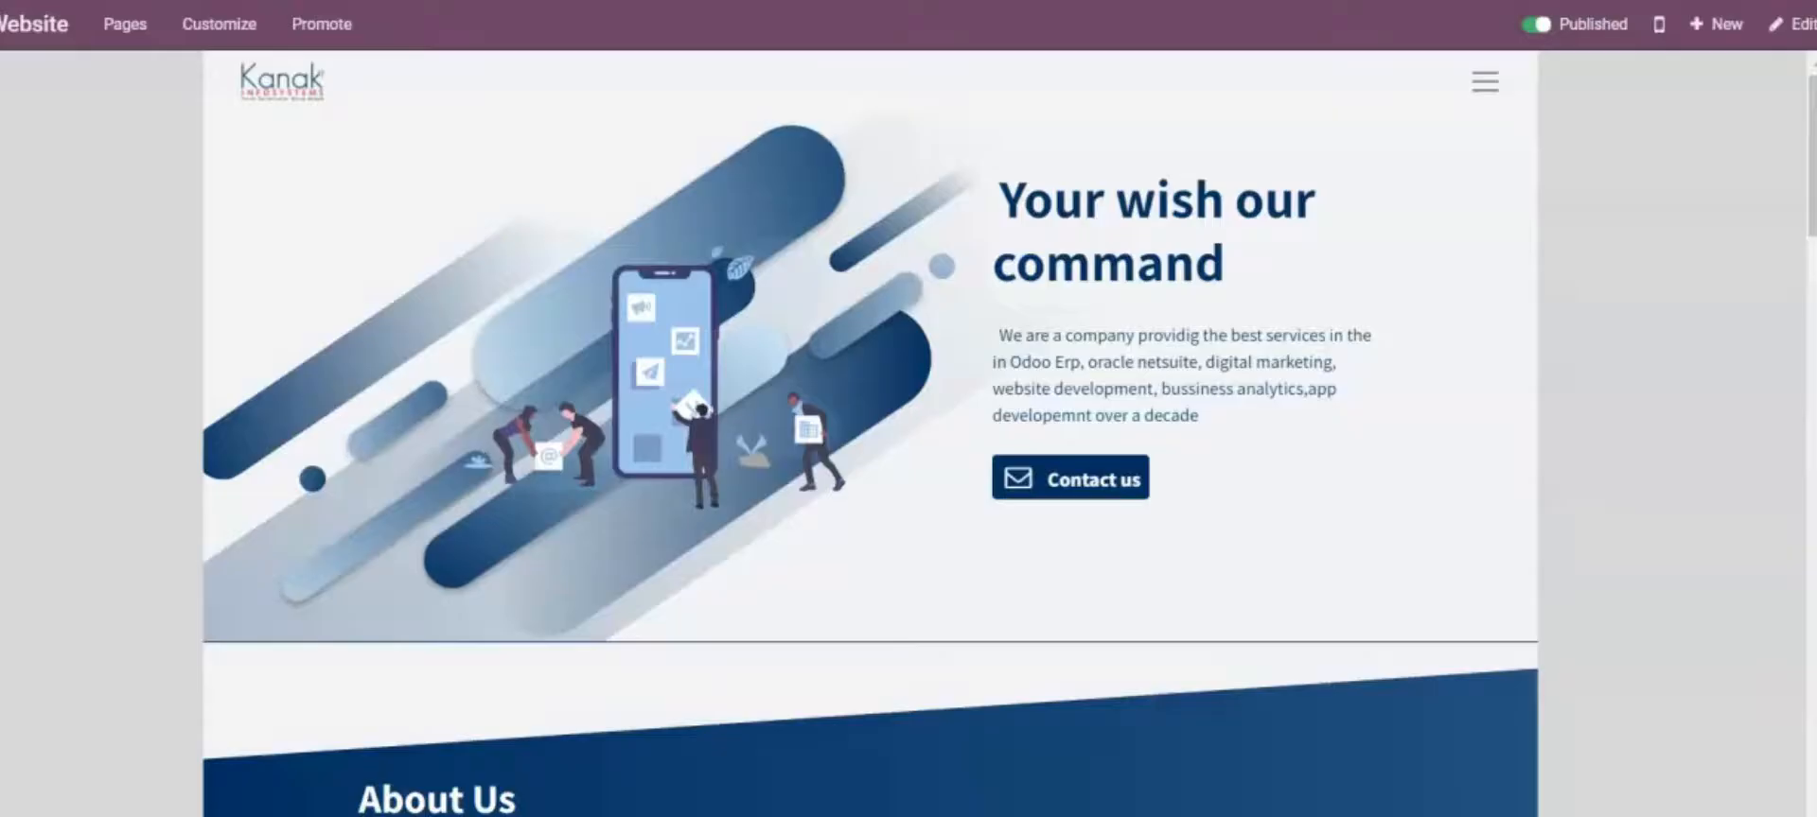
# Scroll through the finished Kanak homepage, then go back to the Odoo apps dashboard
pyautogui.scroll(-15, 1247, 378)
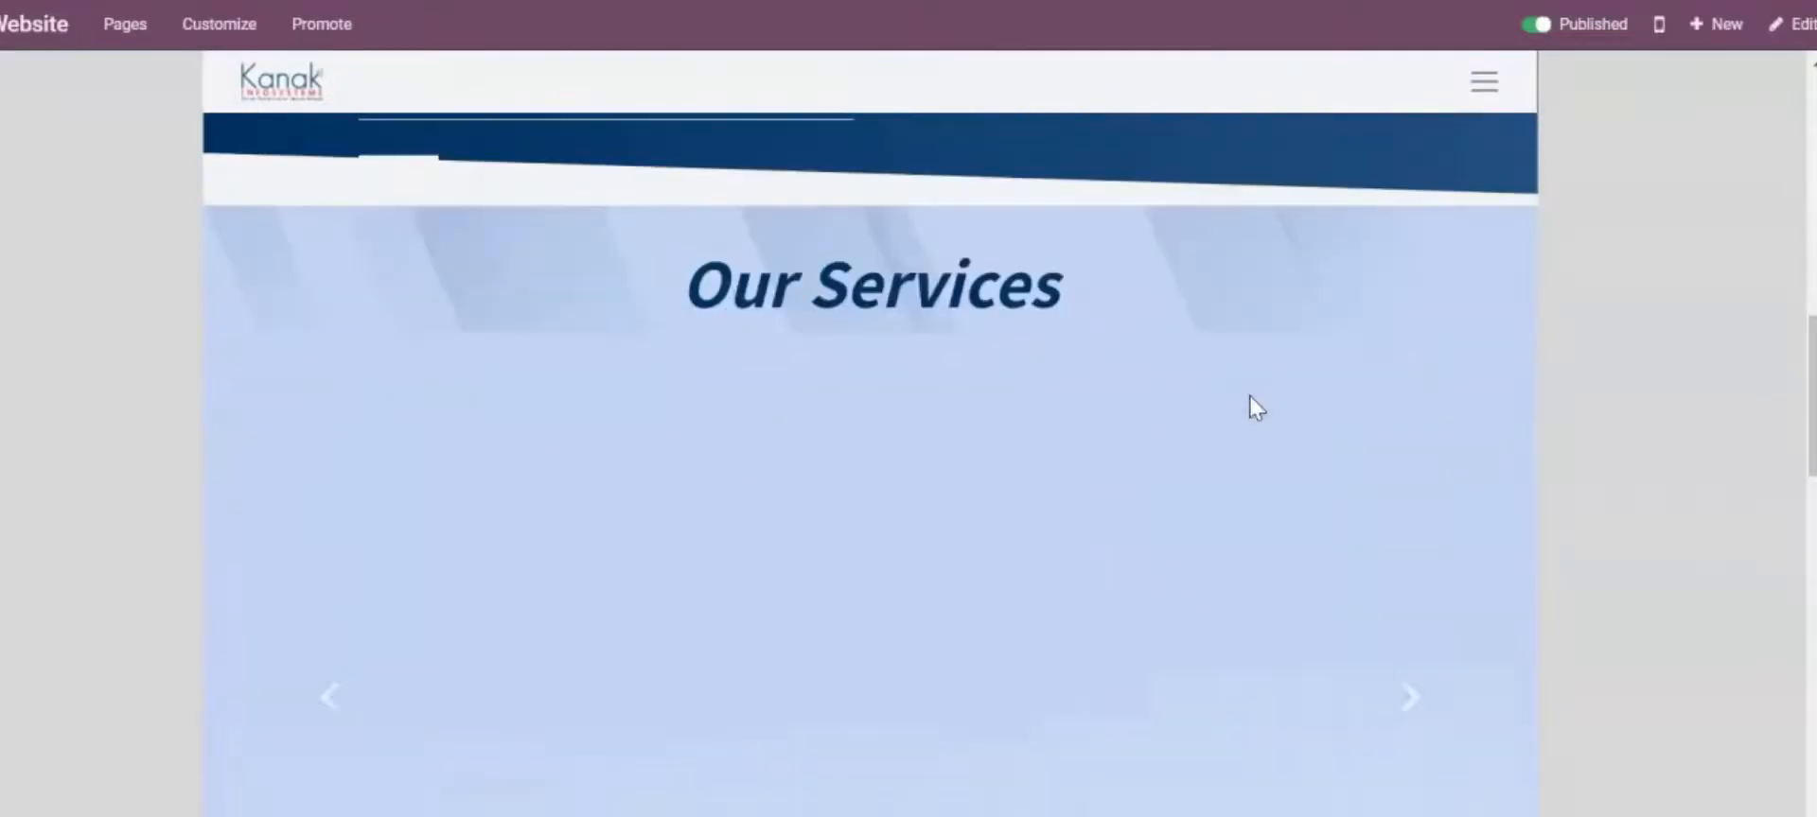
pyautogui.scroll(-15, 1467, 437)
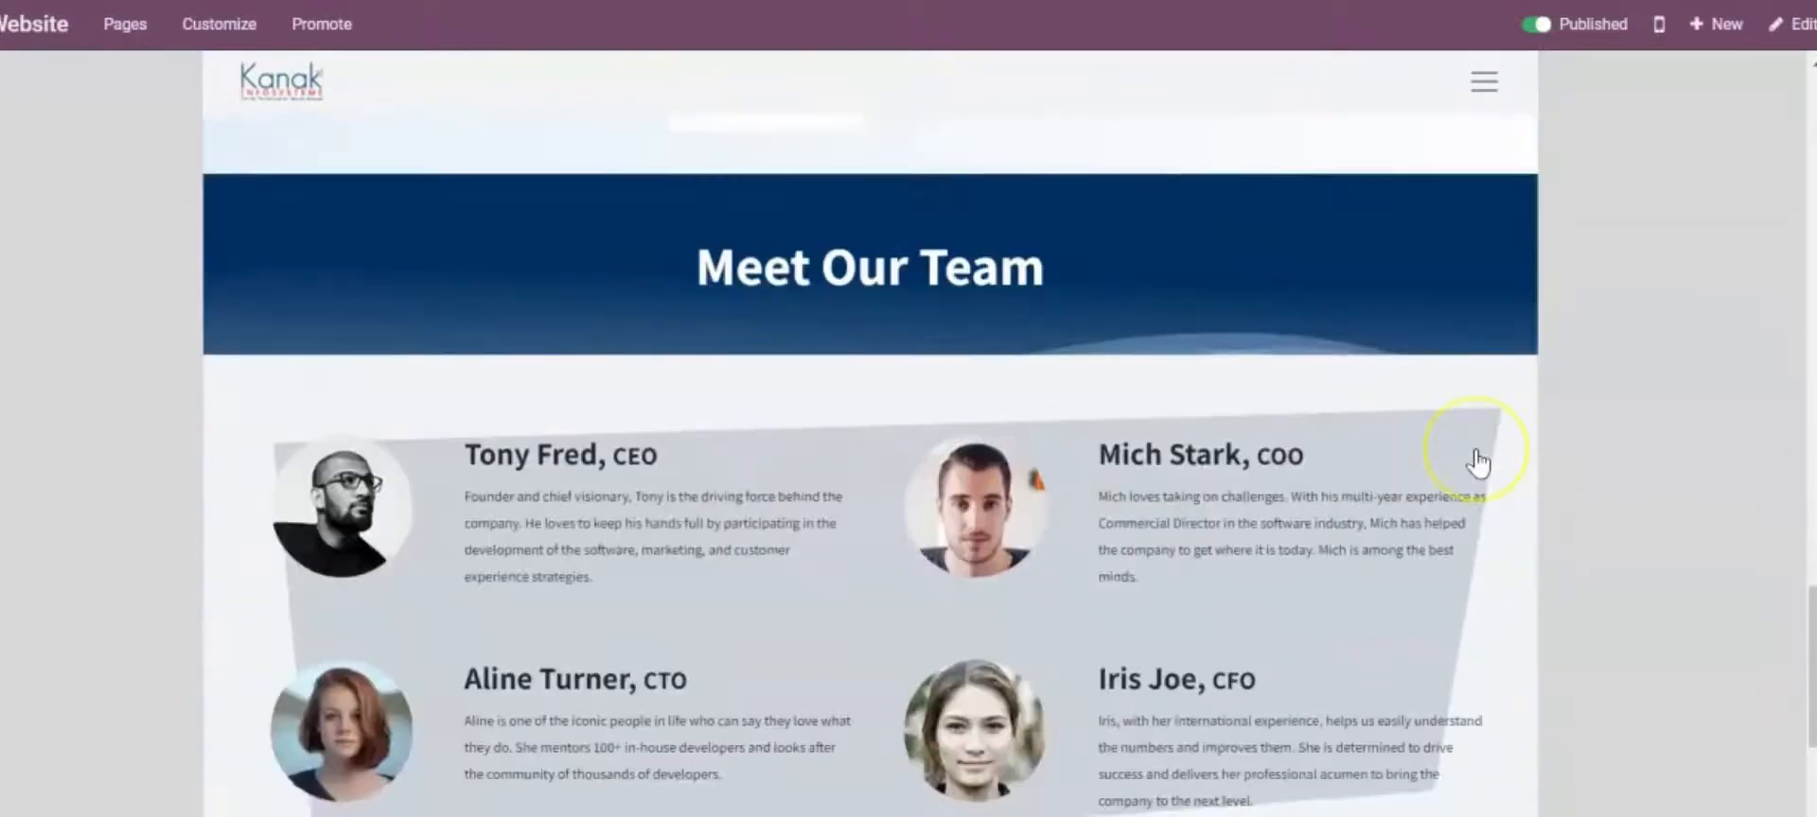
pyautogui.scroll(20, 1477, 463)
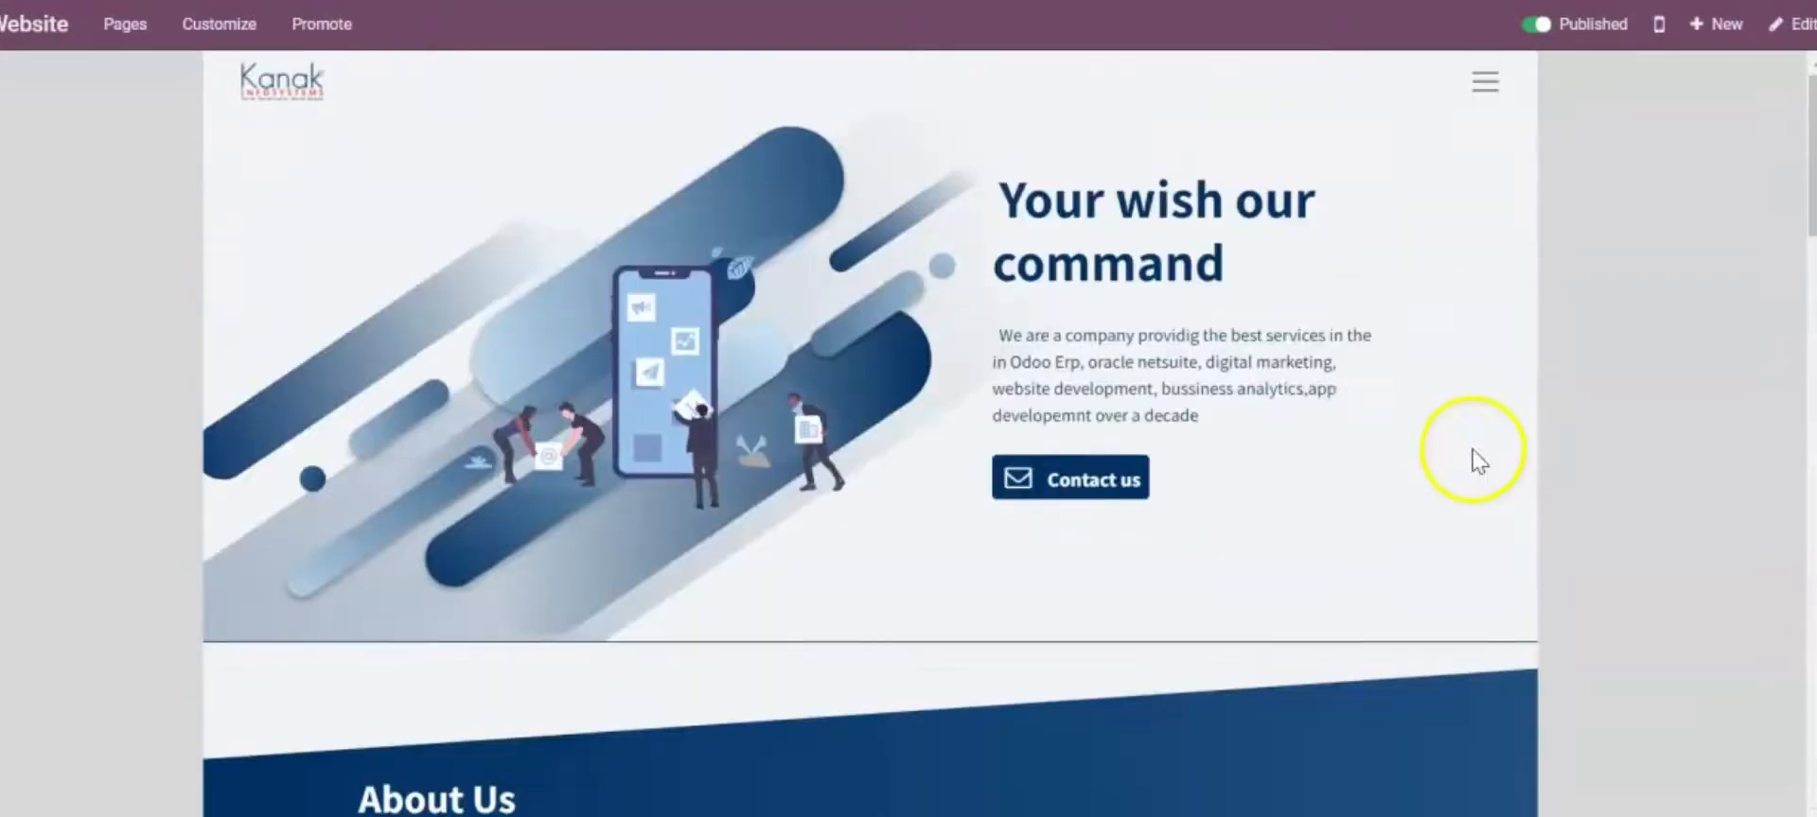
pyautogui.click(216, 2)
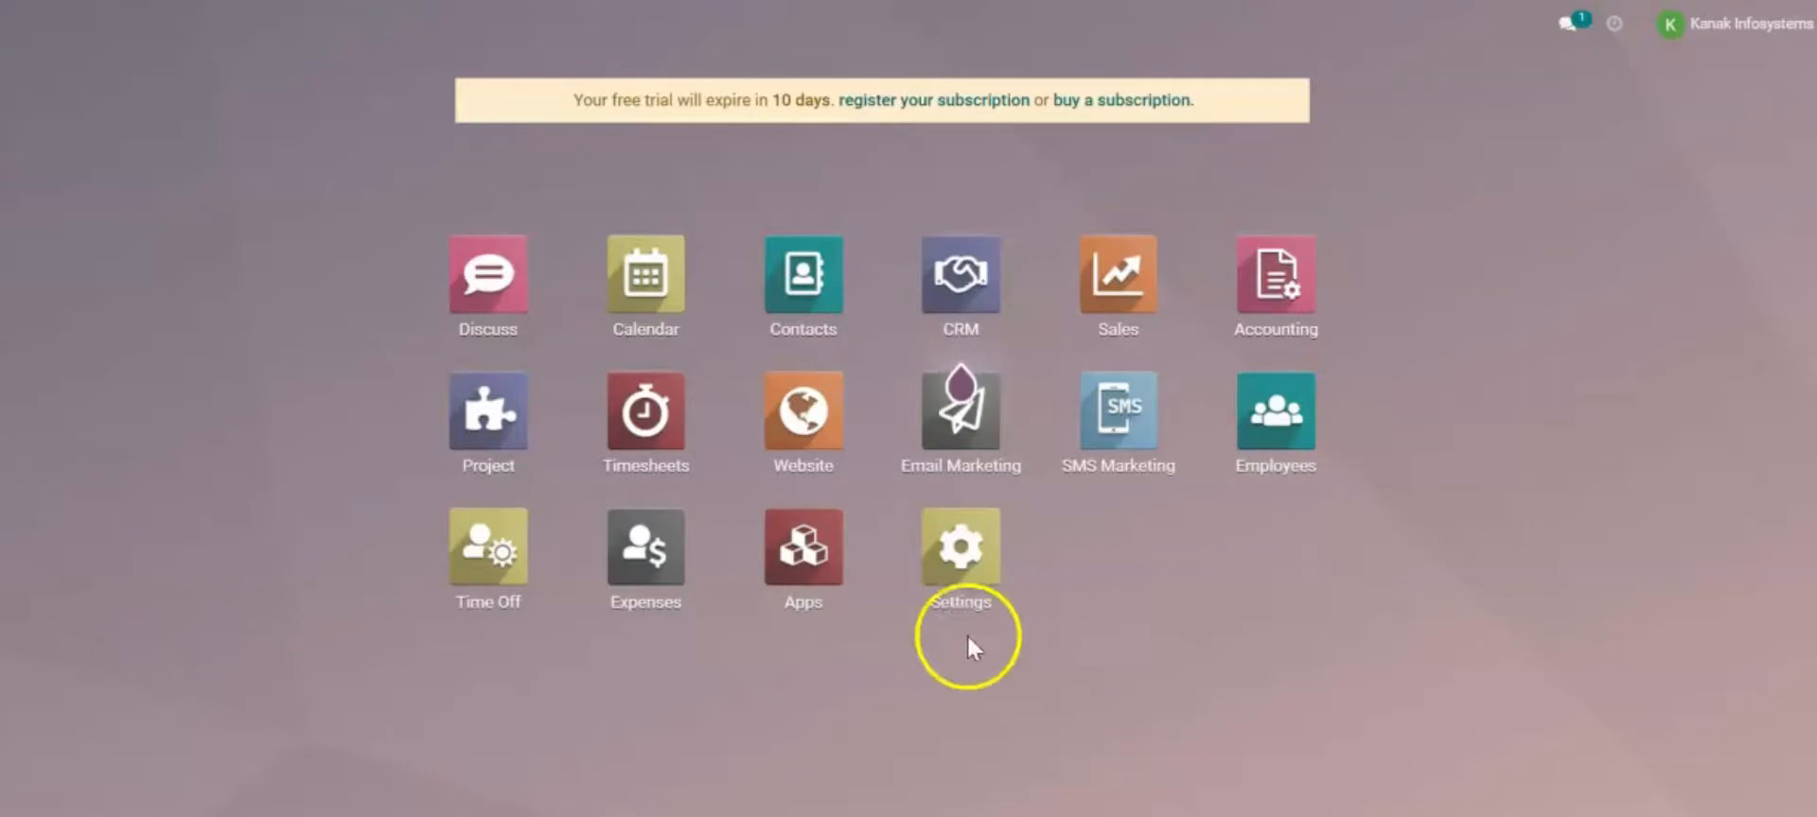
# Go from the Website app to the homepage and switch it into edit mode
pyautogui.click(847, 450)
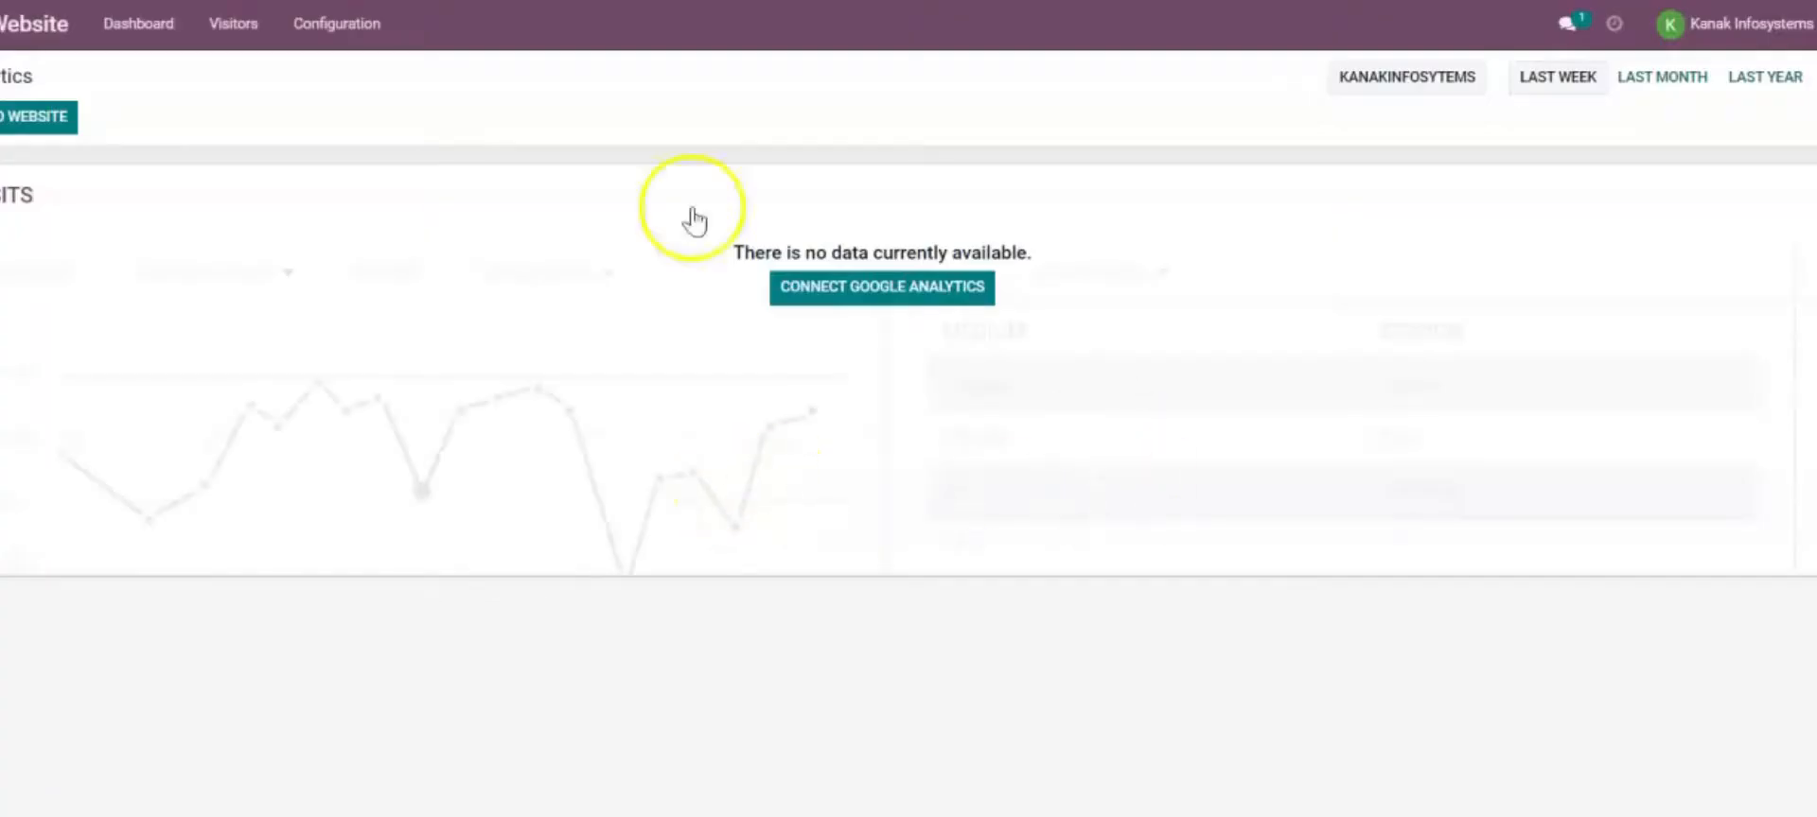
pyautogui.click(19, 116)
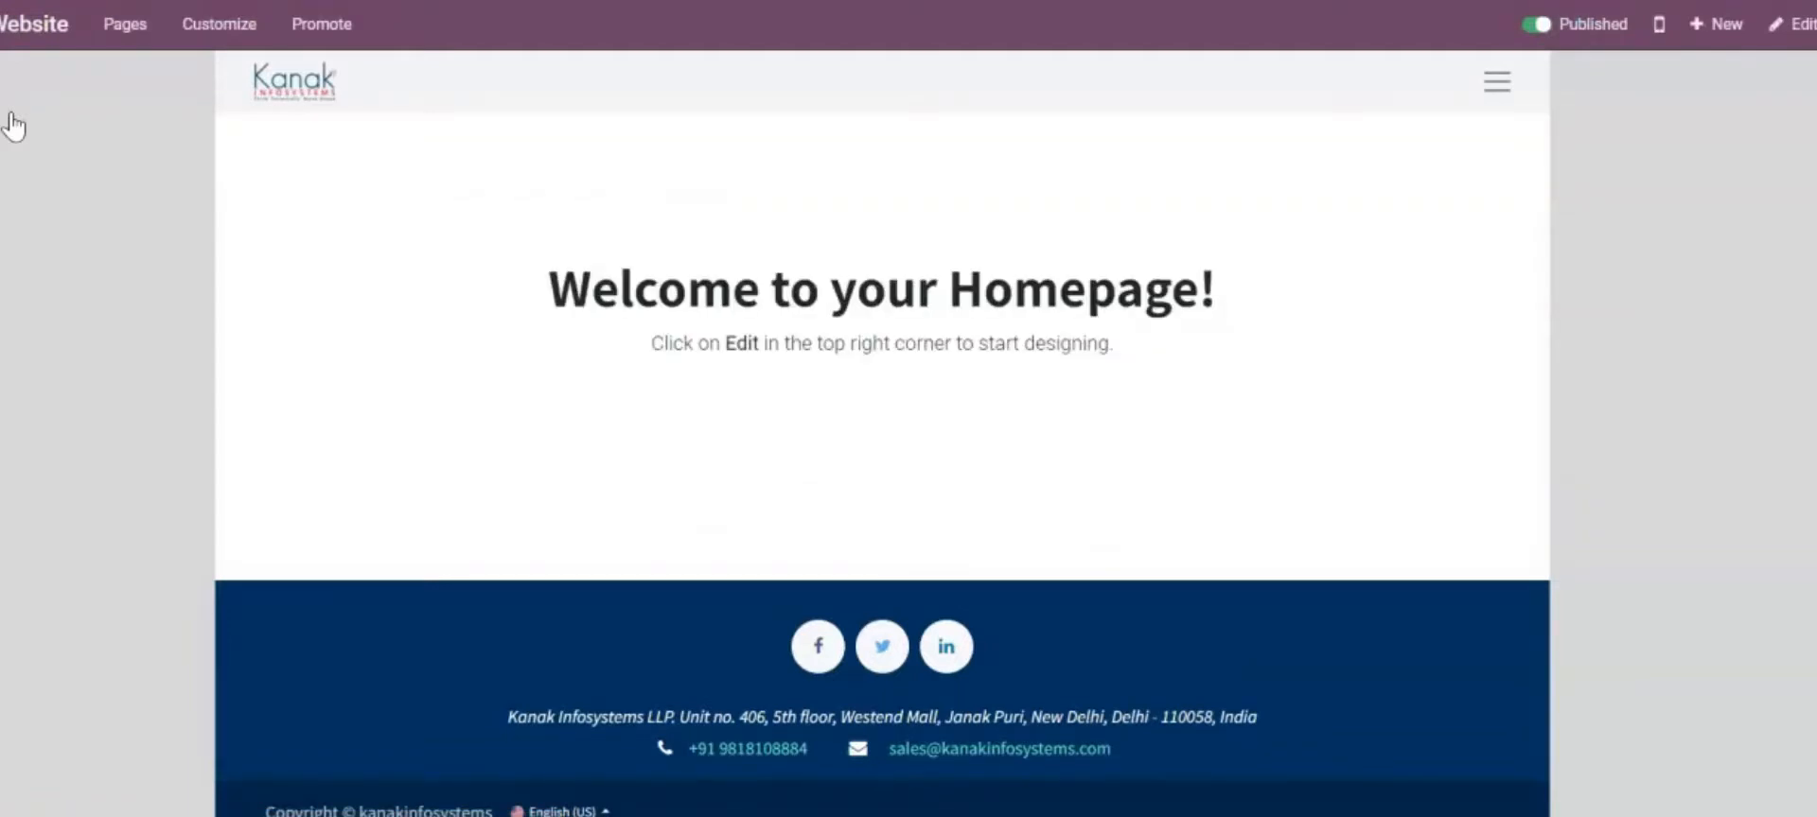
pyautogui.click(1782, 28)
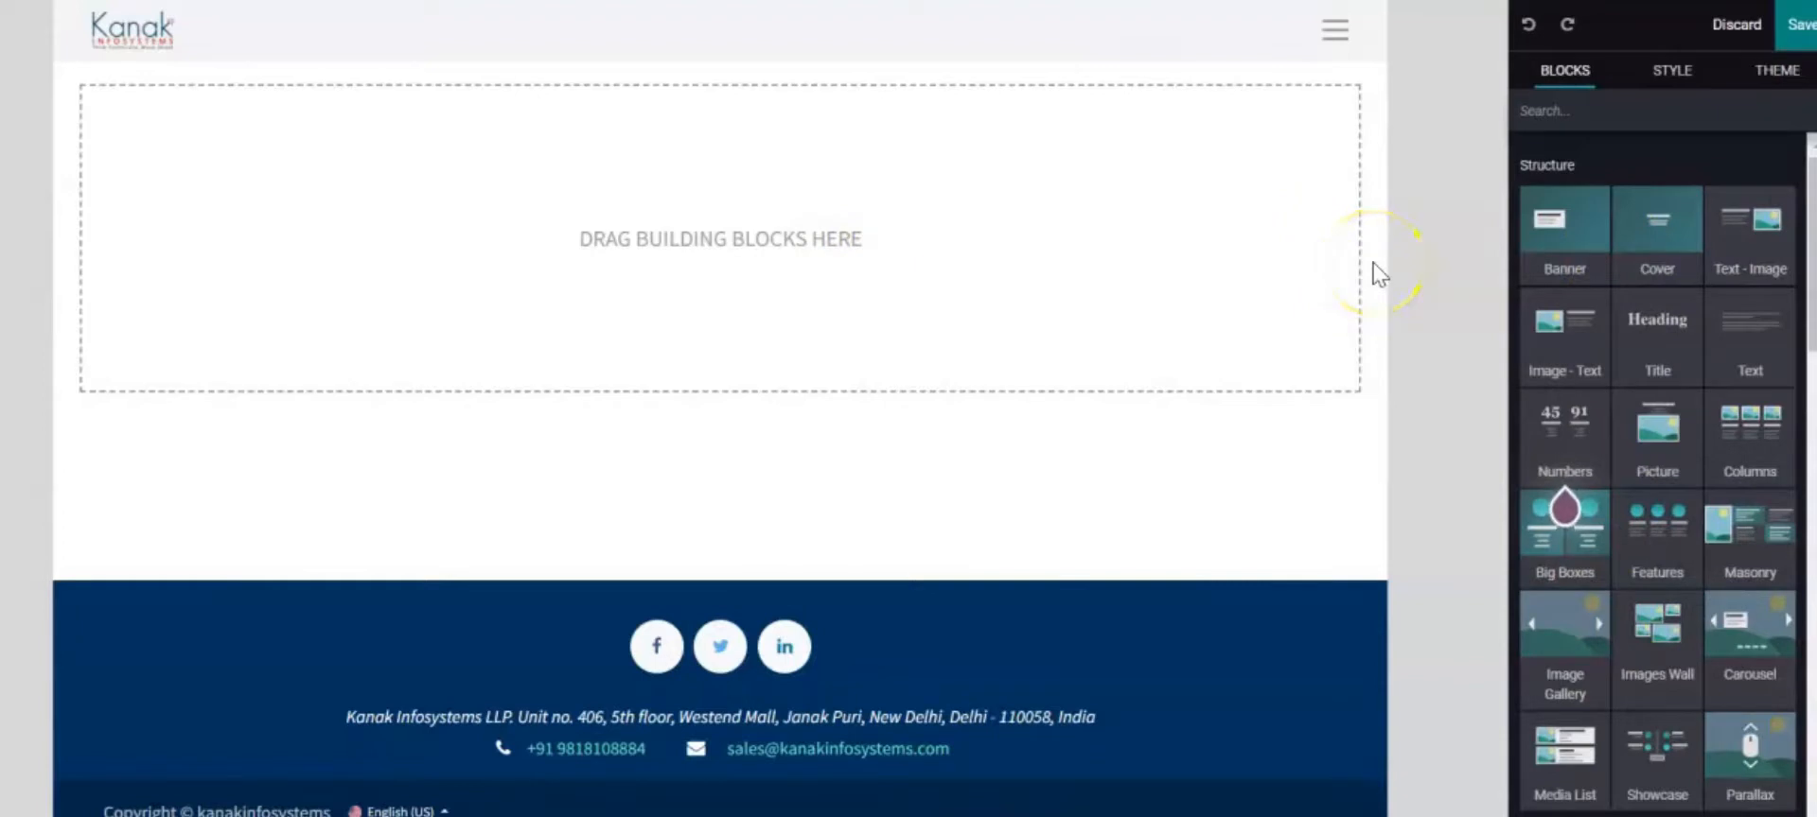
pyautogui.scroll(-2, 1712, 605)
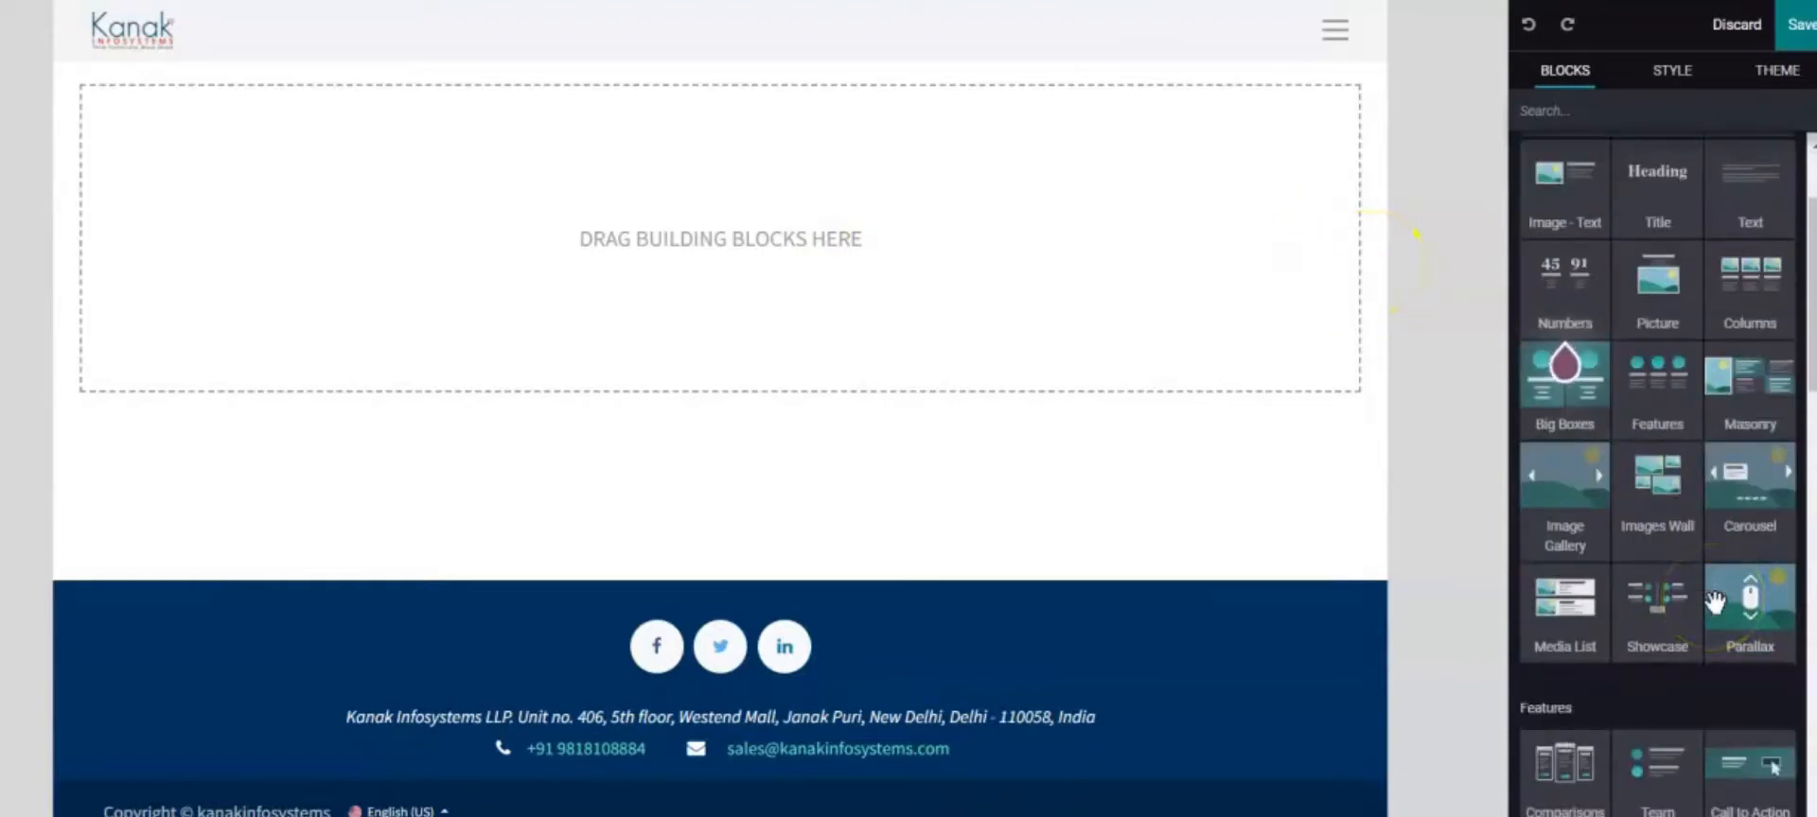
pyautogui.scroll(2, 1714, 601)
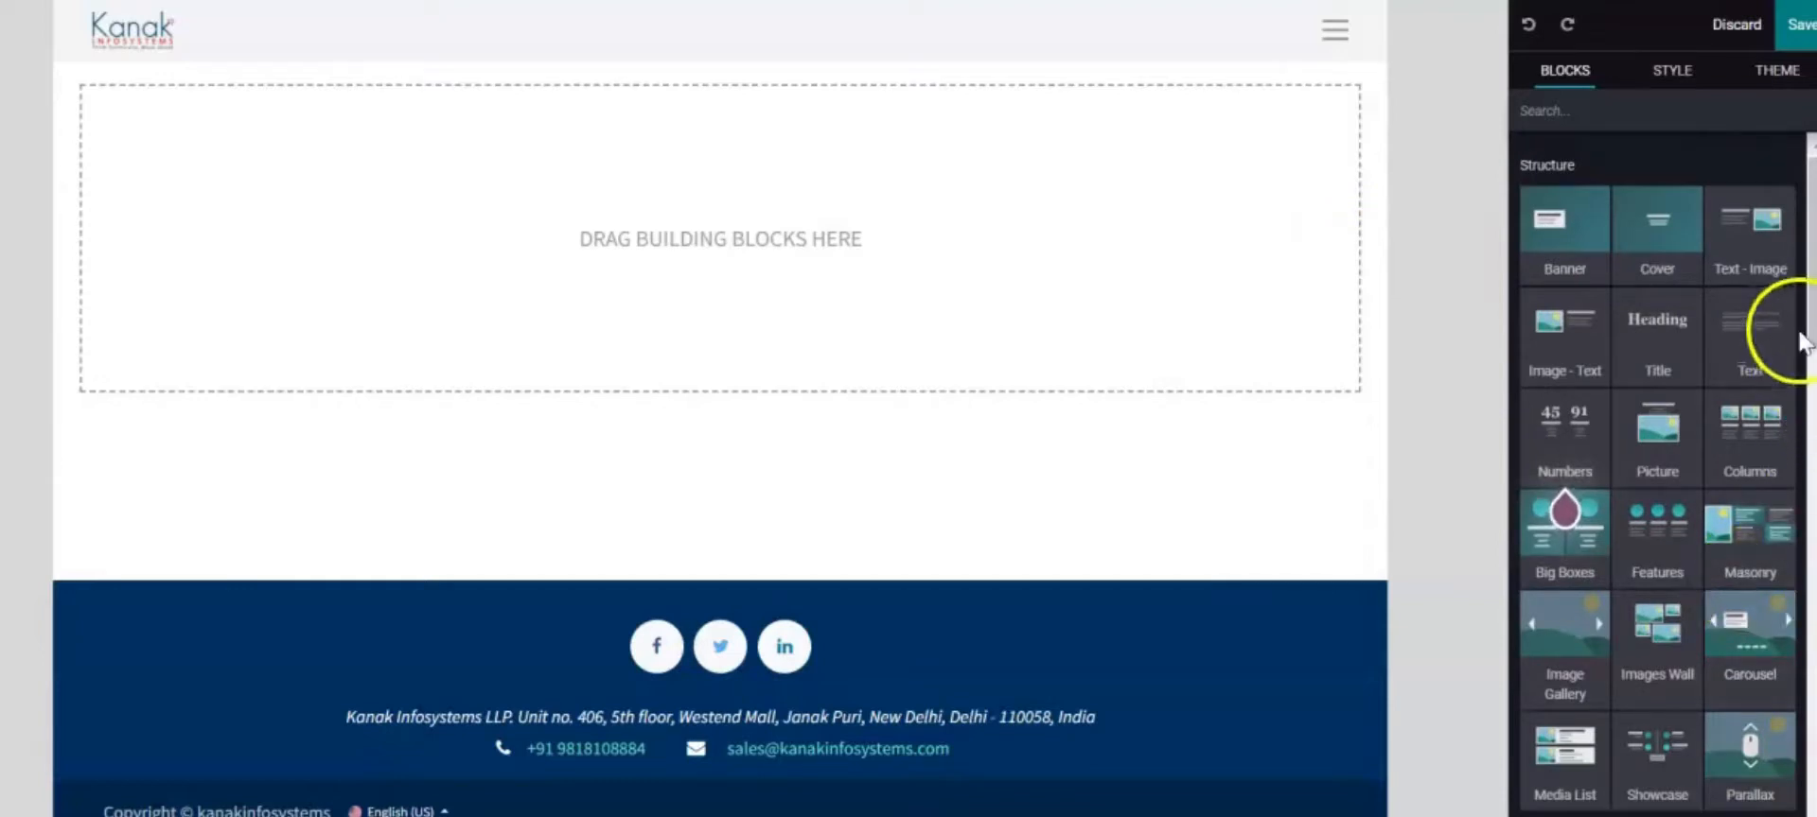
# Add a Text - Image block and set its background shape to Rainy 01 from Blocks & Rainy
pyautogui.moveTo(1717, 234); pyautogui.dragTo(1188, 303)
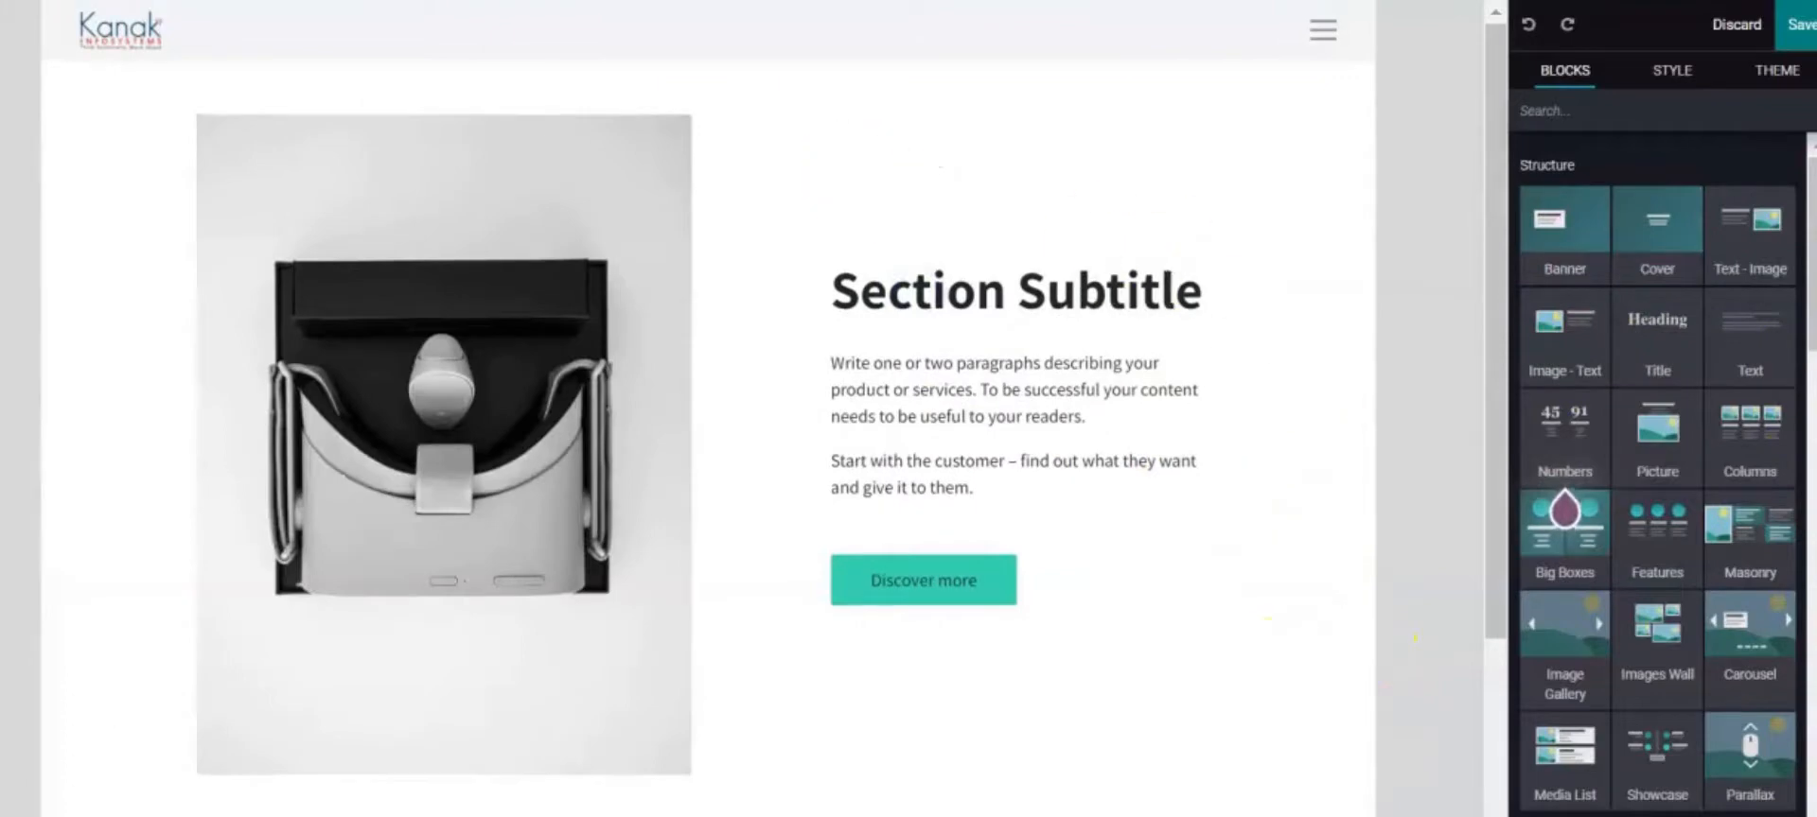
pyautogui.click(1140, 144)
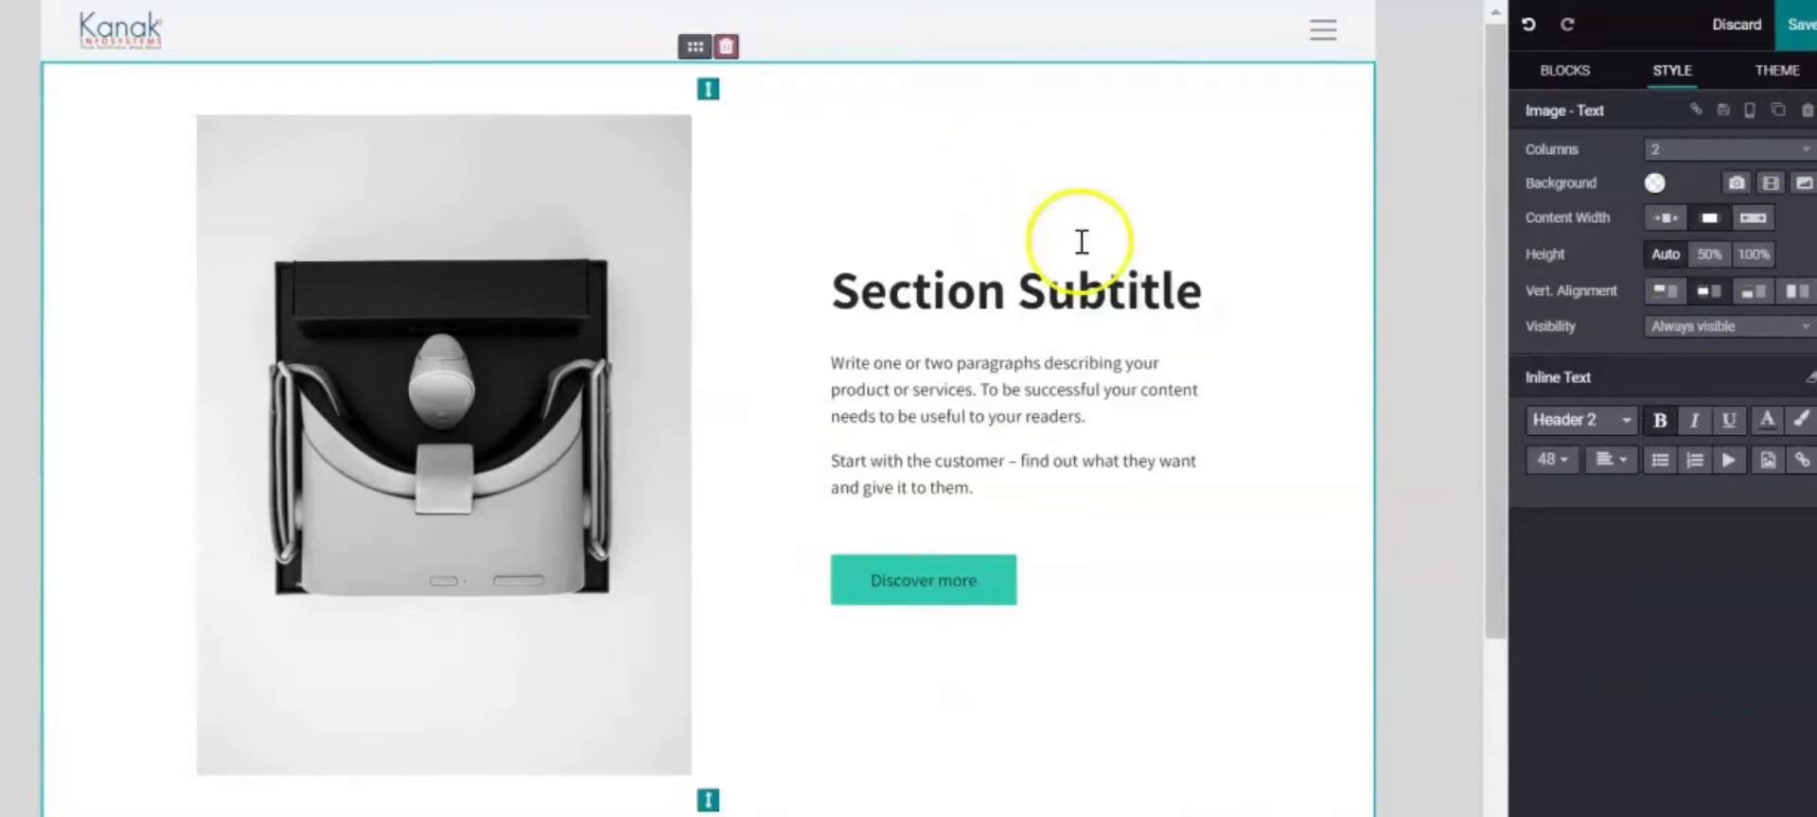
pyautogui.click(1803, 189)
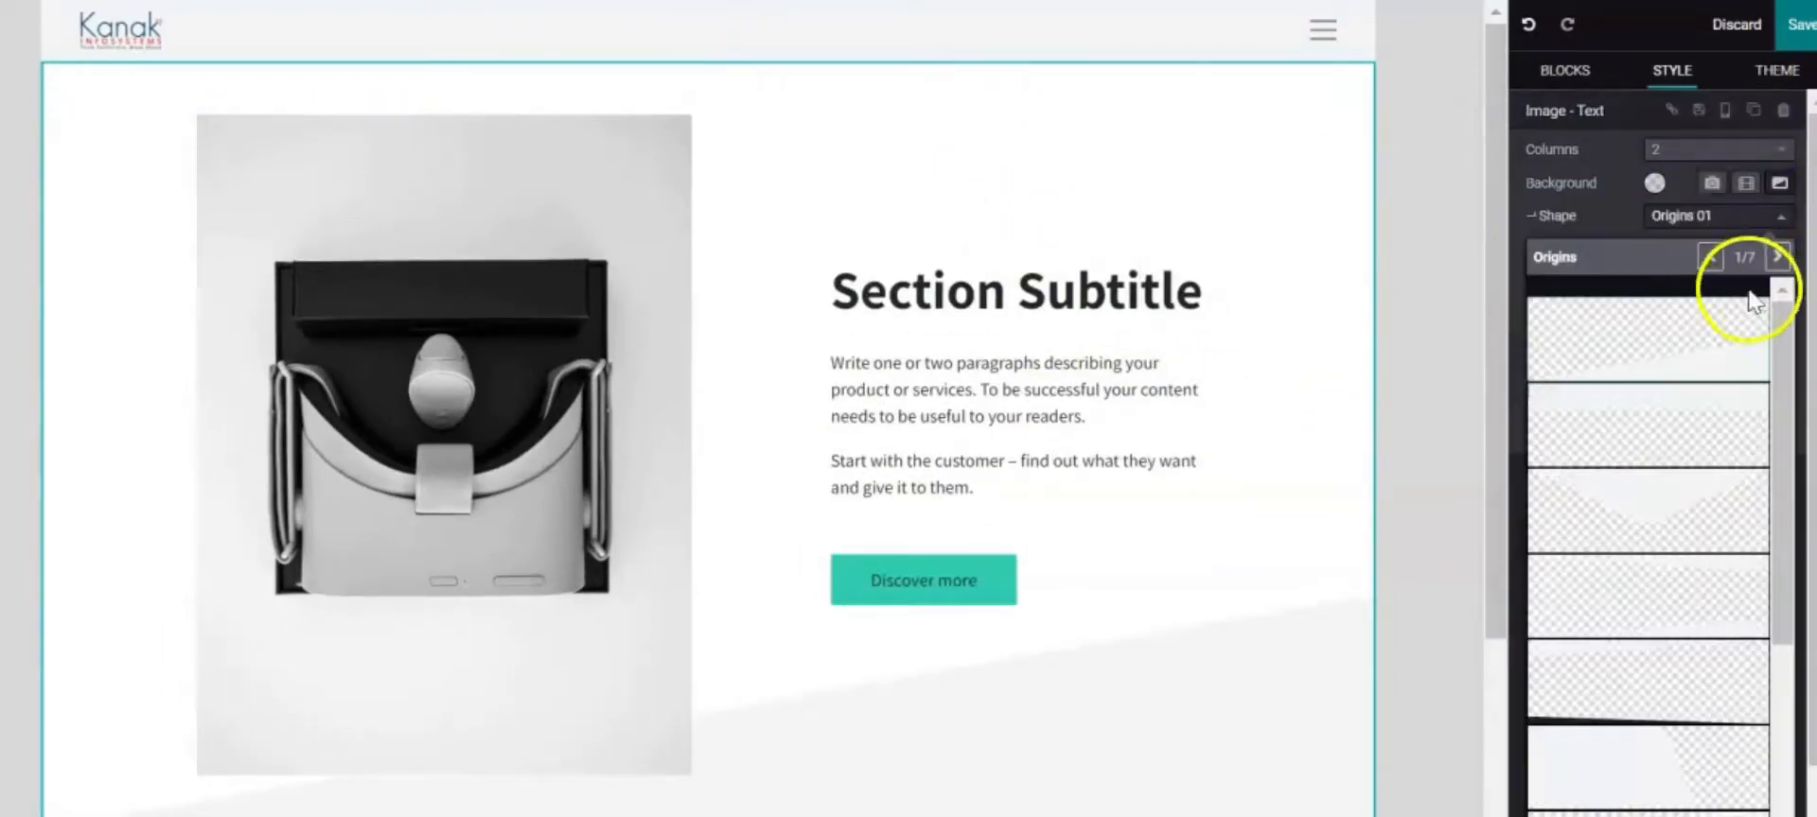
pyautogui.click(1762, 231)
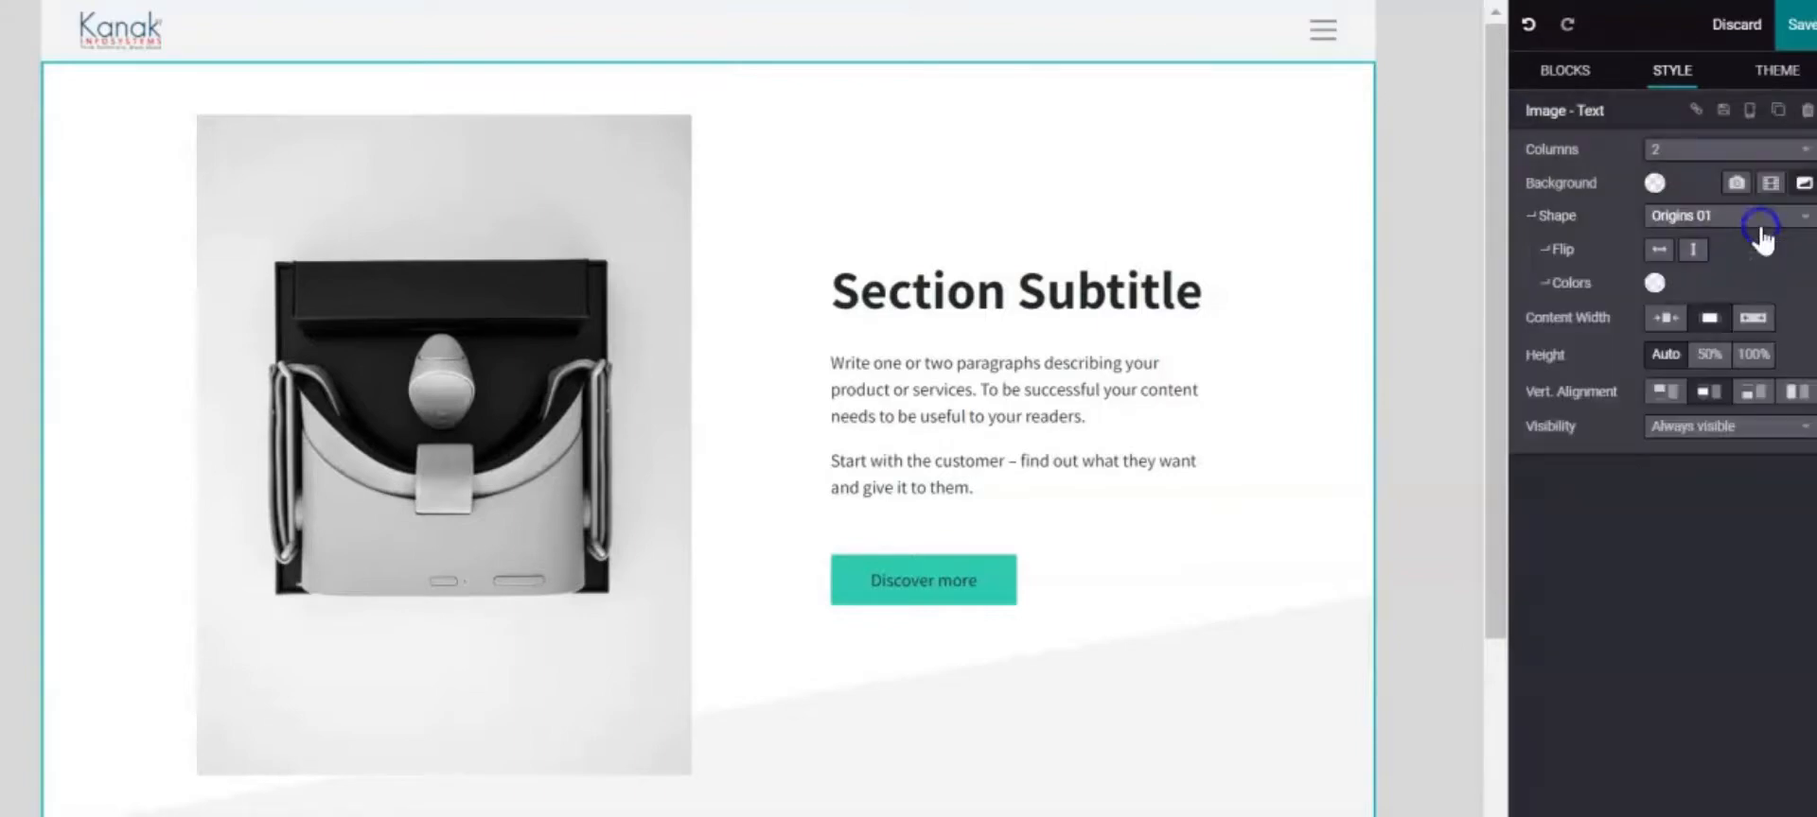
pyautogui.click(1760, 233)
pyautogui.click(1776, 257)
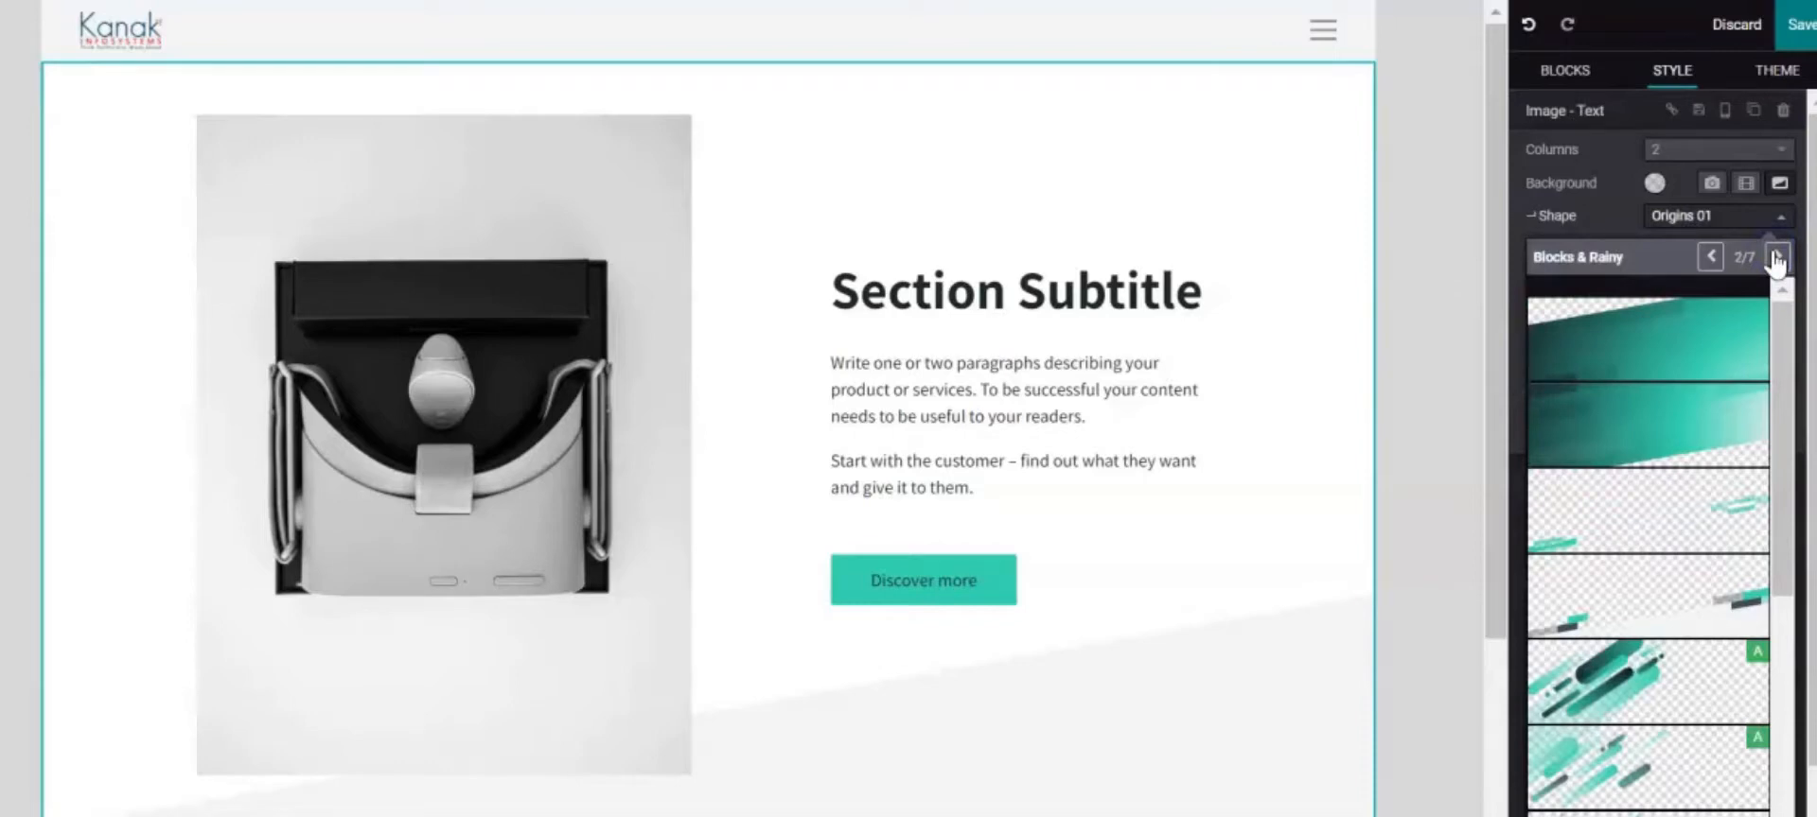
pyautogui.click(1611, 700)
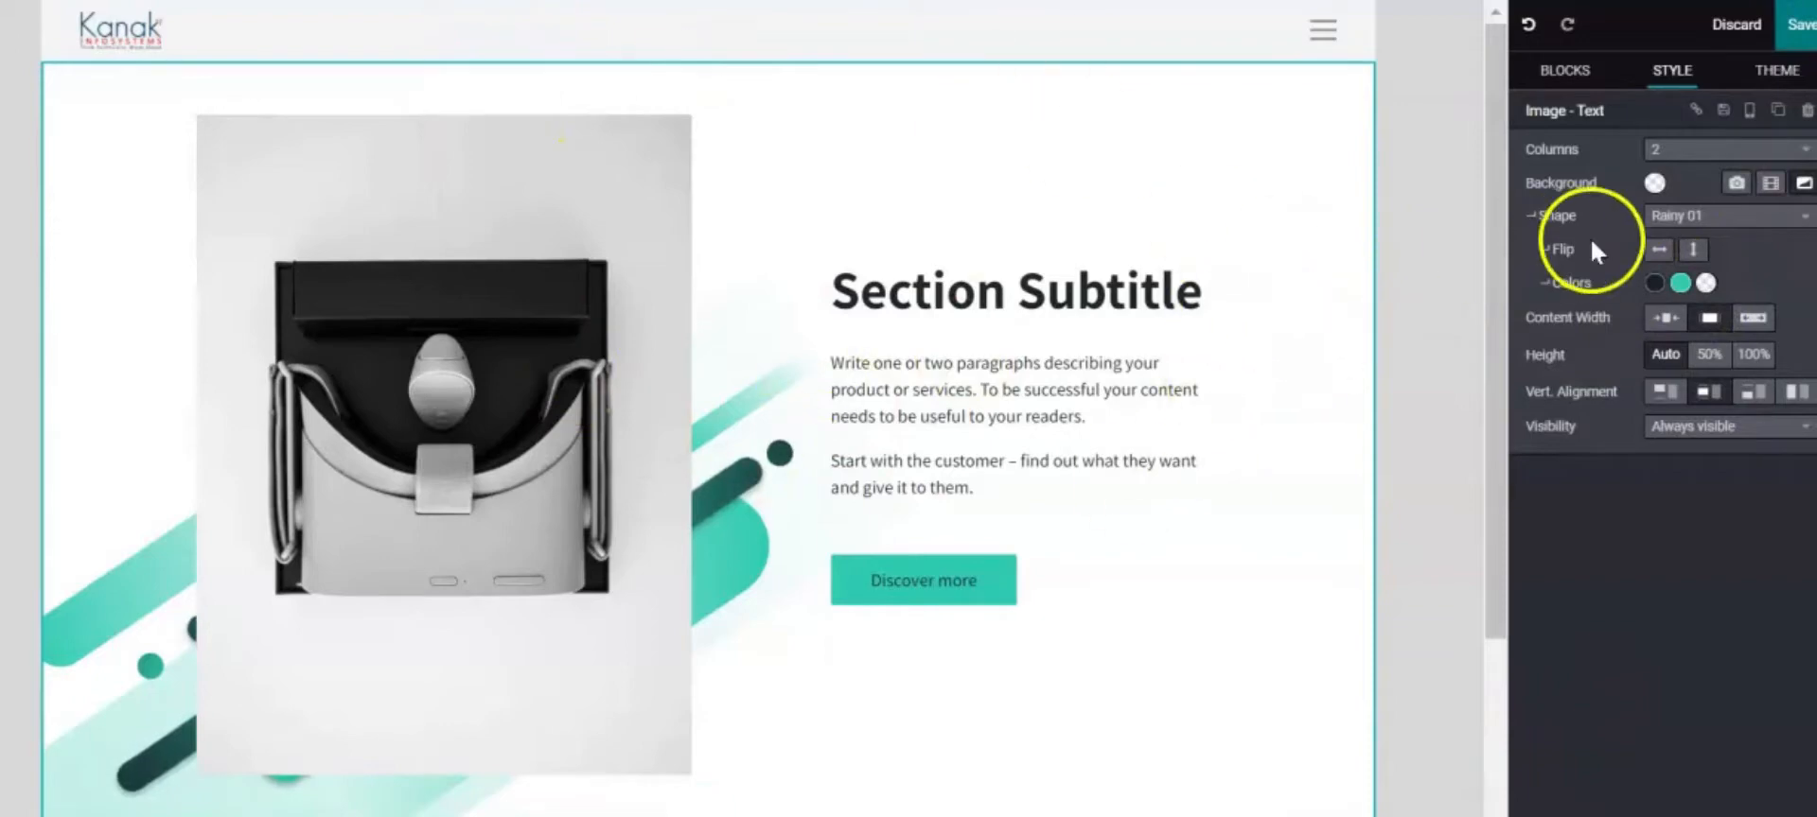
pyautogui.click(541, 428)
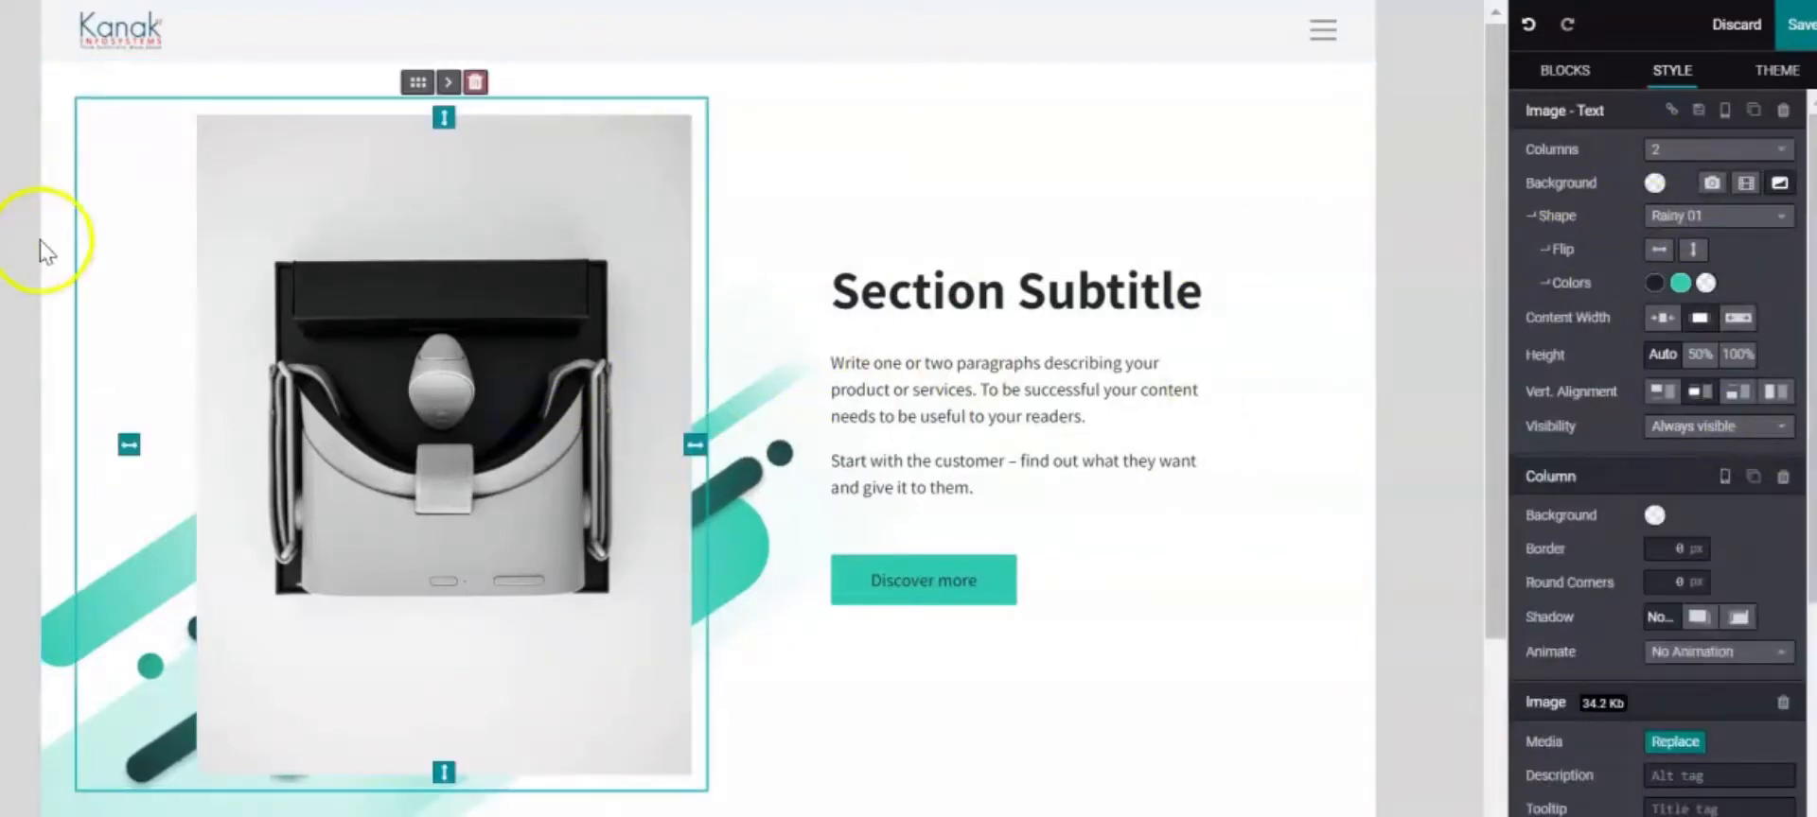
# Swap the section photo for the teal mobile-marketing illustration of people around a phone
pyautogui.scroll(-3, 1760, 662)
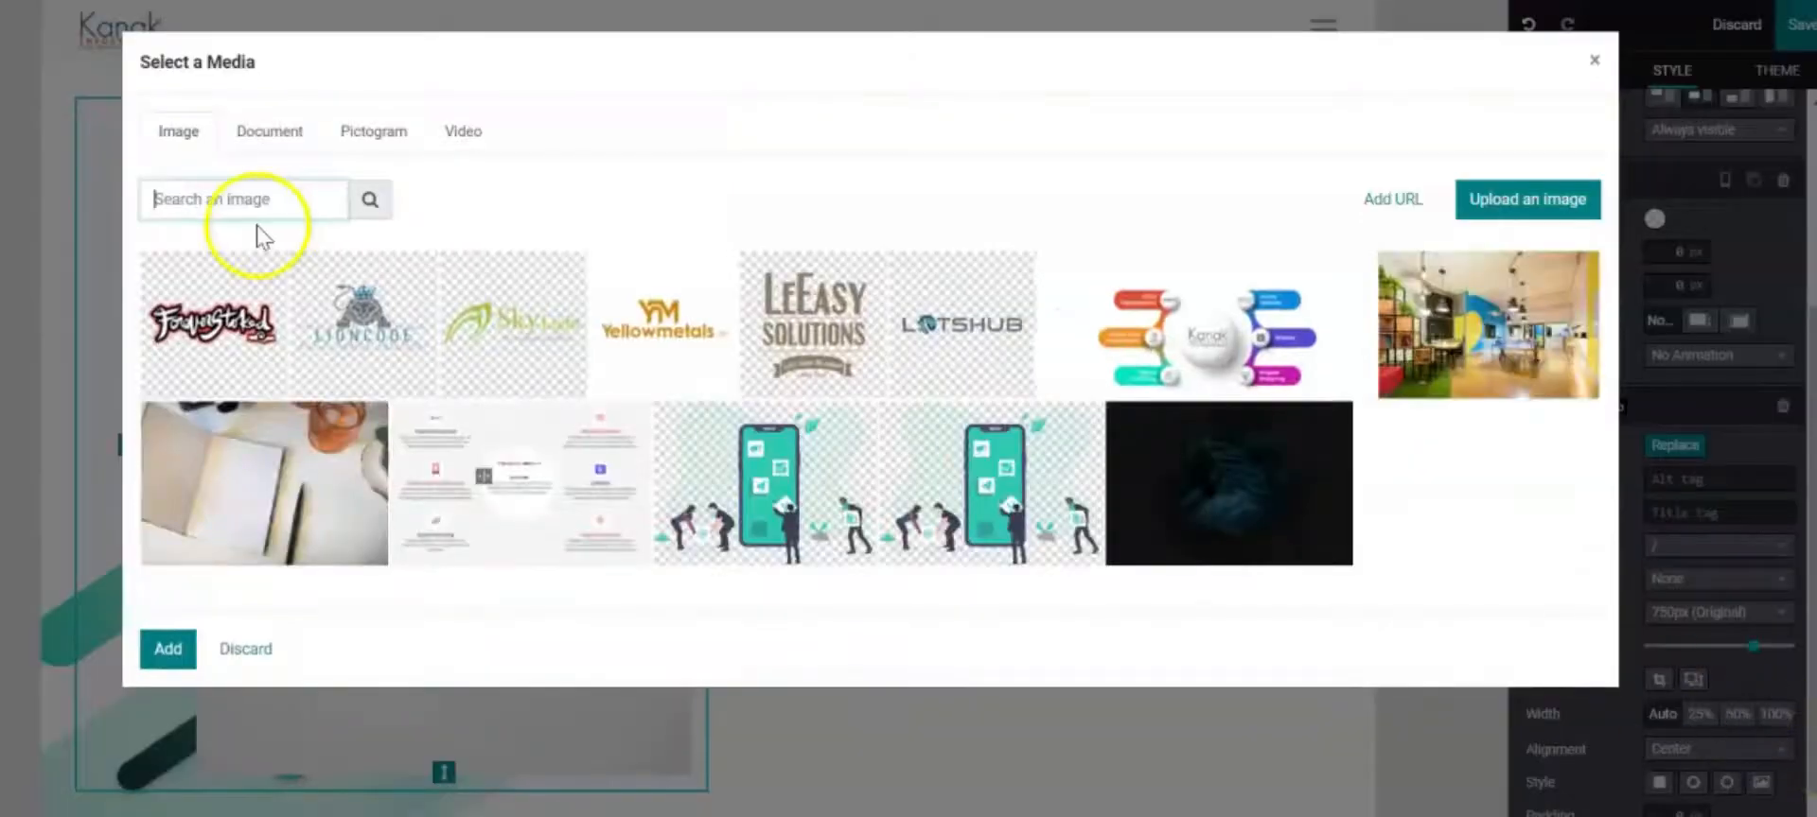
pyautogui.click(850, 539)
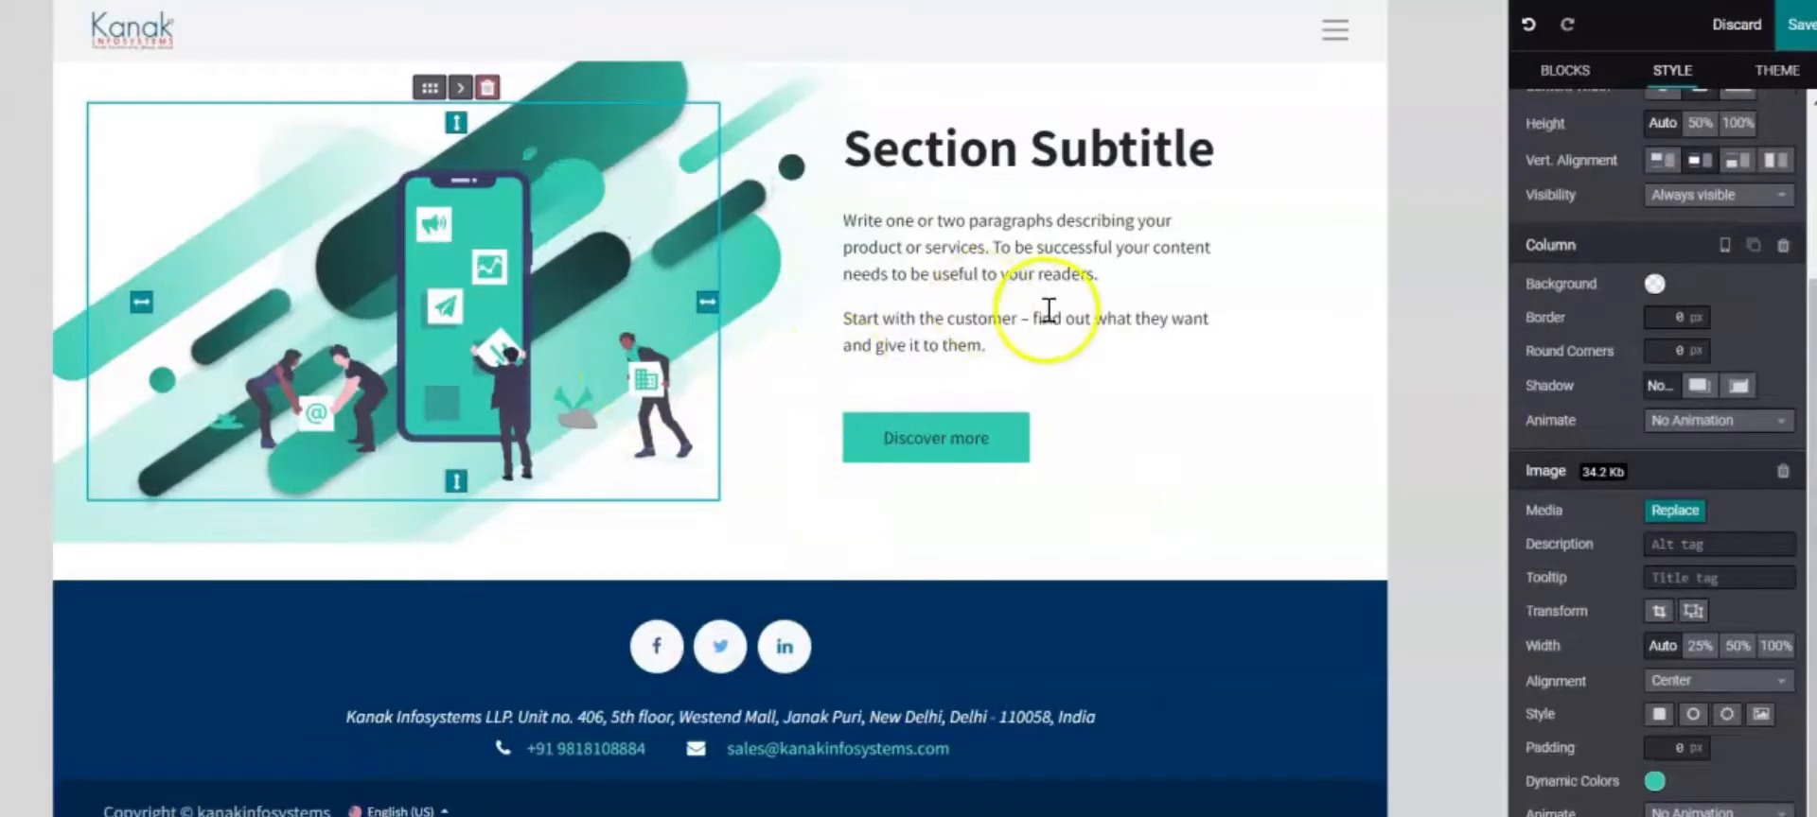
pyautogui.click(883, 159)
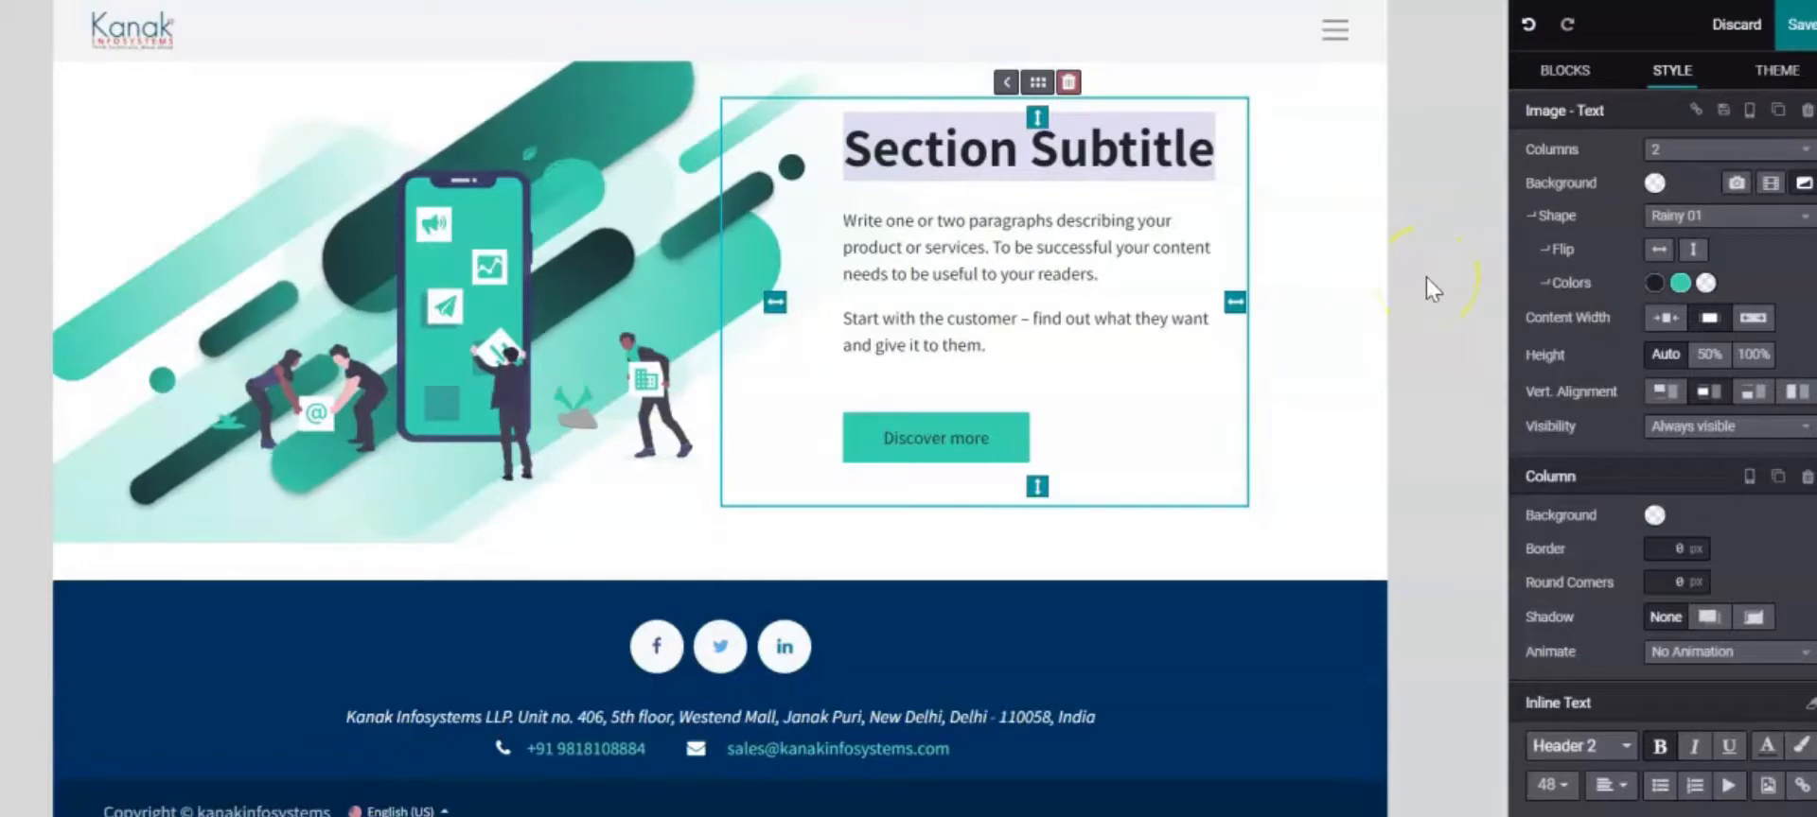
# Replace the Section Subtitle heading with 'Your wish our command'
pyautogui.doubleClick(1084, 152)
pyautogui.click(1142, 148)
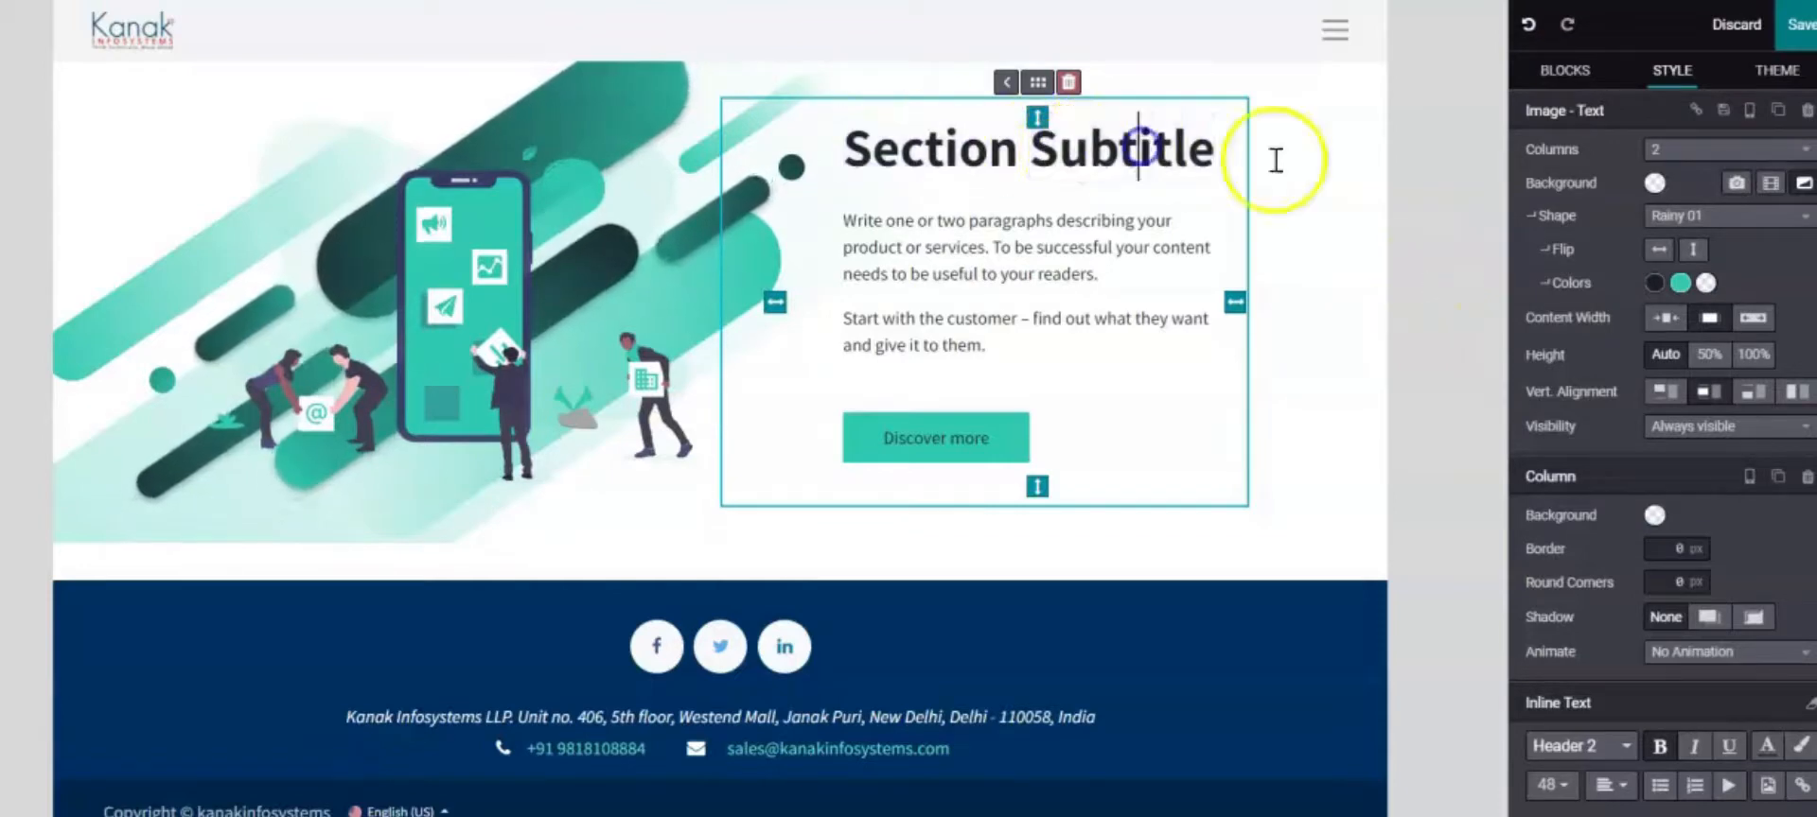
pyautogui.click(1235, 163)
pyautogui.press('BackSpace')
pyautogui.press('BackSpace')
pyautogui.press('BackSpace')
pyautogui.press('BackSpace')
pyautogui.press('BackSpace')
pyautogui.press('BackSpace')
pyautogui.press('BackSpace')
pyautogui.press('BackSpace')
pyautogui.press('BackSpace')
pyautogui.press('BackSpace')
pyautogui.press('BackSpace')
pyautogui.press('BackSpace')
pyautogui.press('BackSpace')
pyautogui.press('BackSpace')
pyautogui.press('BackSpace')
pyautogui.press('BackSpace')
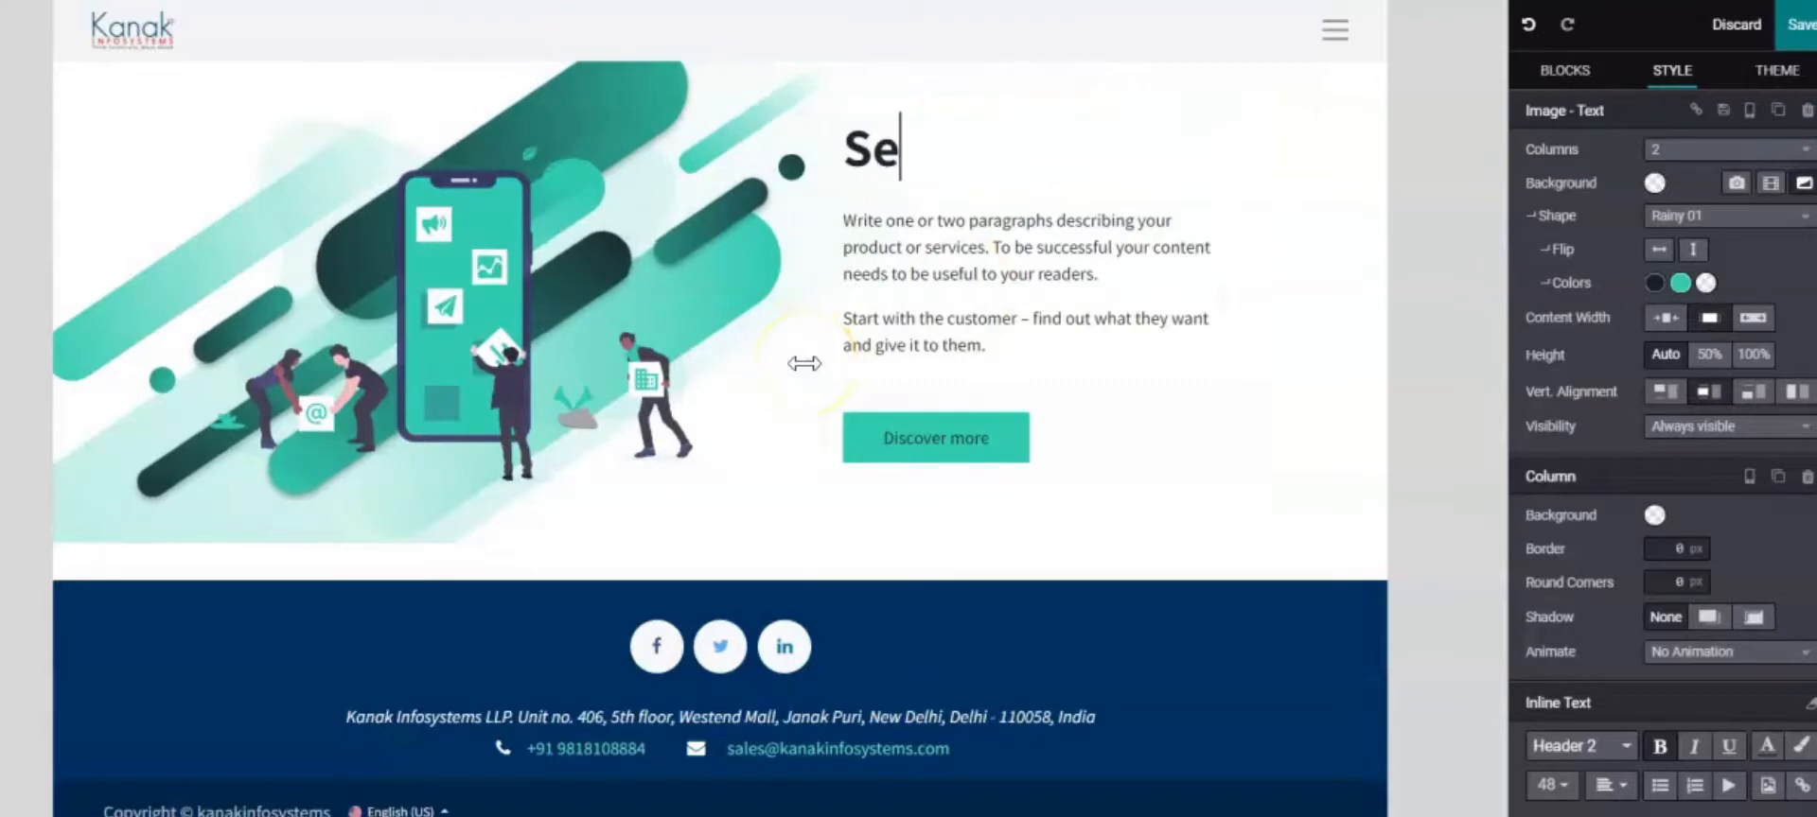
pyautogui.press('capslock')
pyautogui.write('Y')
pyautogui.press('capslock')
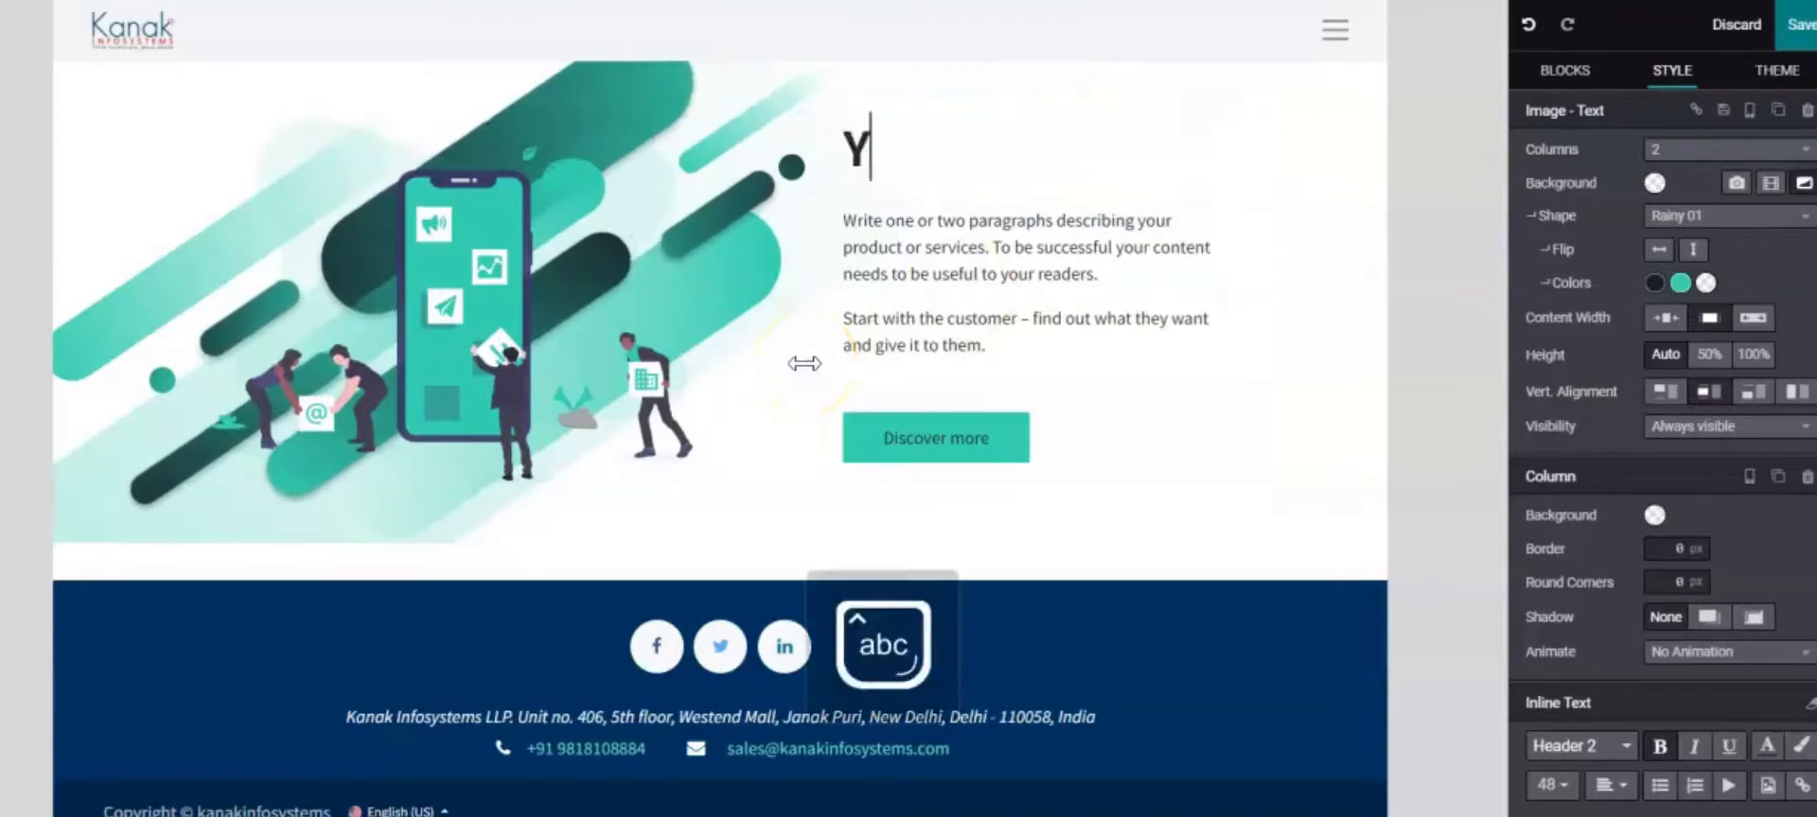
pyautogui.write('our w')
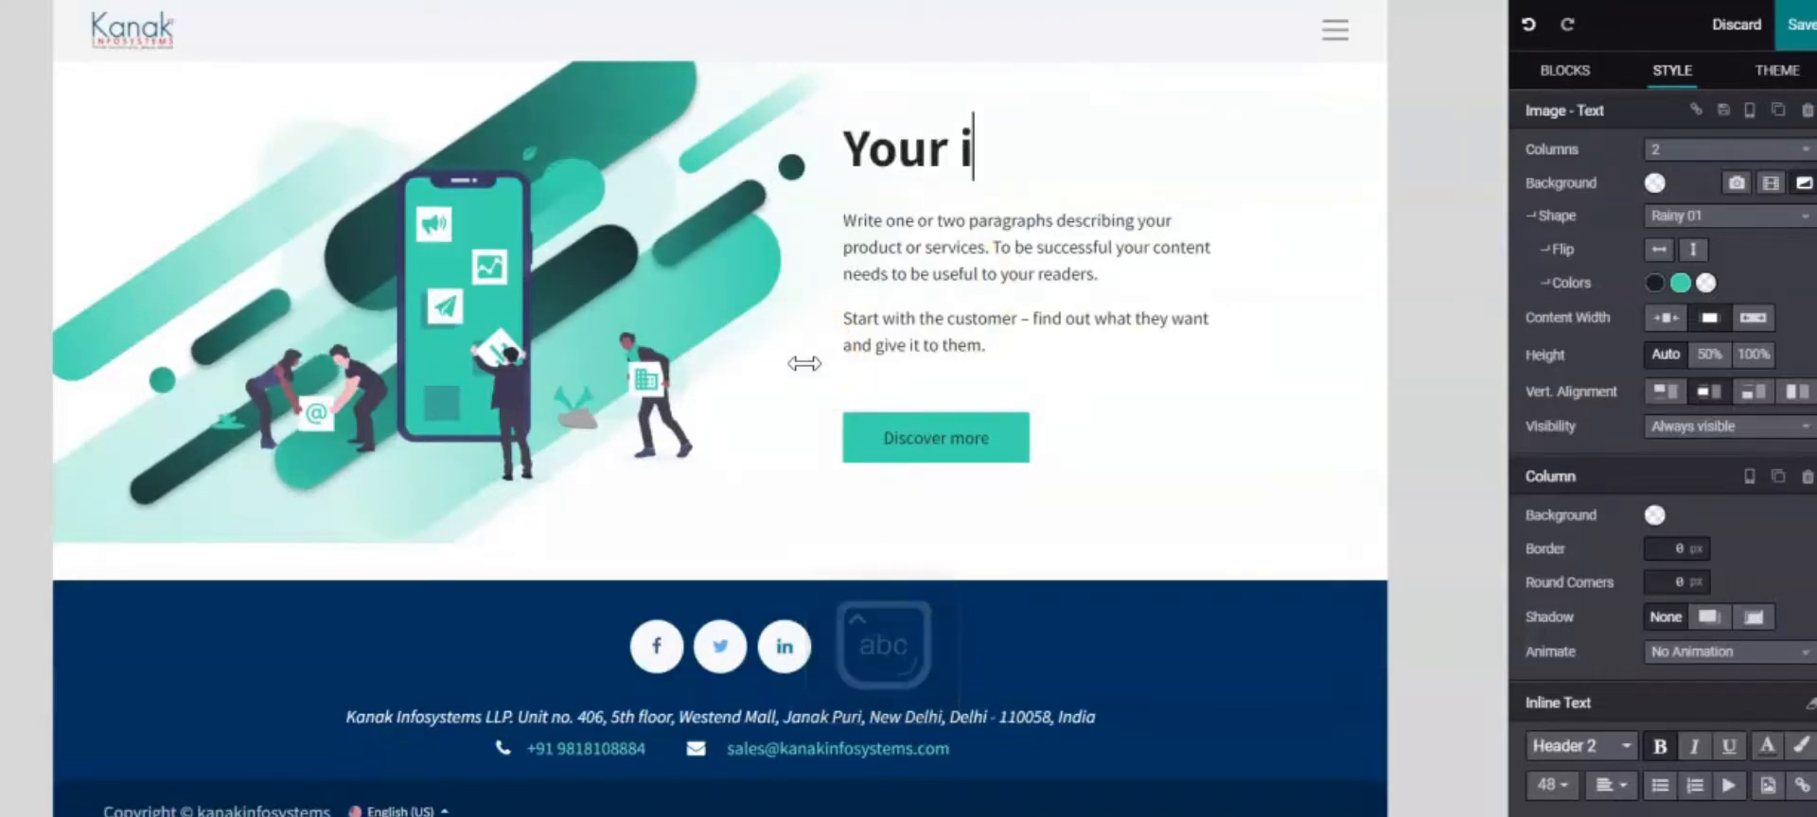
pyautogui.write('ish our ')
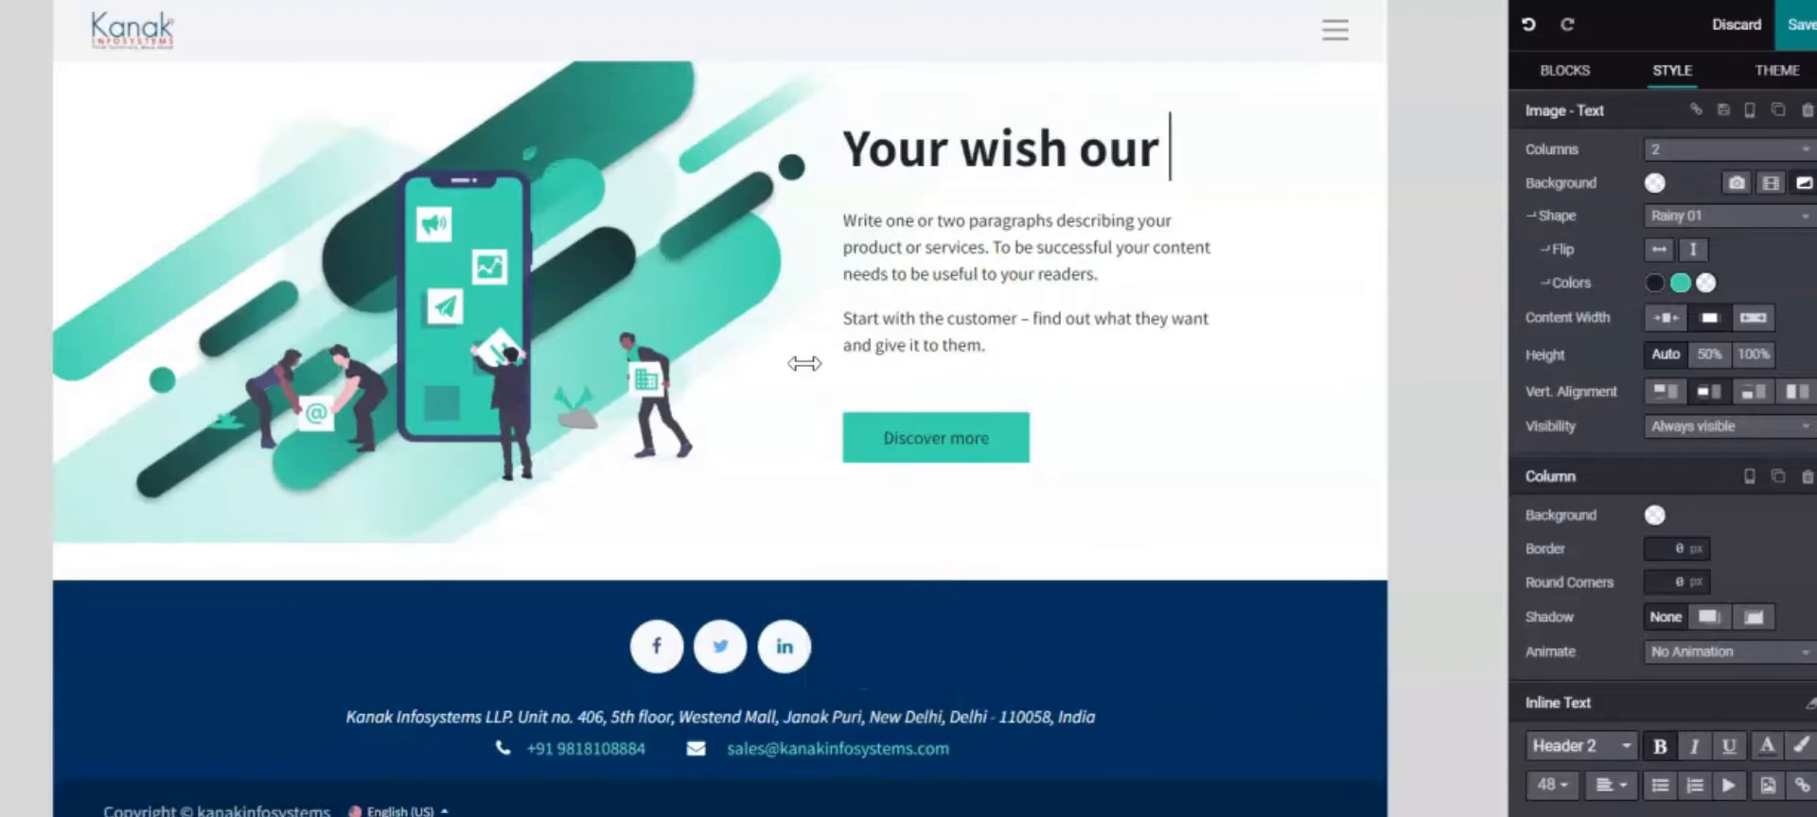
pyautogui.write('command')
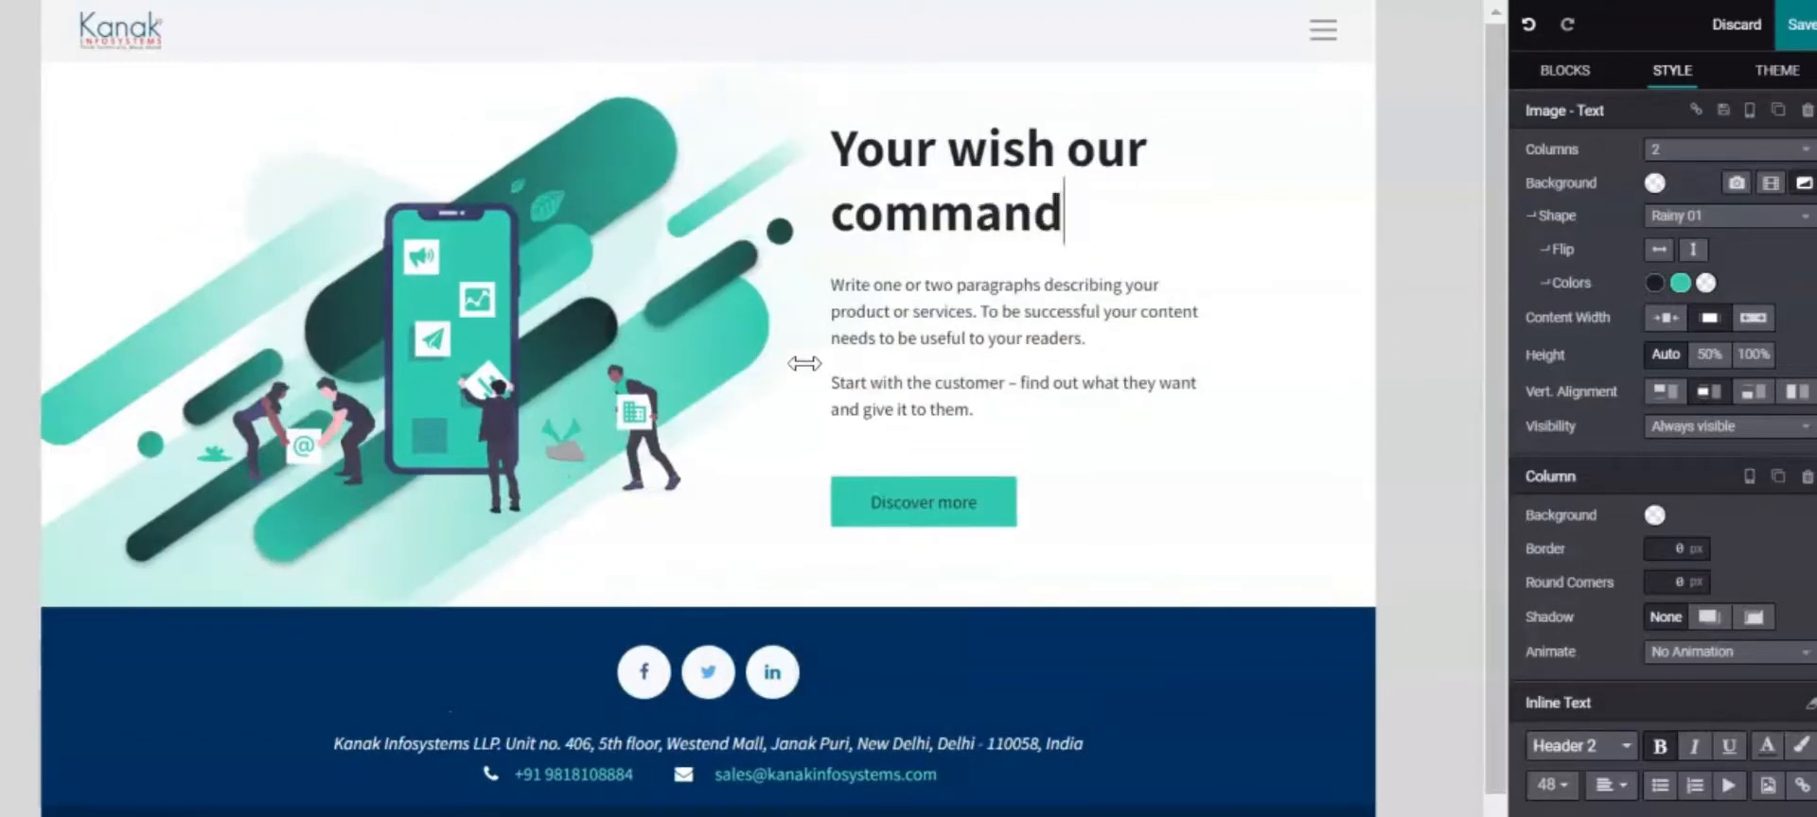
# Select the first placeholder paragraph in the text column
pyautogui.click(836, 354)
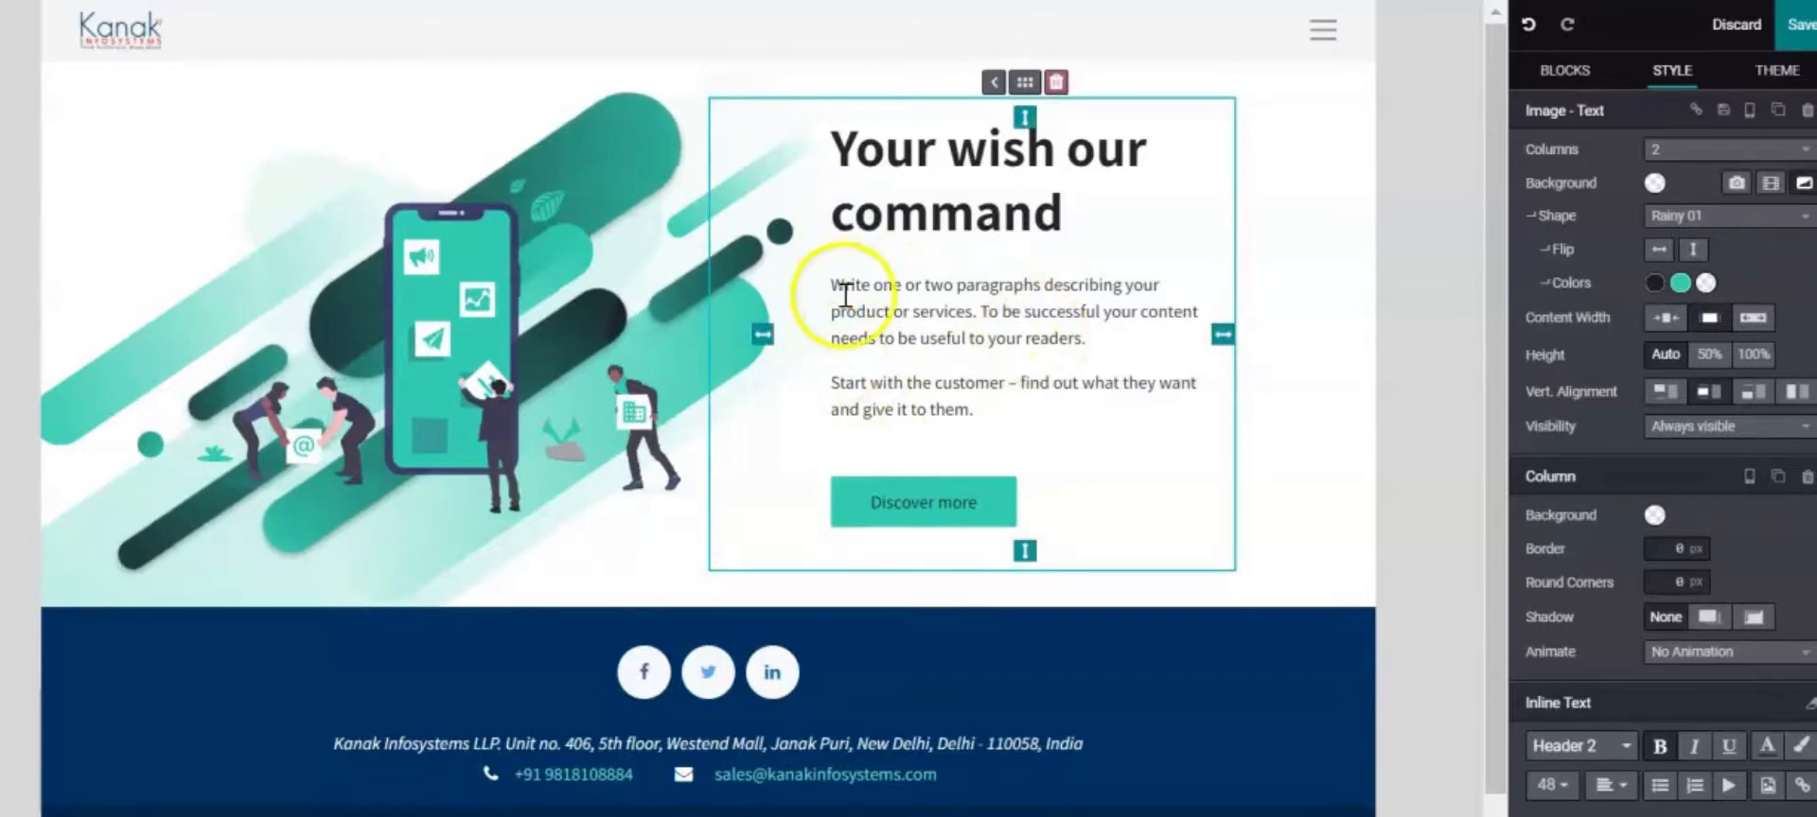
pyautogui.click(829, 295)
pyautogui.moveTo(830, 296); pyautogui.dragTo(1046, 409)
pyautogui.click(873, 327)
pyautogui.click(839, 281)
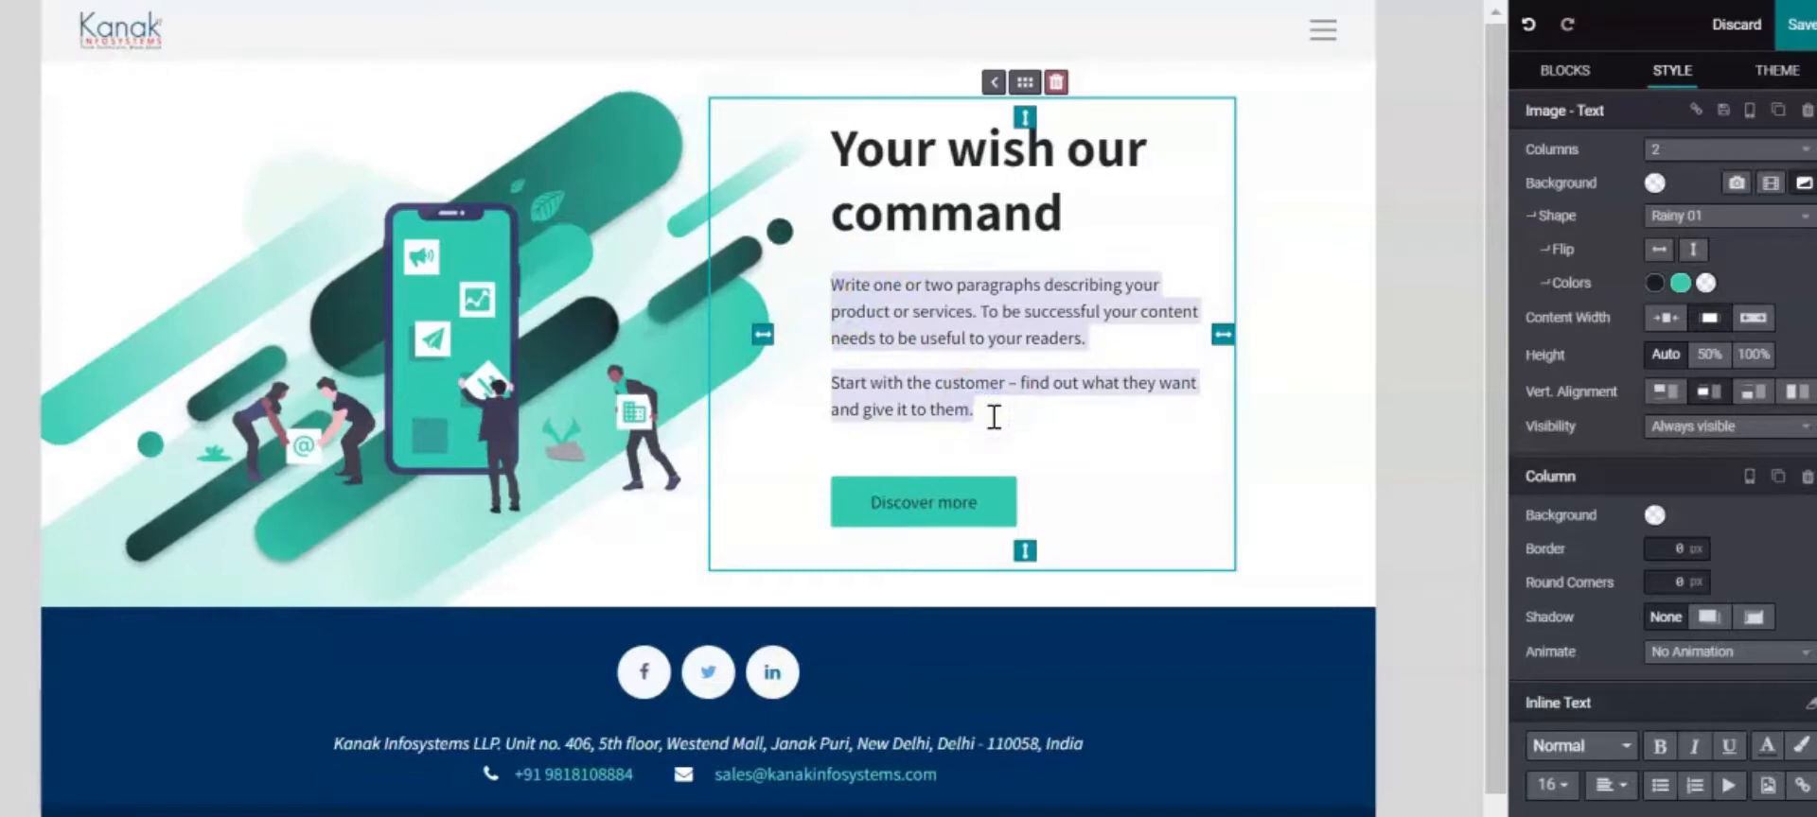
# Replace the placeholder paragraphs with 'We are company providing best services… the Odoo'
pyautogui.press('BackSpace')
pyautogui.write('a')
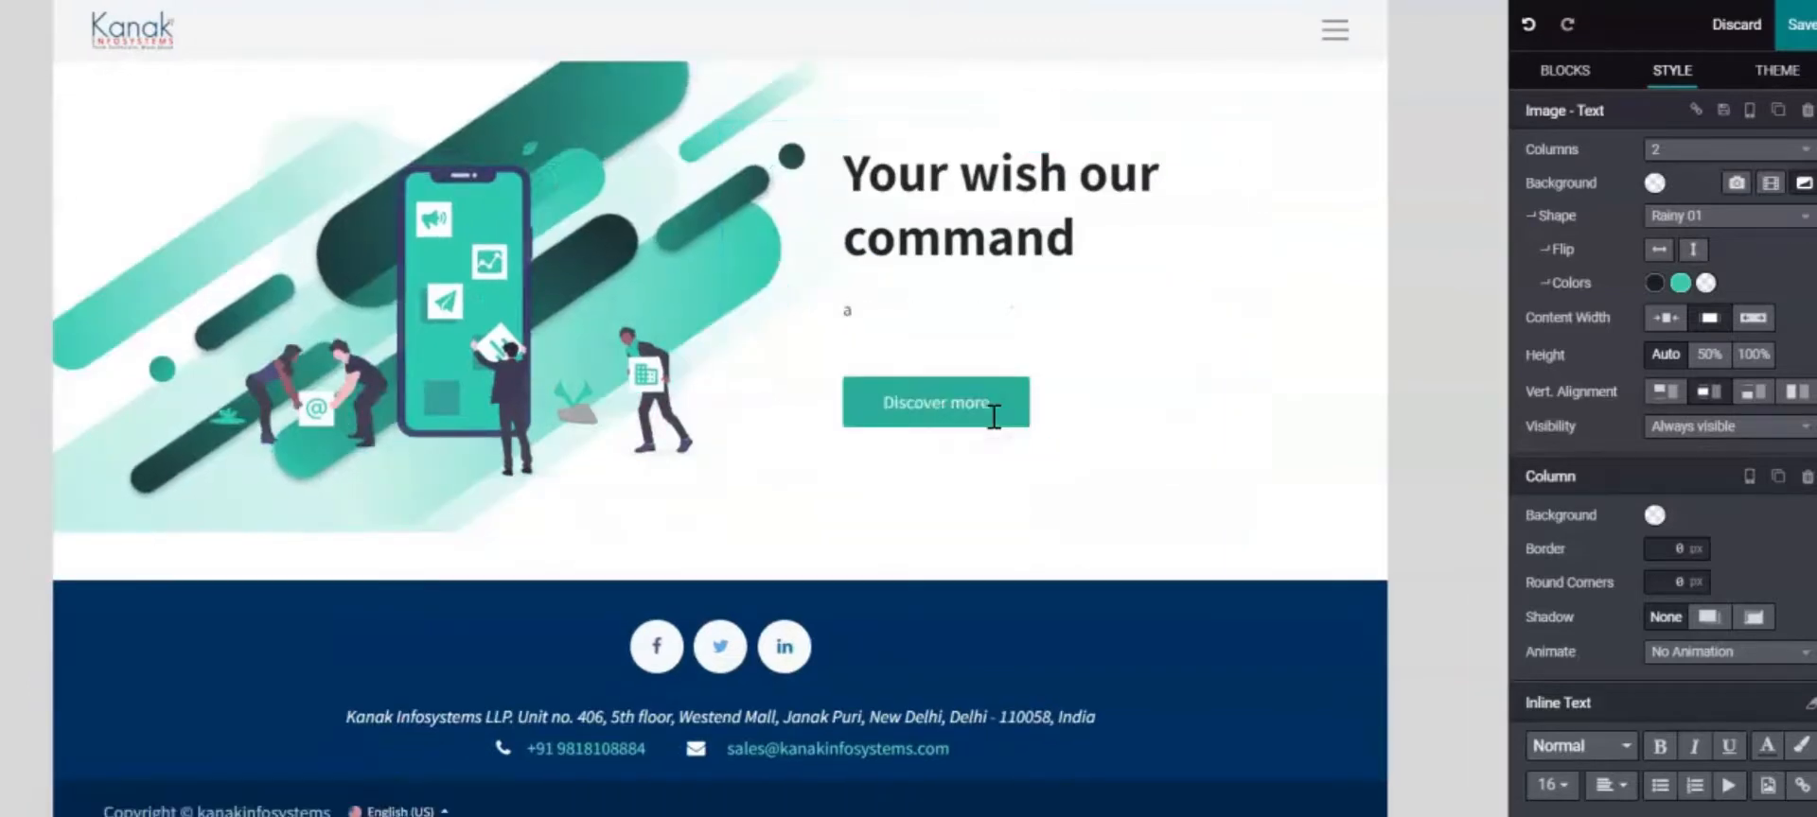
pyautogui.press('BackSpace')
pyautogui.write('wE ')
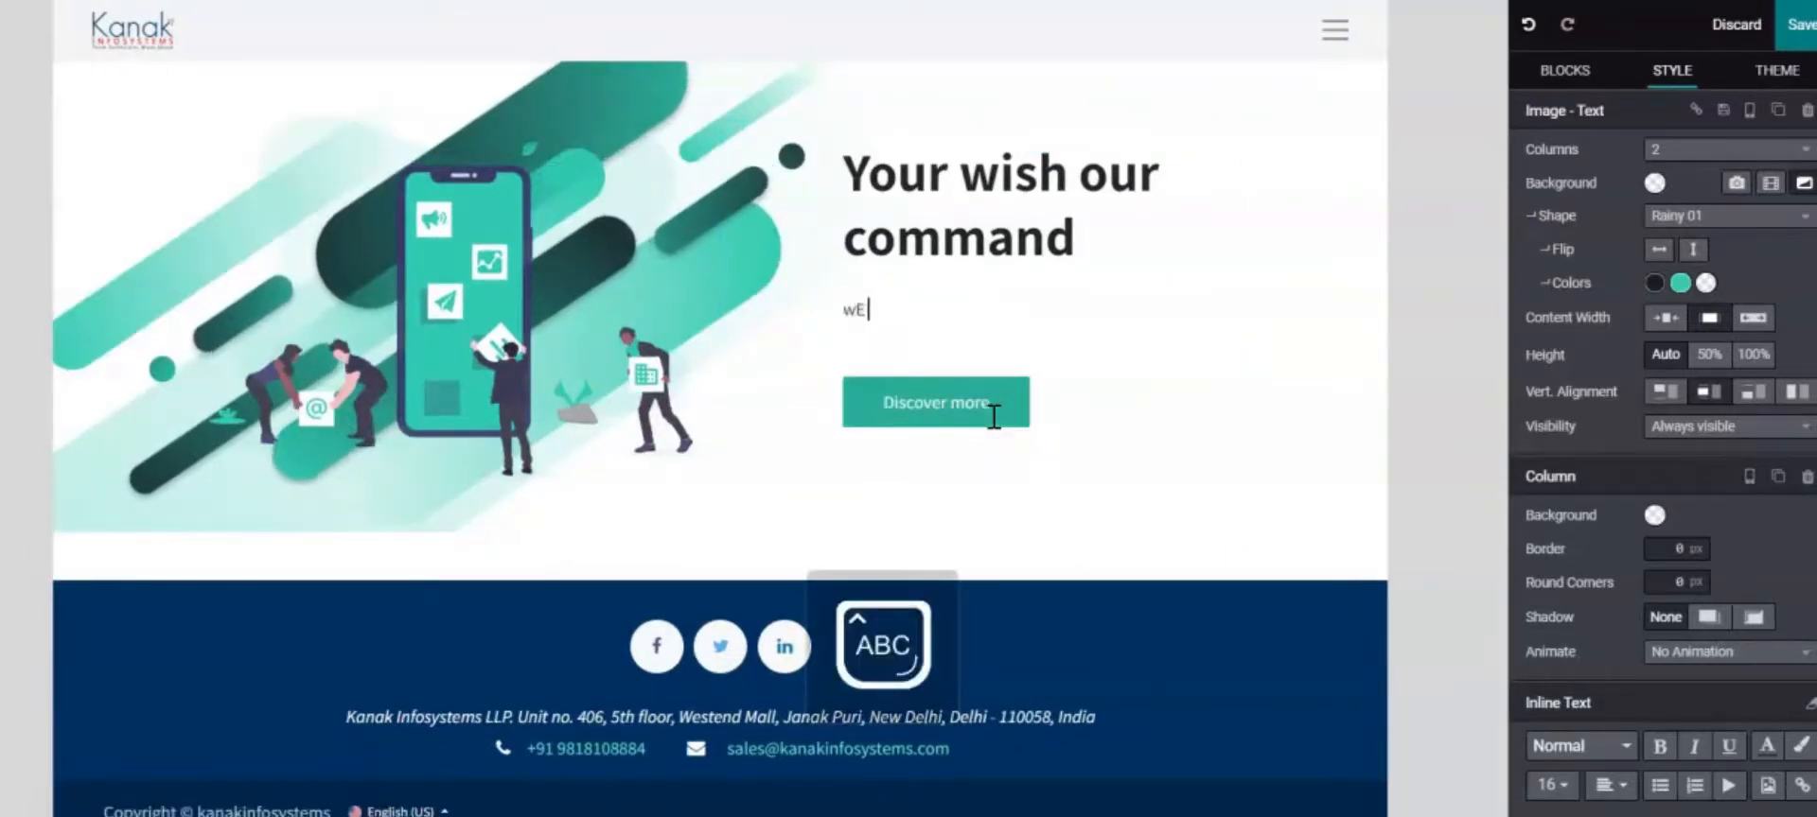
pyautogui.write('ARE')
pyautogui.press('BackSpace')
pyautogui.press('BackSpace')
pyautogui.press('BackSpace')
pyautogui.press('BackSpace')
pyautogui.press('BackSpace')
pyautogui.press('BackSpace')
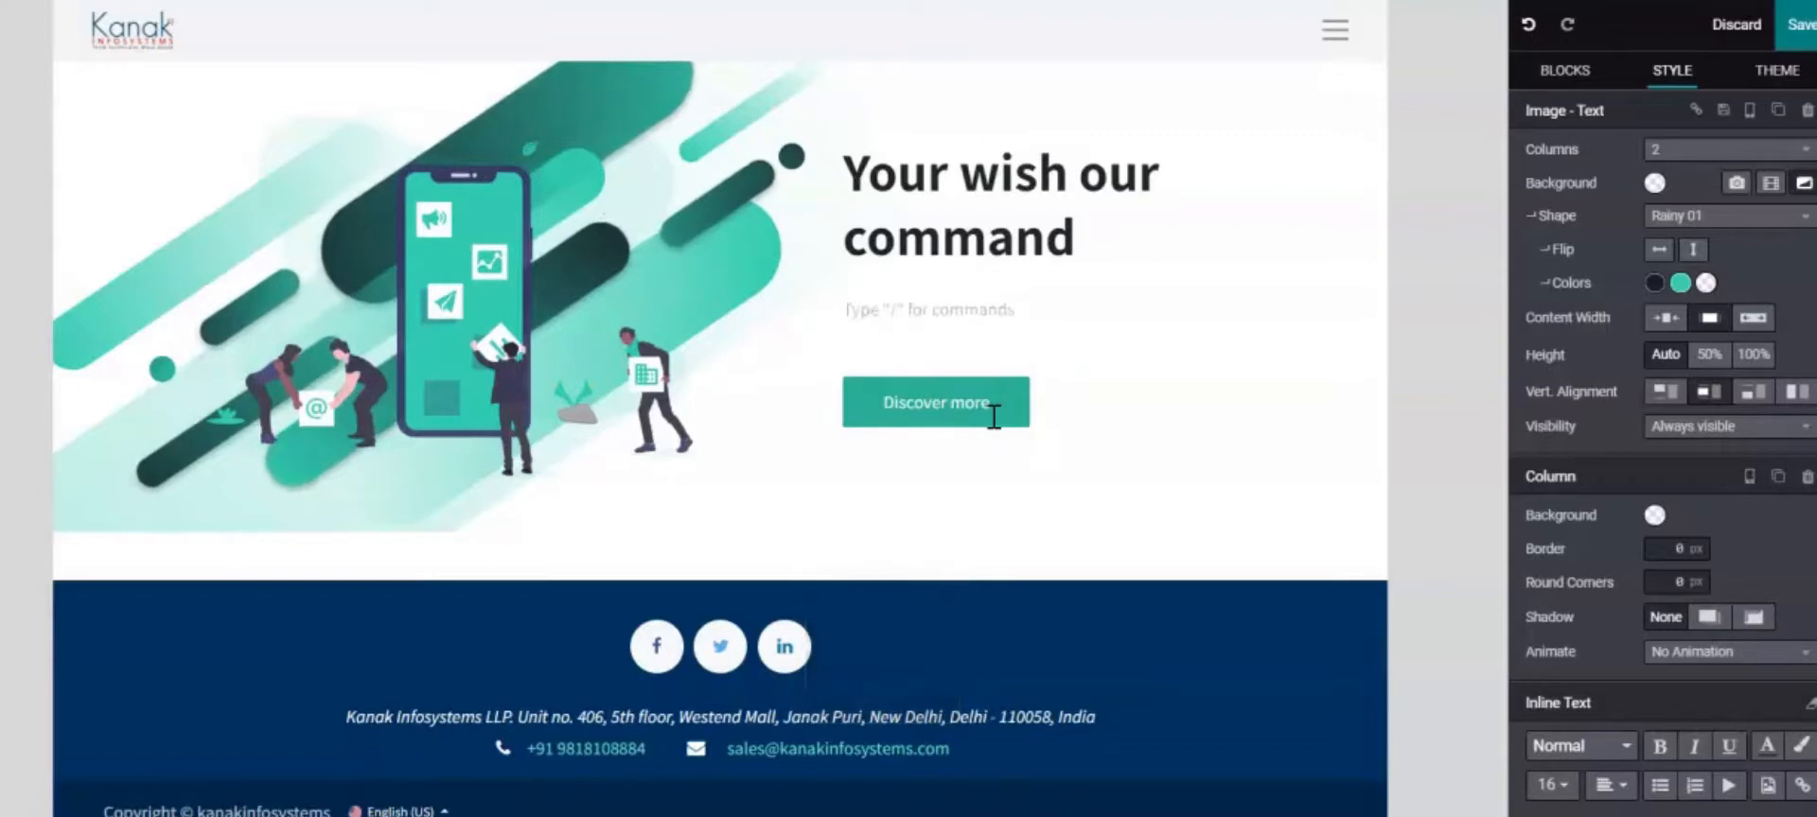
pyautogui.press('capslock')
pyautogui.write('We are c')
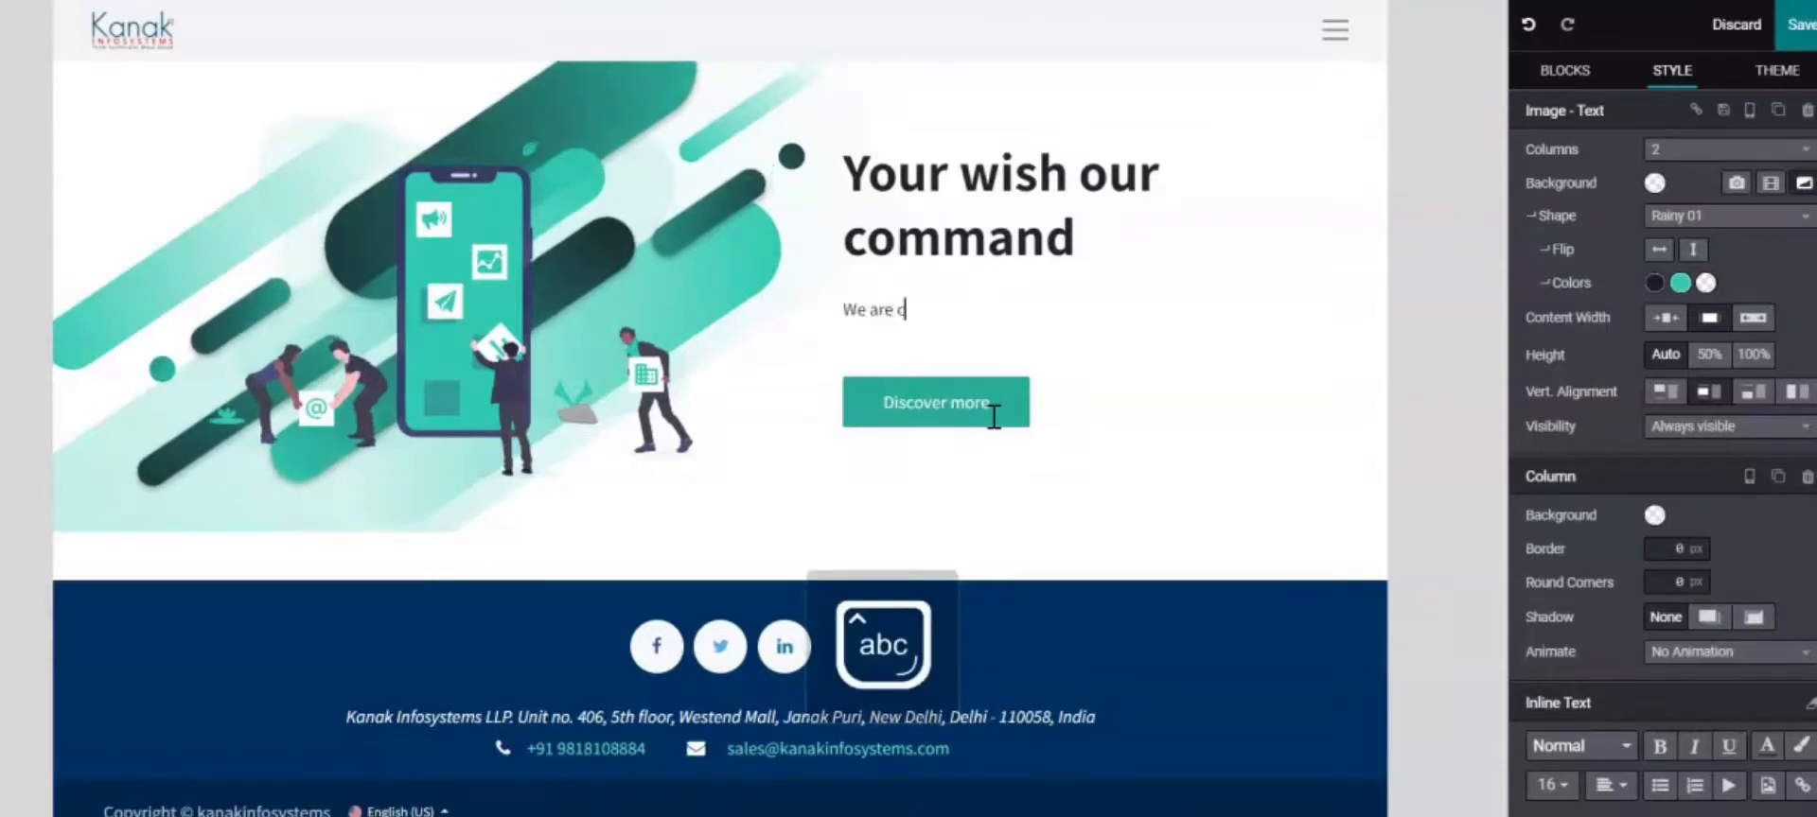
pyautogui.write('om')
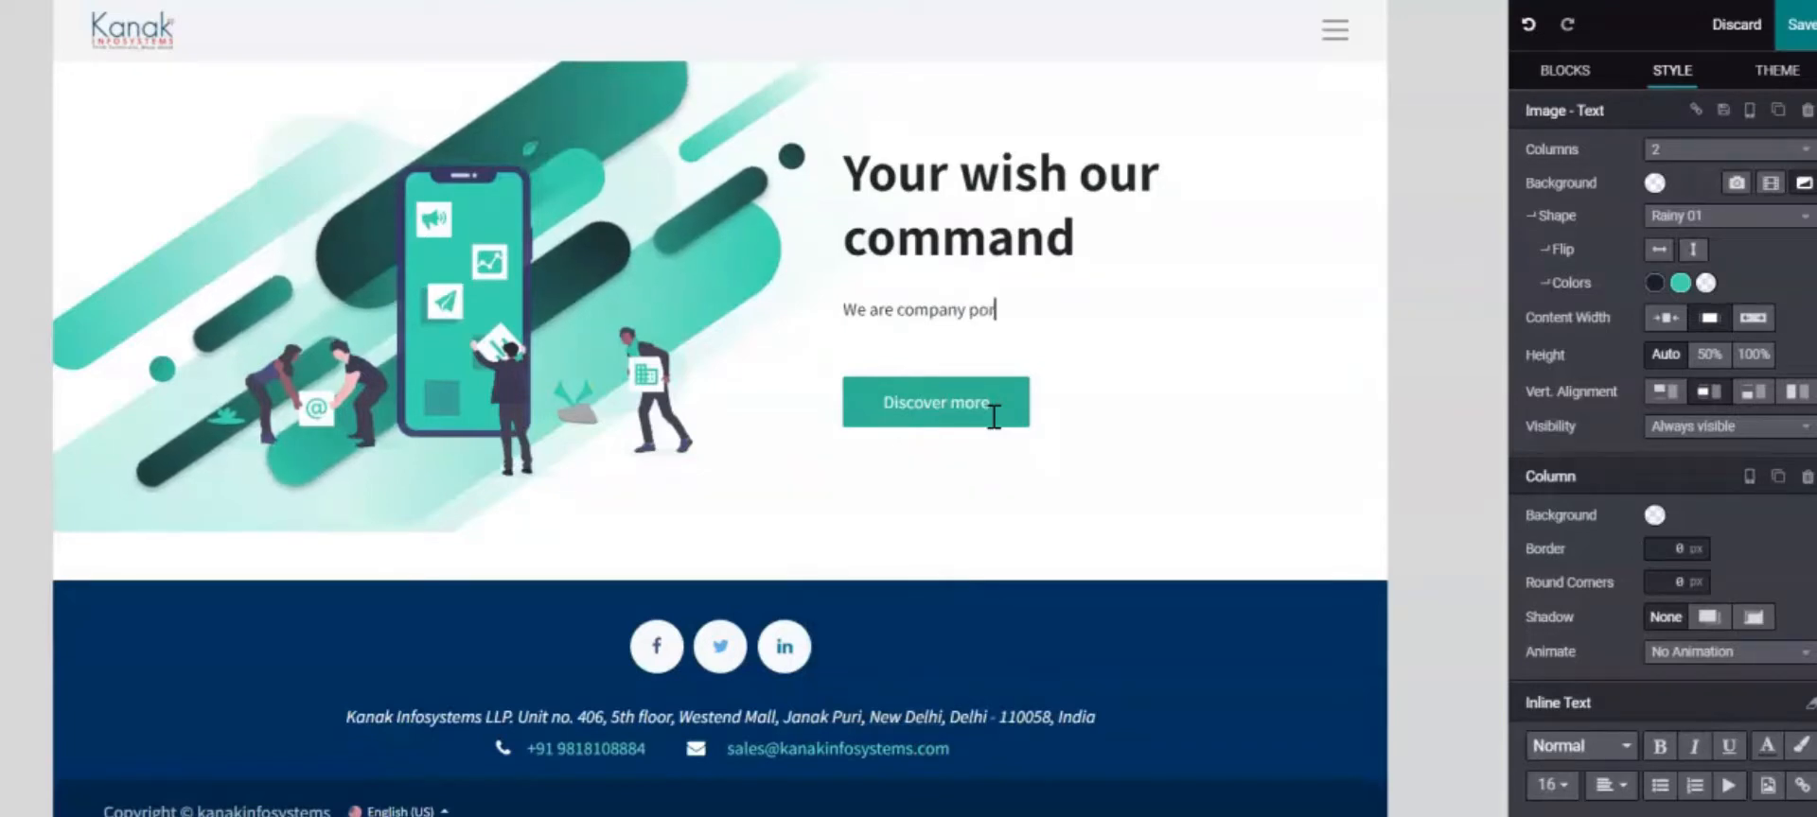
pyautogui.write('pany providing')
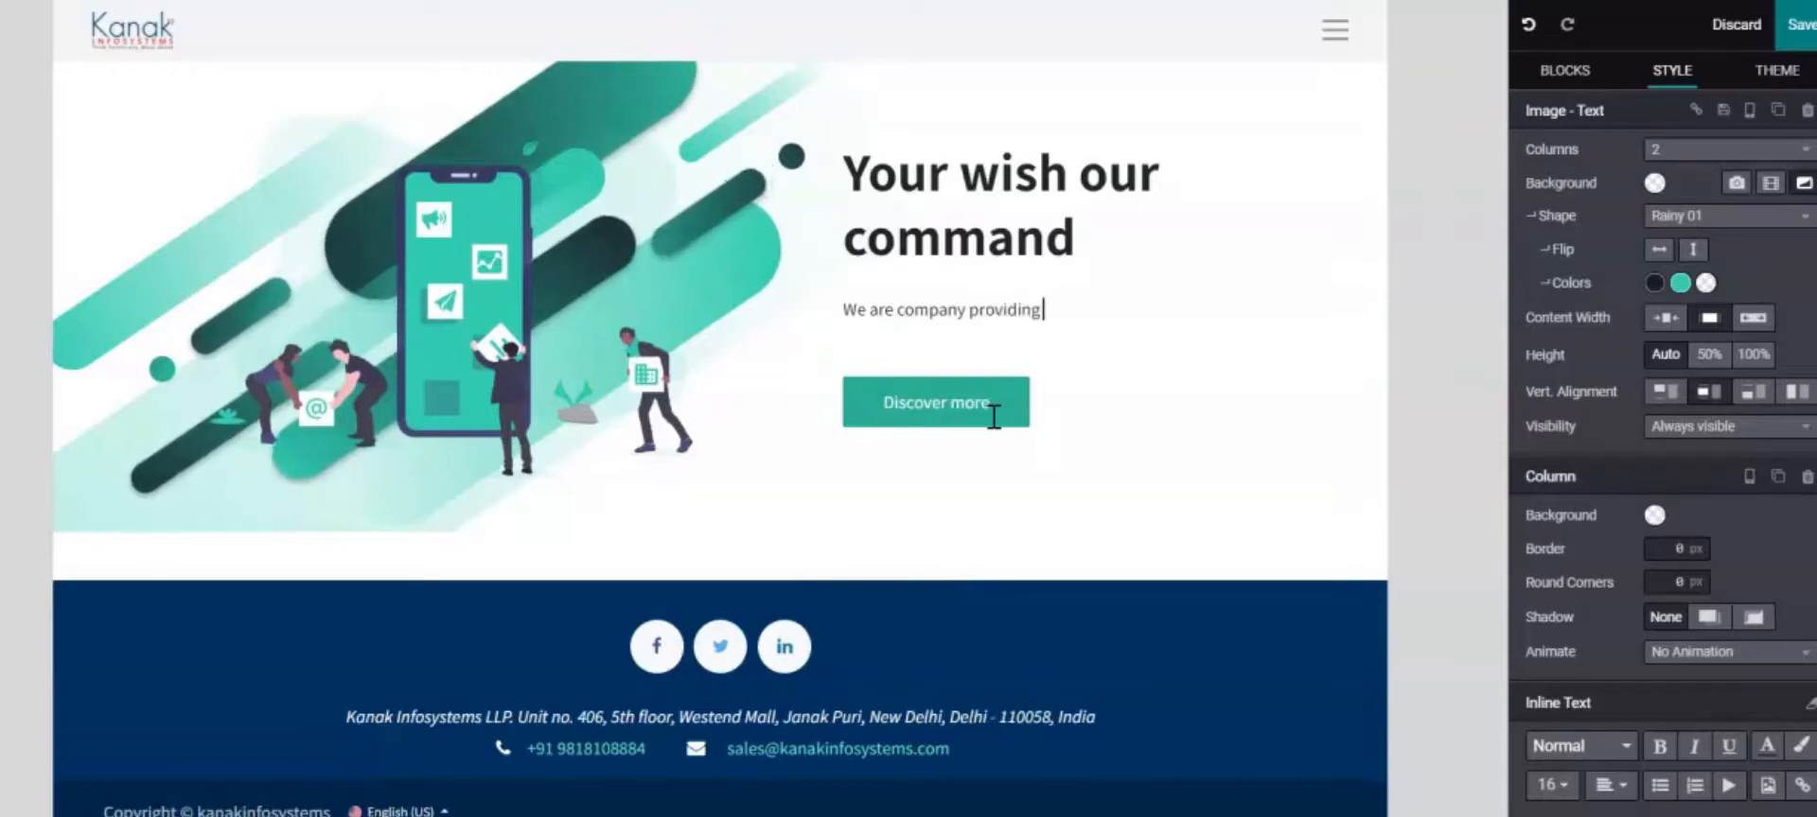
pyautogui.write(' best serv')
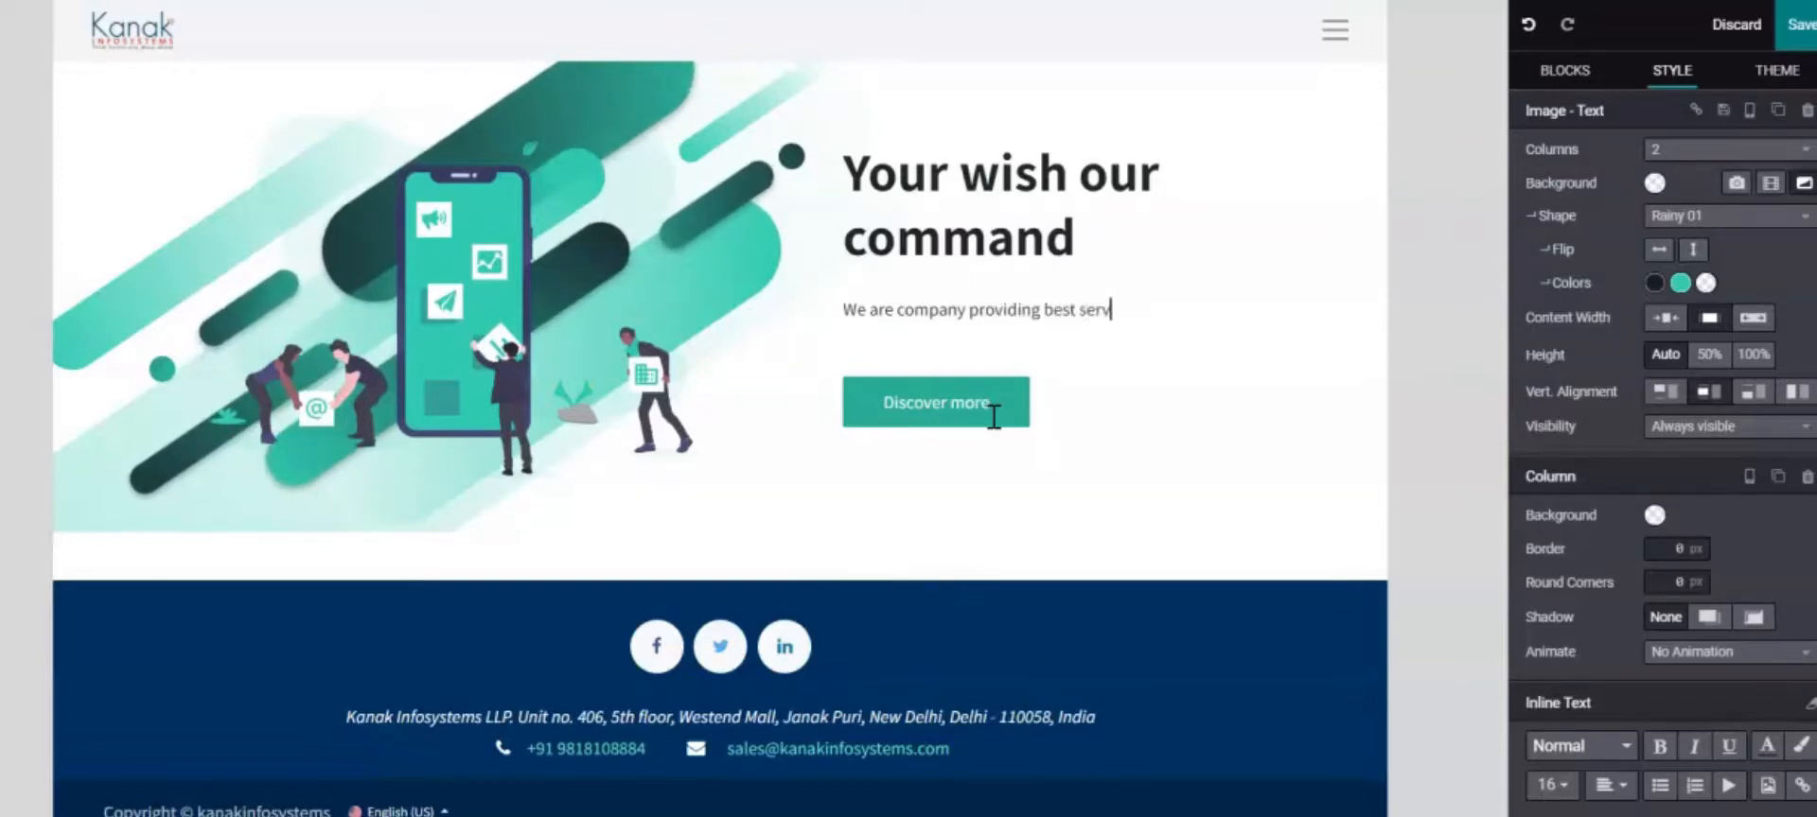
pyautogui.write('o')
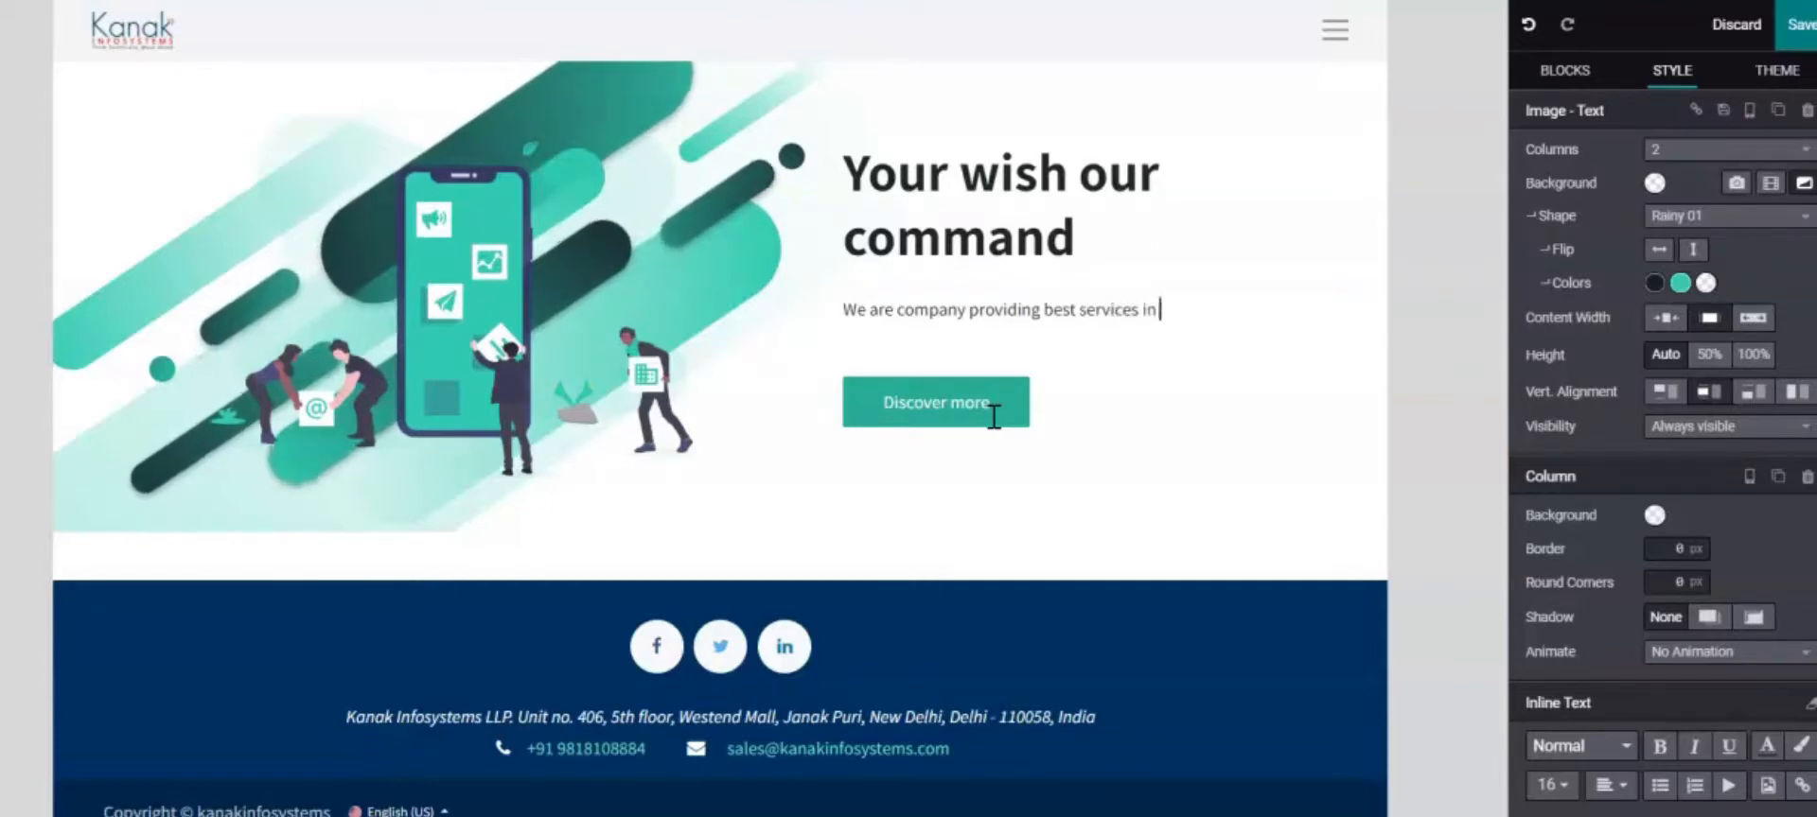
pyautogui.write('the')
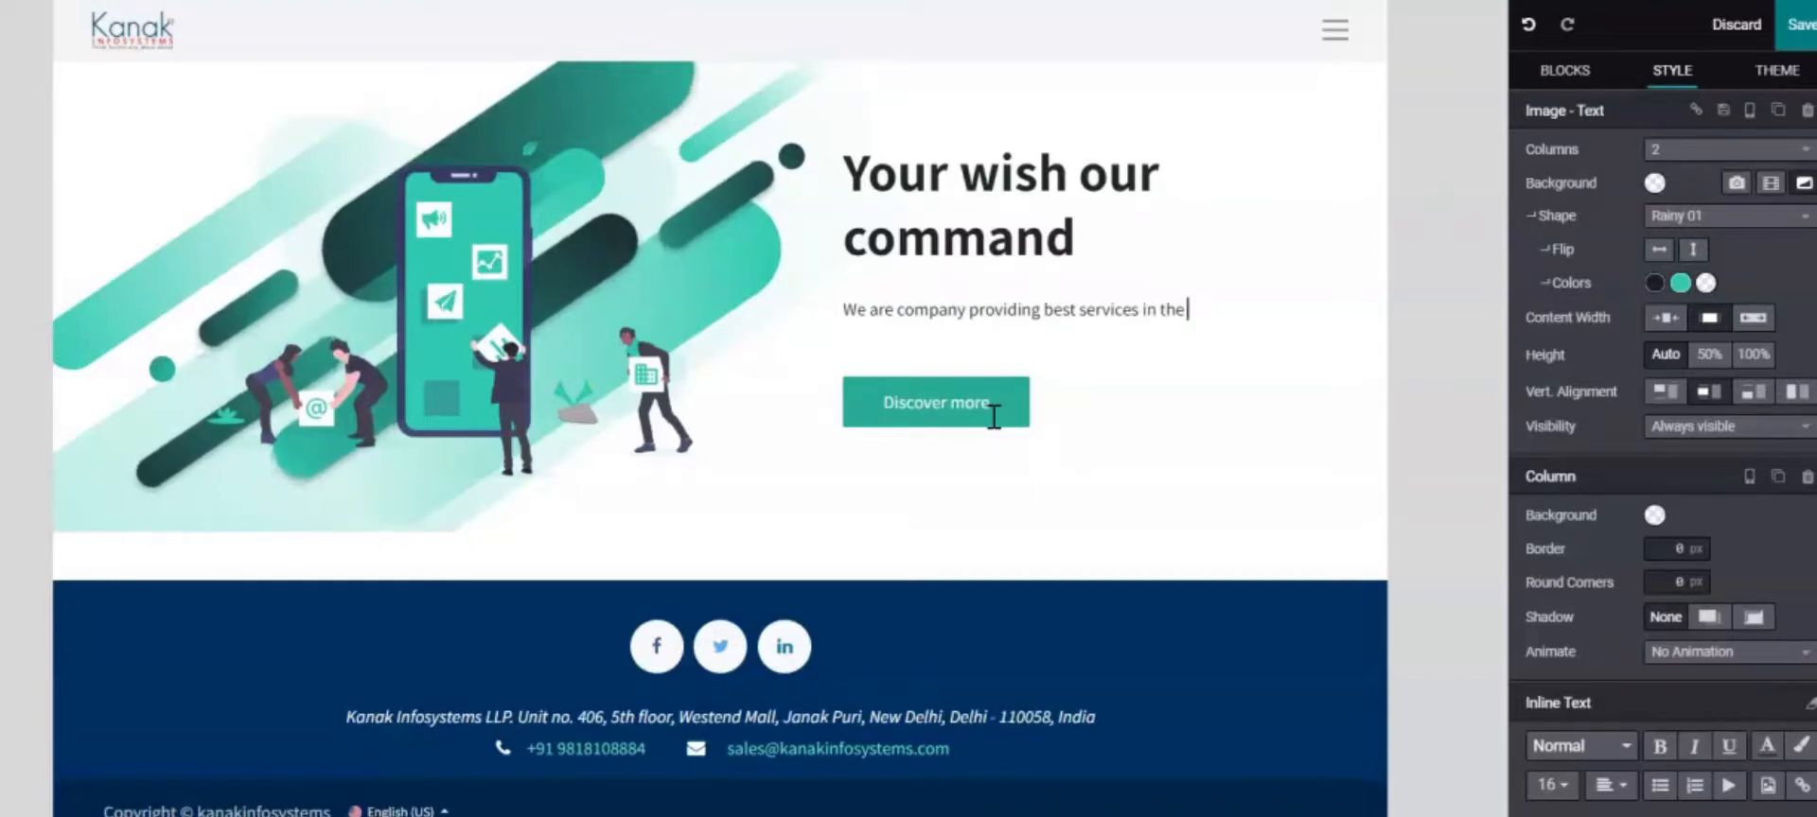
pyautogui.press('capslock')
pyautogui.write('O')
pyautogui.press('capslock')
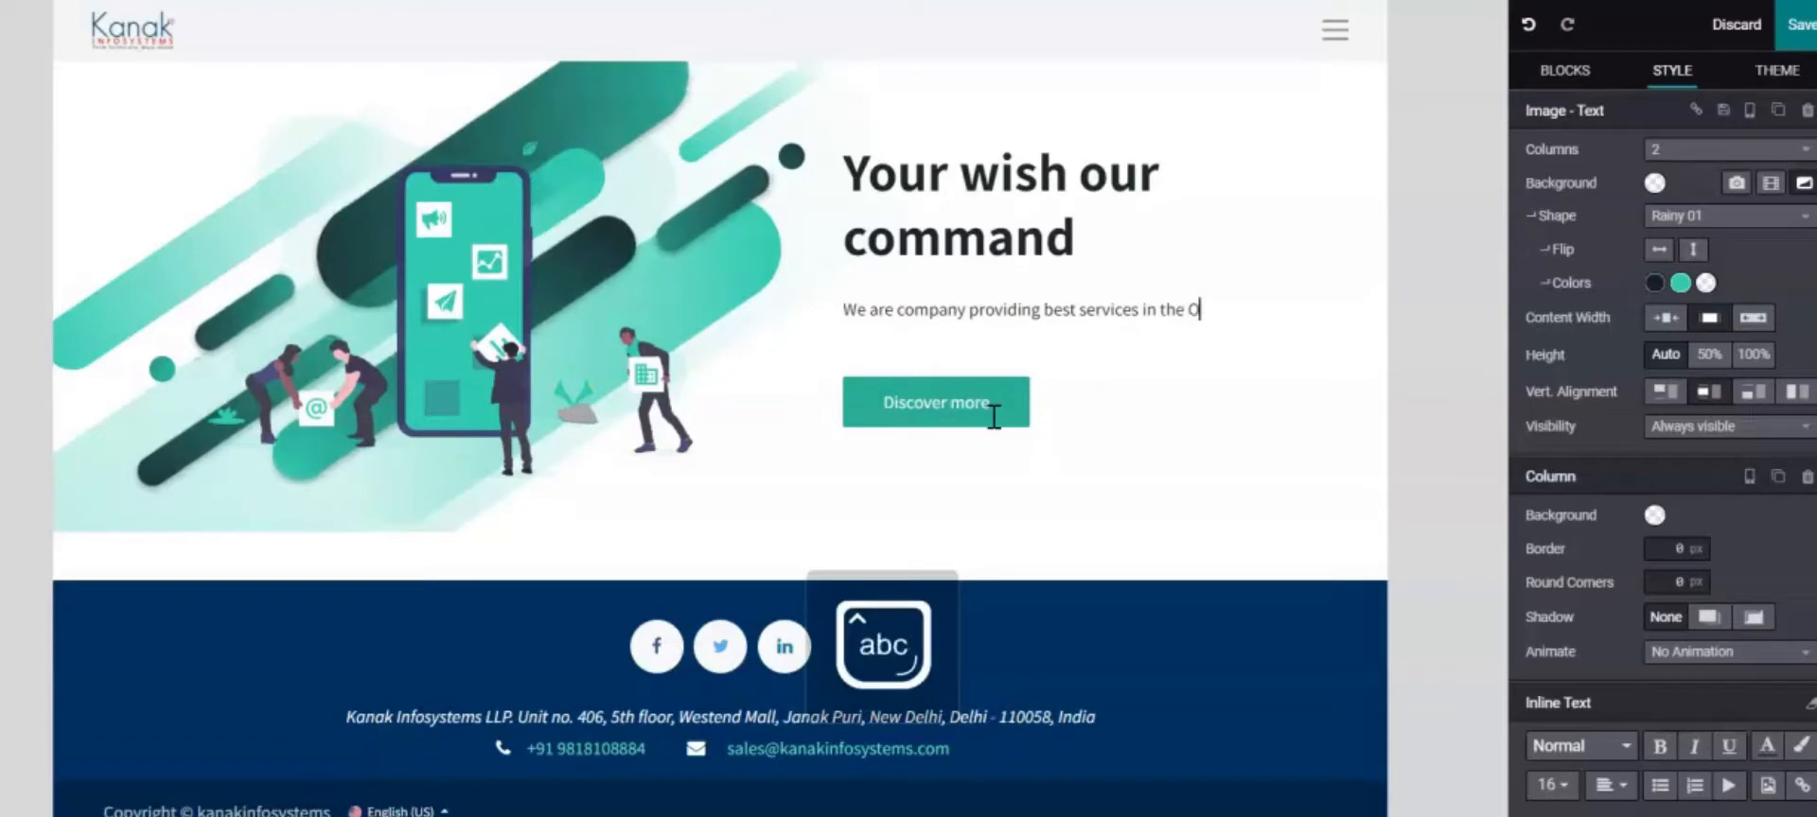
pyautogui.write('doo')
# Continue the service list: ERP, oracle netsuite, digital marketing, business analytics, app development
pyautogui.press('capslock')
pyautogui.write('ER')
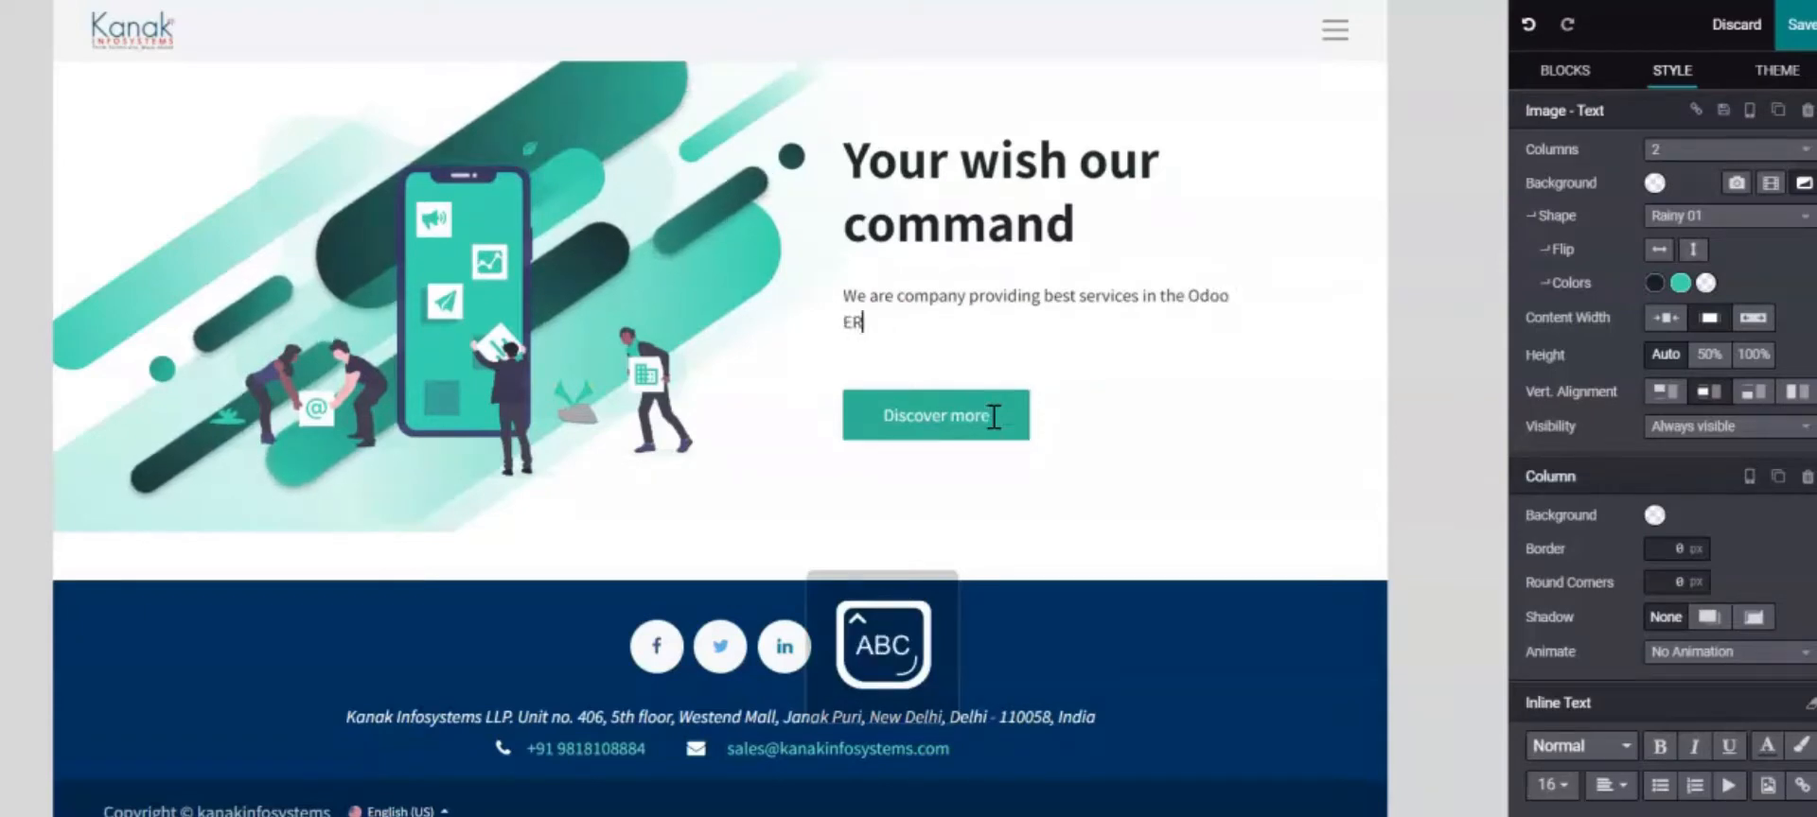
pyautogui.write('P')
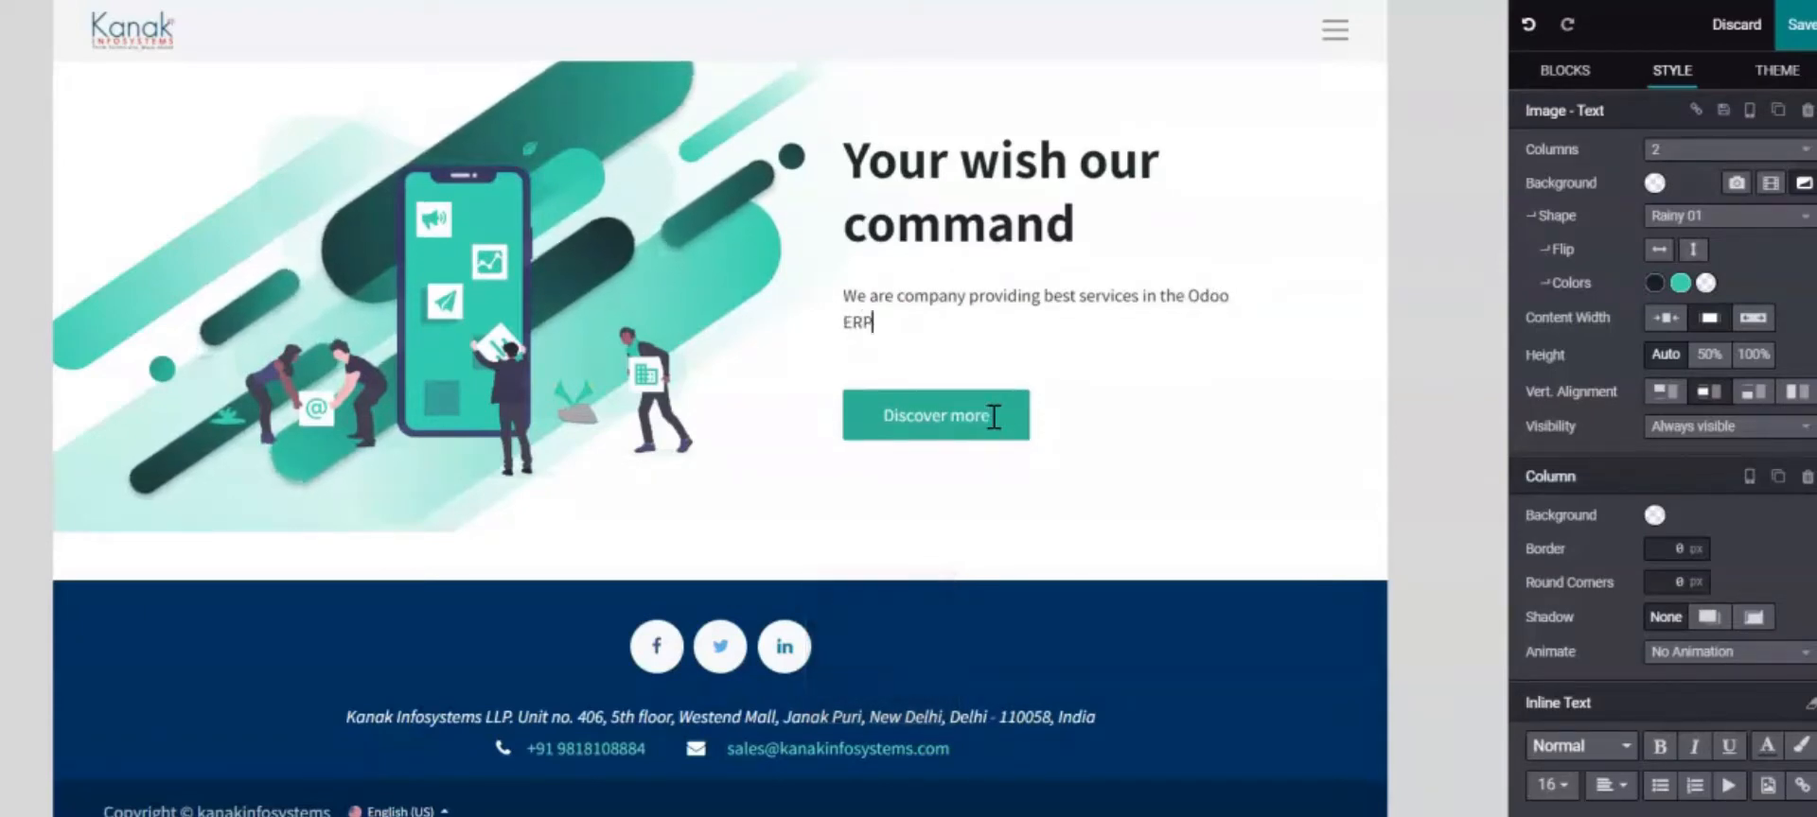
pyautogui.write(',')
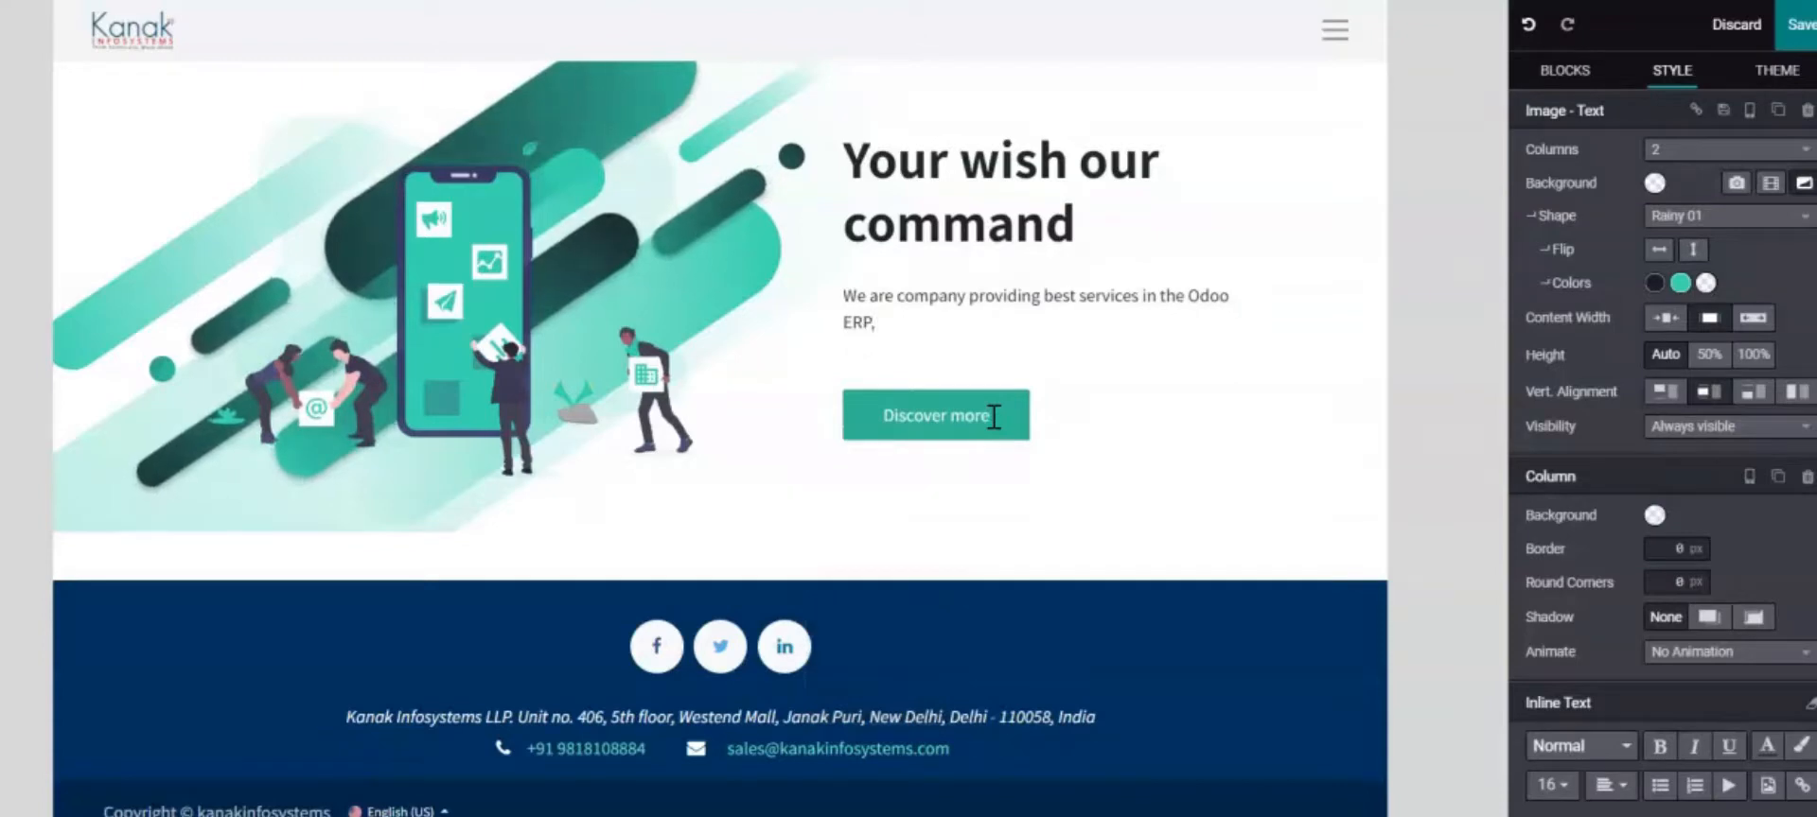
pyautogui.press('capslock')
pyautogui.write('oracle netsuite, digital marketing,')
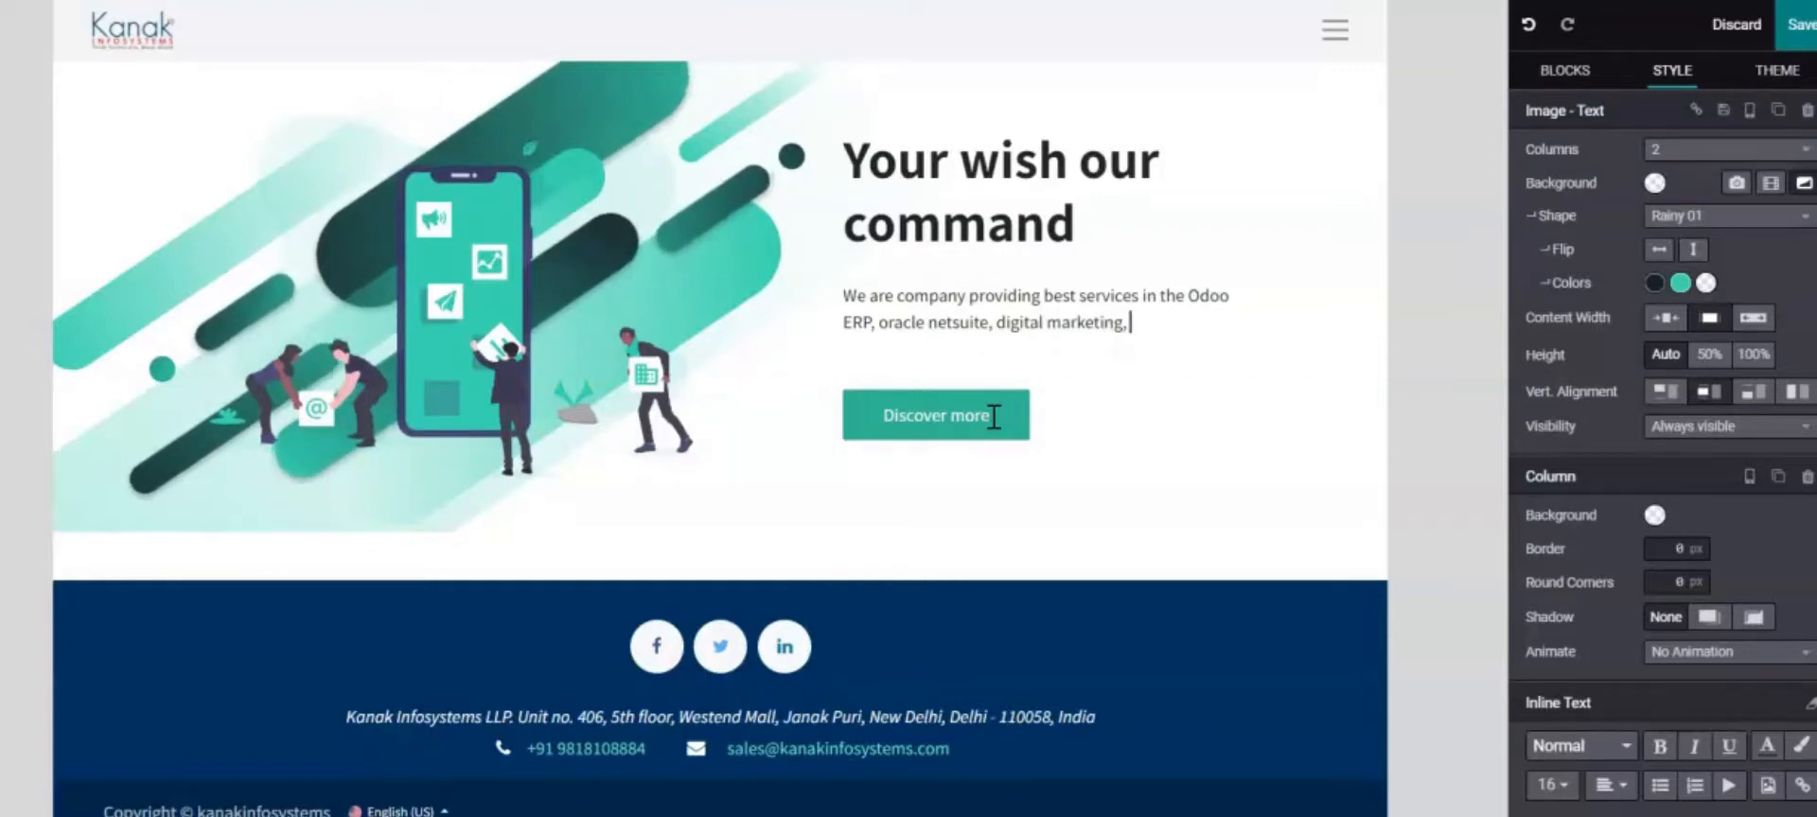
pyautogui.write('business')
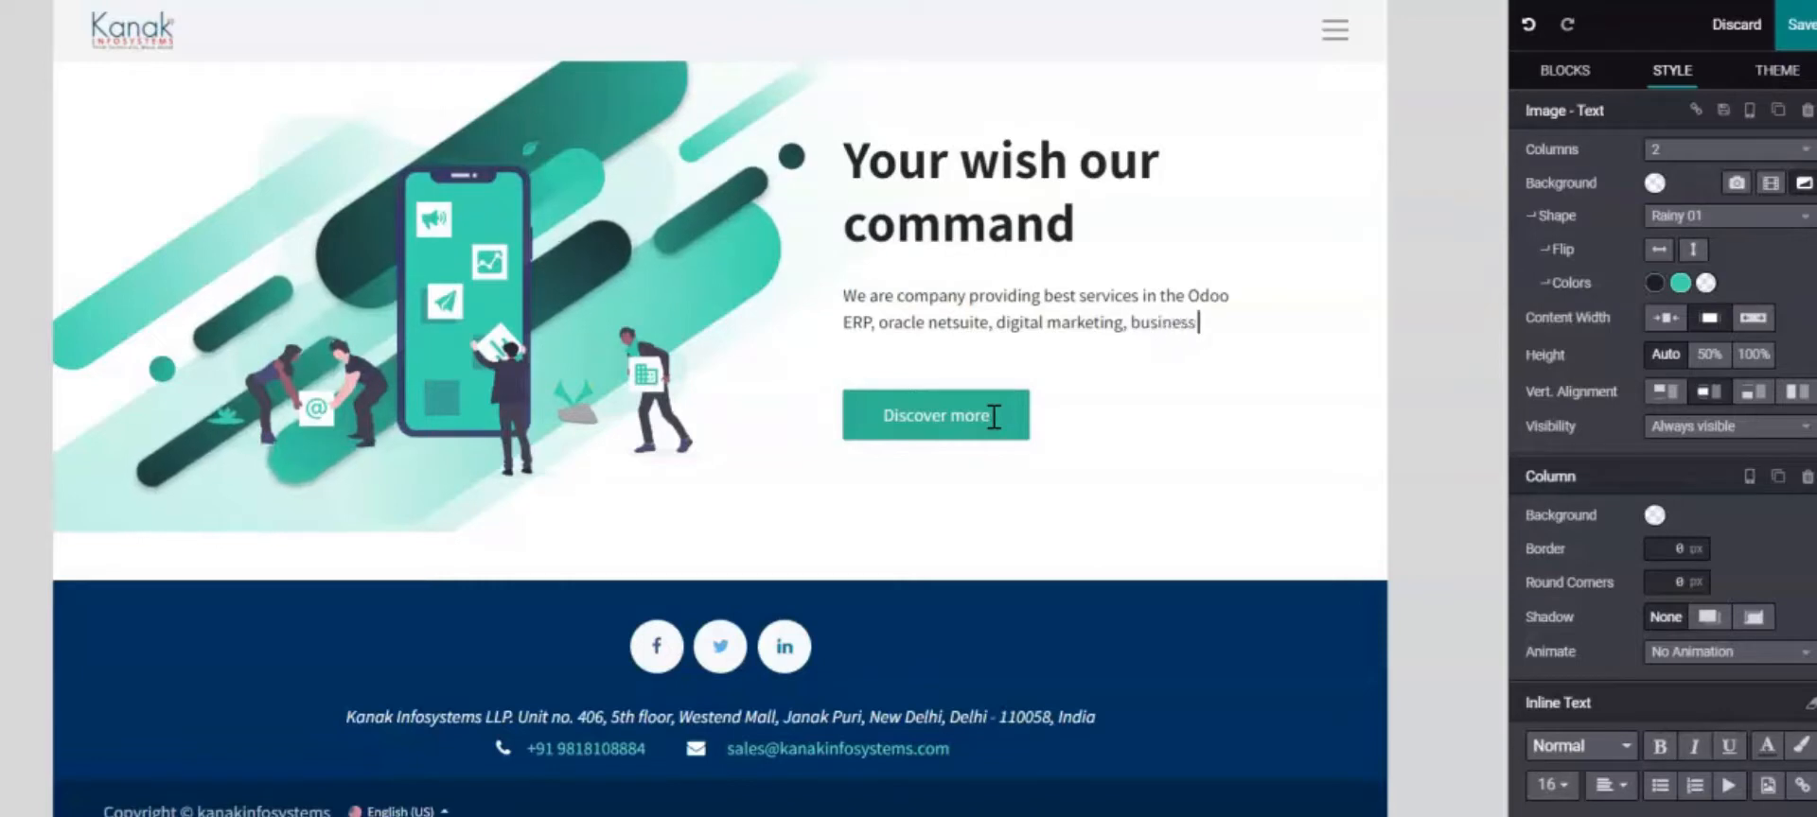
pyautogui.write(' analytics, app development from over a')
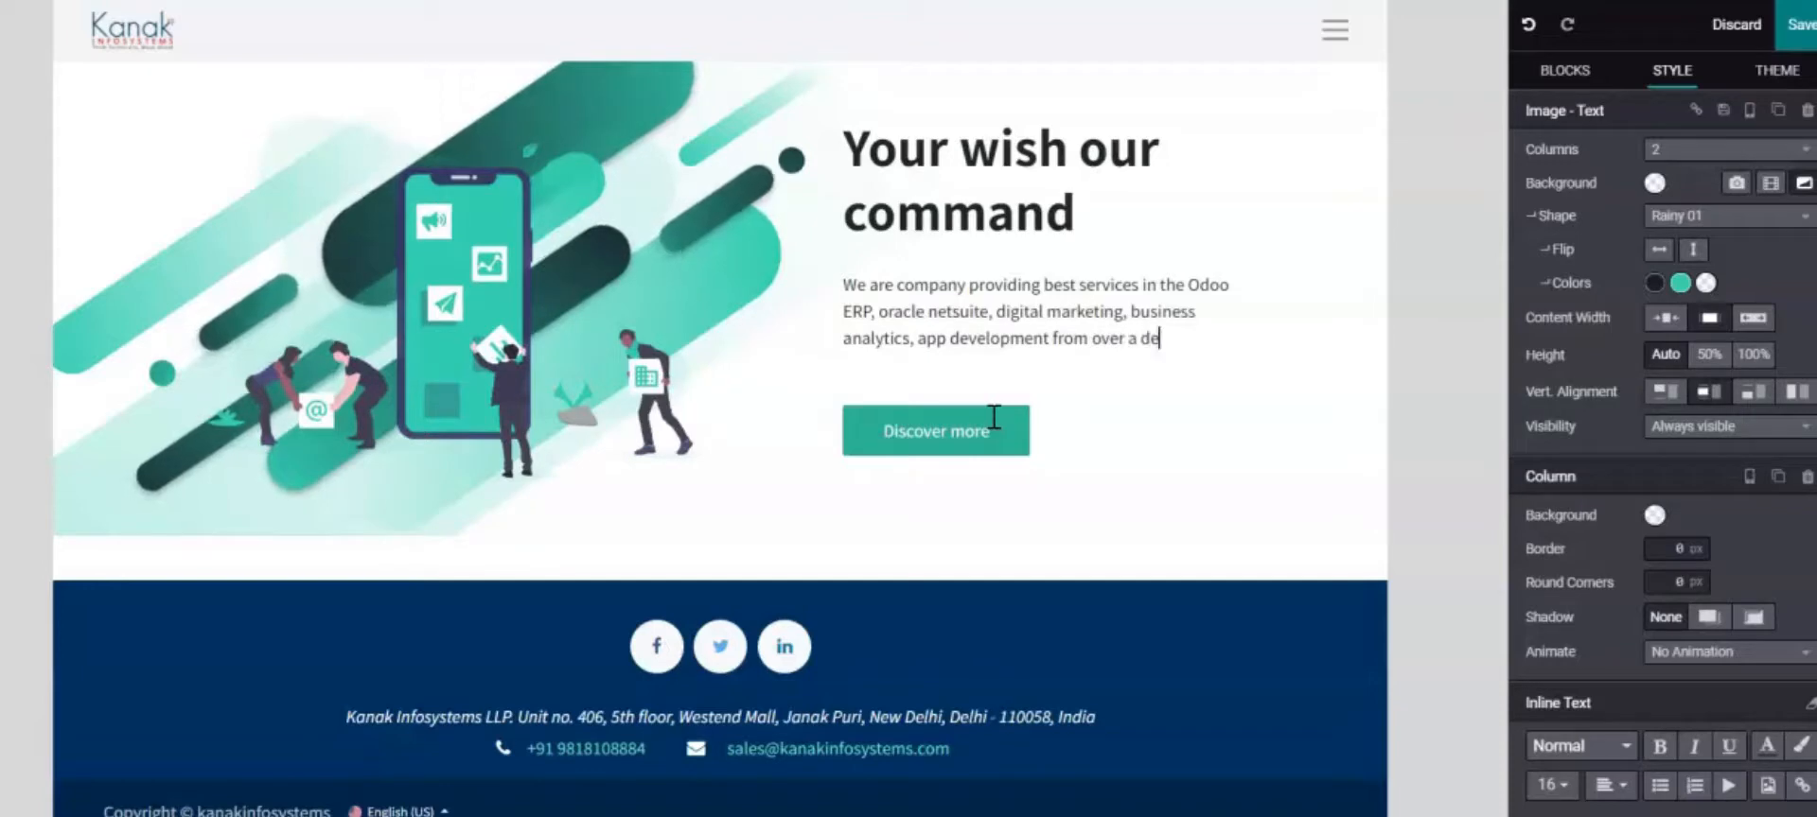
pyautogui.write('de.')
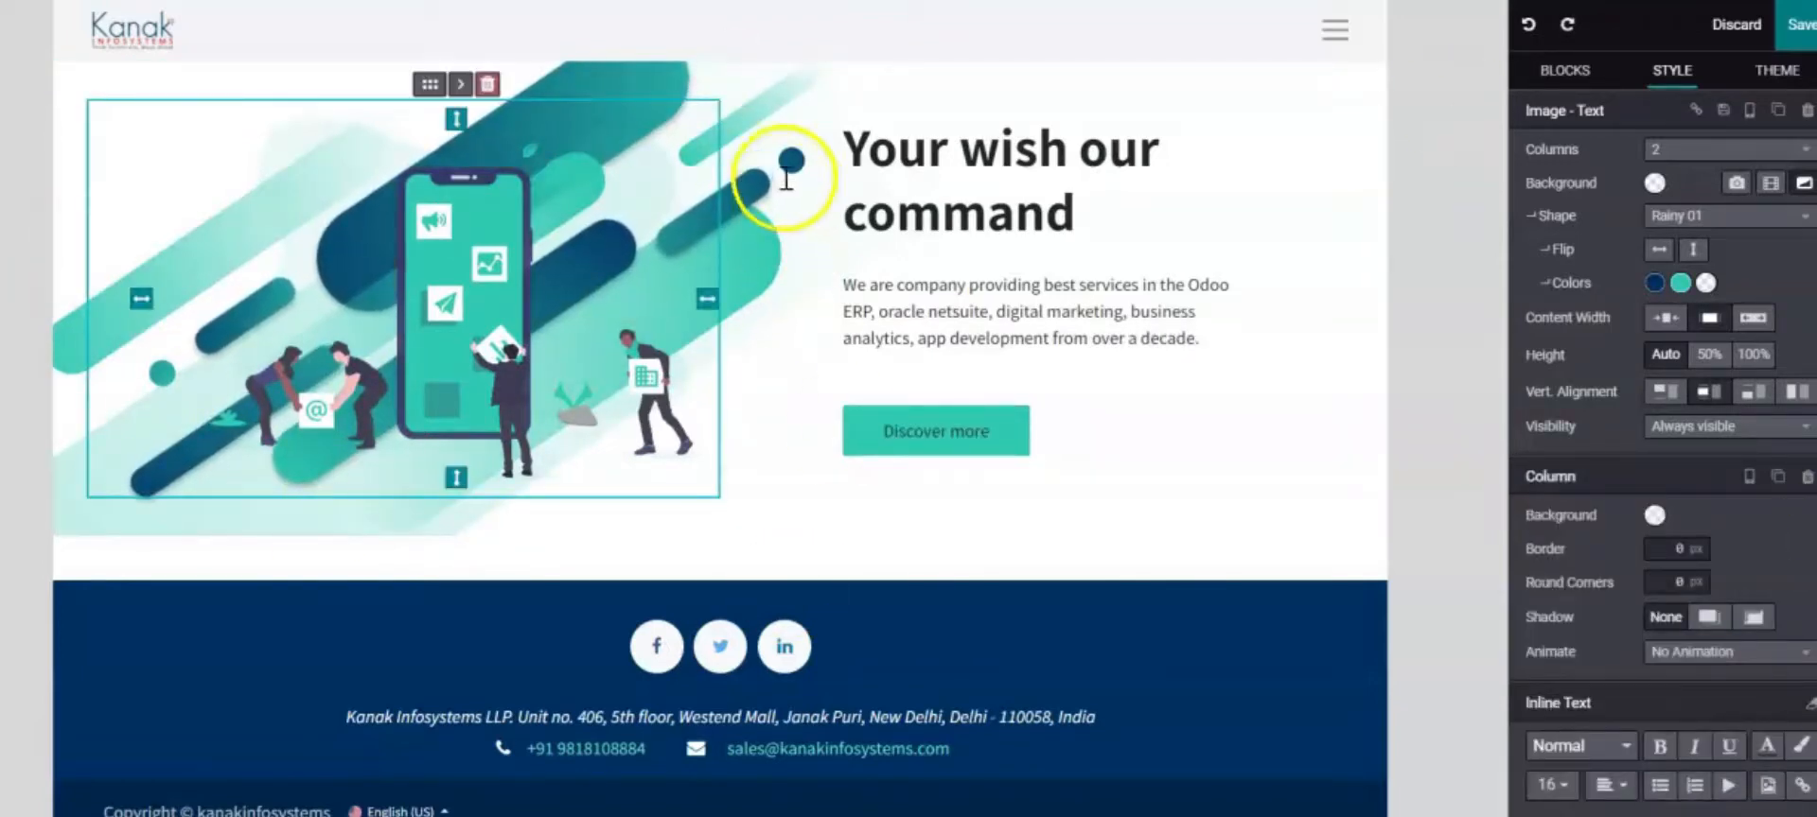
pyautogui.click(1169, 121)
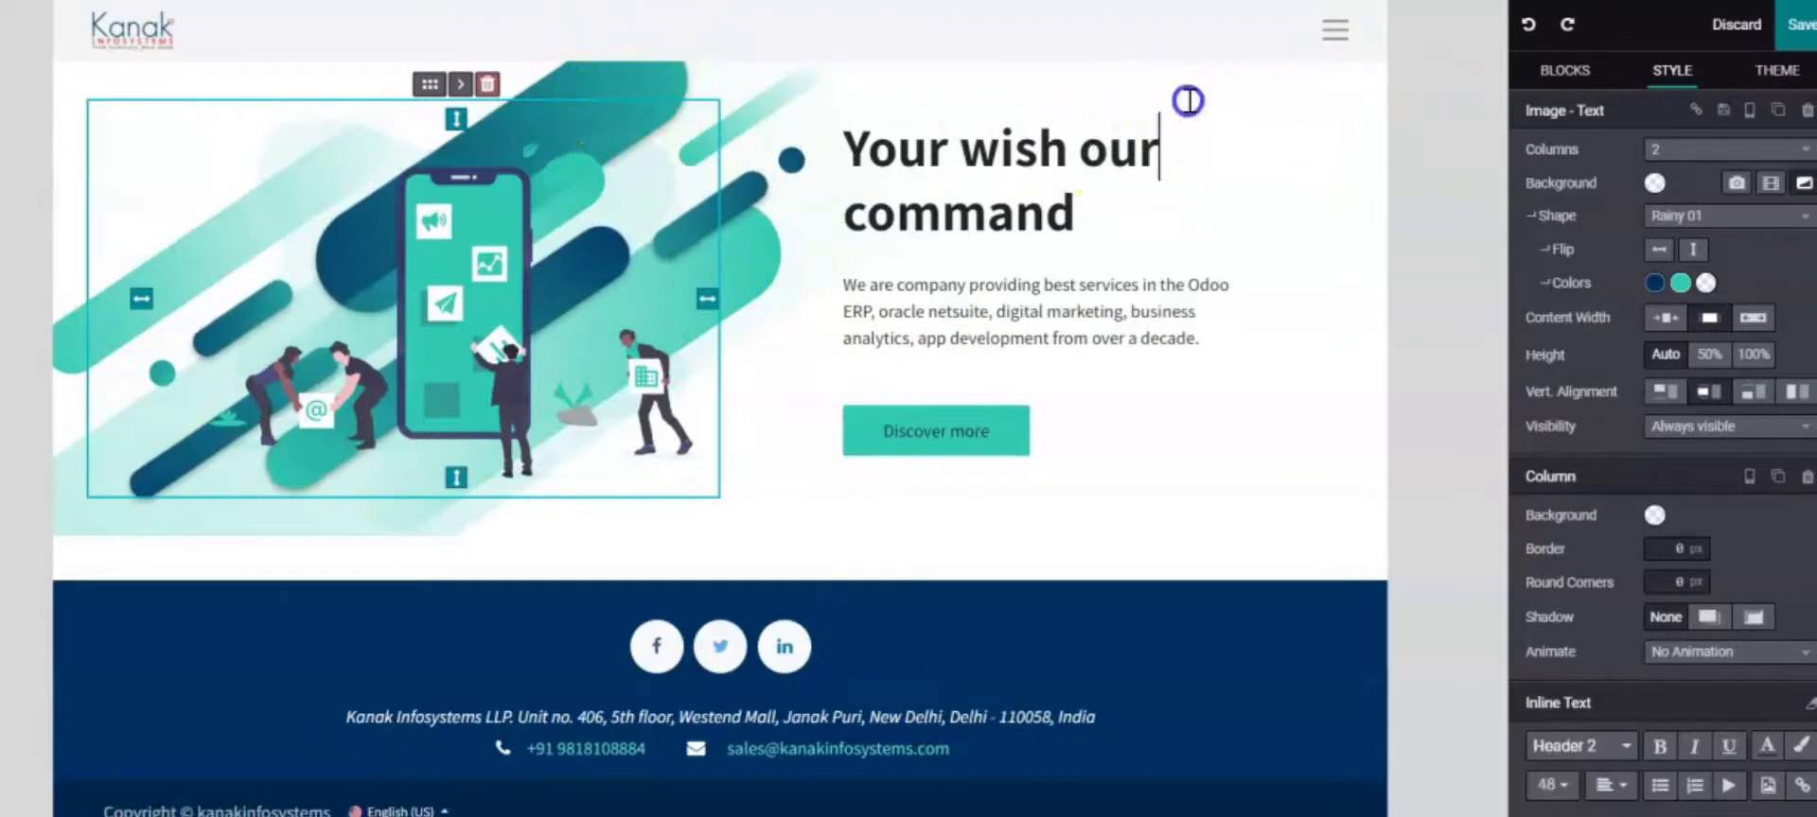
# Set the hero background shape colours to dark blue and blue
pyautogui.click(681, 48)
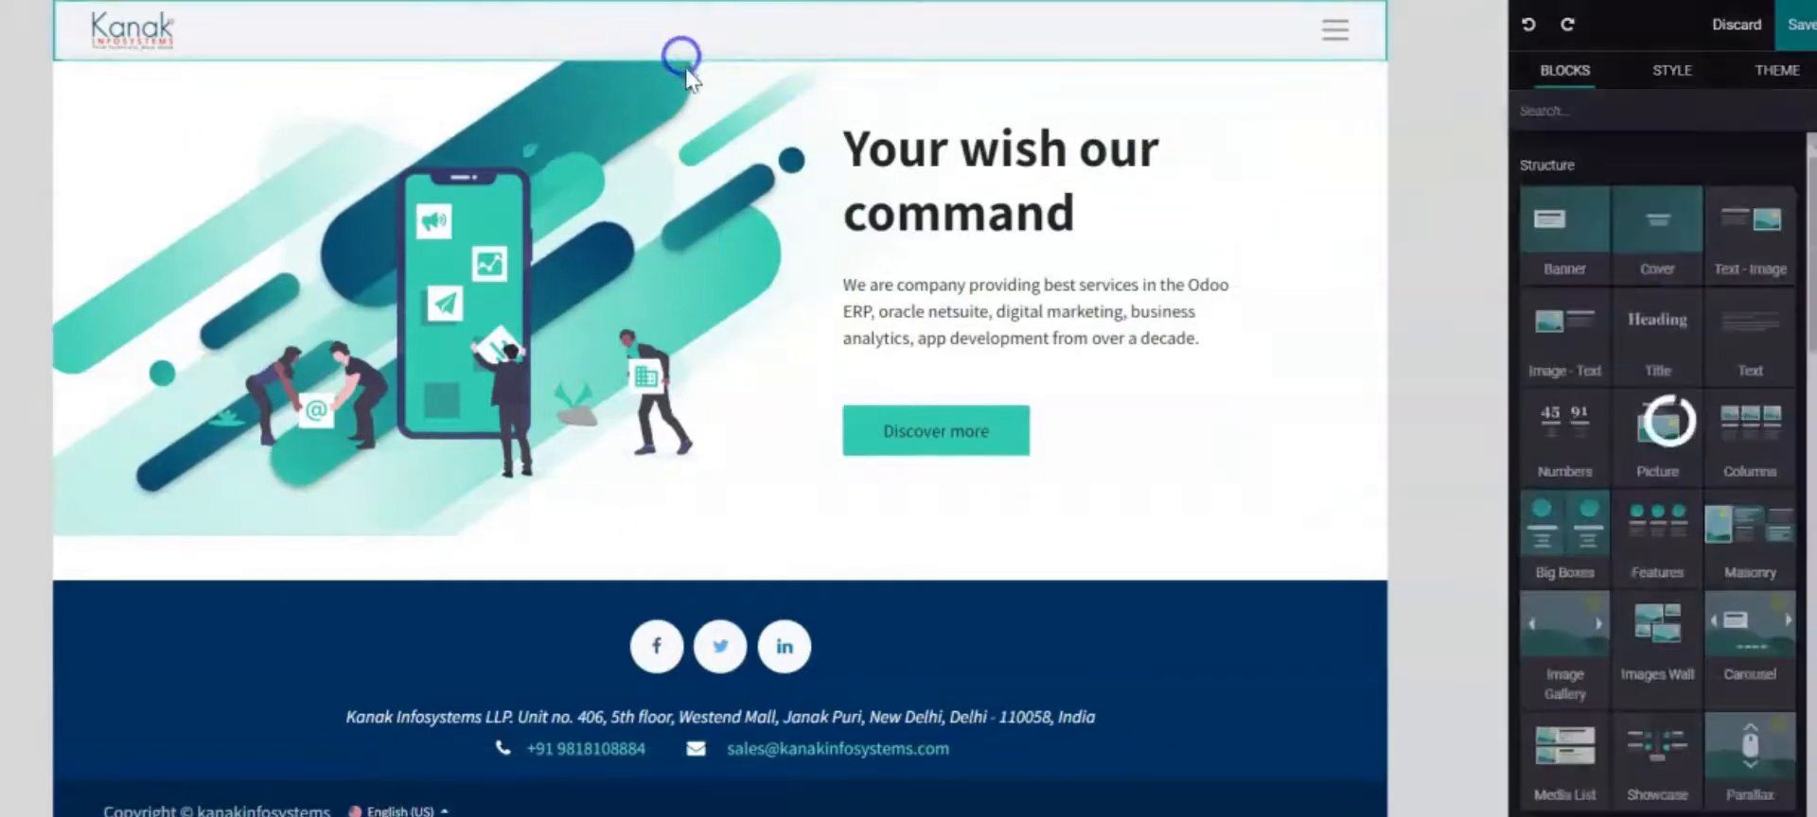
pyautogui.click(1138, 149)
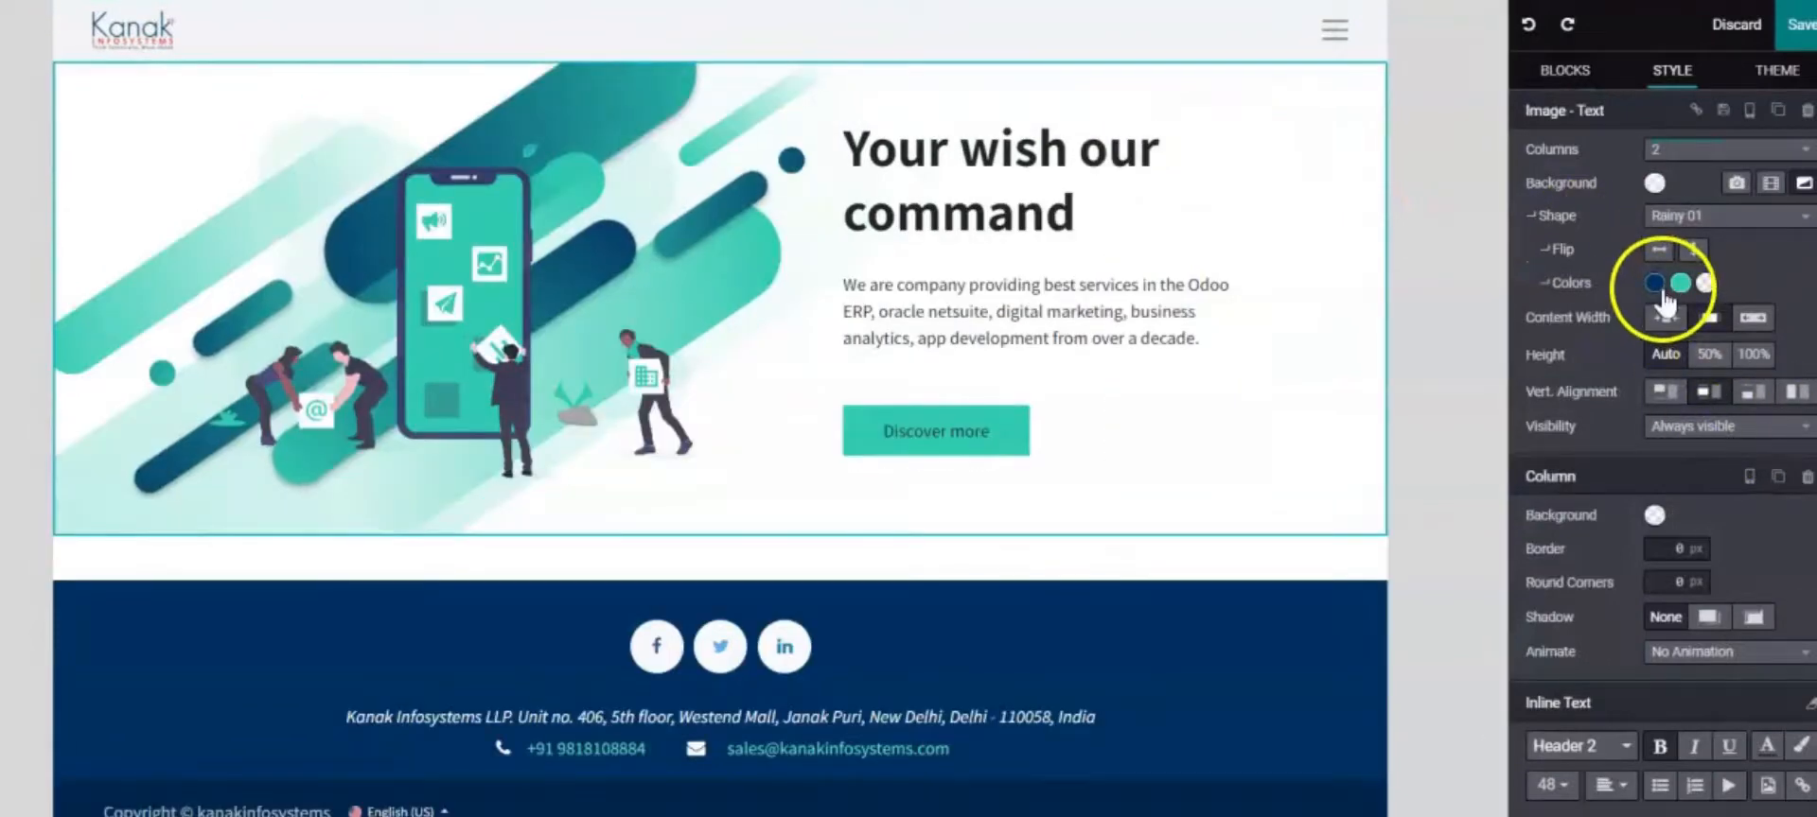
pyautogui.click(1654, 284)
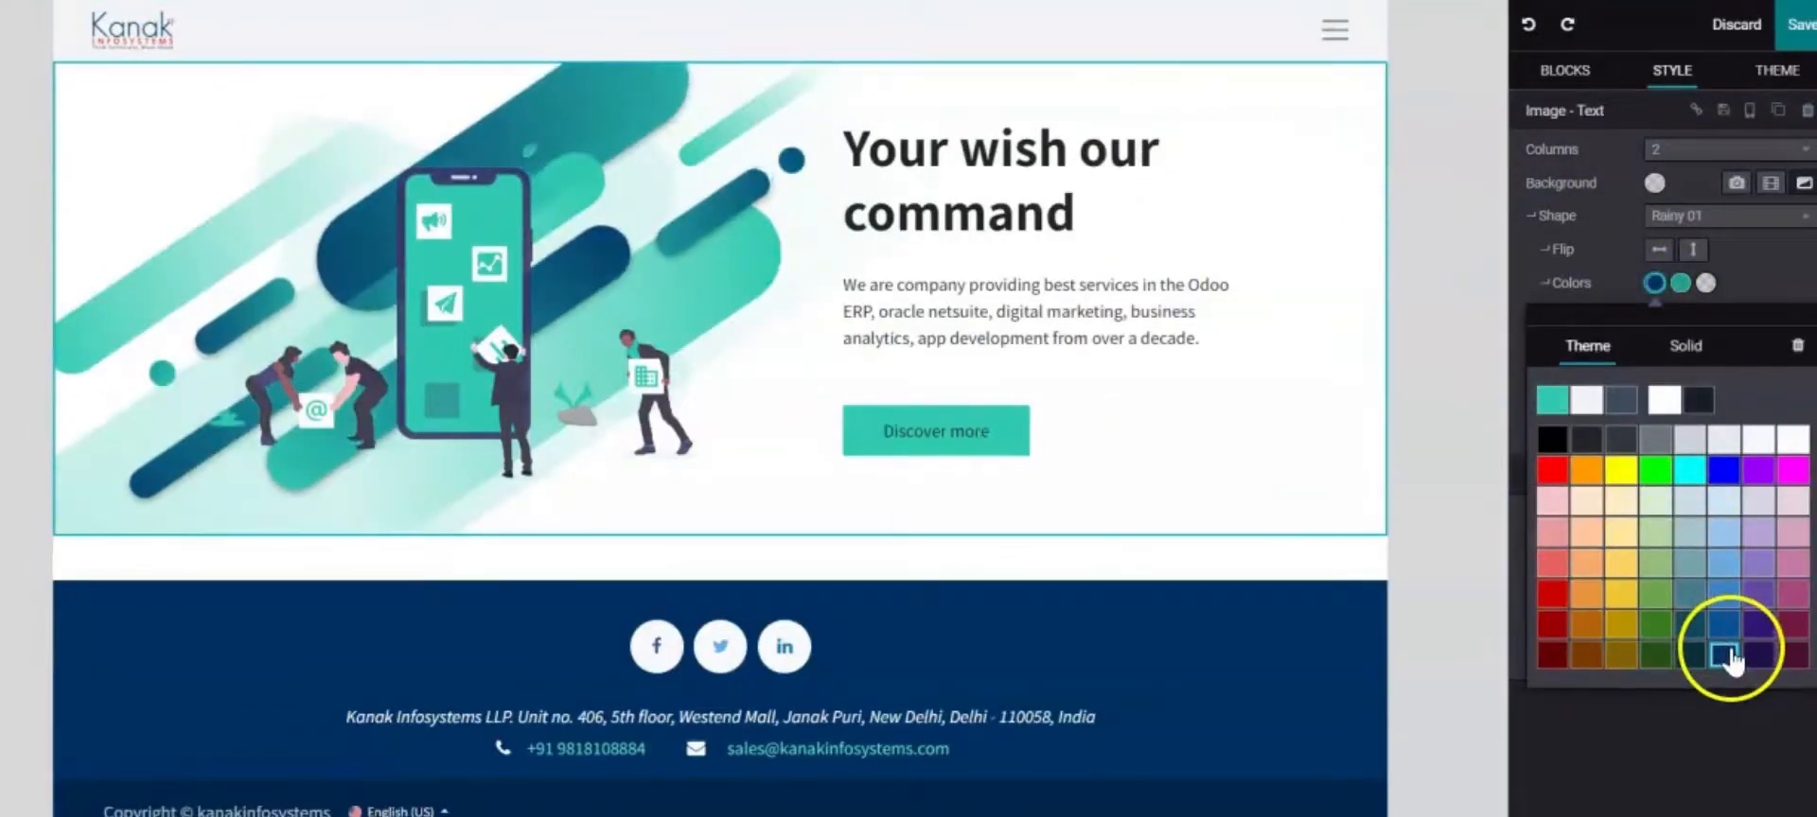
pyautogui.click(1724, 655)
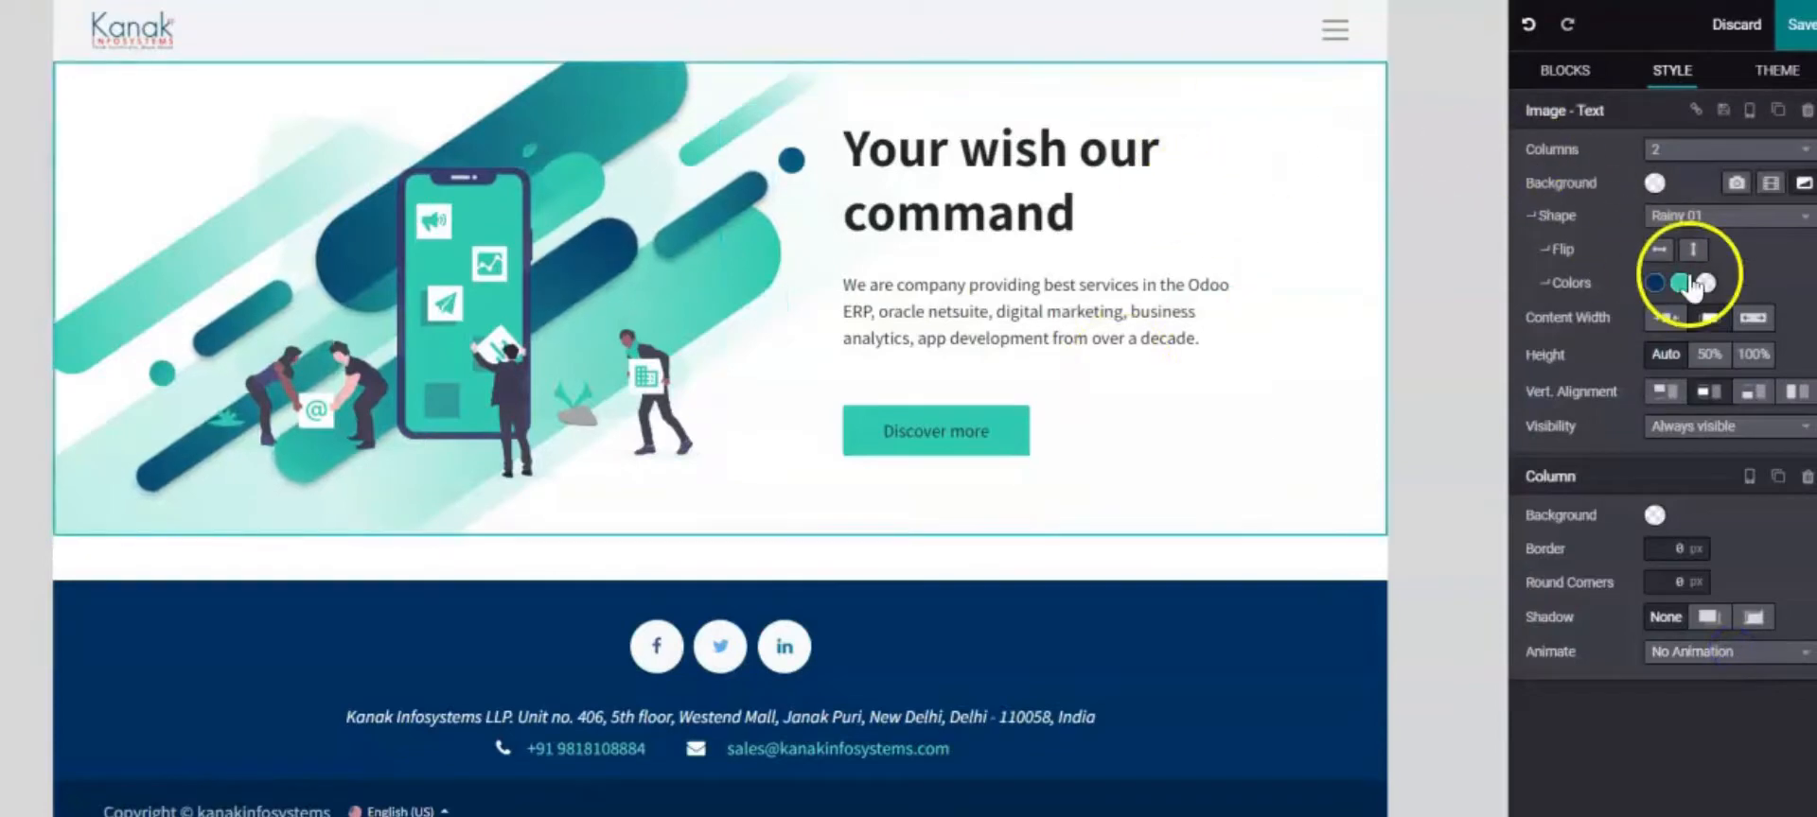
pyautogui.click(1689, 284)
pyautogui.click(1734, 606)
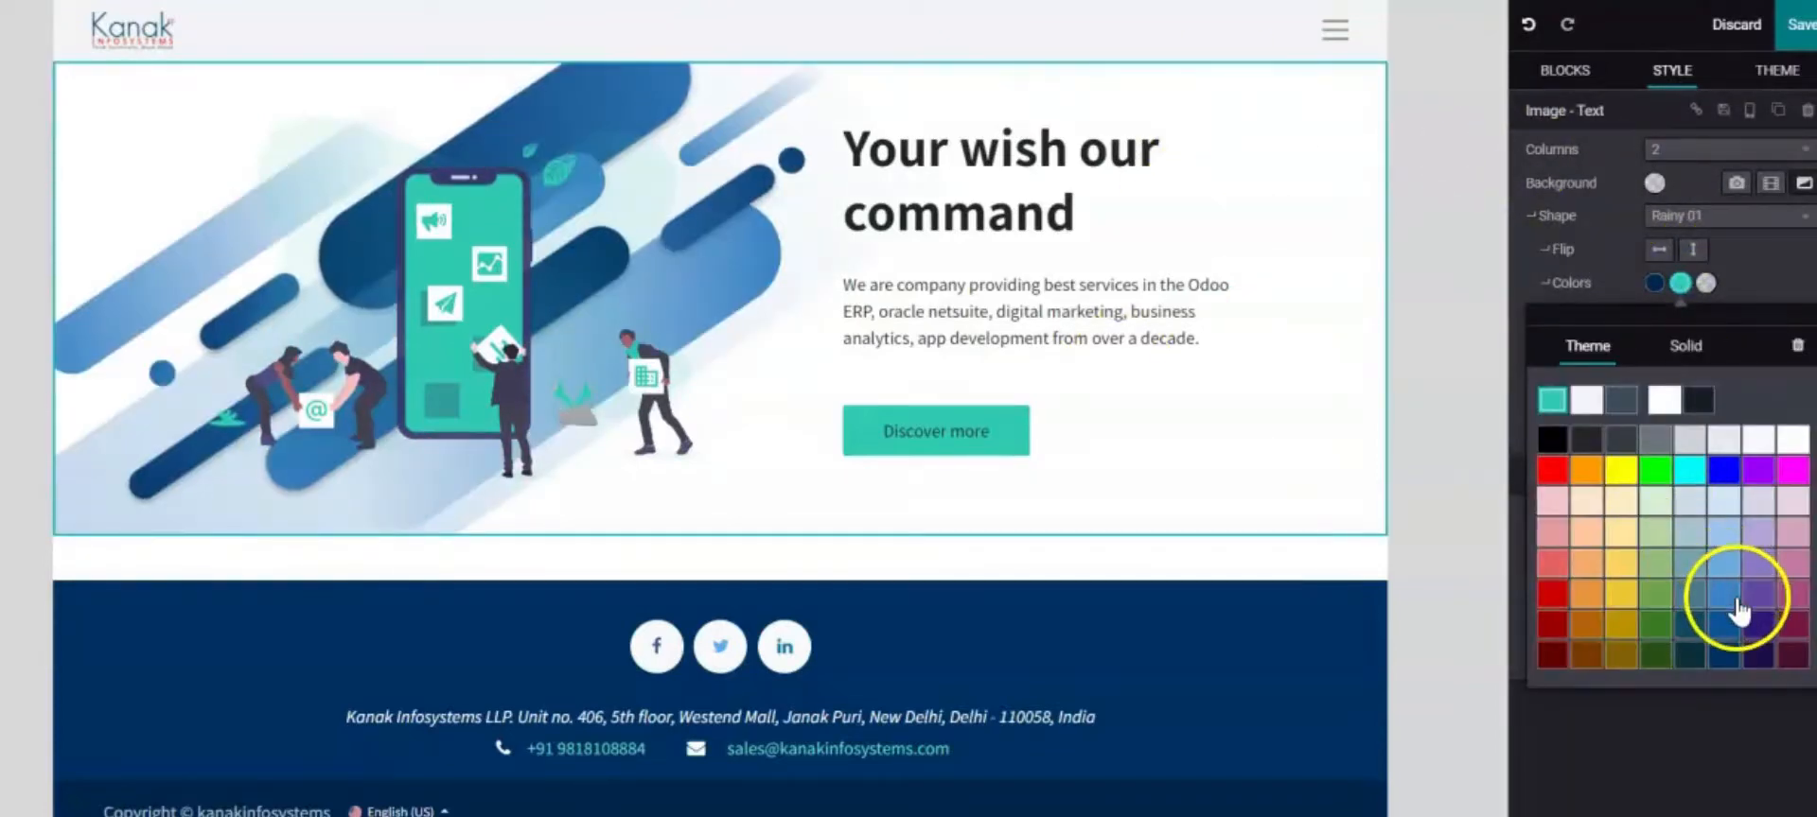
# Change the phone illustration's dynamic colour from teal to blue
pyautogui.click(504, 315)
pyautogui.scroll(-2, 1763, 425)
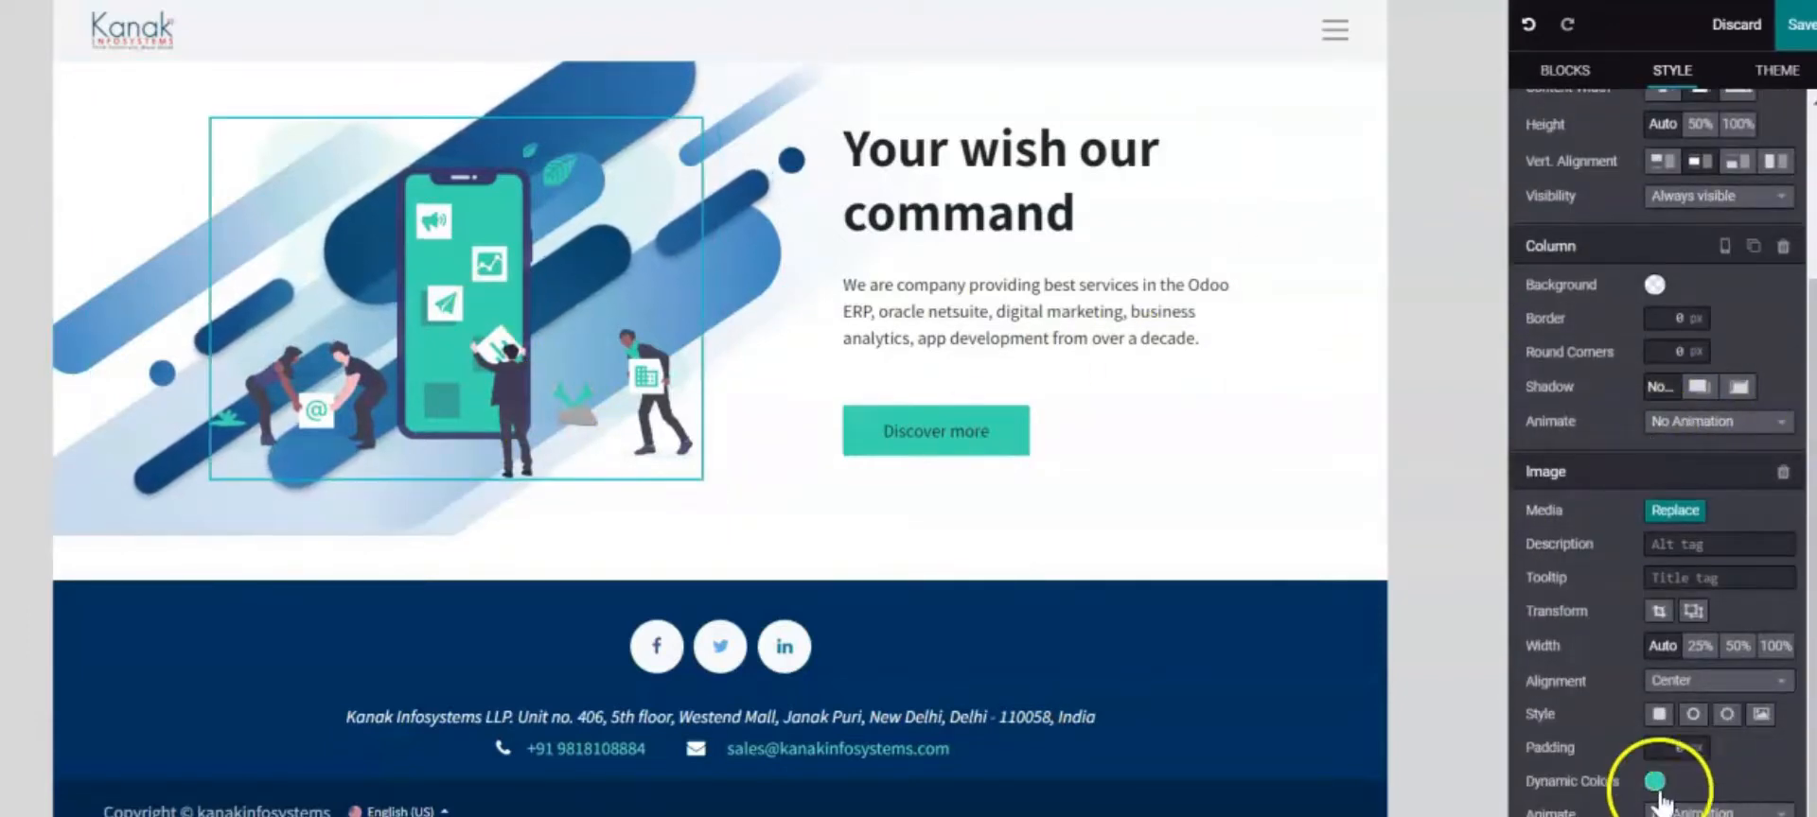
pyautogui.click(1656, 786)
pyautogui.scroll(-3, 1651, 738)
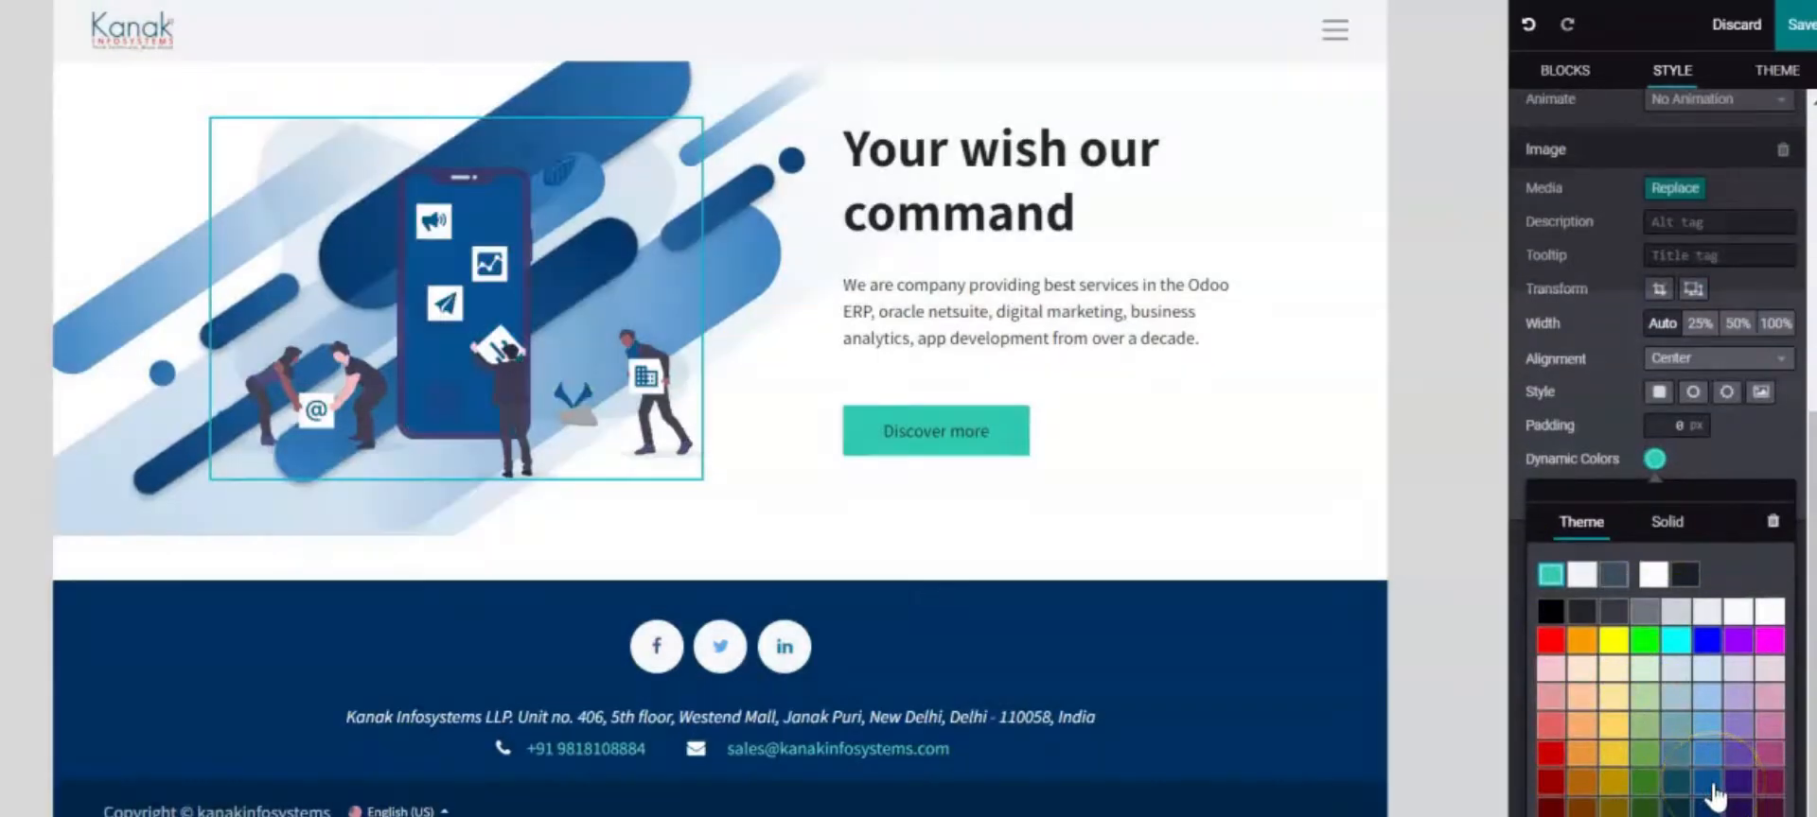
pyautogui.click(1709, 764)
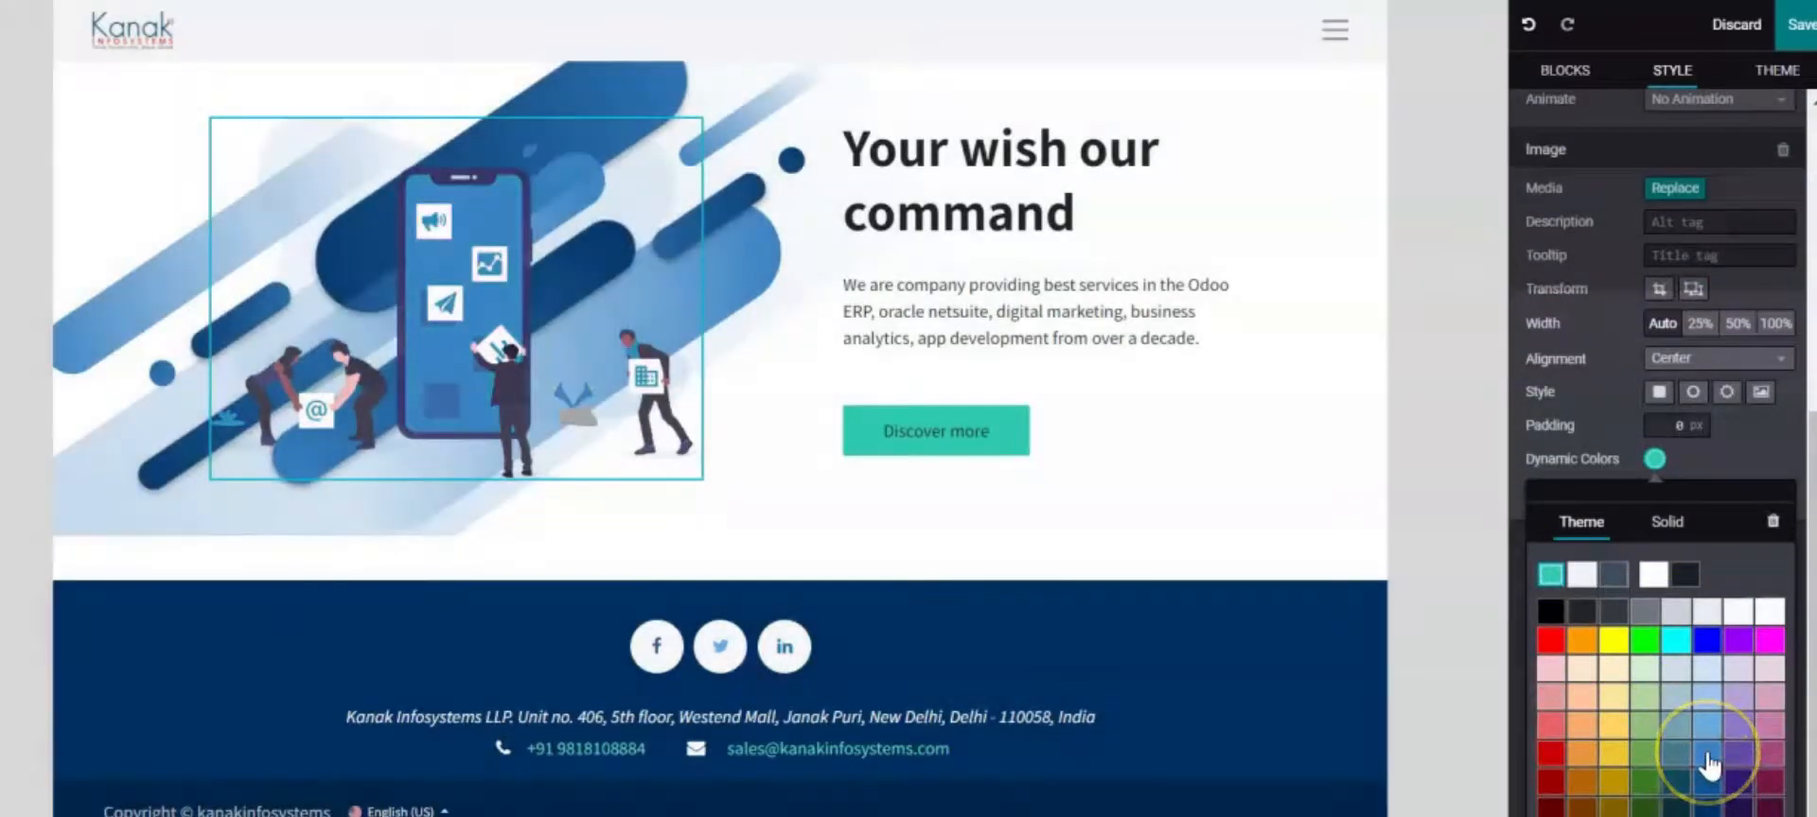
pyautogui.click(1707, 757)
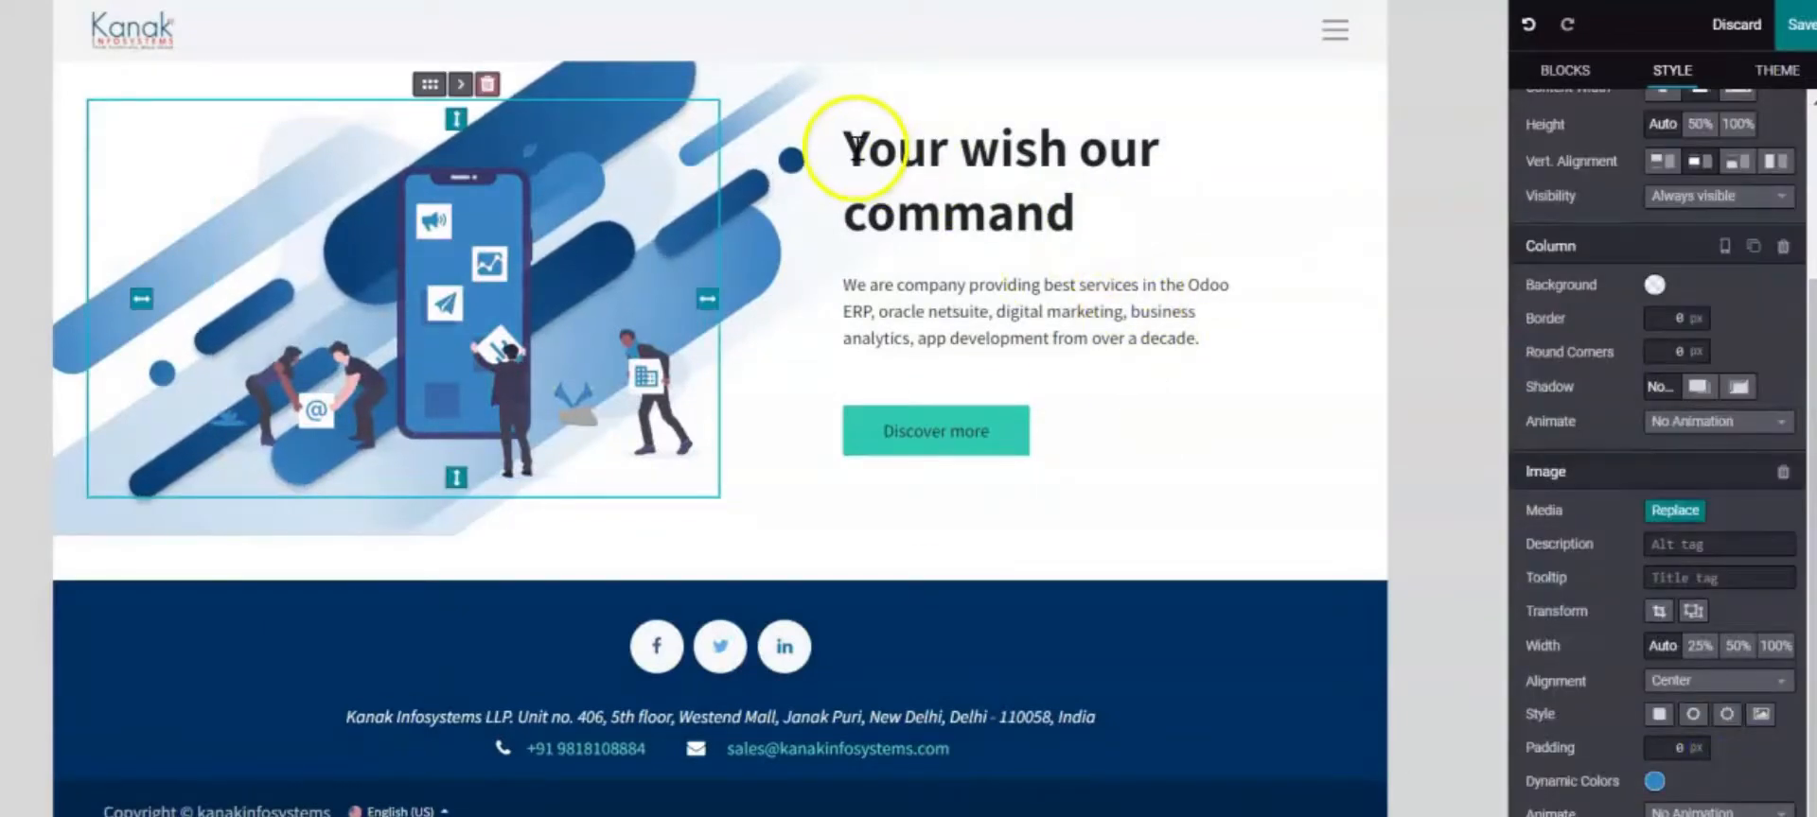
# Make the heading 'Your wish our command' dark blue and give the paragraph a new font colour
pyautogui.moveTo(856, 146); pyautogui.dragTo(1107, 256)
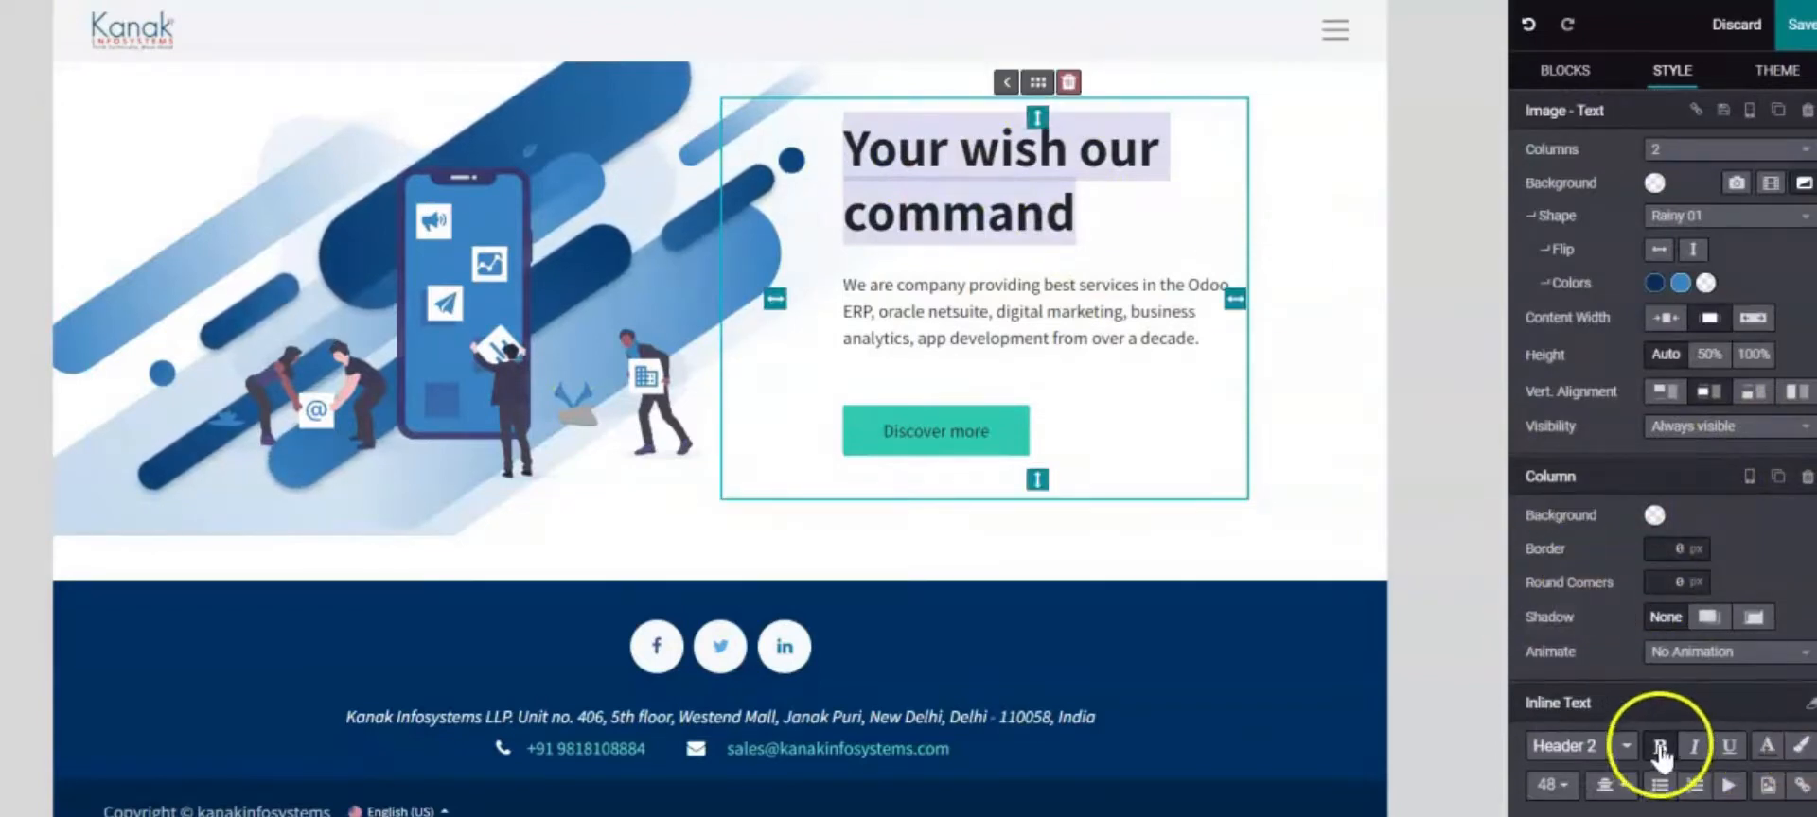
pyautogui.click(1766, 745)
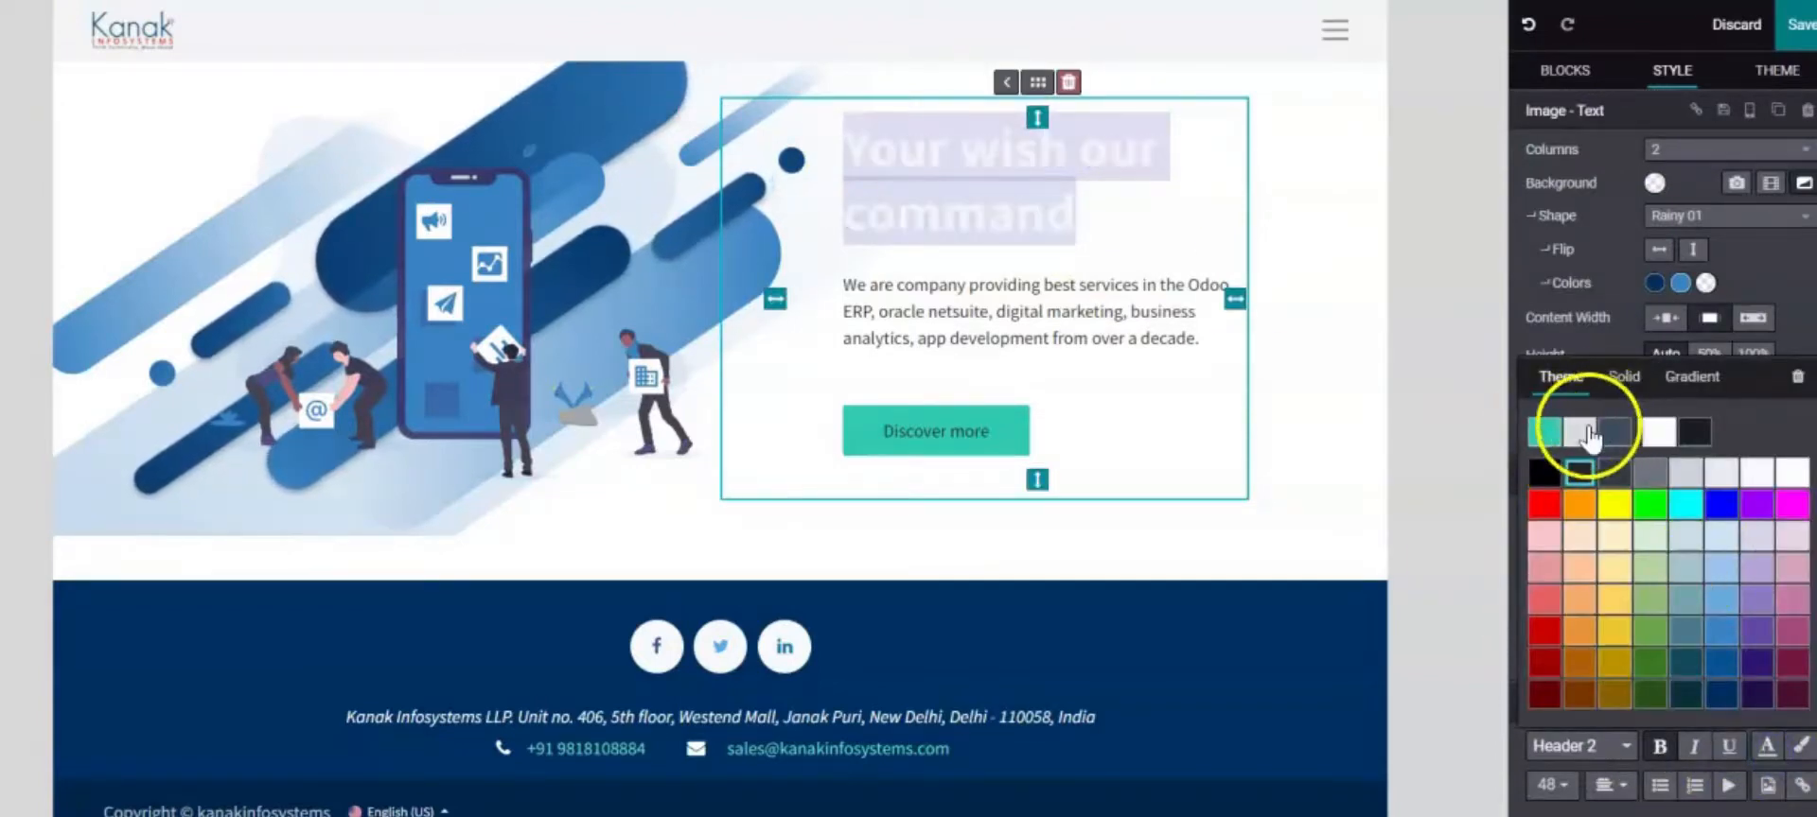
pyautogui.click(1739, 693)
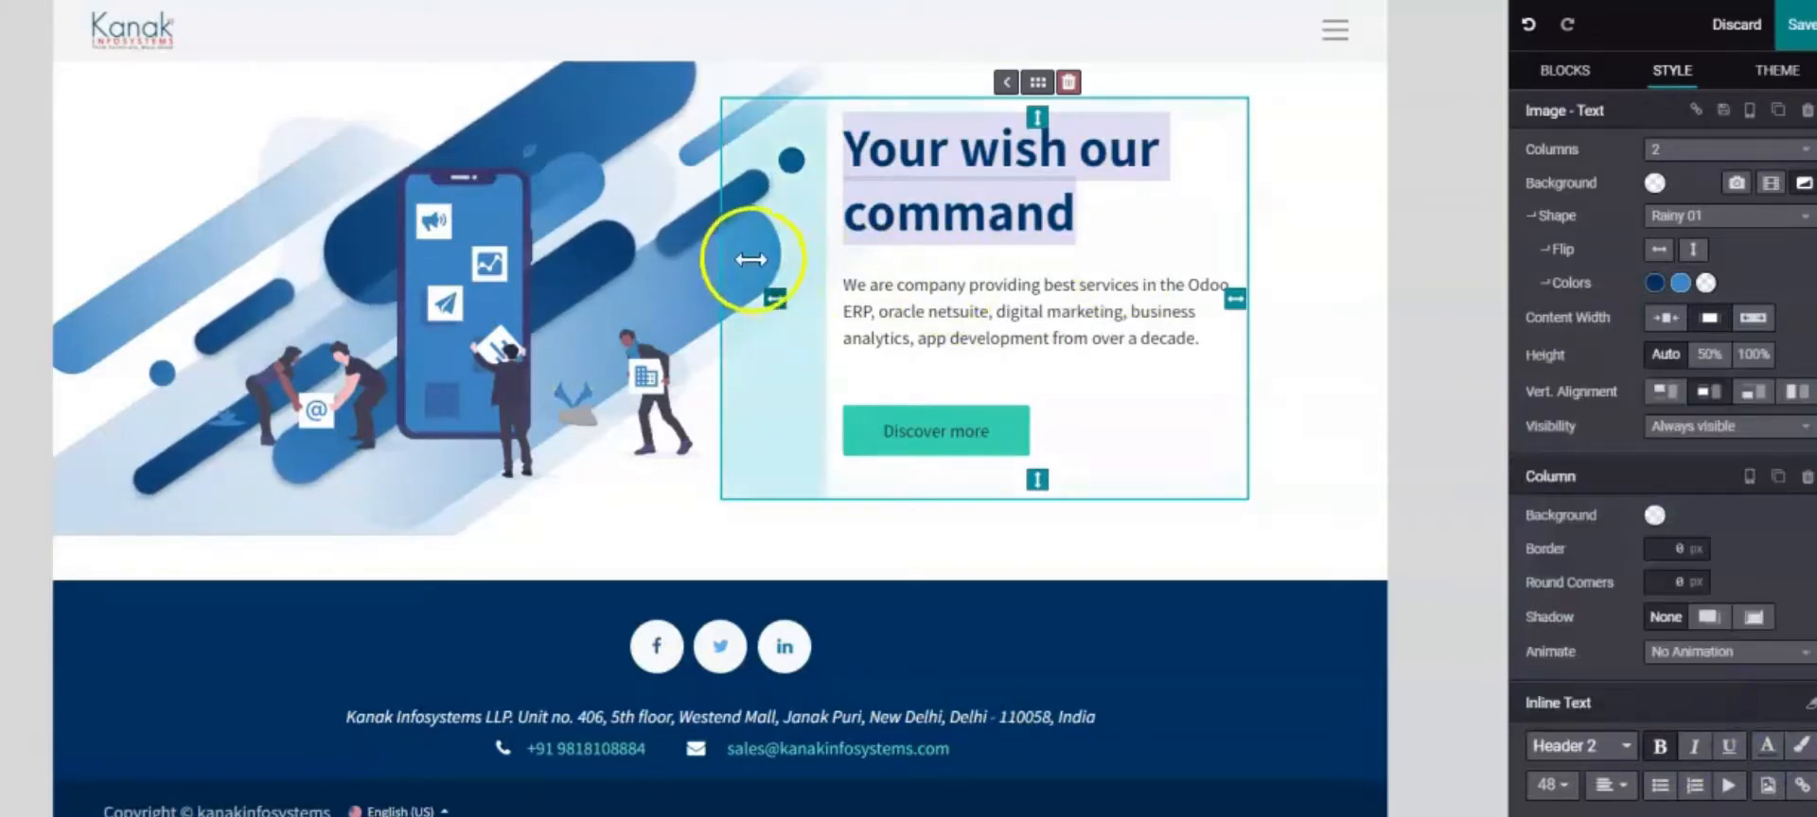
pyautogui.moveTo(813, 284); pyautogui.dragTo(1133, 416)
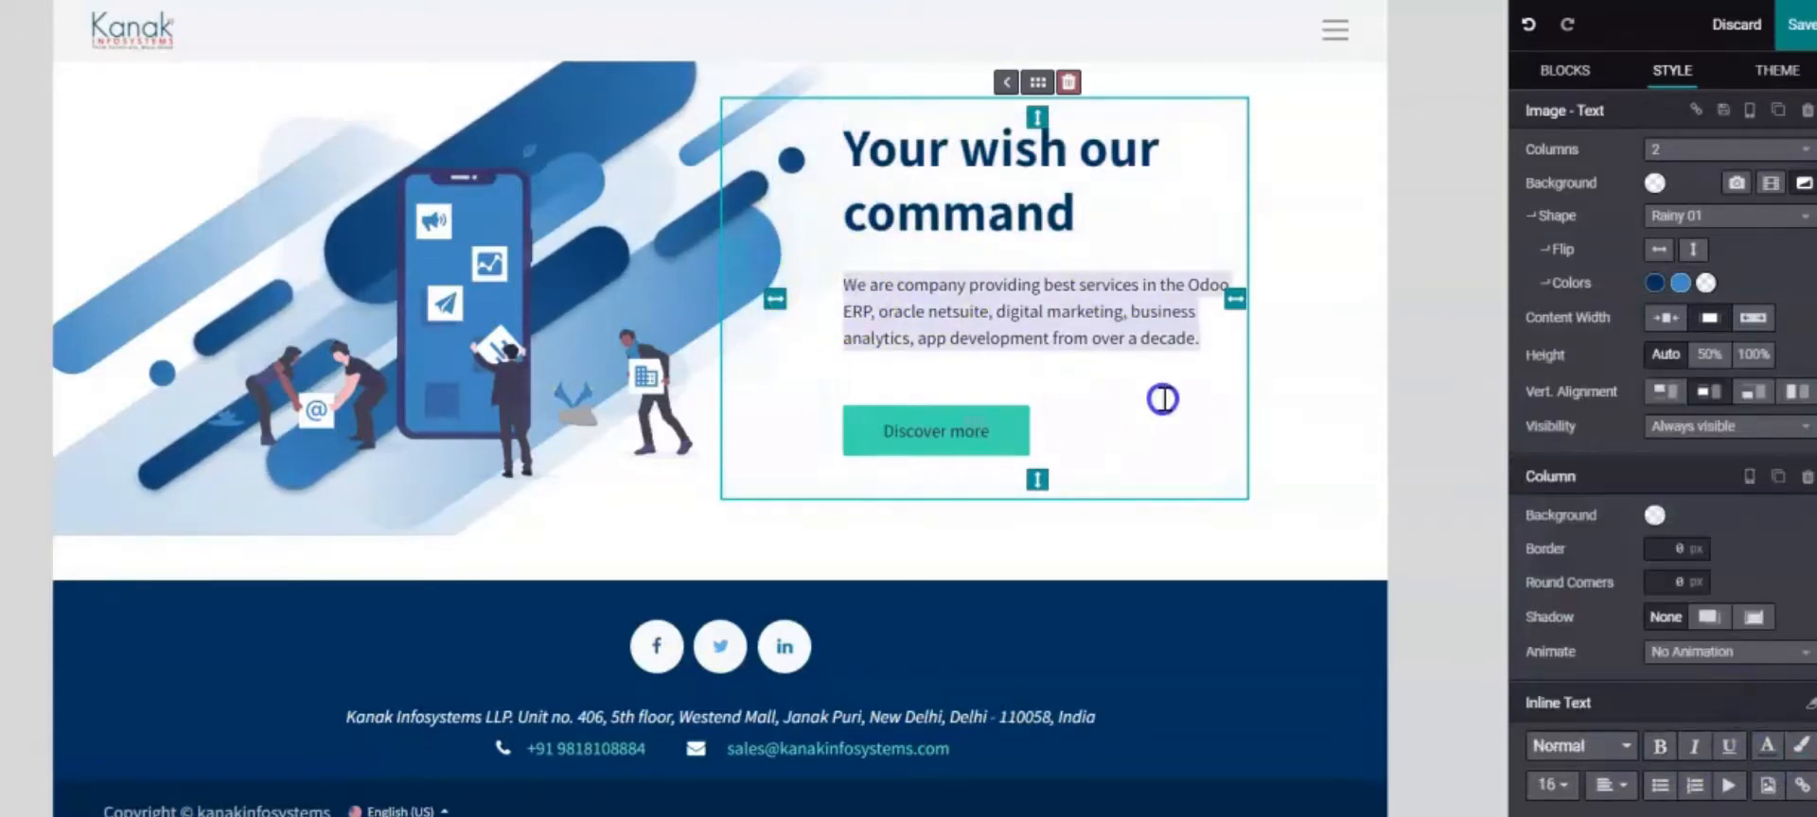
pyautogui.click(1753, 747)
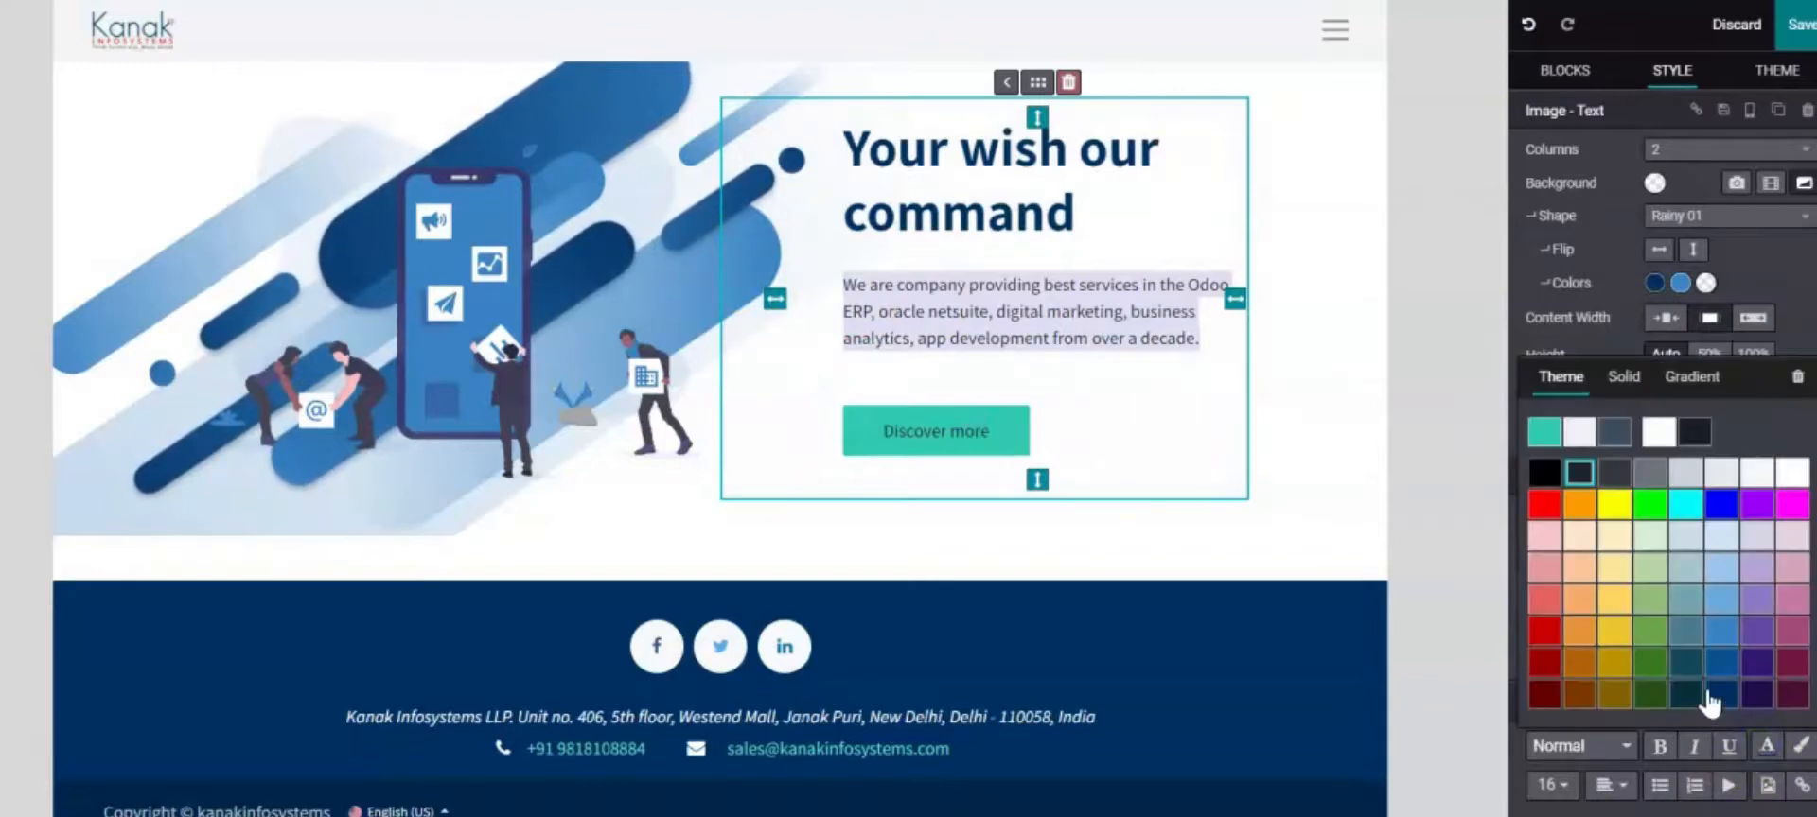
pyautogui.click(1709, 702)
pyautogui.click(1022, 441)
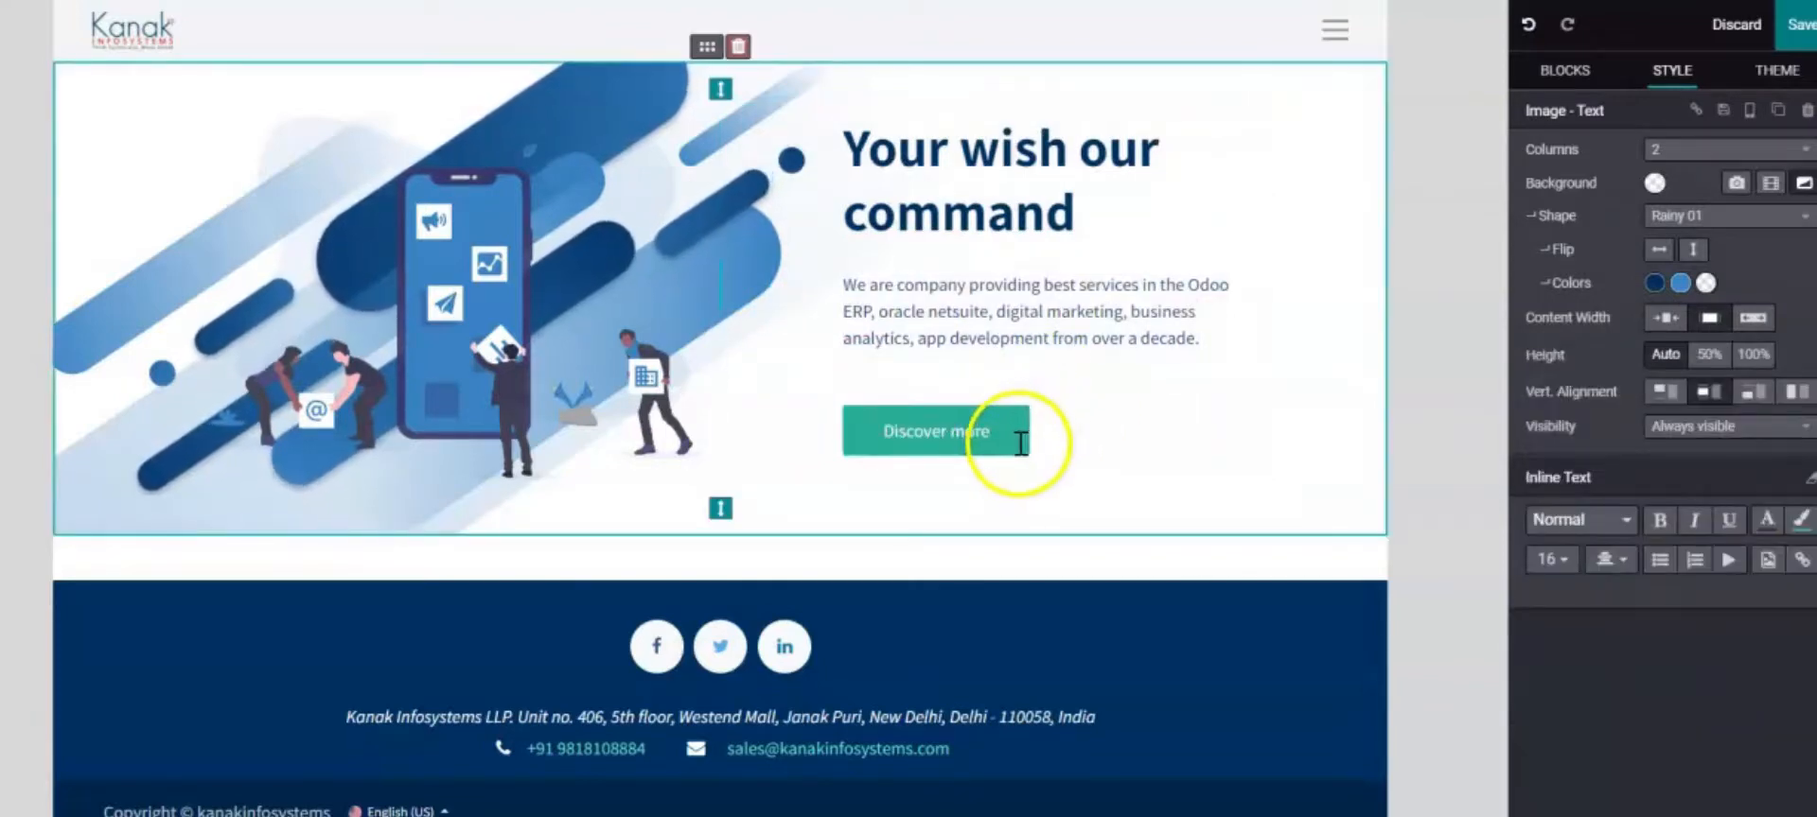
# Erase the 'Discover more' label and delete the empty button from the hero
pyautogui.click(1023, 437)
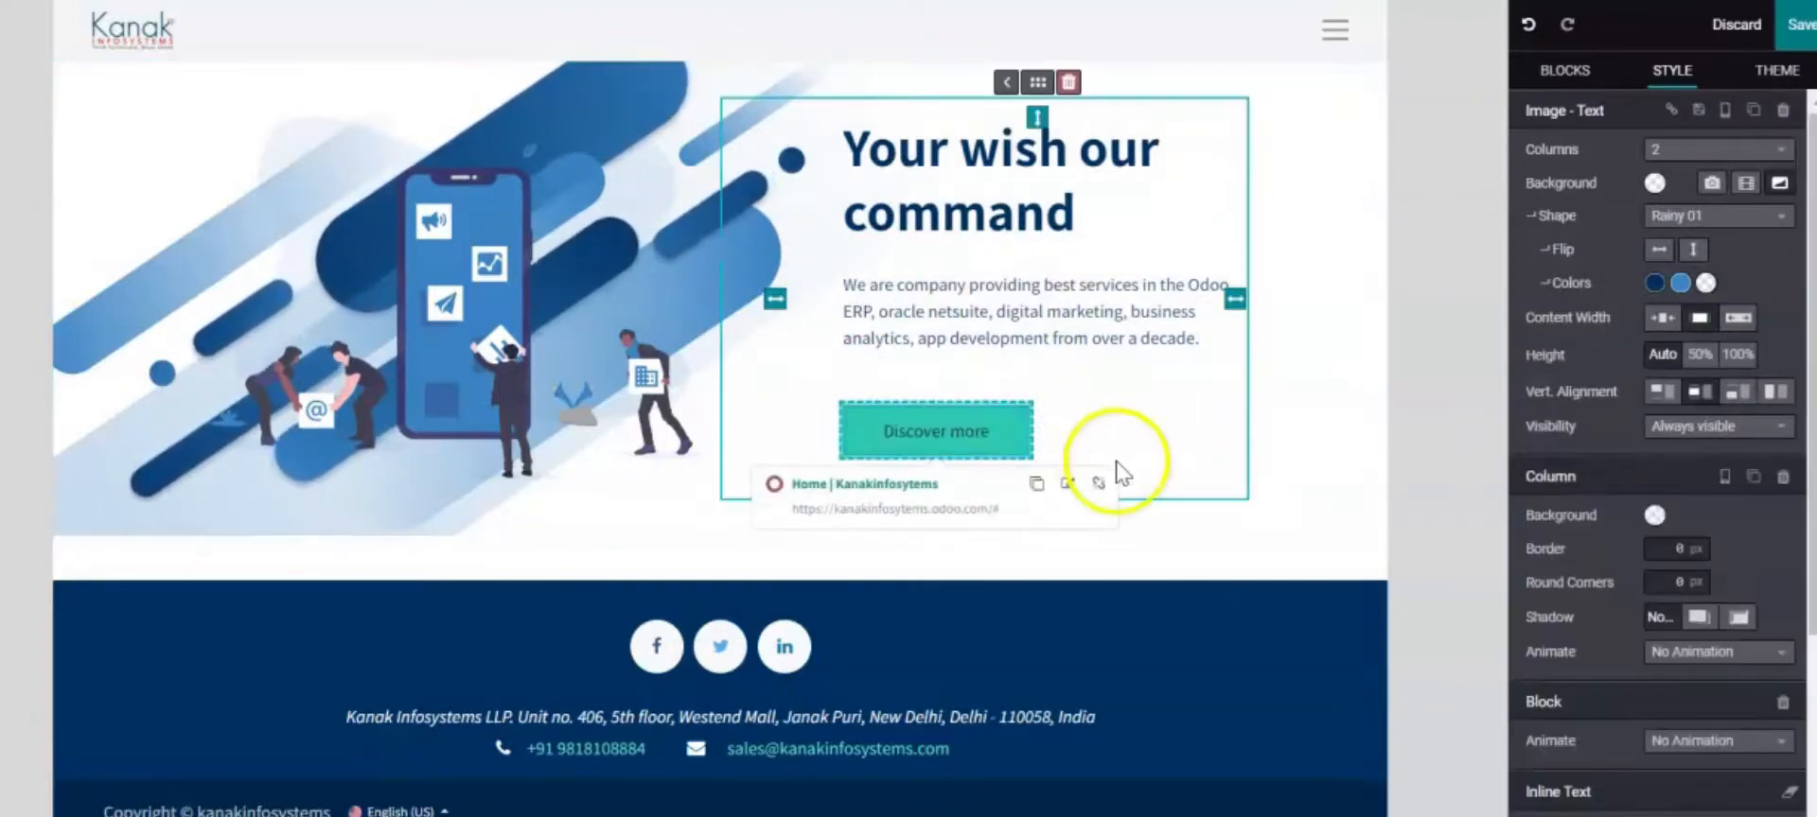
pyautogui.press('BackSpace')
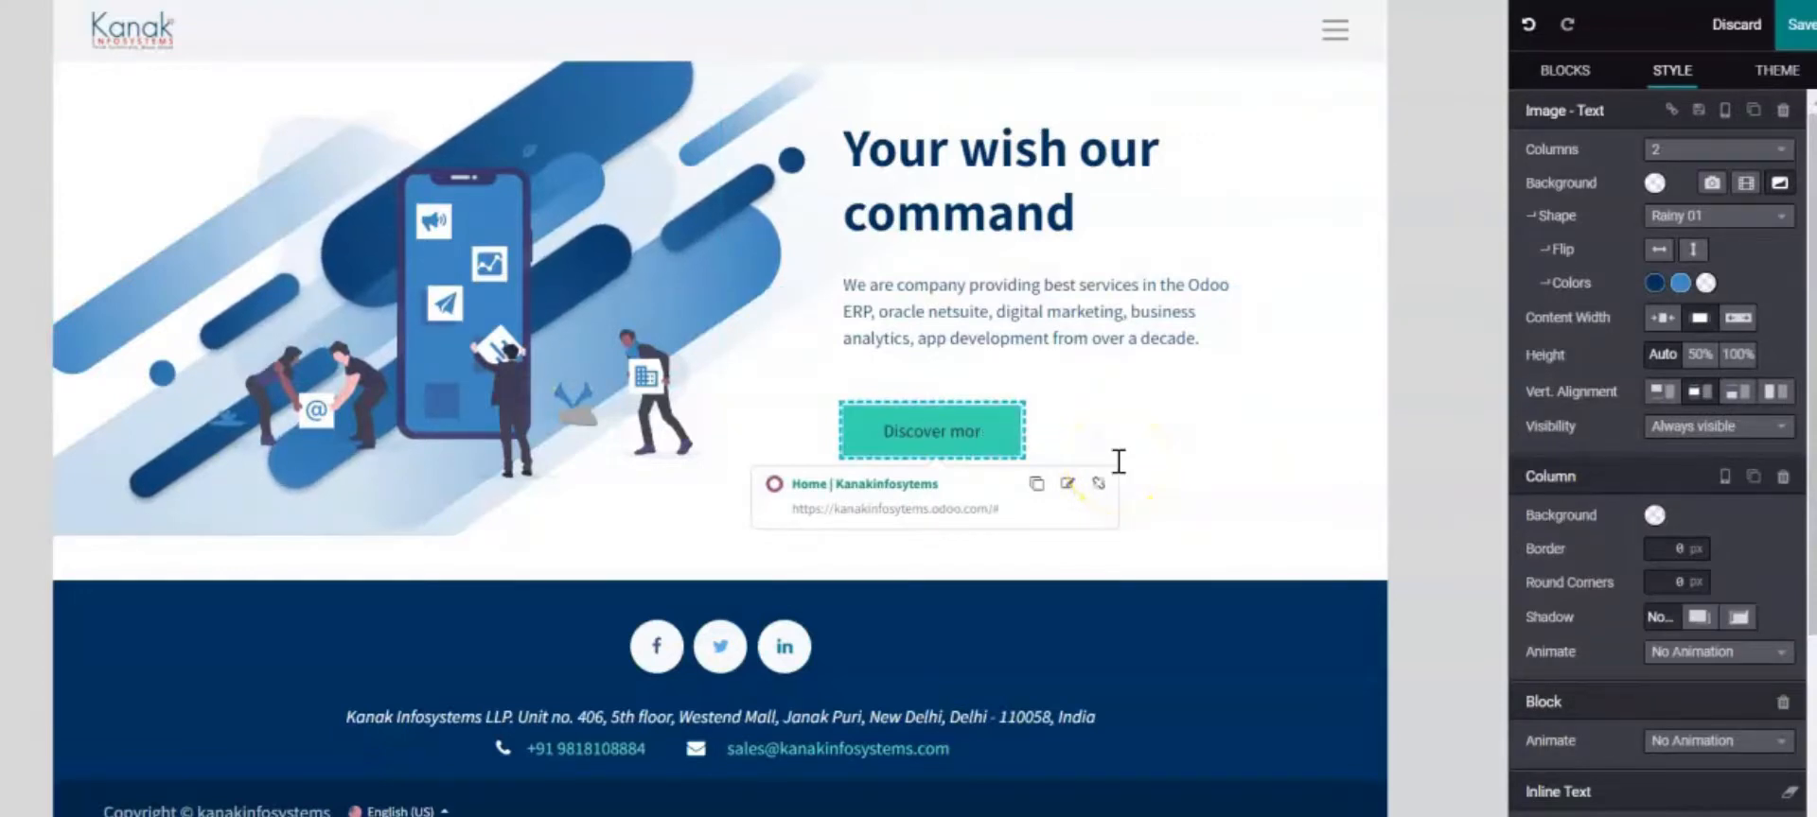
pyautogui.click(1019, 441)
pyautogui.click(992, 426)
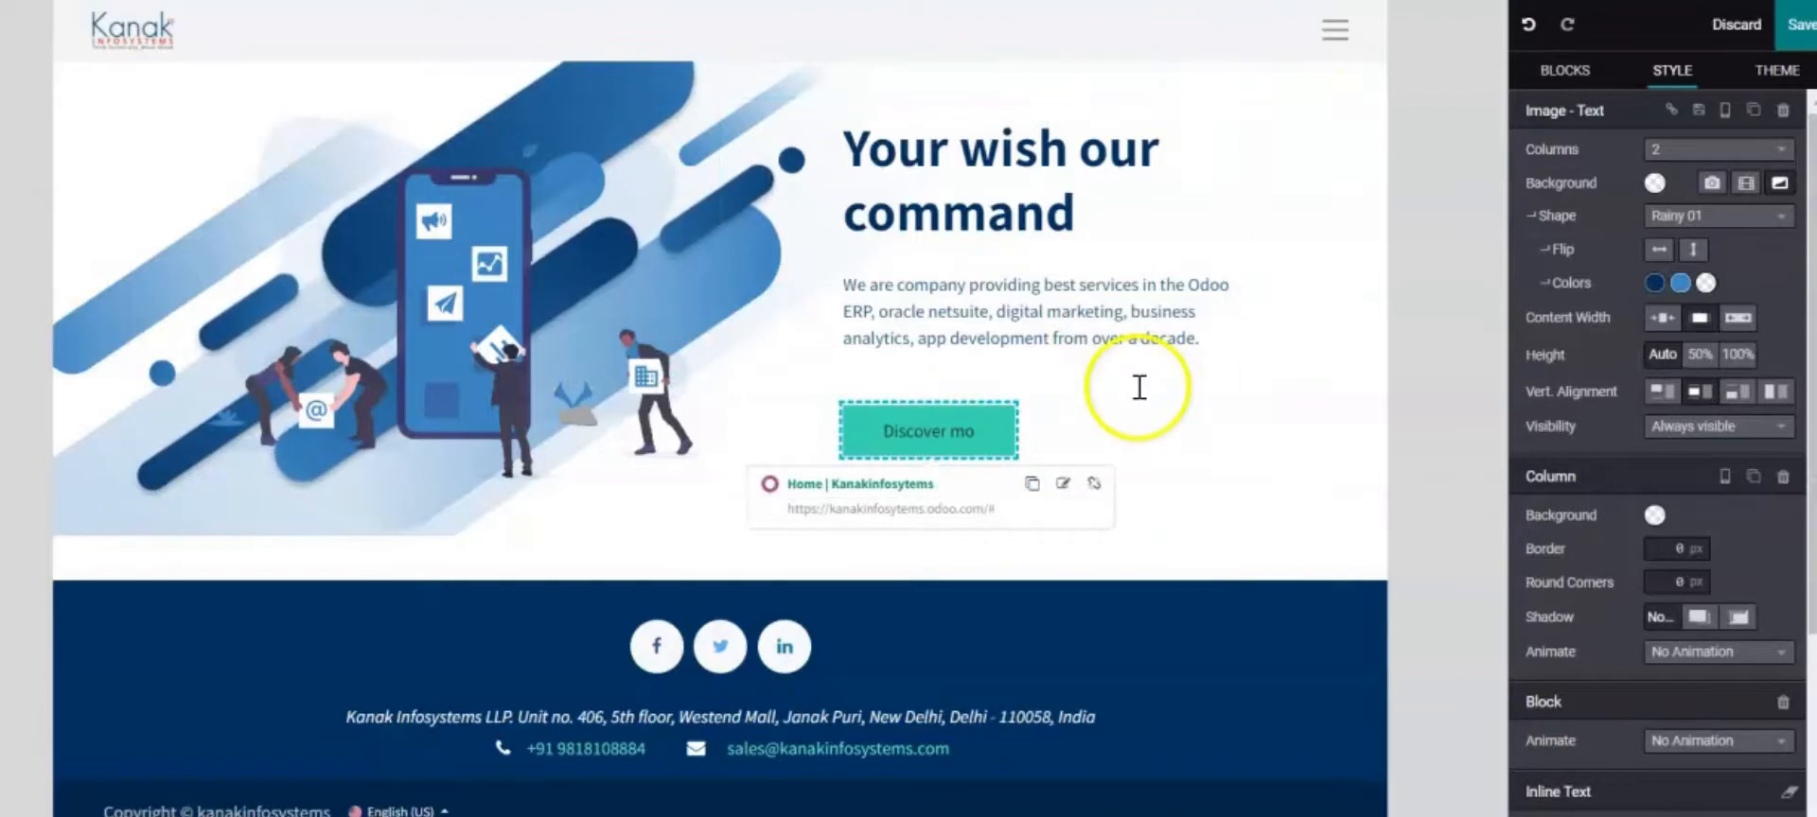
pyautogui.moveTo(981, 429); pyautogui.dragTo(840, 415)
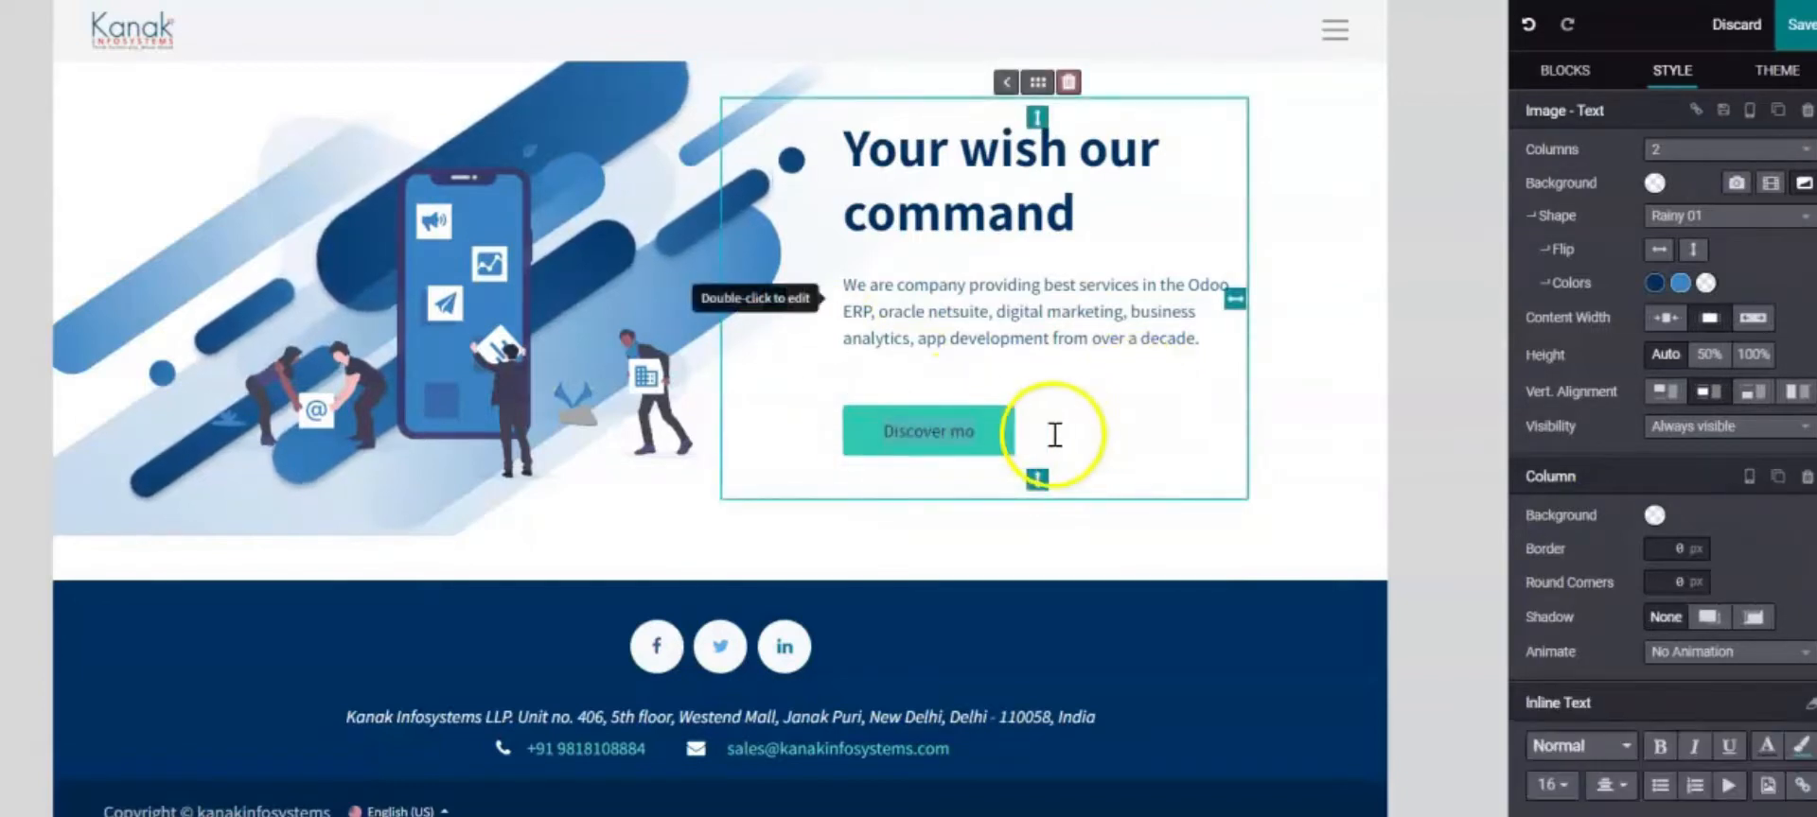
pyautogui.press('BackSpace')
pyautogui.click(913, 427)
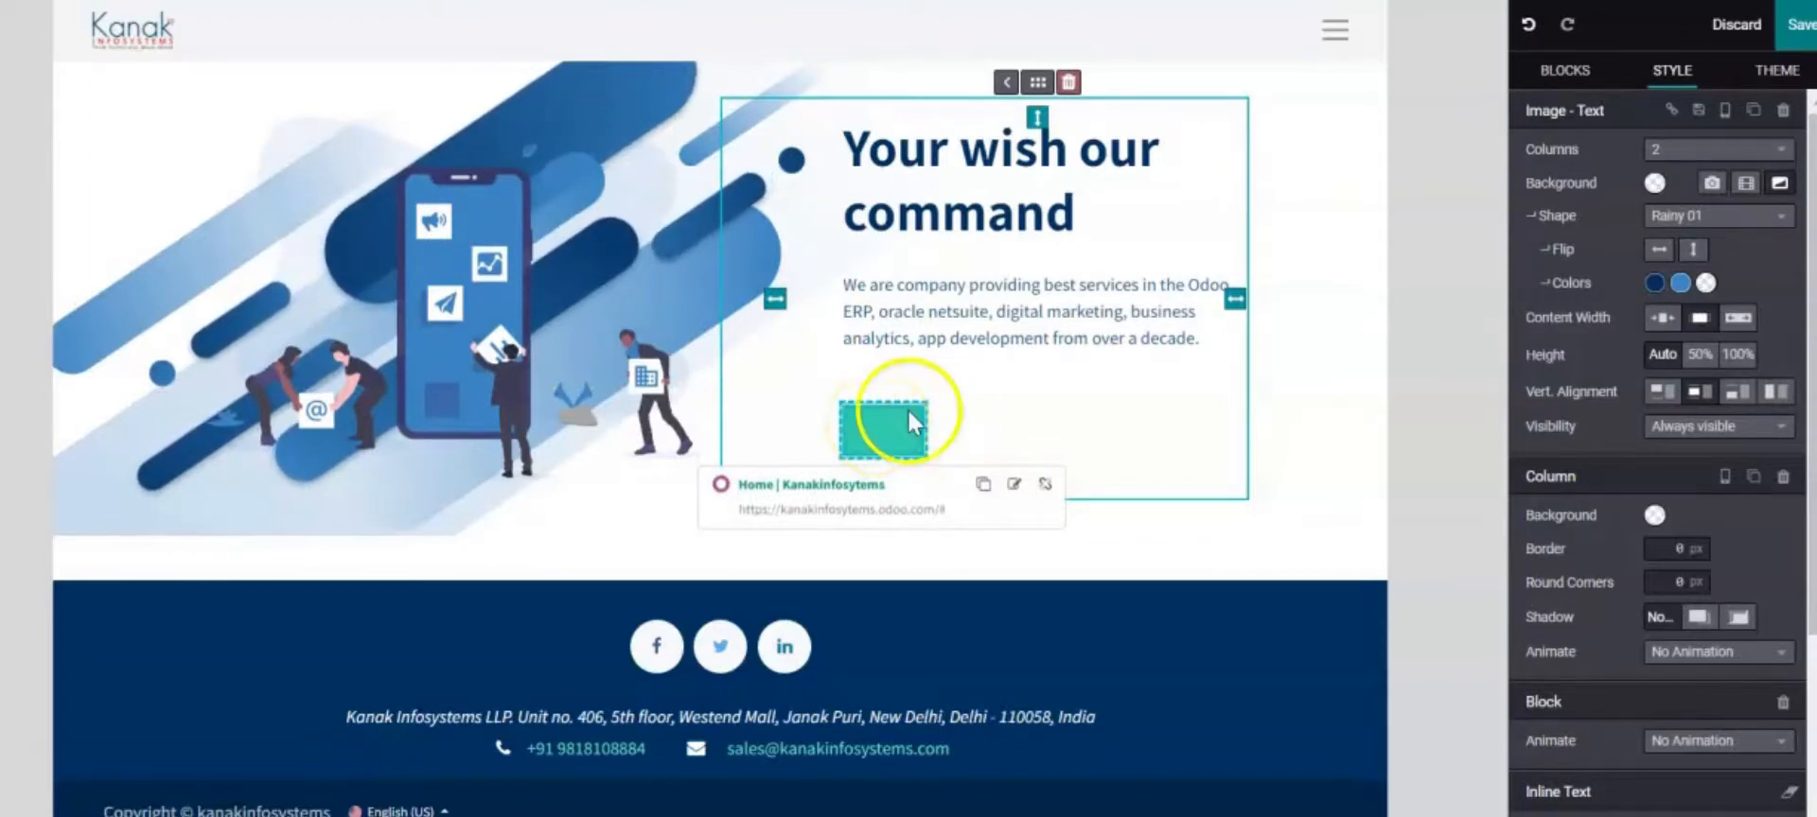
pyautogui.press('BackSpace')
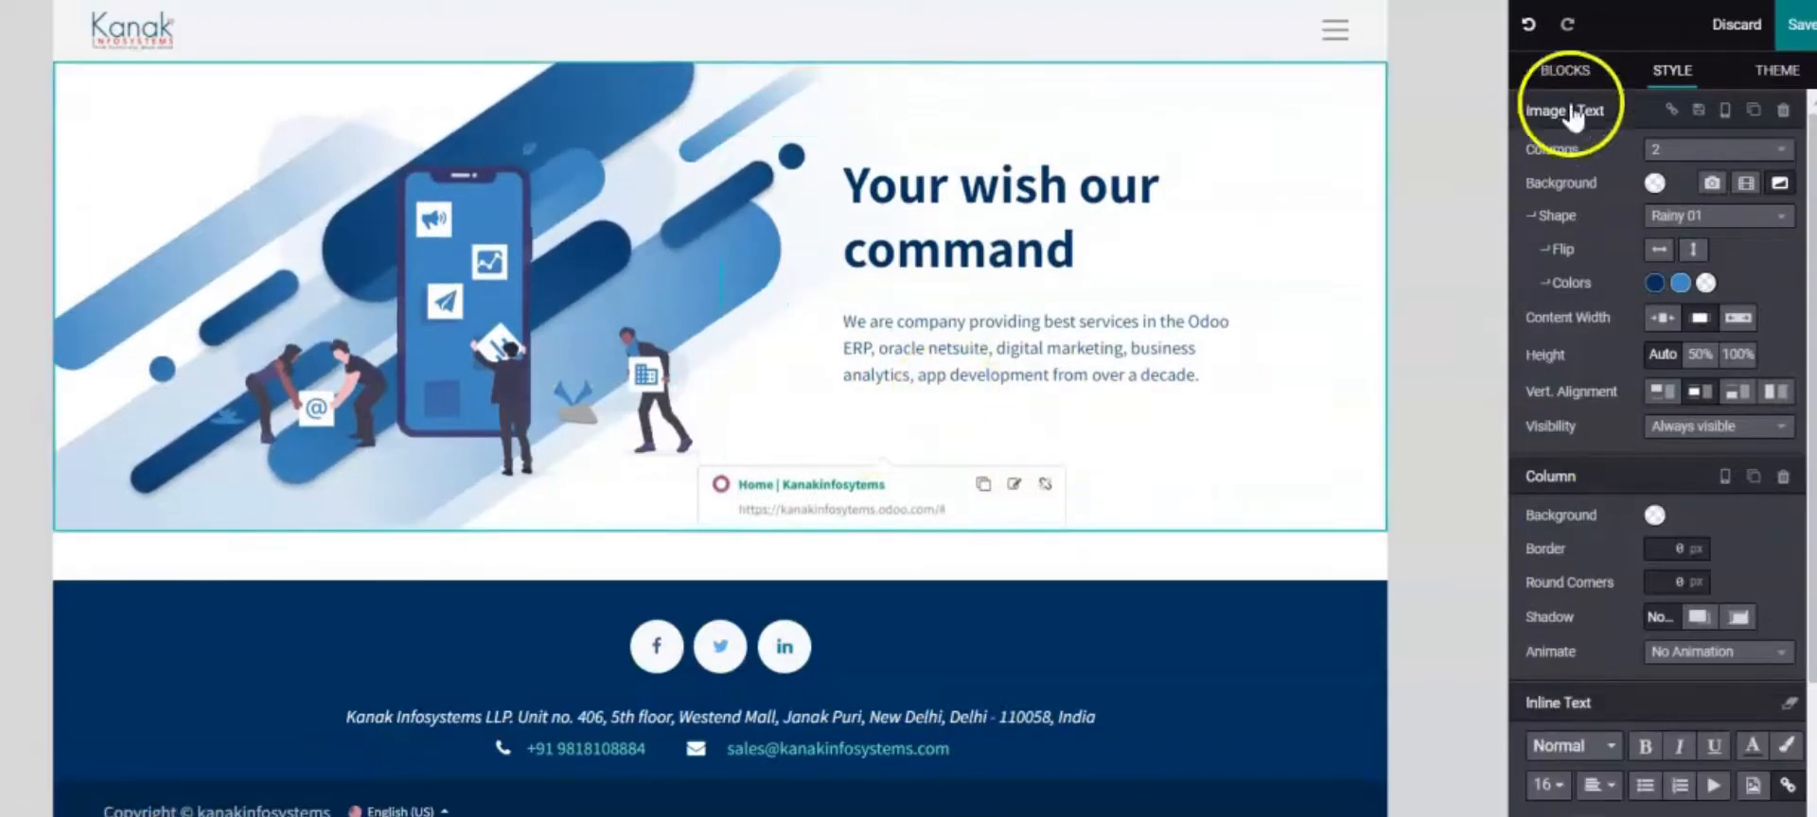
# Place a Badge block from Inner content beneath the hero description
pyautogui.click(1589, 69)
pyautogui.scroll(-3, 1694, 350)
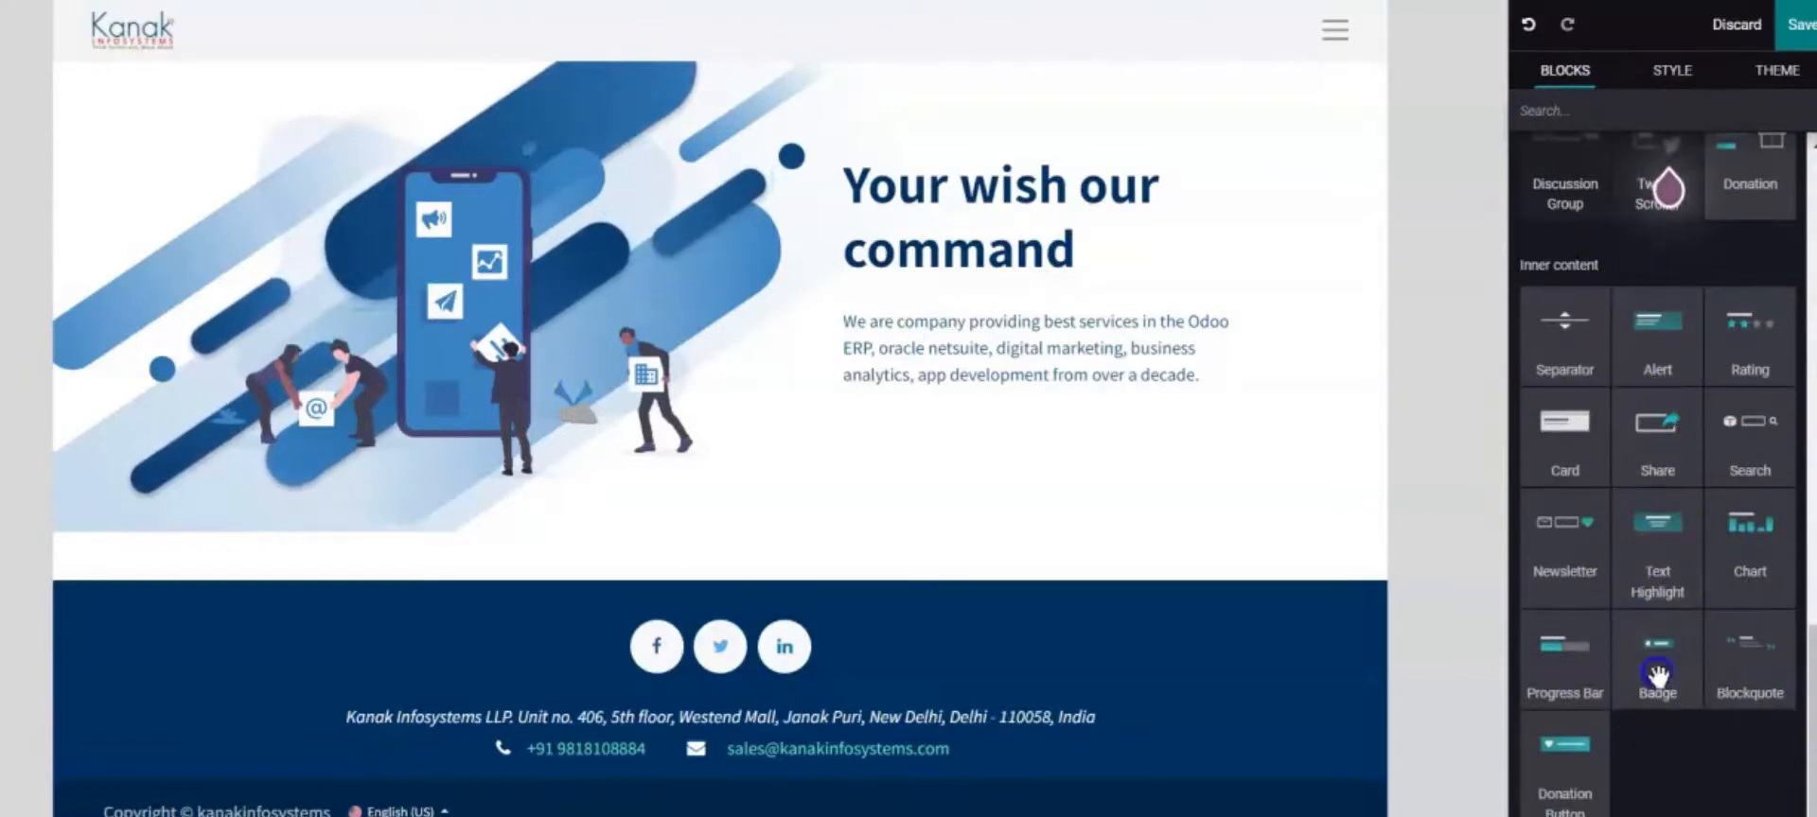
pyautogui.moveTo(1657, 673); pyautogui.dragTo(941, 427)
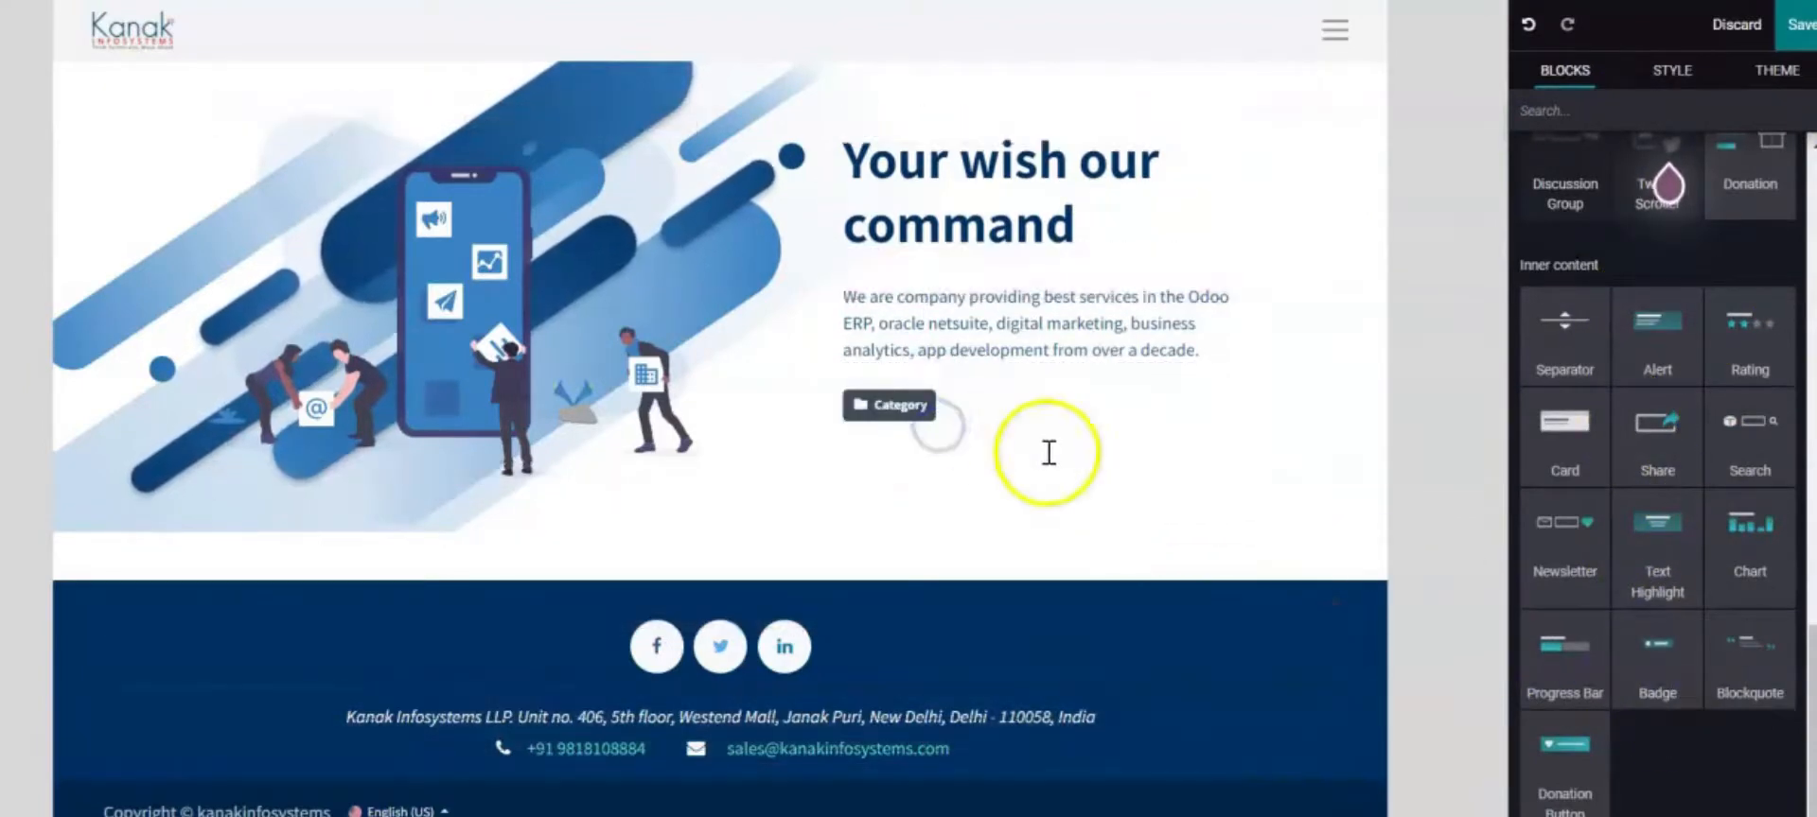
pyautogui.click(892, 413)
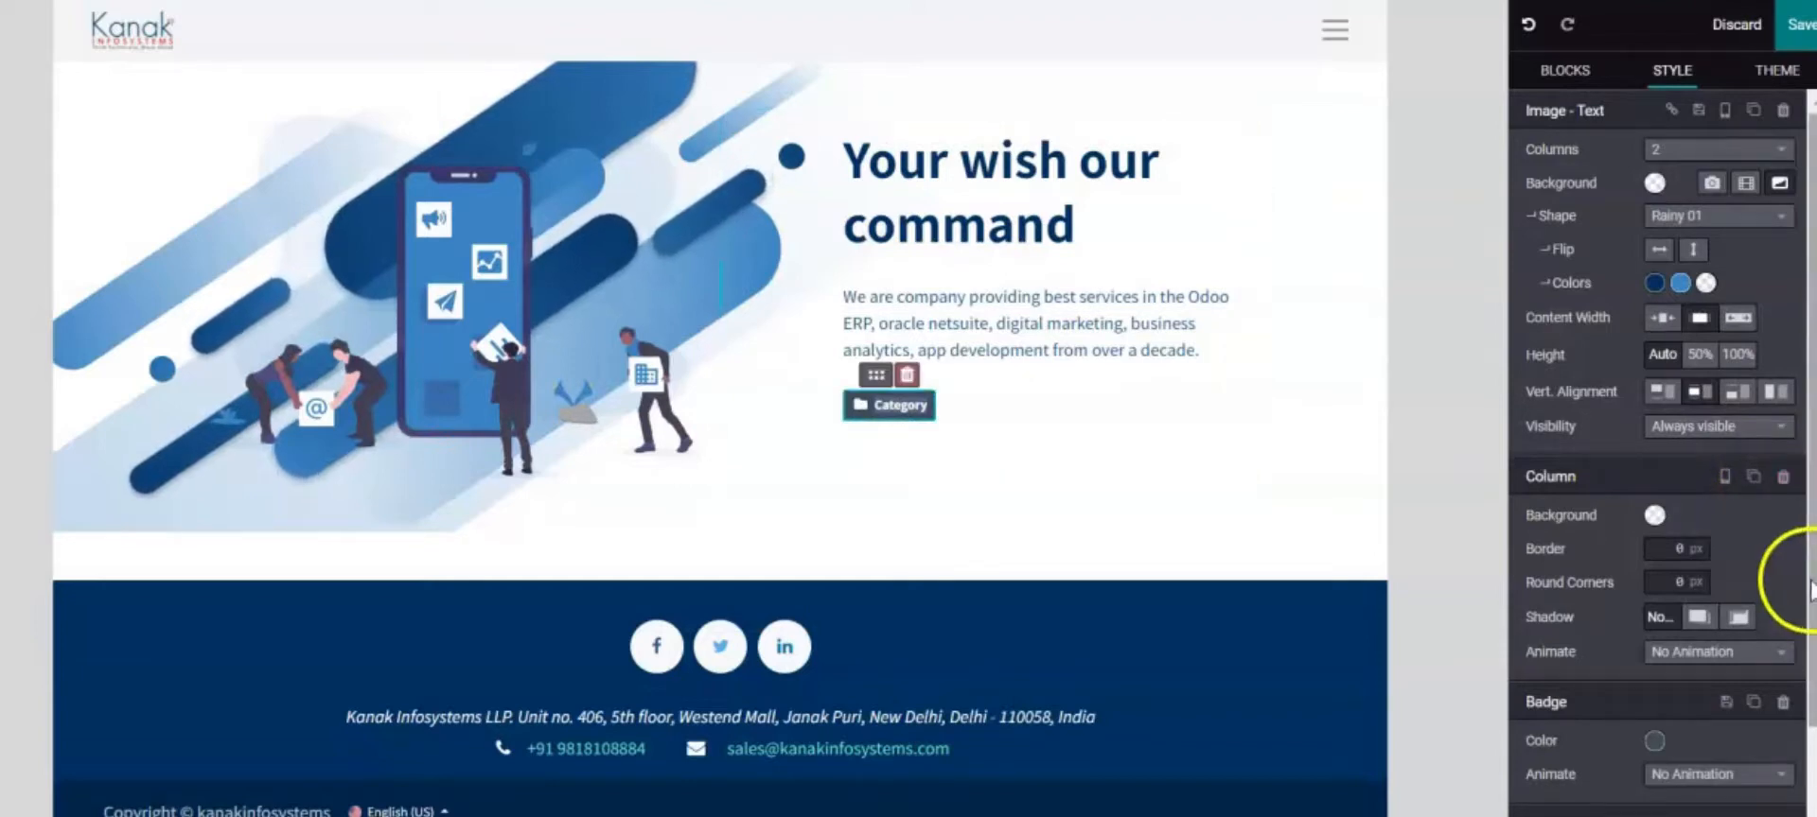
# Change the Category badge's colour to navy
pyautogui.scroll(-1, 1808, 587)
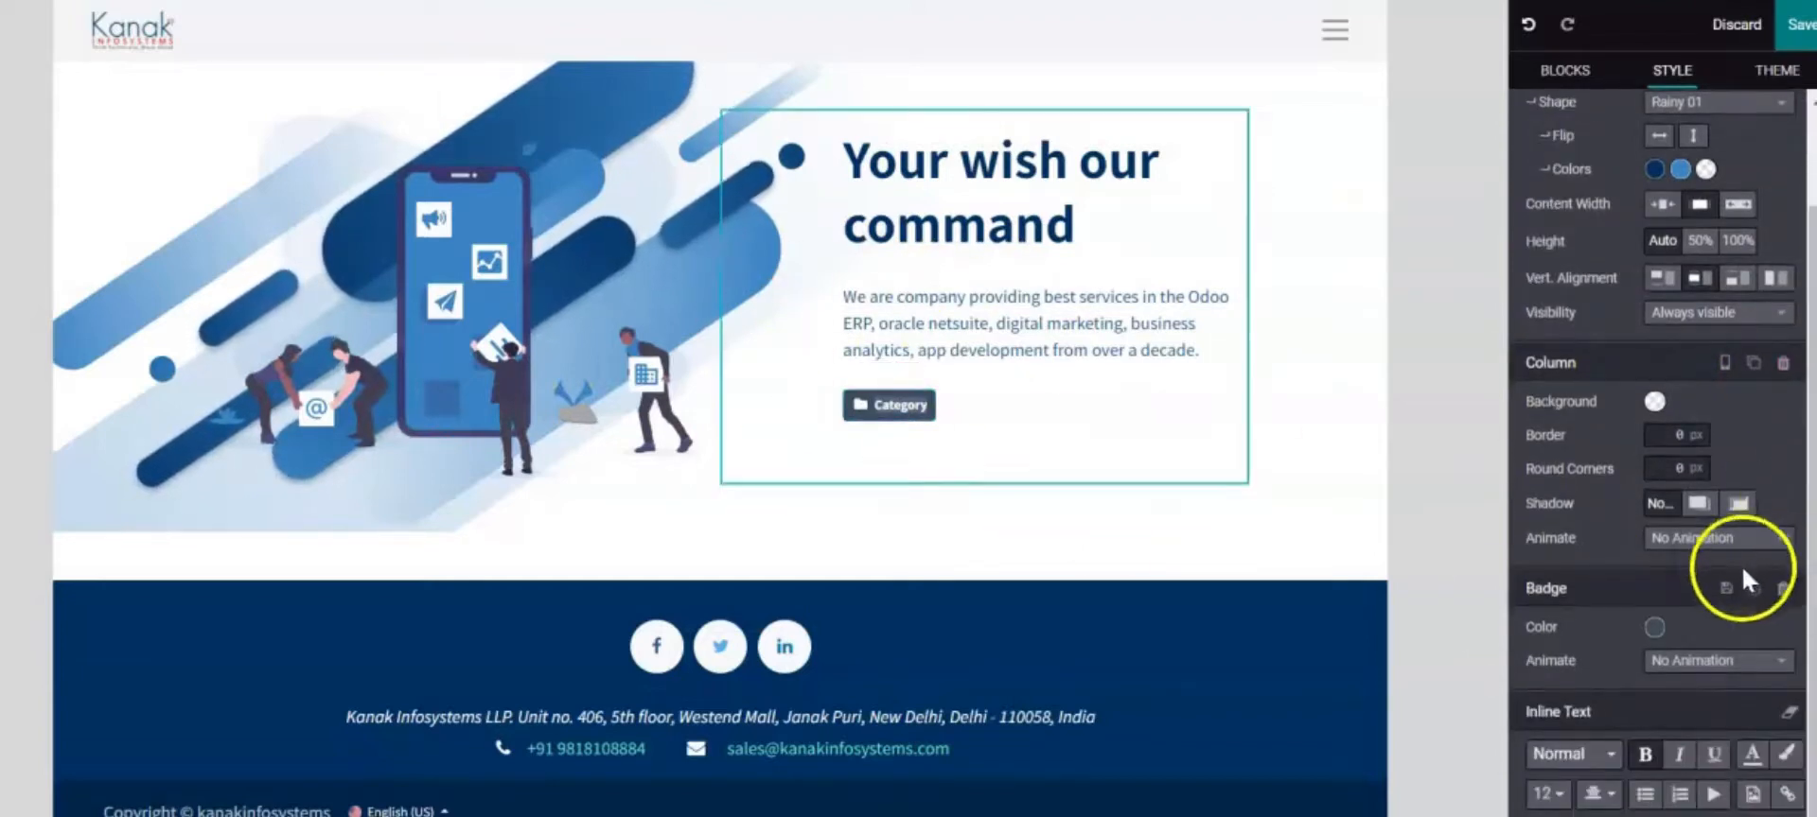
pyautogui.click(886, 406)
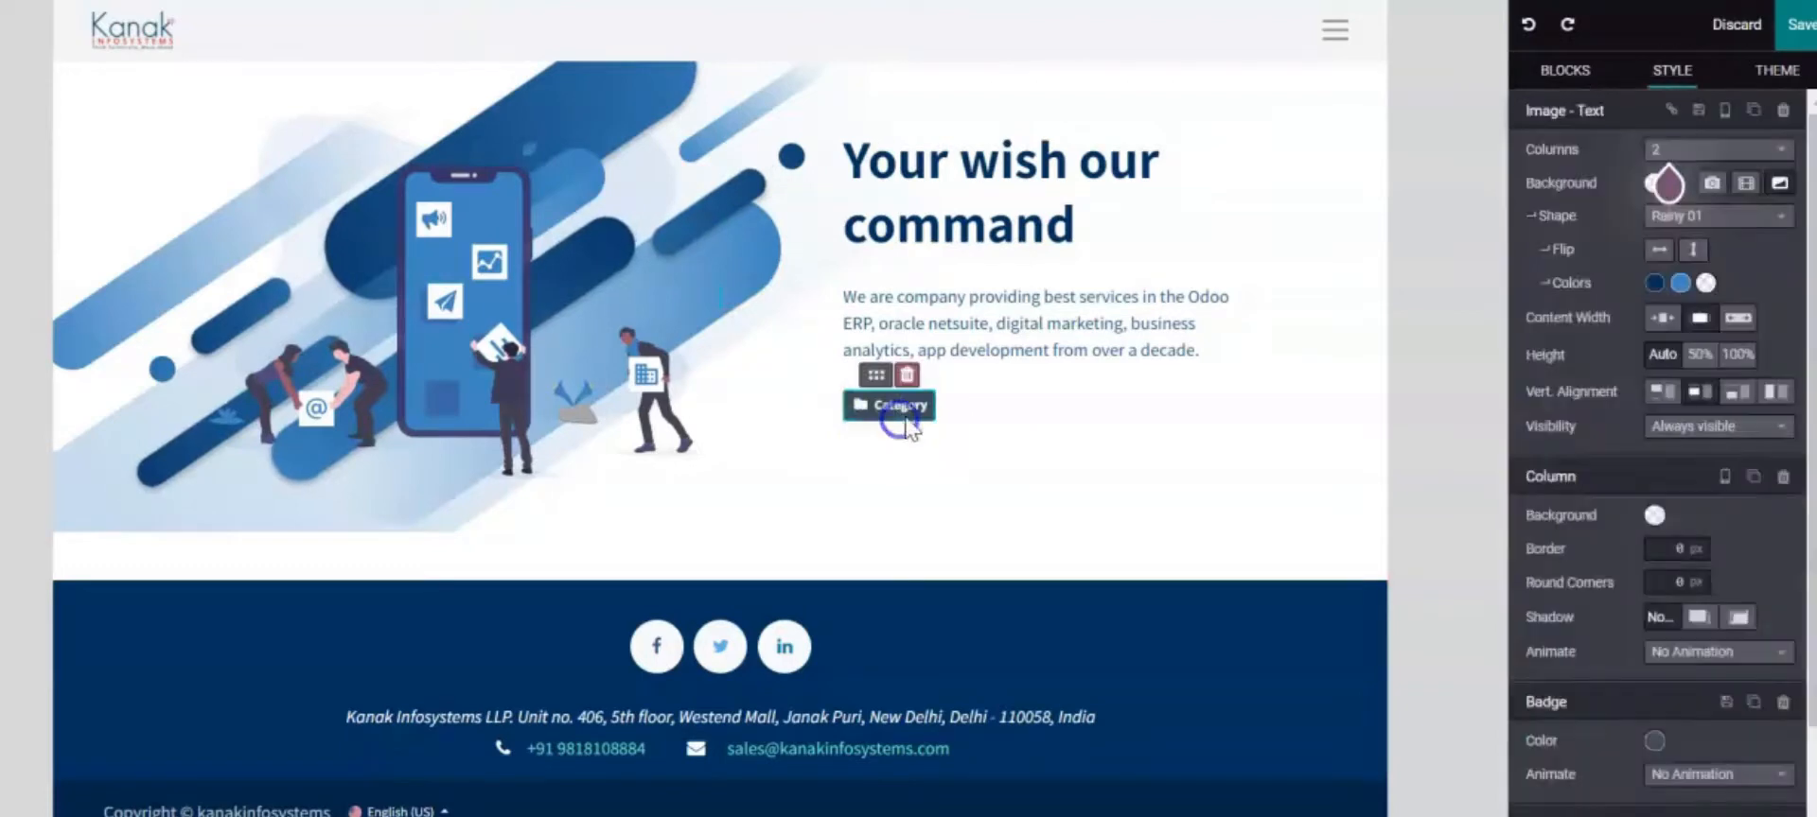
pyautogui.scroll(-1, 1802, 695)
pyautogui.scroll(-1, 1788, 672)
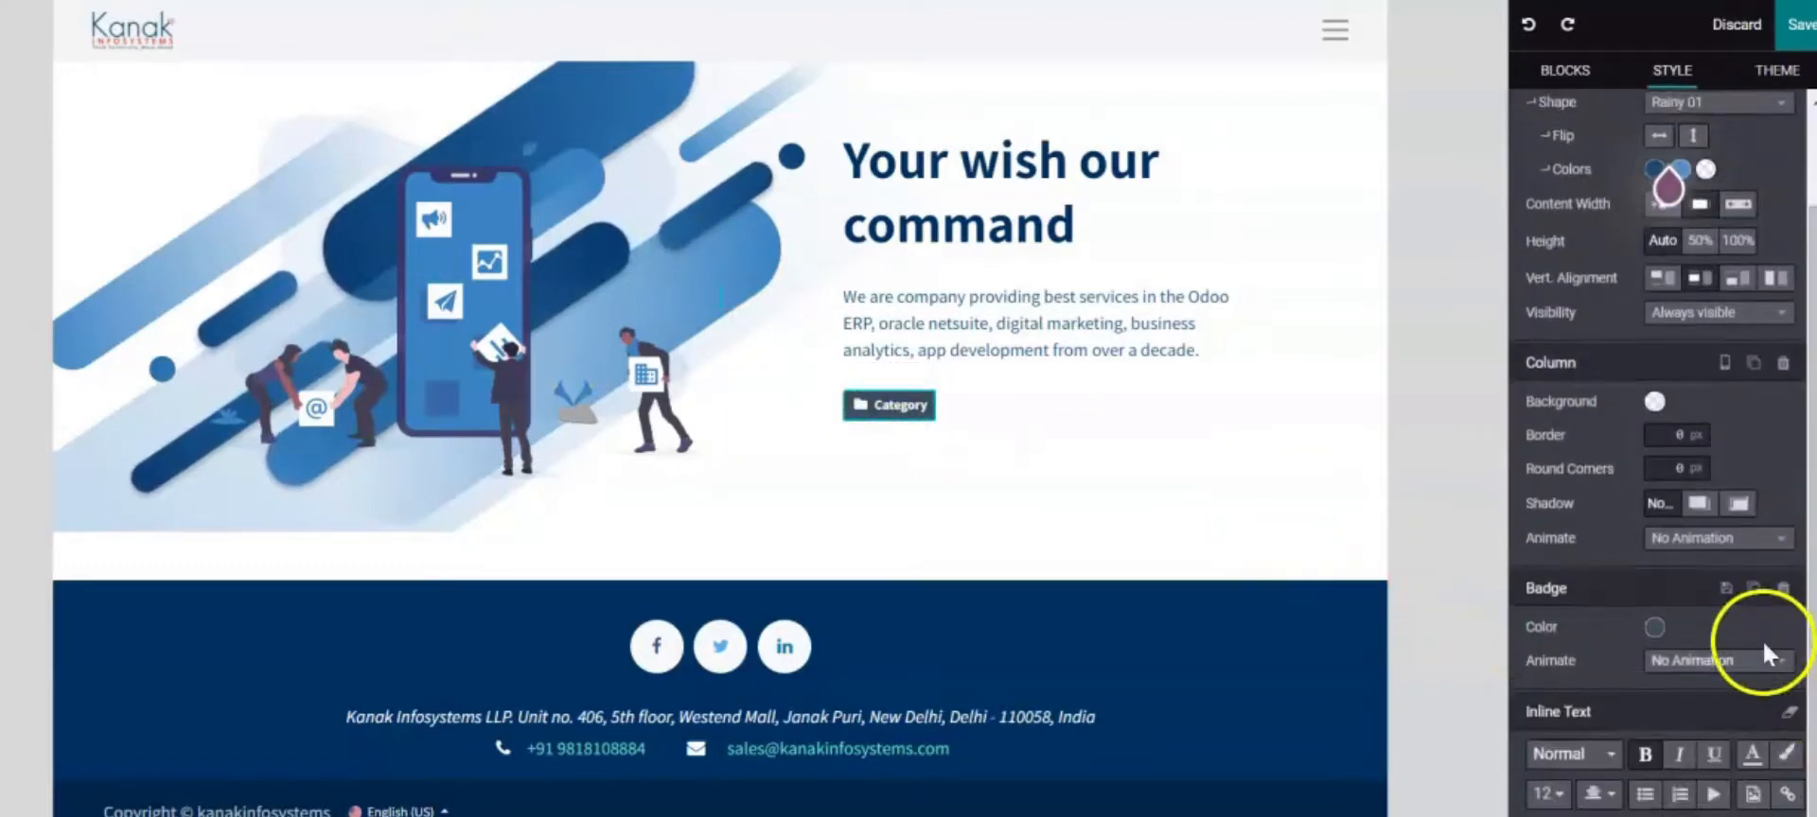
pyautogui.click(1654, 629)
pyautogui.scroll(-2, 1703, 530)
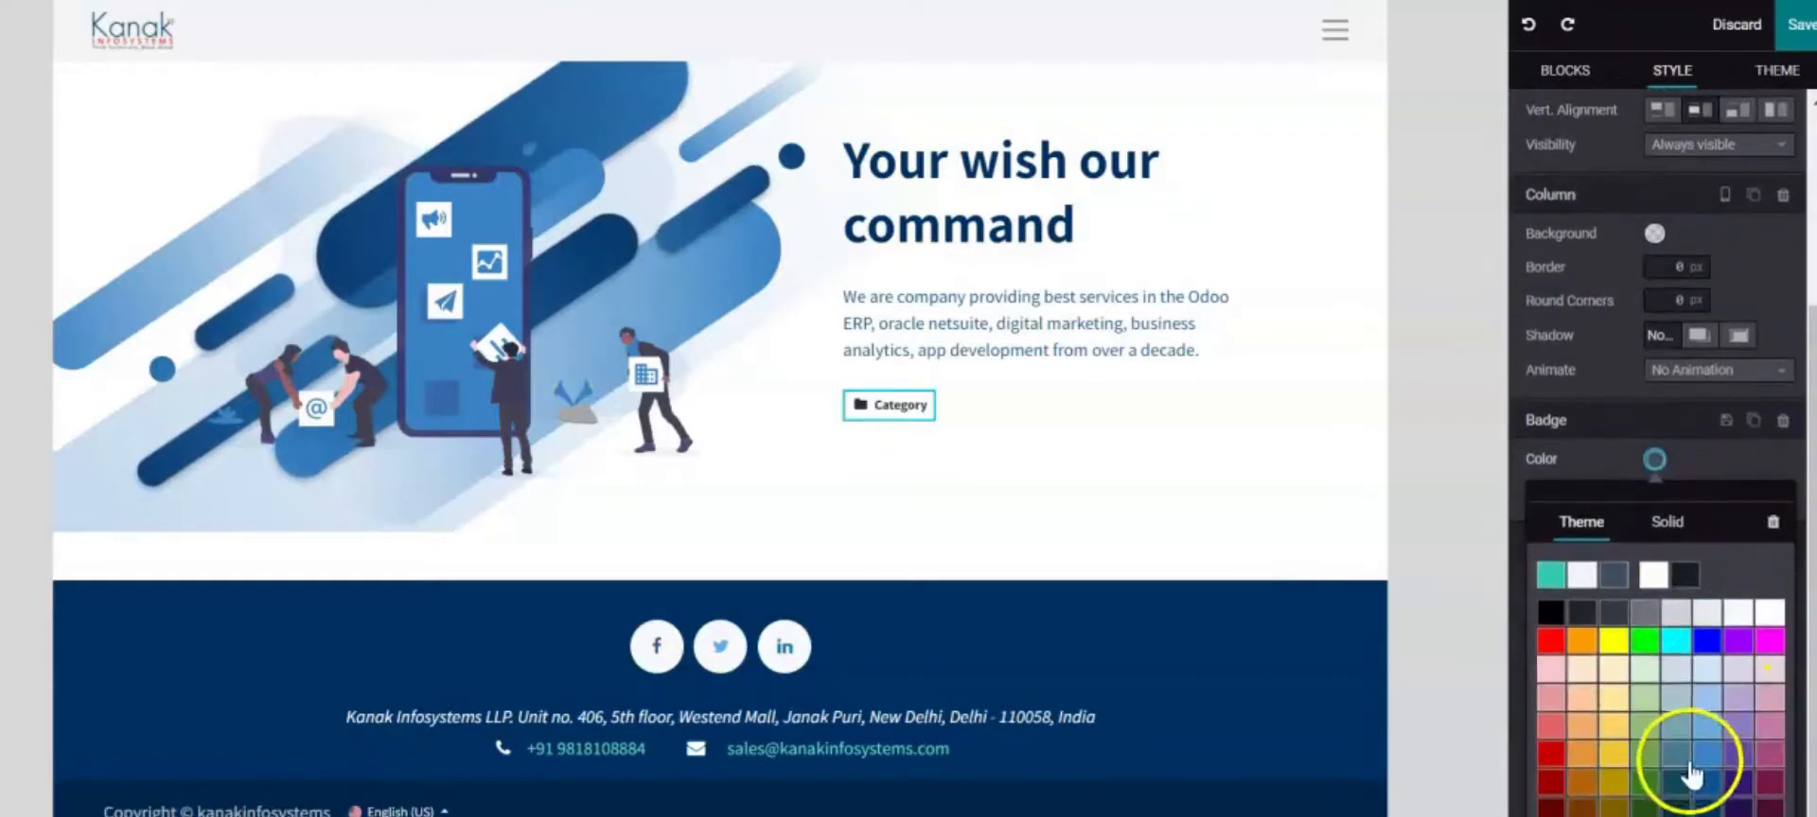
pyautogui.click(1710, 807)
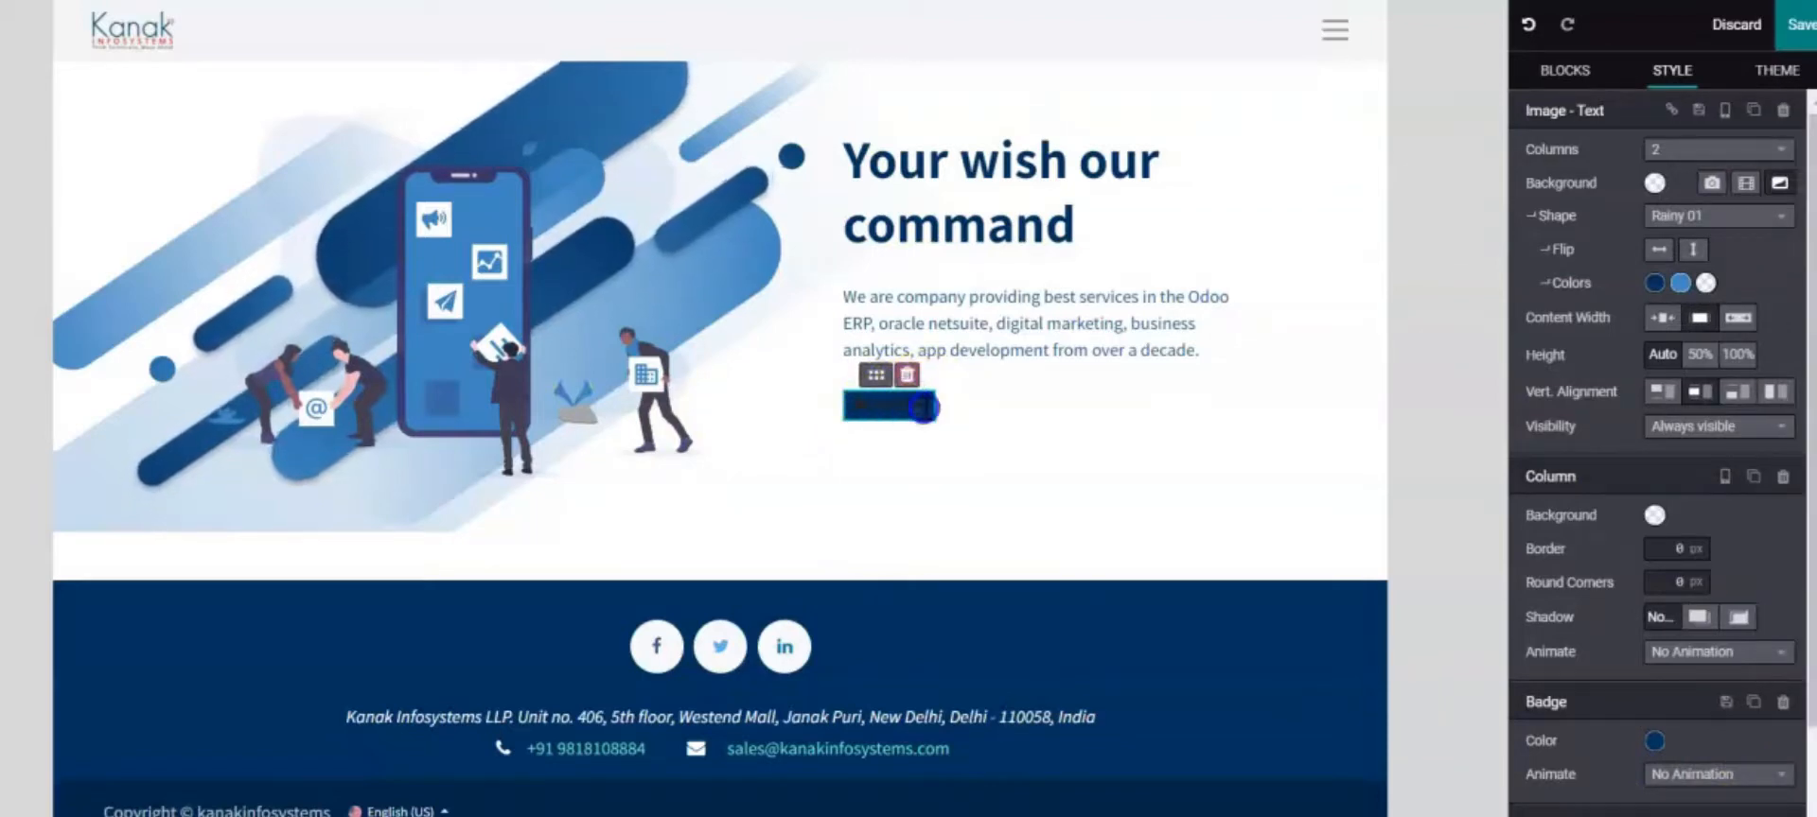
# Set the badge text to size 18 and retype it as 'Contact Us'
pyautogui.doubleClick(924, 408)
pyautogui.scroll(-2, 1545, 689)
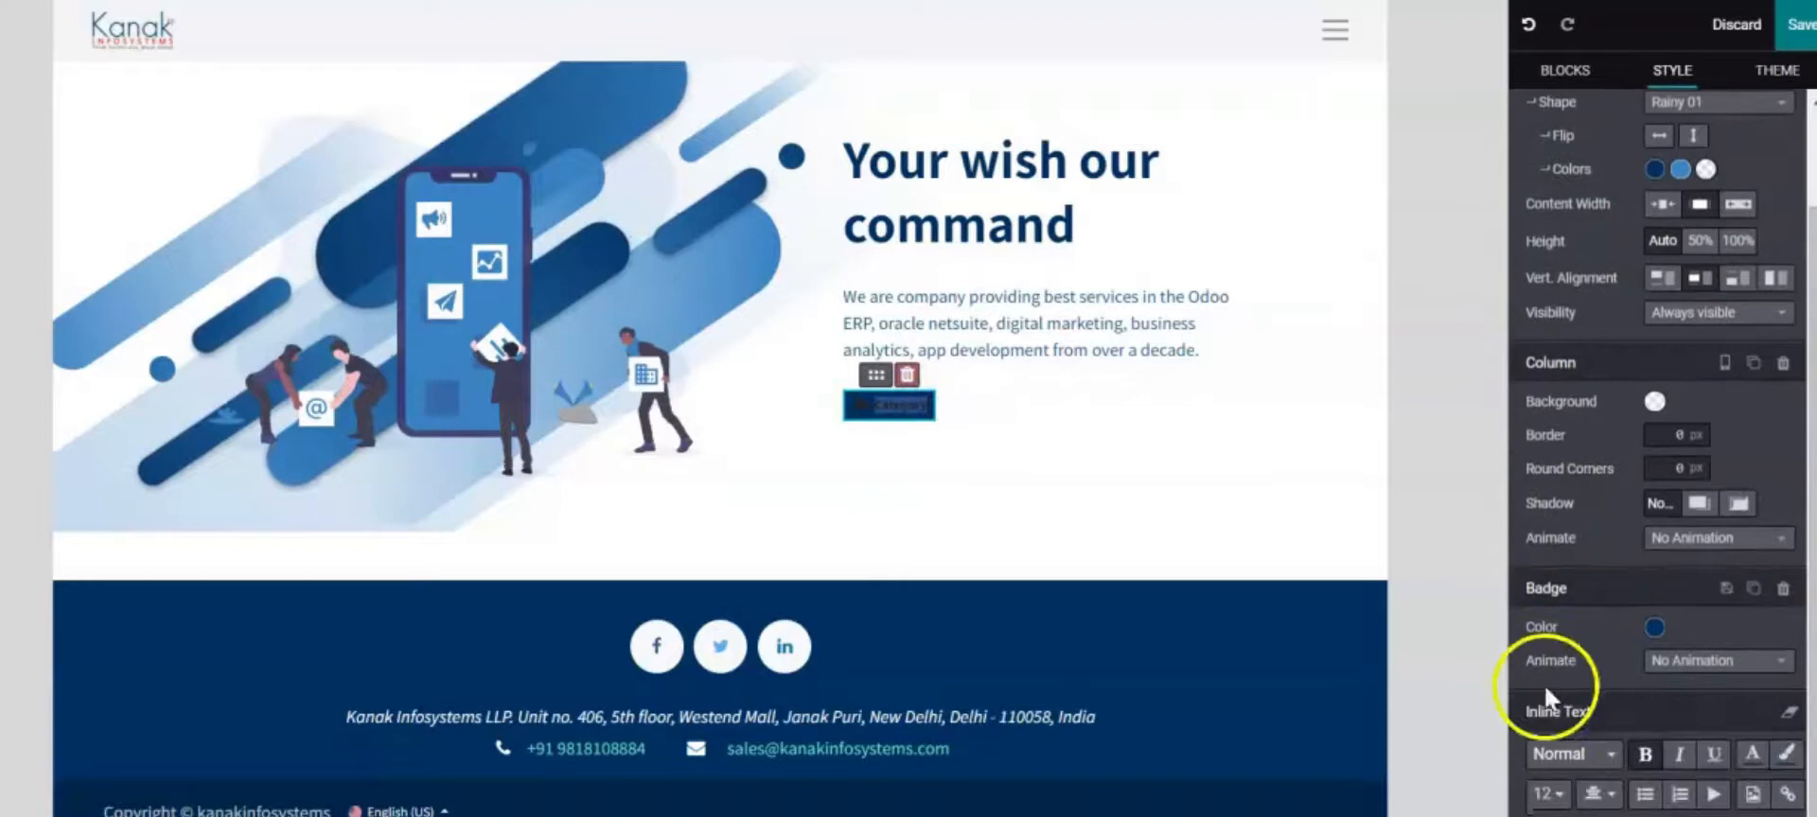
pyautogui.click(1565, 795)
pyautogui.scroll(-1, 1569, 724)
pyautogui.scroll(-2, 1571, 700)
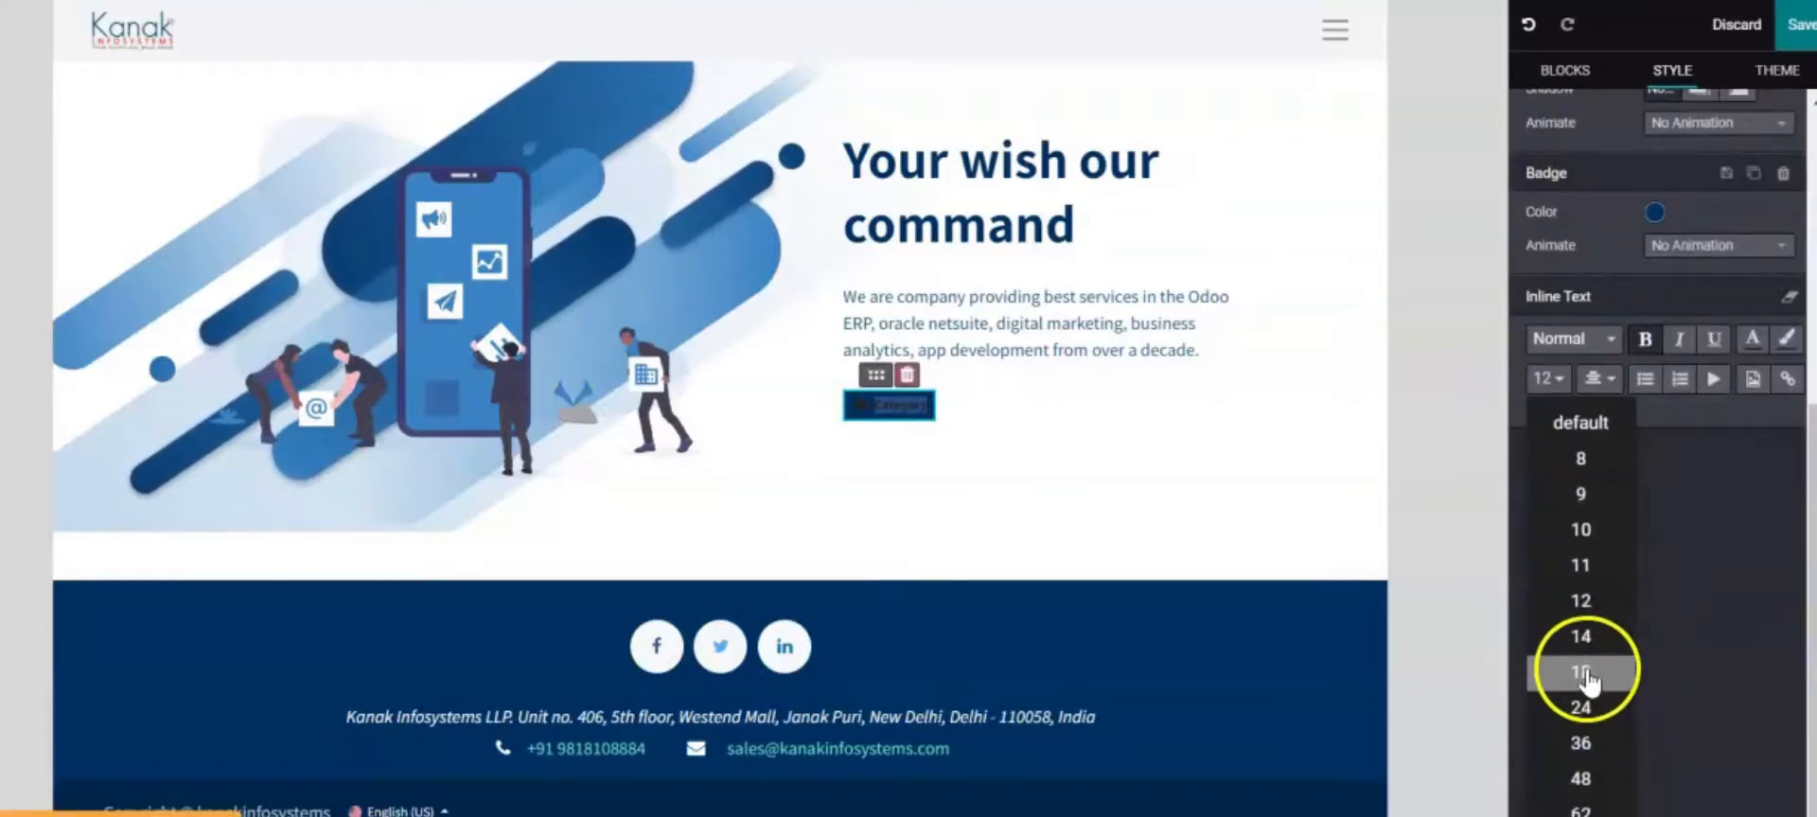
pyautogui.click(1590, 679)
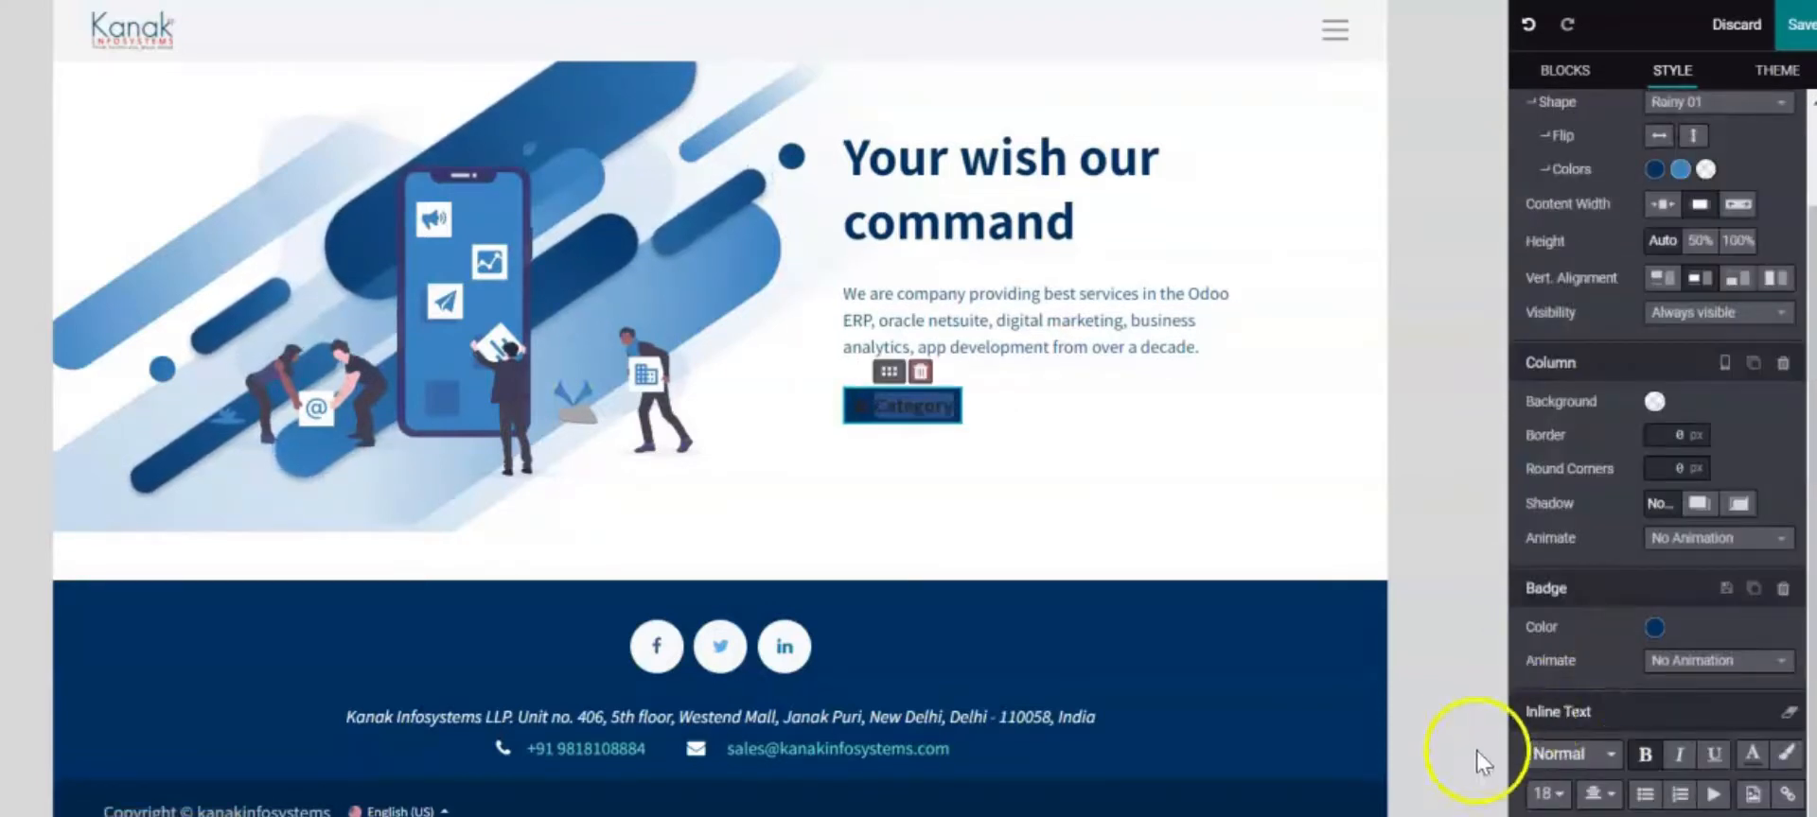
pyautogui.press('BackSpace')
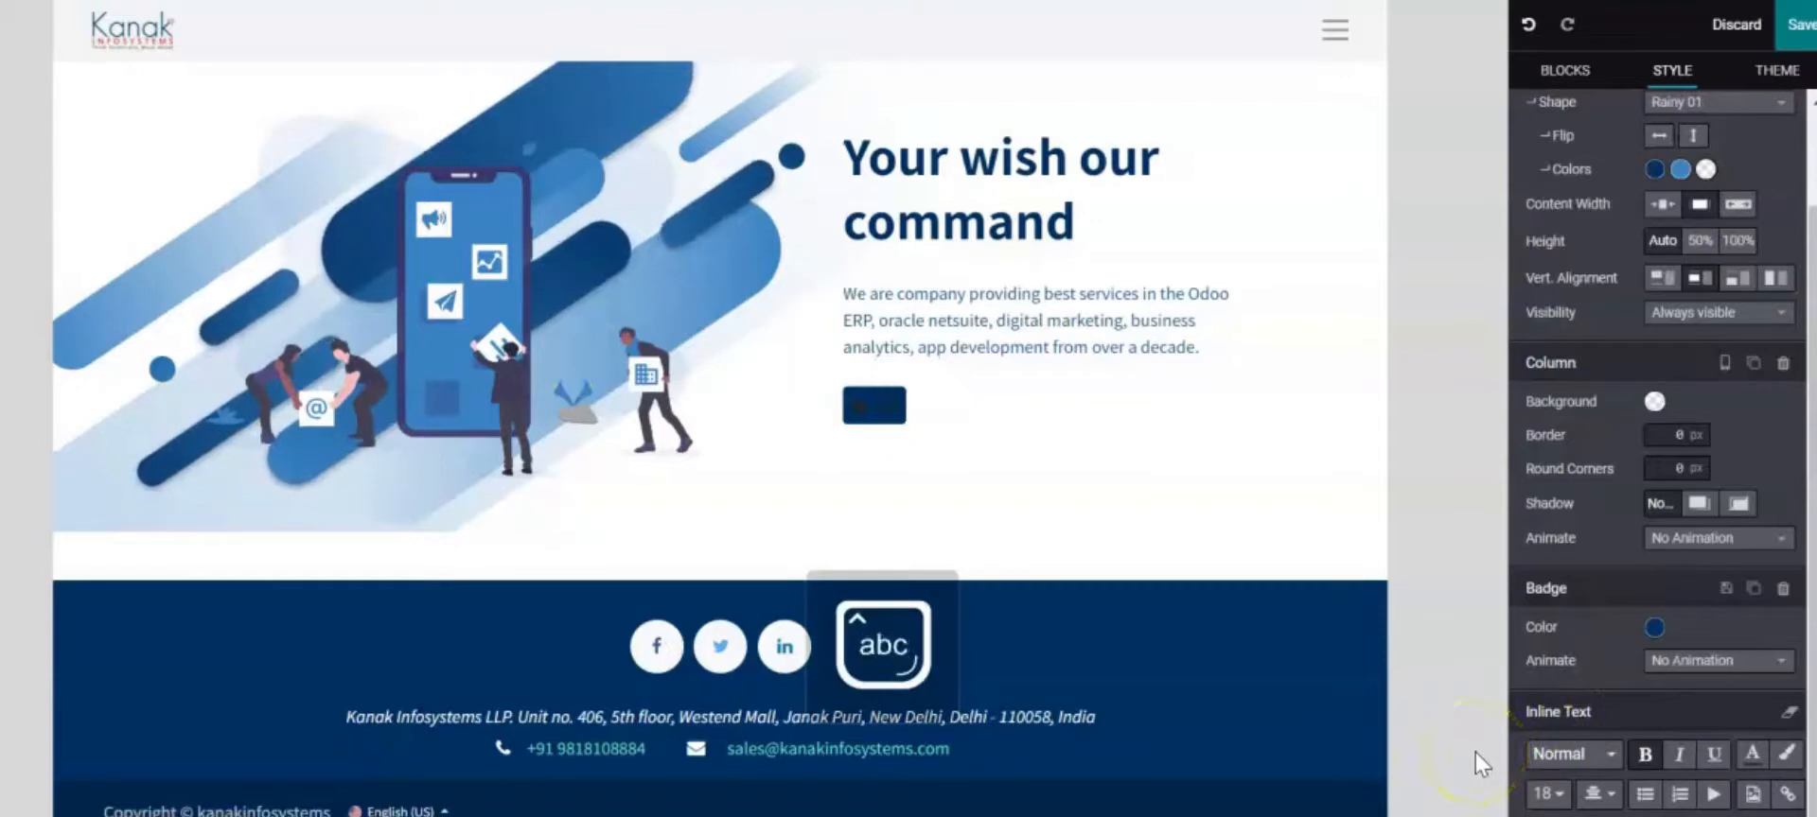
pyautogui.write('Contact')
pyautogui.press('capslock')
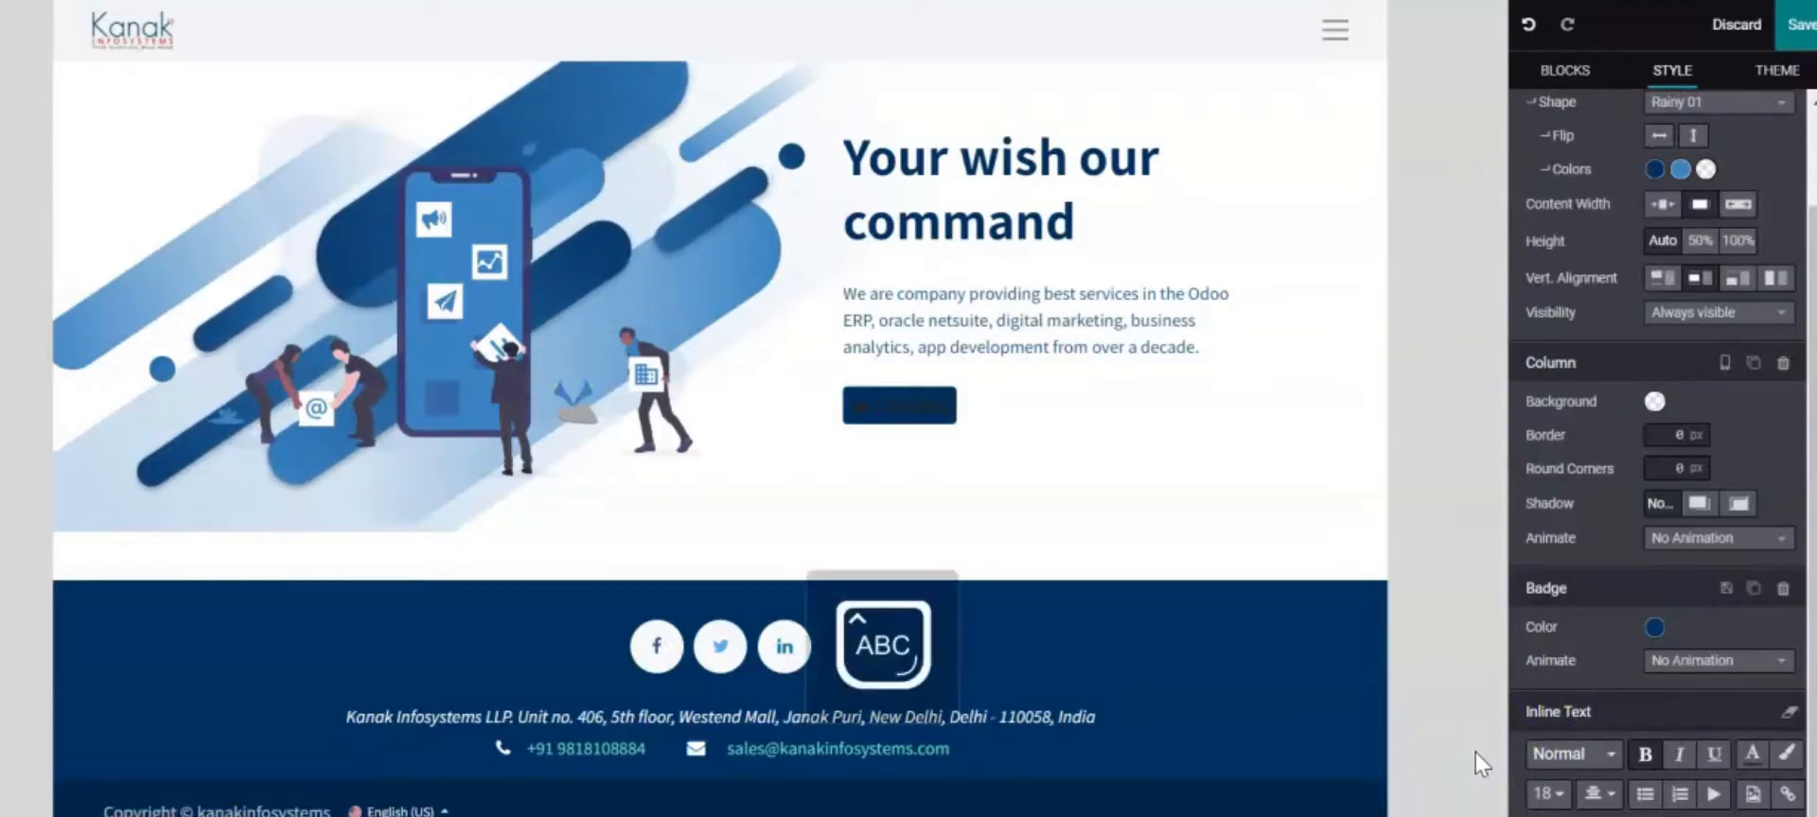
pyautogui.write('U')
pyautogui.press('capslock')
pyautogui.write('s')
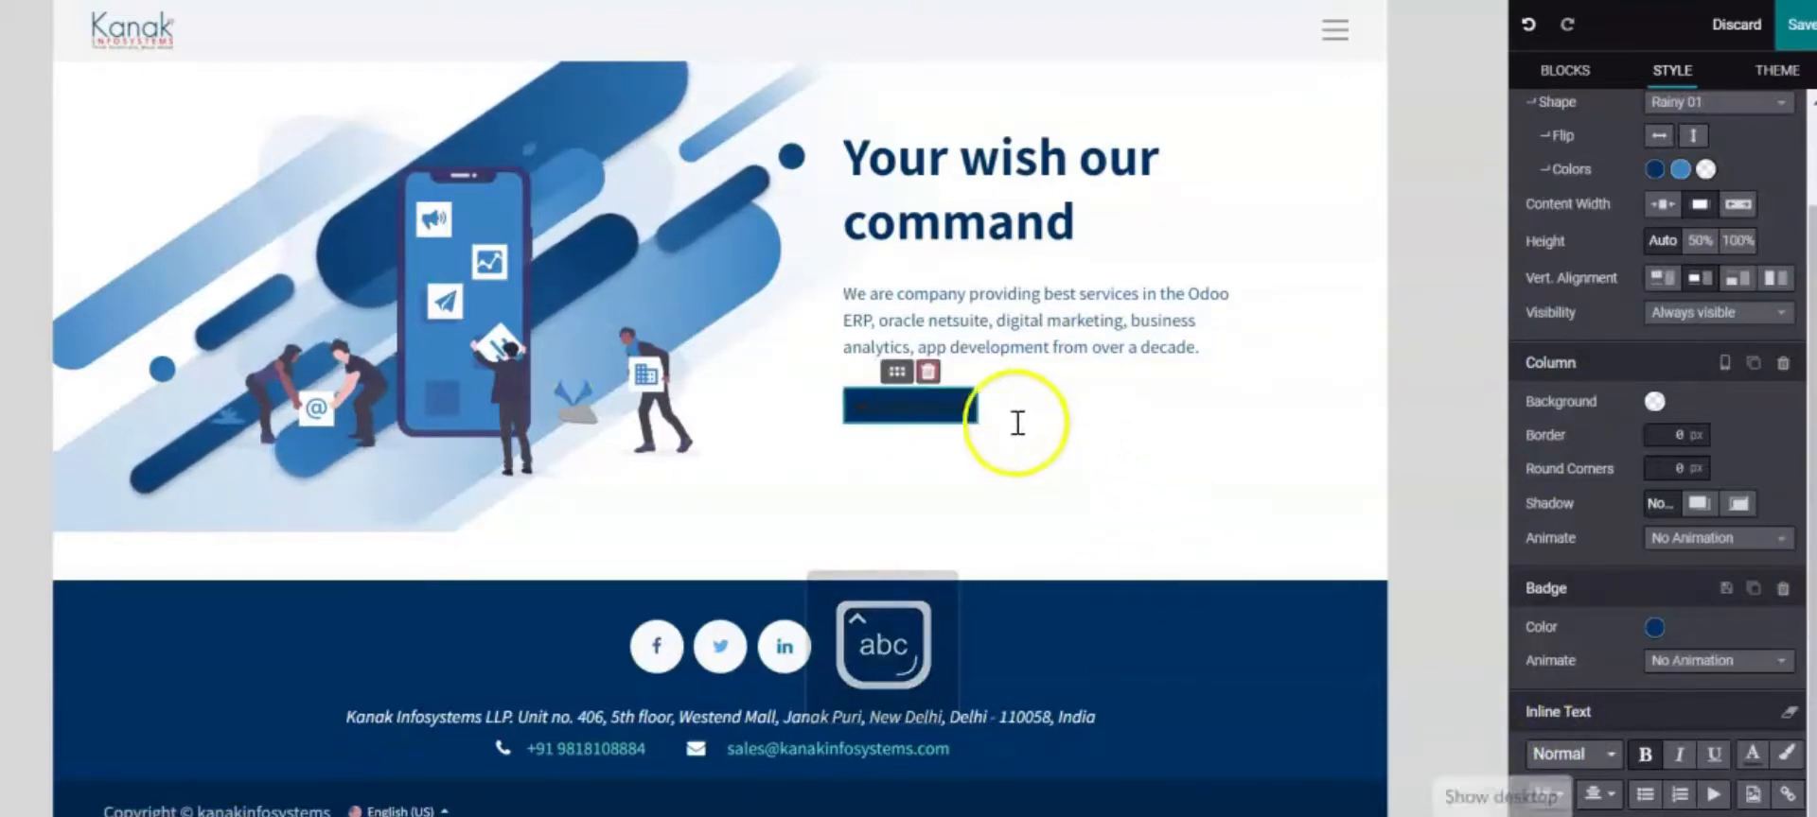
# Make the Contact Us badge text white
pyautogui.moveTo(974, 416); pyautogui.dragTo(863, 407)
pyautogui.click(1751, 757)
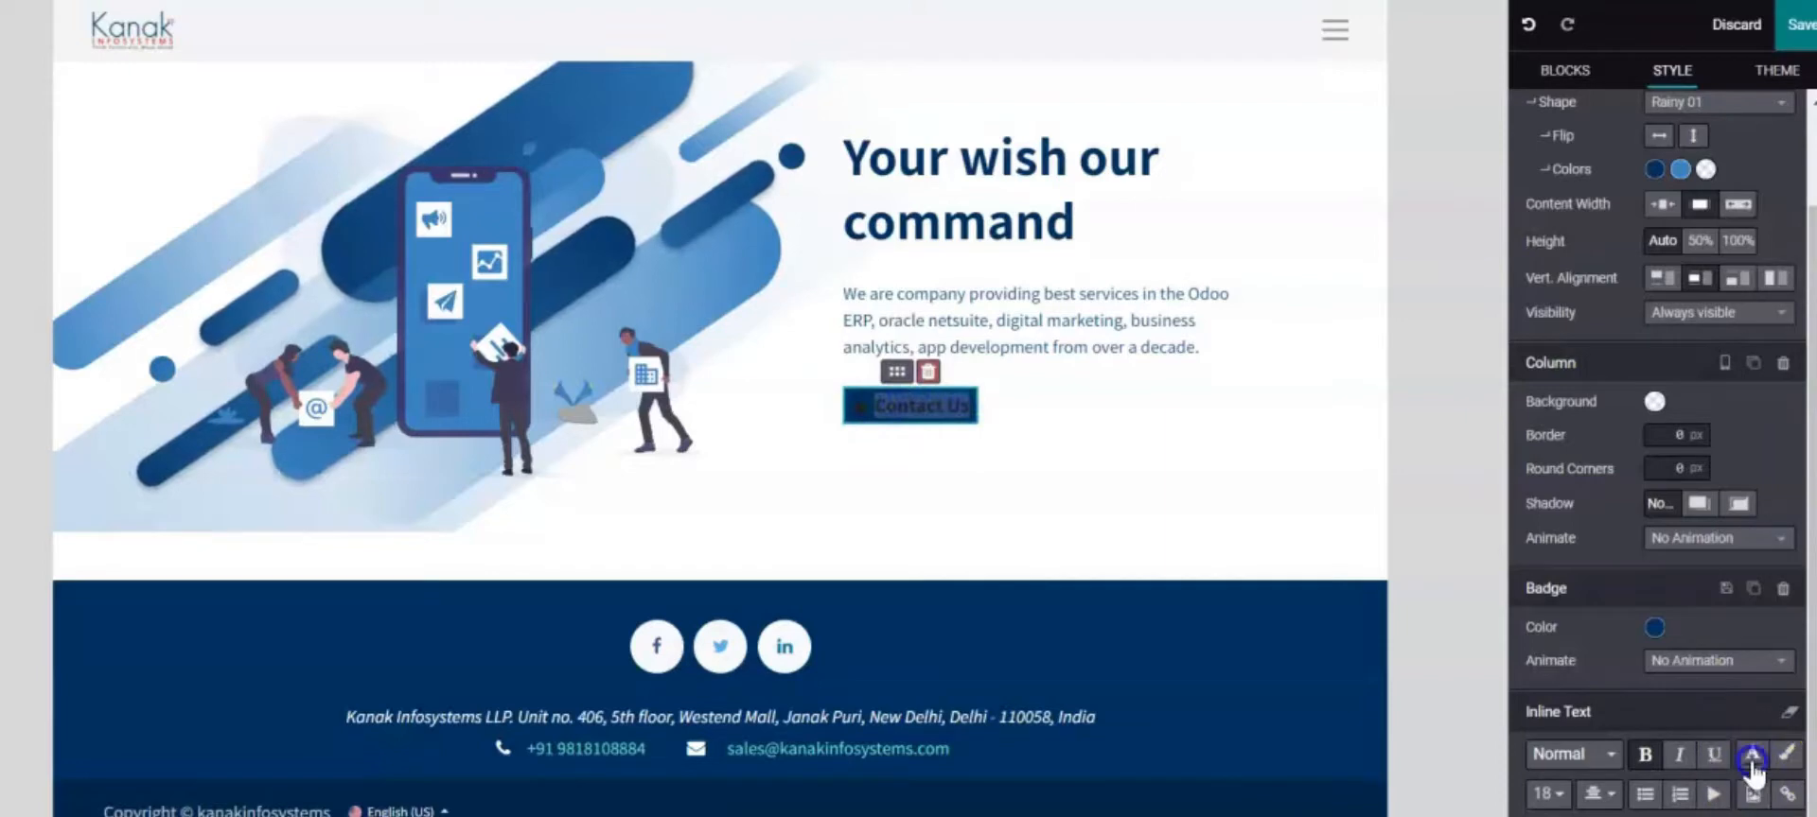
pyautogui.click(1638, 437)
pyautogui.click(1339, 462)
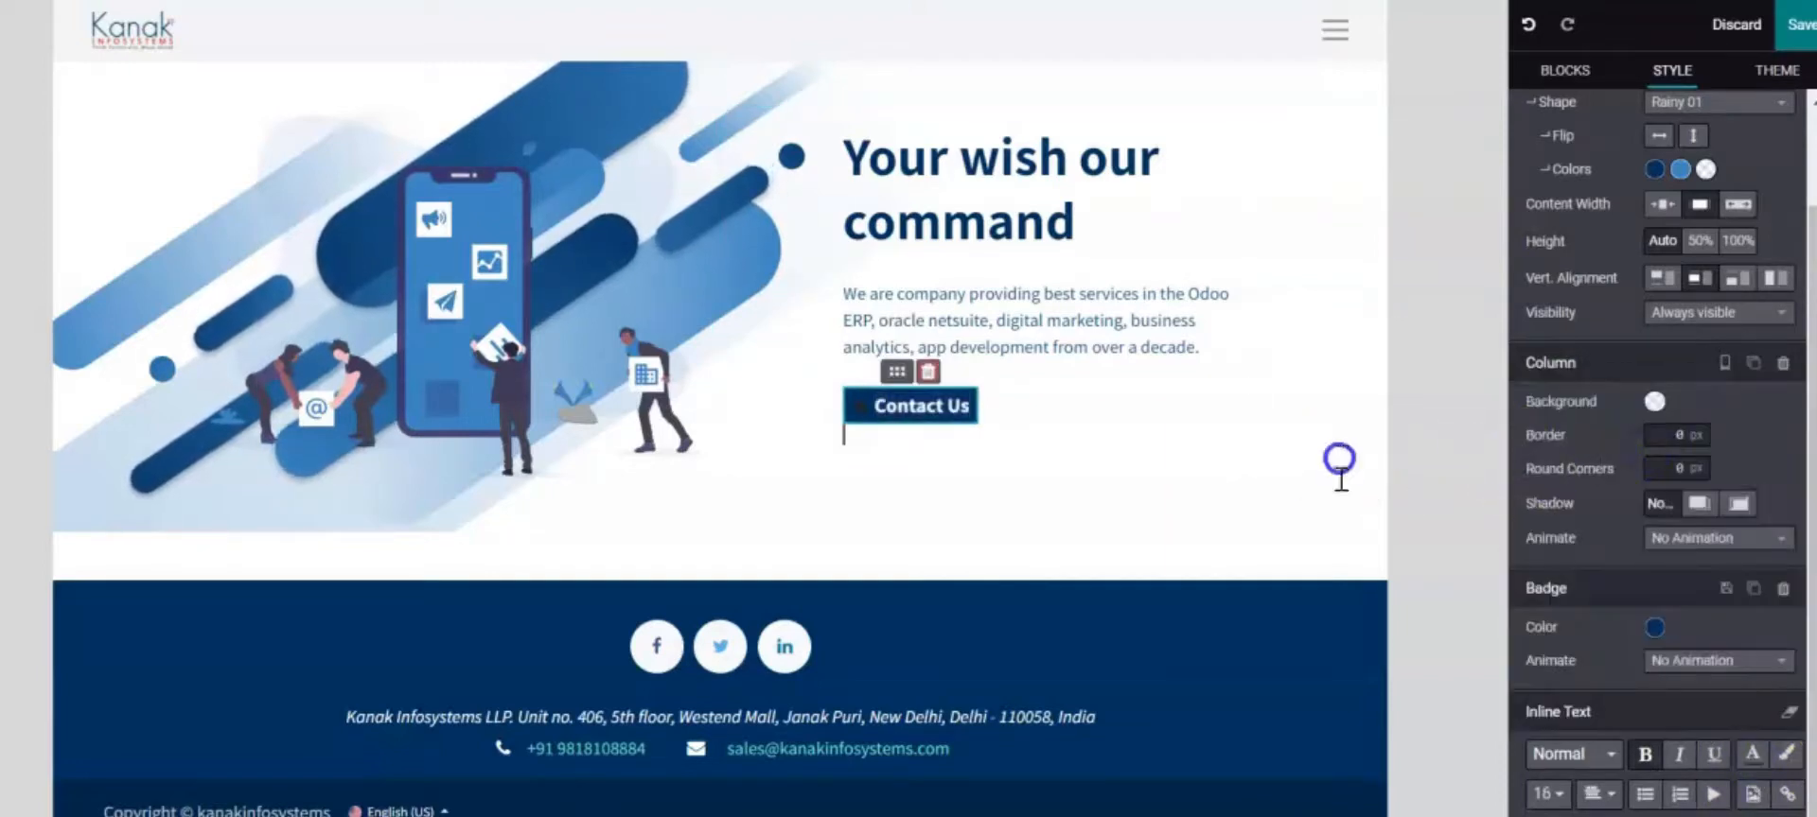
# Add an envelope pictogram at 2x size to the Contact Us badge
pyautogui.click(853, 407)
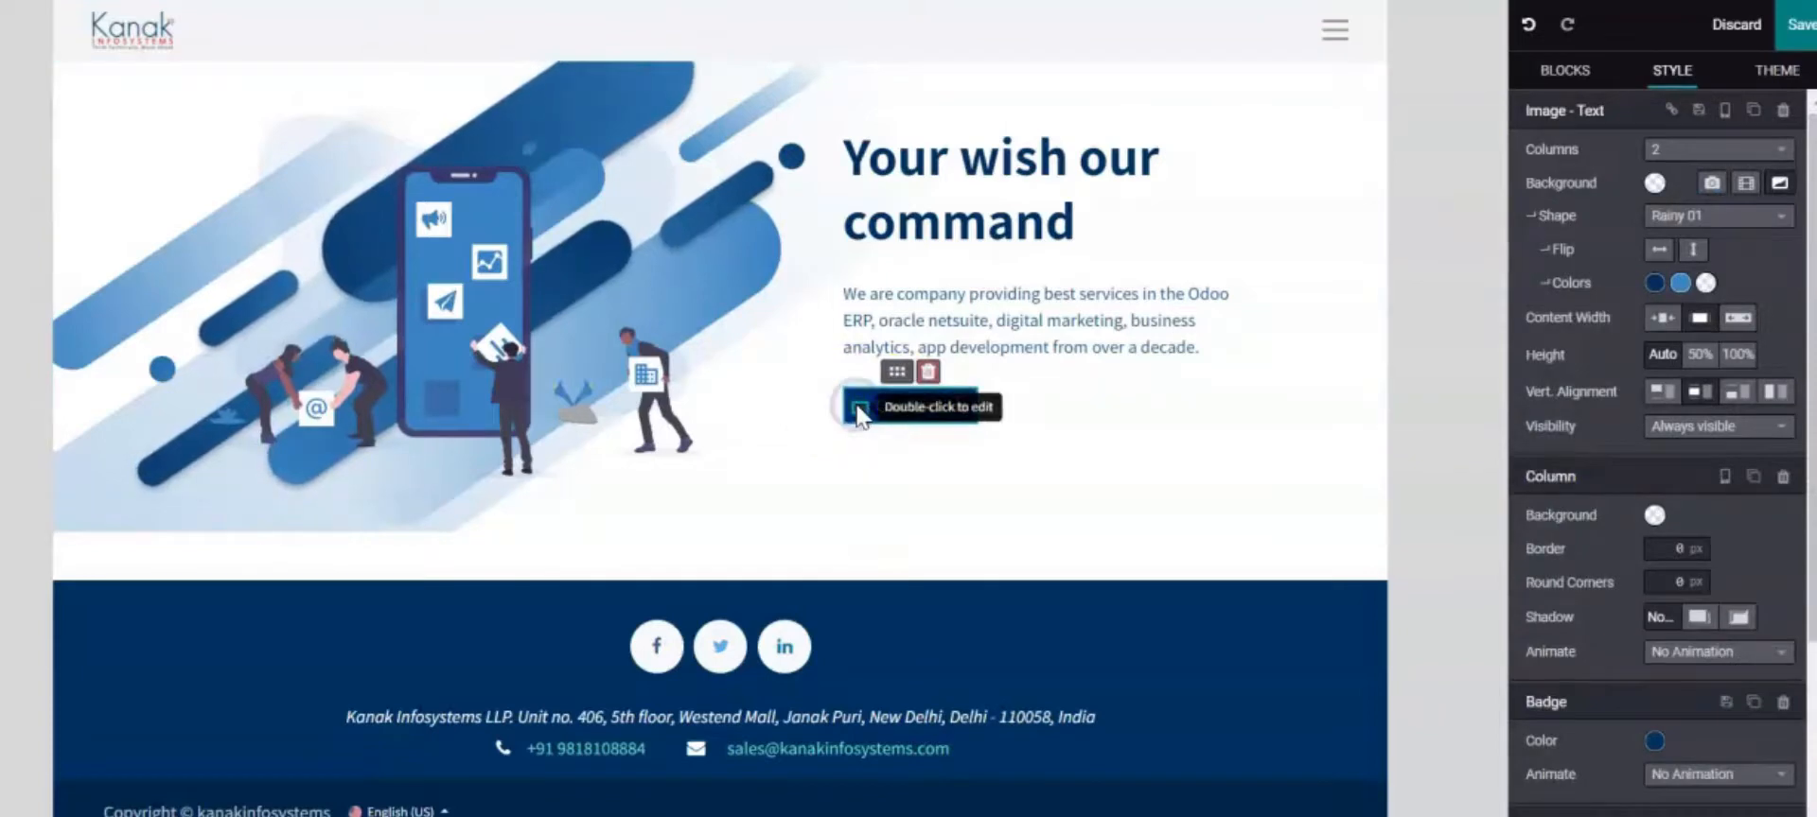
pyautogui.scroll(-1, 1711, 679)
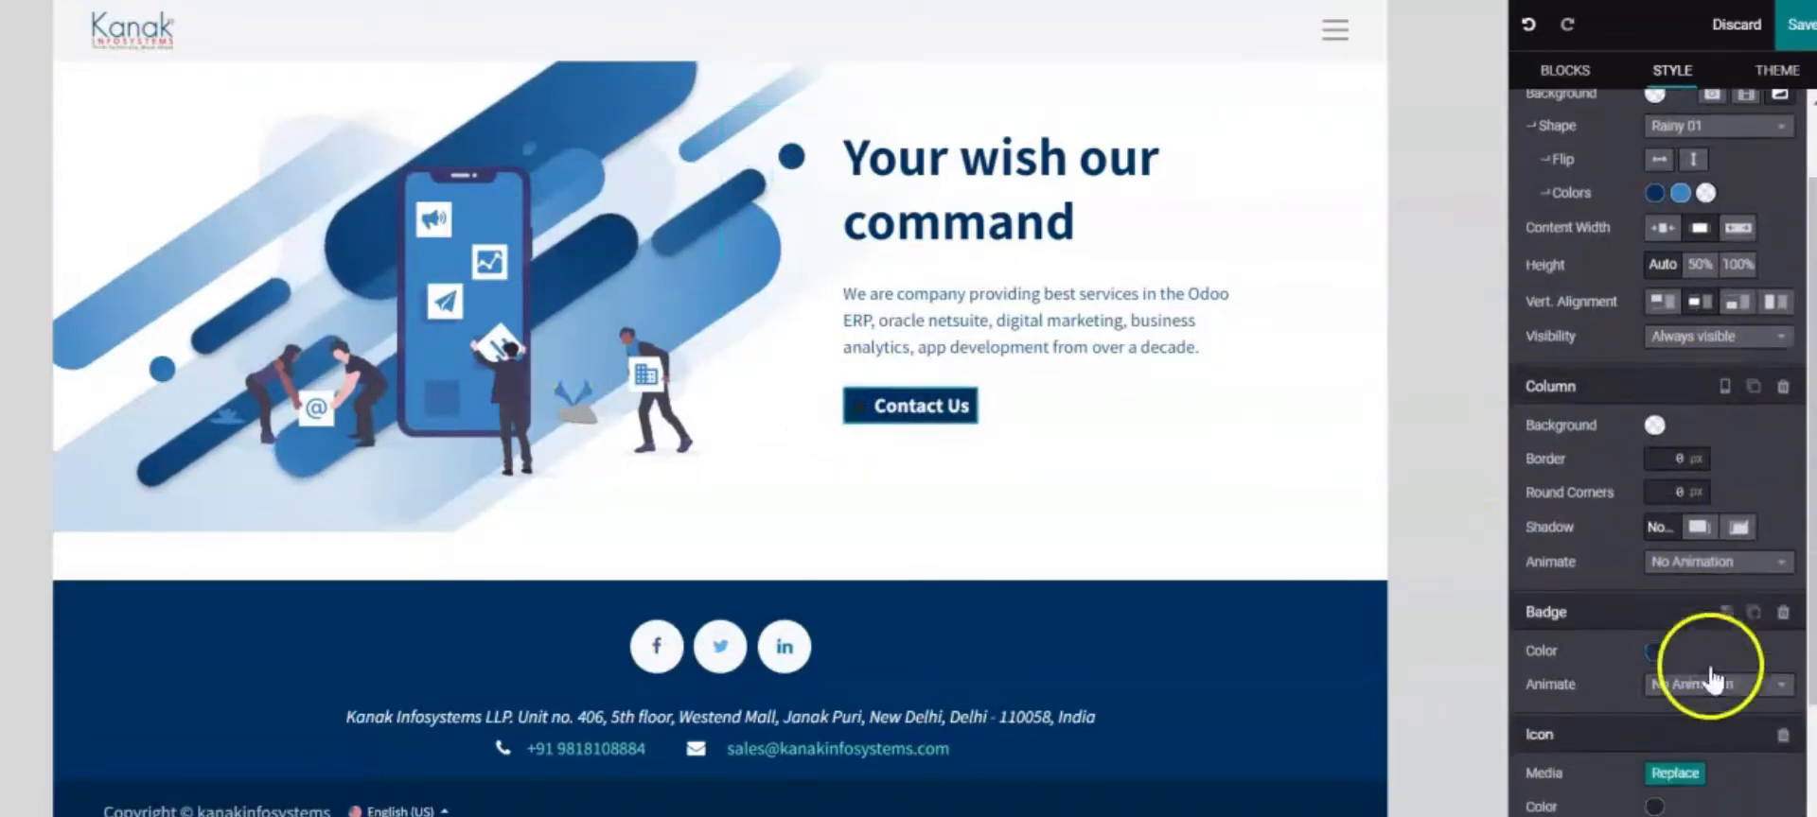
pyautogui.scroll(-2, 1712, 678)
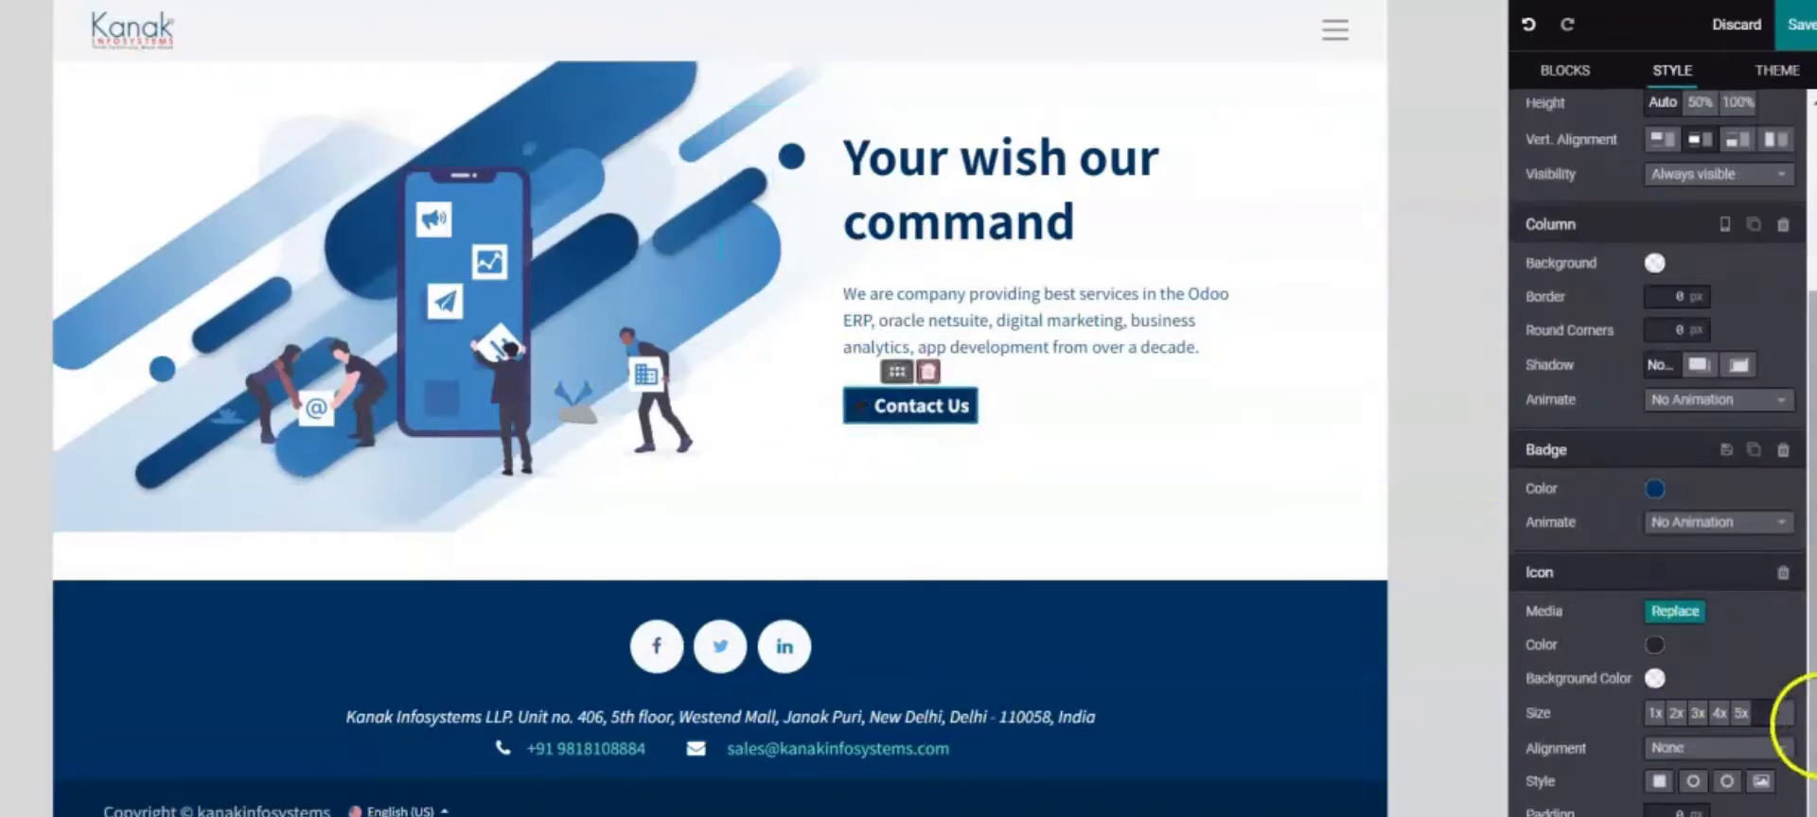
pyautogui.click(1665, 613)
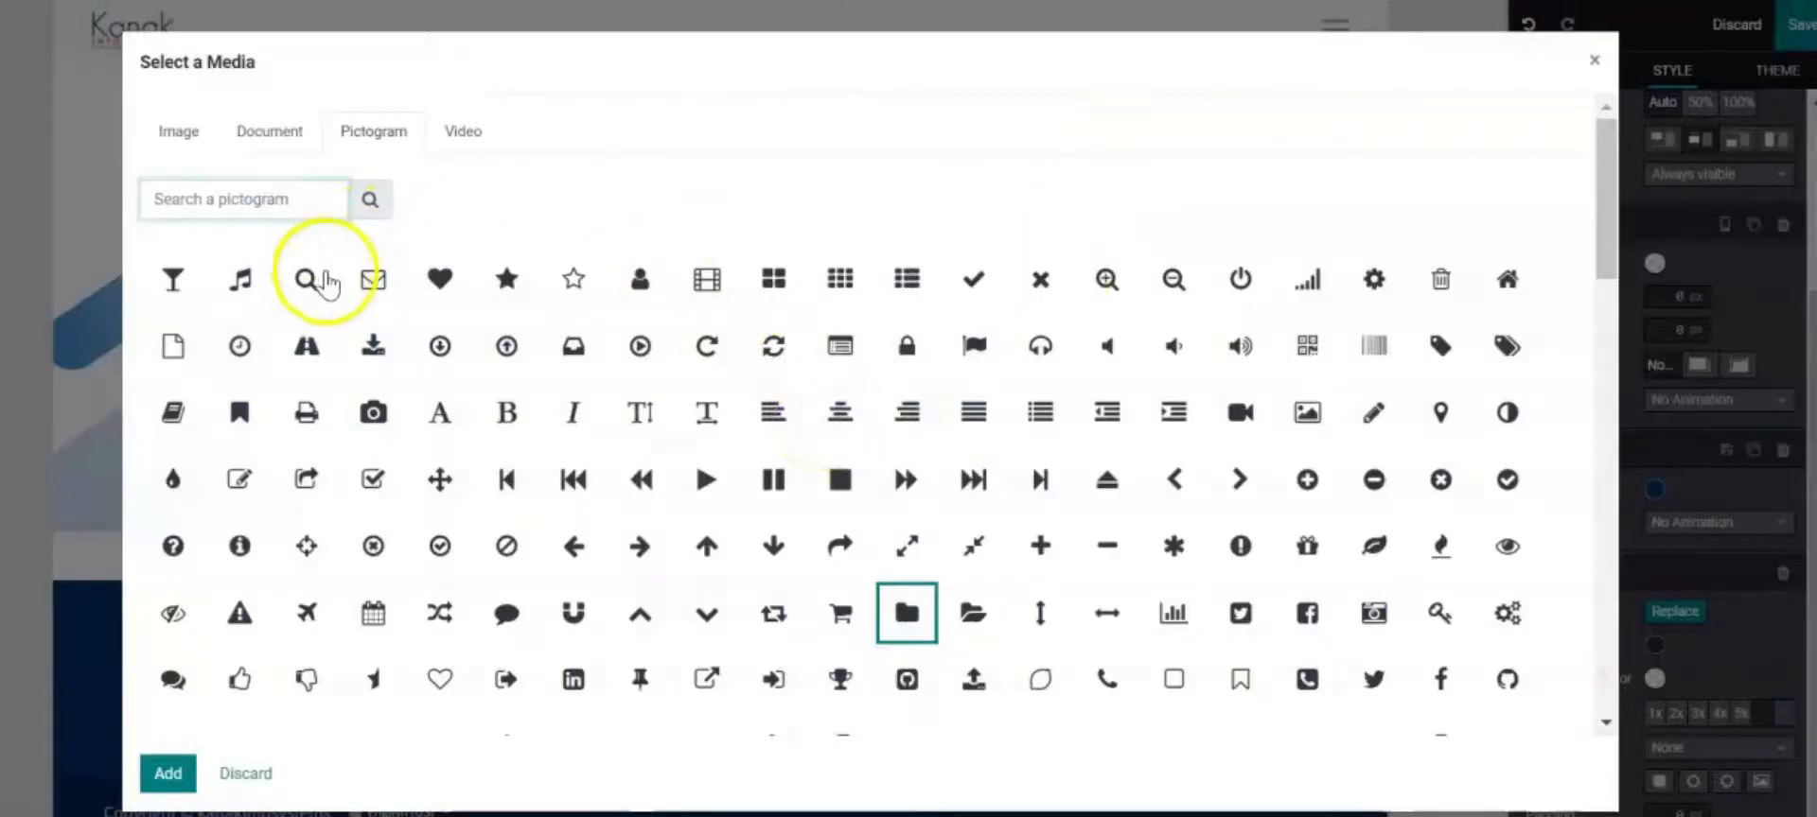
pyautogui.doubleClick(358, 282)
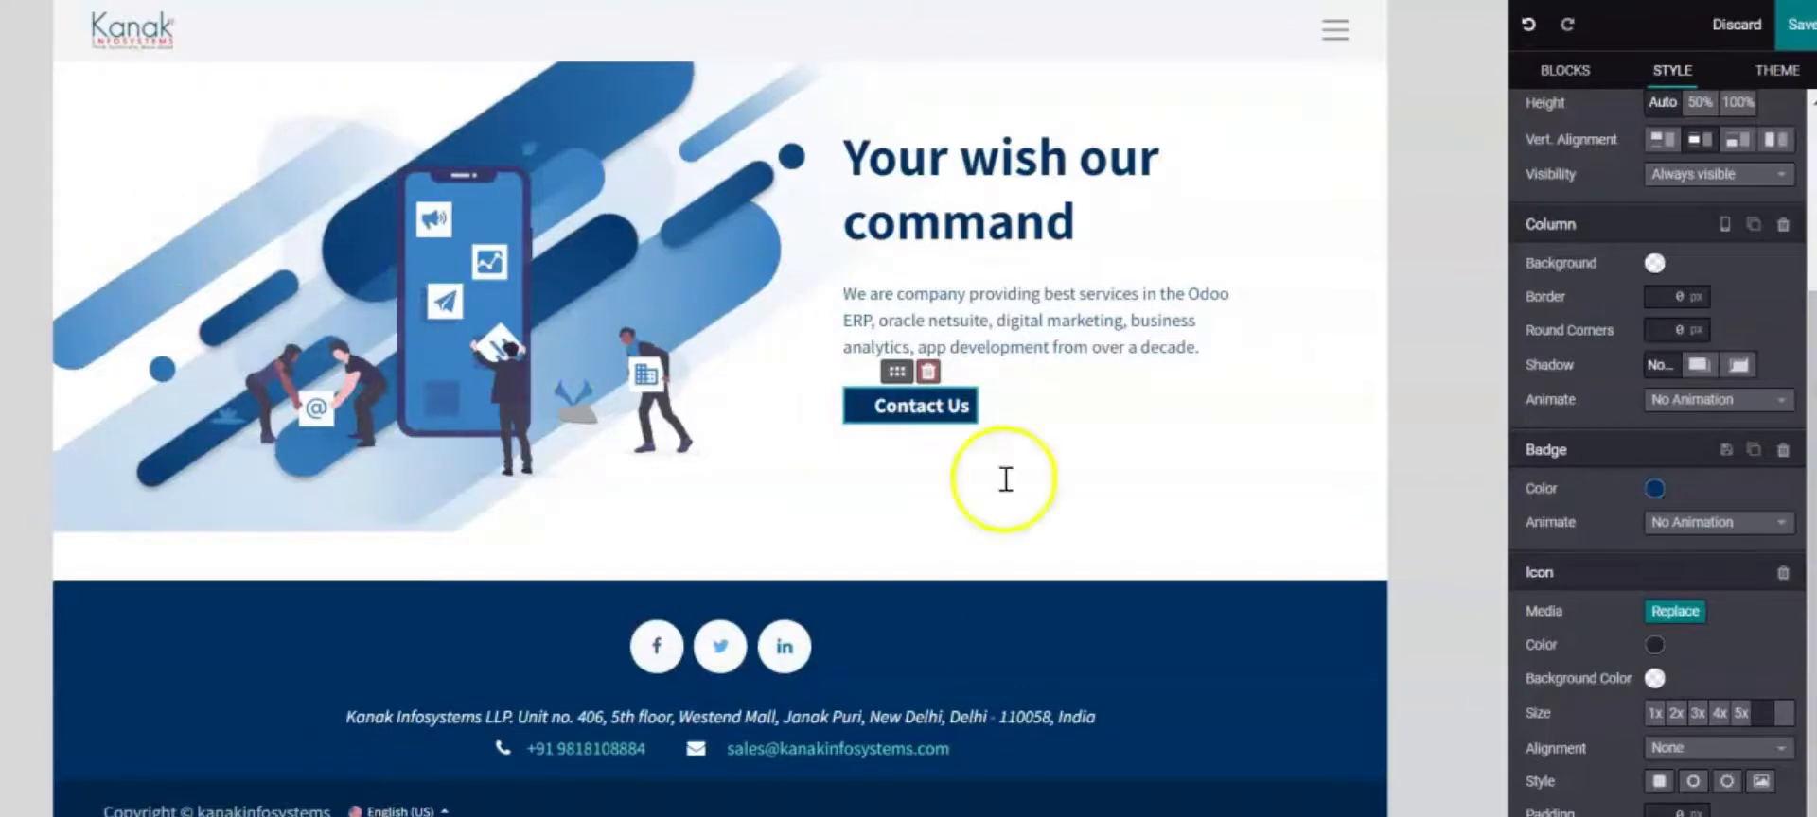
pyautogui.click(1655, 715)
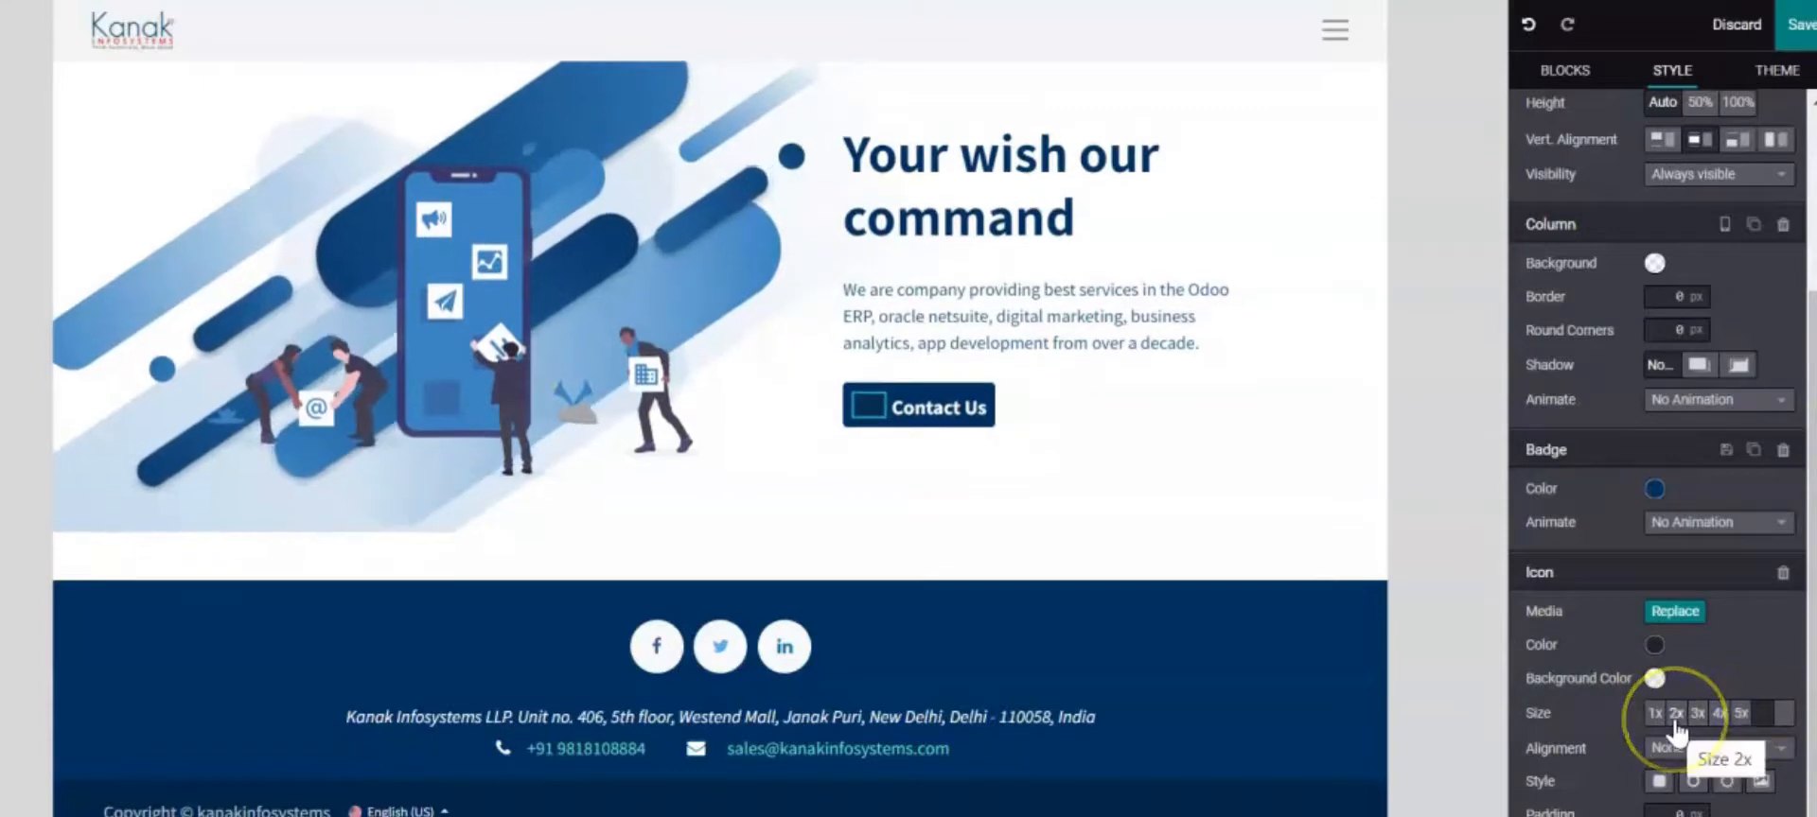
pyautogui.click(1674, 714)
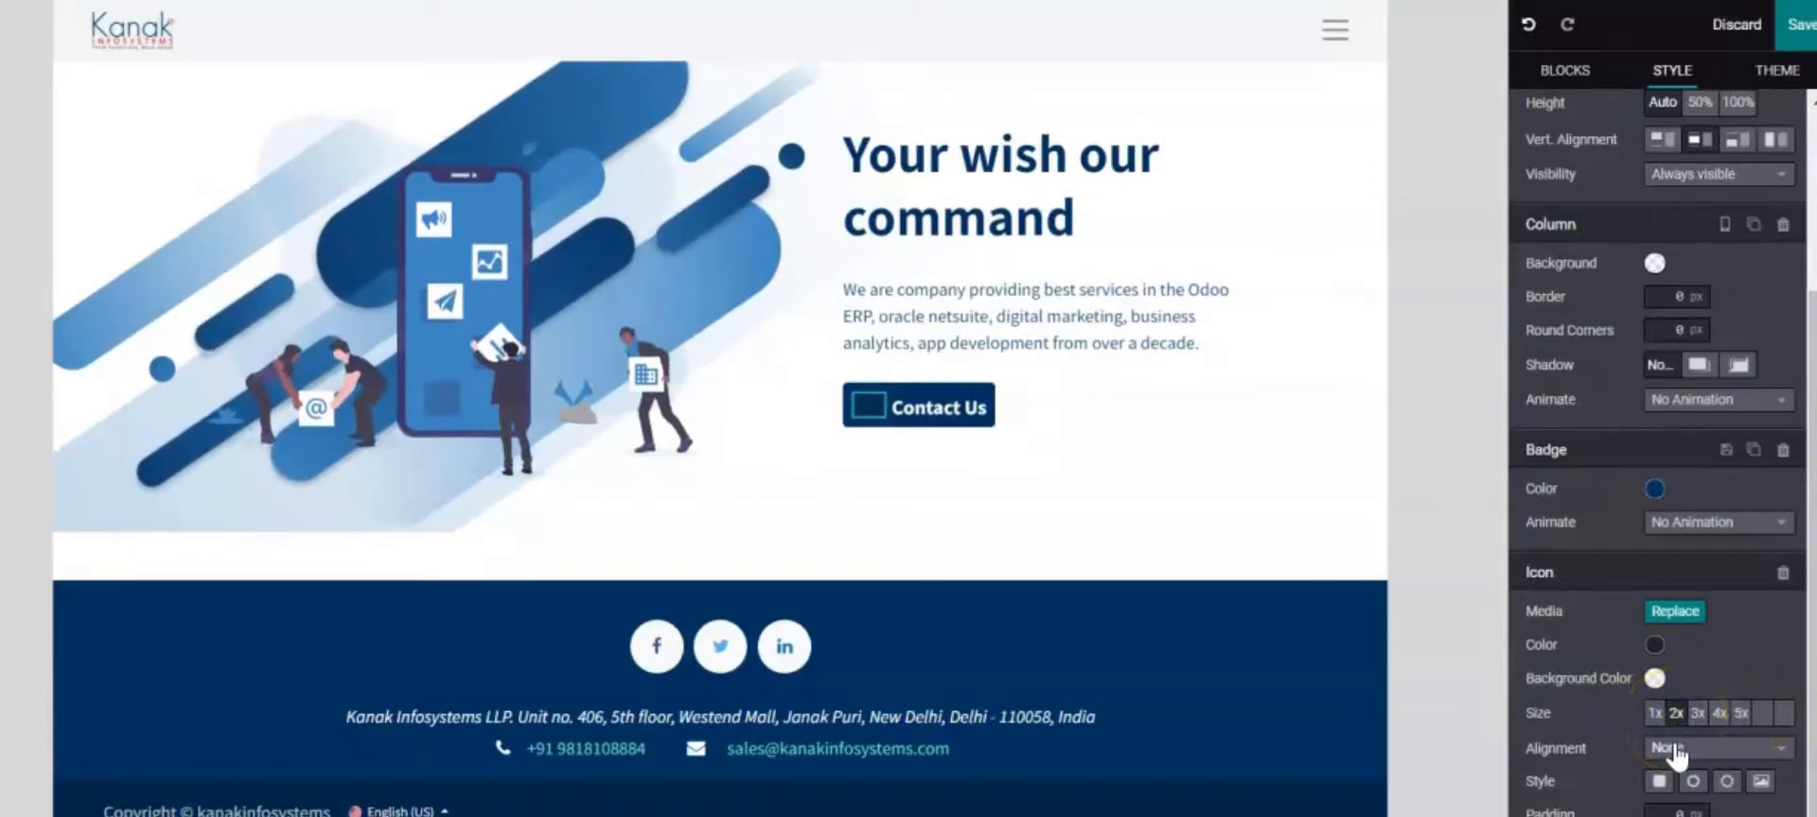
# Recolour the envelope icon with a theme colour
pyautogui.click(868, 407)
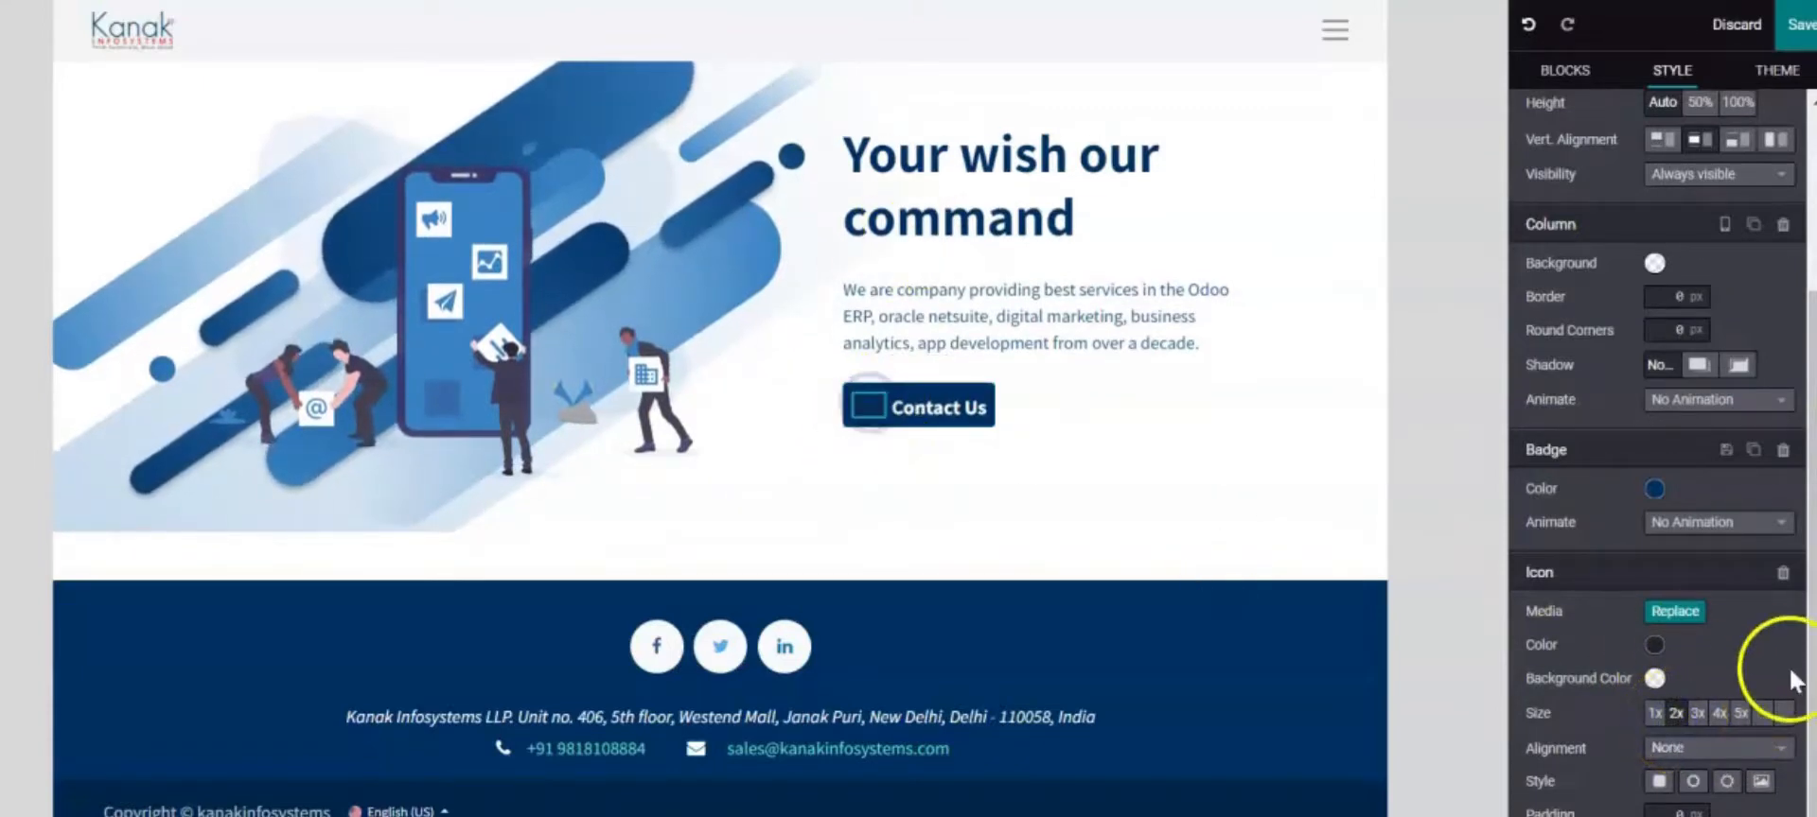
pyautogui.click(1654, 645)
pyautogui.click(1576, 759)
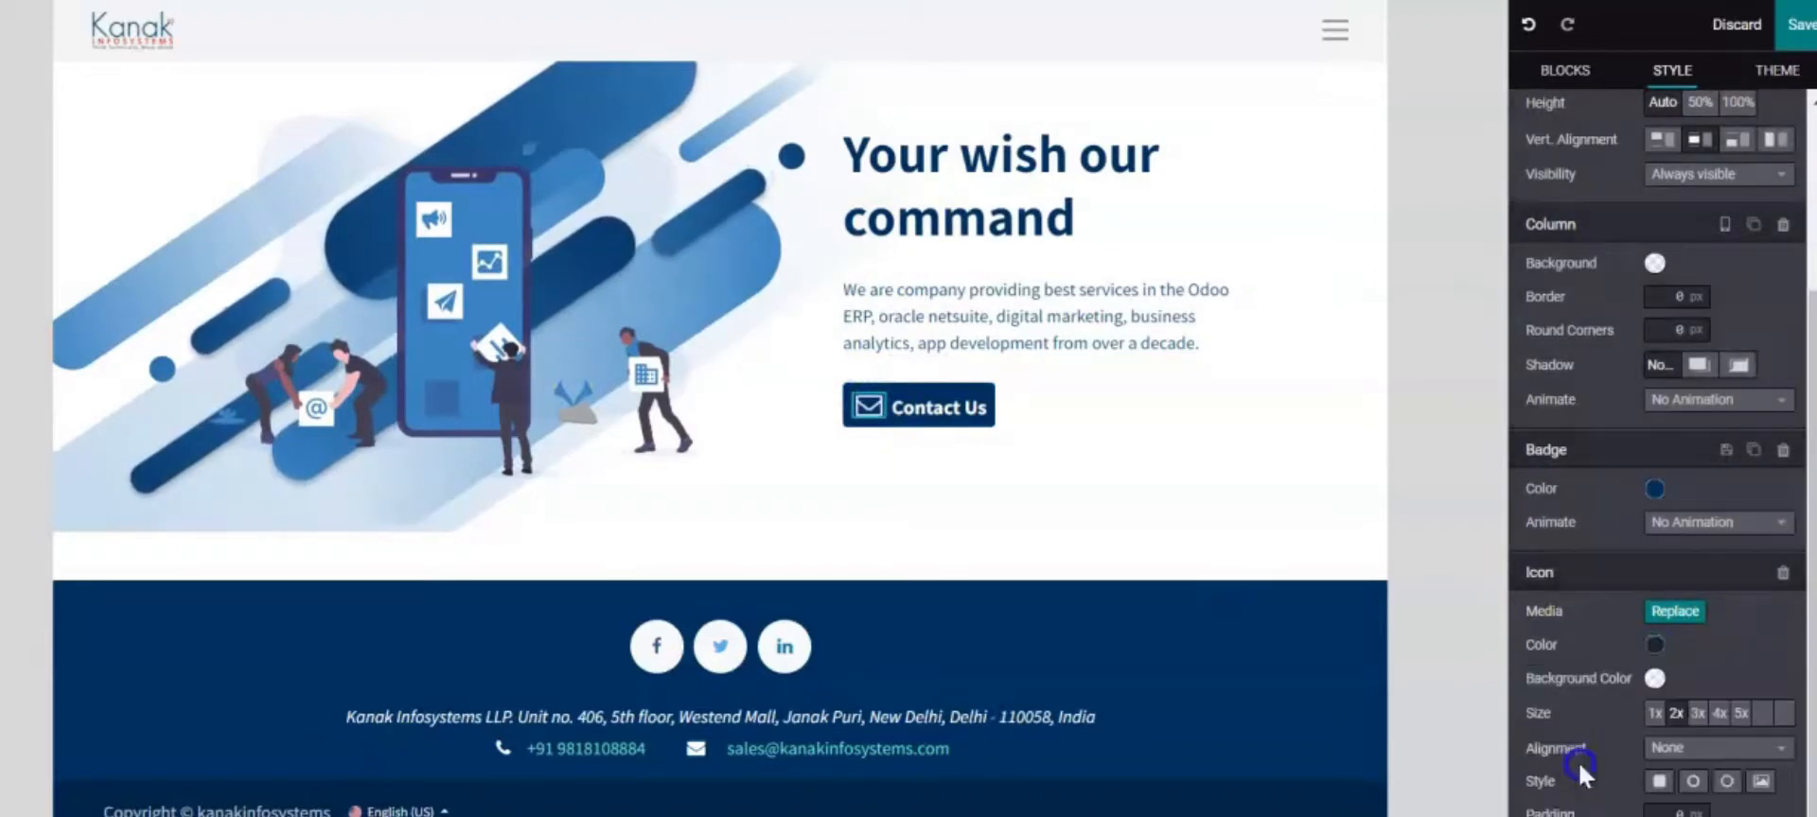
pyautogui.click(1463, 531)
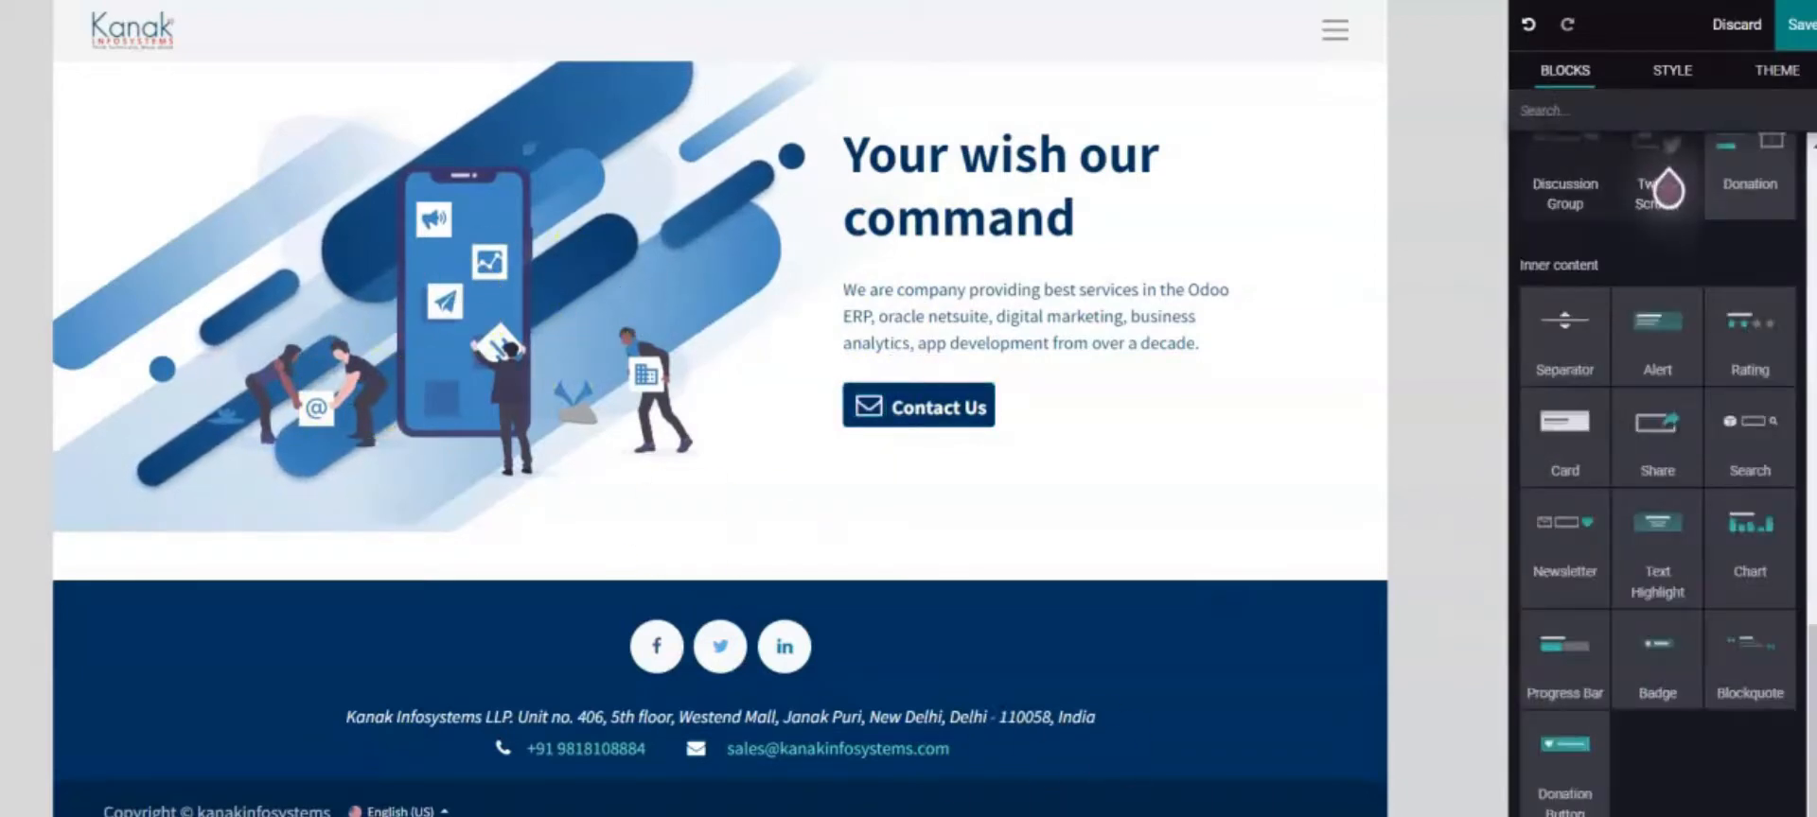
pyautogui.click(1338, 272)
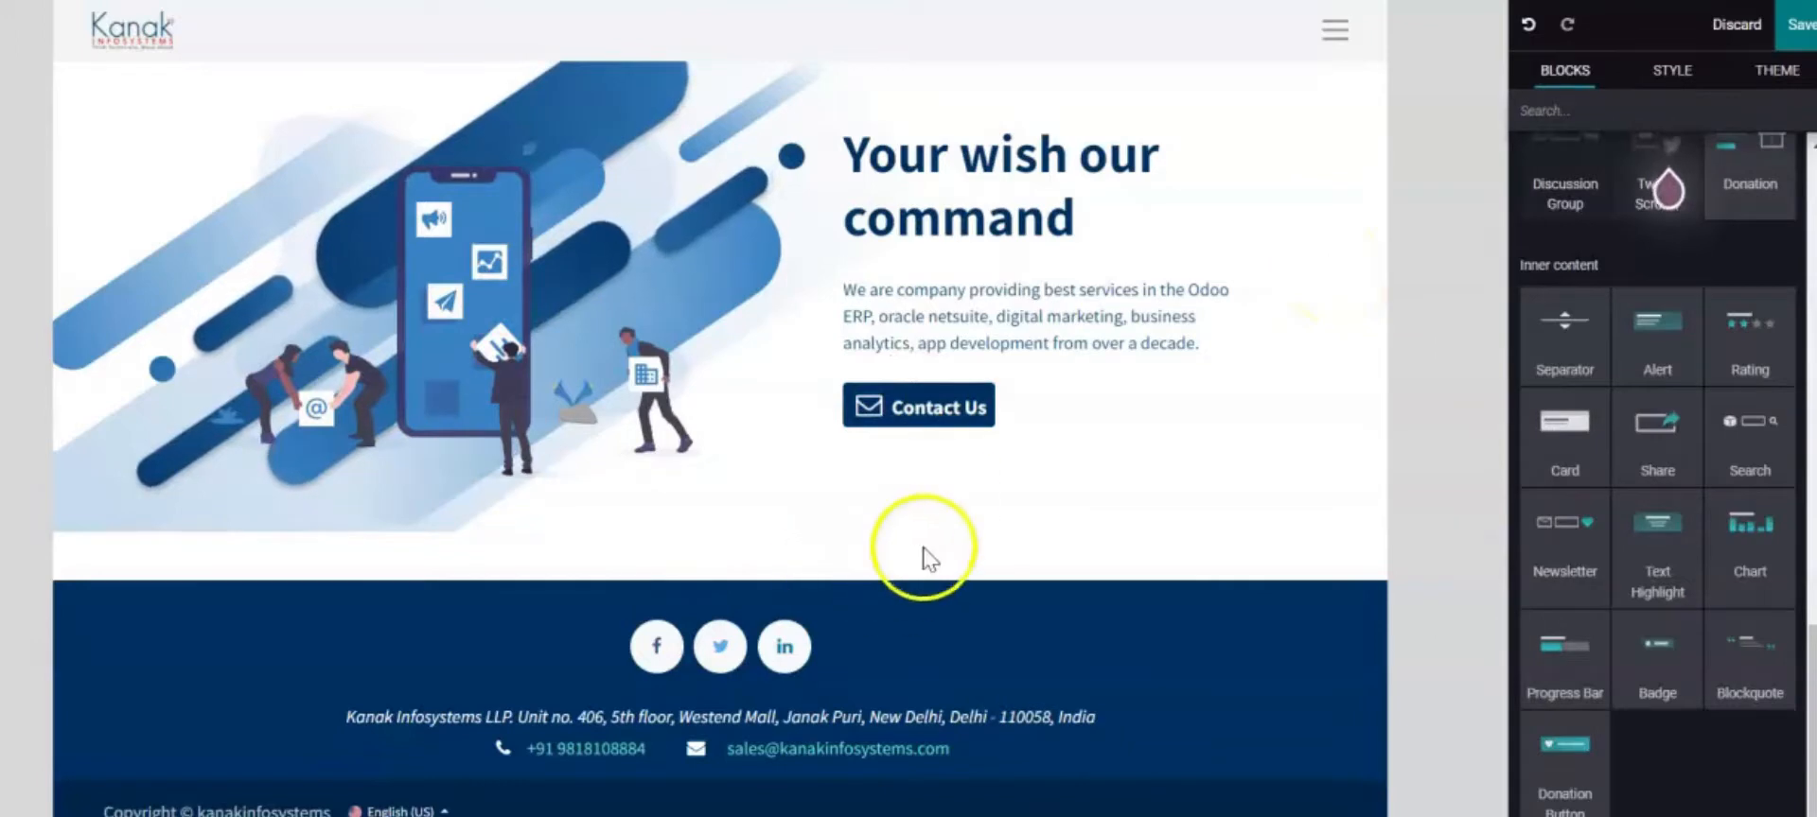
pyautogui.click(989, 406)
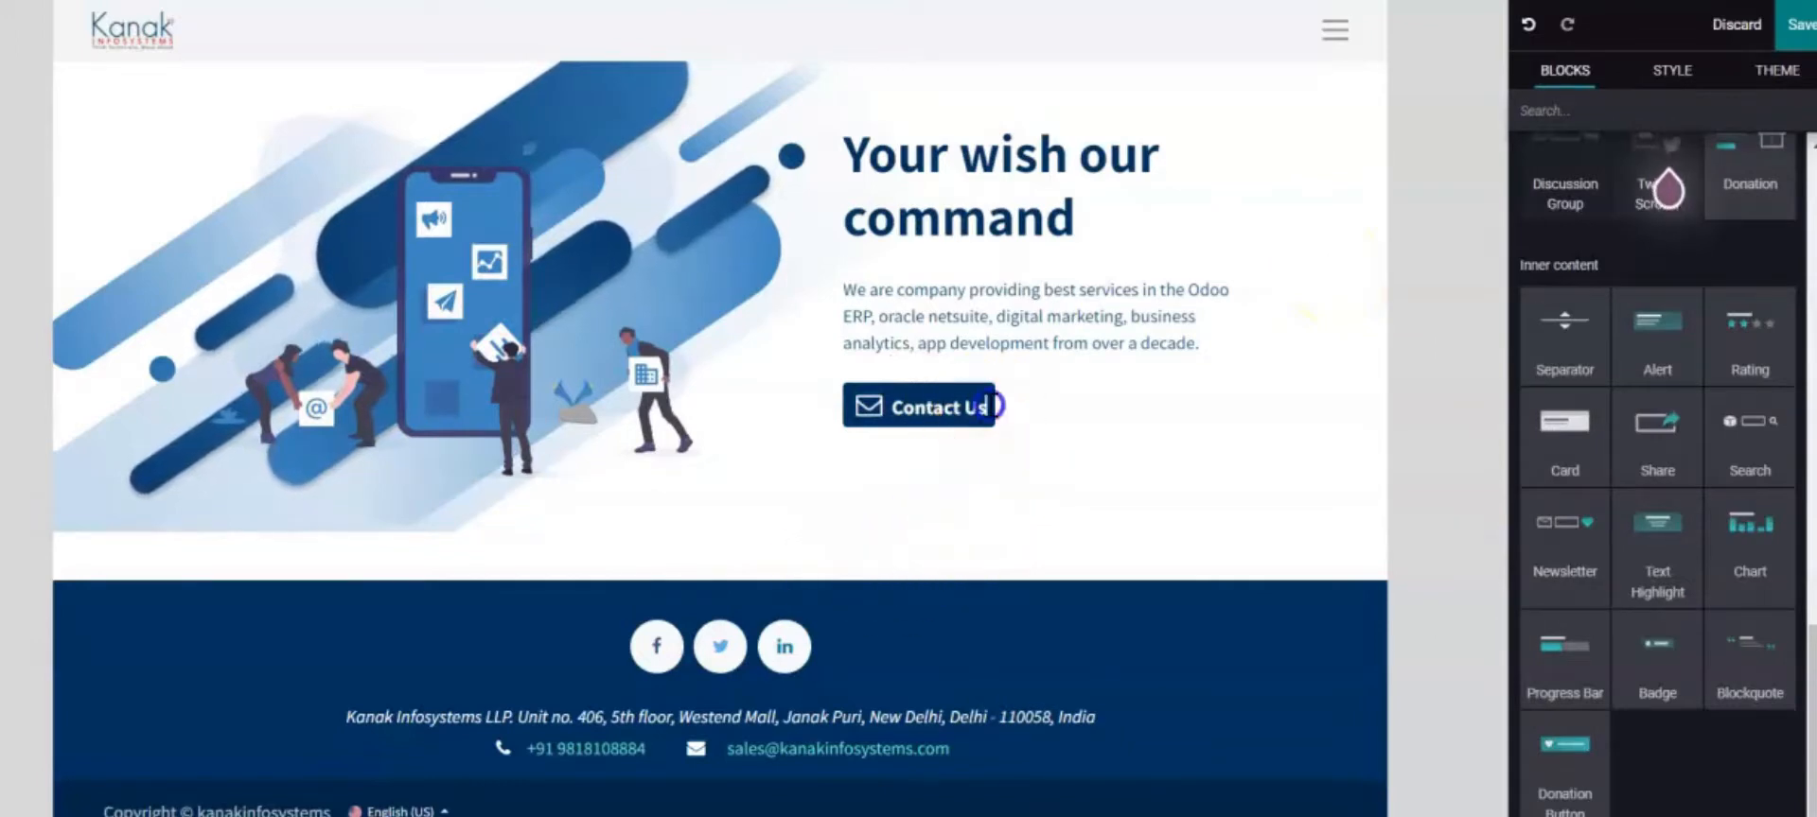
pyautogui.click(894, 404)
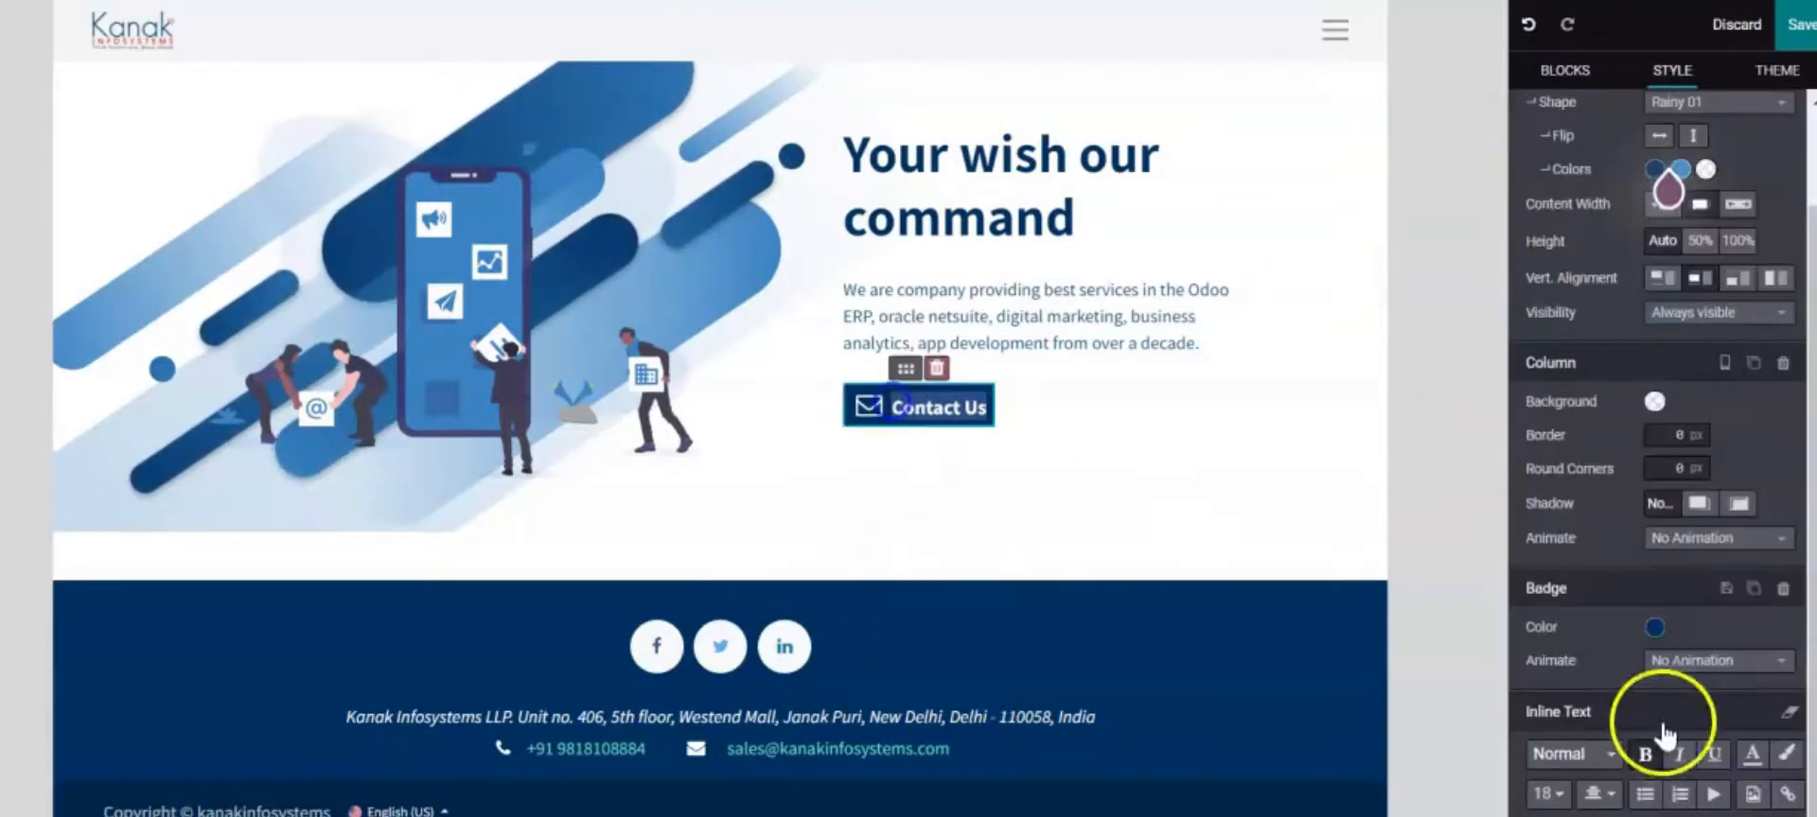
pyautogui.click(1785, 795)
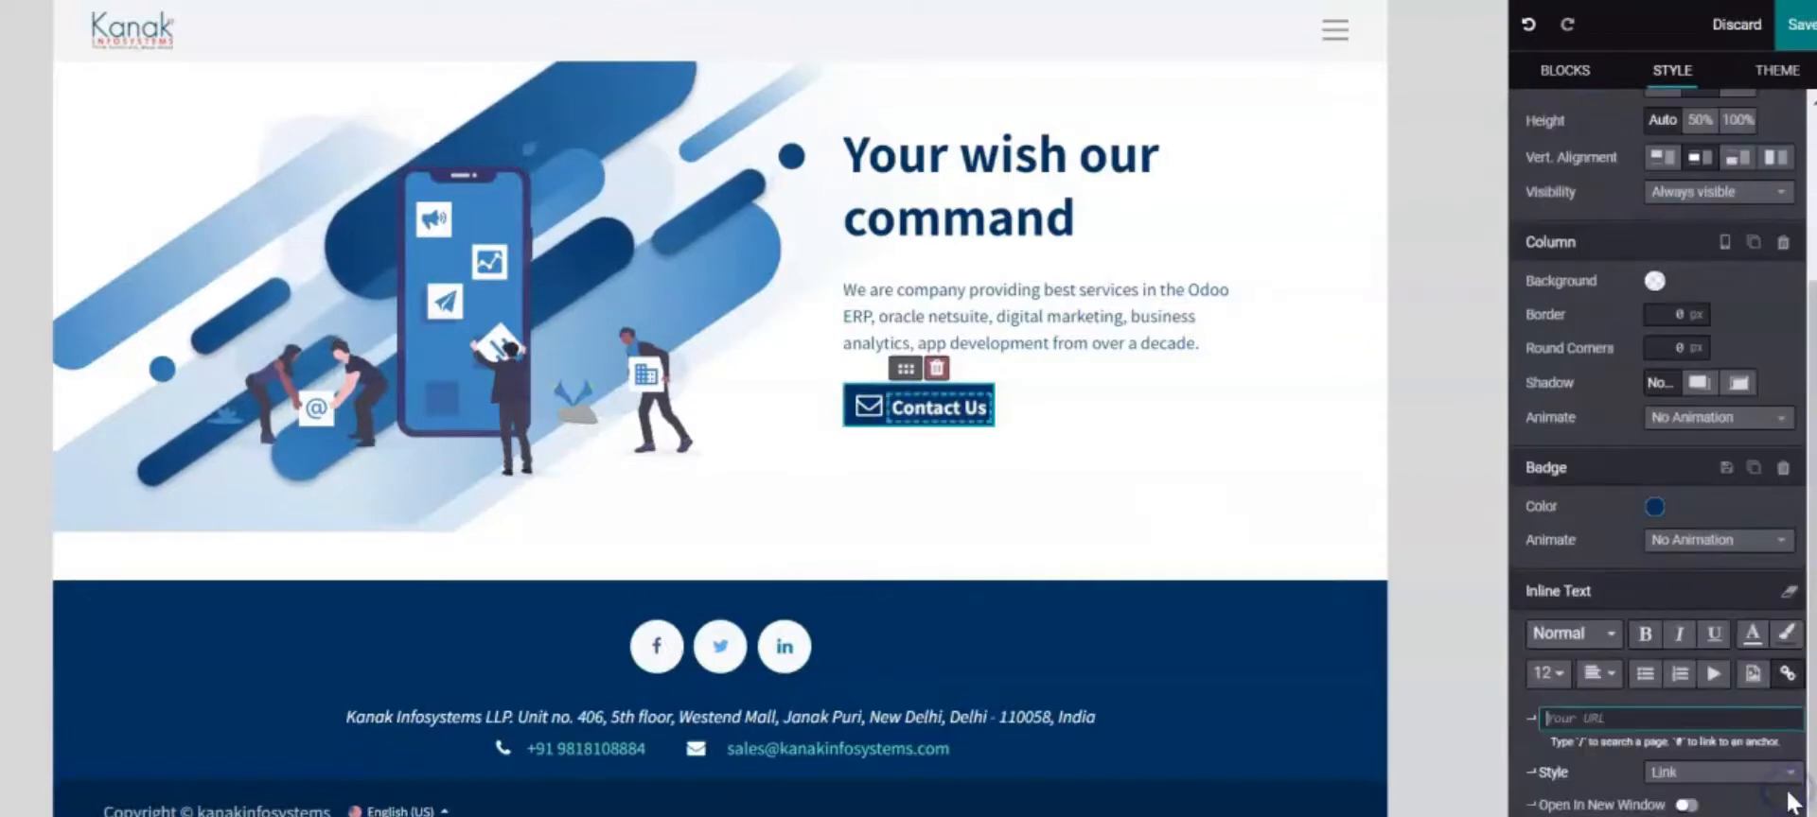
pyautogui.click(1593, 719)
pyautogui.write('www.kanakinfosystems.com/cont')
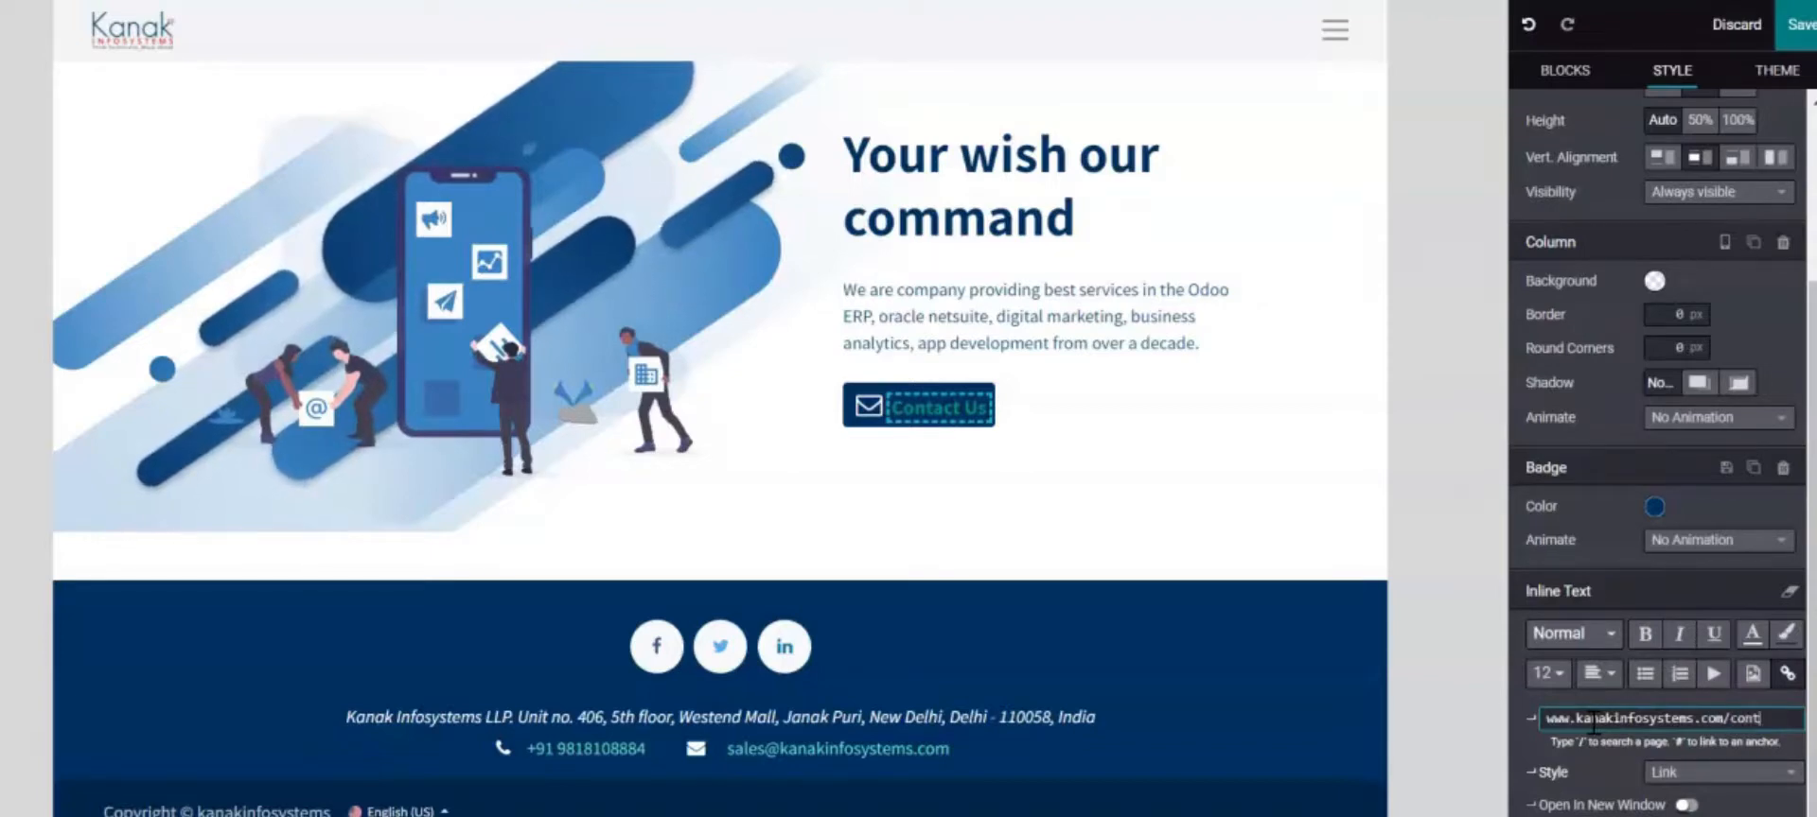
pyautogui.write('s')
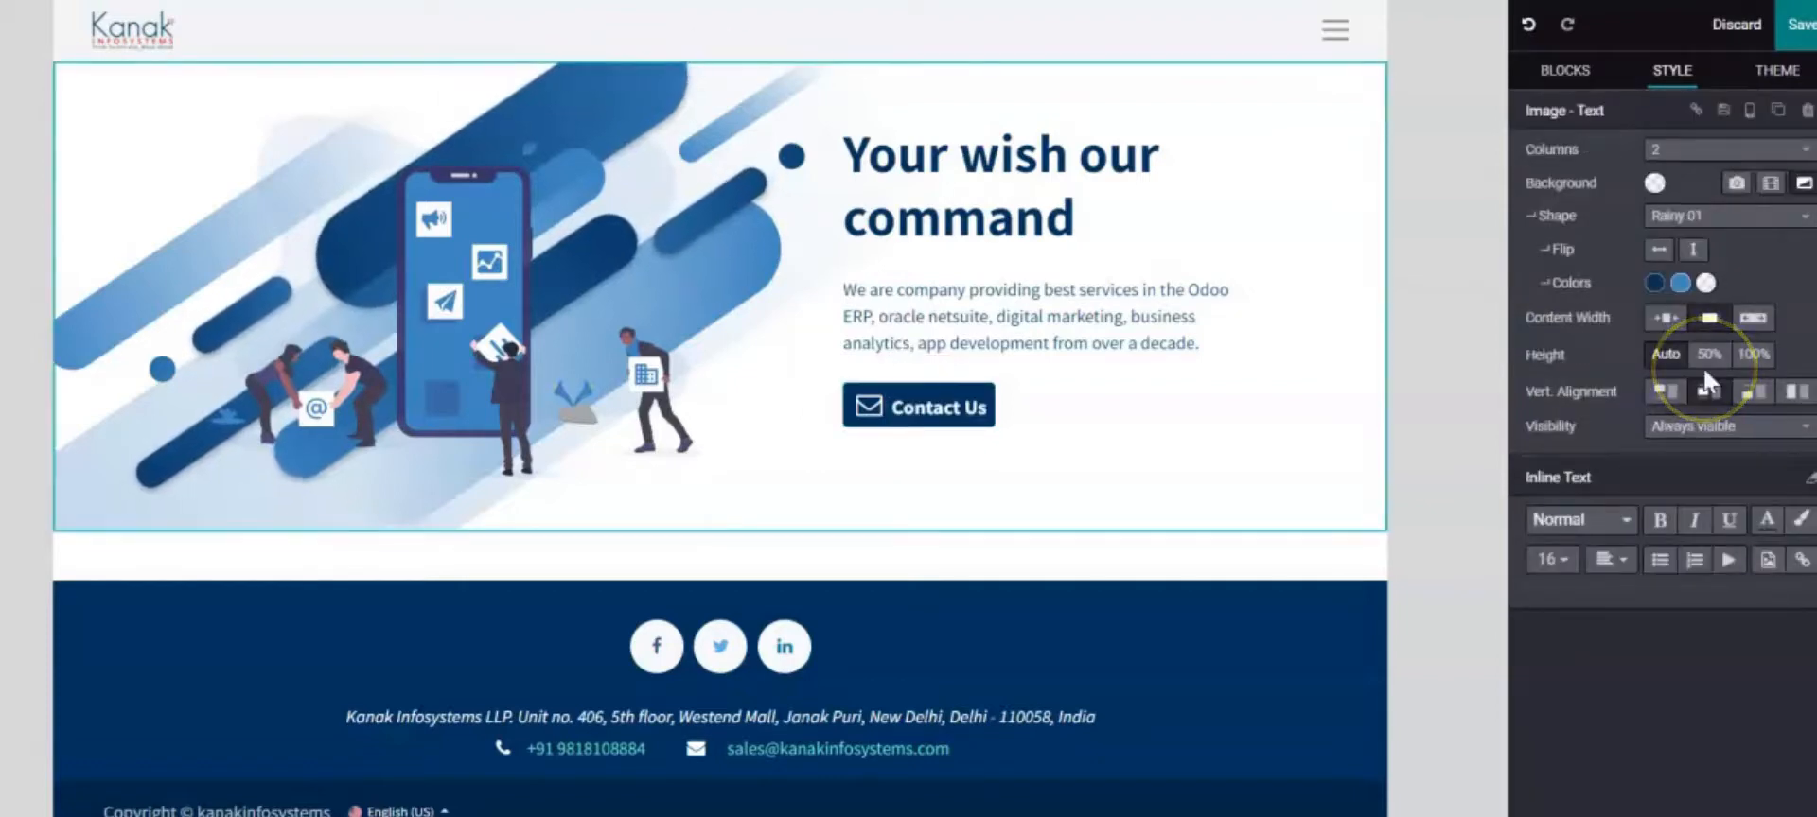
# Drop a Text - Image block below the hero and select the new section
pyautogui.click(1590, 92)
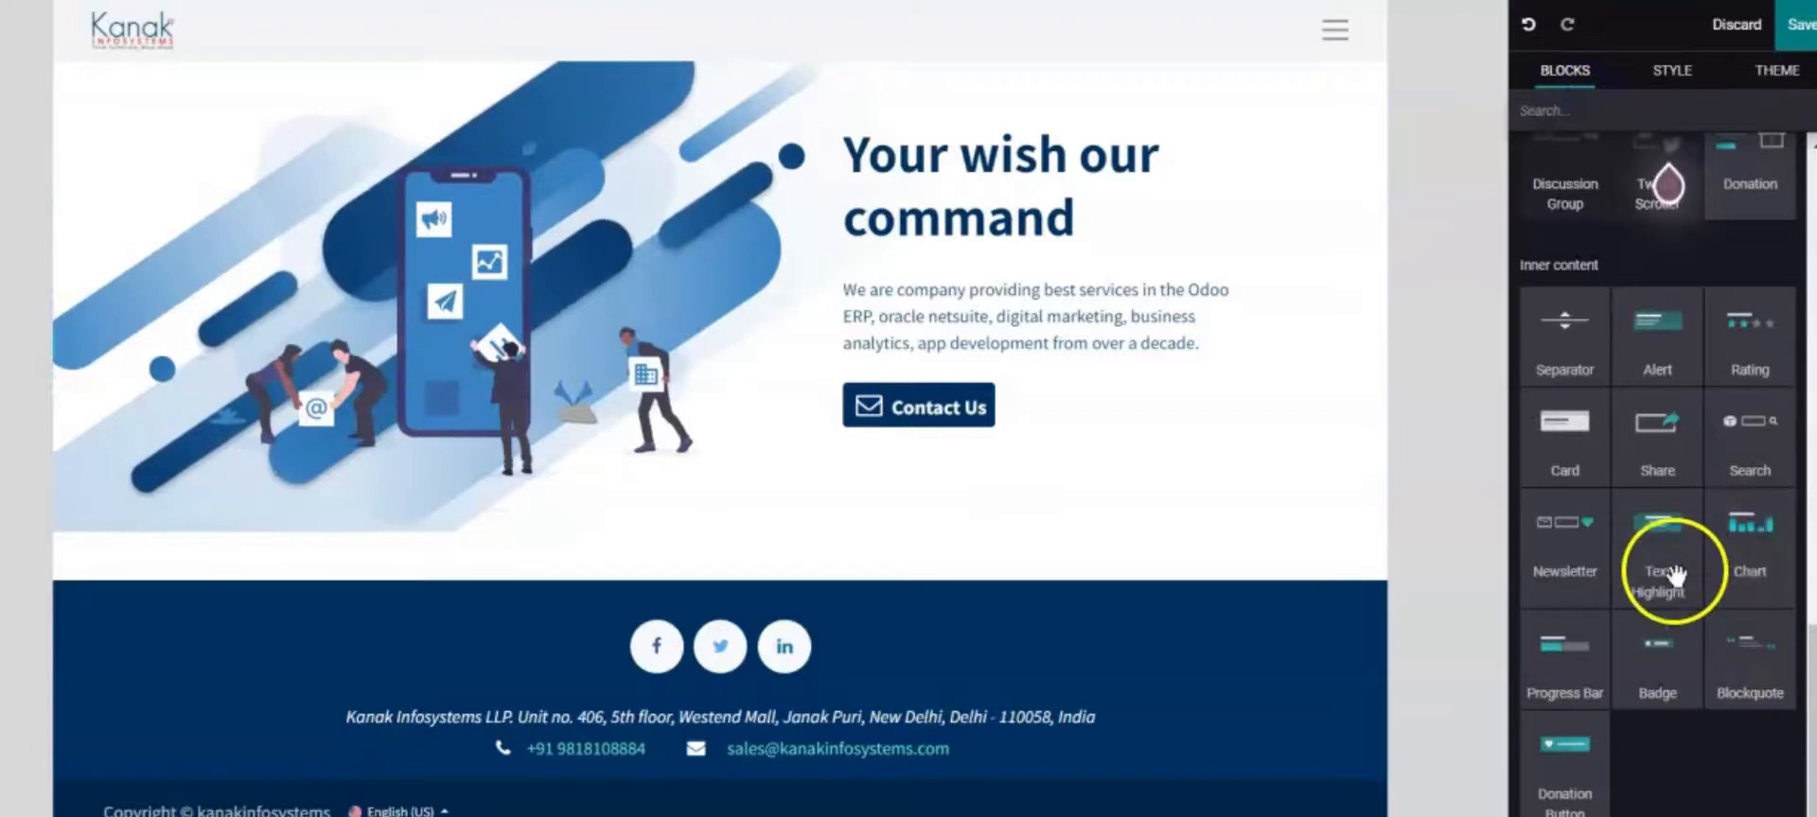
pyautogui.scroll(10, 1674, 574)
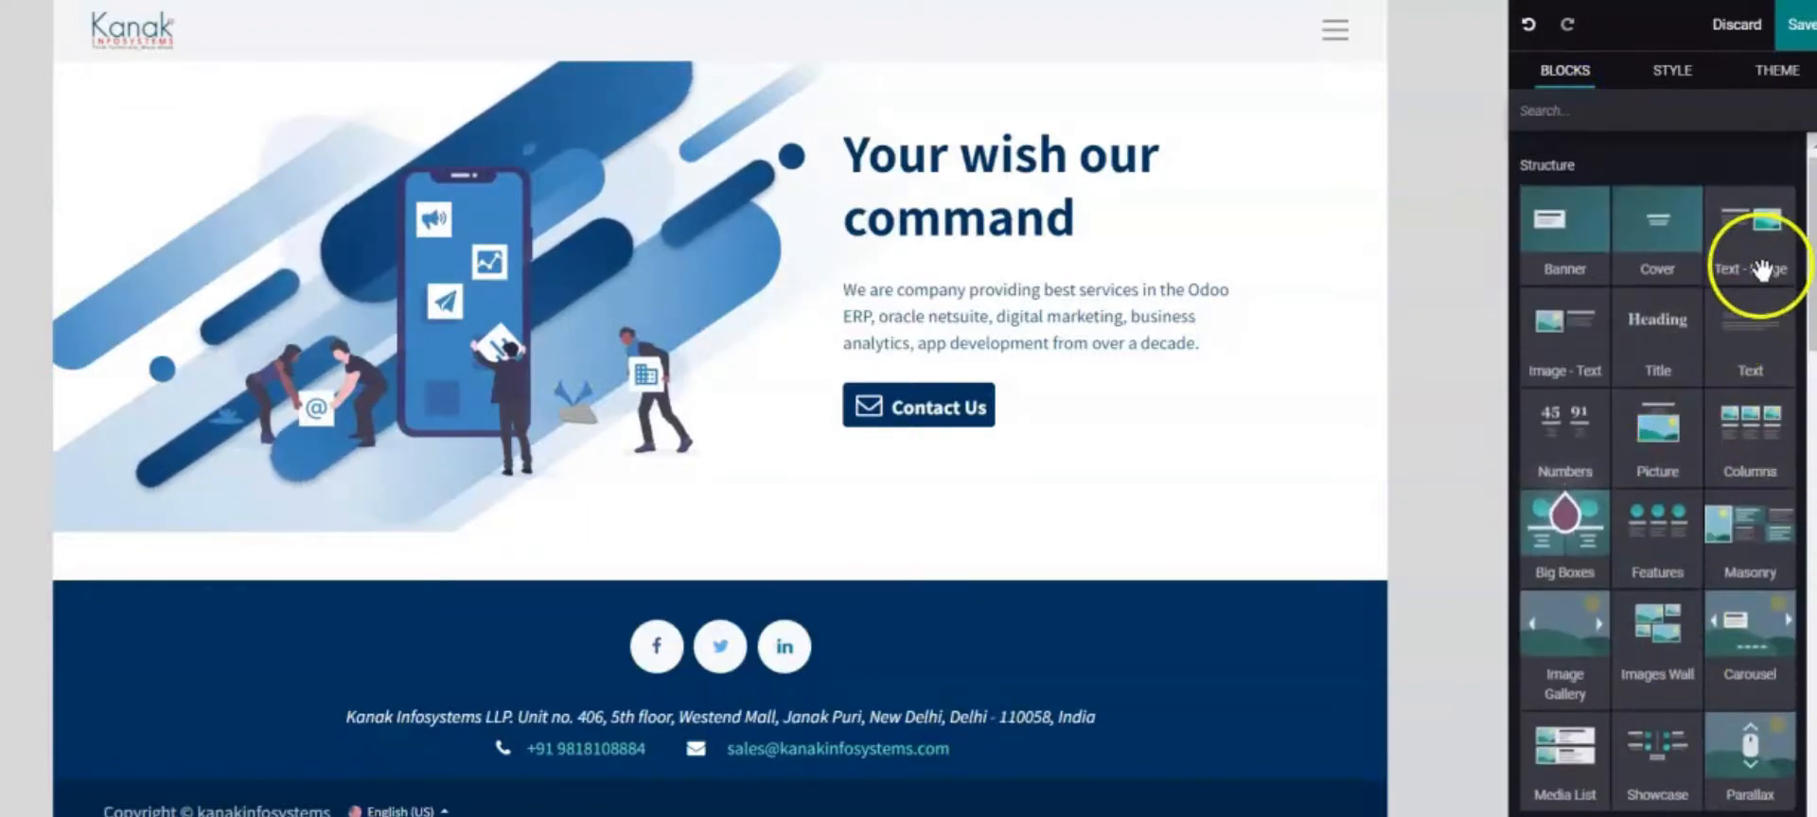
pyautogui.moveTo(1760, 270); pyautogui.dragTo(805, 598)
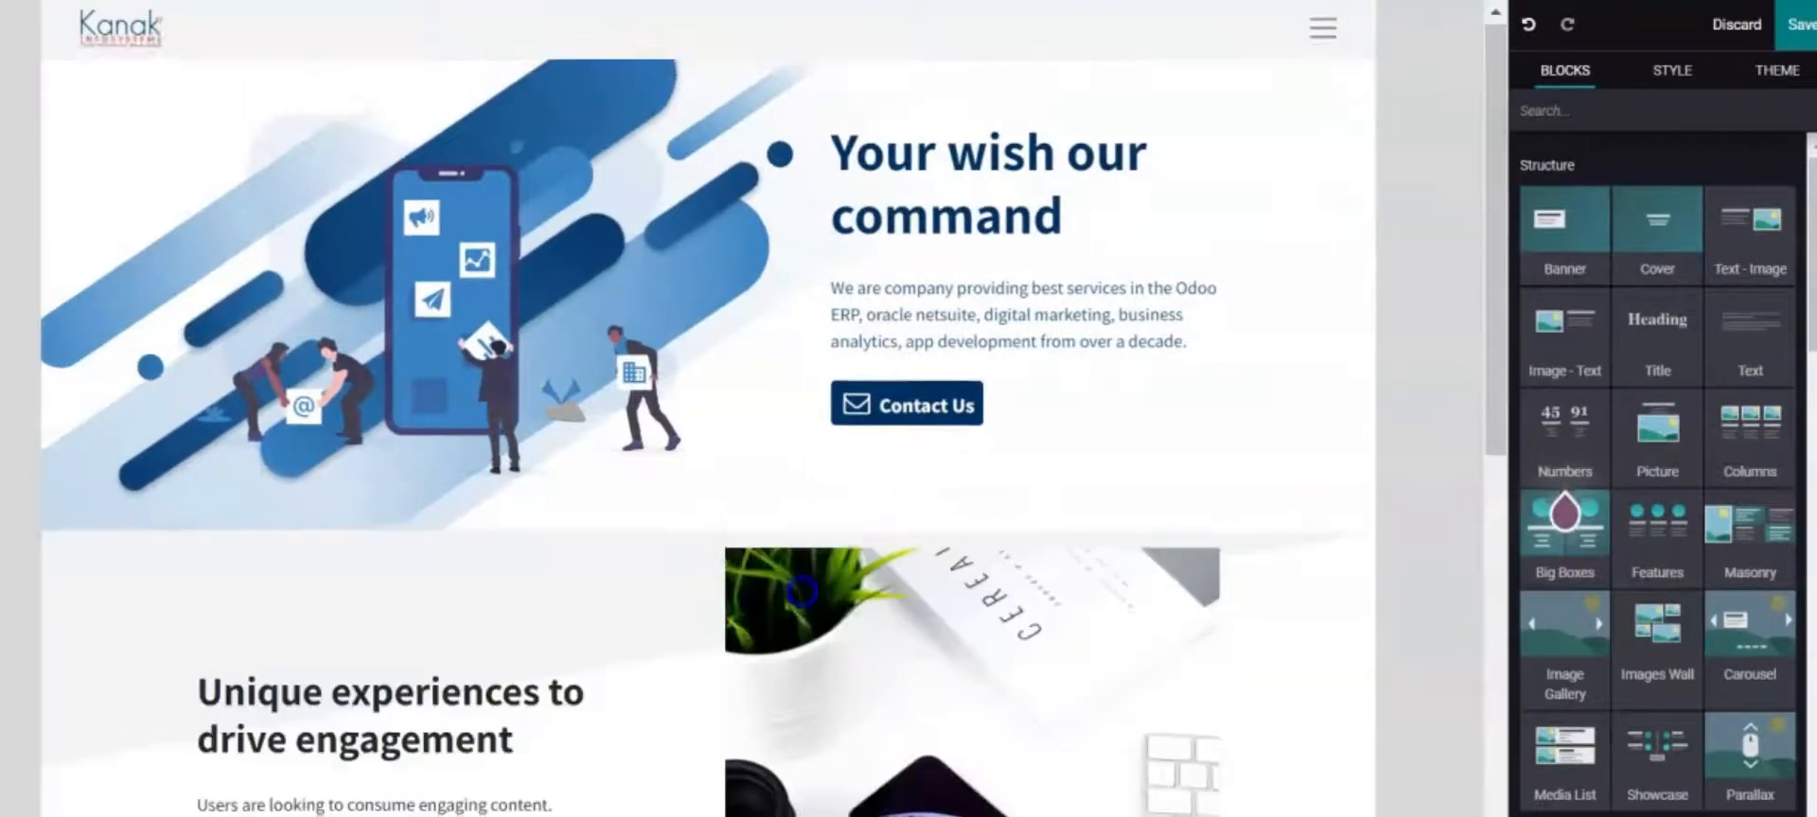
pyautogui.scroll(-5, 937, 505)
pyautogui.scroll(4, 1030, 543)
pyautogui.scroll(-3, 769, 446)
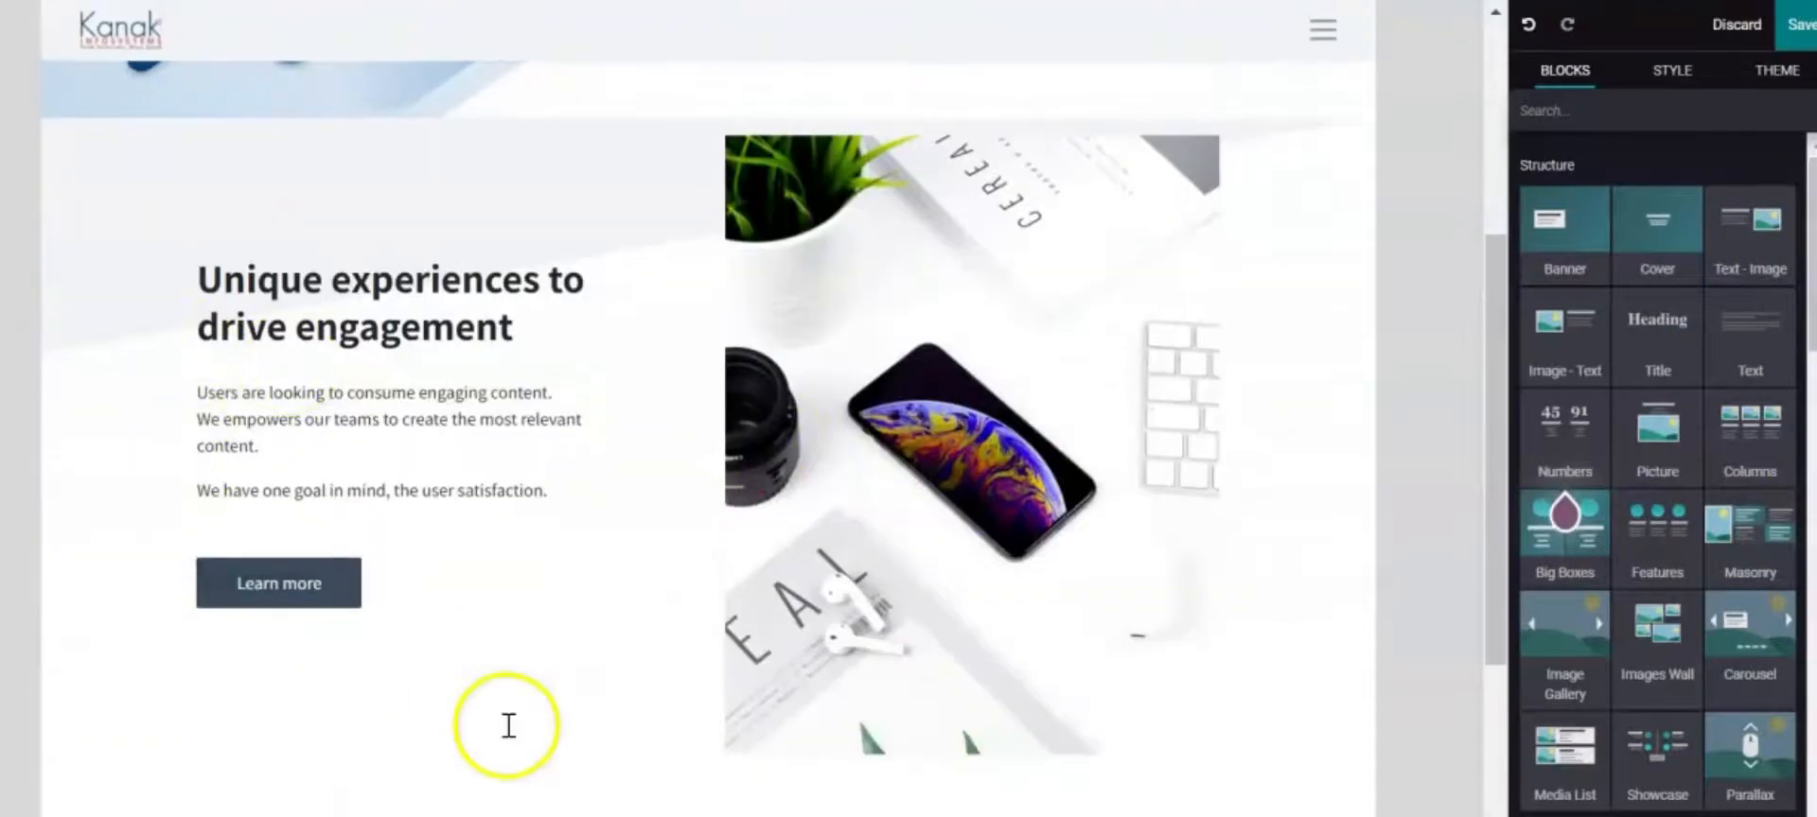
pyautogui.click(509, 728)
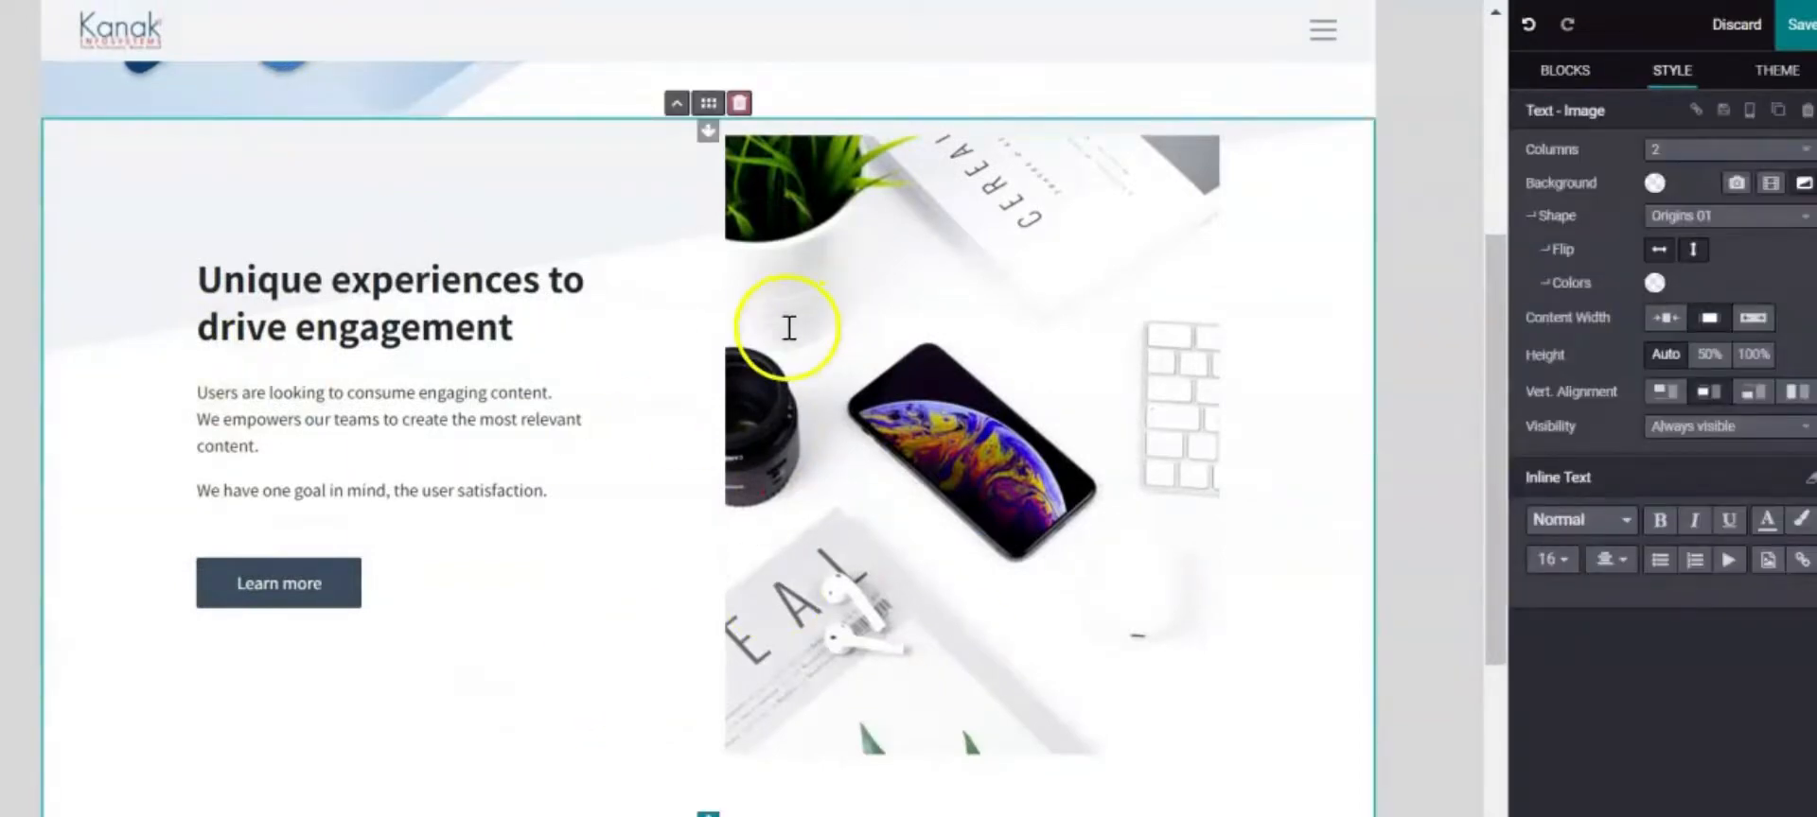
# Apply the Origins 05 shape to the section, with a dark teal second colour
pyautogui.click(1785, 221)
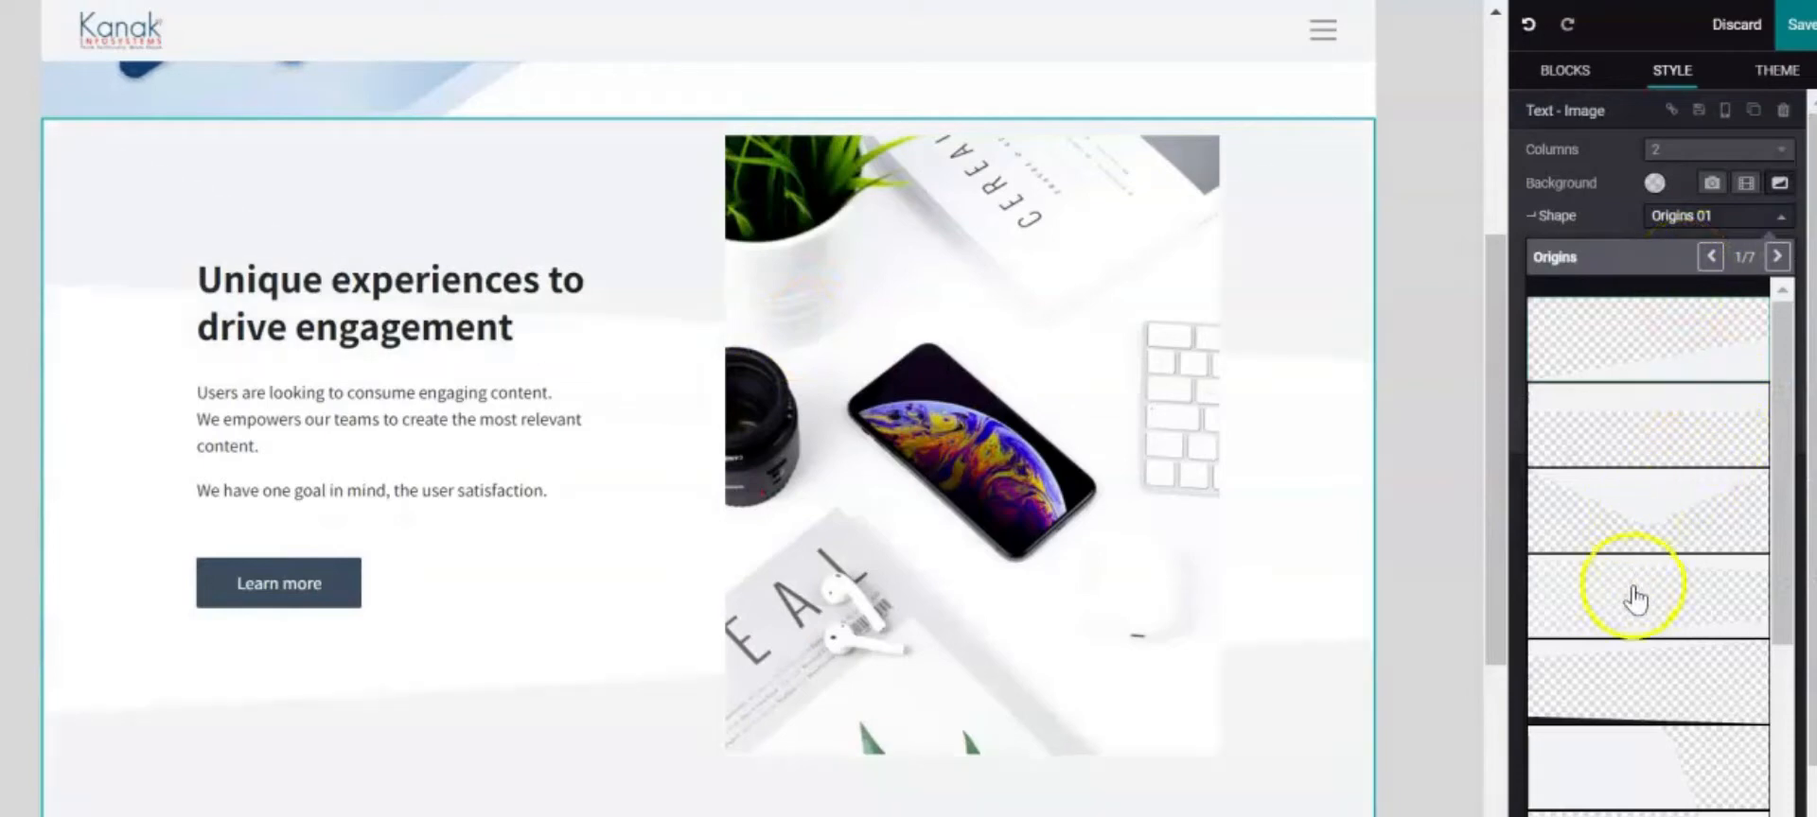
pyautogui.click(1644, 670)
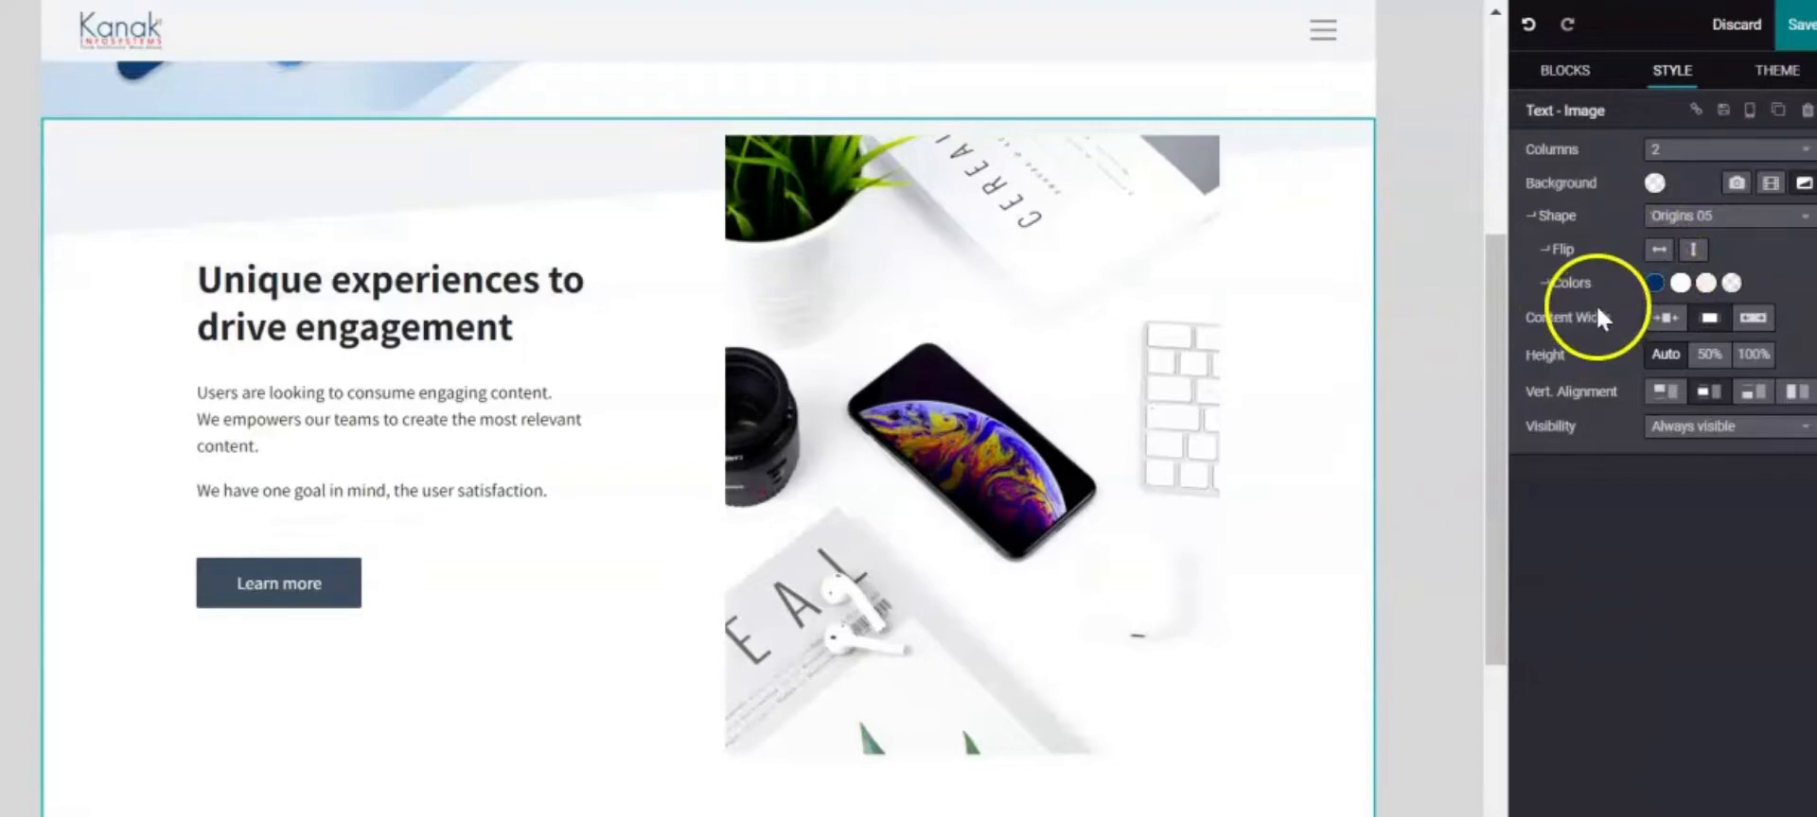
pyautogui.click(1654, 282)
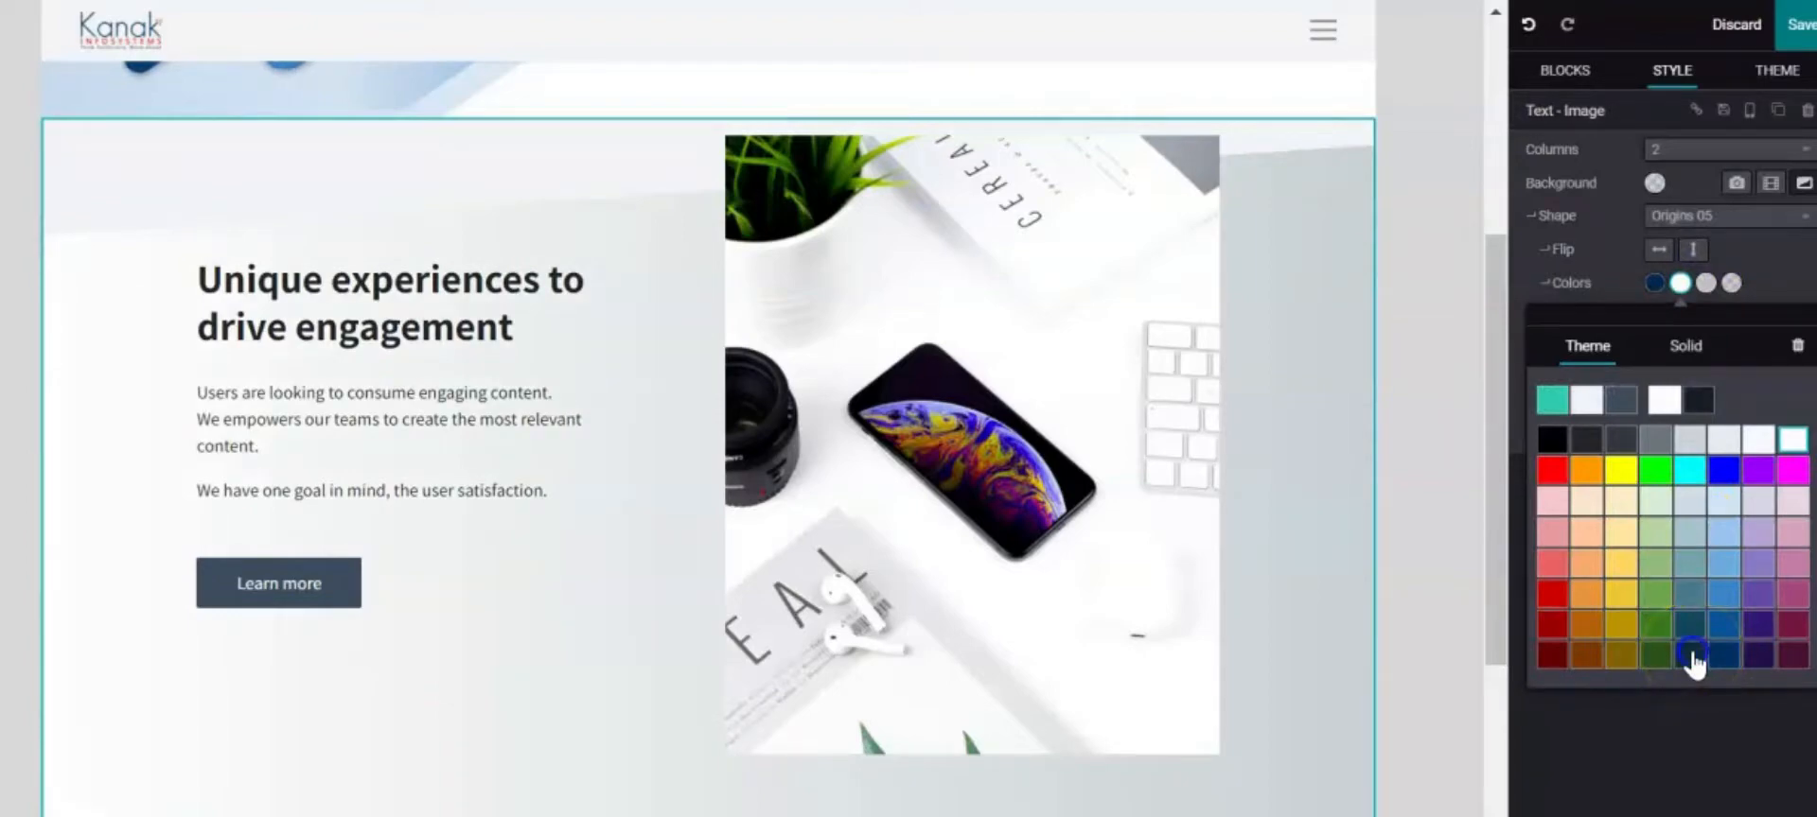
pyautogui.click(1691, 652)
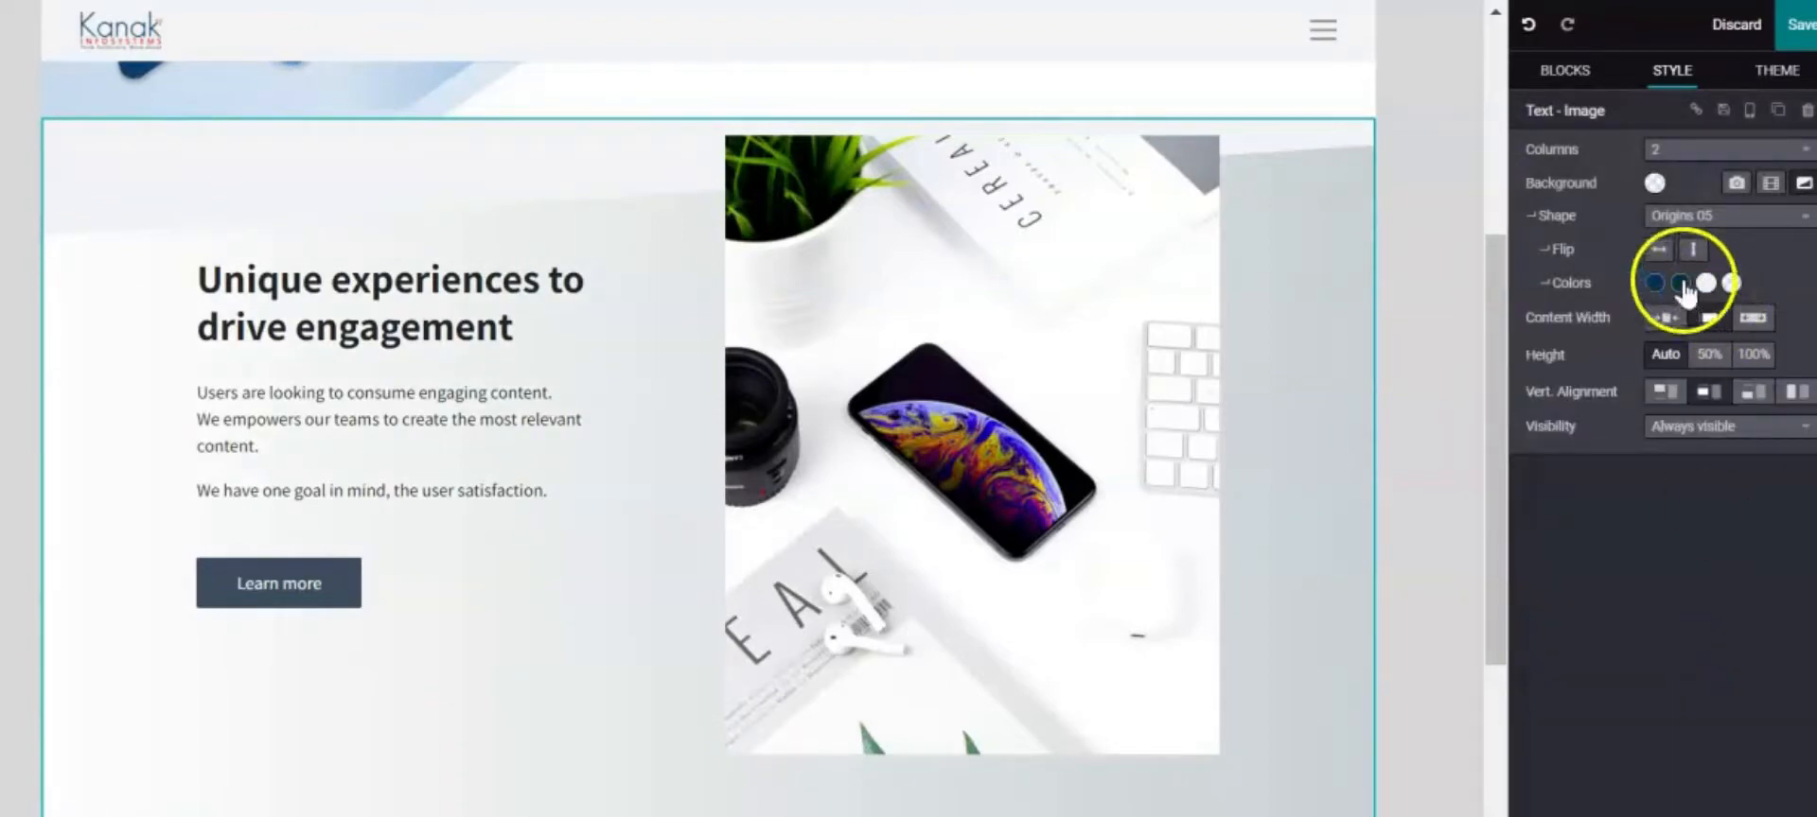
# Set the section background to solid dark blue
pyautogui.click(1654, 183)
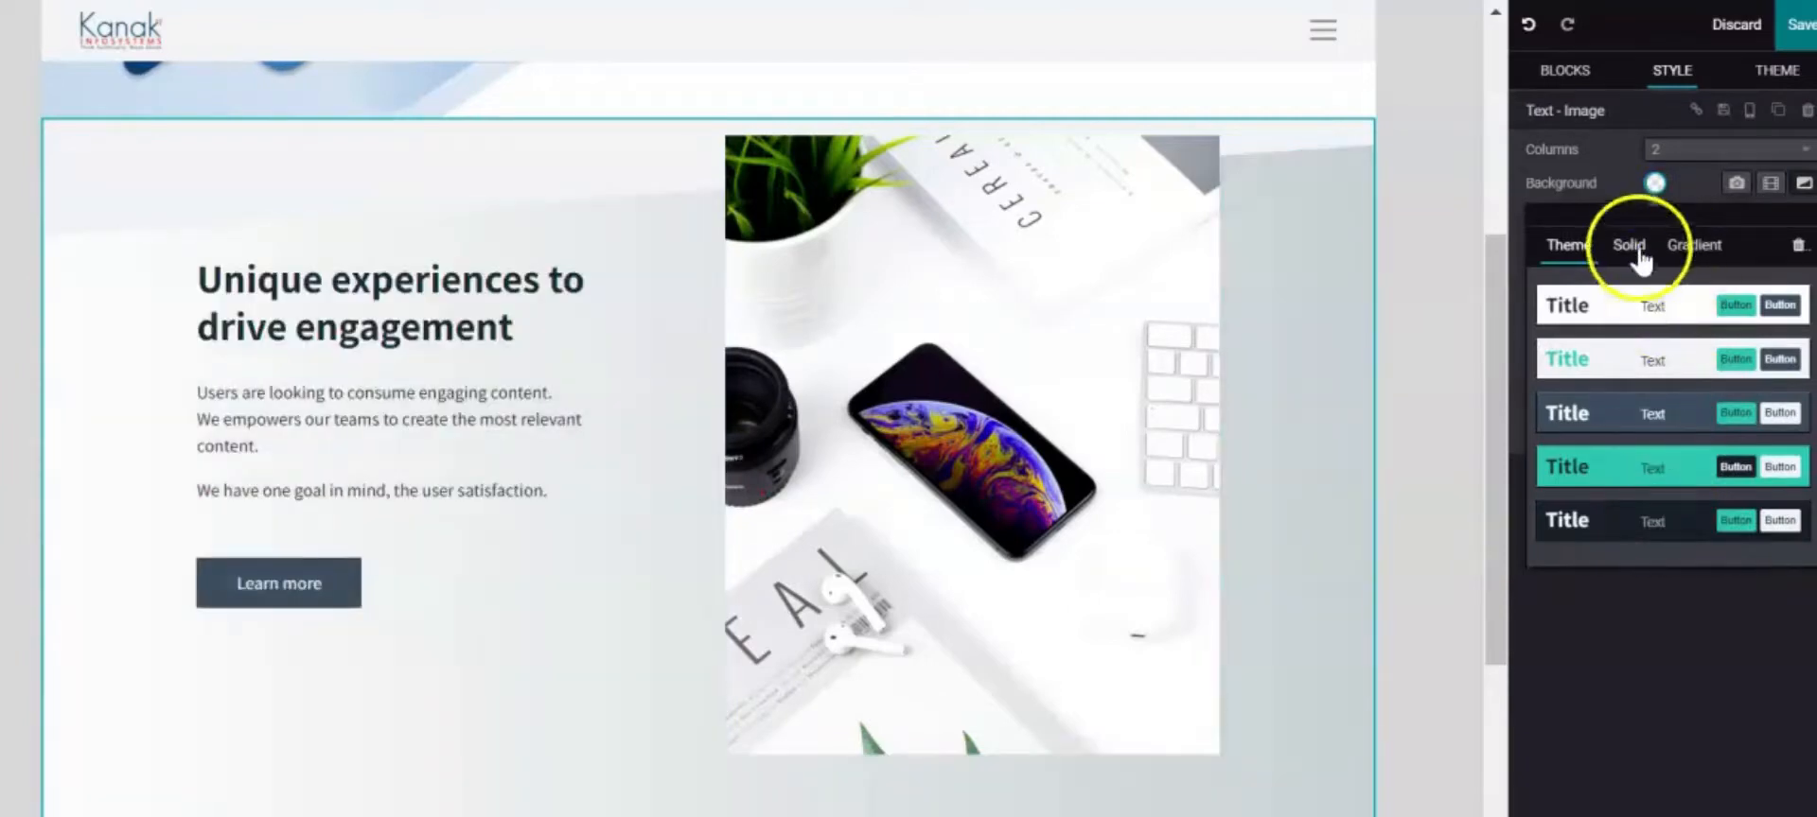
pyautogui.click(1628, 244)
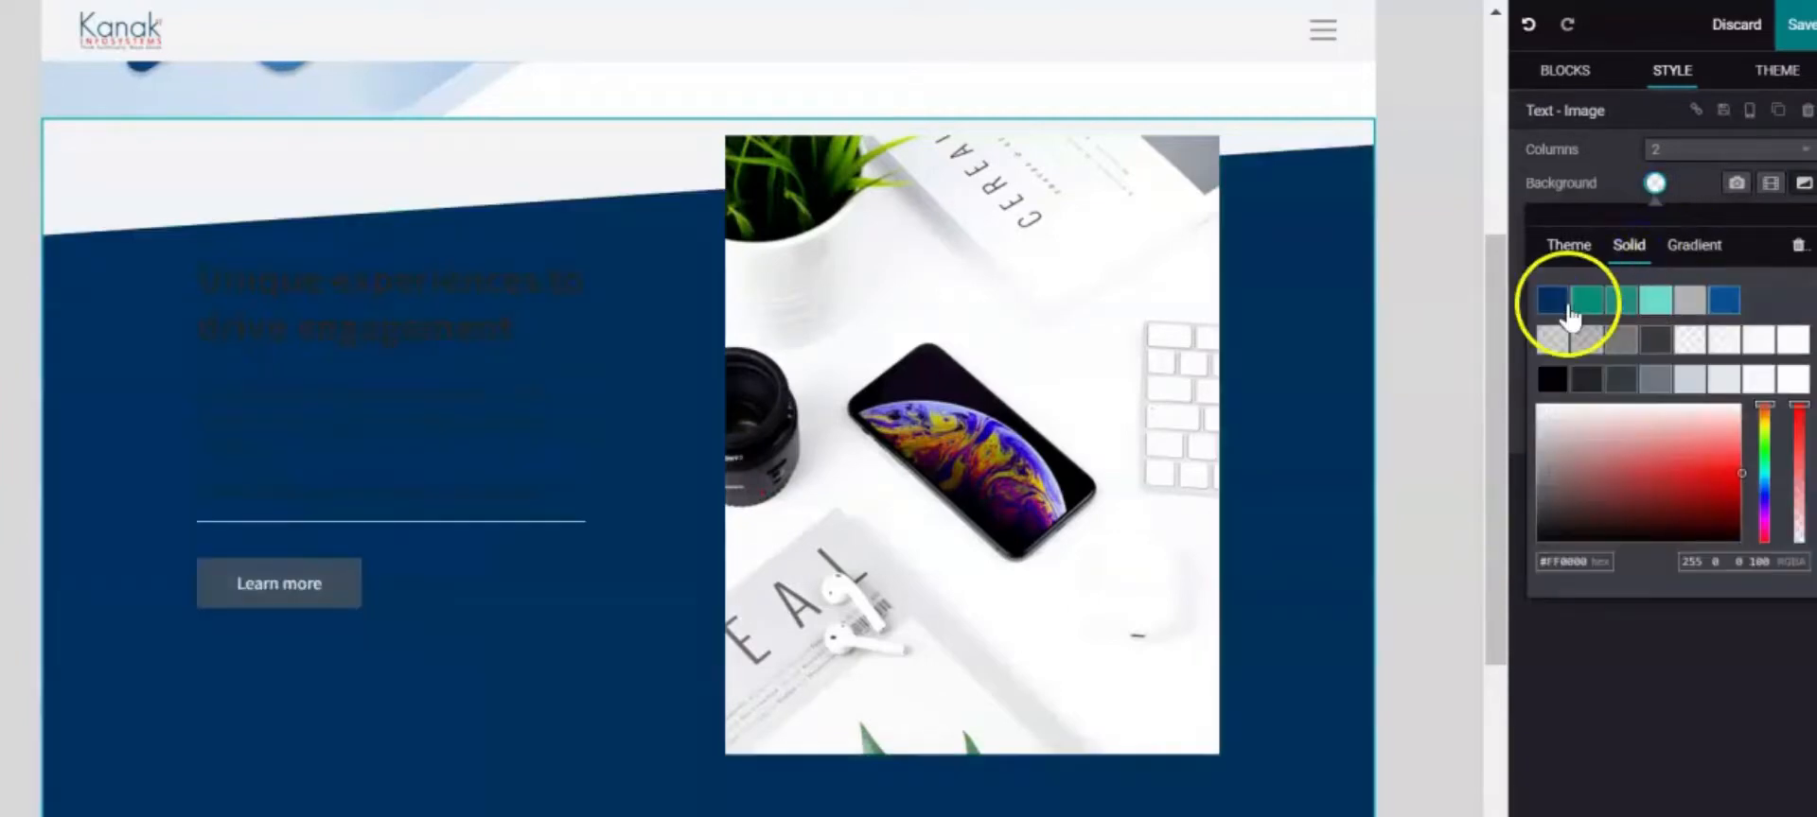
pyautogui.click(1565, 302)
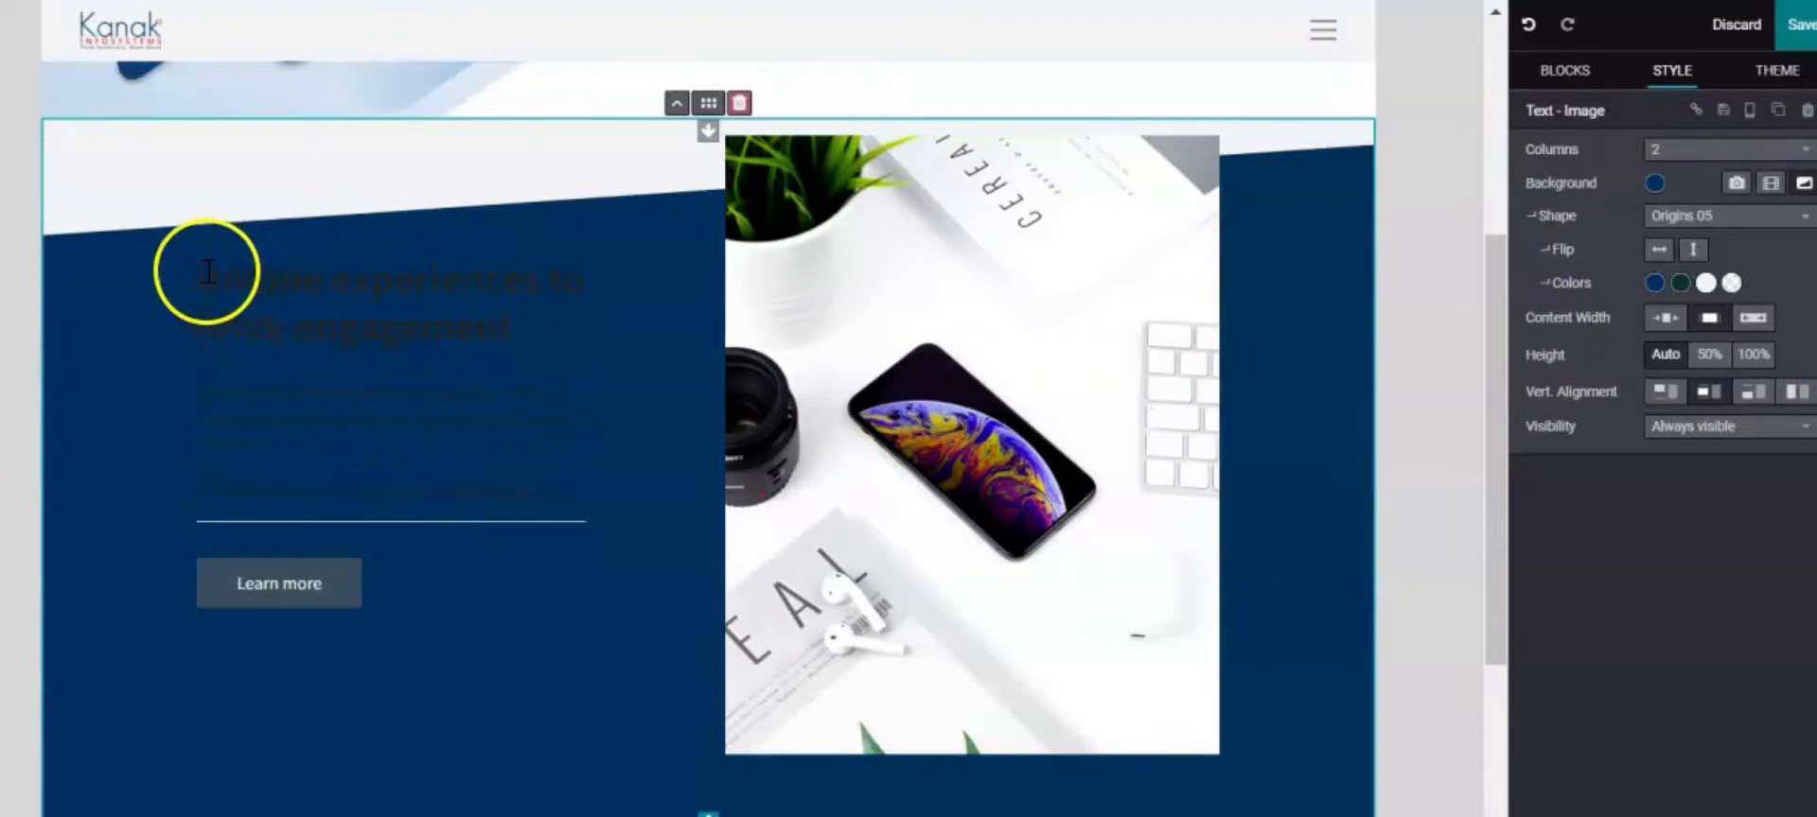
pyautogui.click(845, 278)
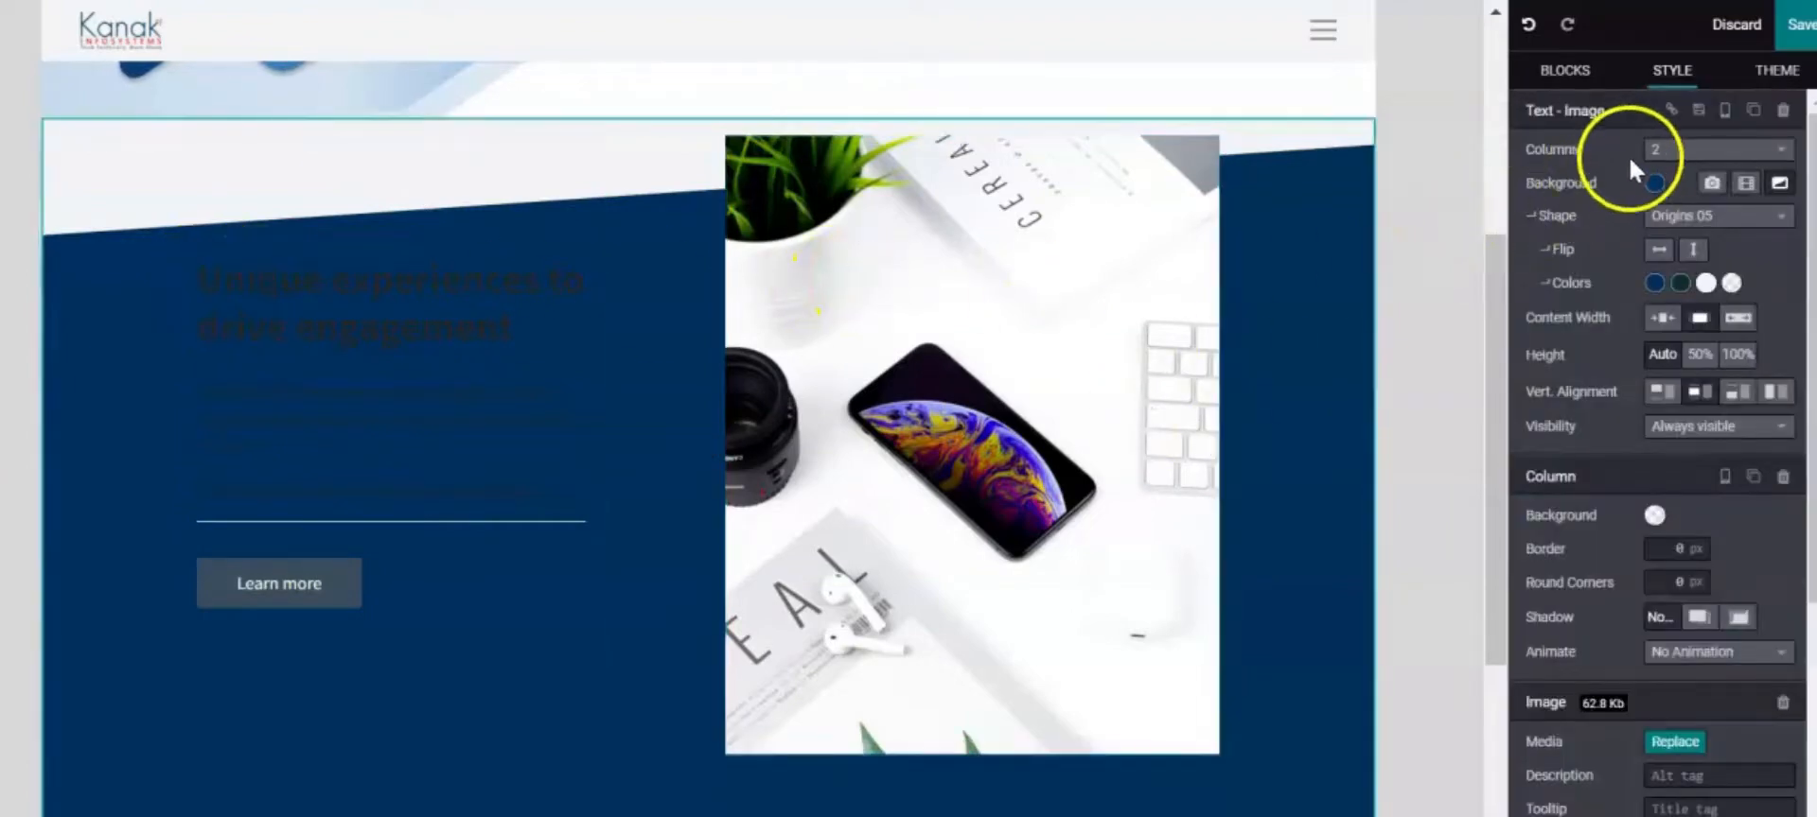
# Replace the phone photo with the notebook-and-pen picture from the media library
pyautogui.scroll(-4, 1725, 647)
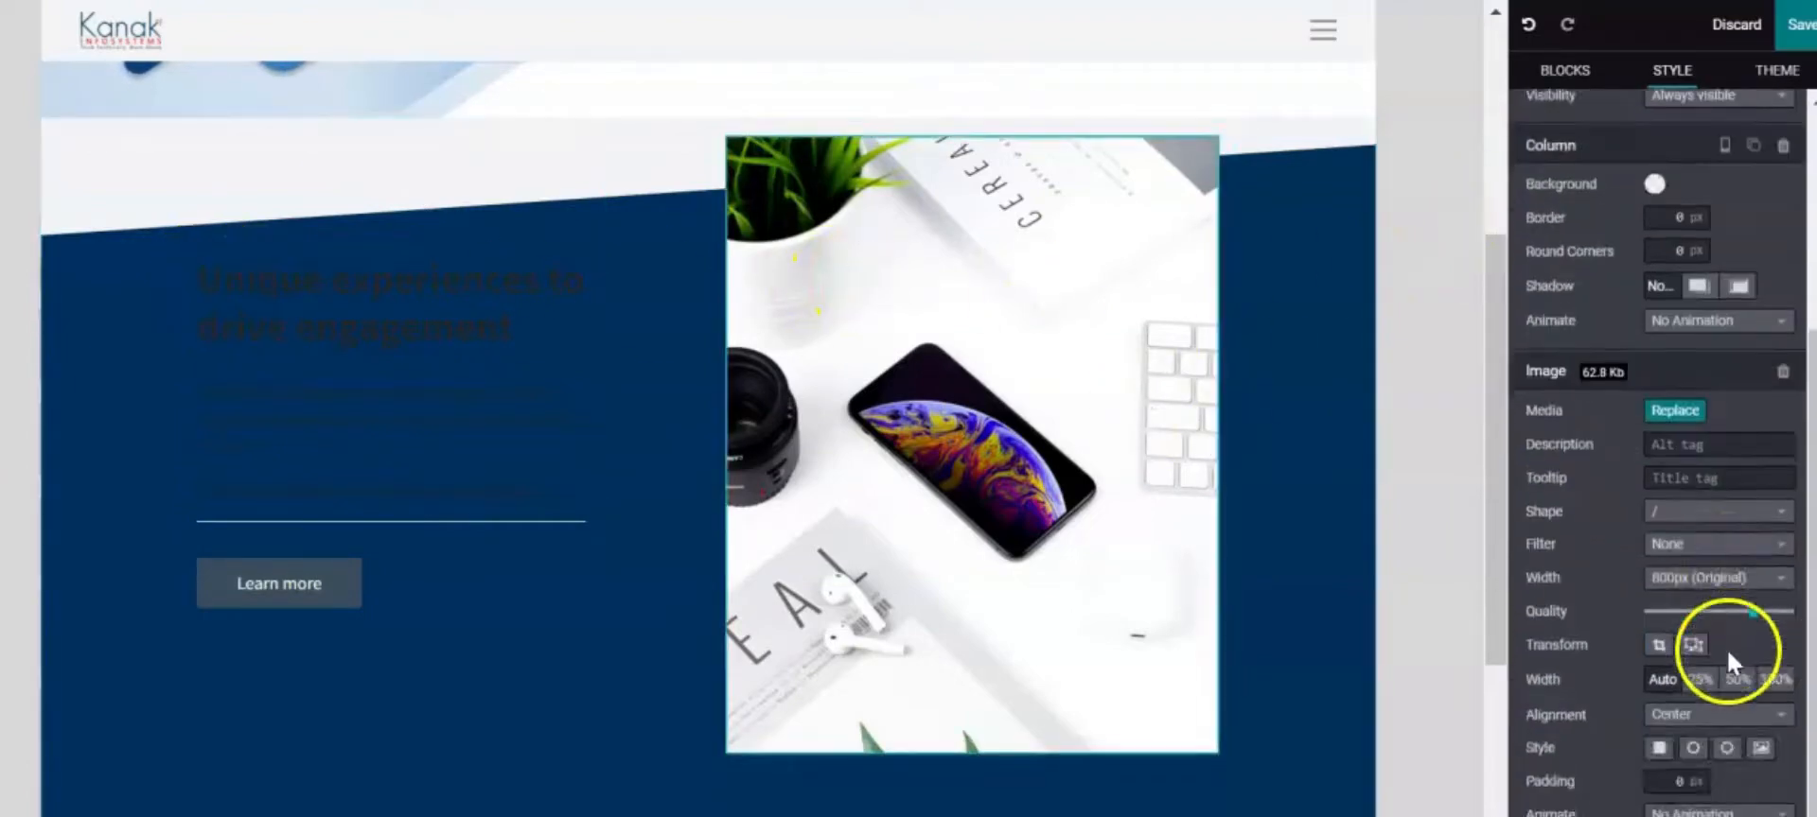
pyautogui.click(1671, 410)
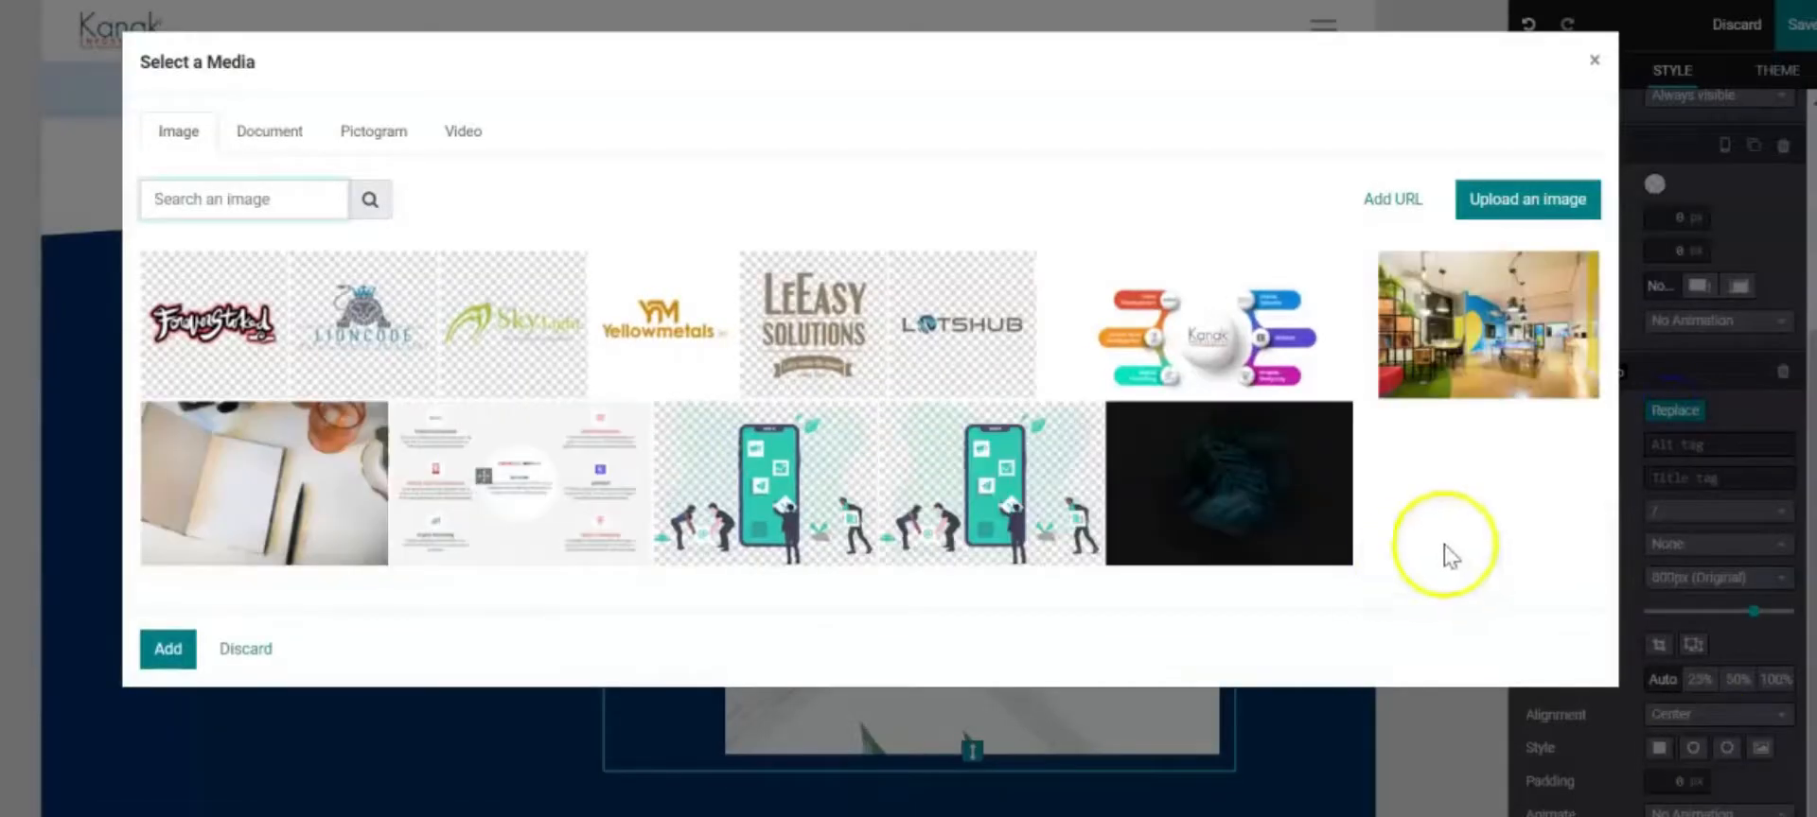
pyautogui.click(241, 482)
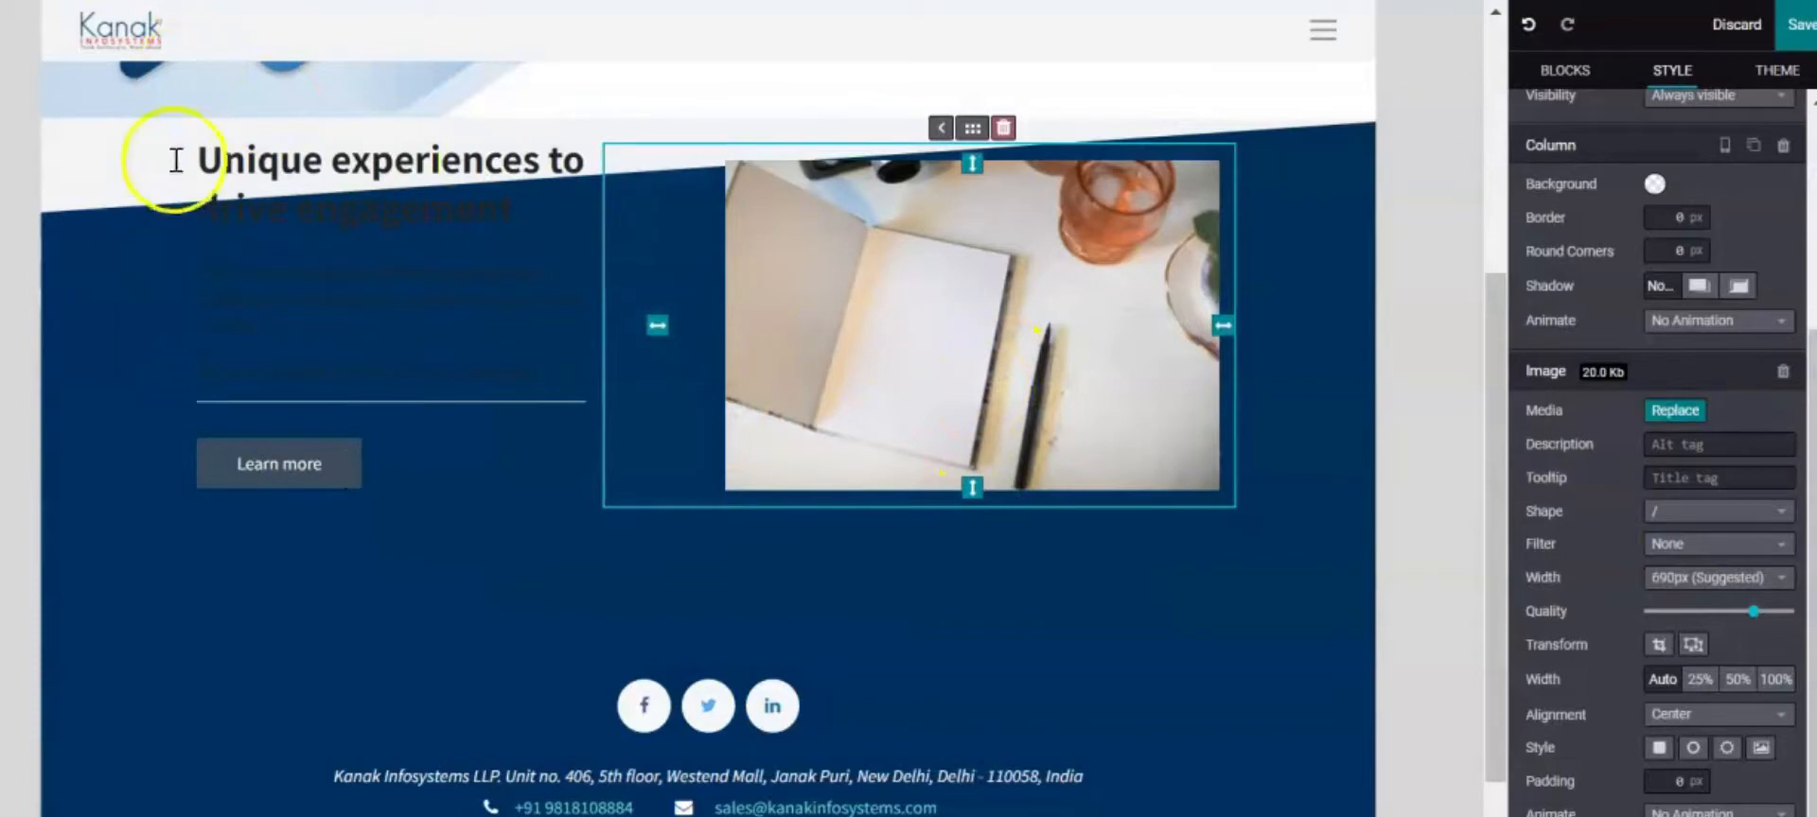
# Retitle the heading 'About us' and paste the team description over the placeholder paragraphs
pyautogui.moveTo(289, 165); pyautogui.dragTo(488, 250)
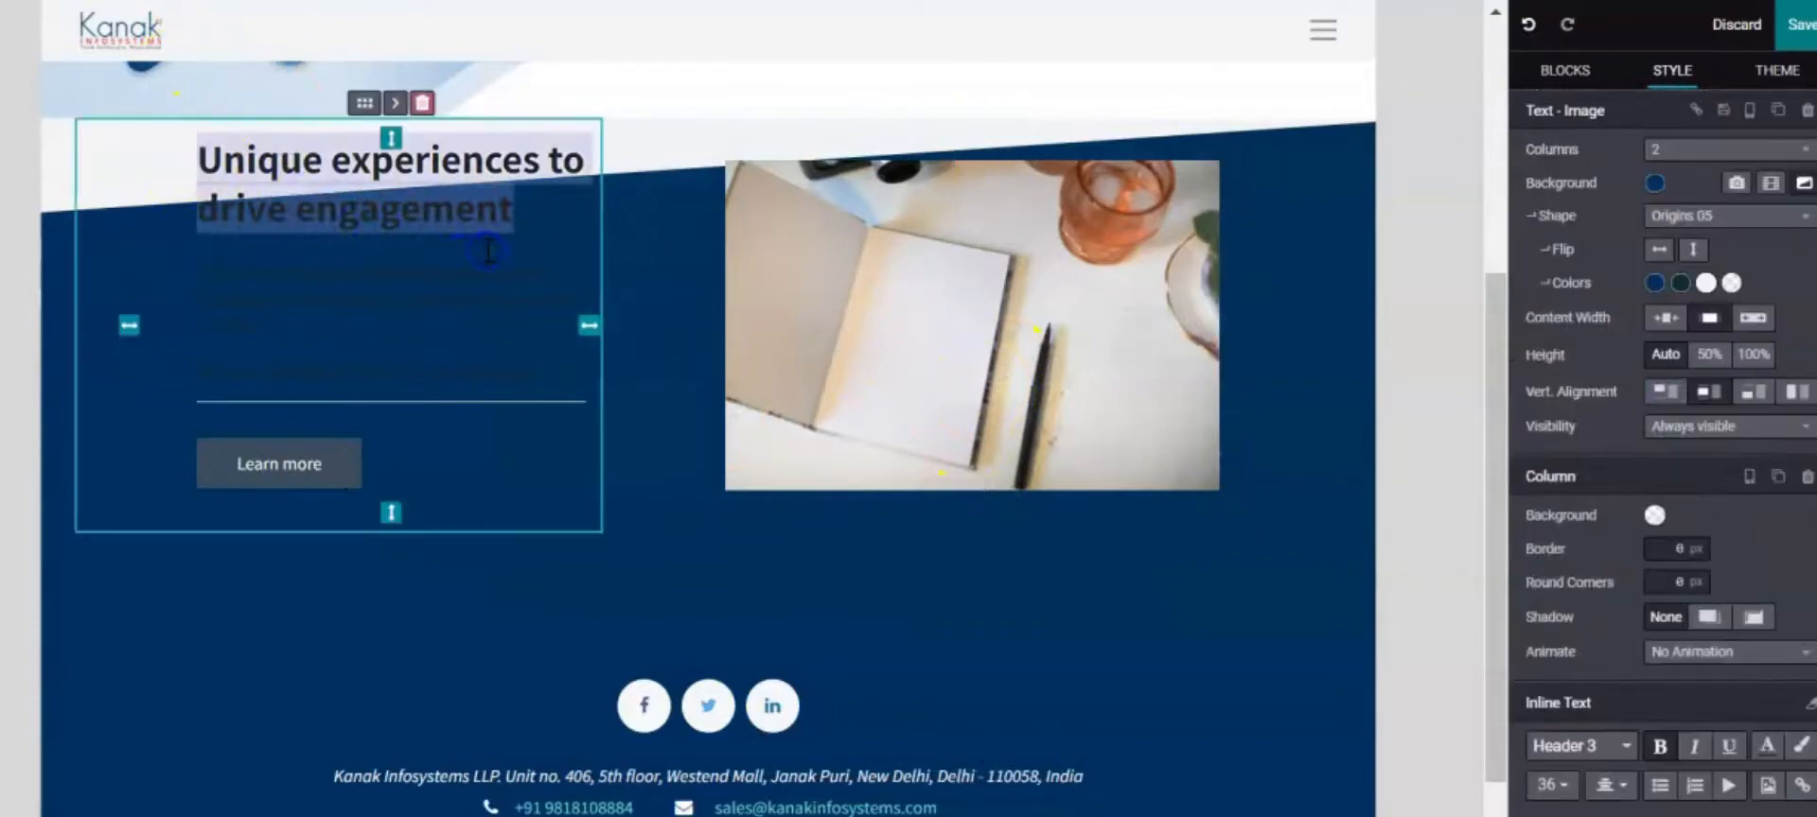
pyautogui.write('Ab')
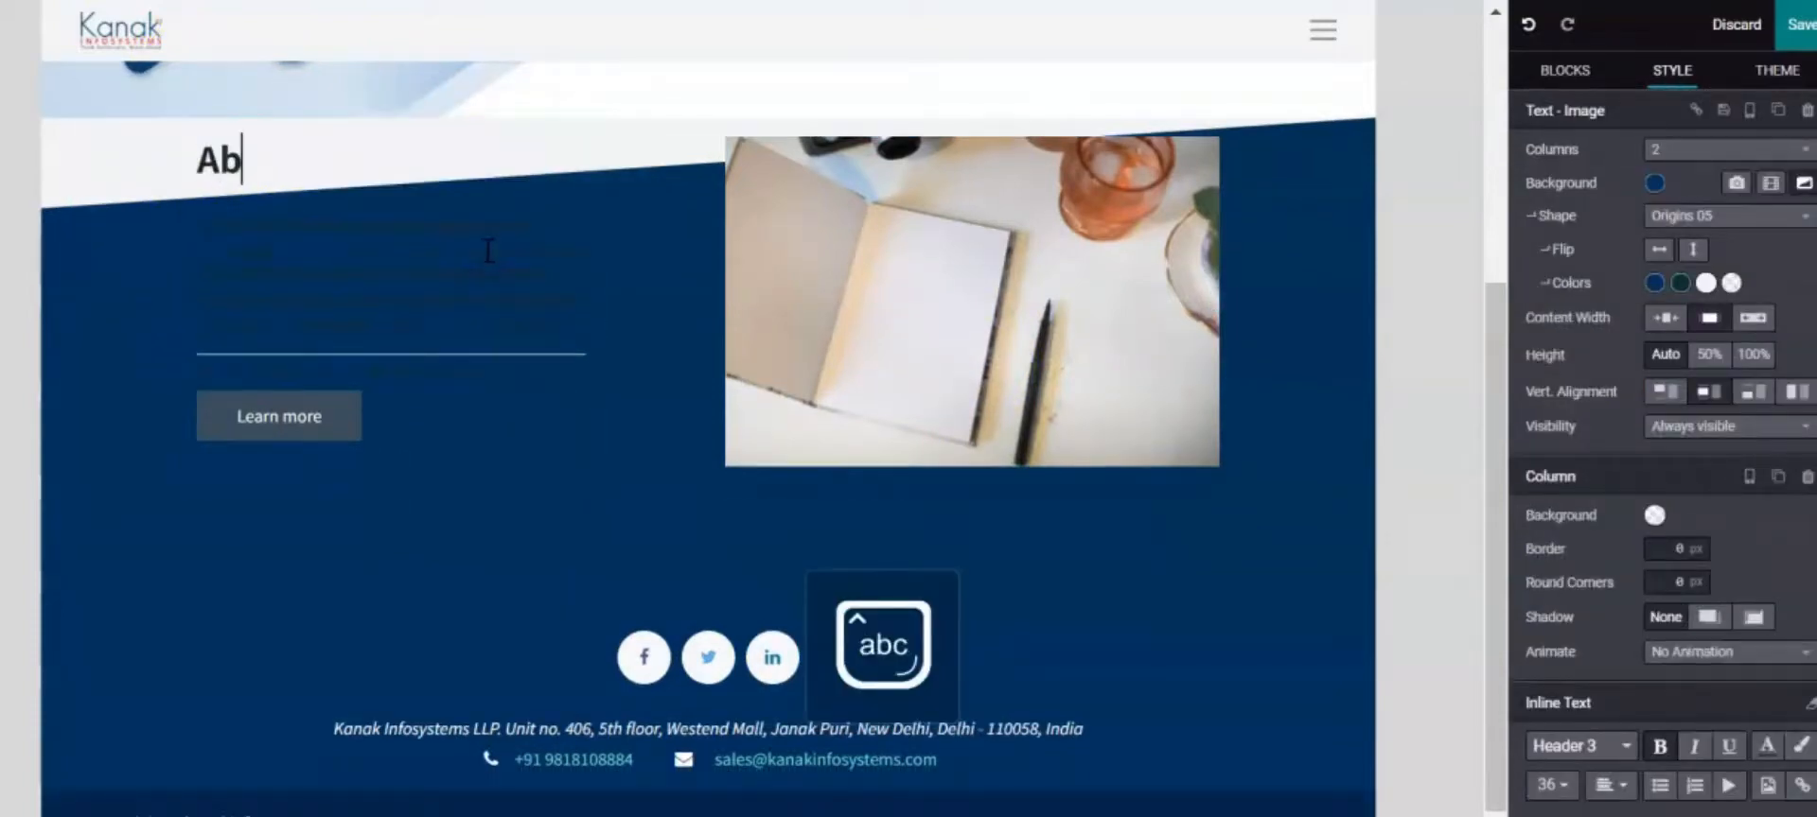
pyautogui.write('out us')
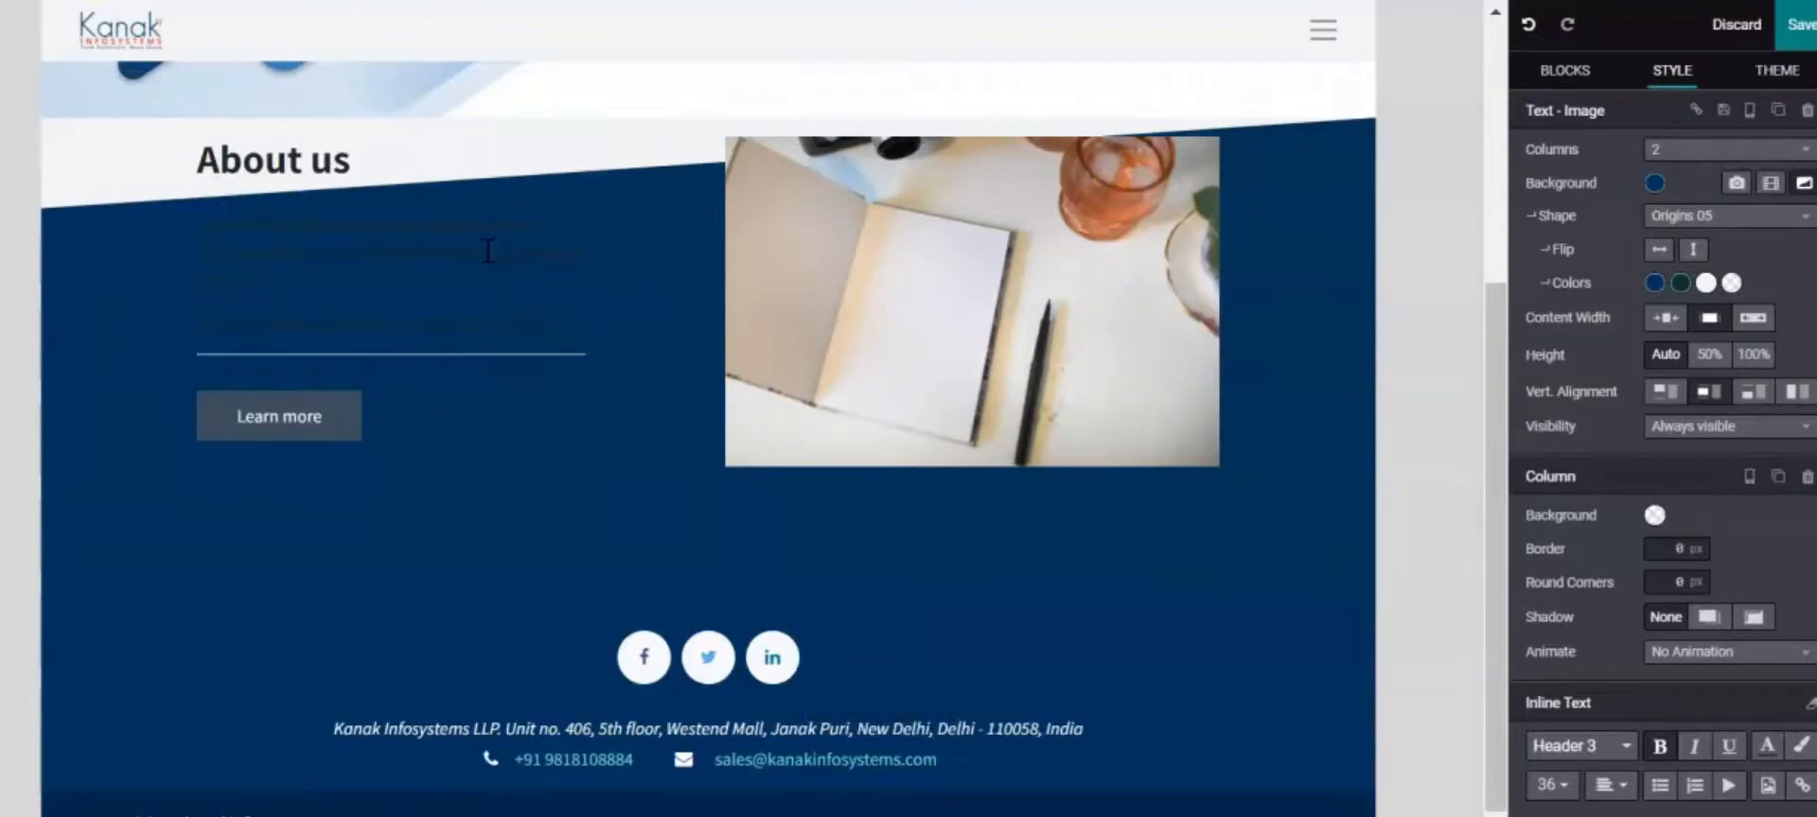
pyautogui.click(567, 295)
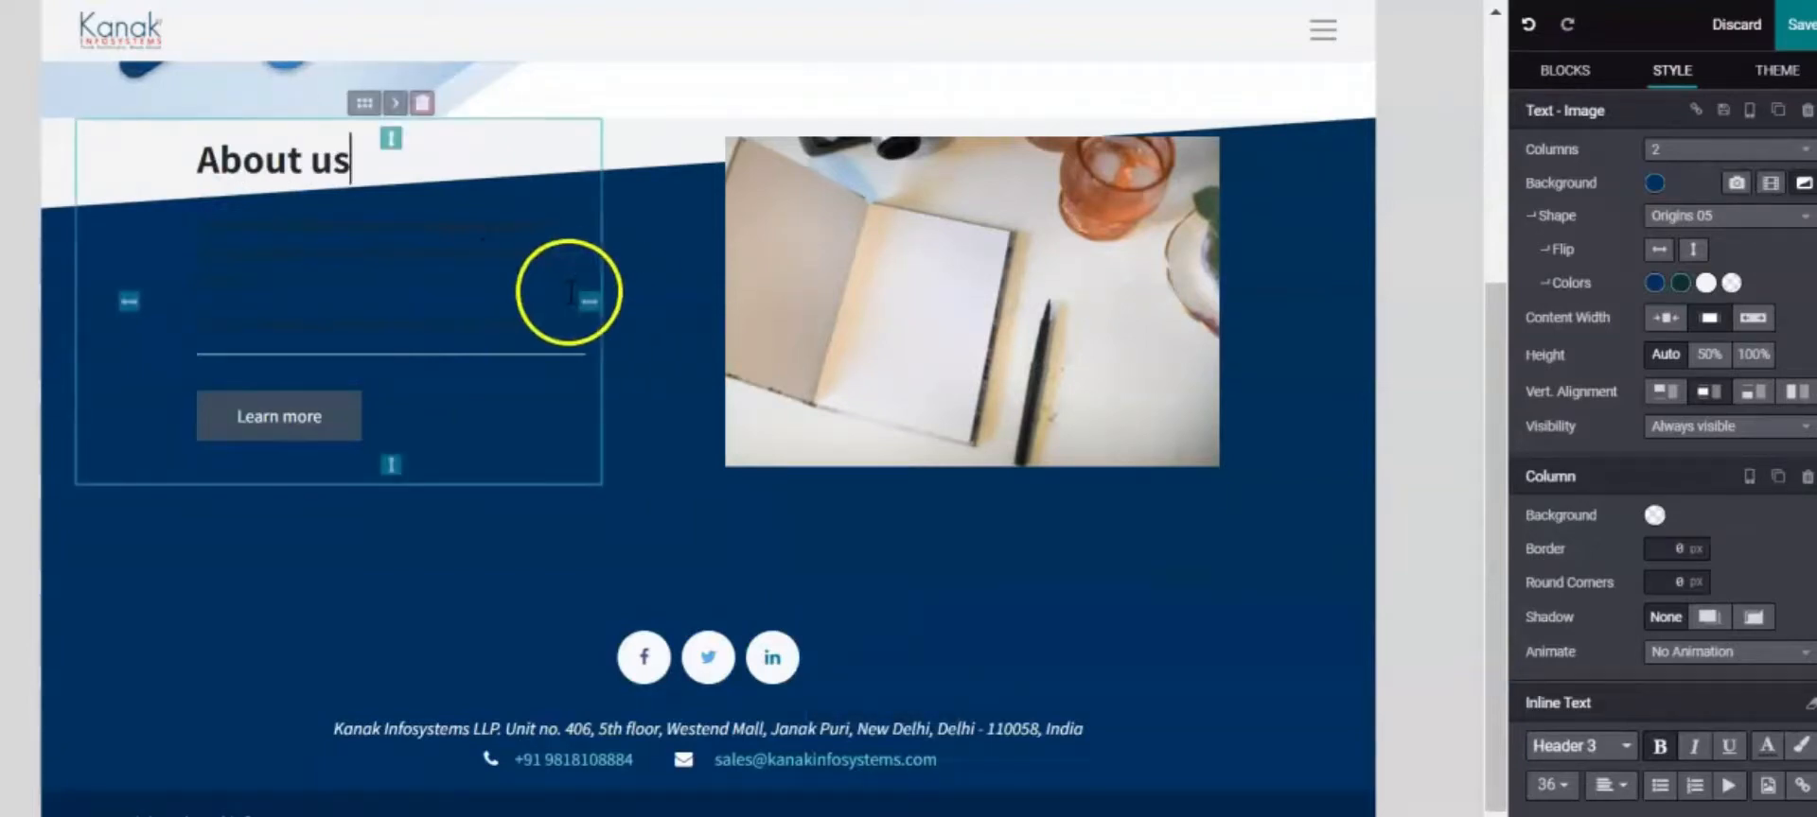
pyautogui.click(210, 208)
pyautogui.moveTo(206, 221); pyautogui.dragTo(551, 338)
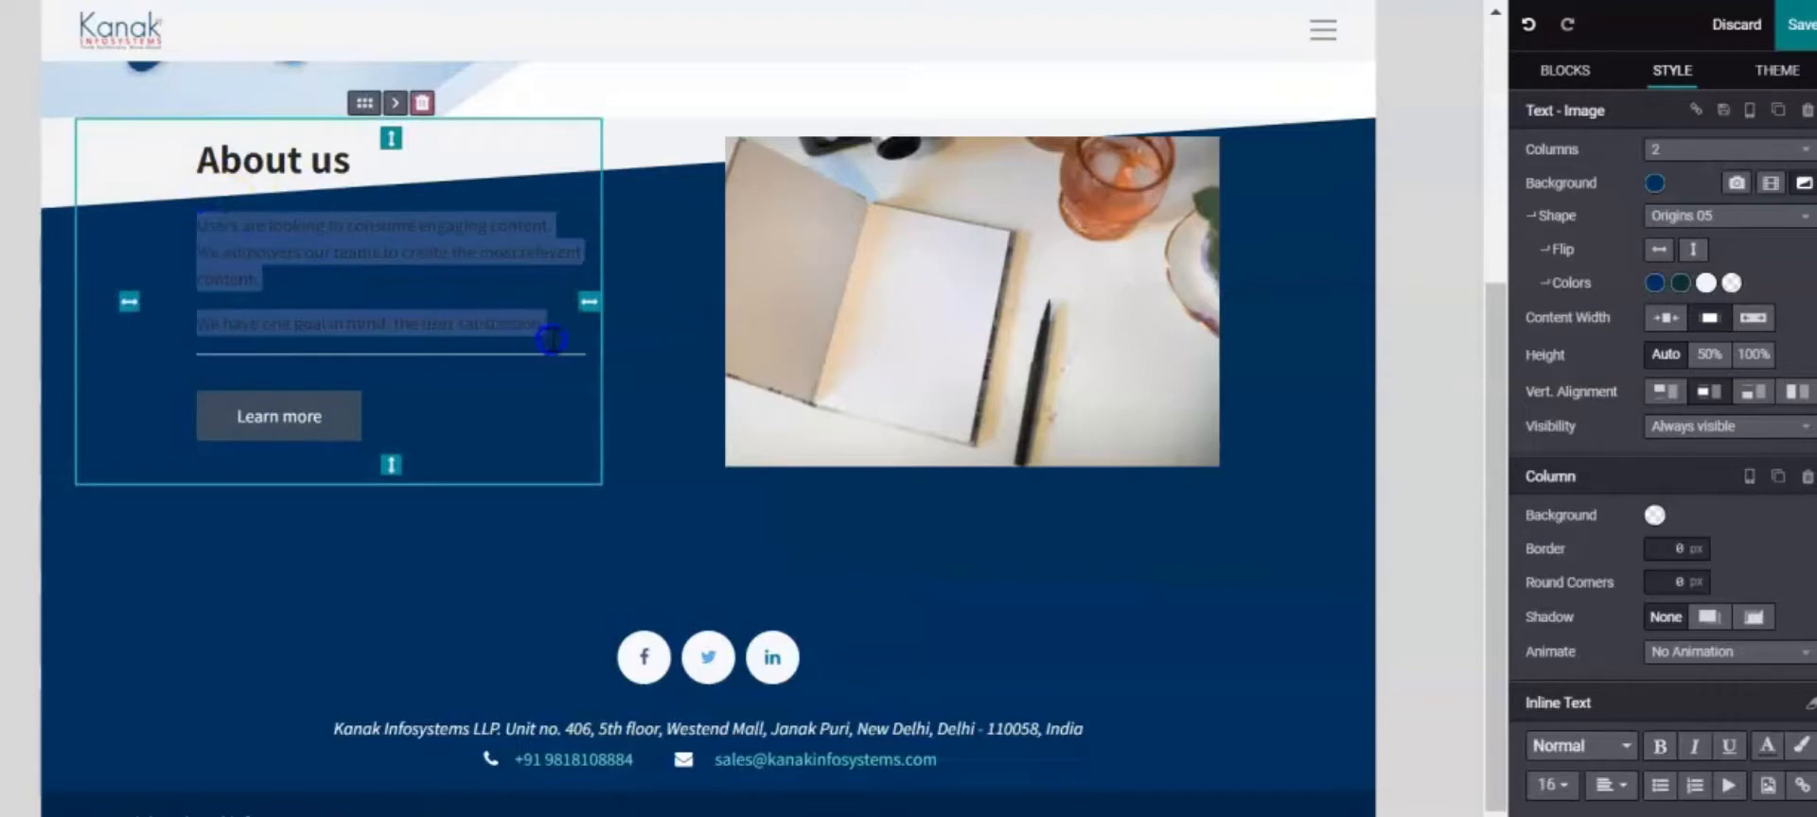
pyautogui.hotkey('ctrl', 'v')
pyautogui.click(511, 369)
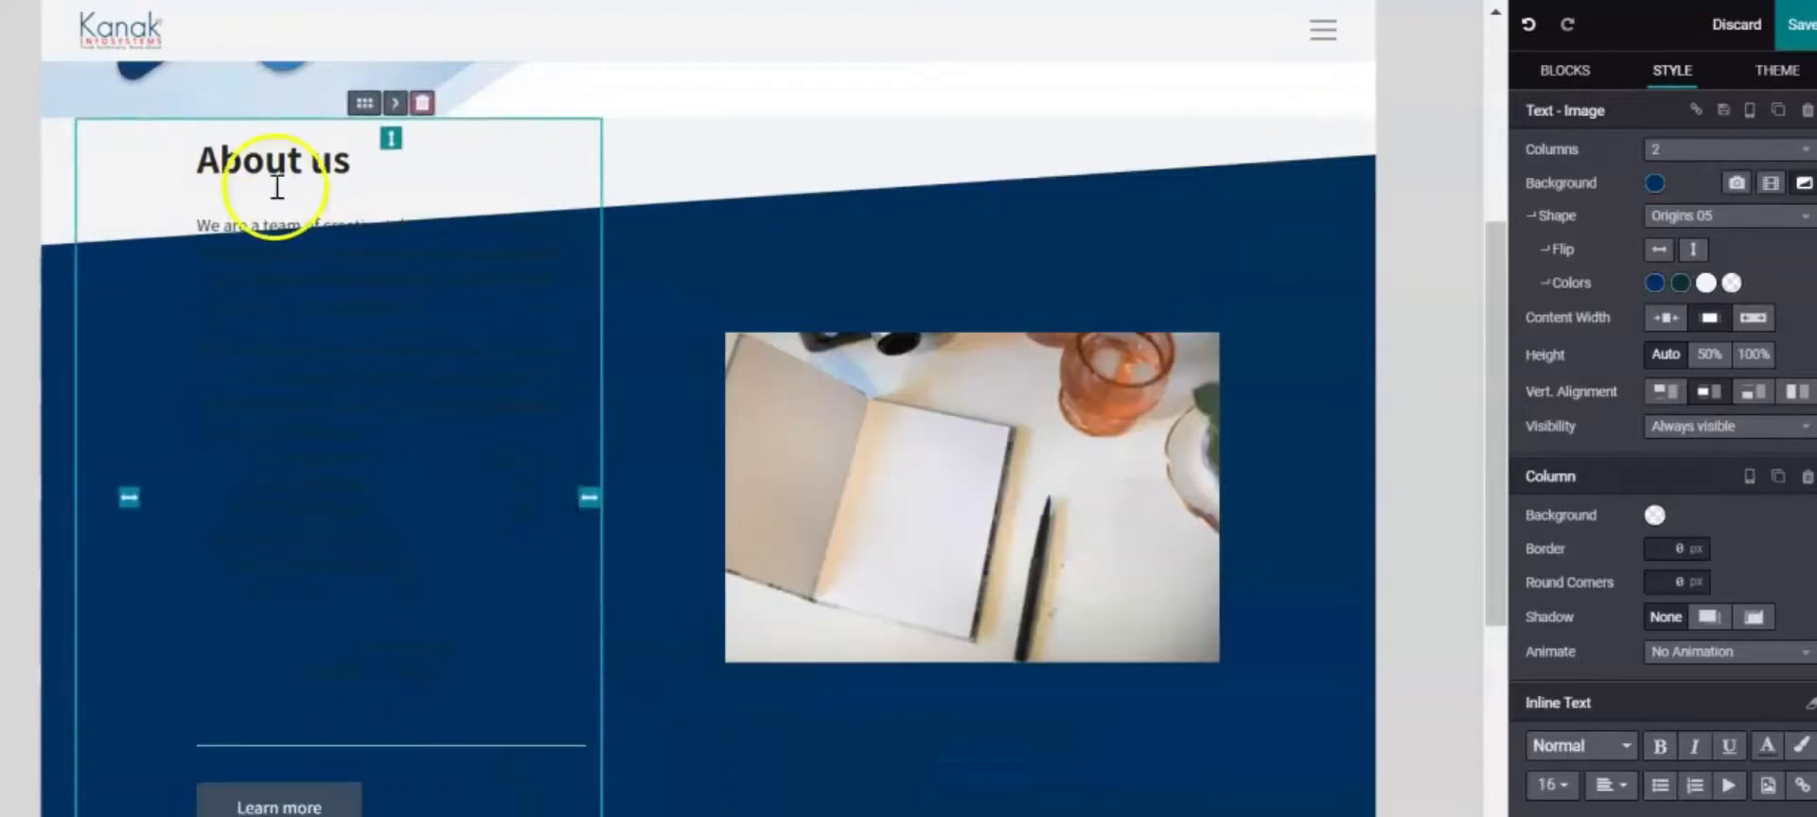
# Add top padding to the About us column so its content sits lower
pyautogui.moveTo(388, 137); pyautogui.dragTo(386, 268)
pyautogui.scroll(-5, 434, 255)
pyautogui.scroll(3, 811, 587)
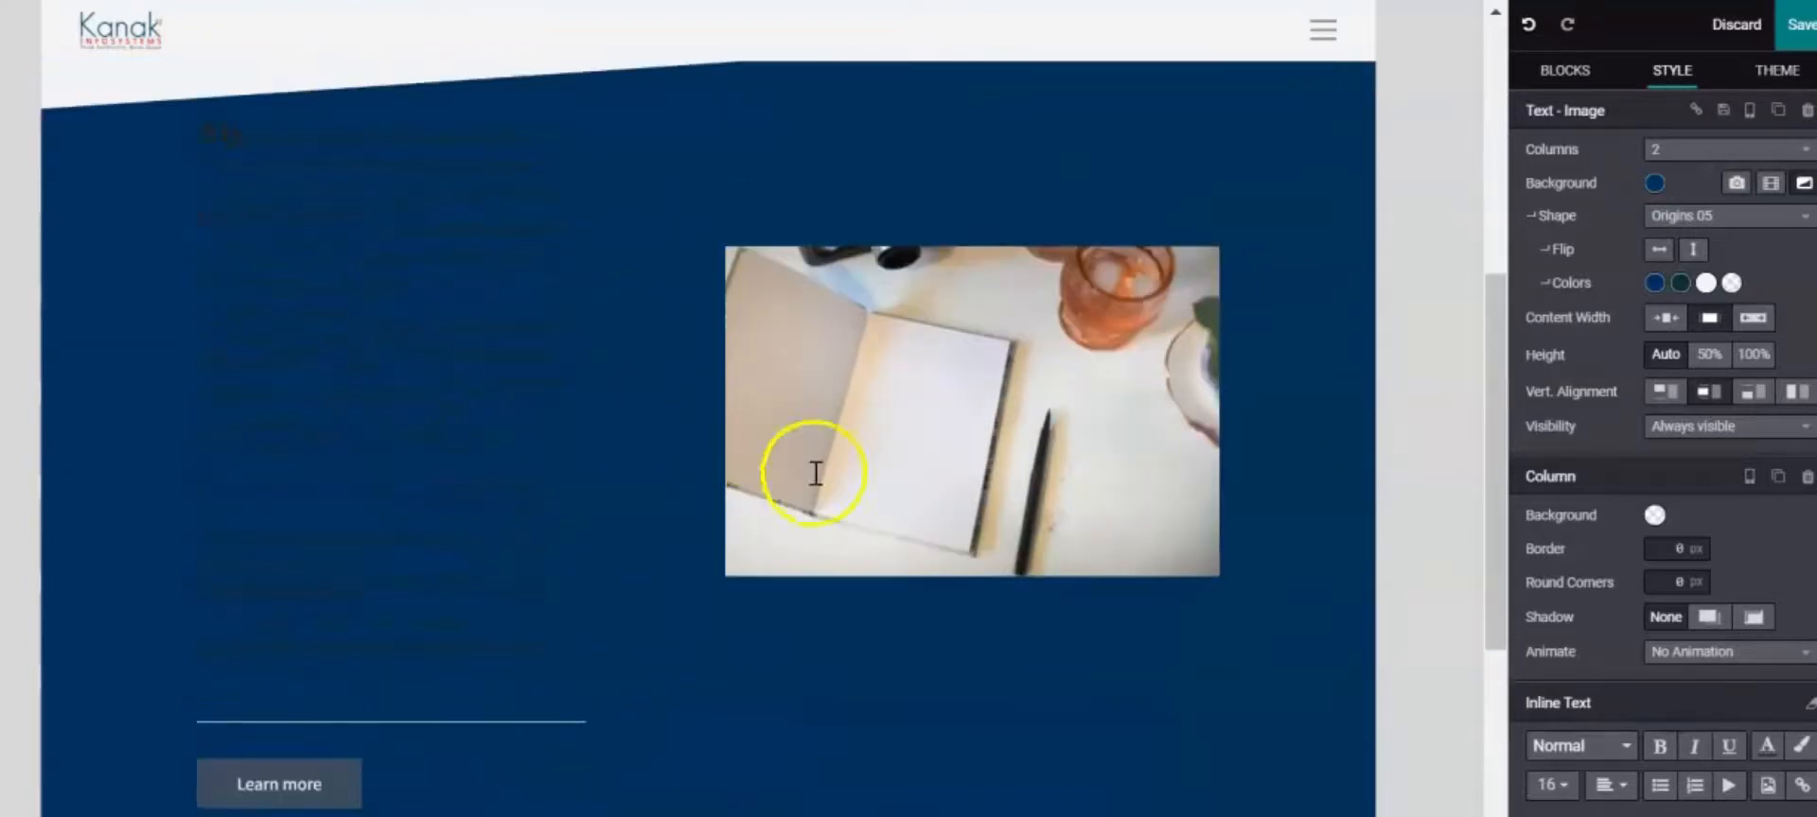
# Trim the top and bottom padding of the notebook photo's column
pyautogui.click(880, 482)
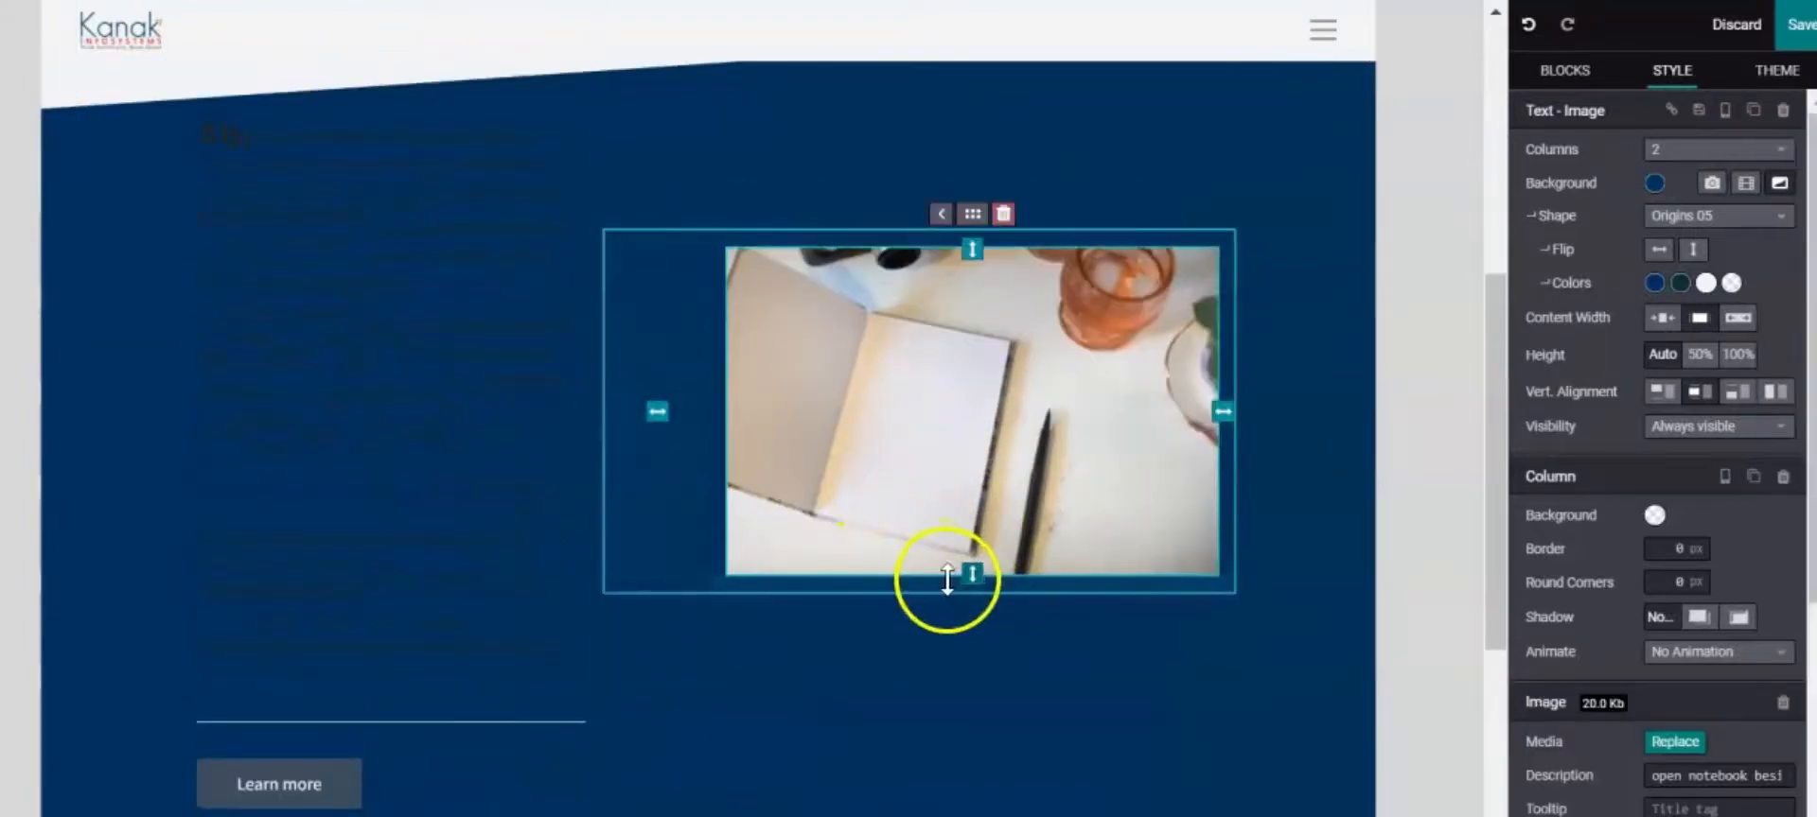
pyautogui.moveTo(971, 578); pyautogui.dragTo(974, 653)
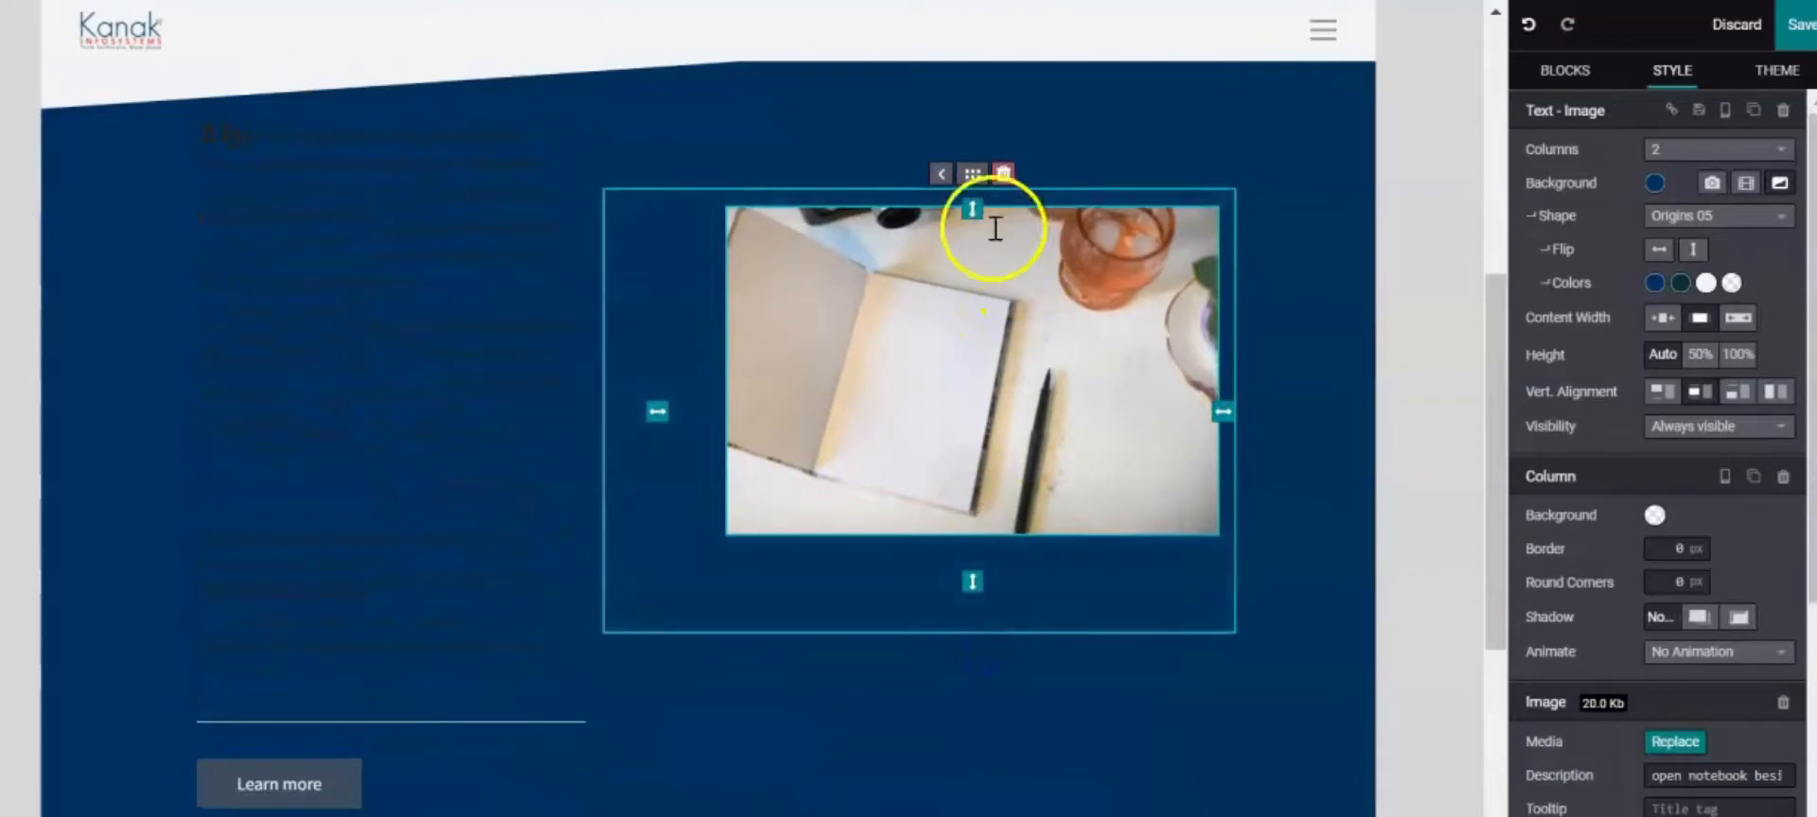
pyautogui.moveTo(977, 209); pyautogui.dragTo(982, 180)
pyautogui.moveTo(973, 595); pyautogui.dragTo(981, 459)
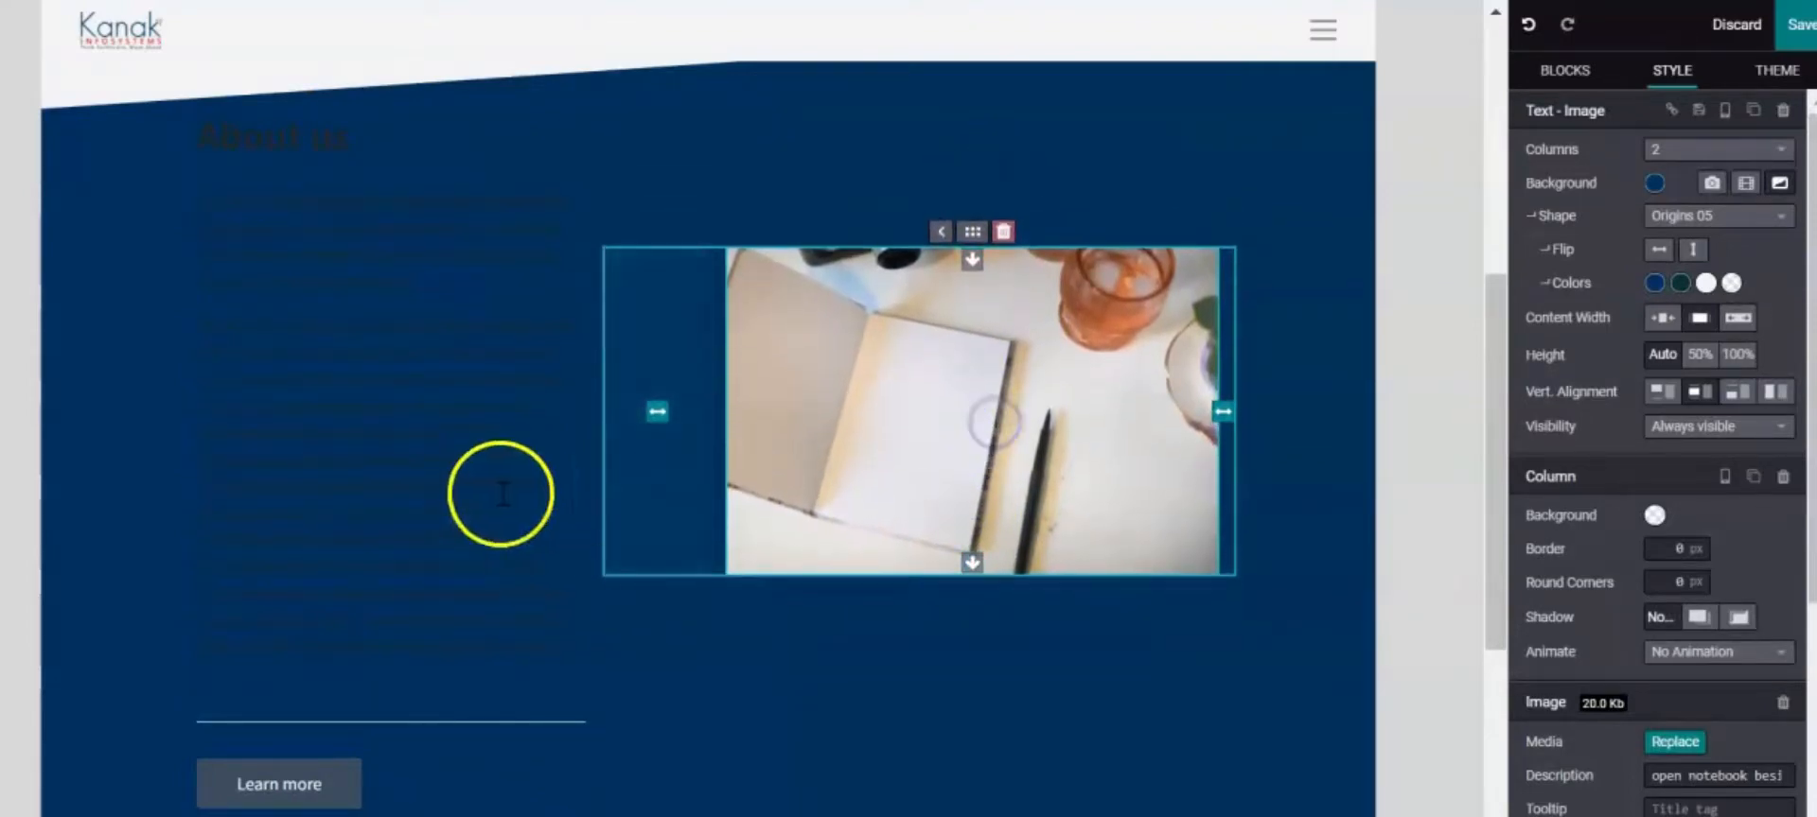
# Select the About us heading in the text column
pyautogui.click(438, 530)
pyautogui.scroll(-3, 421, 613)
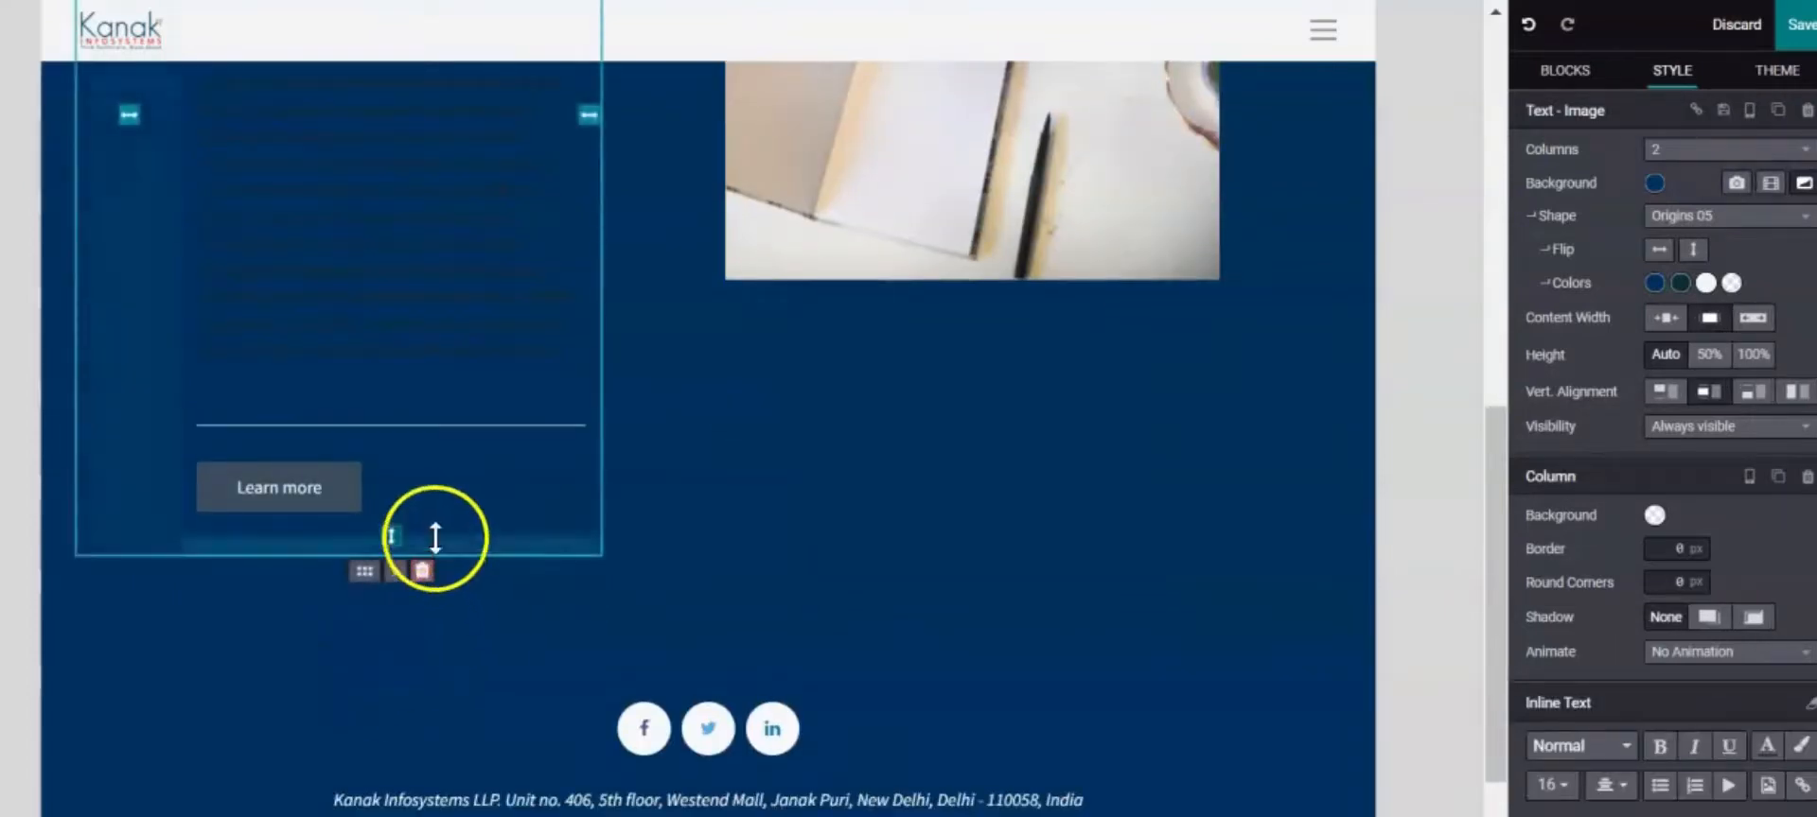
pyautogui.scroll(5, 386, 434)
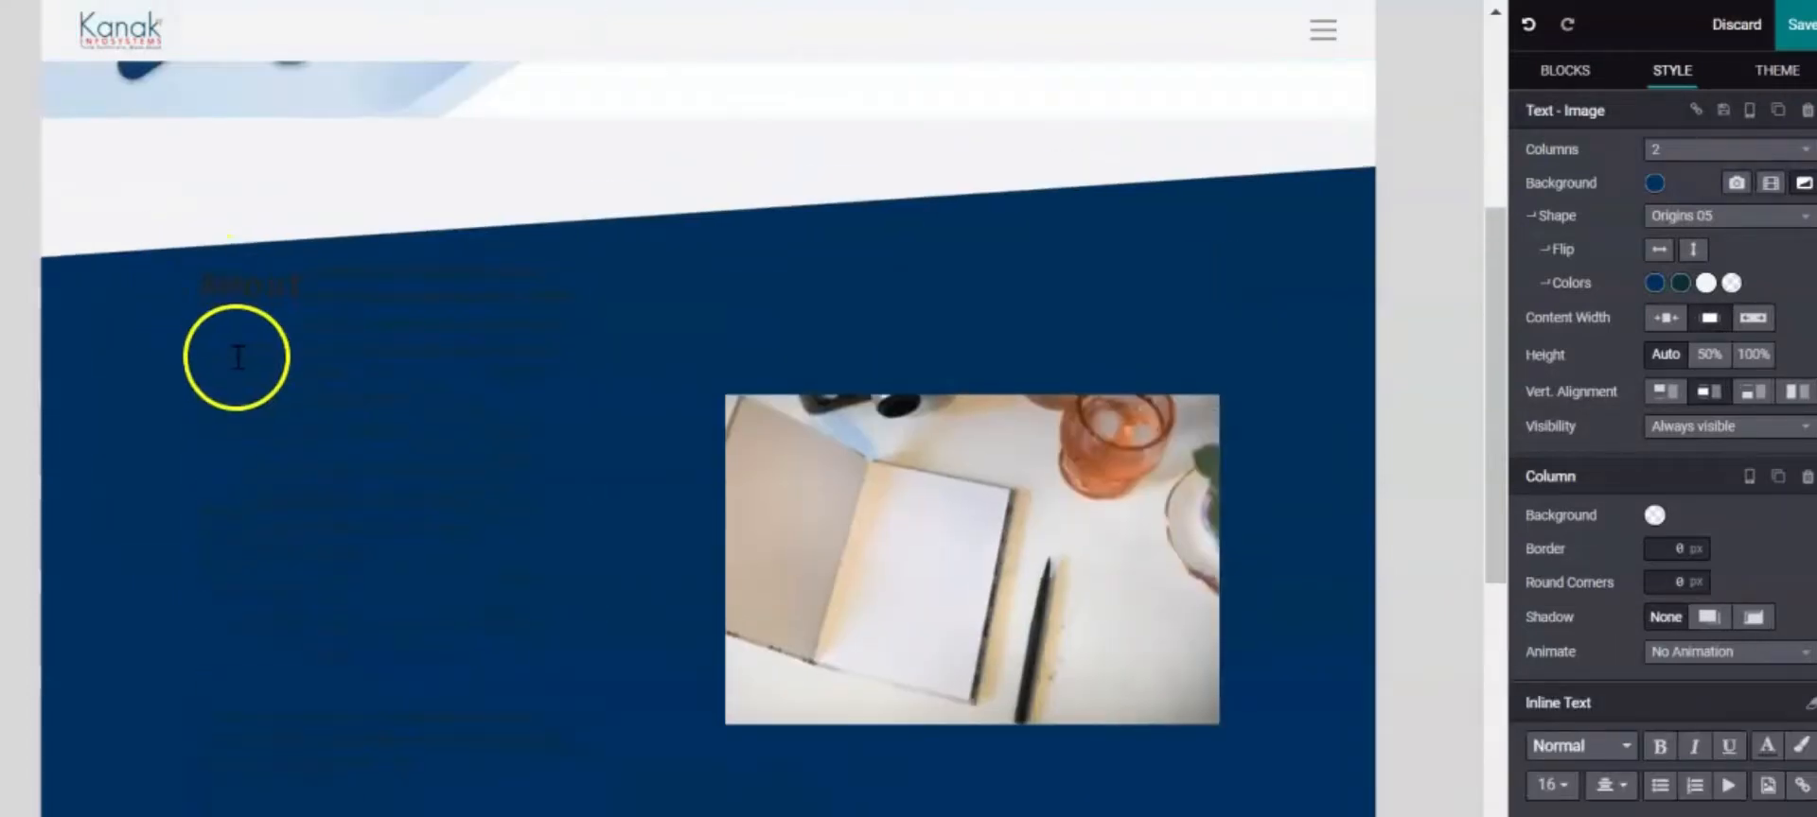
pyautogui.moveTo(196, 284); pyautogui.dragTo(364, 337)
pyautogui.click(364, 332)
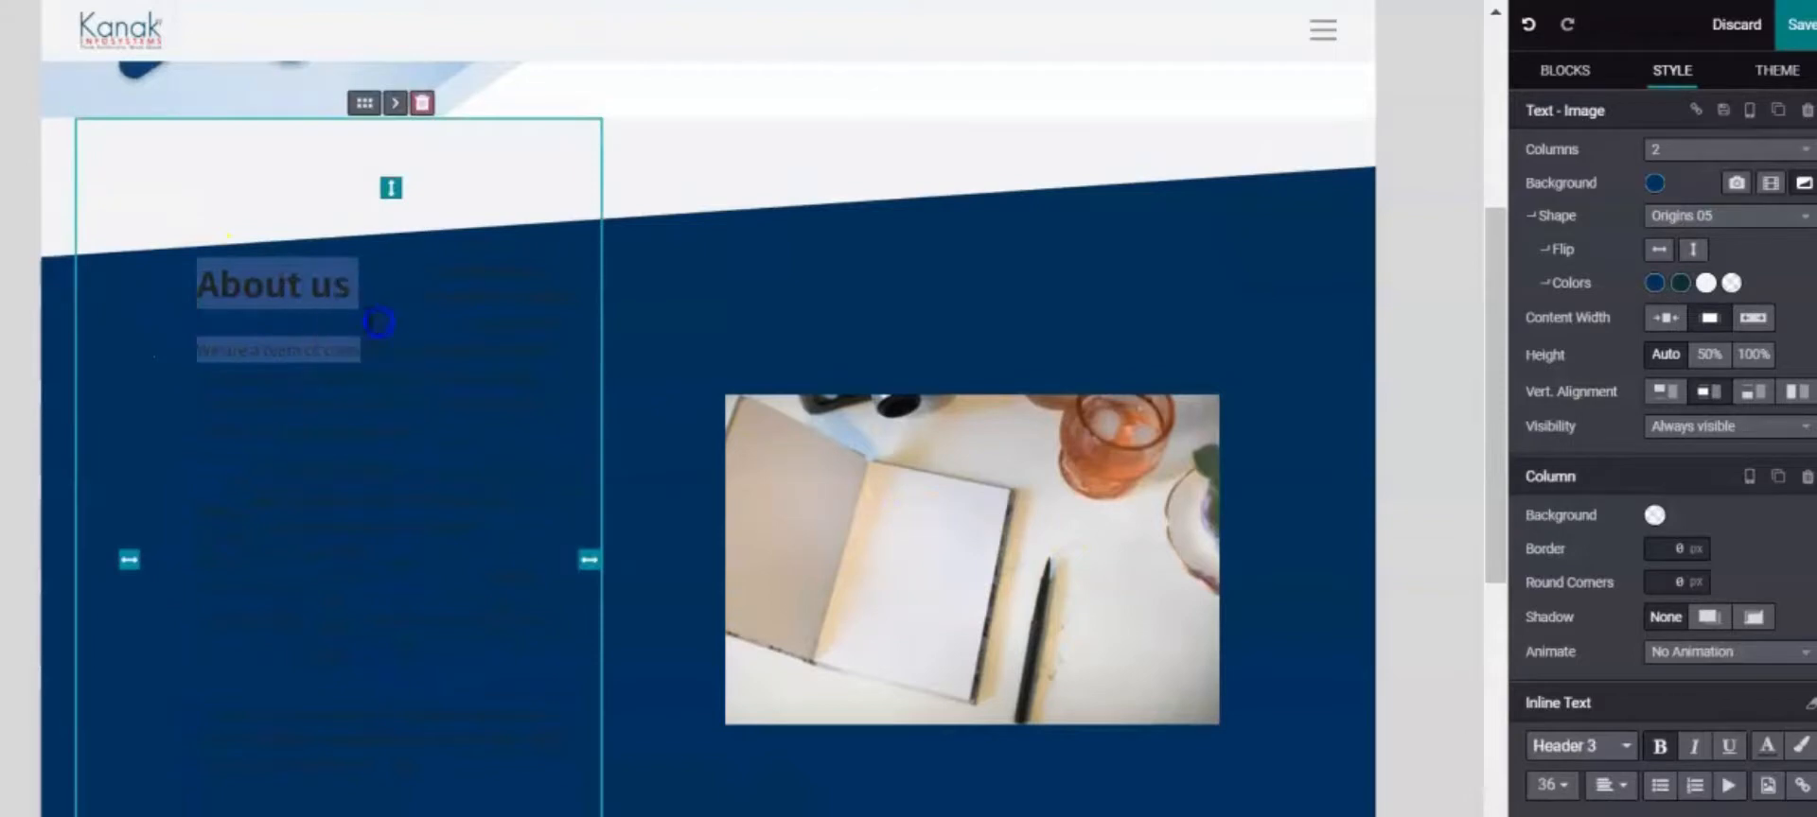
pyautogui.click(203, 270)
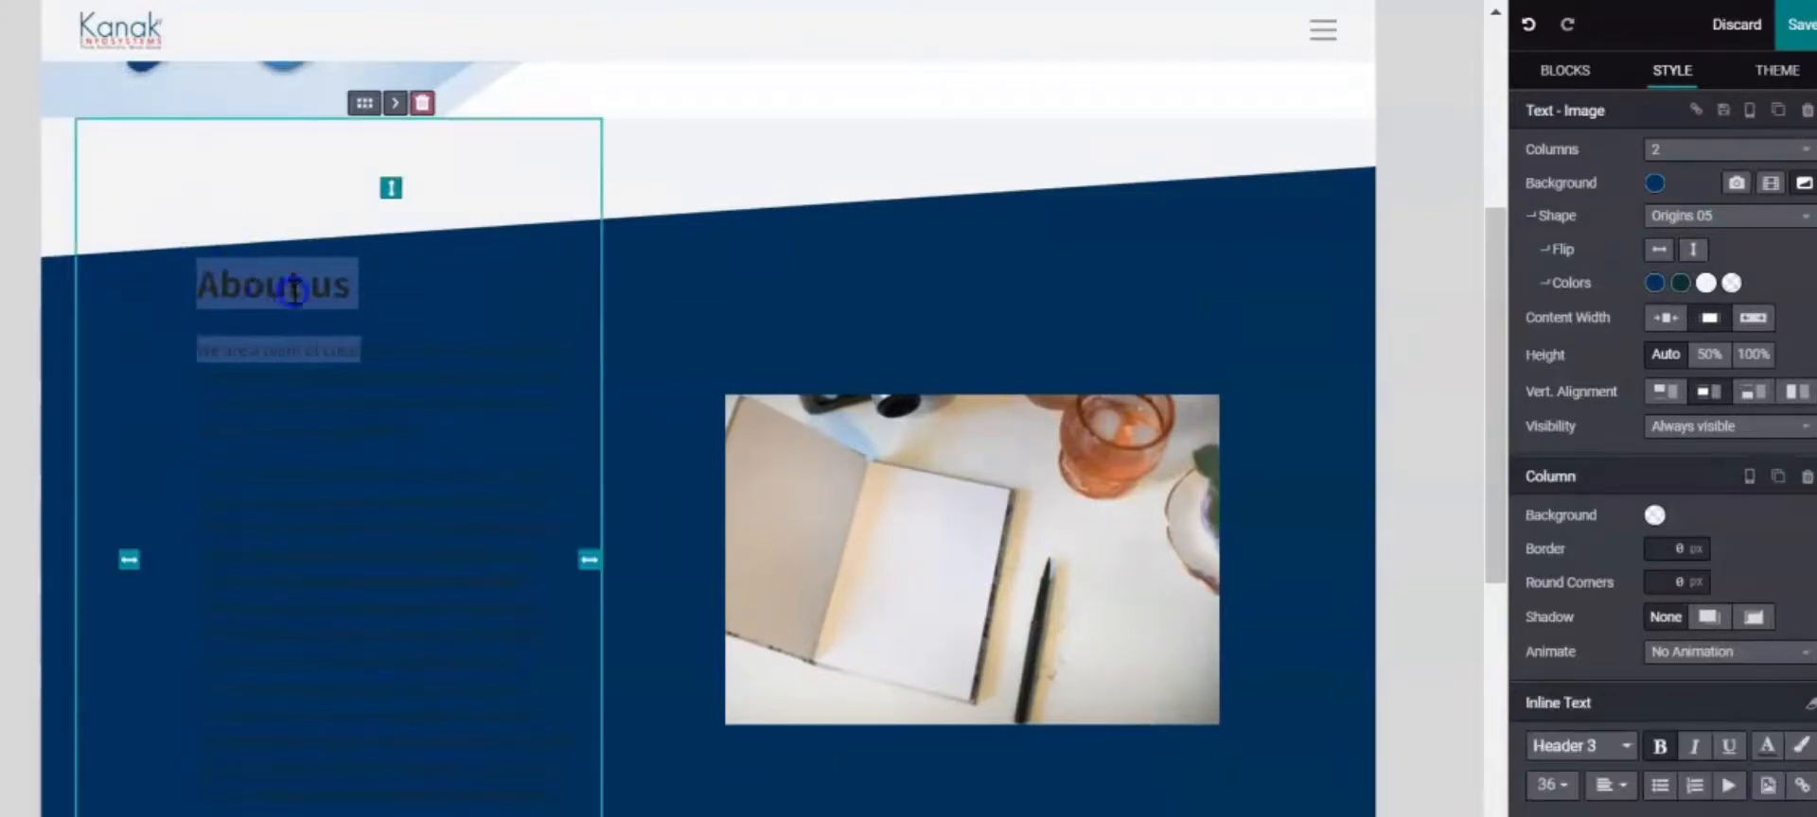
pyautogui.moveTo(293, 292); pyautogui.dragTo(203, 275)
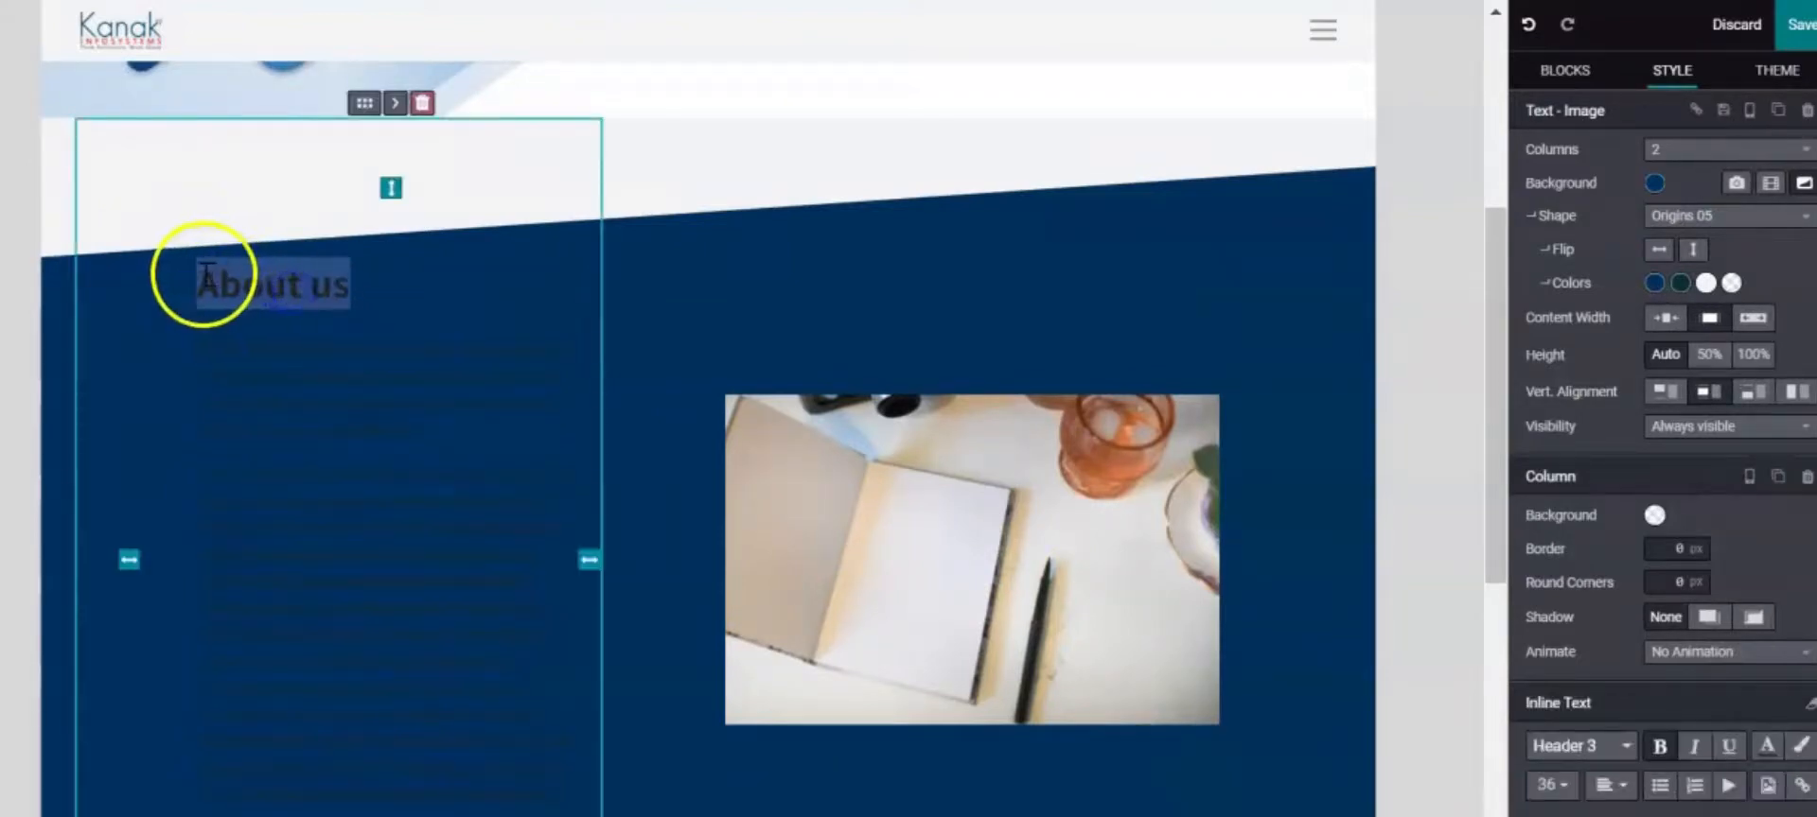
# Make the About us heading and both paragraphs white
pyautogui.click(1766, 745)
pyautogui.click(1656, 431)
pyautogui.scroll(-2, 517, 376)
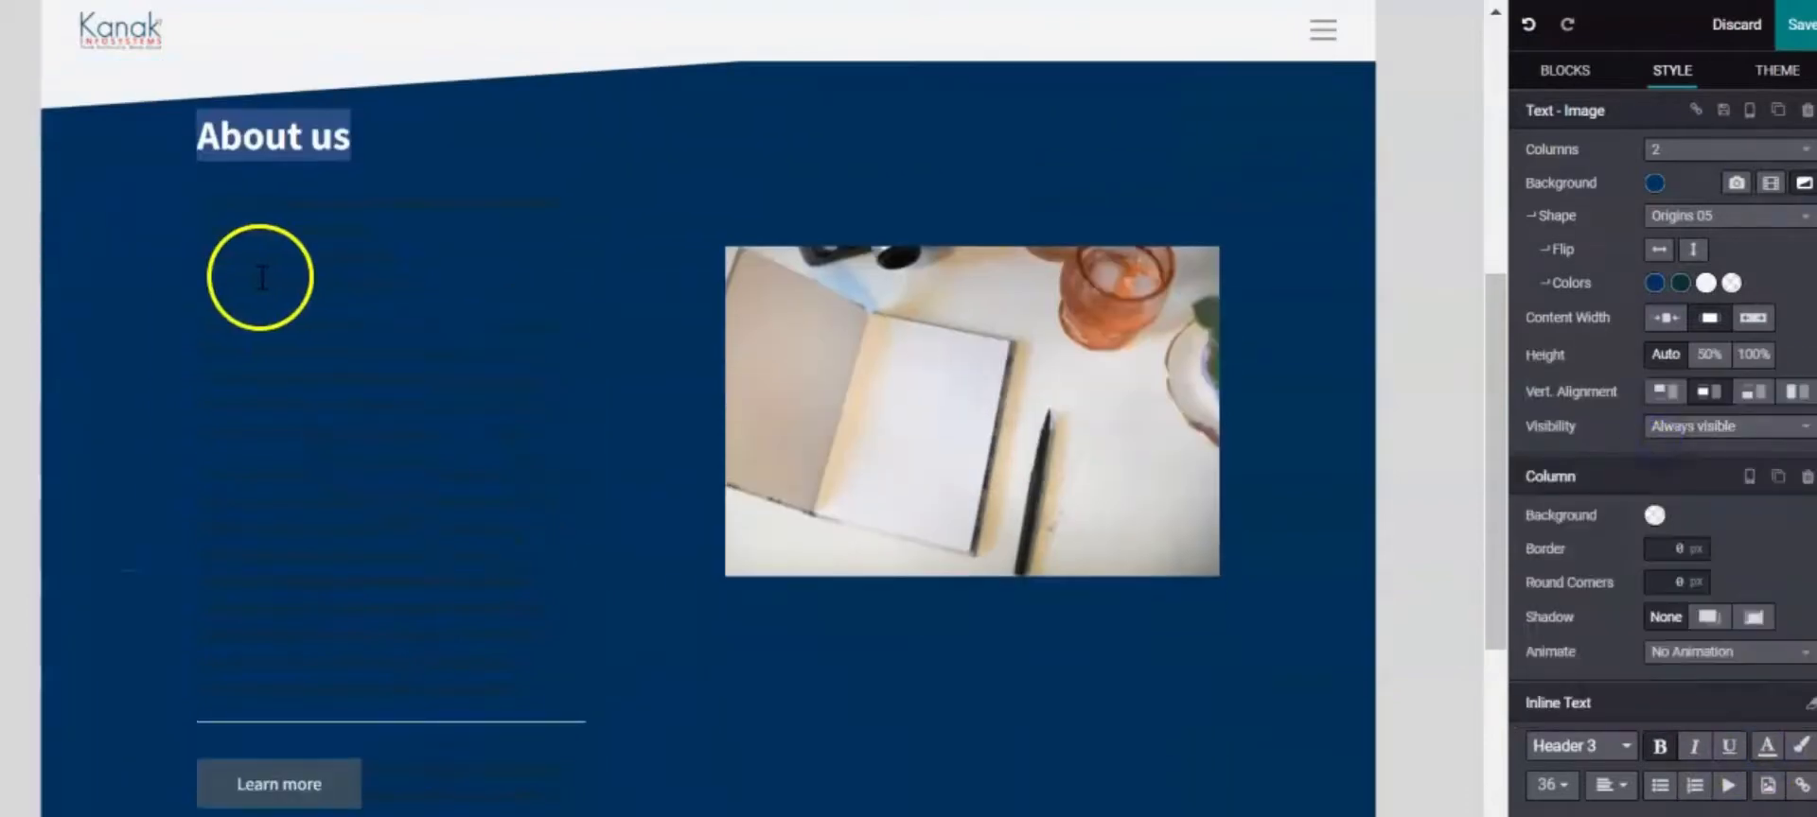
pyautogui.moveTo(199, 194); pyautogui.dragTo(515, 663)
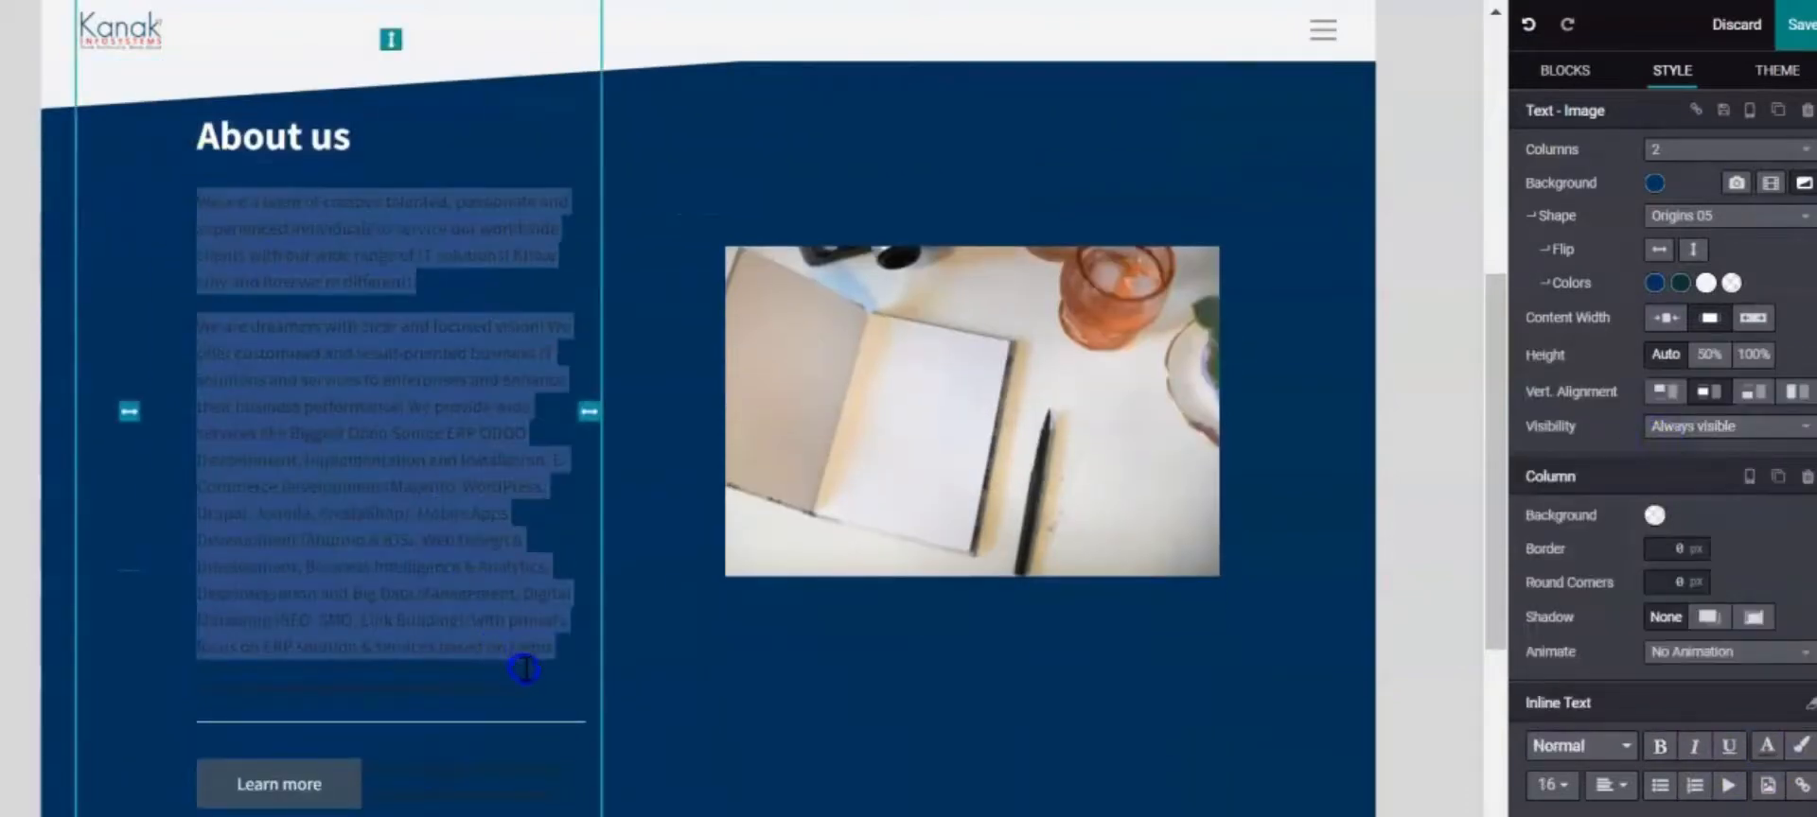
pyautogui.click(1764, 748)
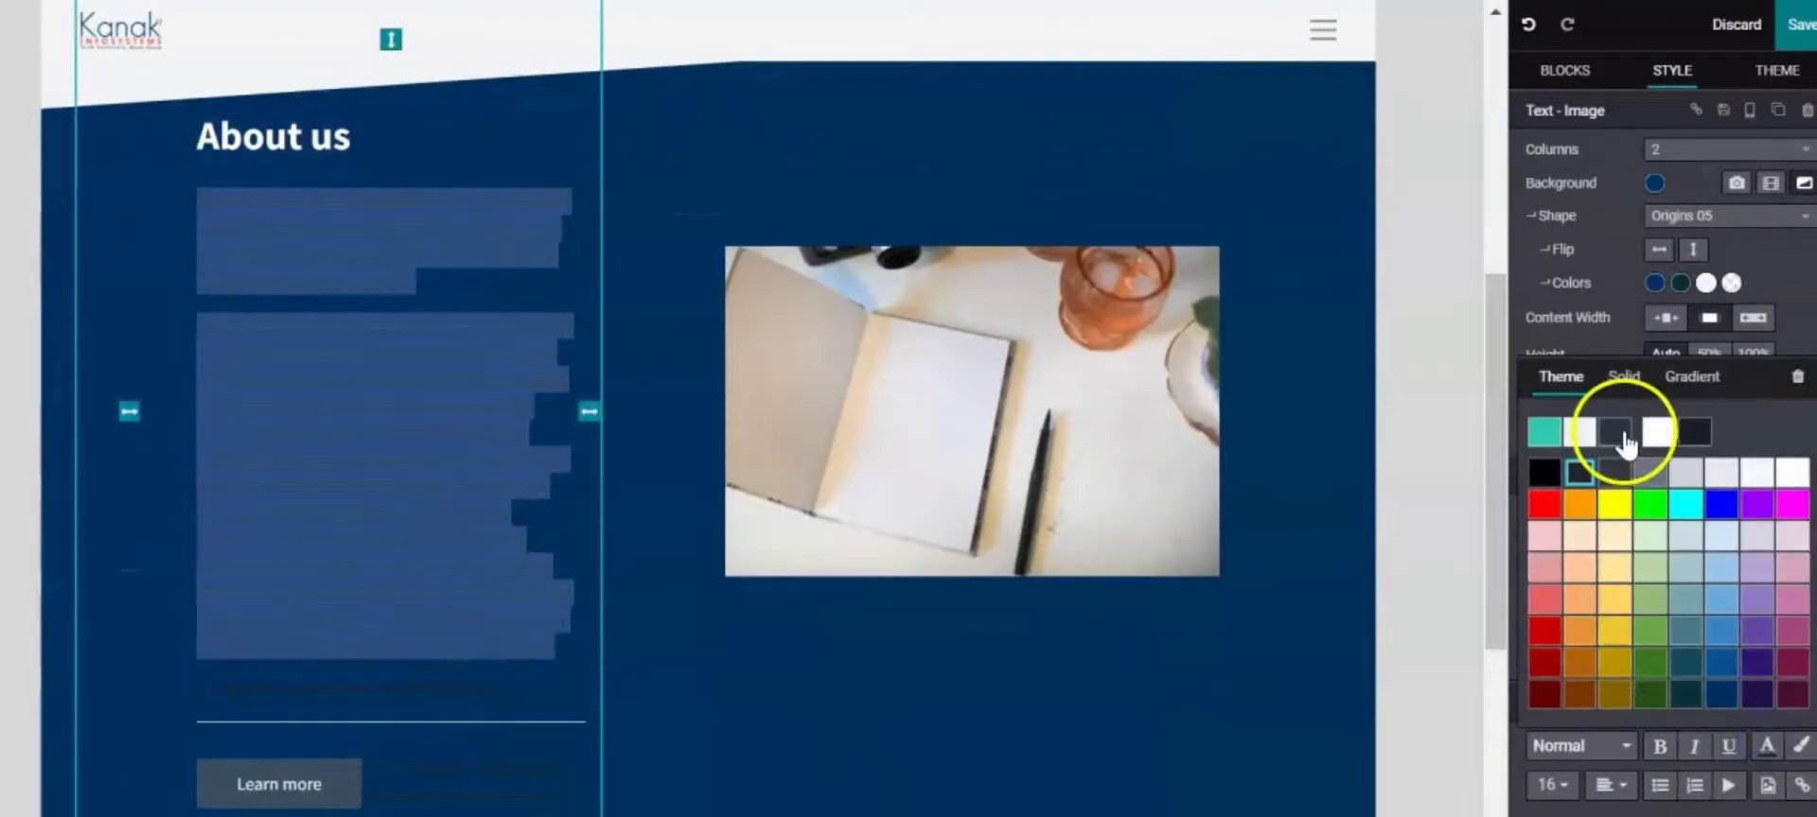
pyautogui.click(1658, 434)
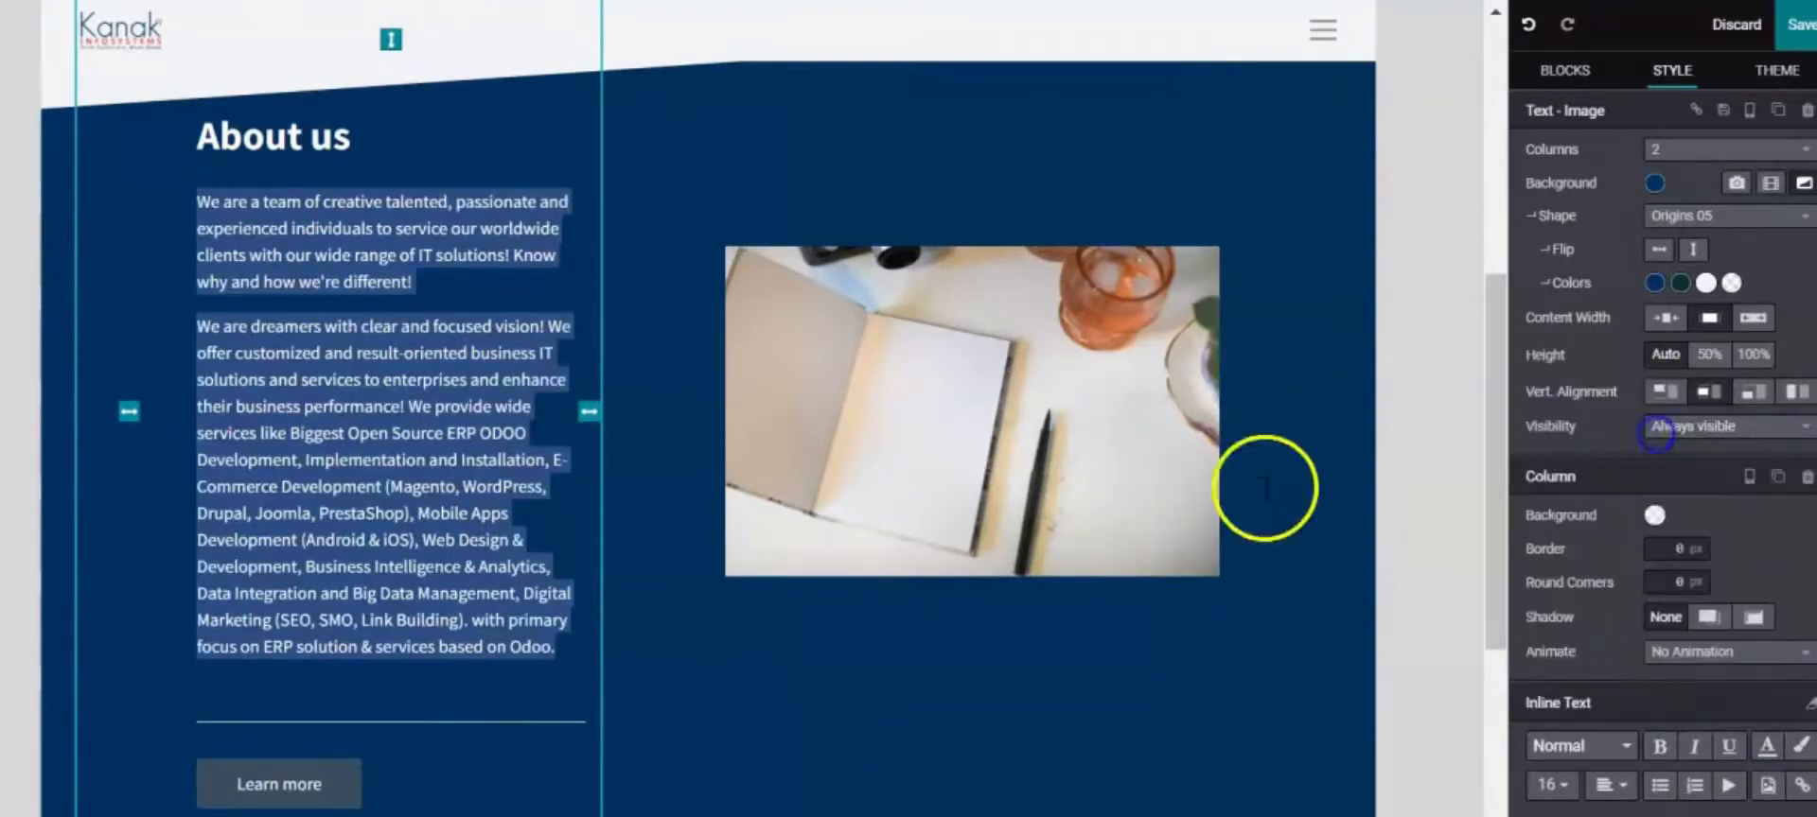
# Shrink the section's bottom padding to almost nothing
pyautogui.scroll(-4, 422, 690)
pyautogui.click(992, 558)
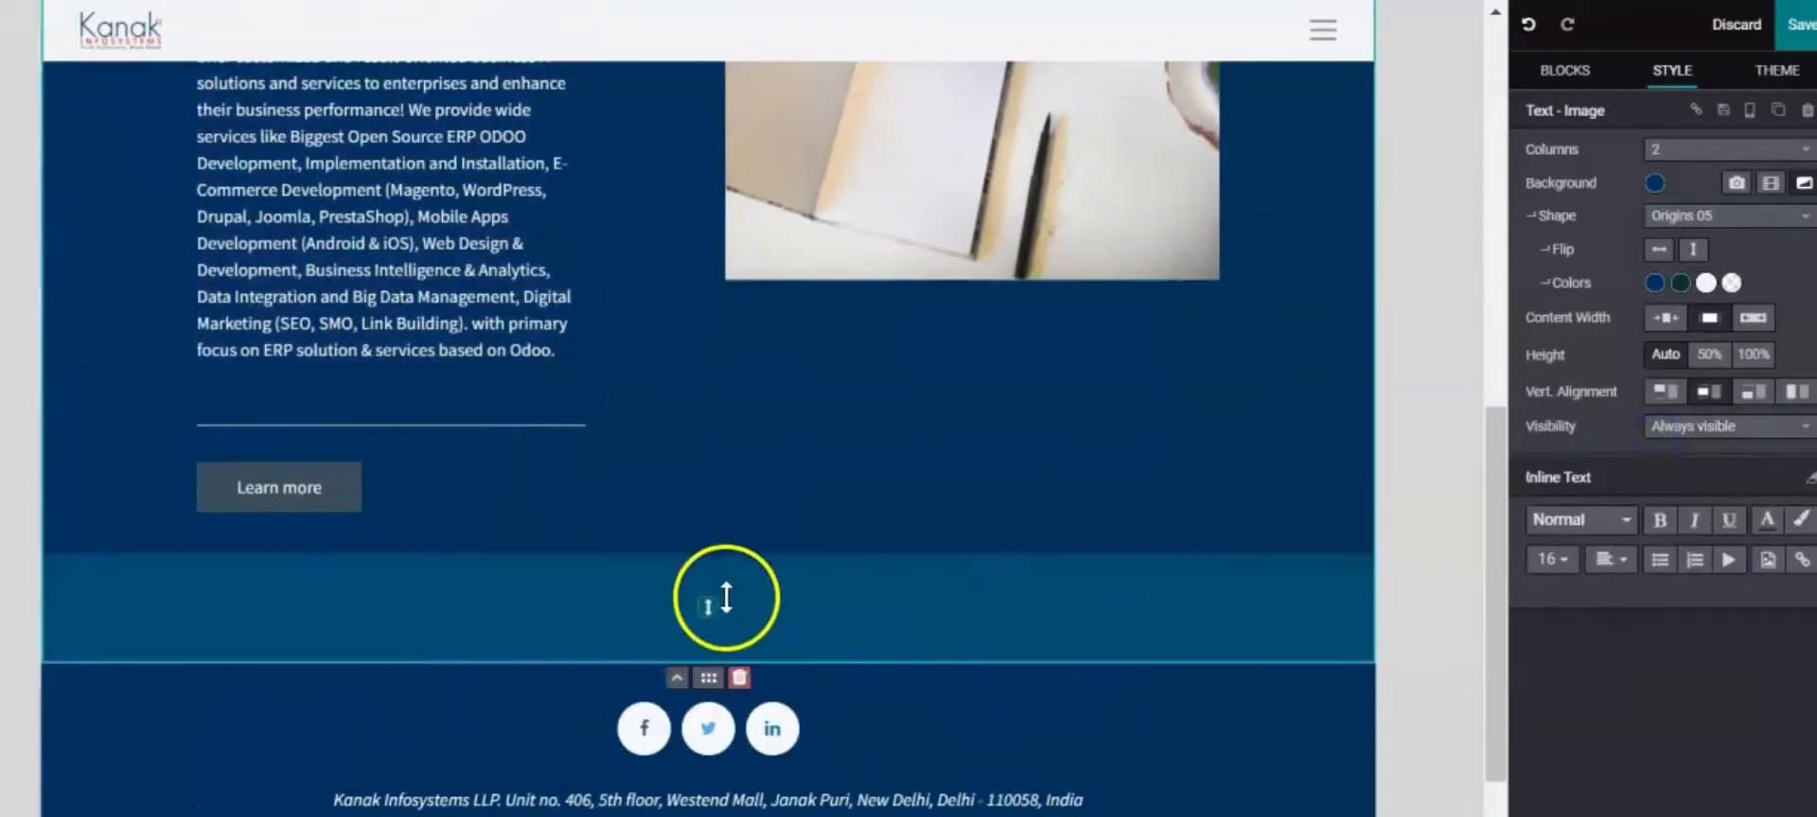
pyautogui.moveTo(725, 600); pyautogui.dragTo(722, 470)
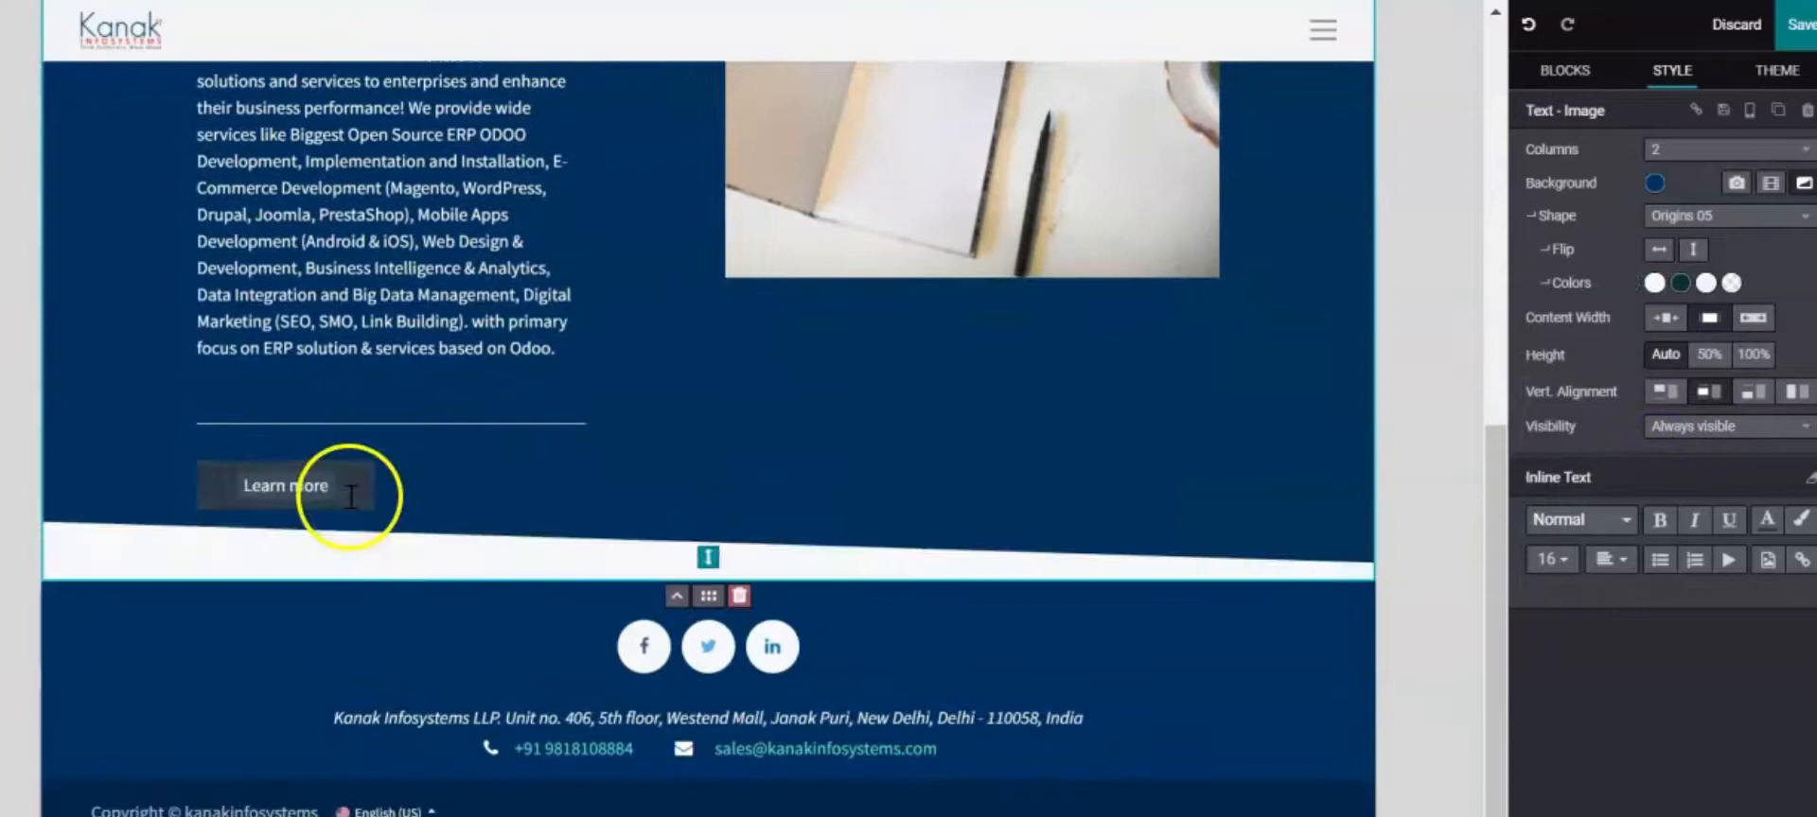
# Delete the Learn more label until the button is removed from the About us column
pyautogui.click(350, 497)
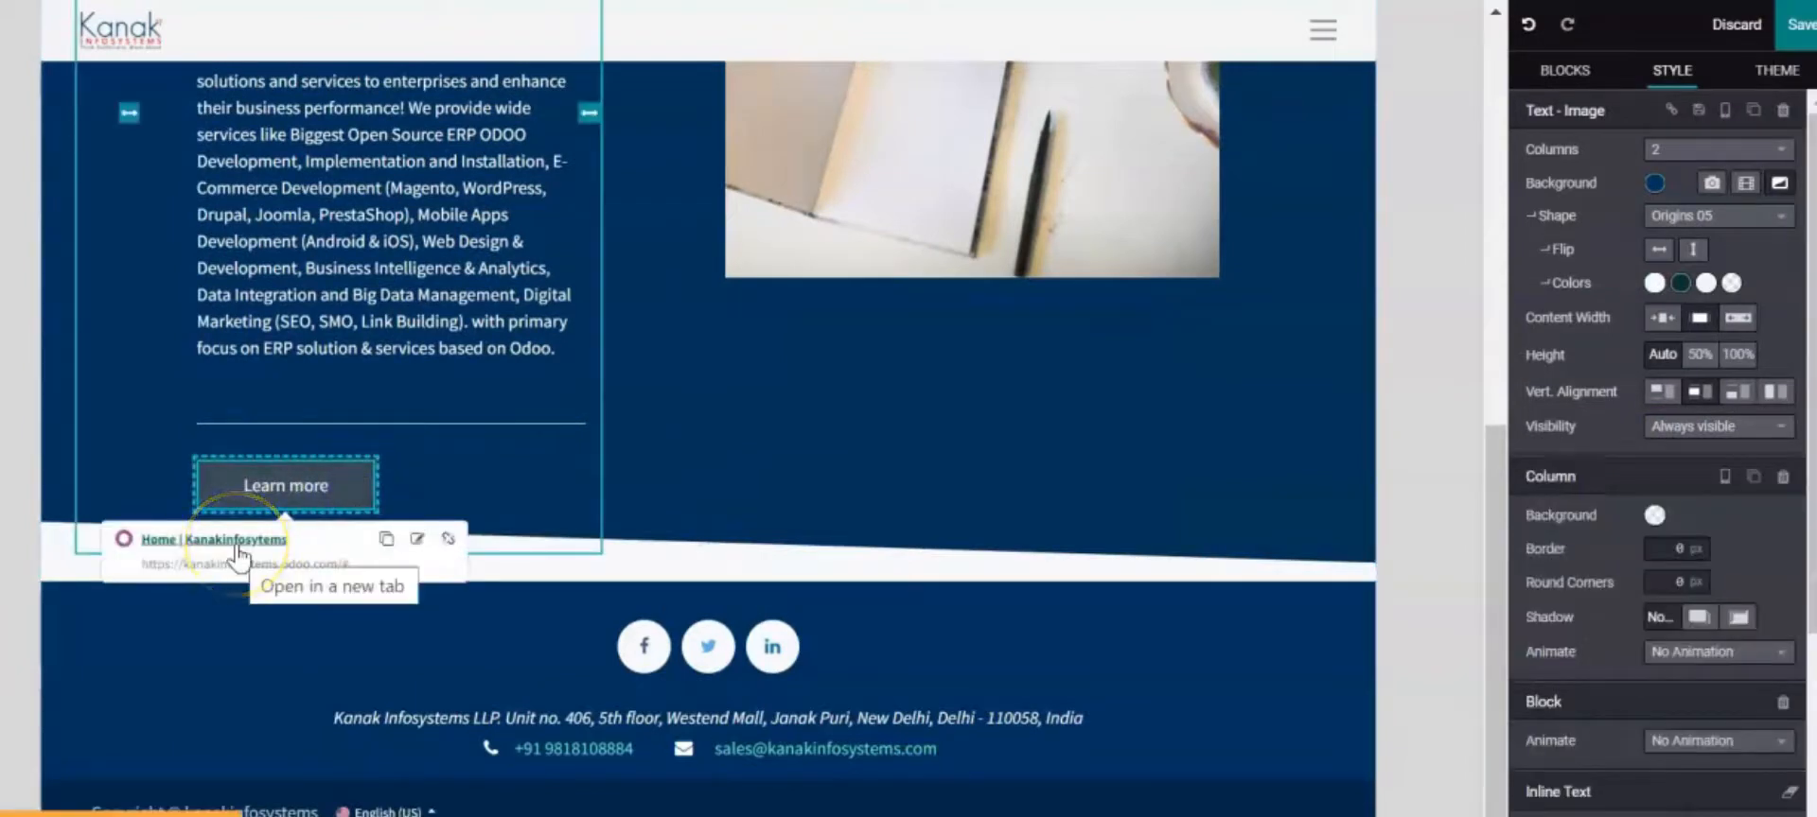
pyautogui.click(323, 478)
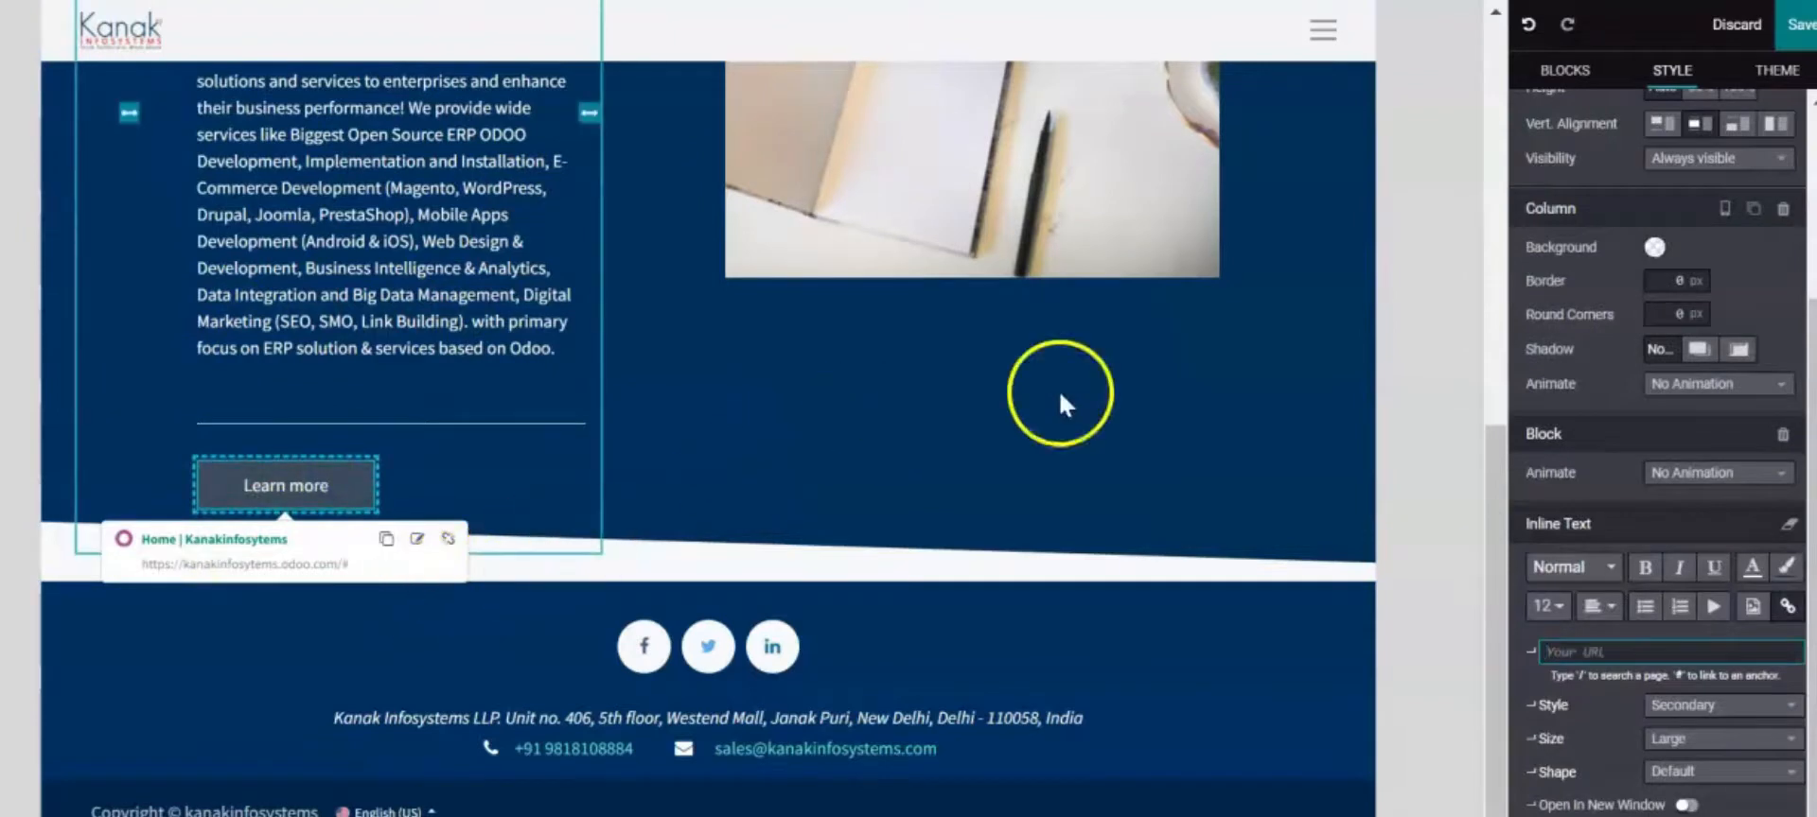
pyautogui.click(244, 466)
pyautogui.moveTo(246, 465); pyautogui.dragTo(163, 445)
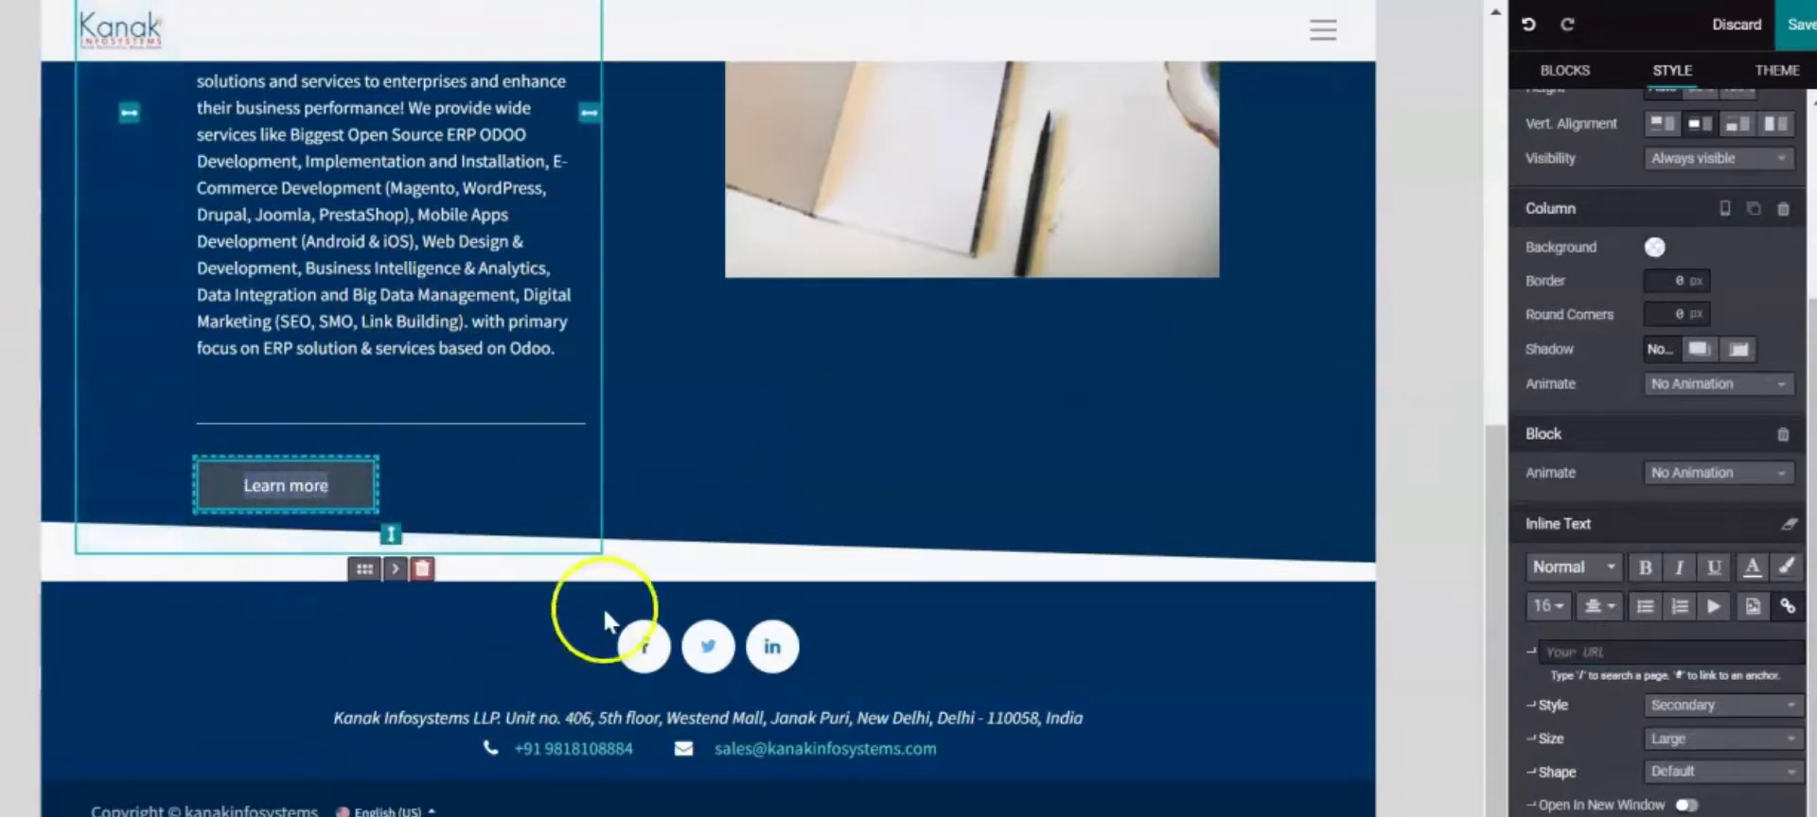
pyautogui.click(367, 491)
pyautogui.press('BackSpace')
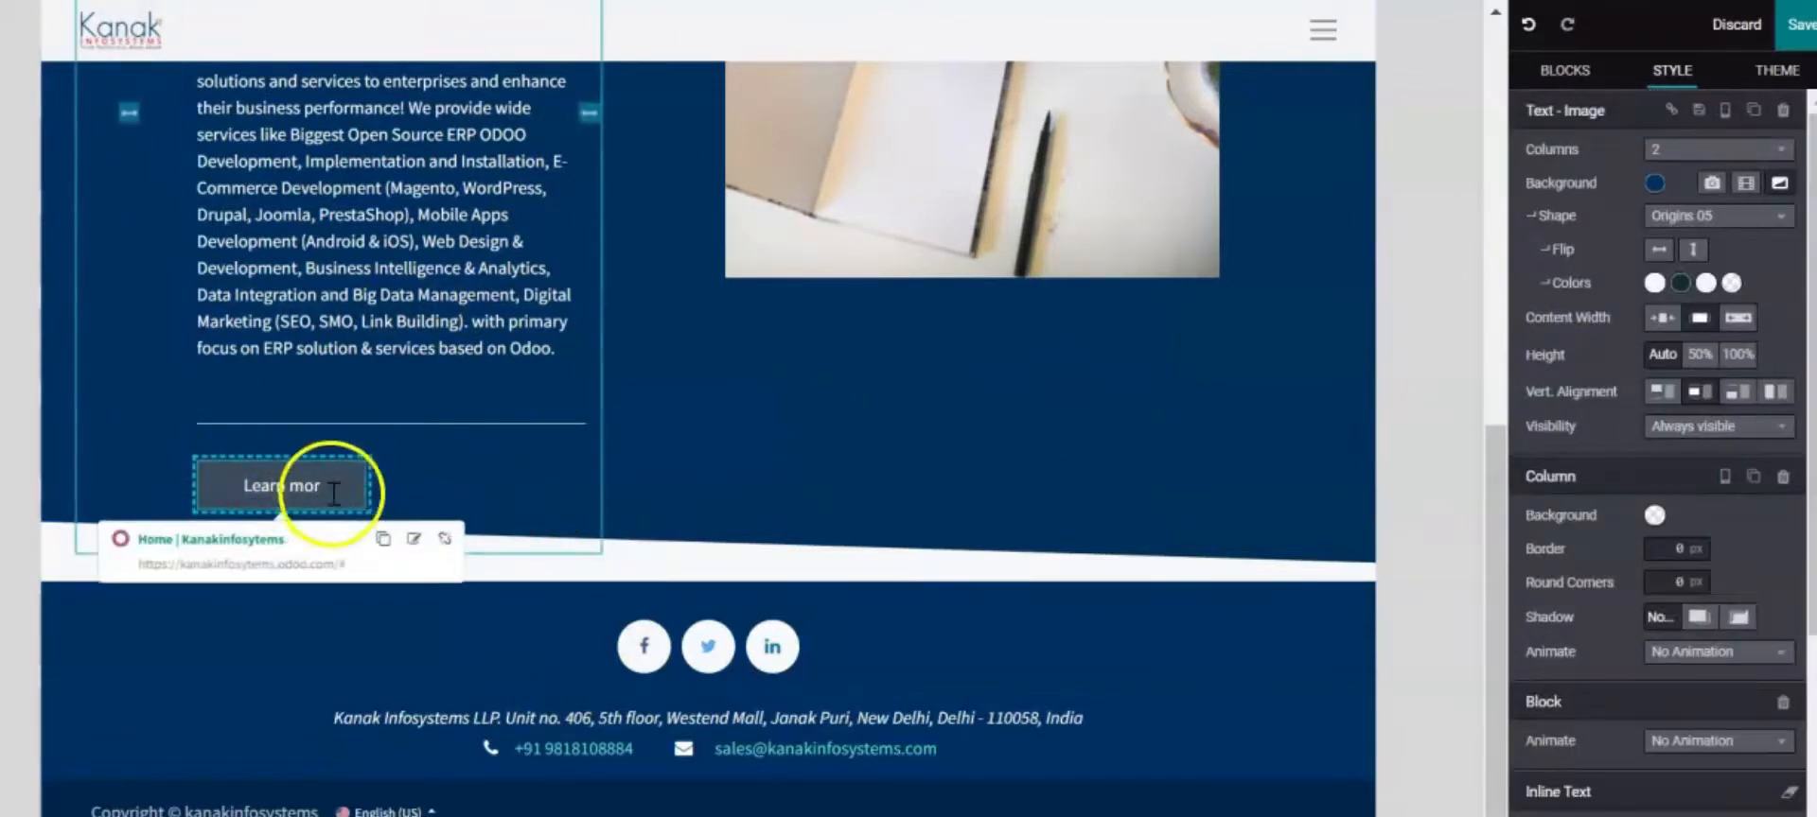
pyautogui.moveTo(332, 494); pyautogui.dragTo(251, 487)
pyautogui.press('BackSpace')
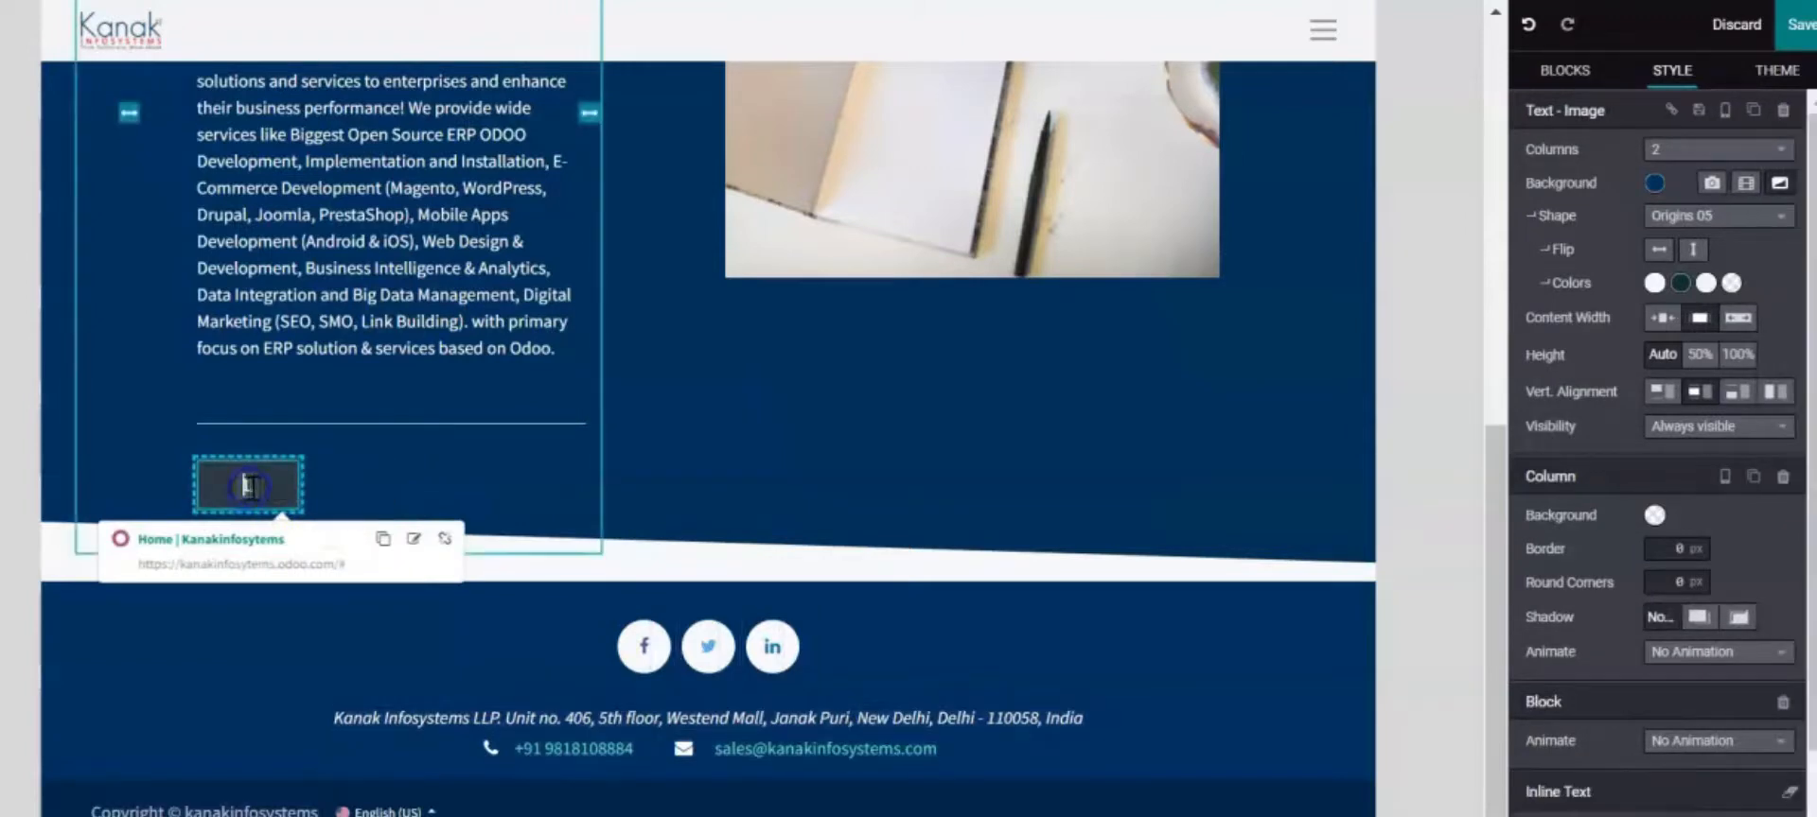
pyautogui.press('BackSpace')
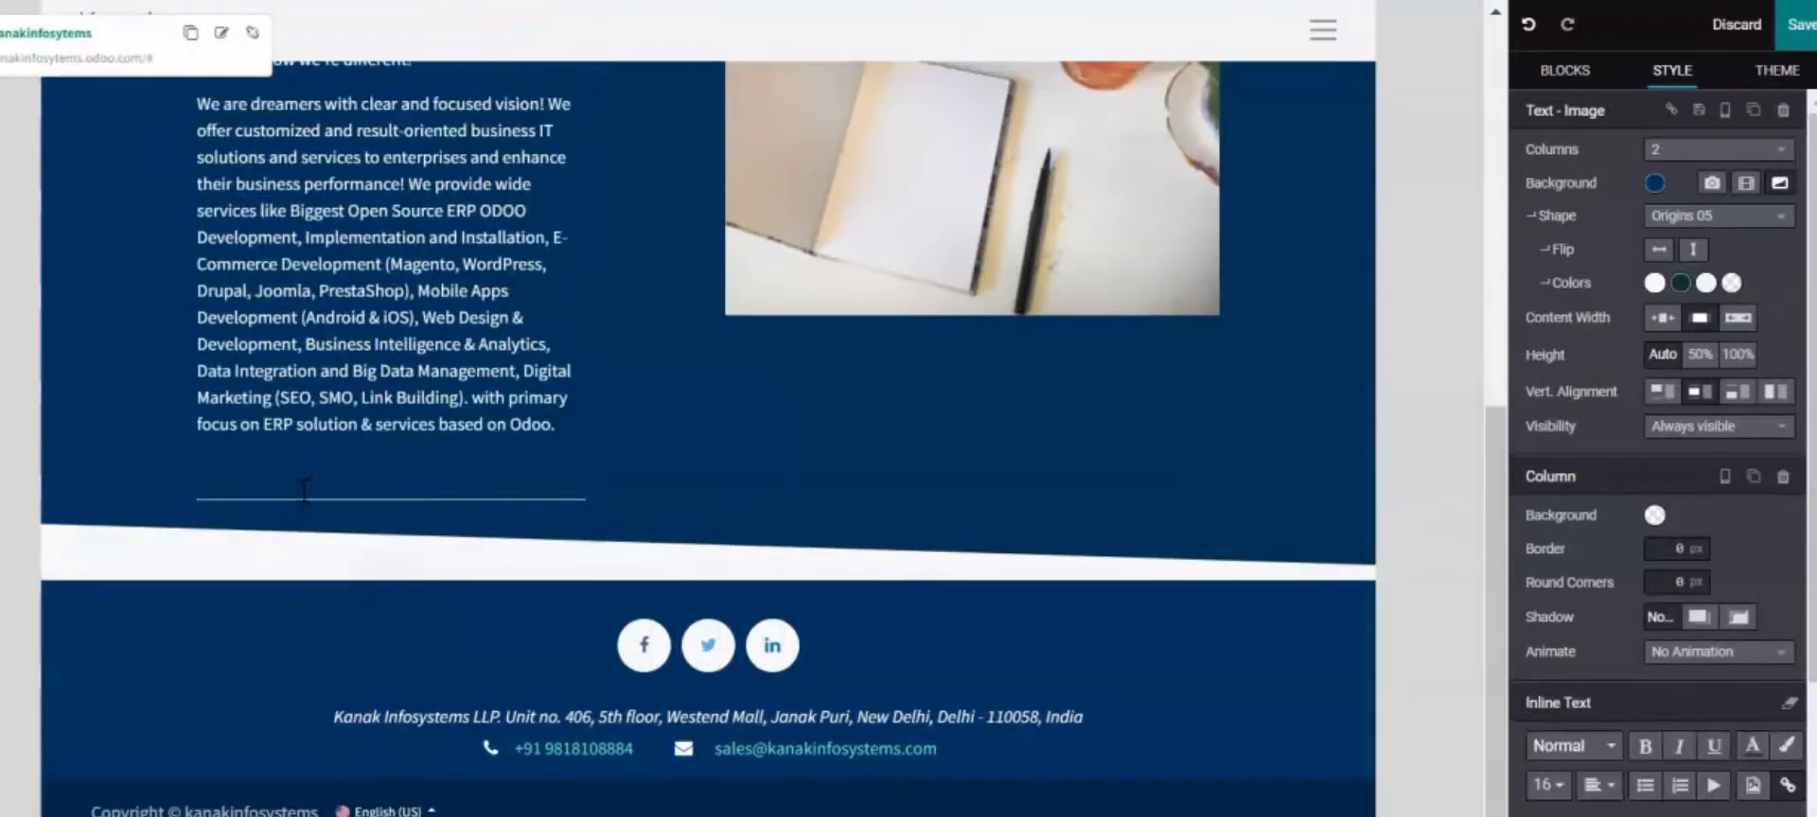
pyautogui.scroll(4, 662, 511)
pyautogui.scroll(-4, 628, 527)
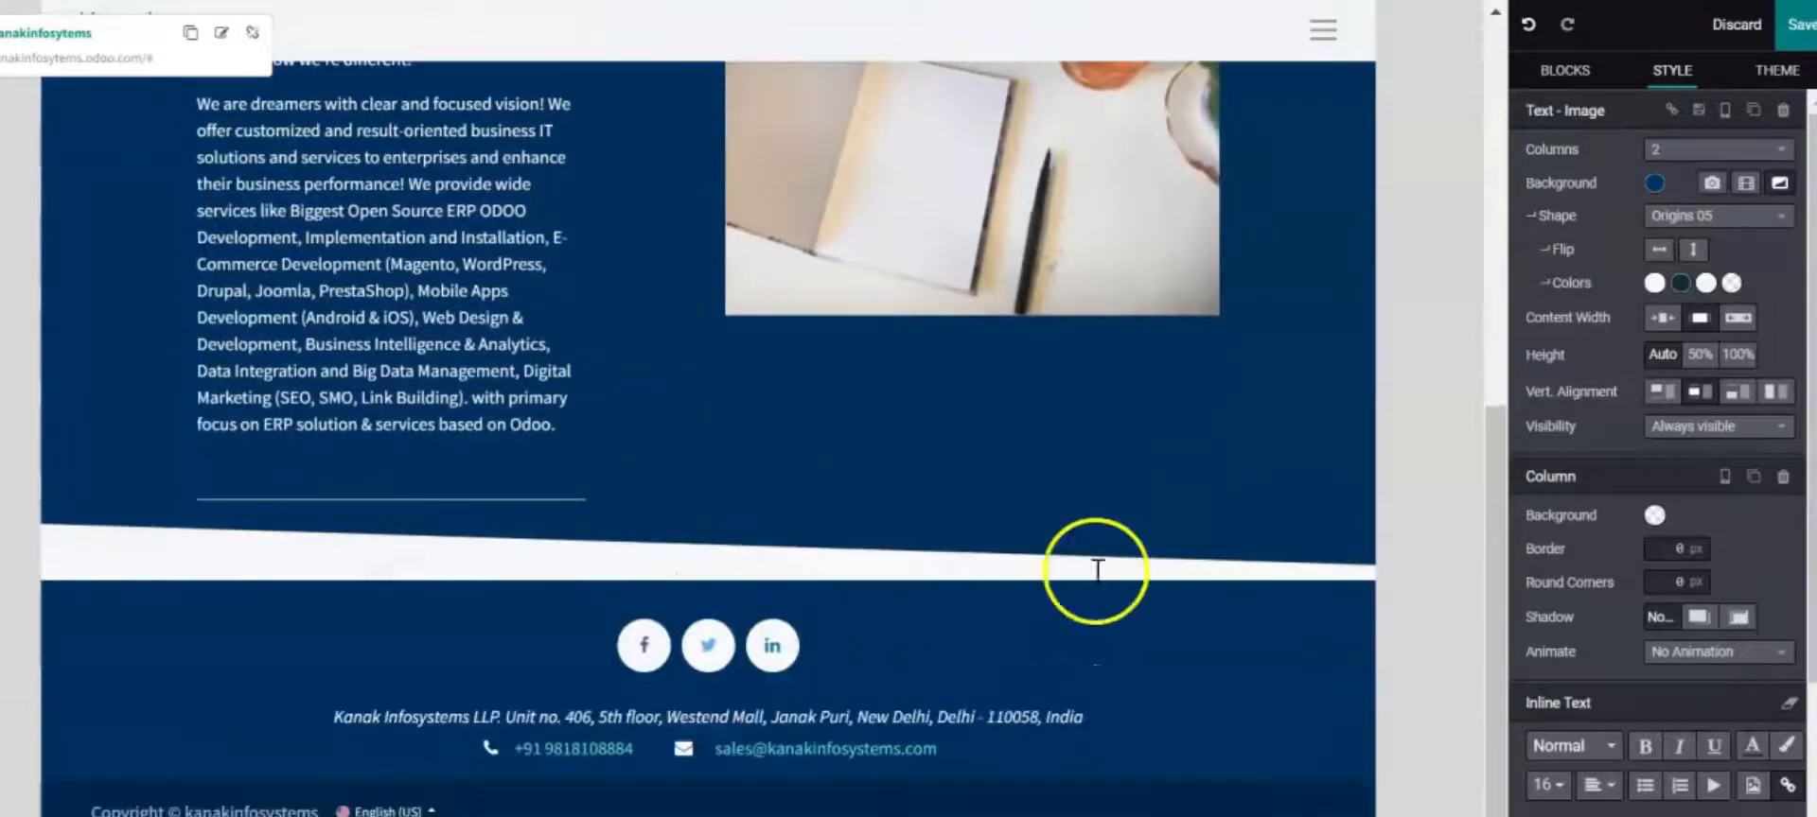
pyautogui.scroll(5, 1005, 512)
pyautogui.scroll(-4, 1005, 512)
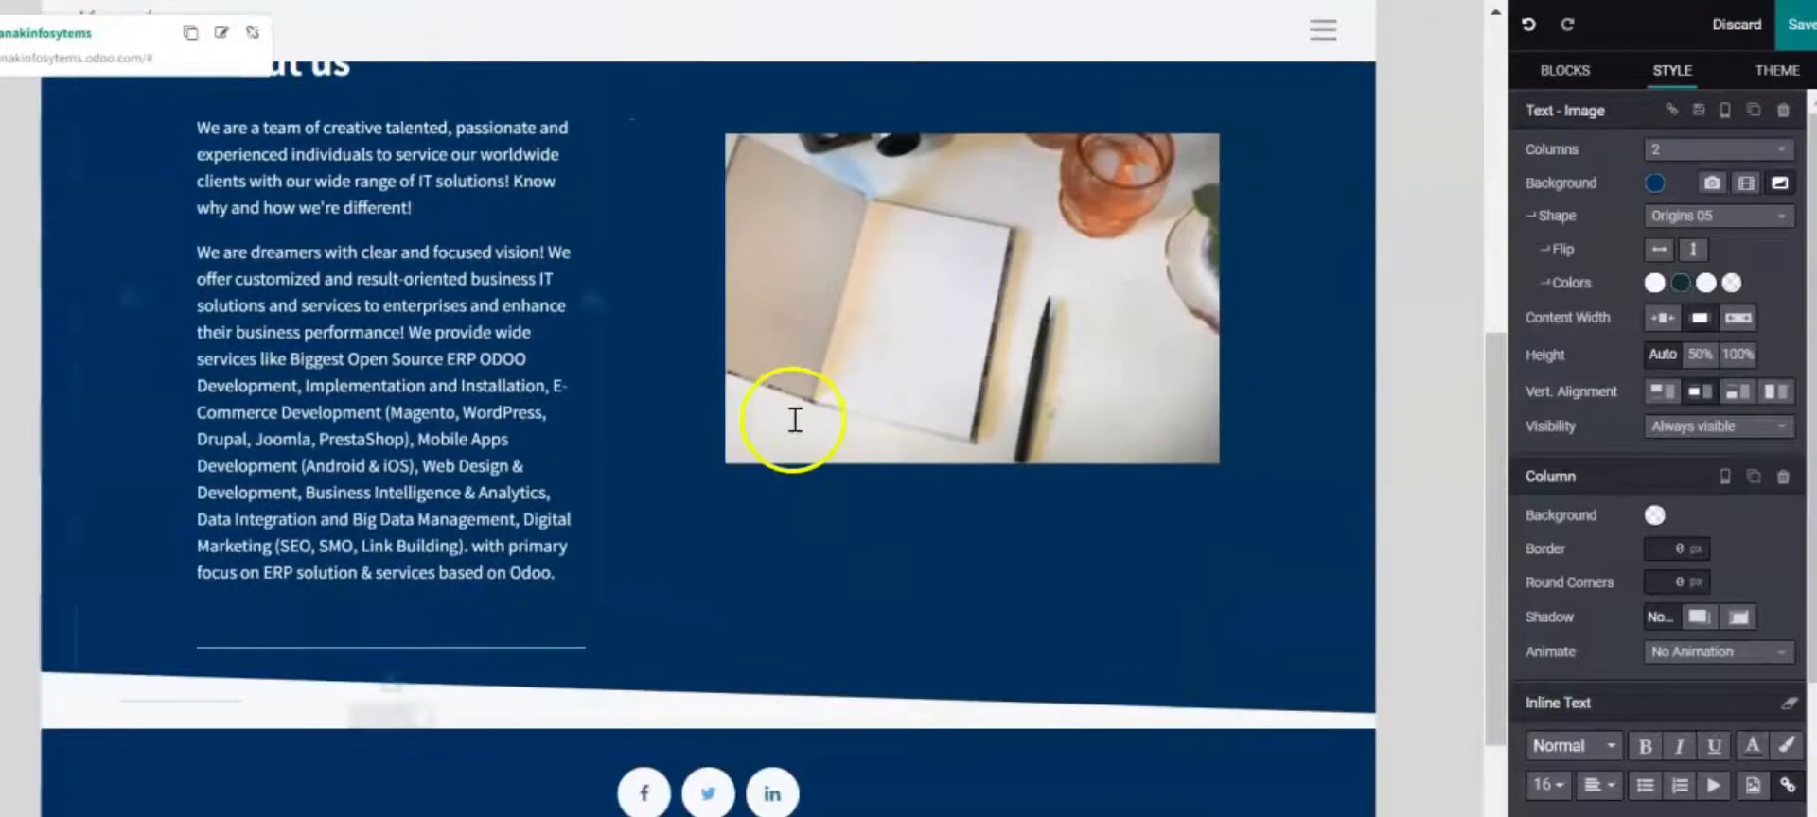
pyautogui.scroll(-2, 763, 395)
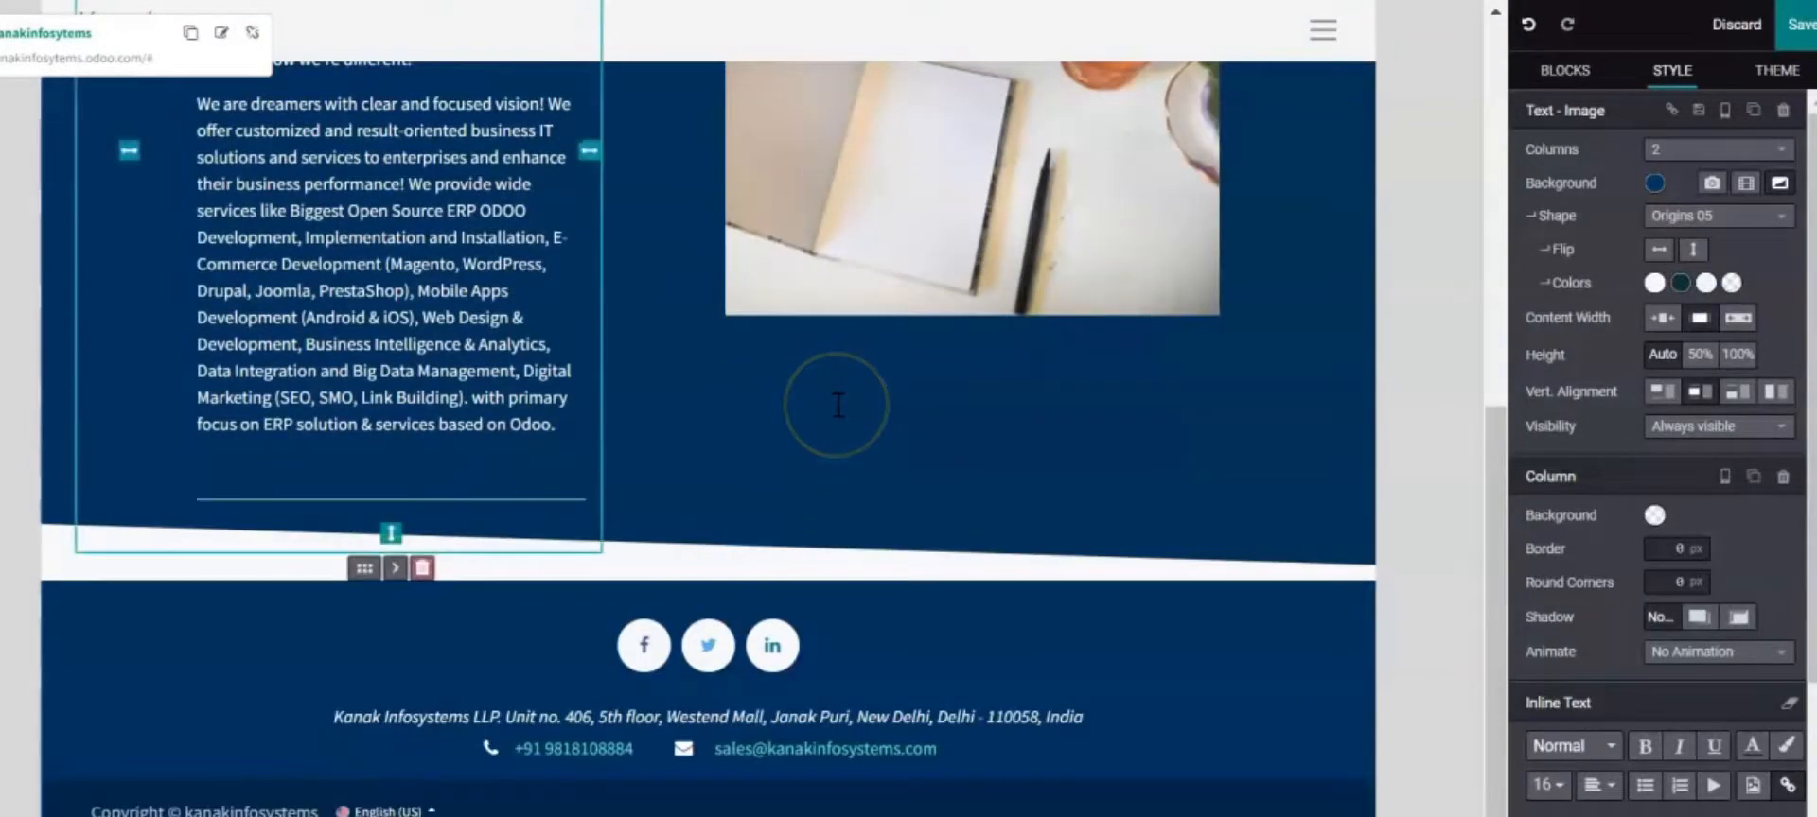
pyautogui.click(916, 467)
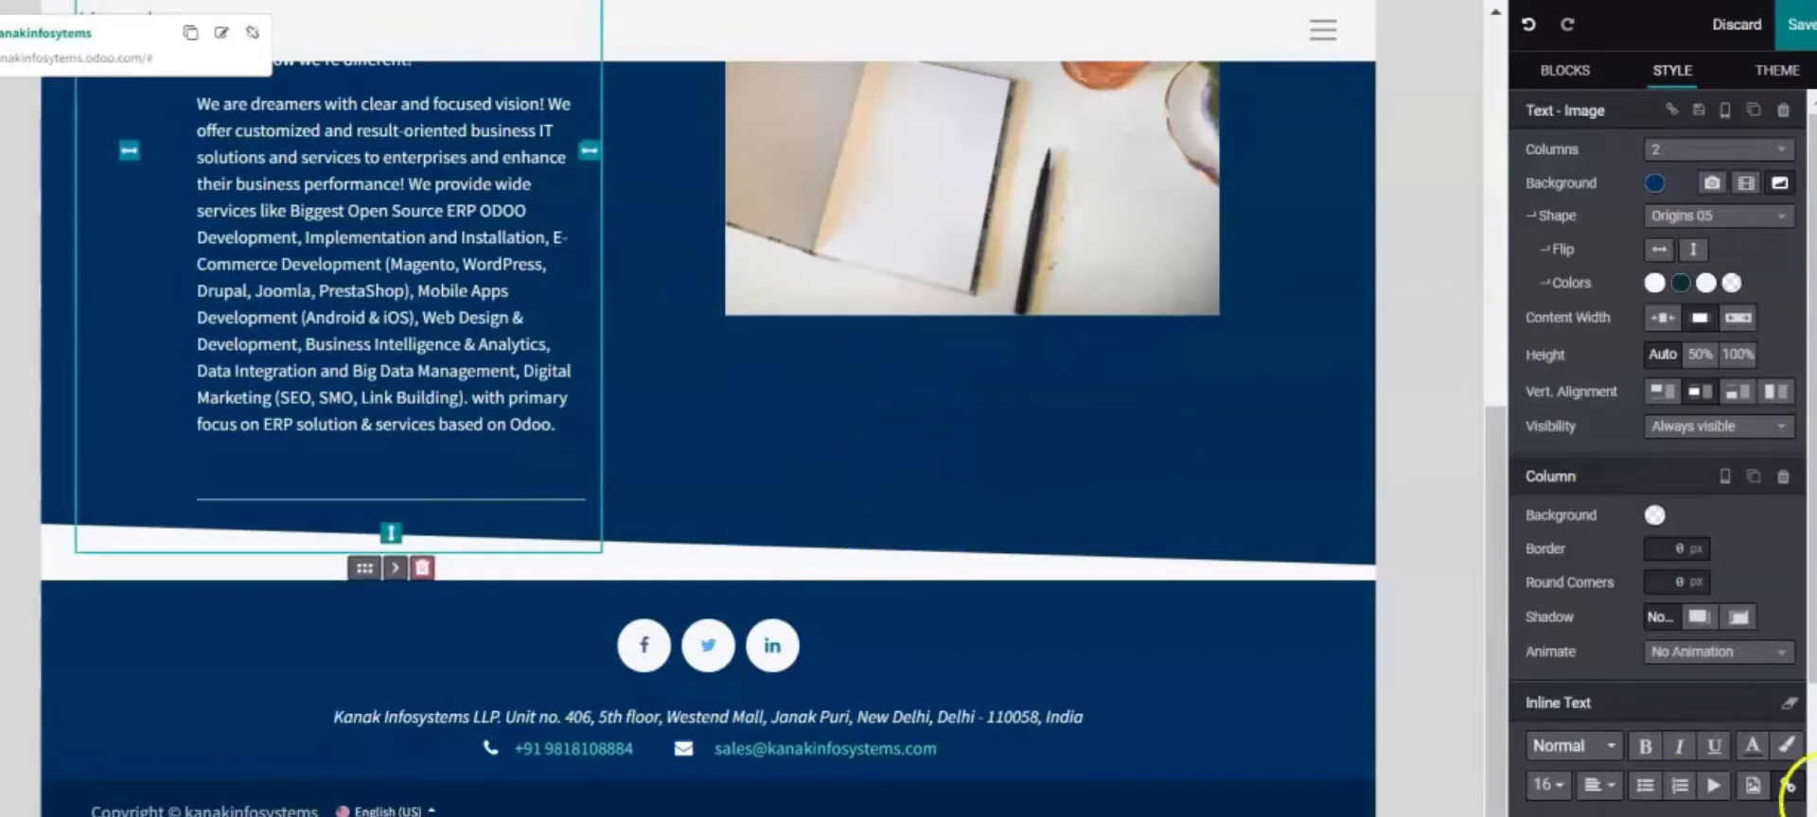
# Add a Title block below About us, above the footer, and select it
pyautogui.click(1606, 82)
pyautogui.scroll(-5, 1658, 437)
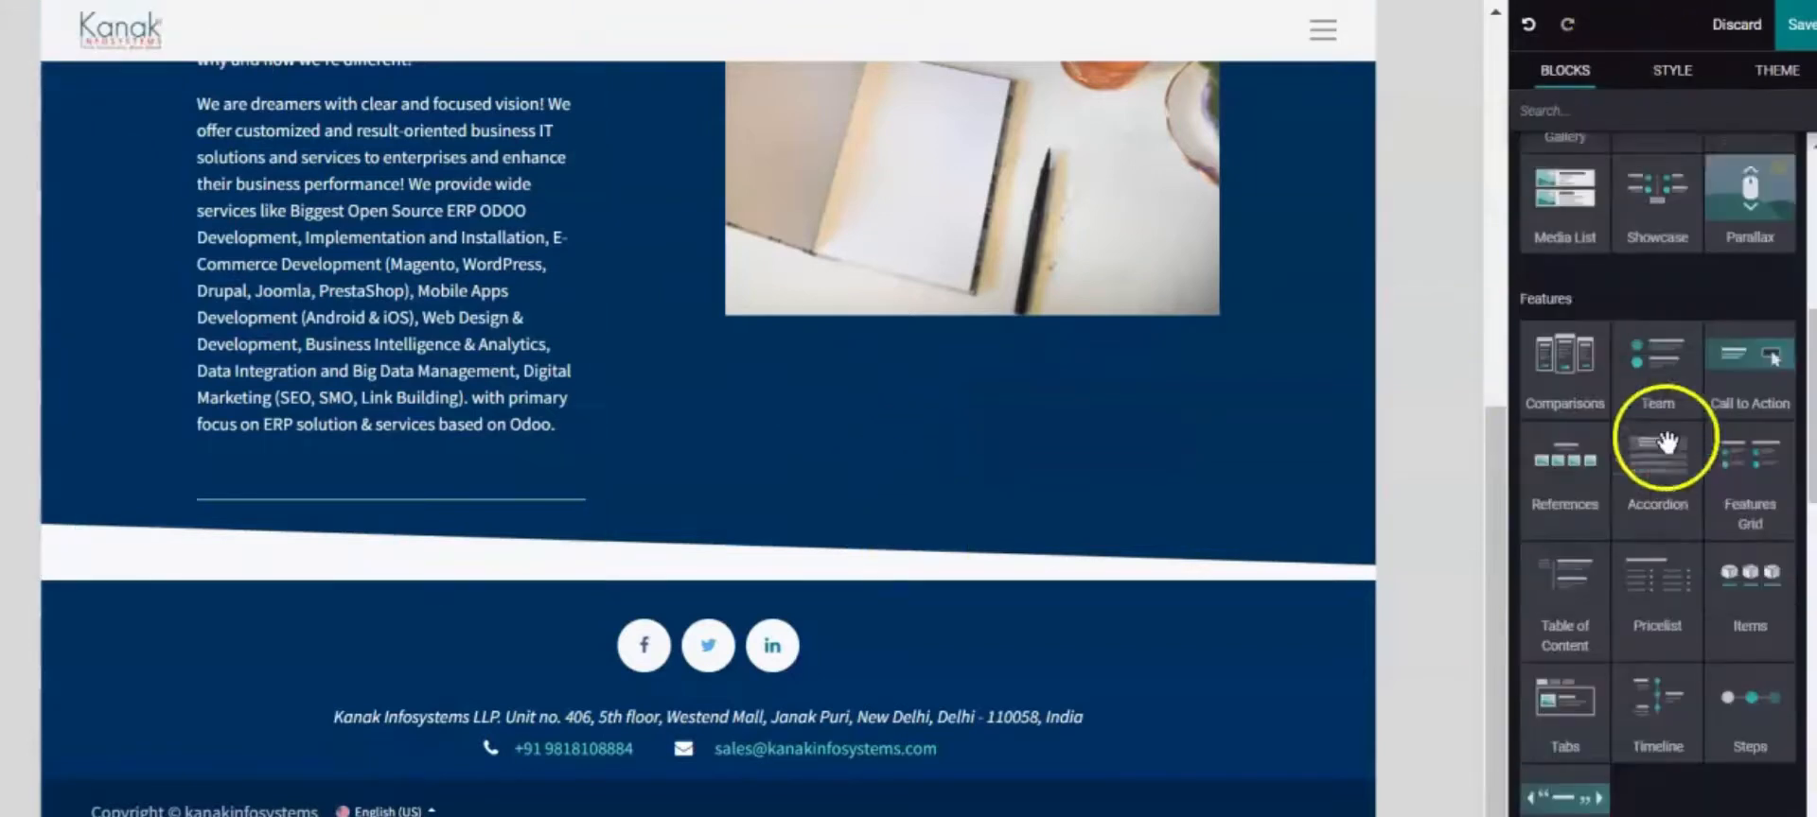
pyautogui.scroll(3, 1759, 487)
pyautogui.scroll(3, 1761, 490)
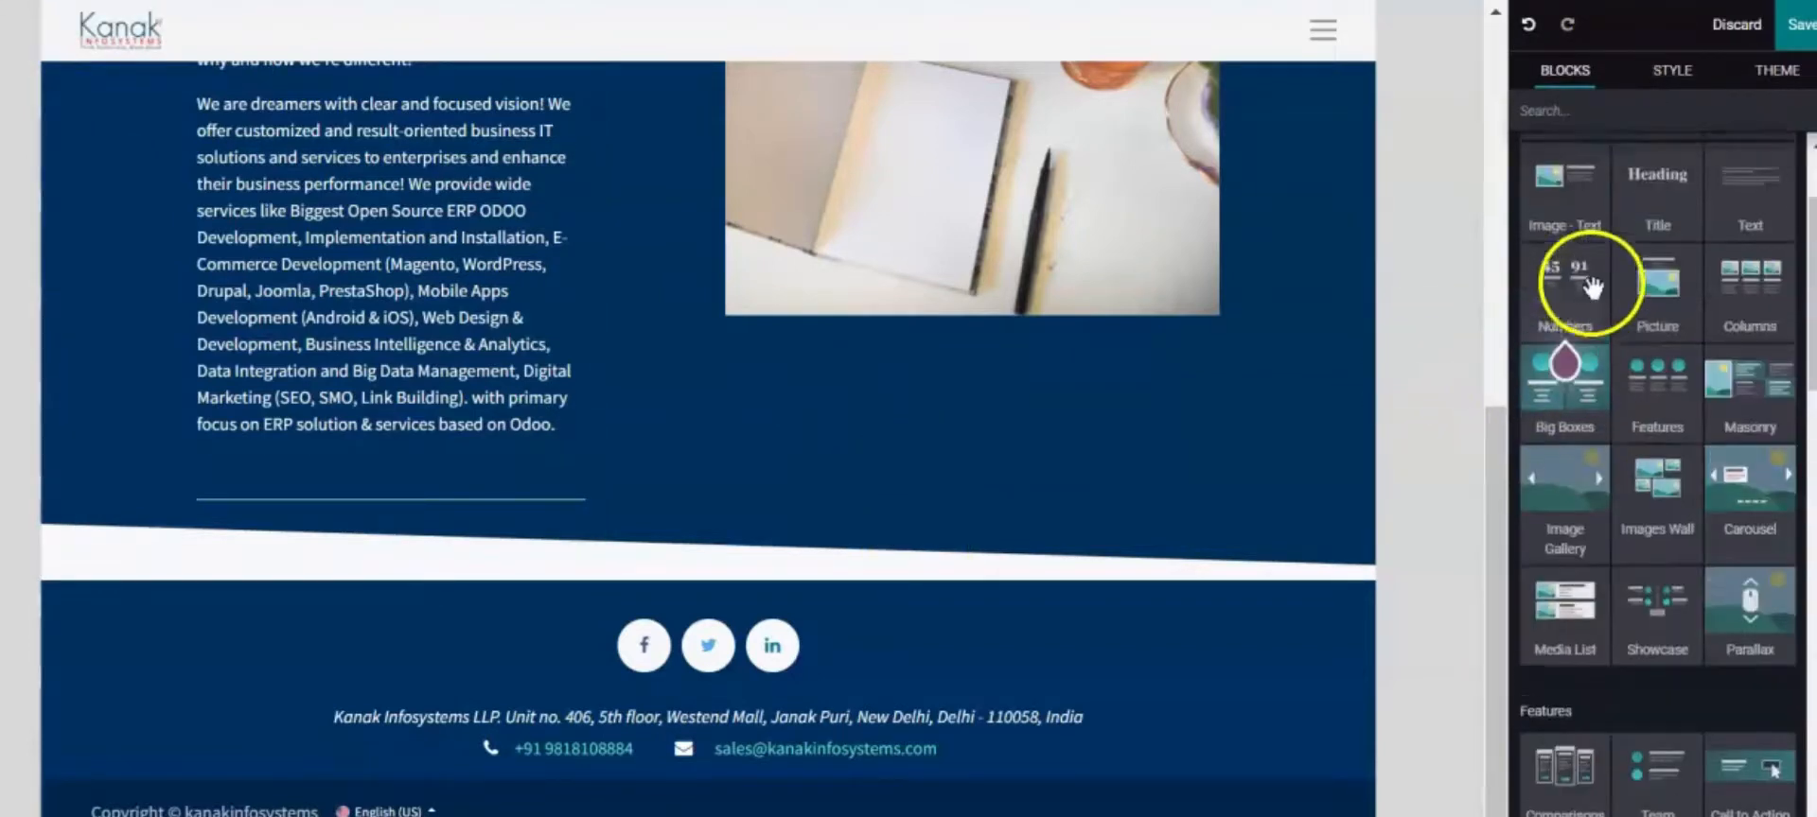
pyautogui.moveTo(1659, 364); pyautogui.dragTo(674, 567)
pyautogui.click(1083, 503)
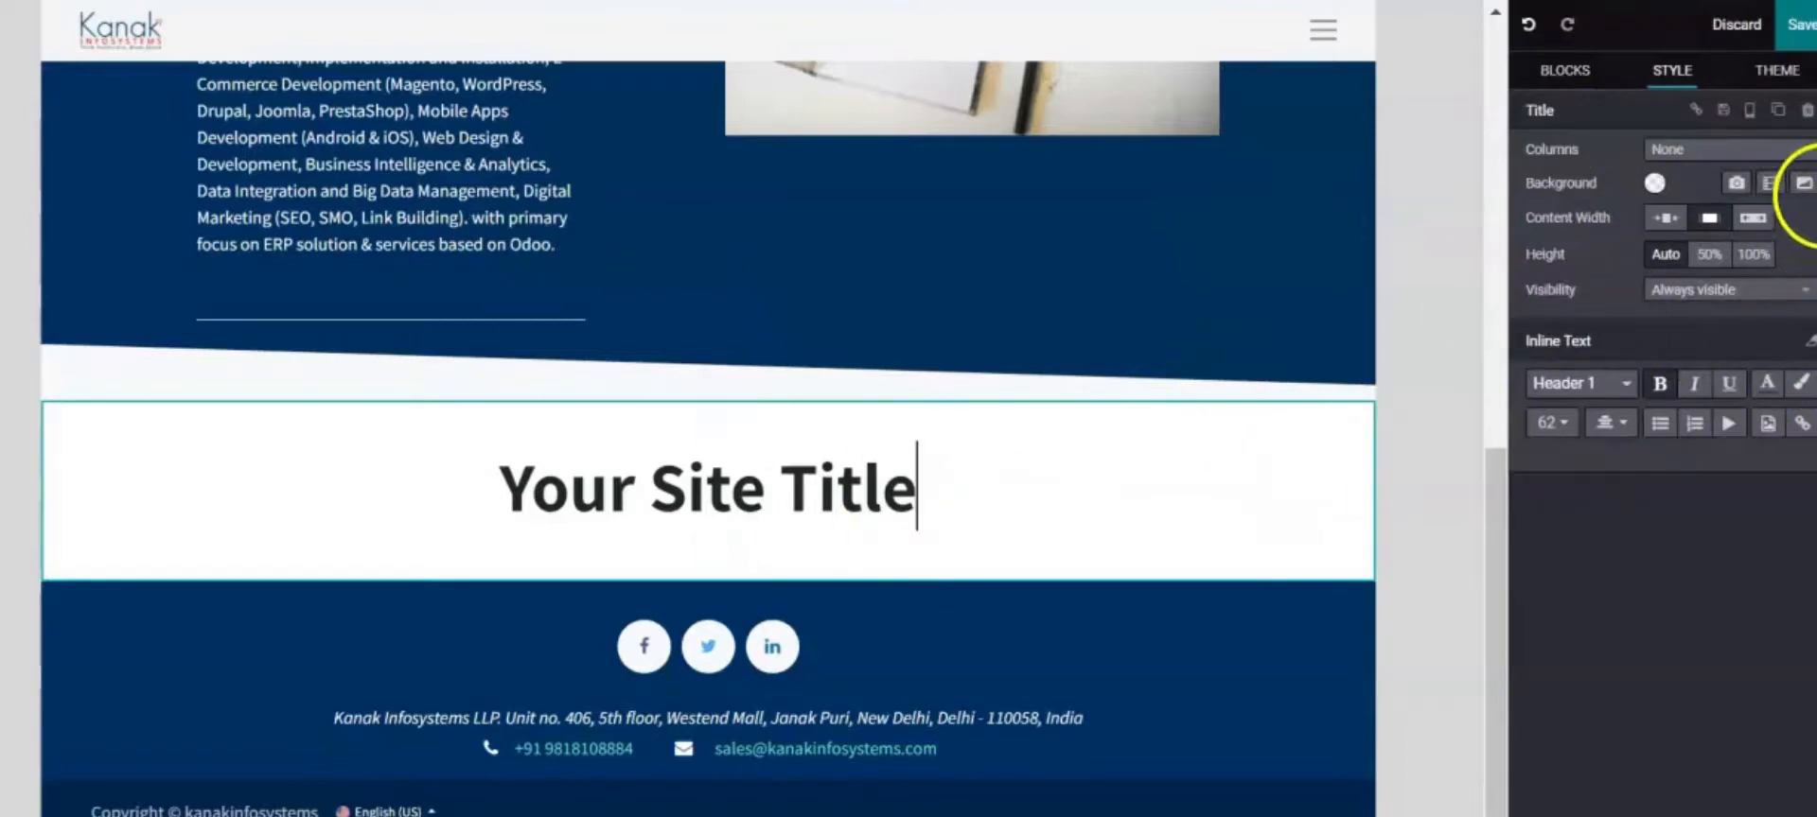
# Give the title section the Rainy 09 background shape
pyautogui.click(1804, 184)
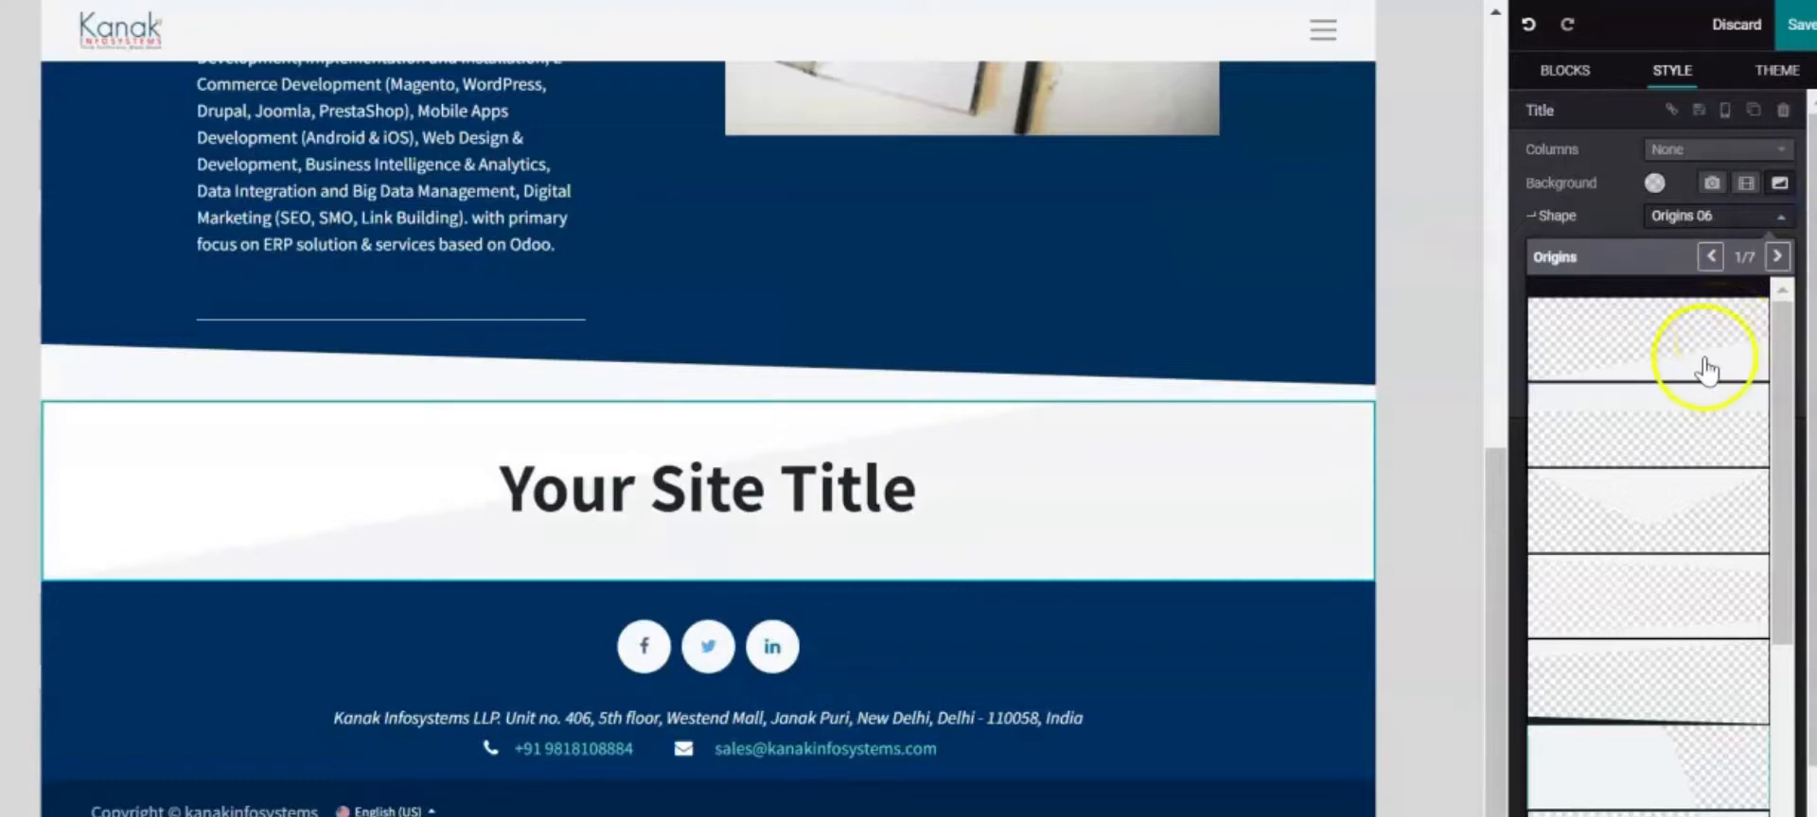
pyautogui.scroll(-3, 1624, 478)
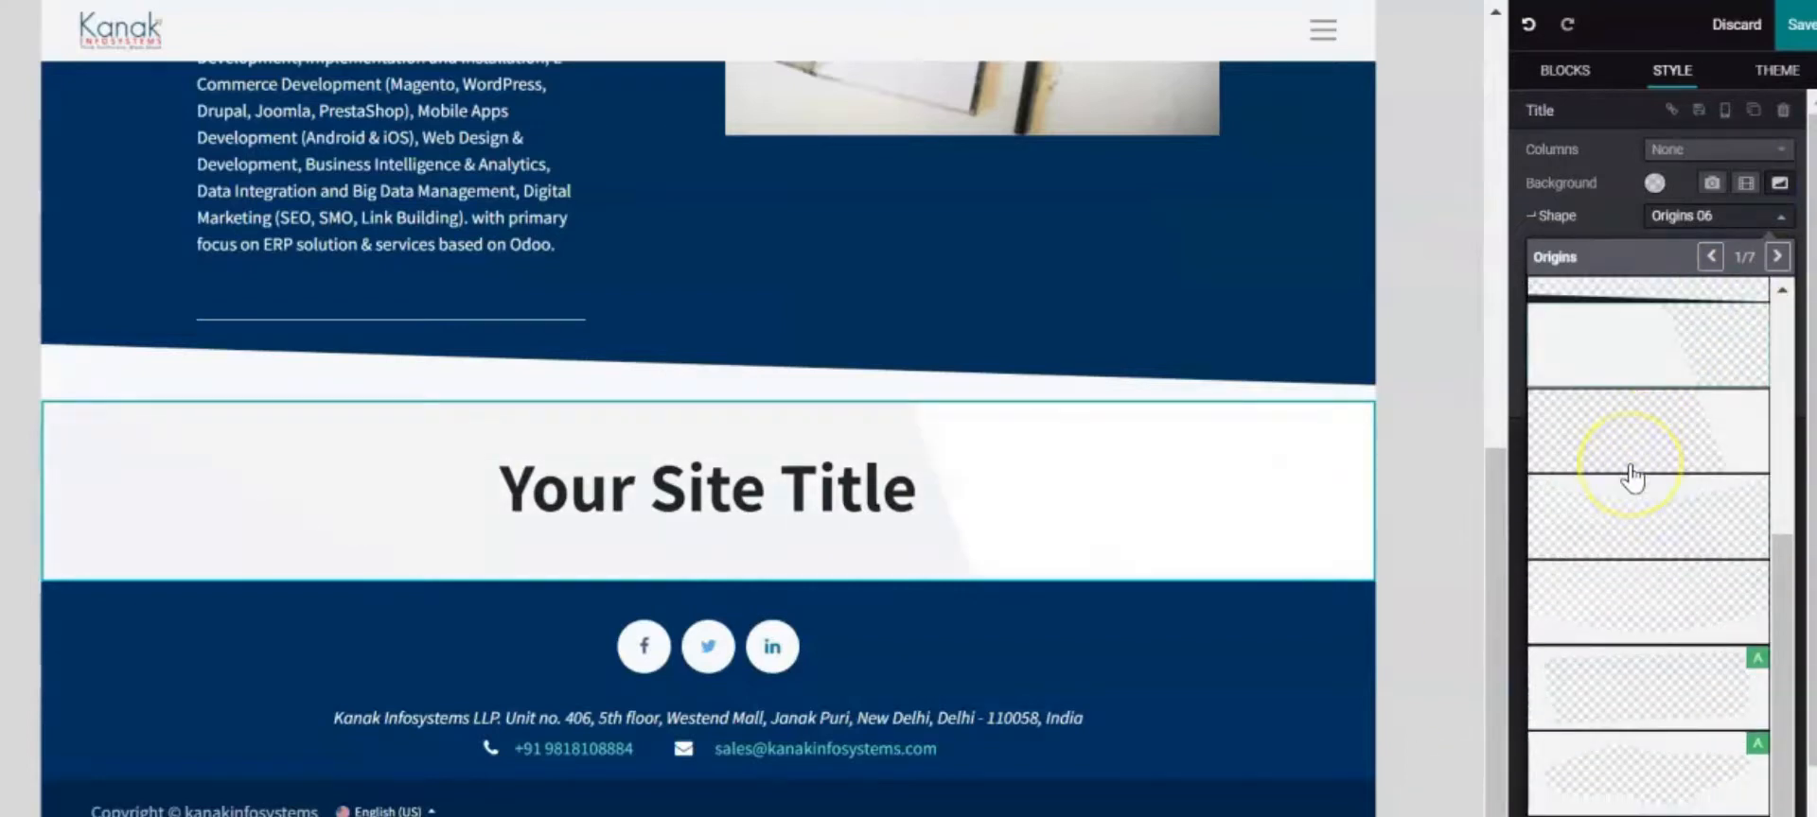
pyautogui.scroll(-1, 1628, 605)
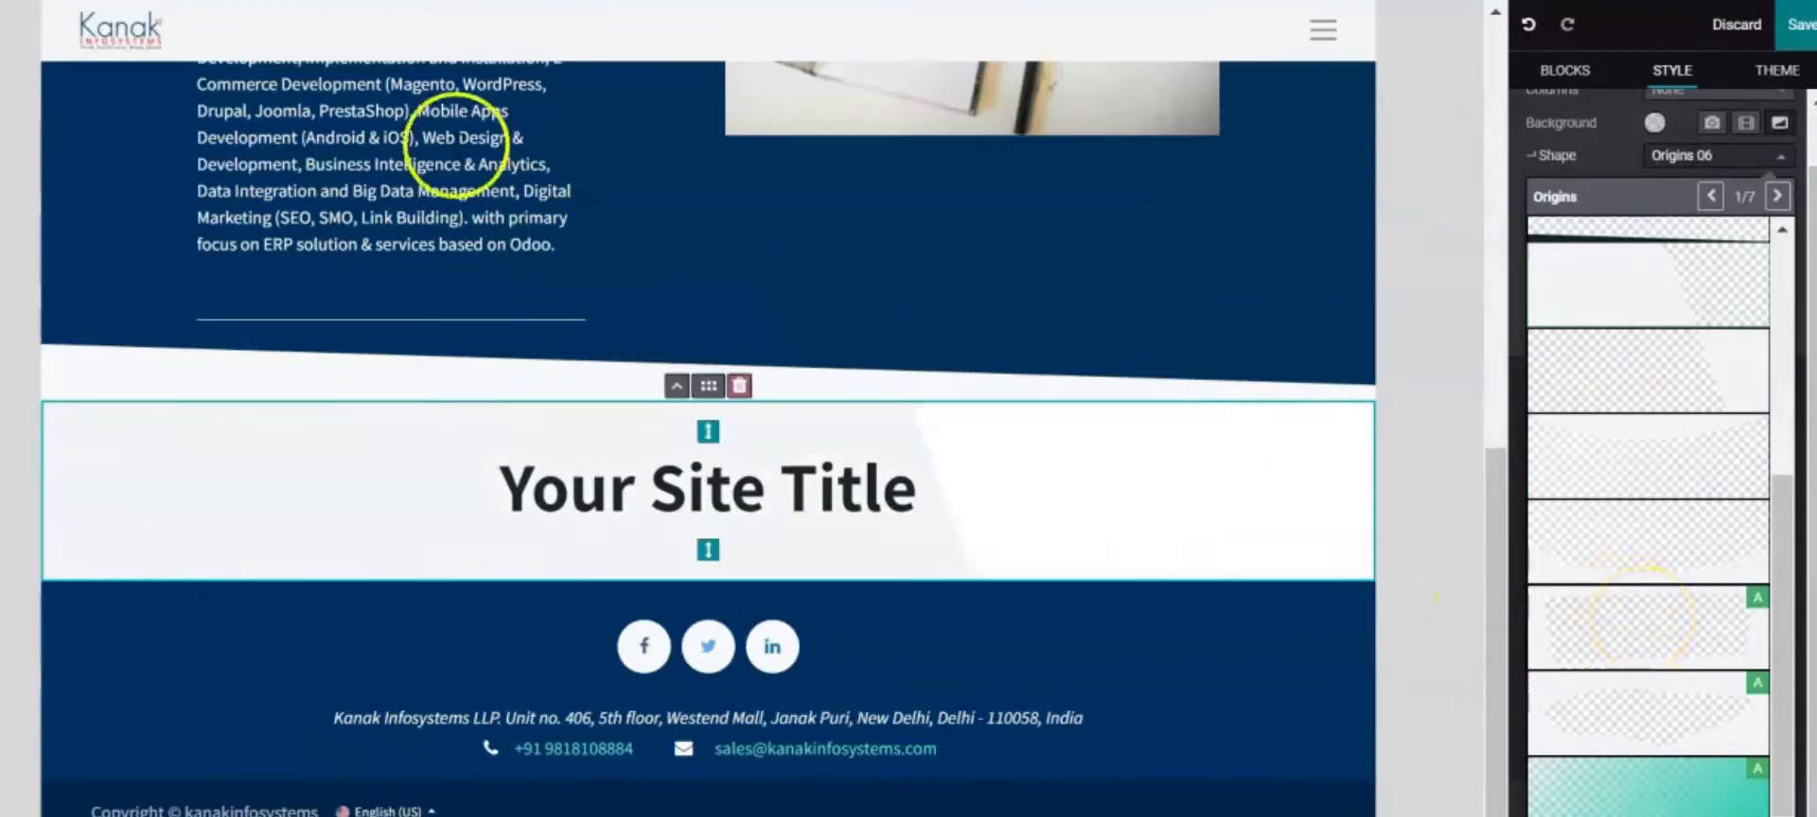
pyautogui.click(1776, 195)
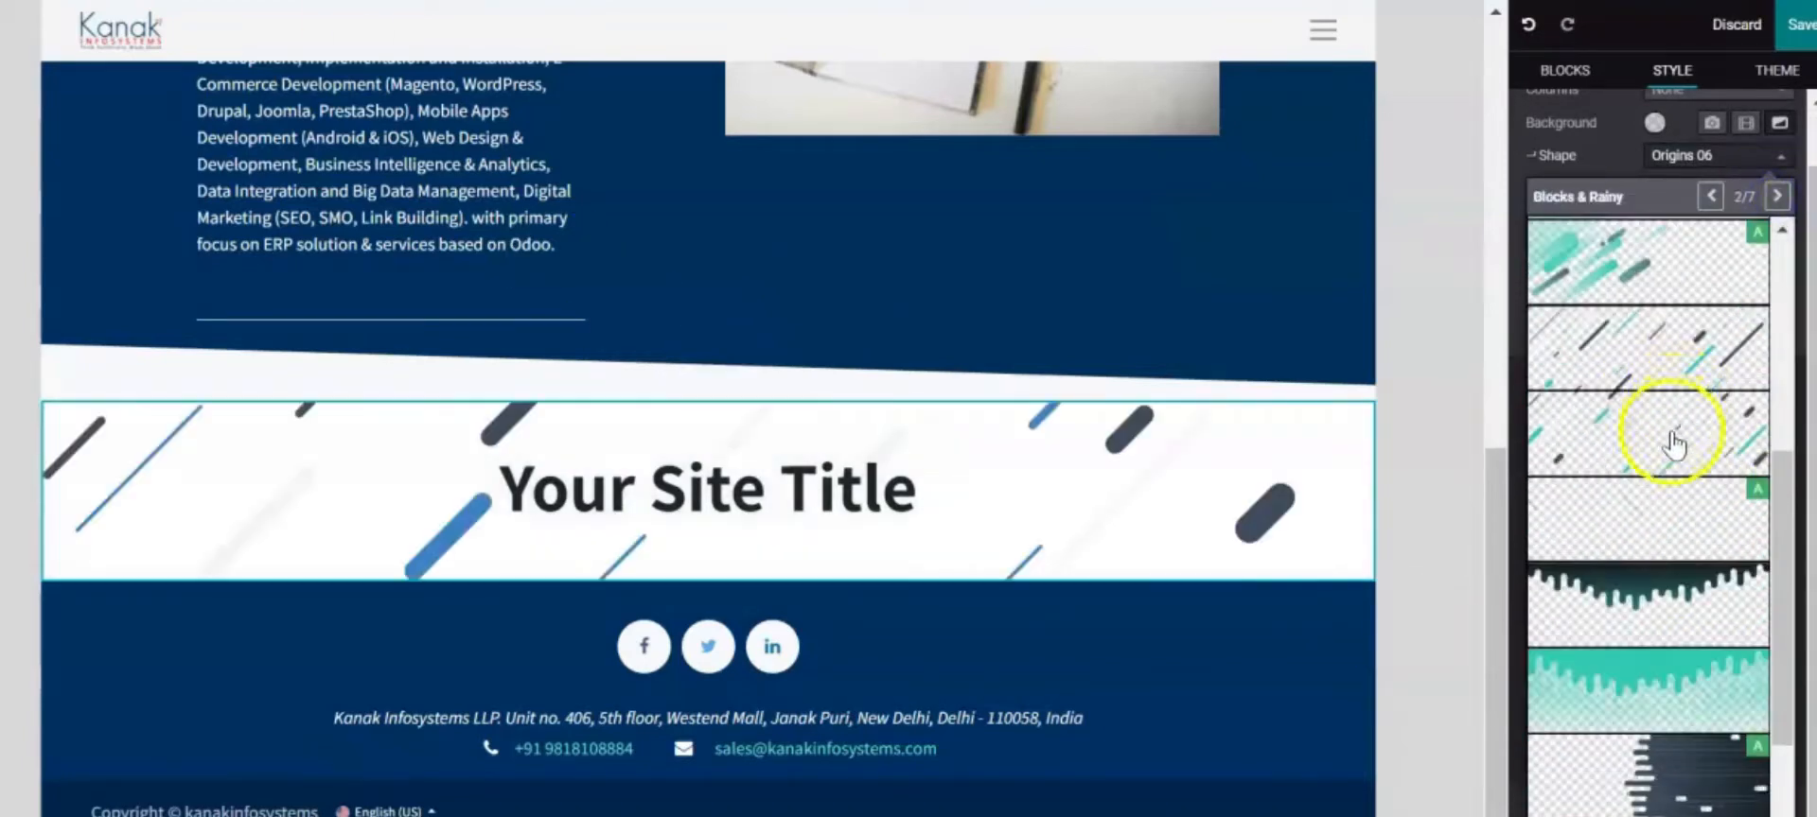
pyautogui.scroll(5, 1666, 489)
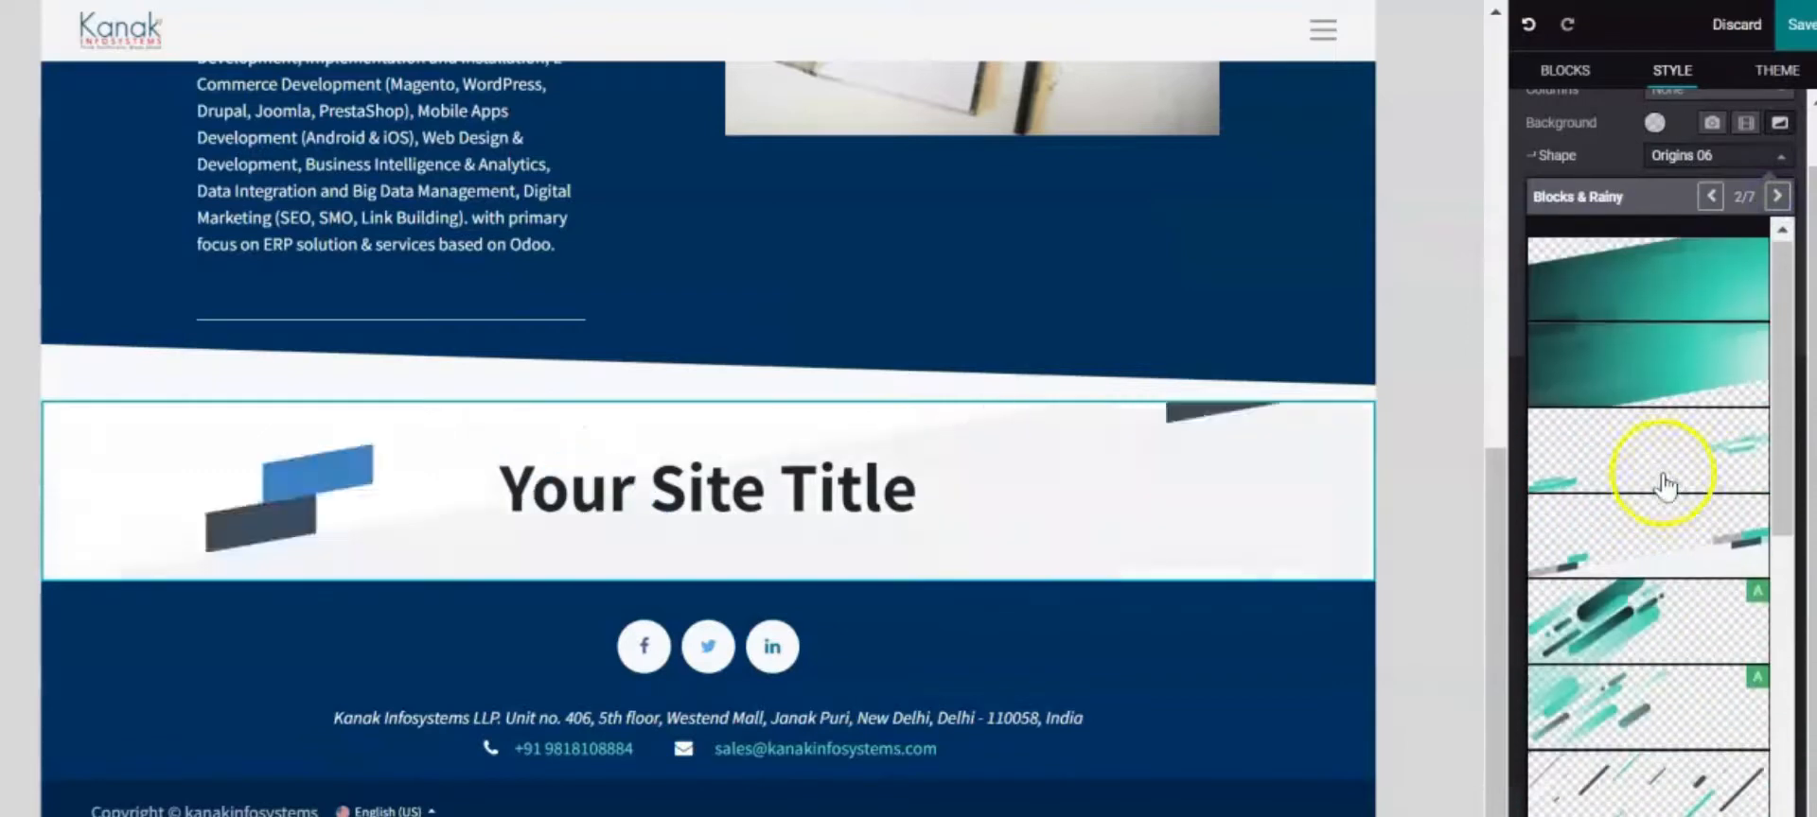
pyautogui.scroll(-5, 1662, 483)
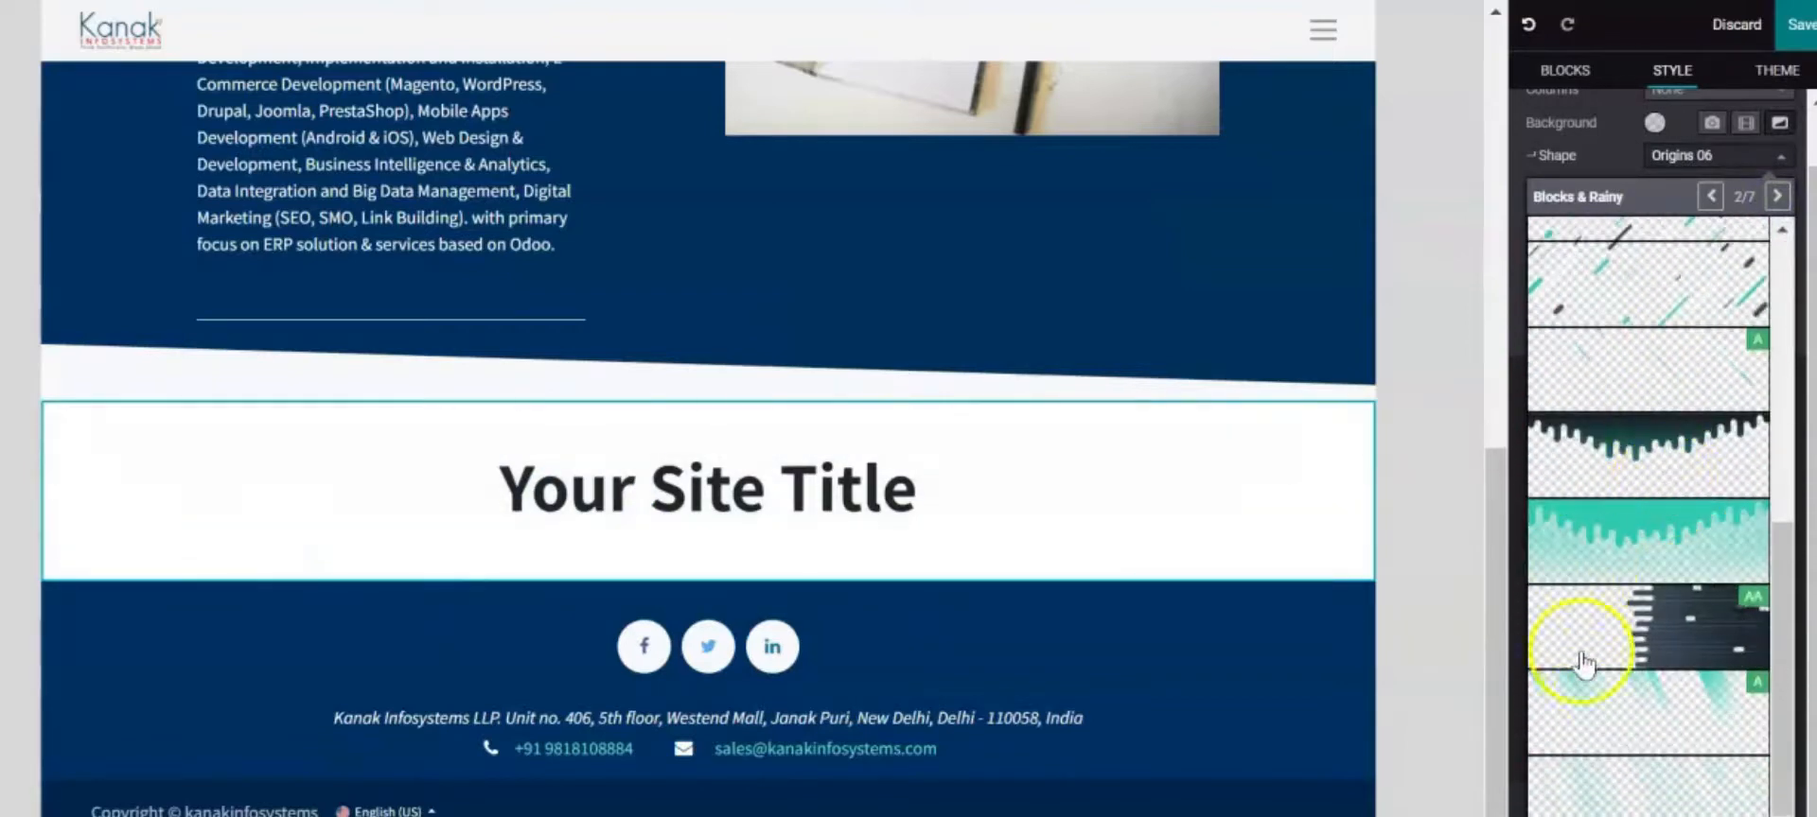
pyautogui.click(1609, 688)
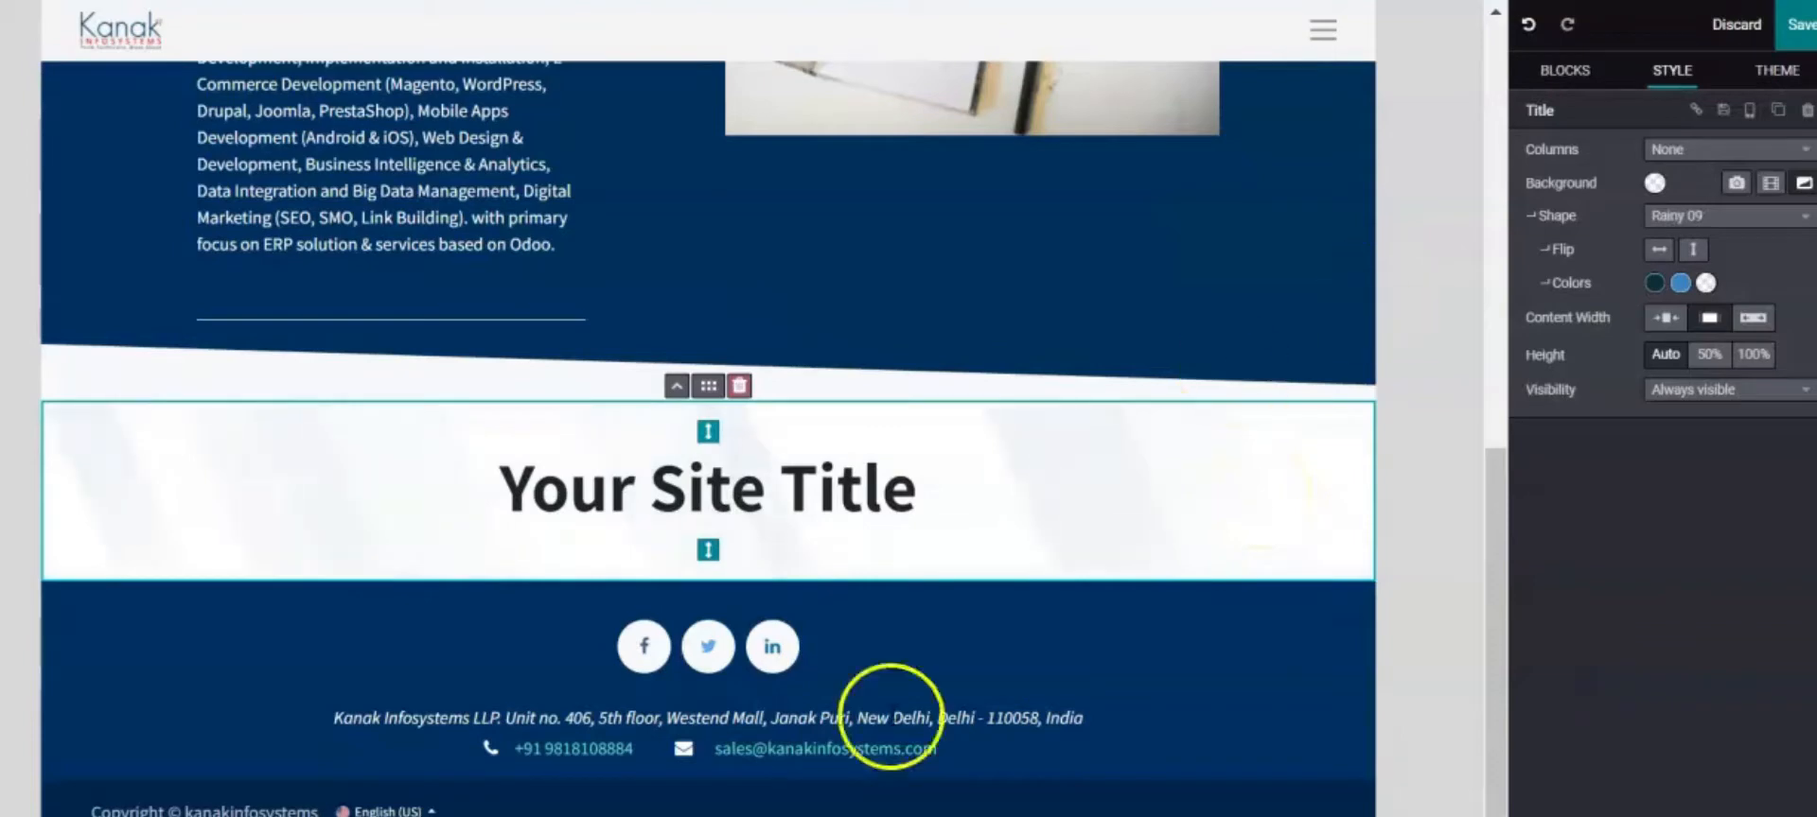
# Give the title section a light blue background and retype its heading as 'Our services'
pyautogui.click(1651, 185)
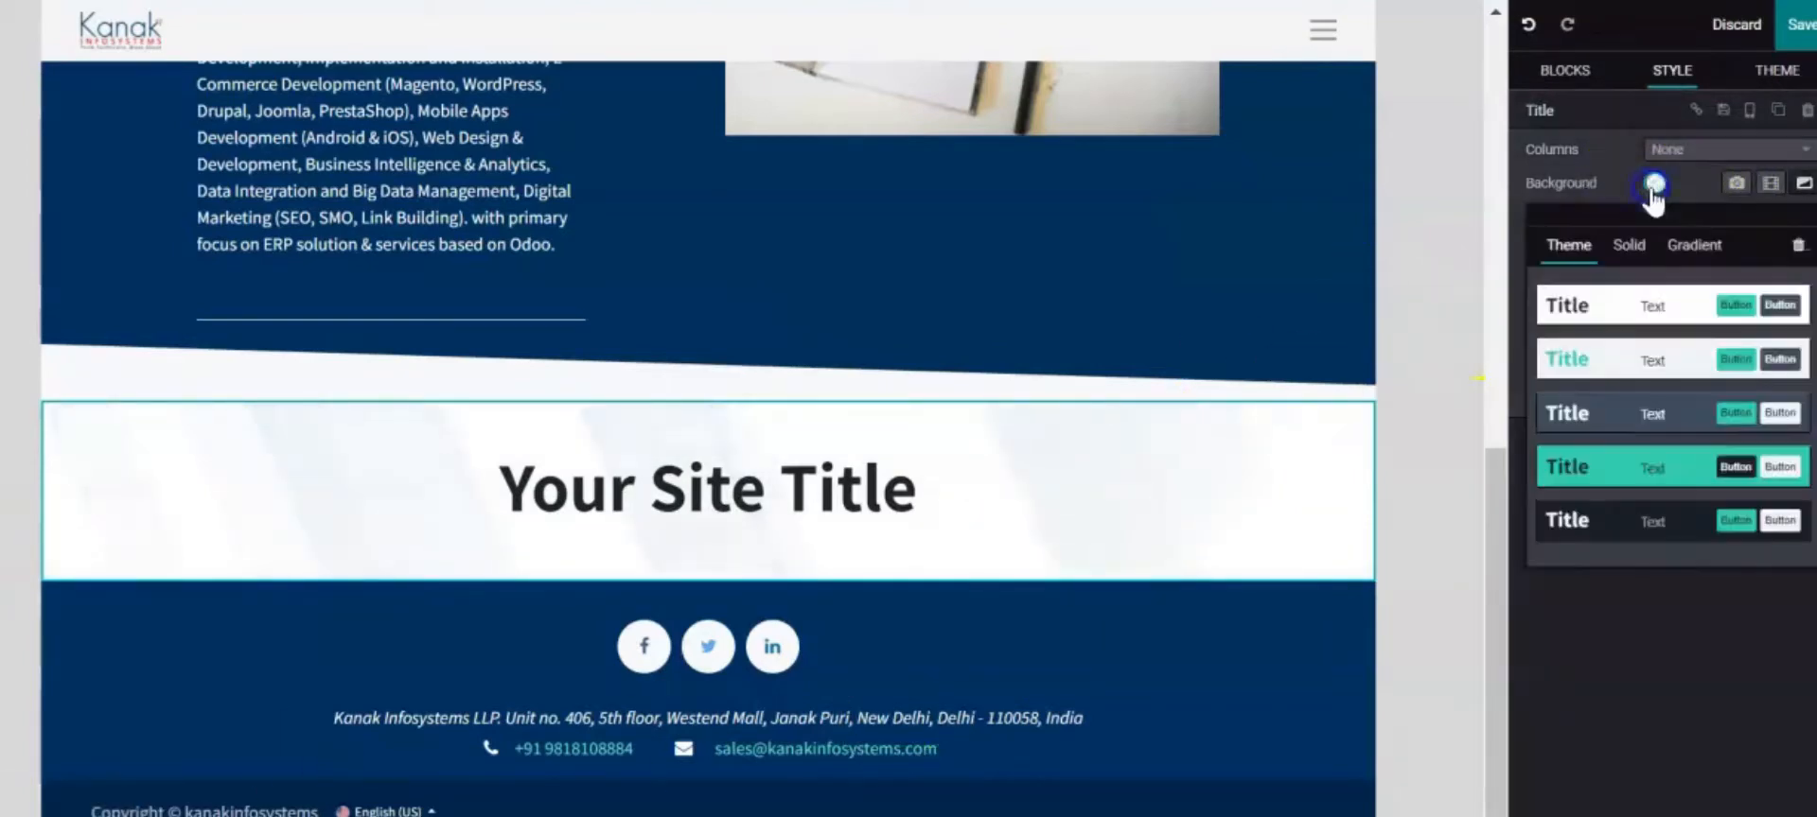
pyautogui.click(1662, 460)
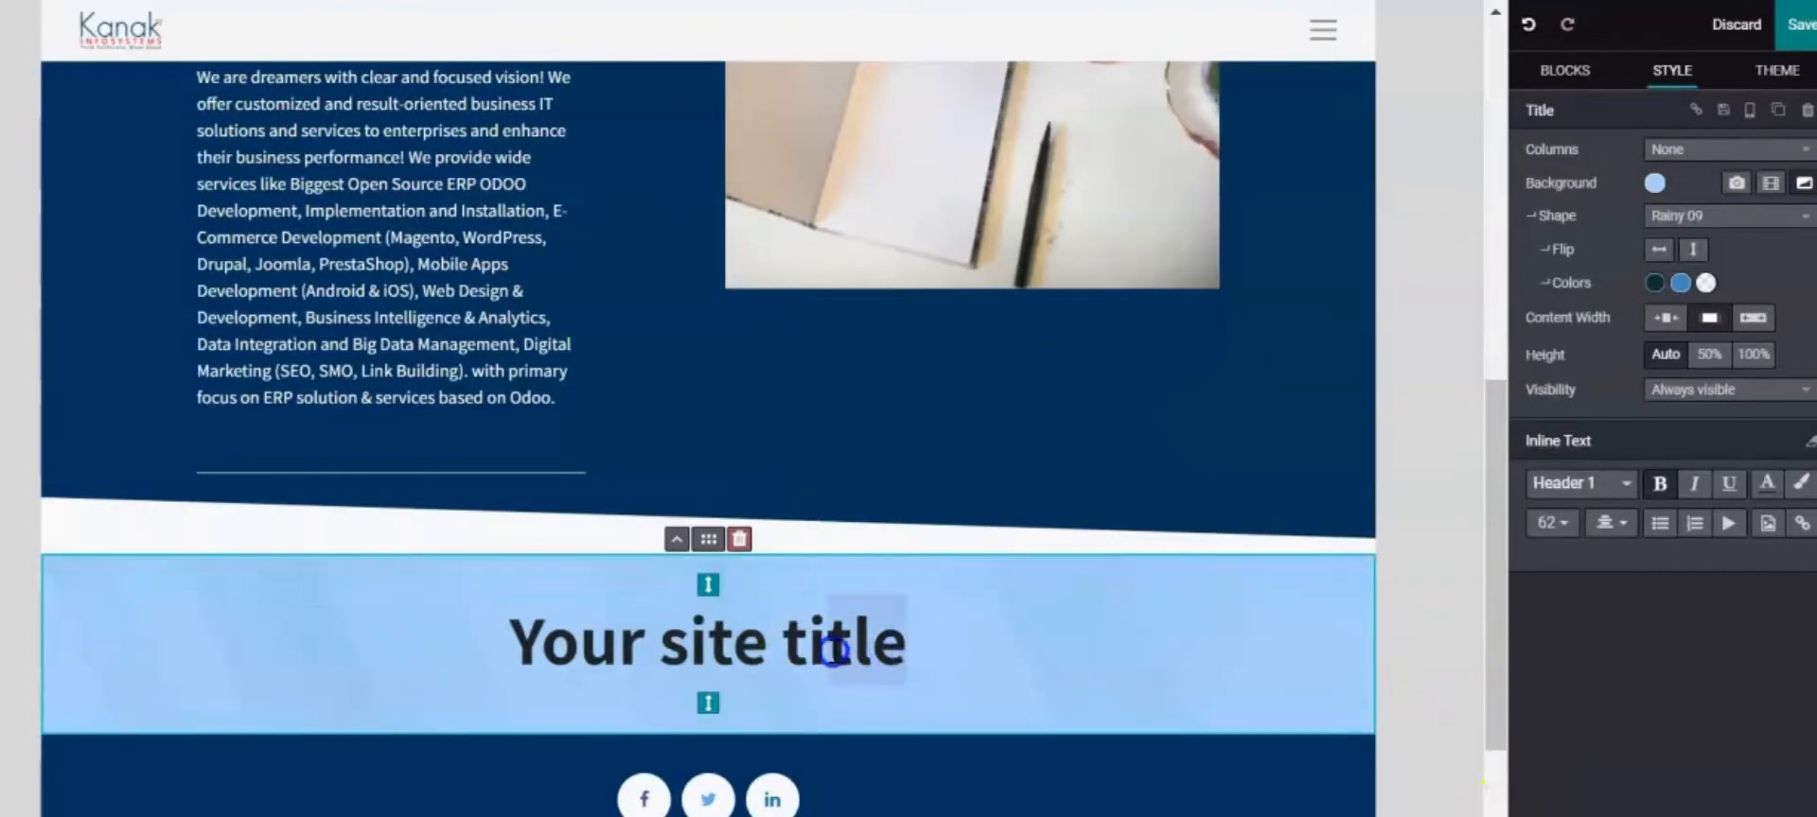
pyautogui.moveTo(807, 648); pyautogui.dragTo(556, 646)
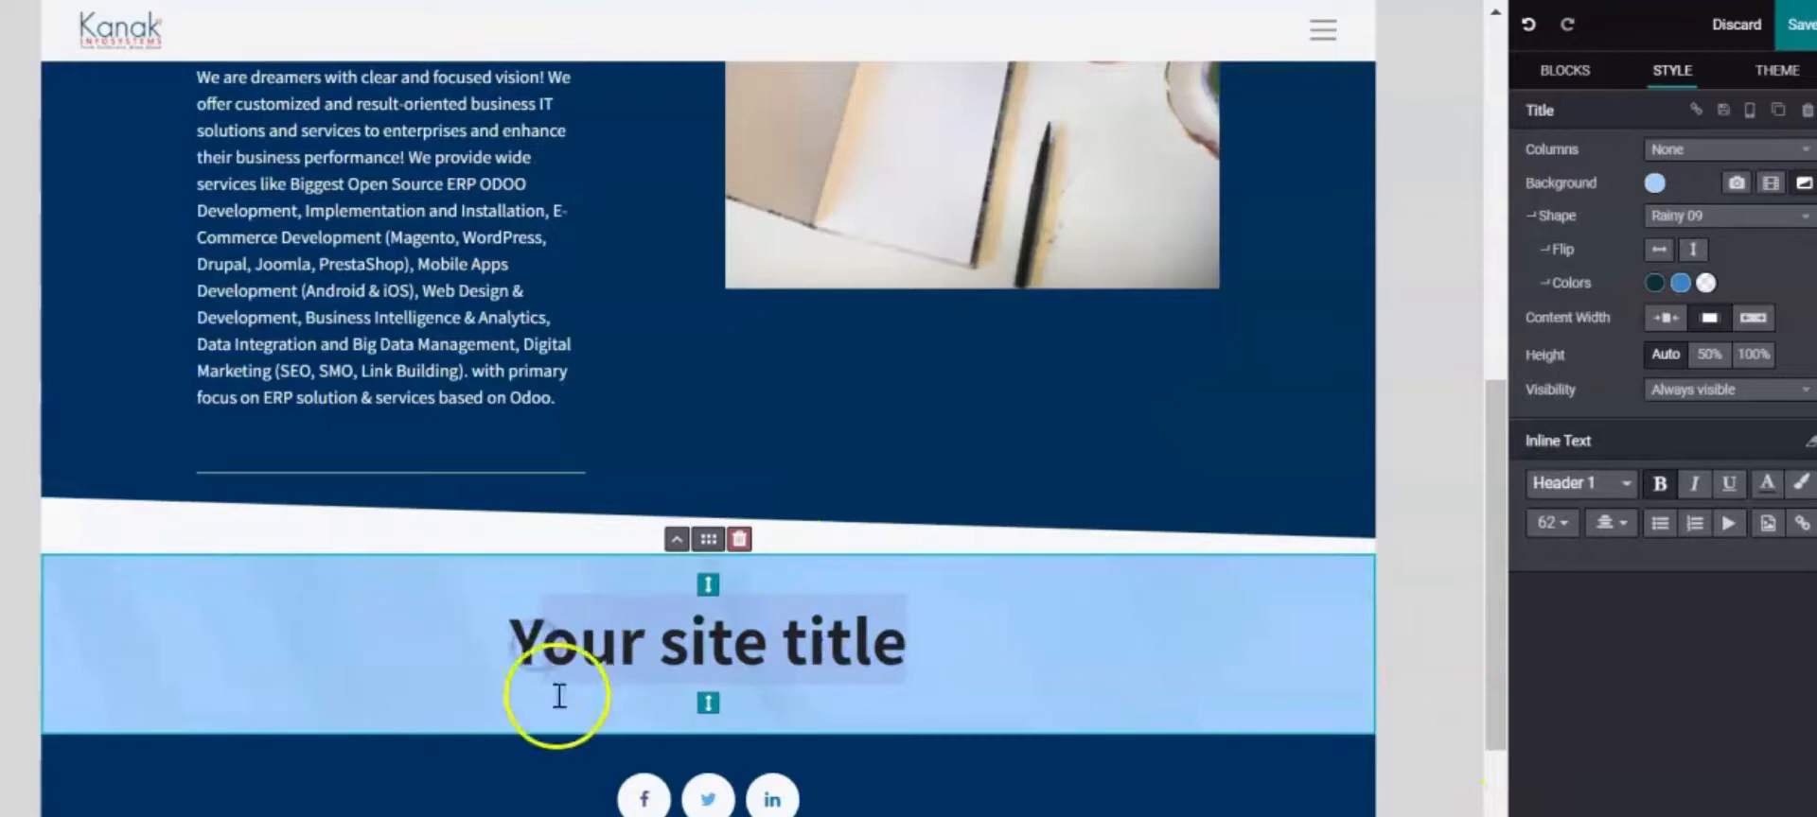
pyautogui.press('BackSpace')
pyautogui.press('BackSpace')
pyautogui.write('Ou')
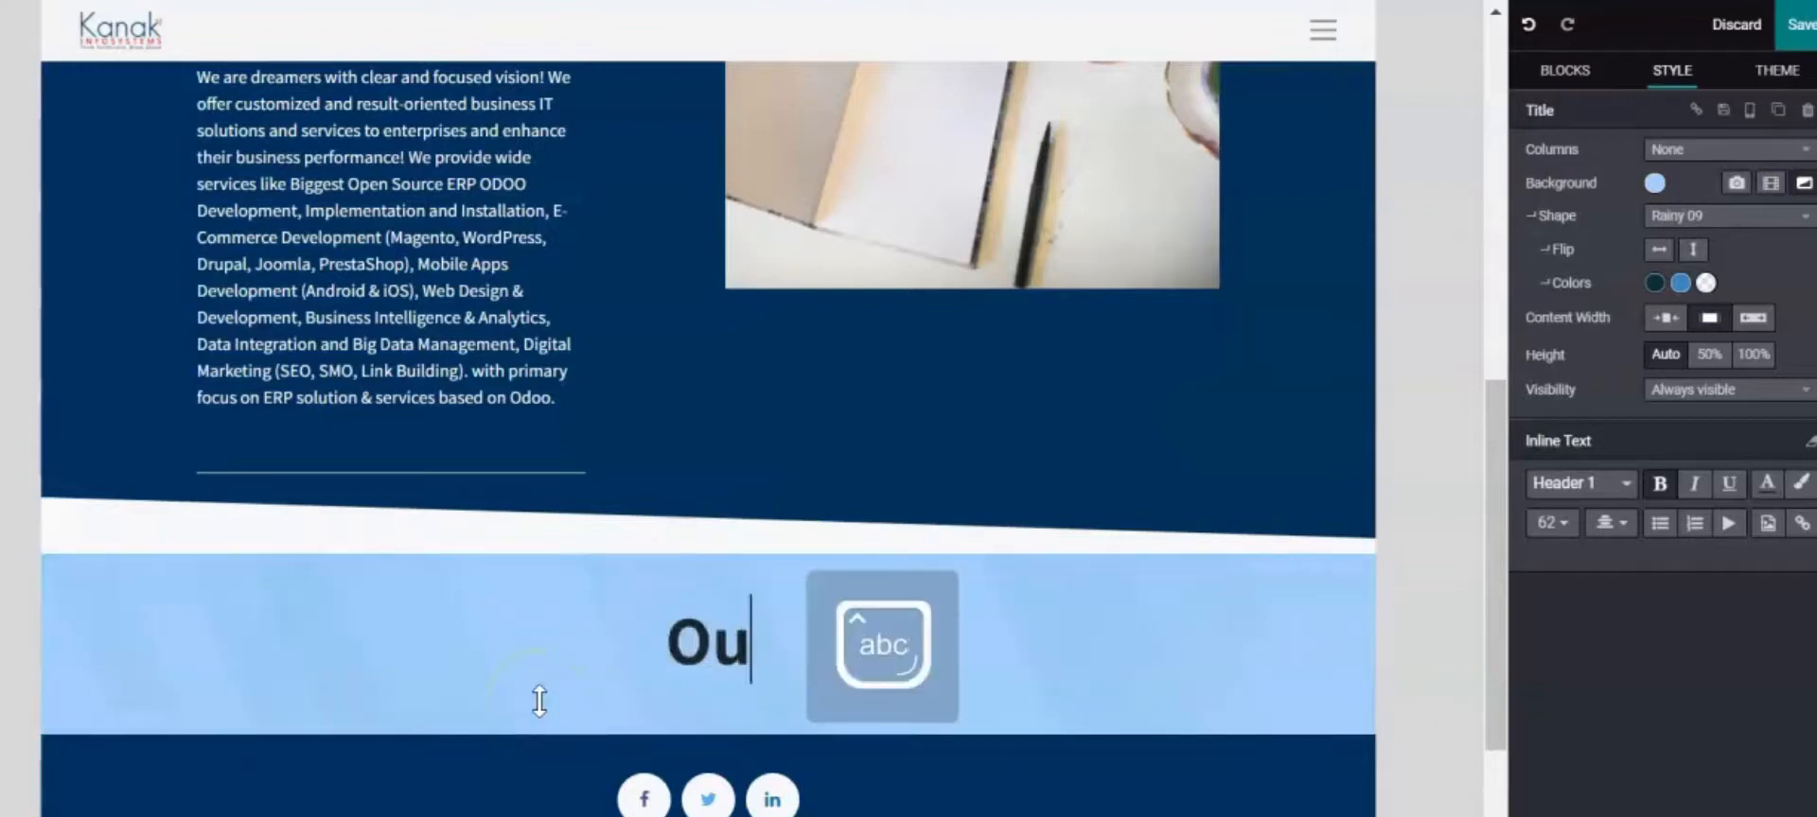
pyautogui.write('r serv')
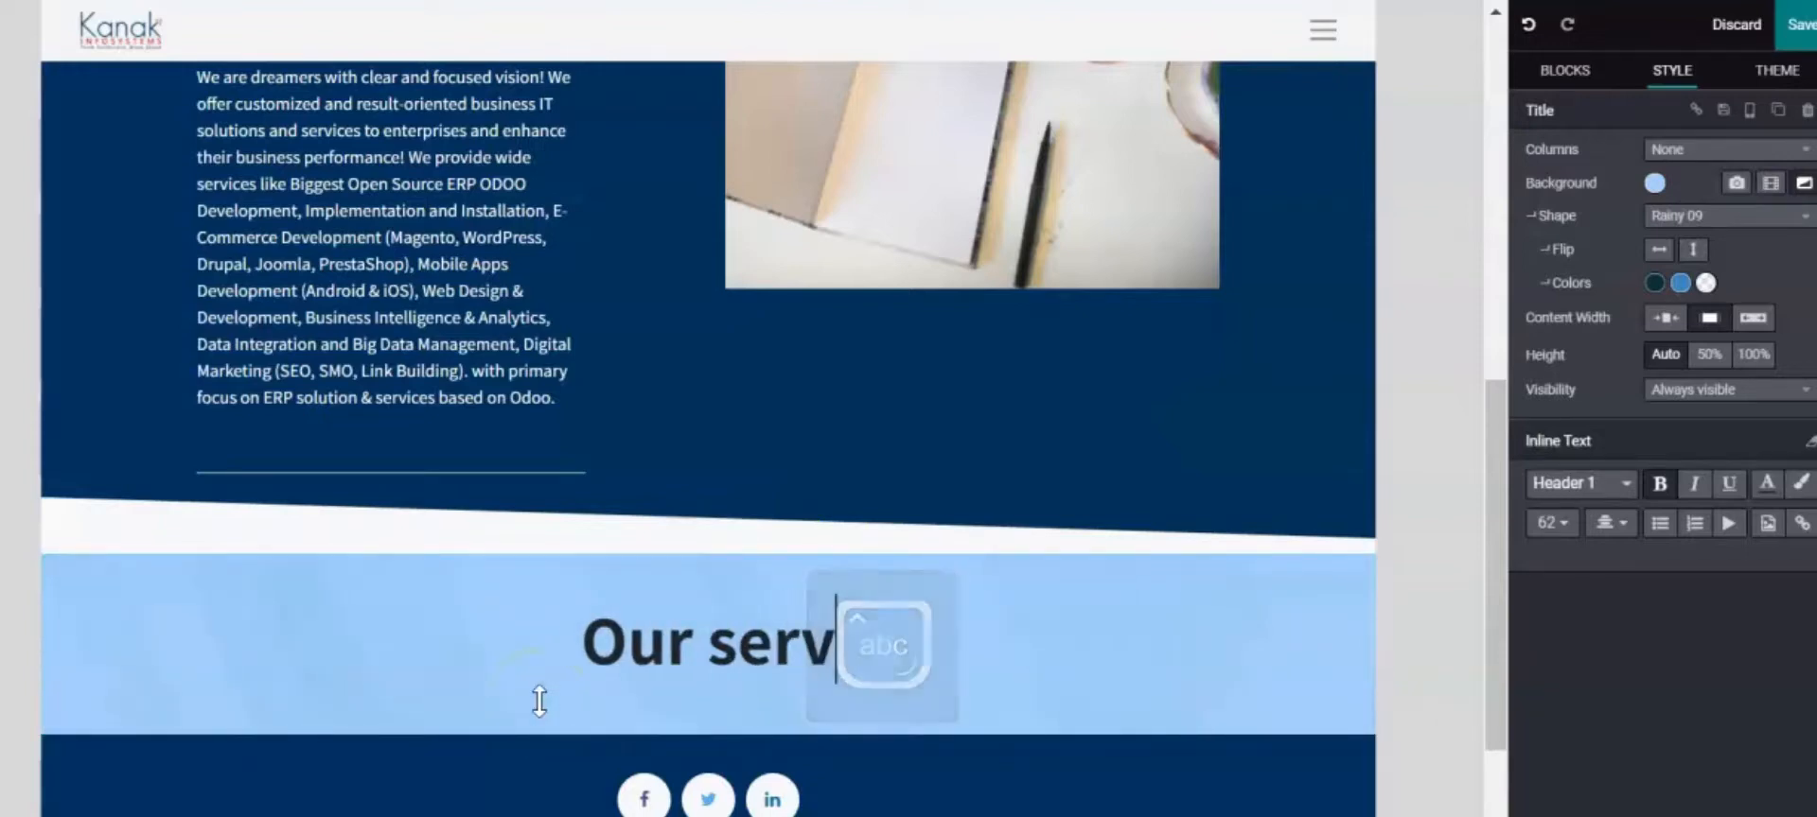
pyautogui.write('ives')
pyautogui.press('BackSpace')
pyautogui.press('BackSpace')
pyautogui.press('BackSpace')
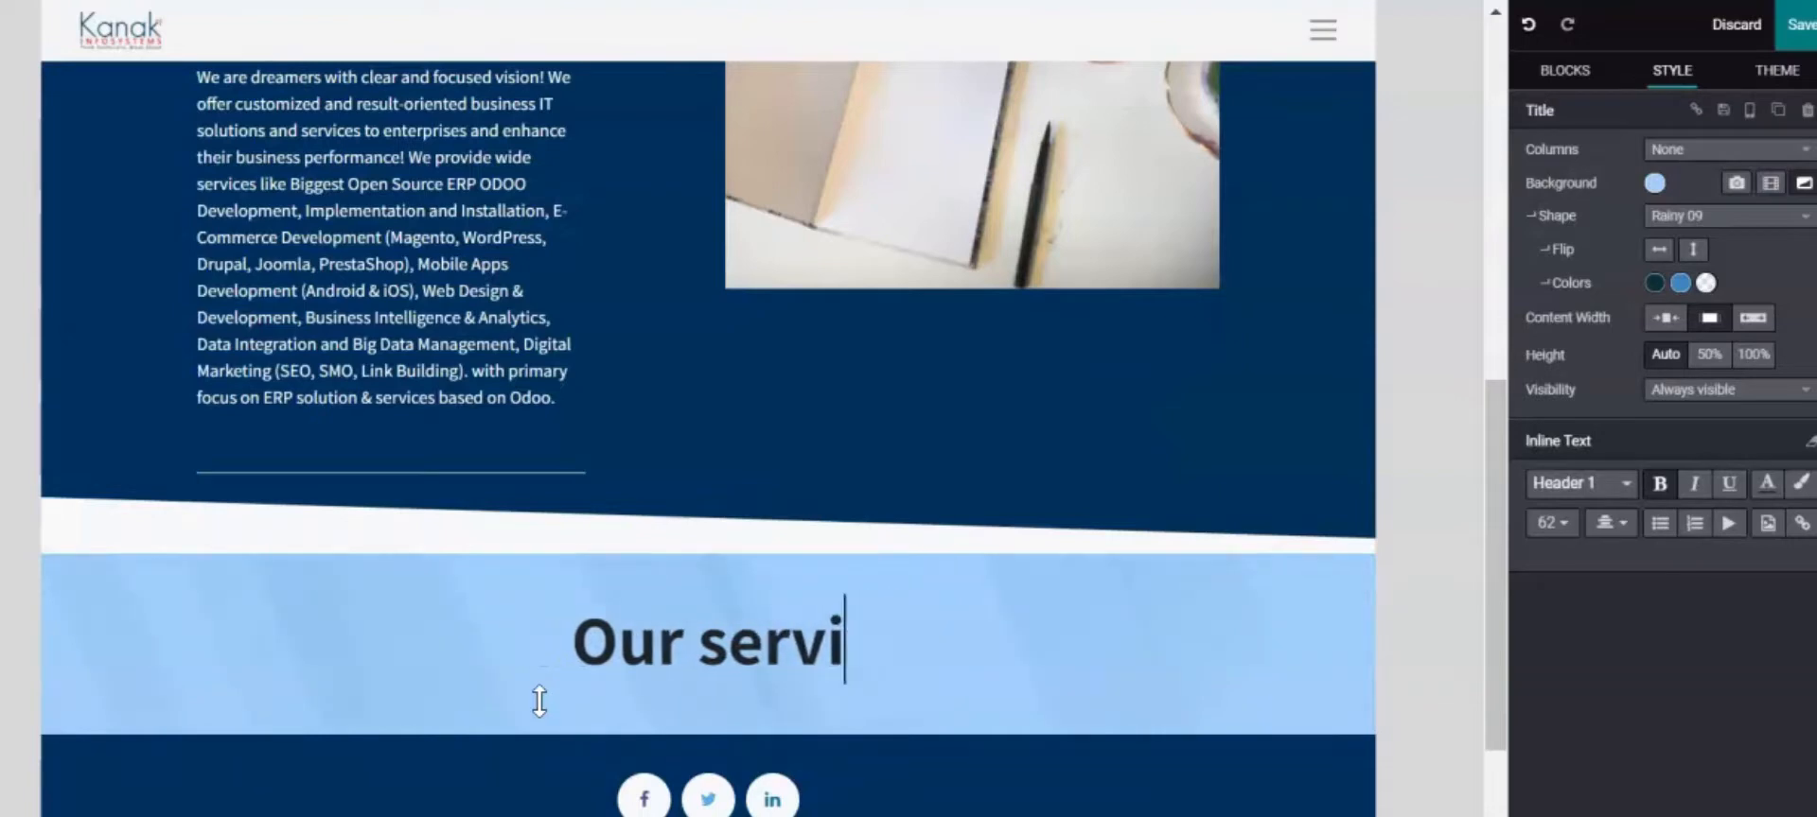
pyautogui.write('ces')
pyautogui.click(661, 700)
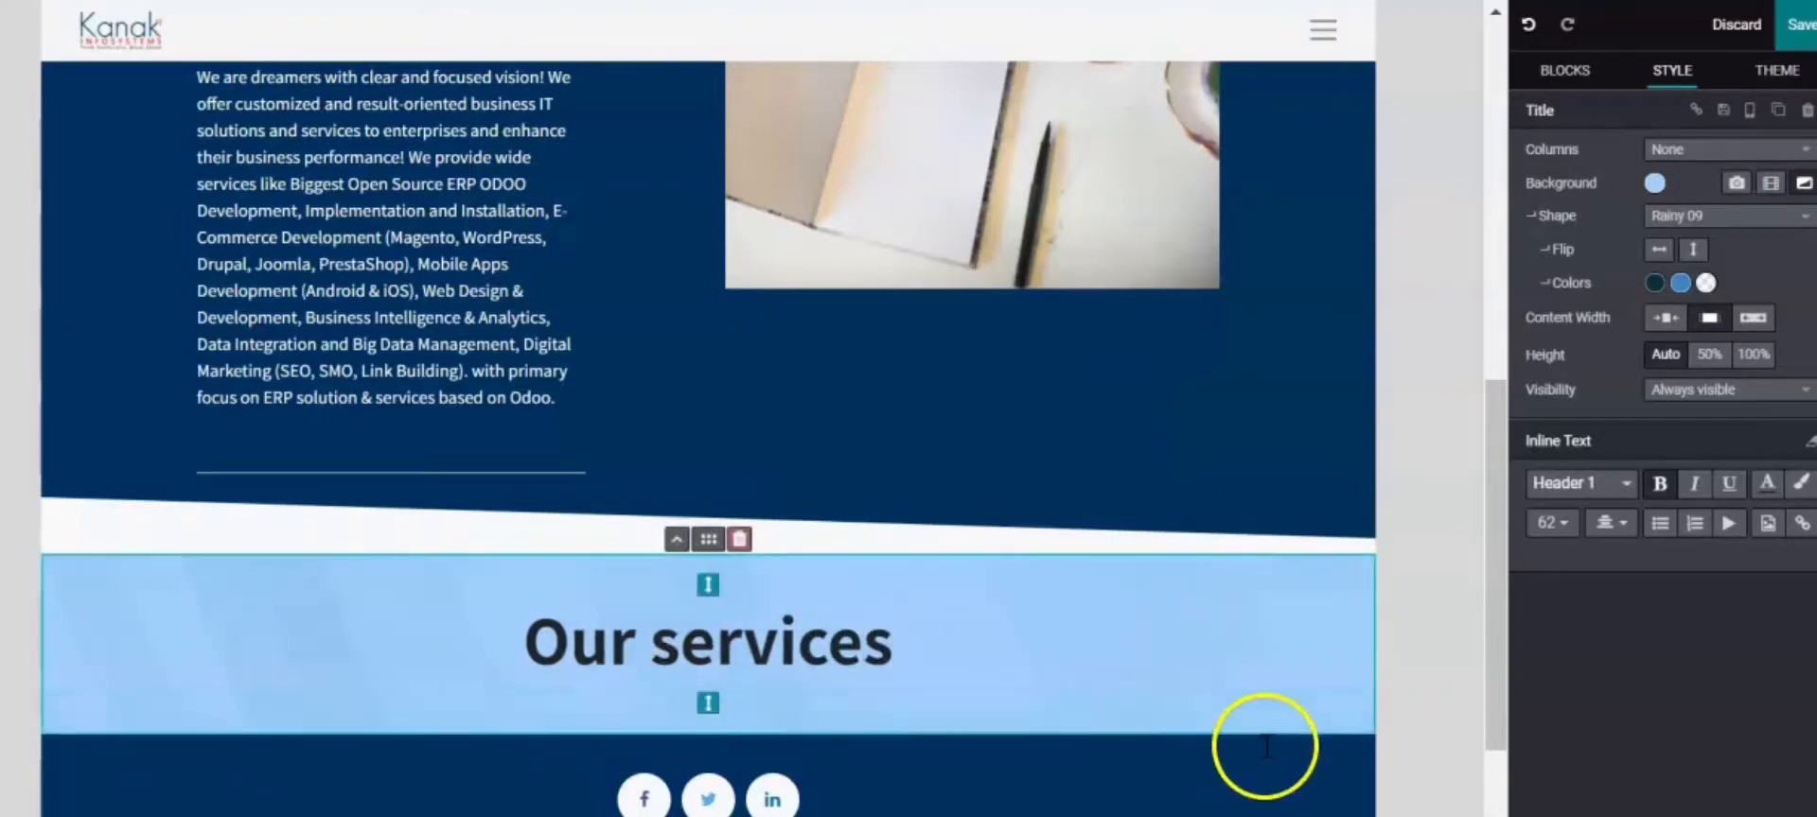
# Colour the Our services heading dark navy
pyautogui.moveTo(914, 627); pyautogui.dragTo(557, 625)
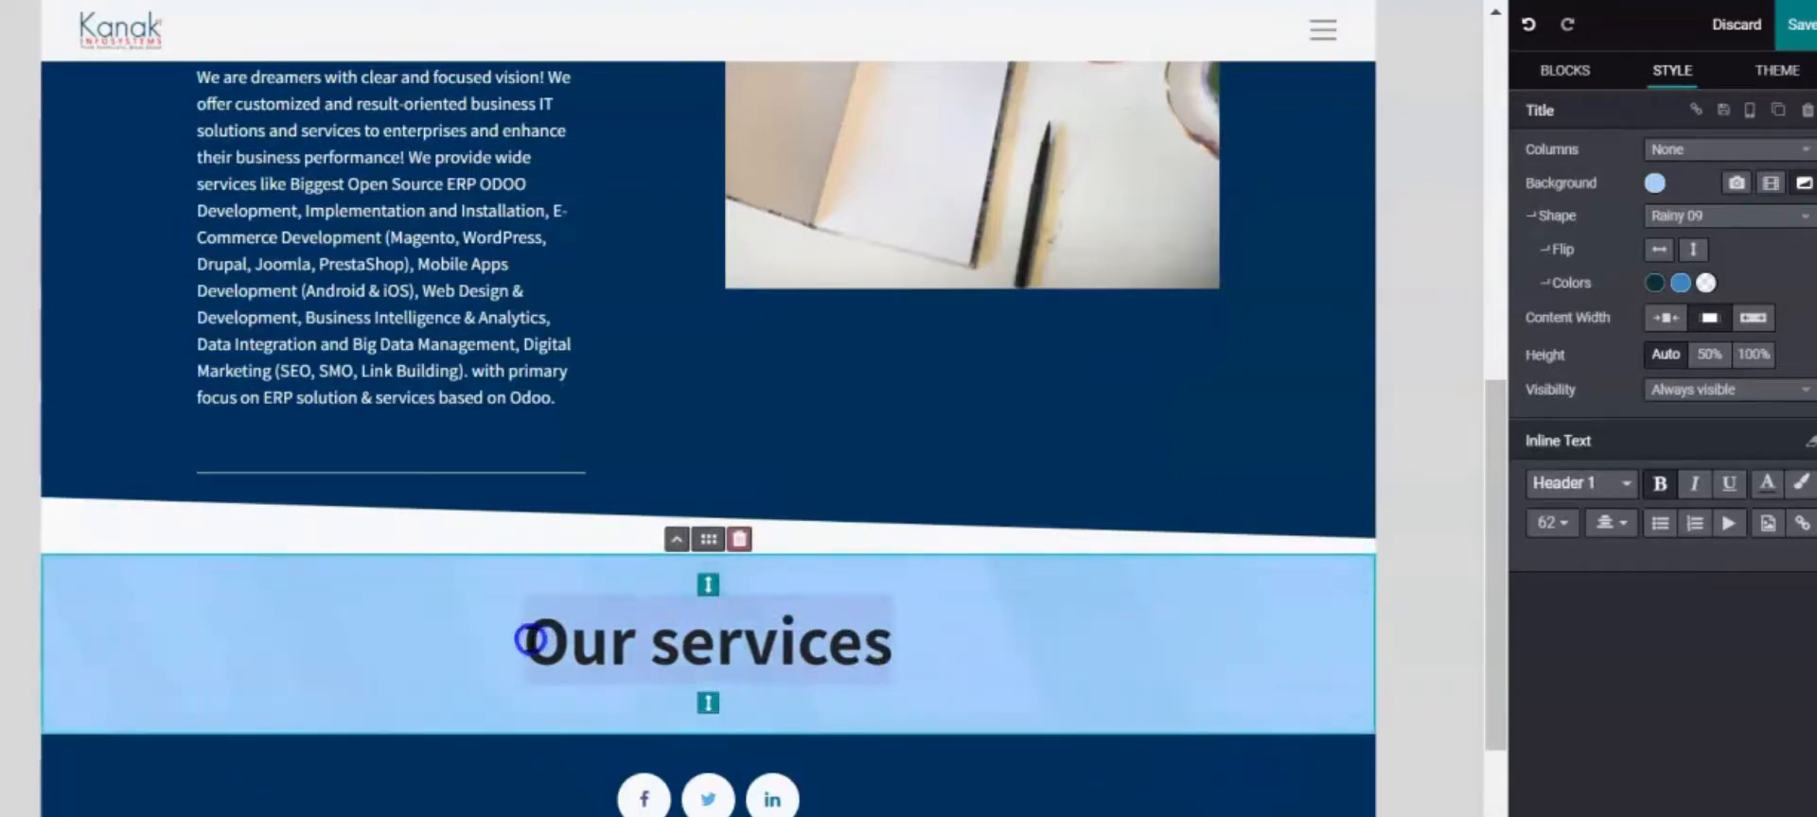
pyautogui.click(1773, 494)
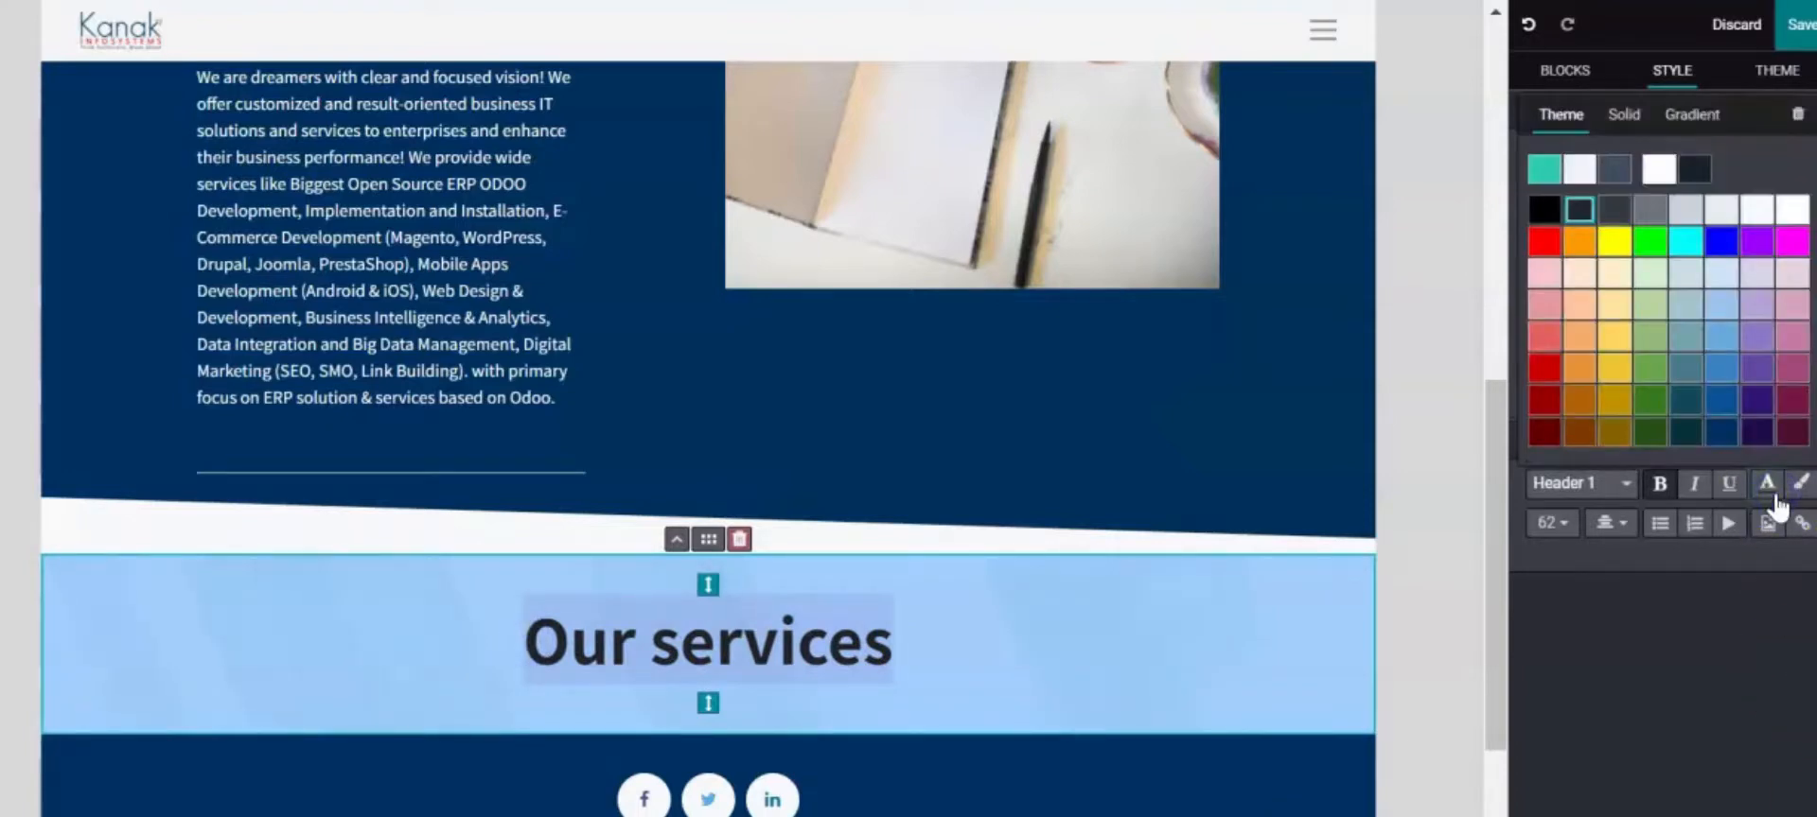
pyautogui.click(1722, 437)
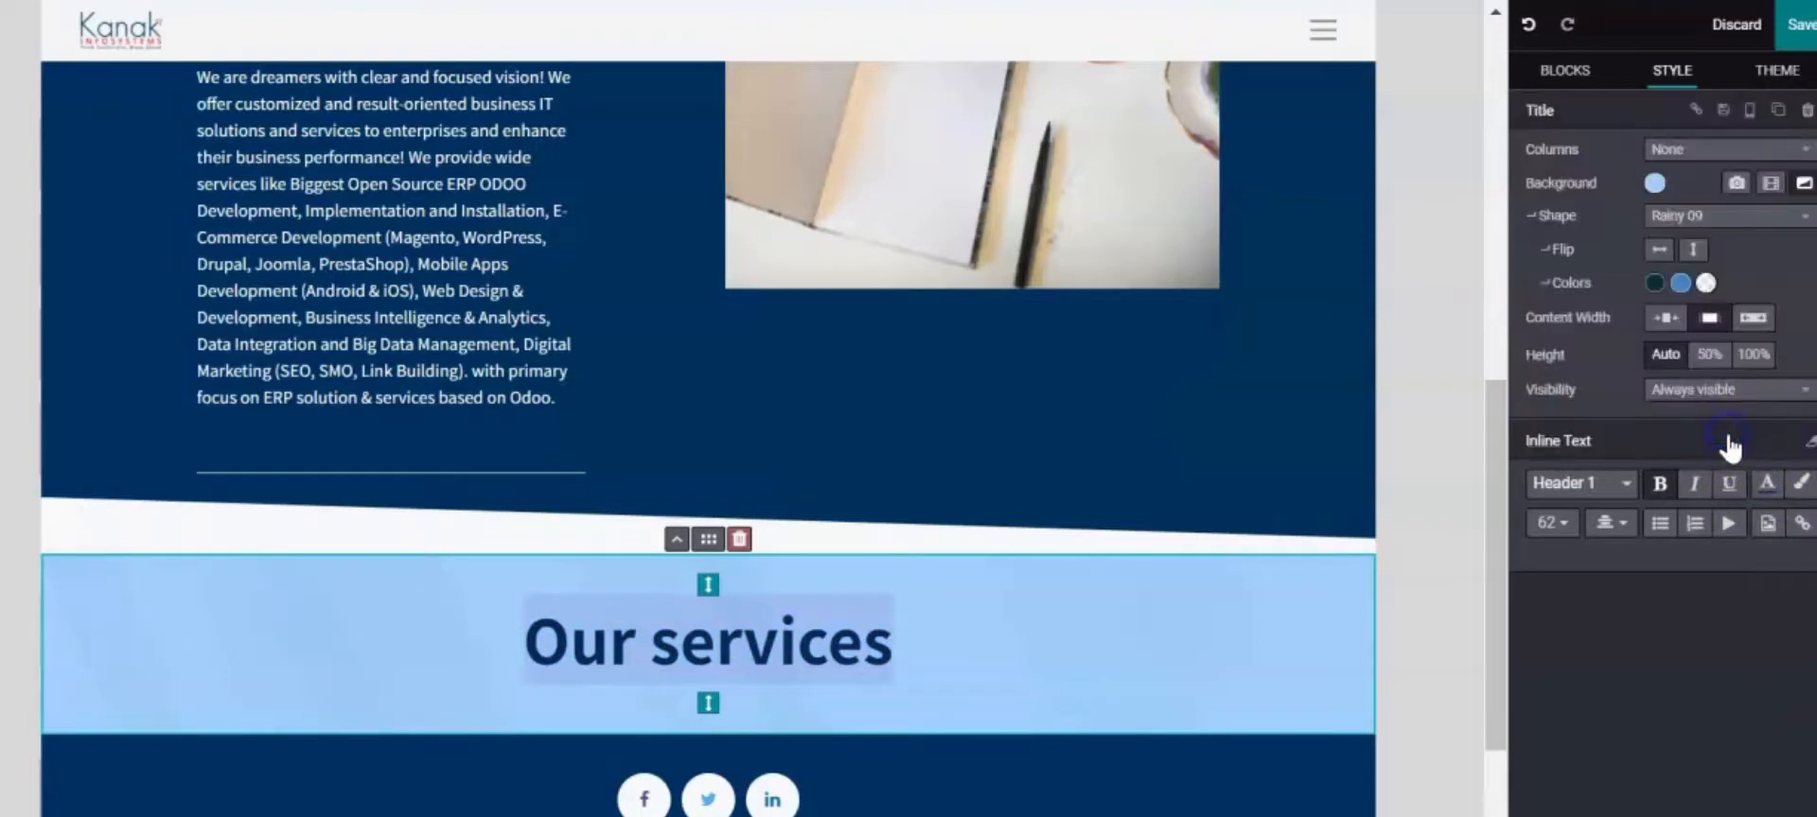
pyautogui.click(1471, 627)
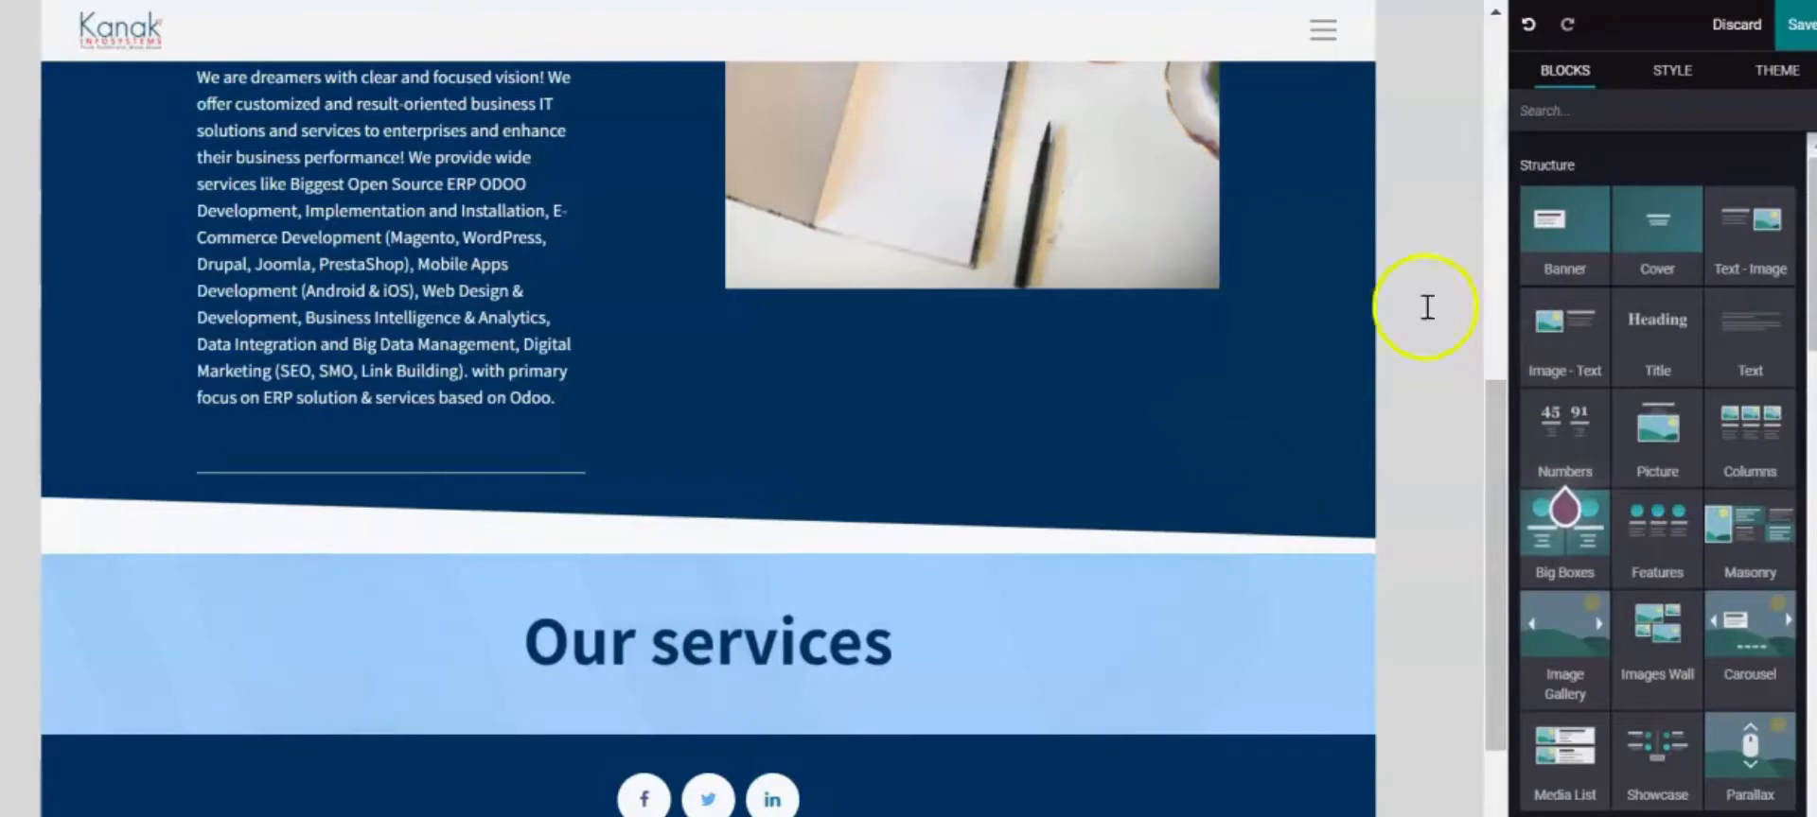
# Drag an Image Gallery block in beneath the Our services heading
pyautogui.scroll(-3, 1769, 217)
pyautogui.scroll(3, 1772, 284)
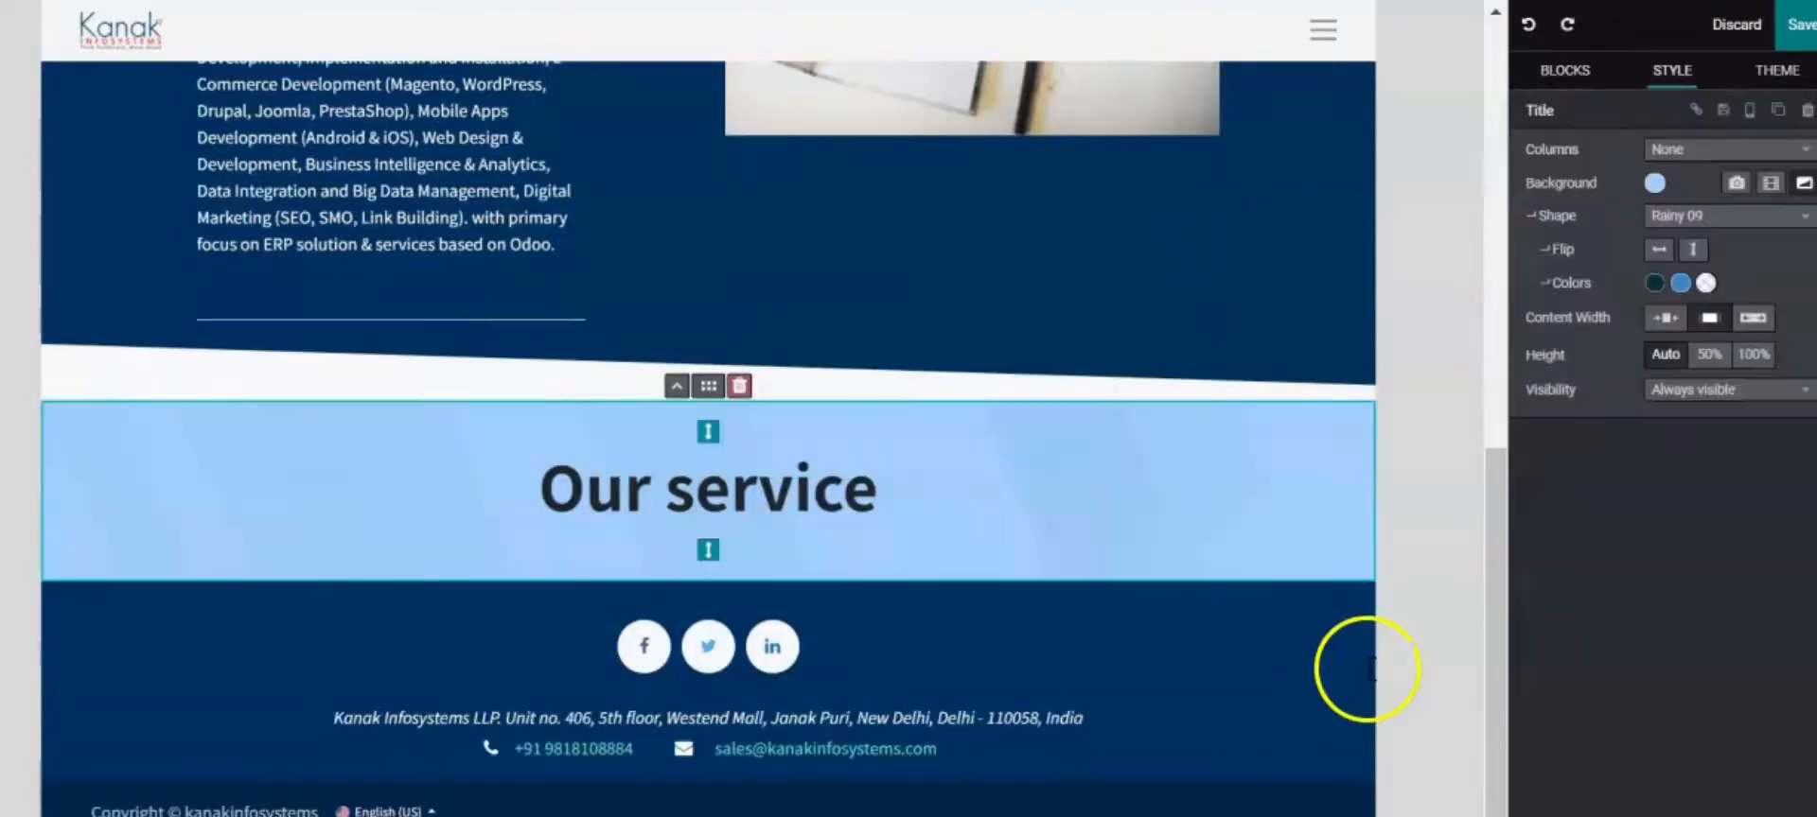
pyautogui.moveTo(958, 496); pyautogui.dragTo(530, 491)
pyautogui.click(1680, 284)
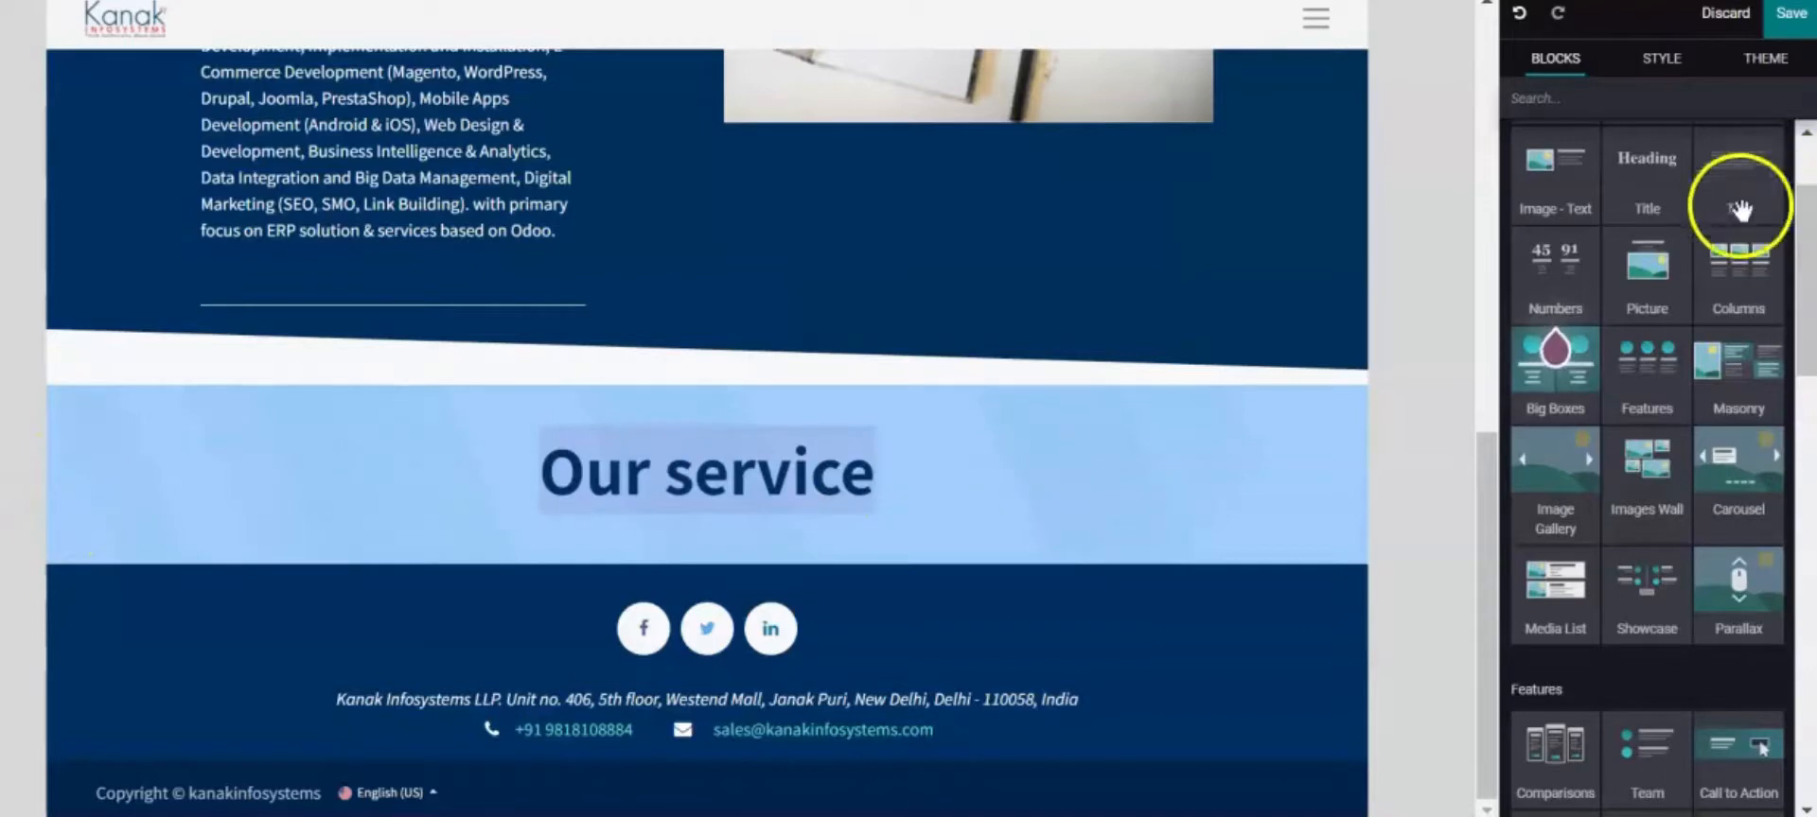
pyautogui.scroll(-3, 1778, 676)
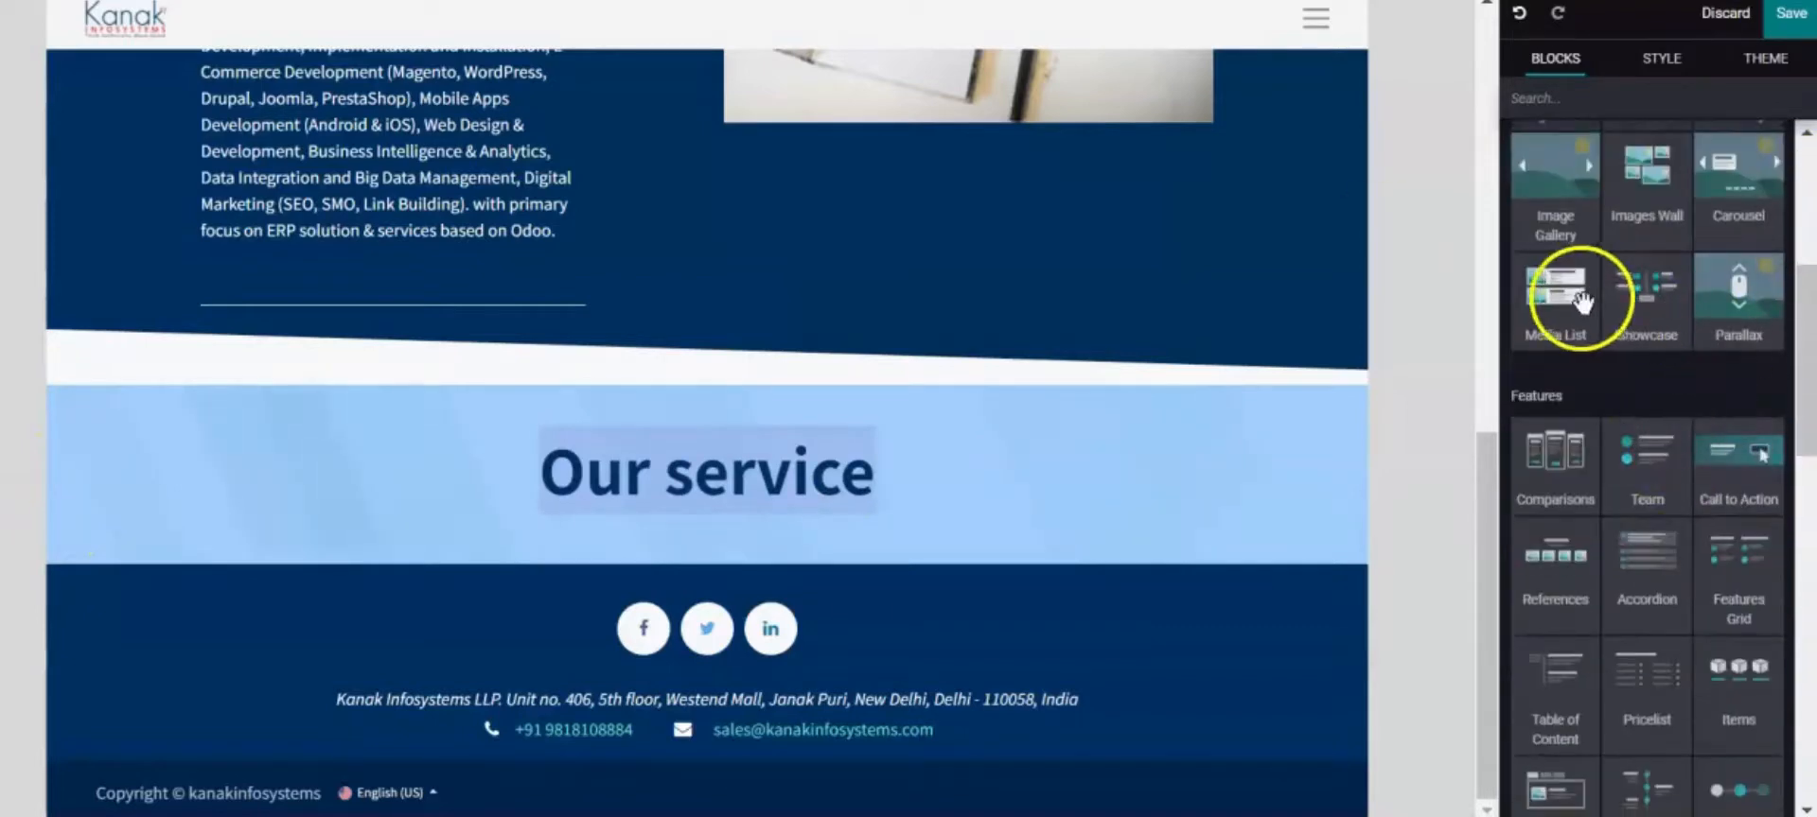
pyautogui.moveTo(1555, 175); pyautogui.dragTo(1022, 610)
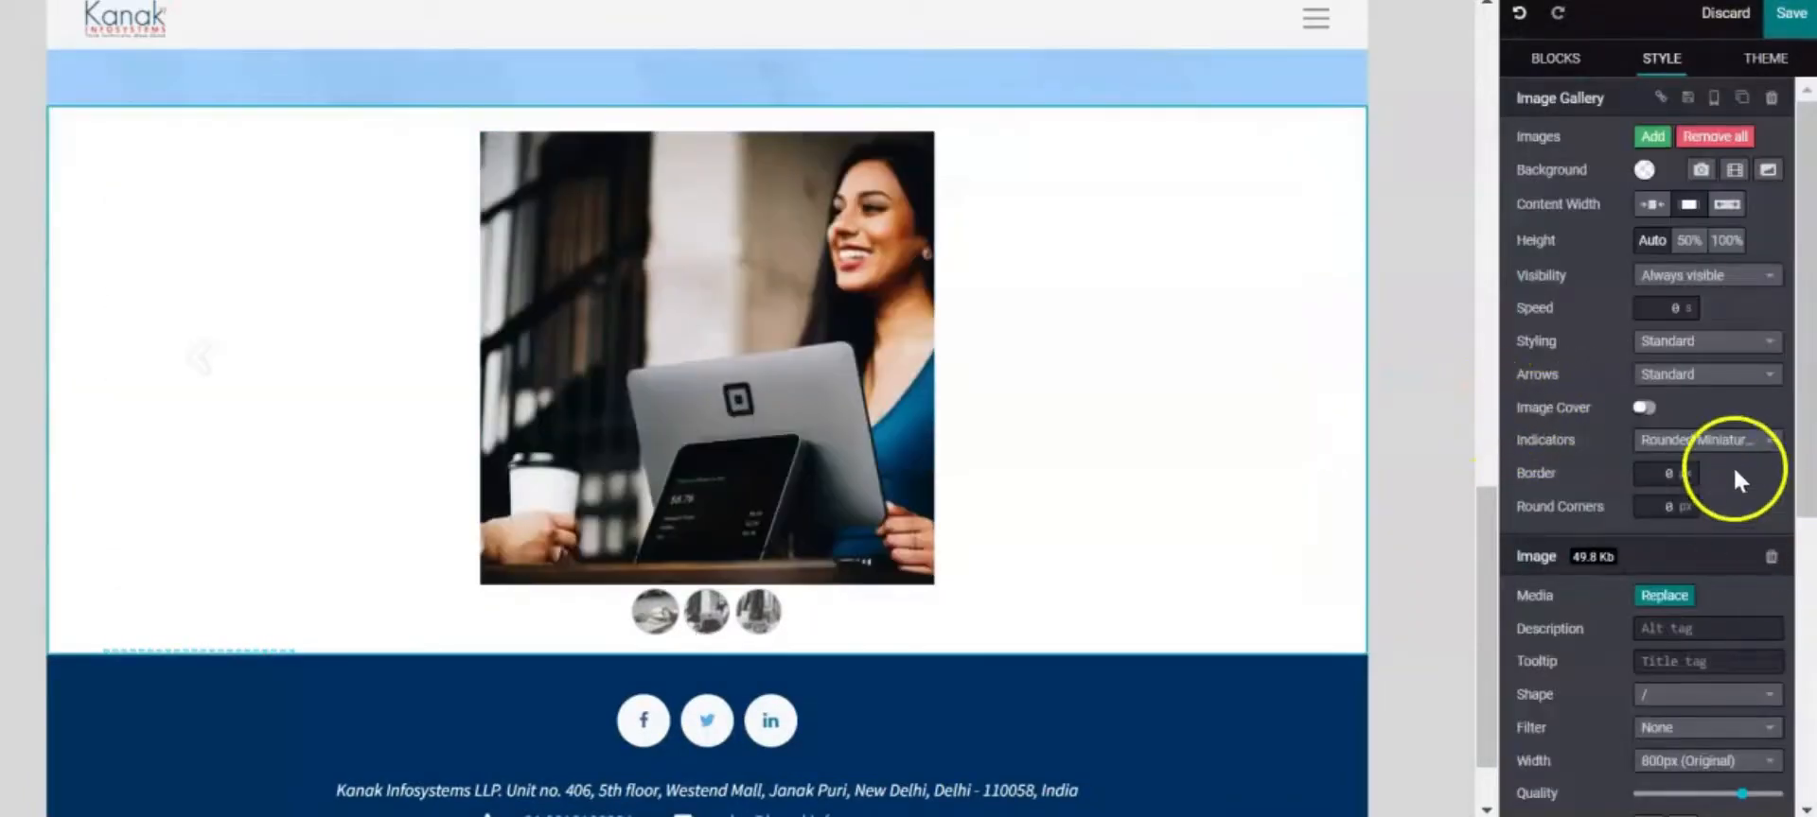
# Set the gallery's indicators to None, content width to medium and height to 50%
pyautogui.click(1735, 447)
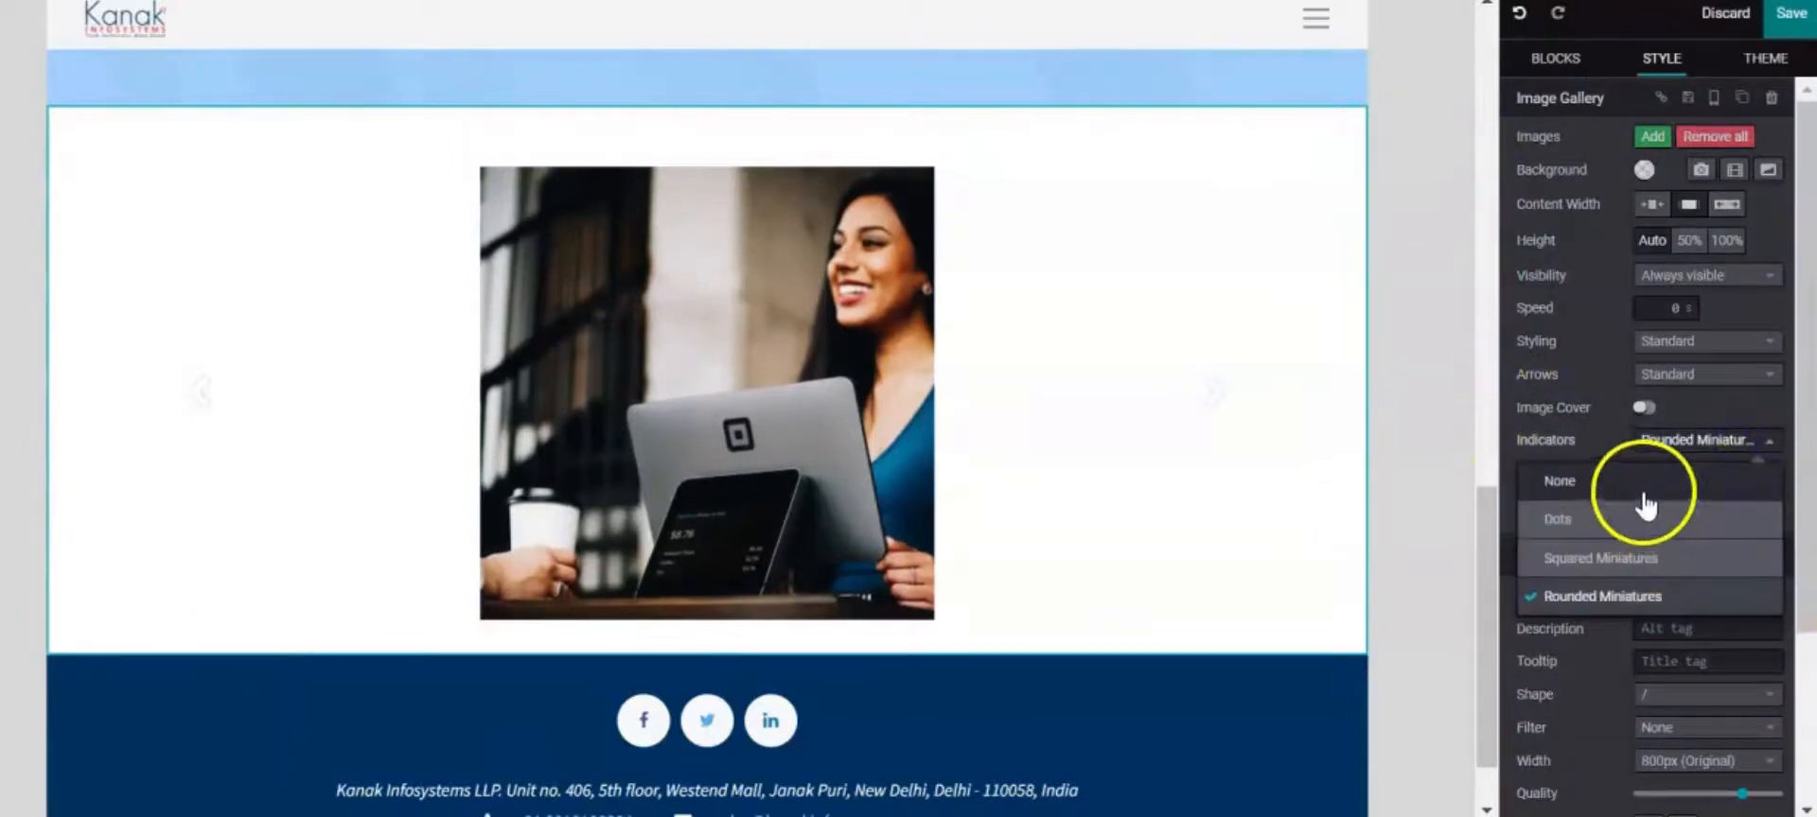
pyautogui.click(1643, 487)
pyautogui.click(1728, 206)
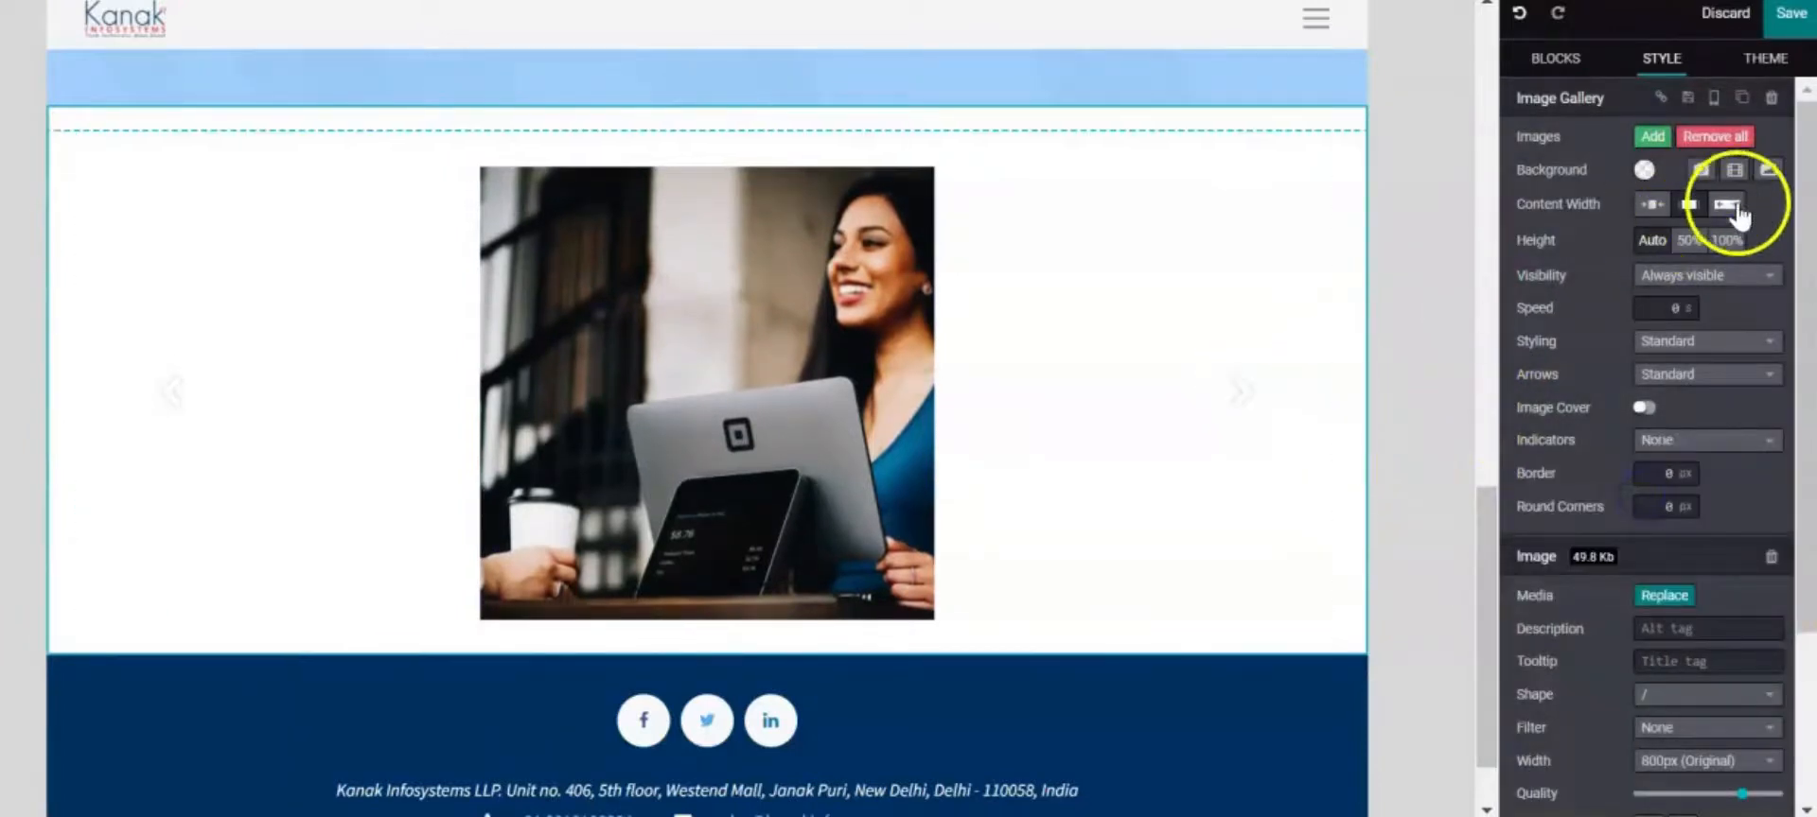
pyautogui.click(1689, 204)
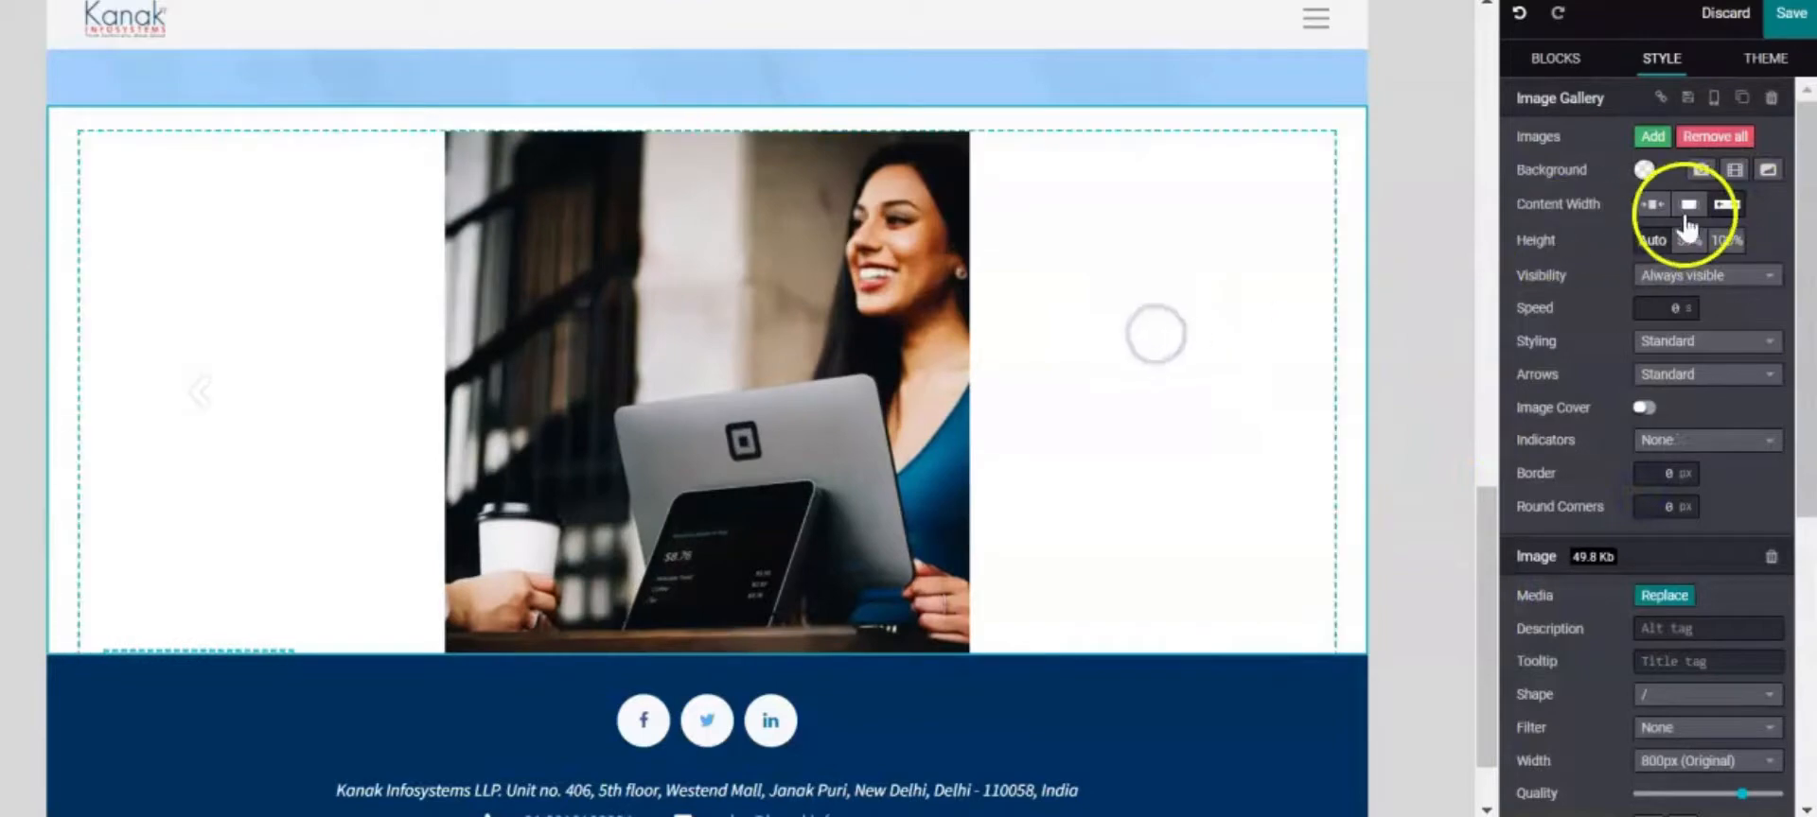
pyautogui.click(1690, 242)
pyautogui.scroll(-3, 1717, 246)
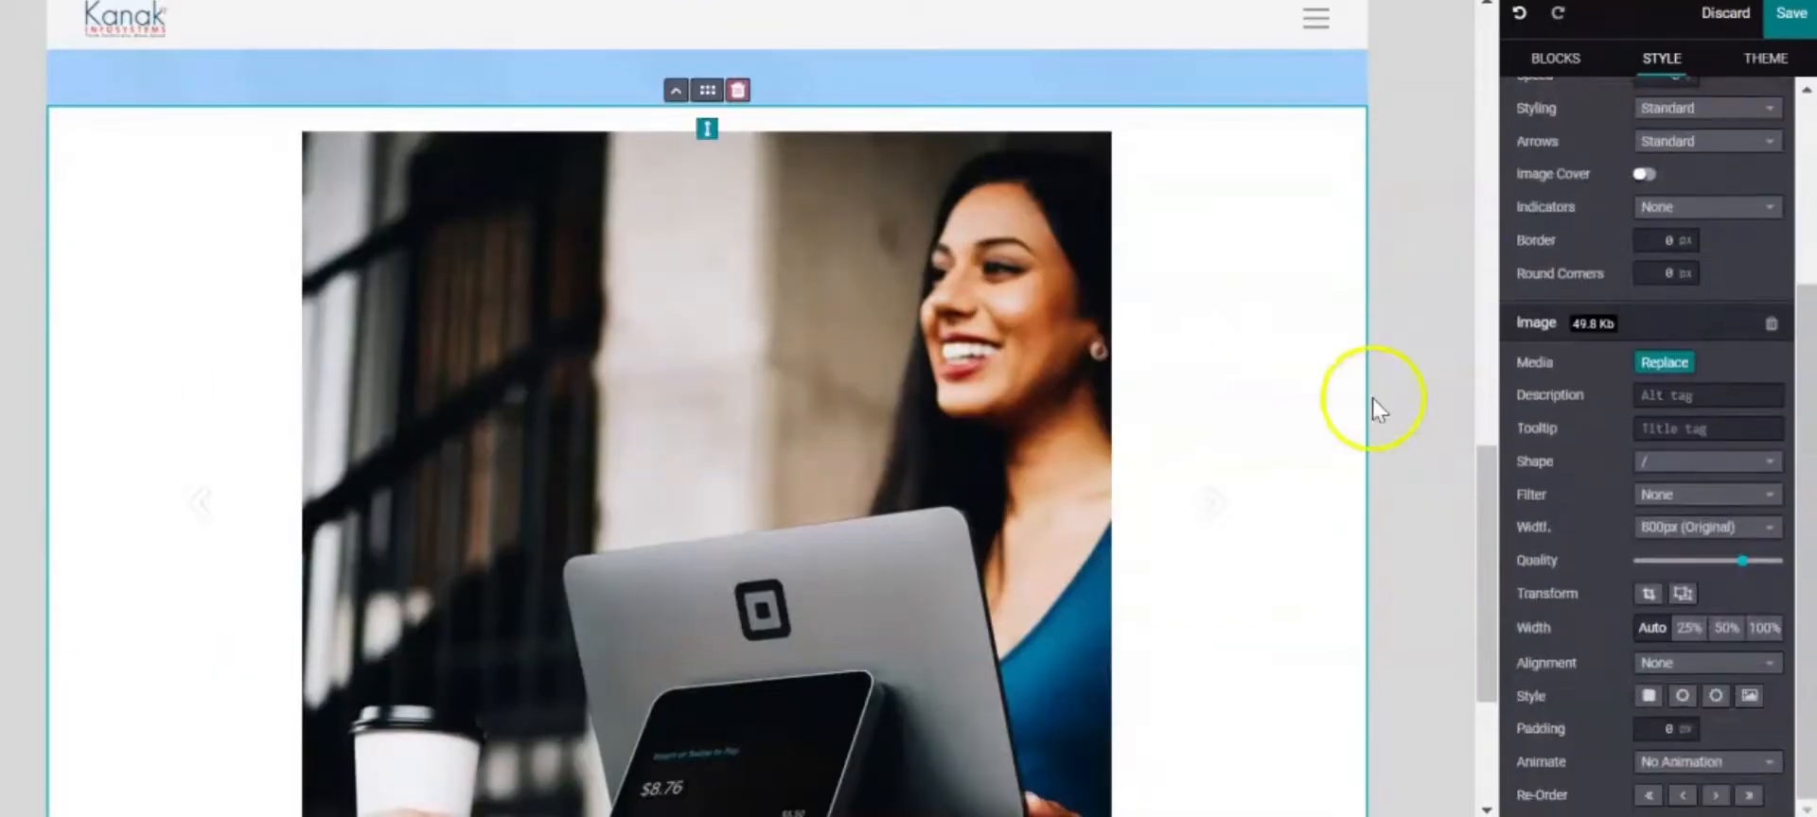
pyautogui.scroll(1, 1183, 520)
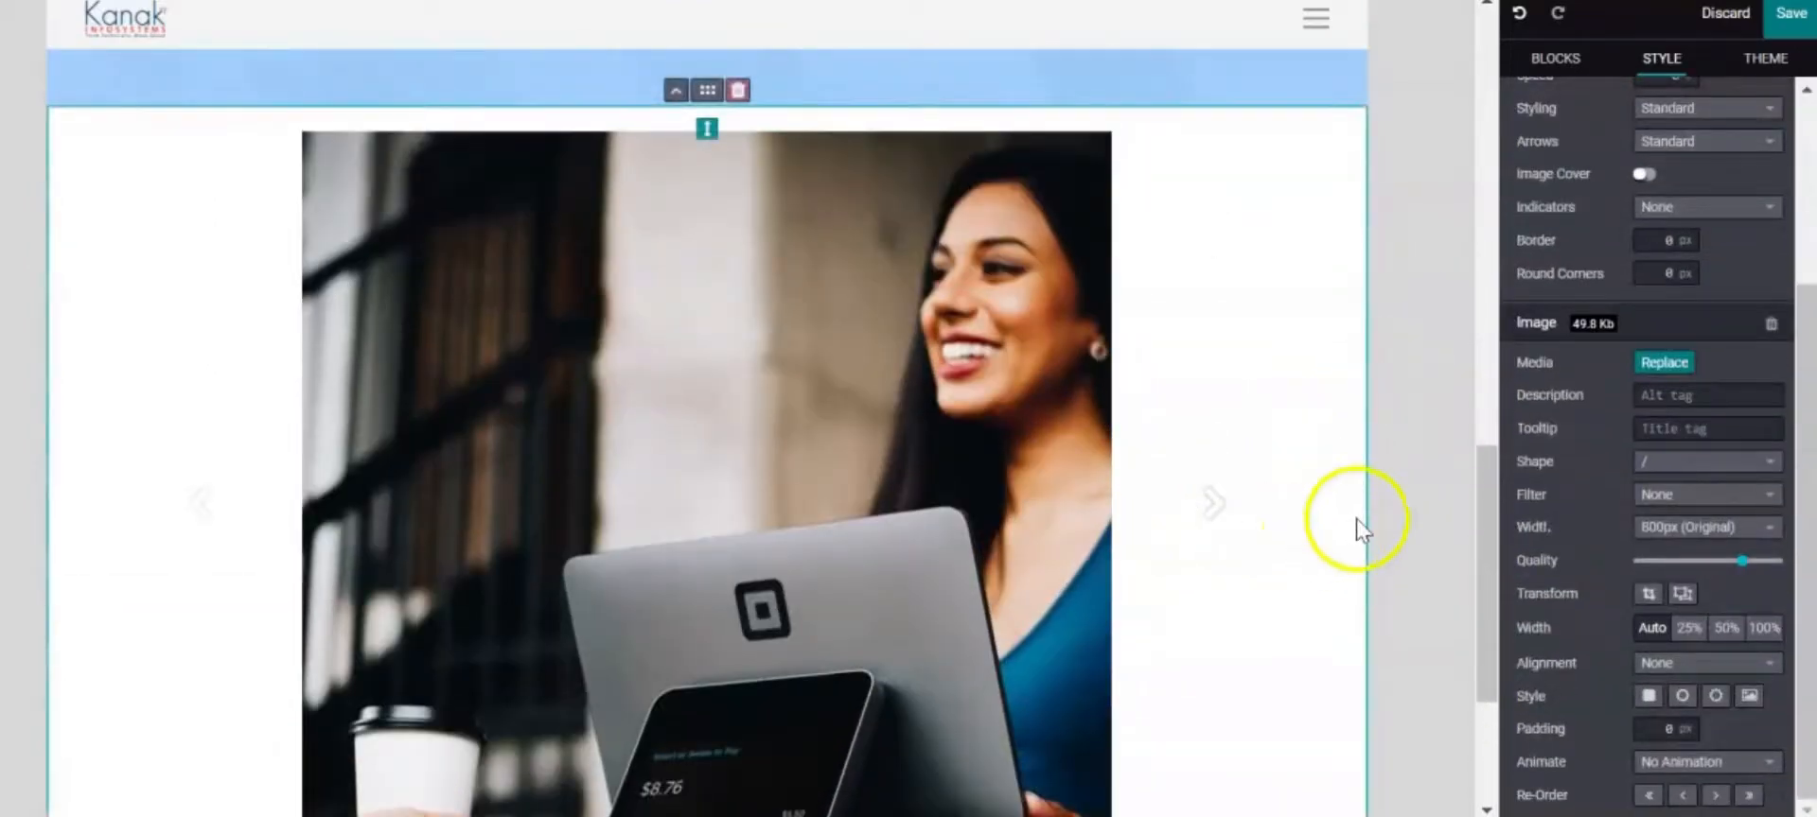
pyautogui.scroll(3, 1360, 485)
# Make the image gallery section much taller
pyautogui.click(1206, 453)
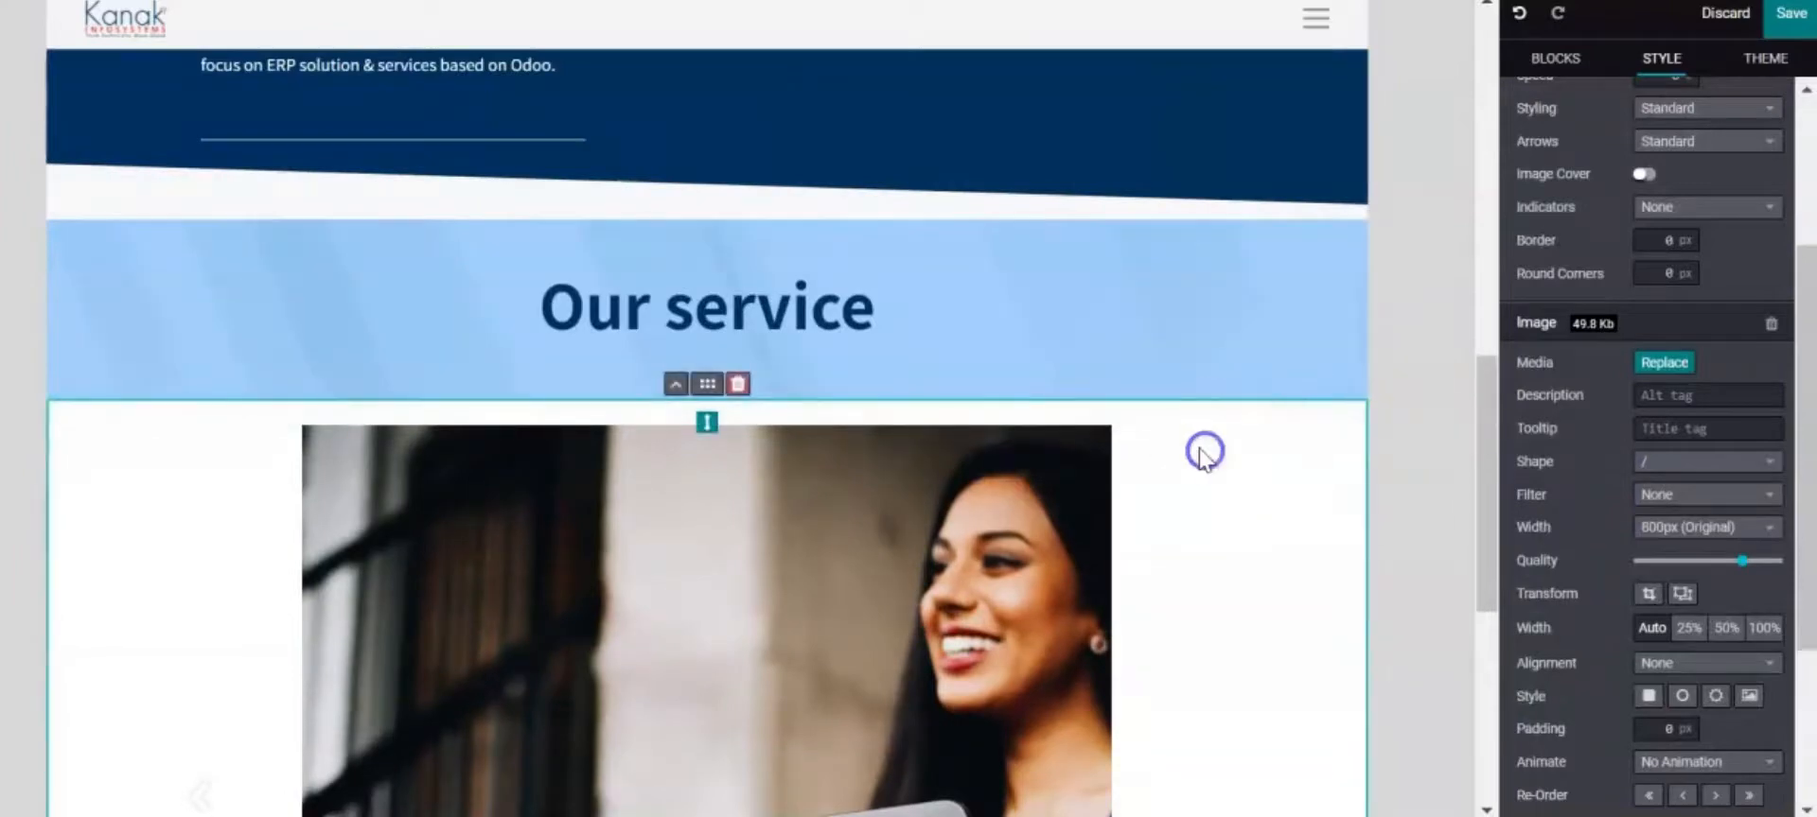
pyautogui.scroll(-3, 1249, 435)
pyautogui.scroll(-1, 1254, 445)
pyautogui.click(1253, 348)
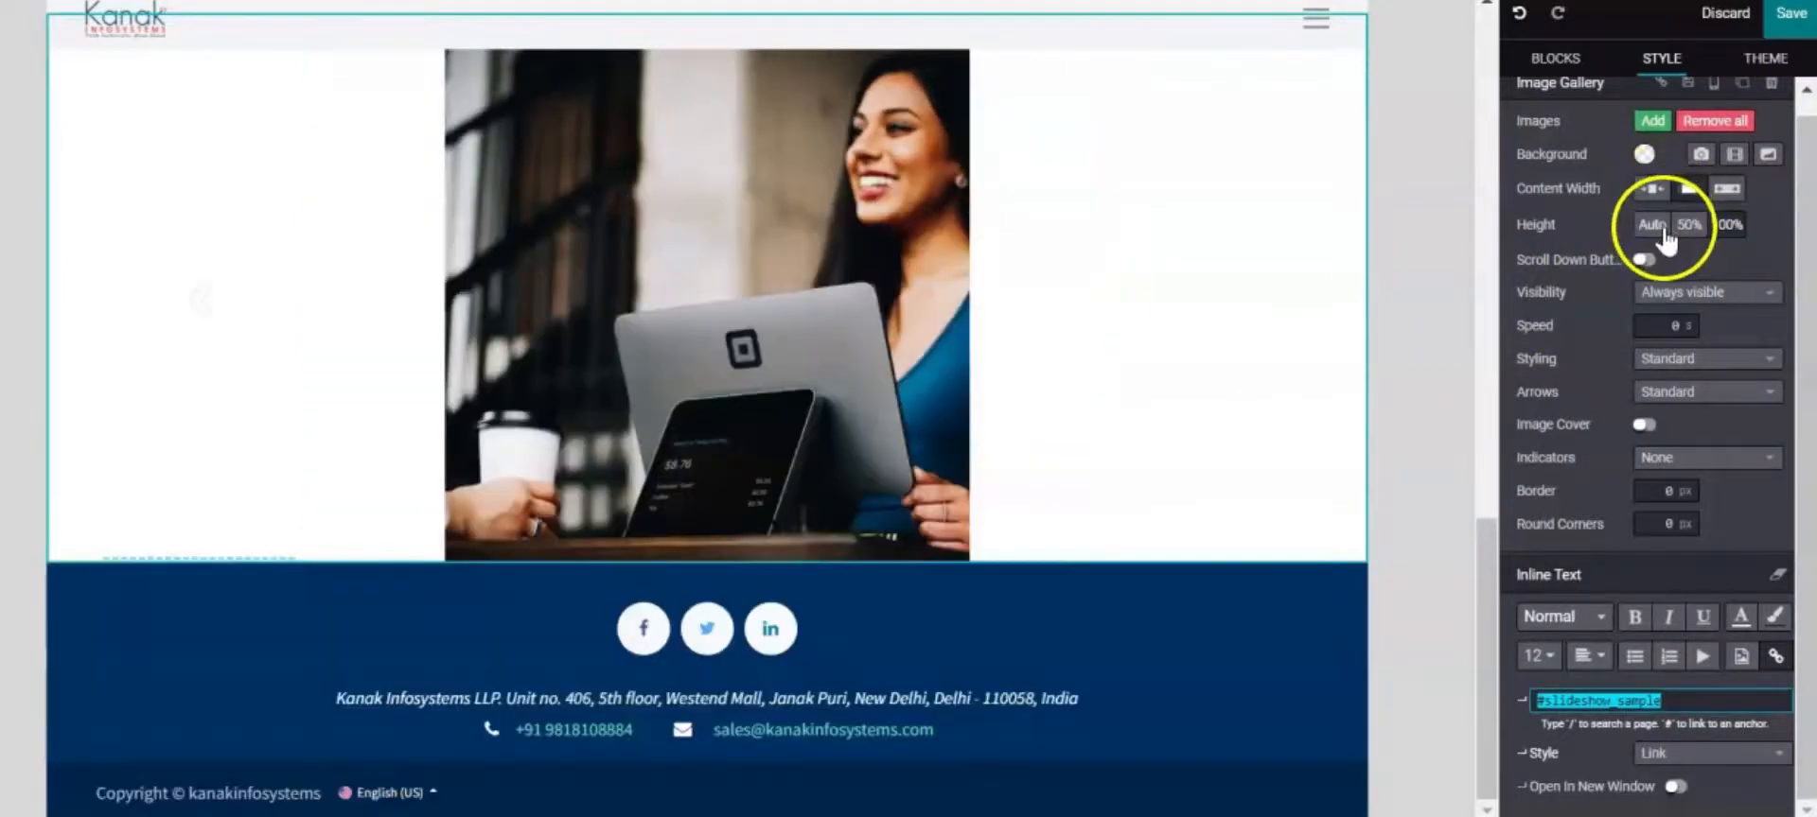
pyautogui.click(1691, 227)
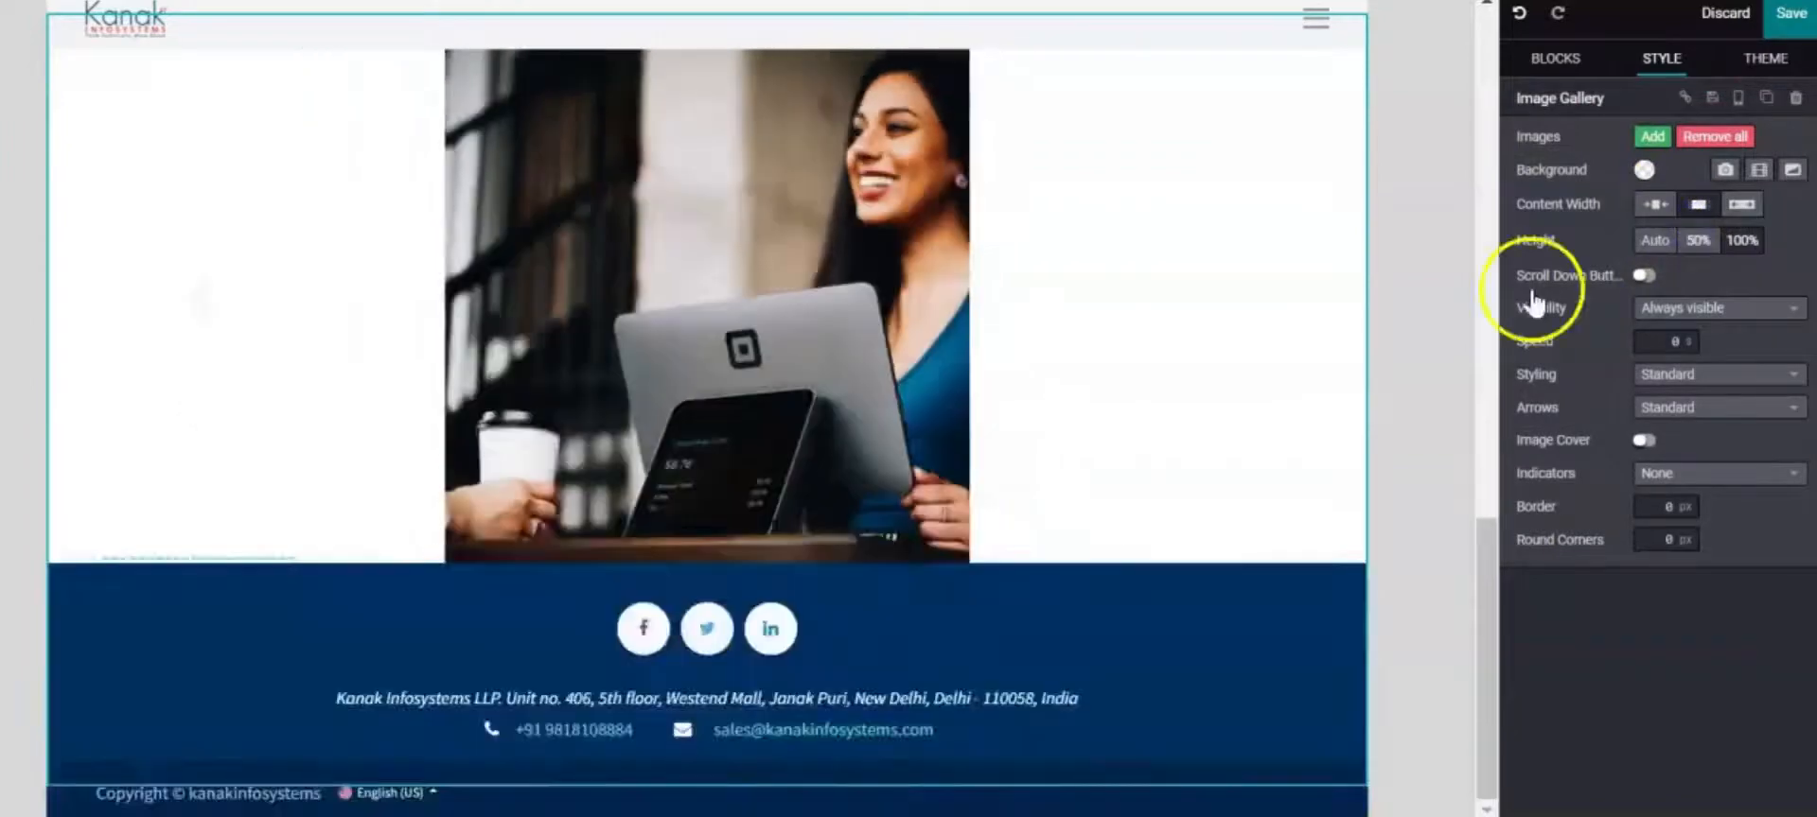
# Select the gallery picture and choose to replace it
pyautogui.scroll(-1, 1233, 419)
pyautogui.scroll(3, 1235, 414)
pyautogui.scroll(-2, 1235, 414)
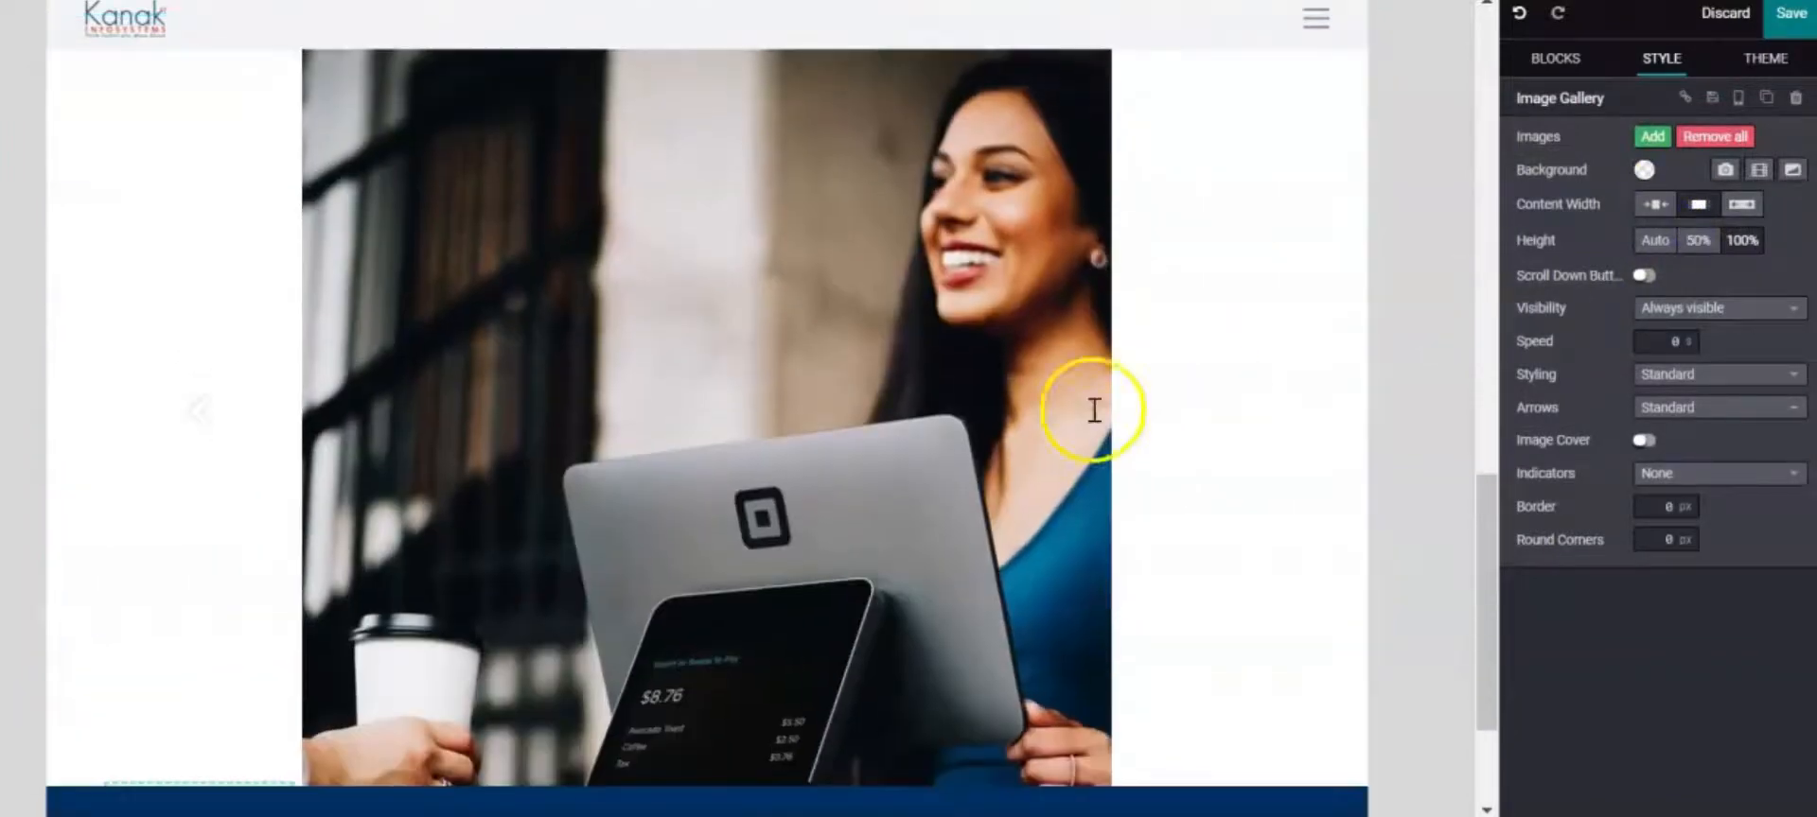
pyautogui.click(1022, 402)
pyautogui.scroll(-2, 1177, 394)
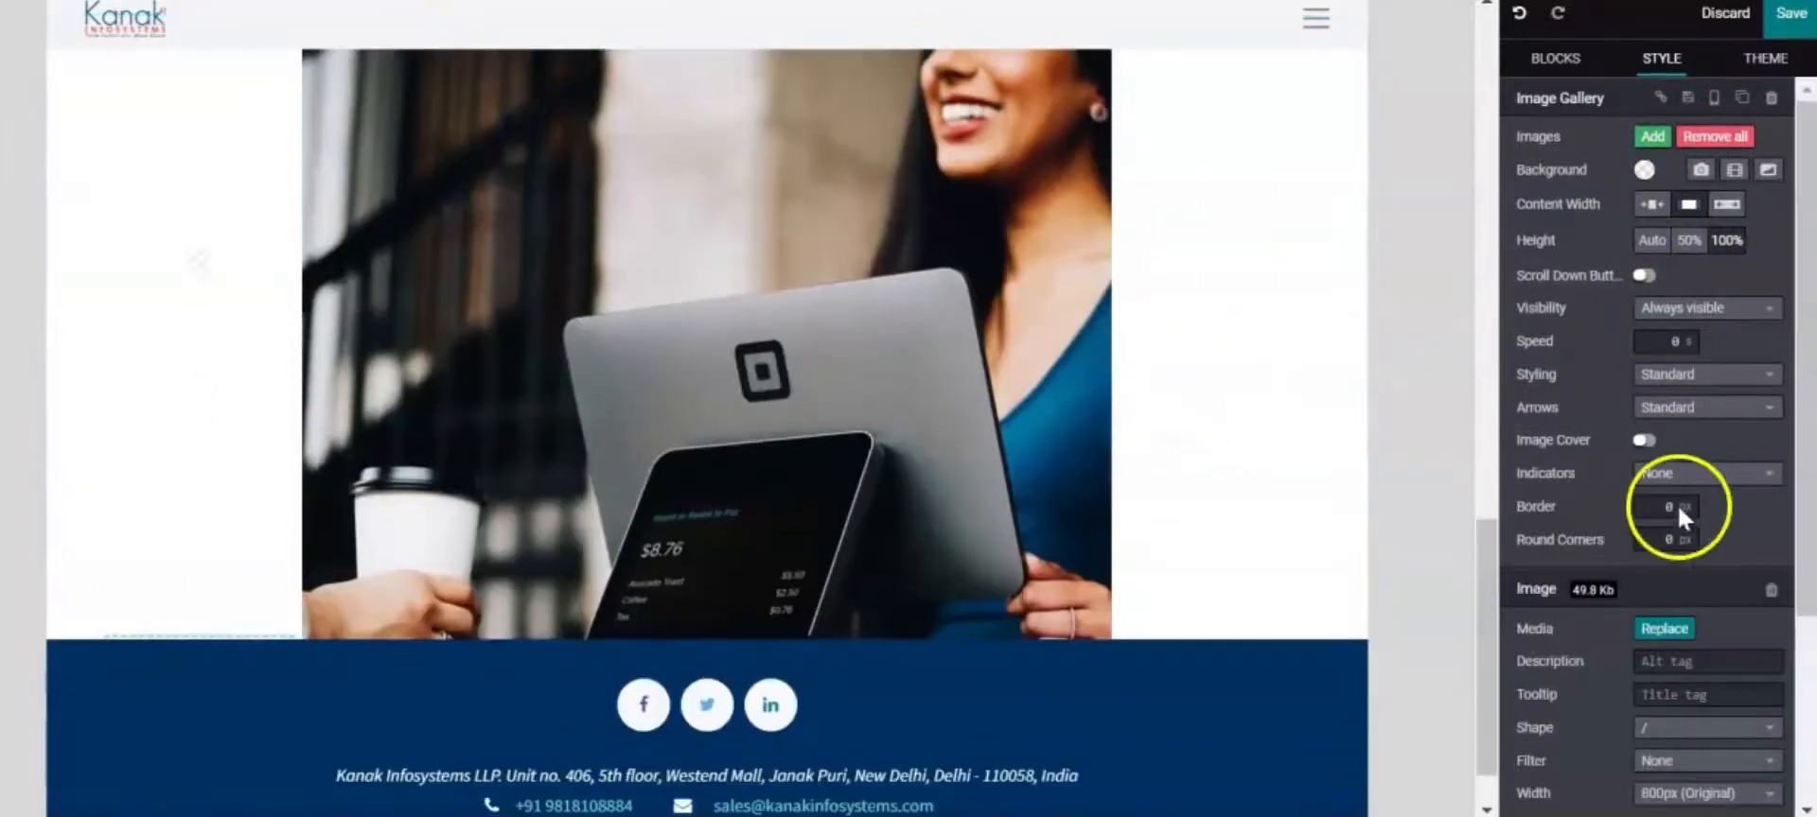
pyautogui.click(1643, 631)
# Use the Kanak services infographic as the gallery picture and apply the Wavy 01 shape
pyautogui.click(1311, 317)
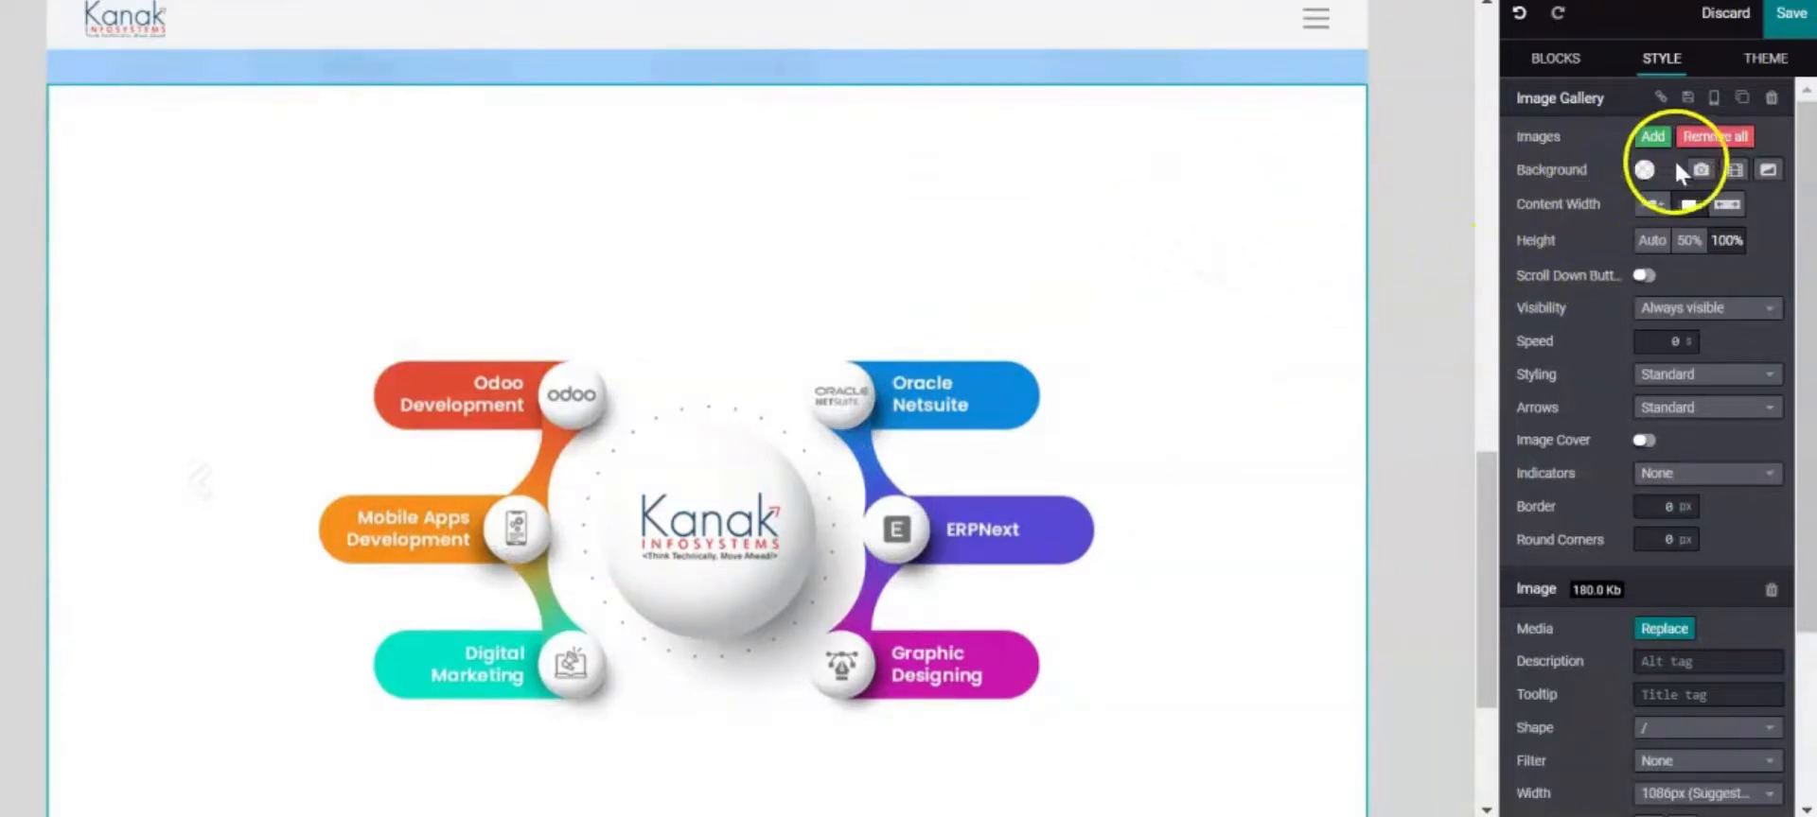
pyautogui.click(1768, 172)
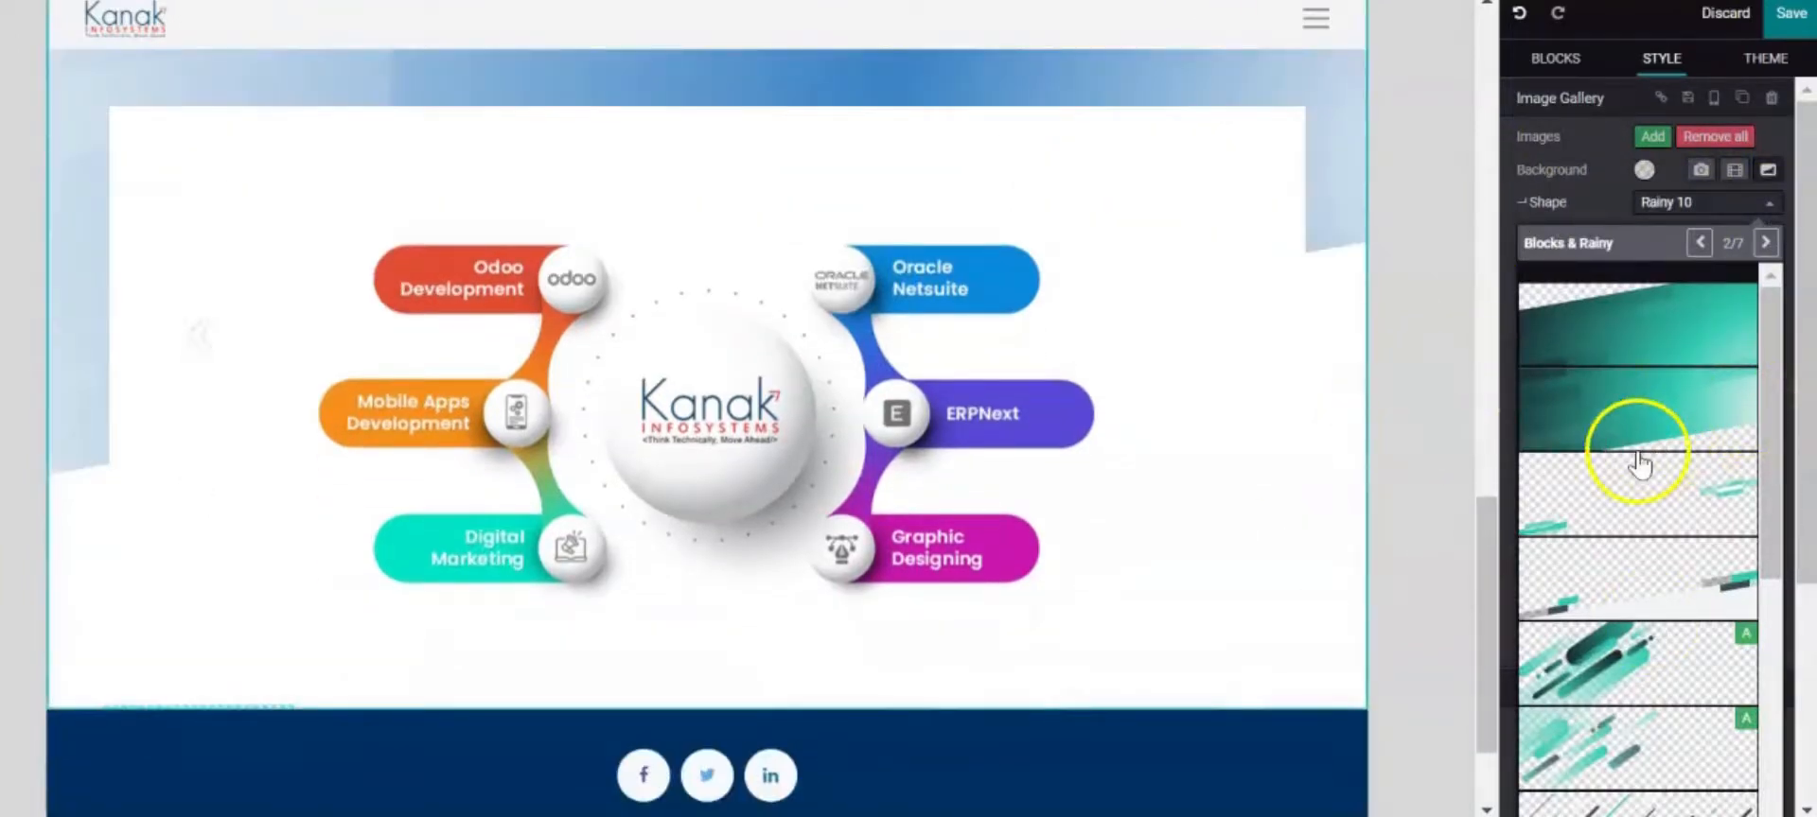
pyautogui.click(1762, 243)
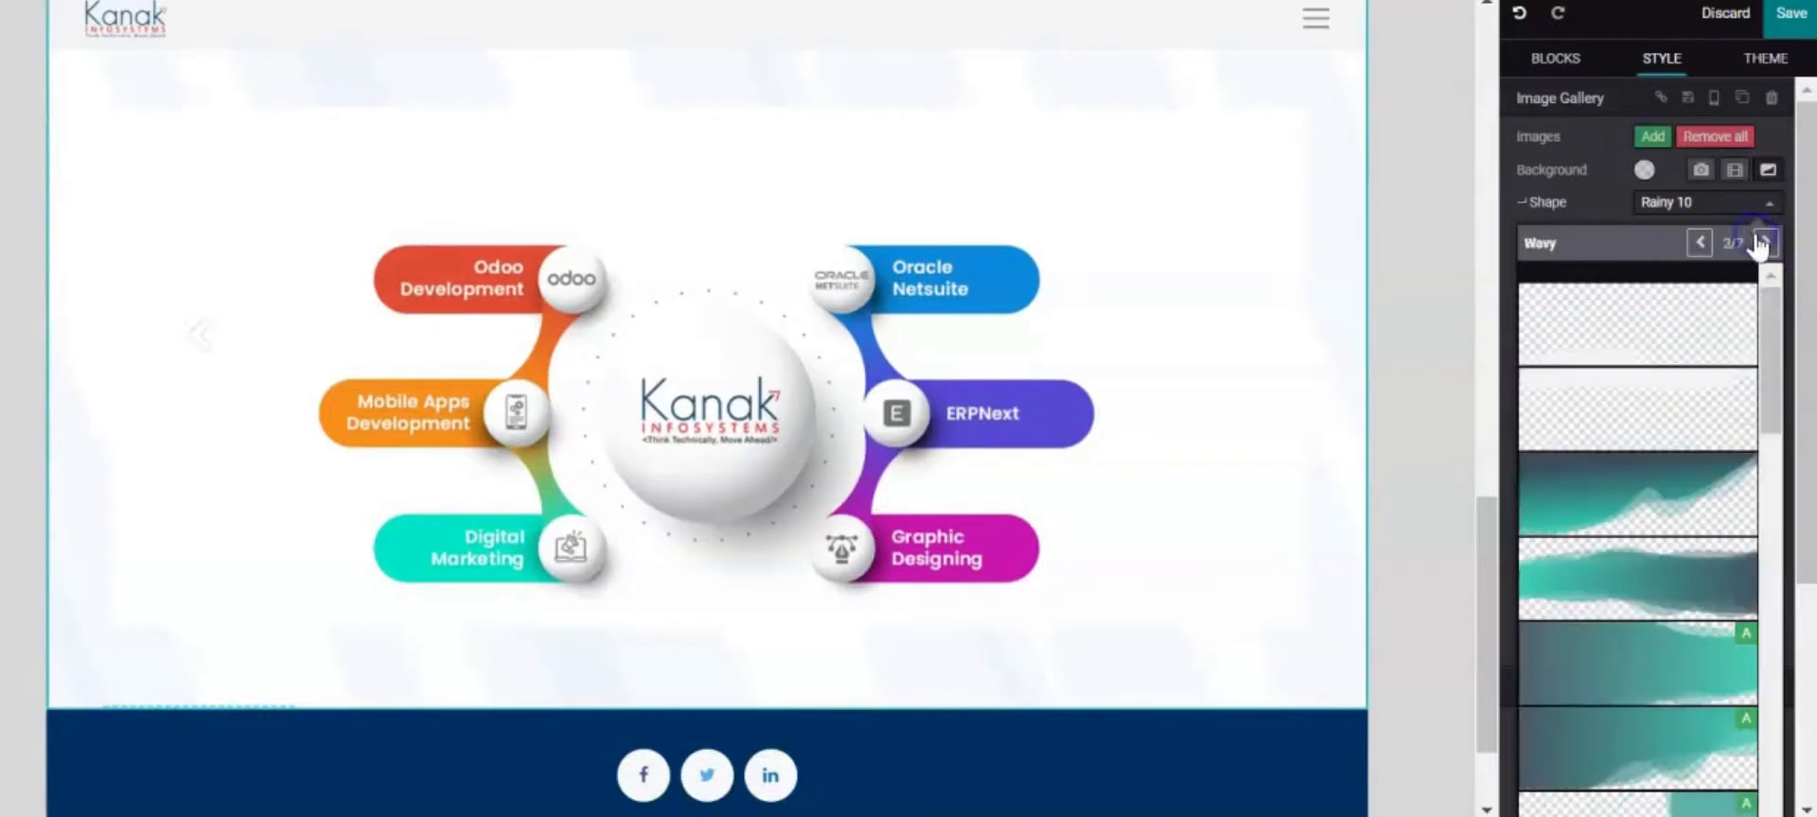
pyautogui.scroll(-5, 1779, 417)
pyautogui.scroll(-5, 1746, 468)
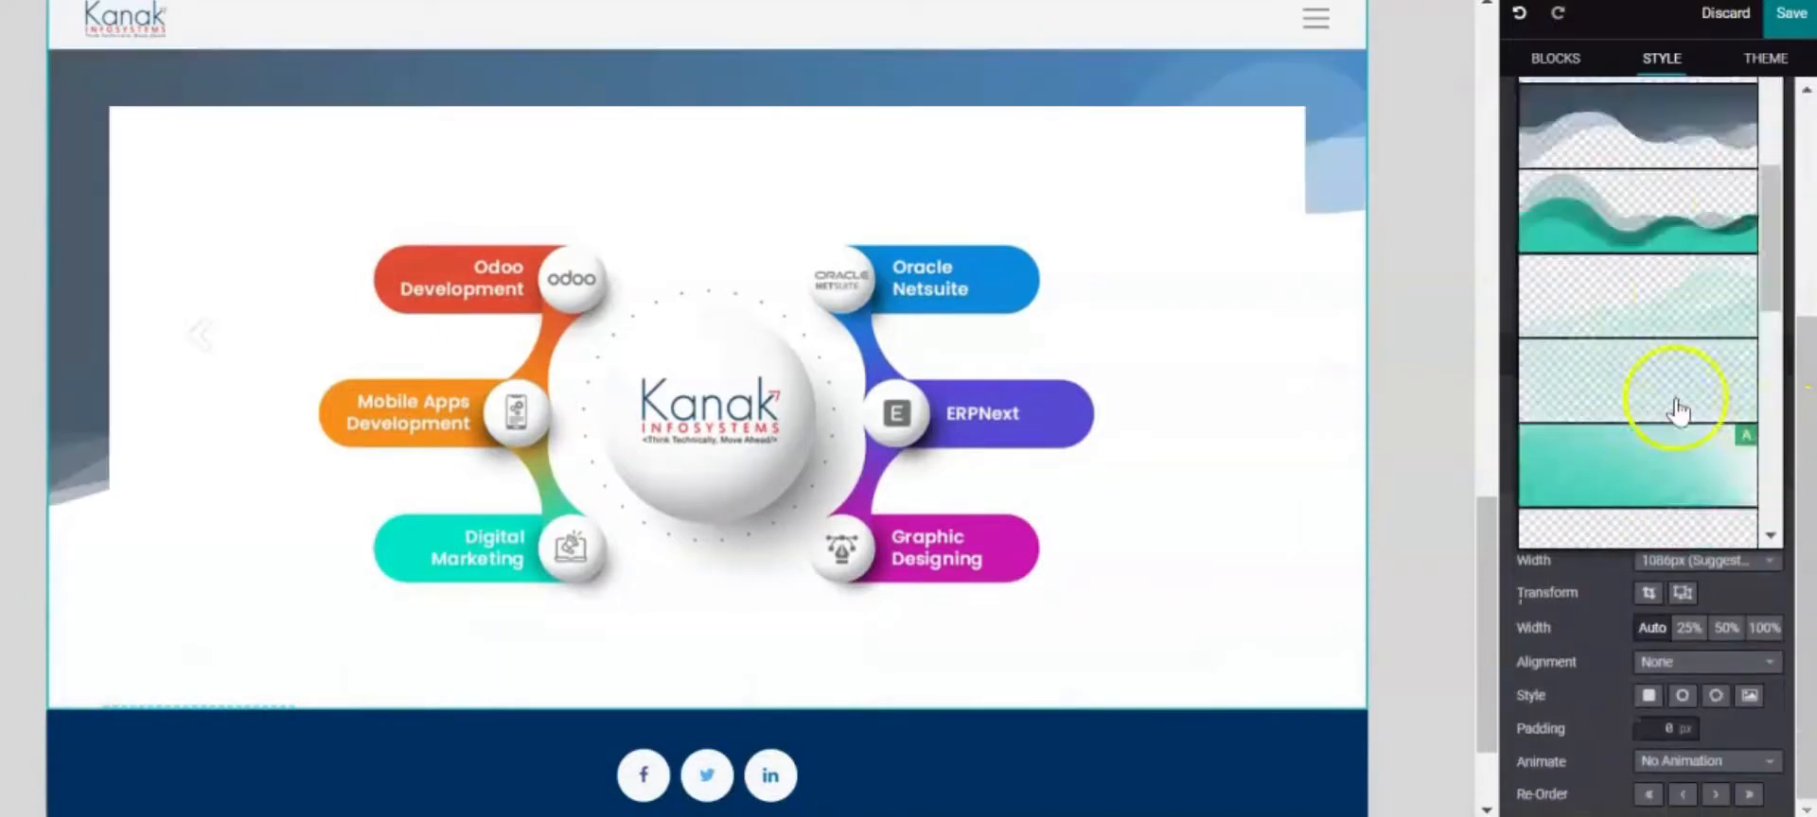
pyautogui.scroll(10, 1680, 412)
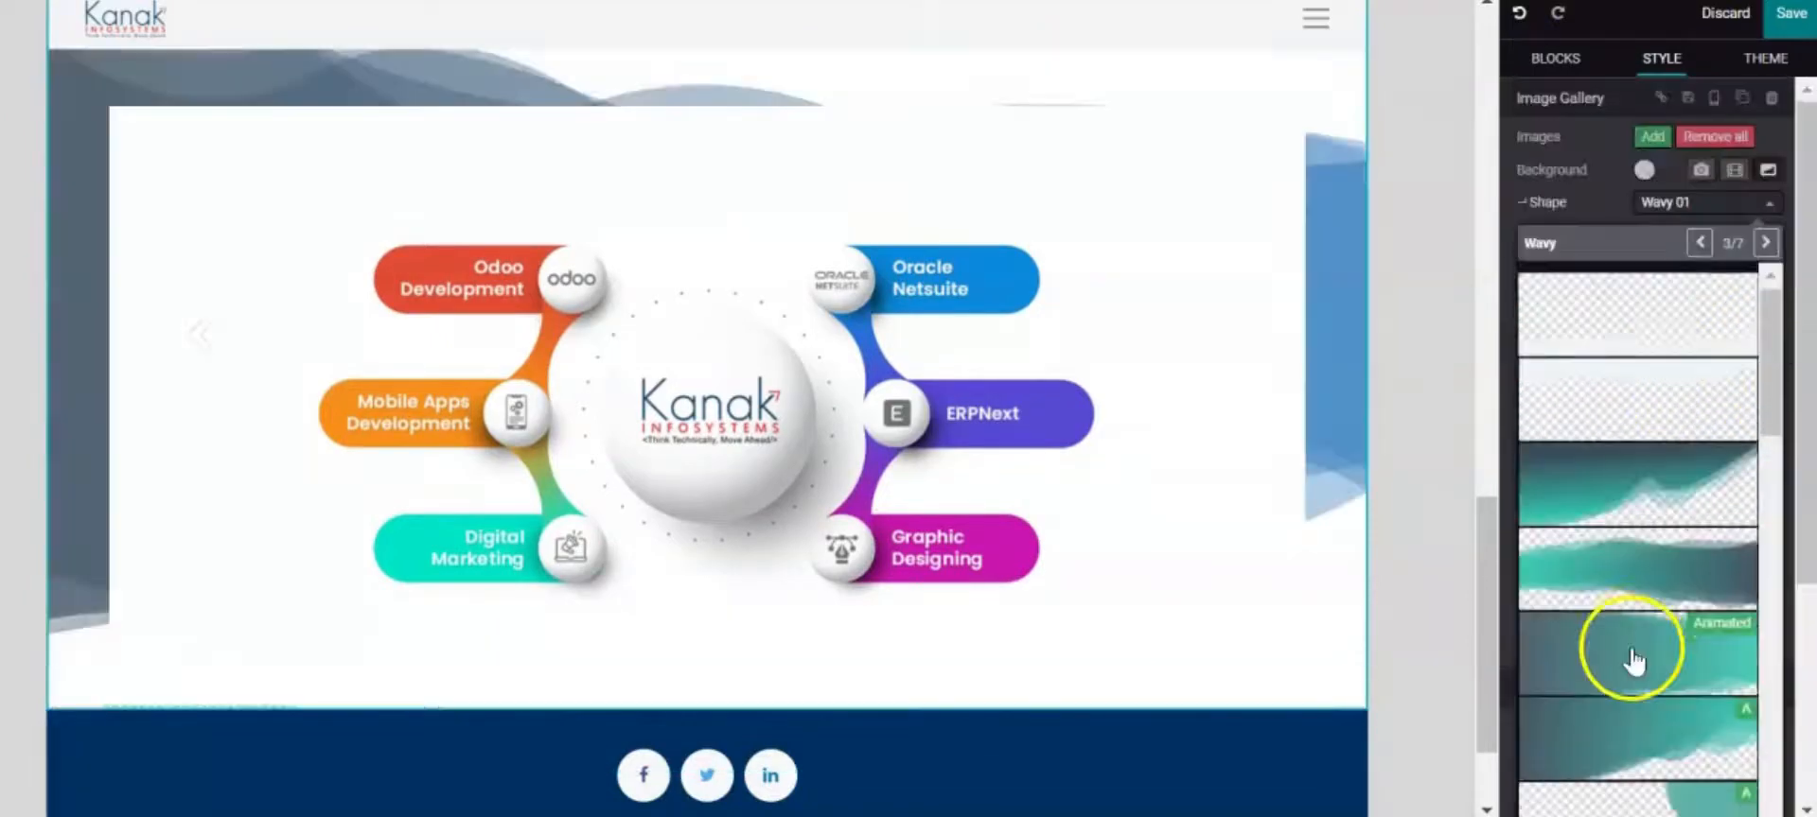
pyautogui.click(1646, 335)
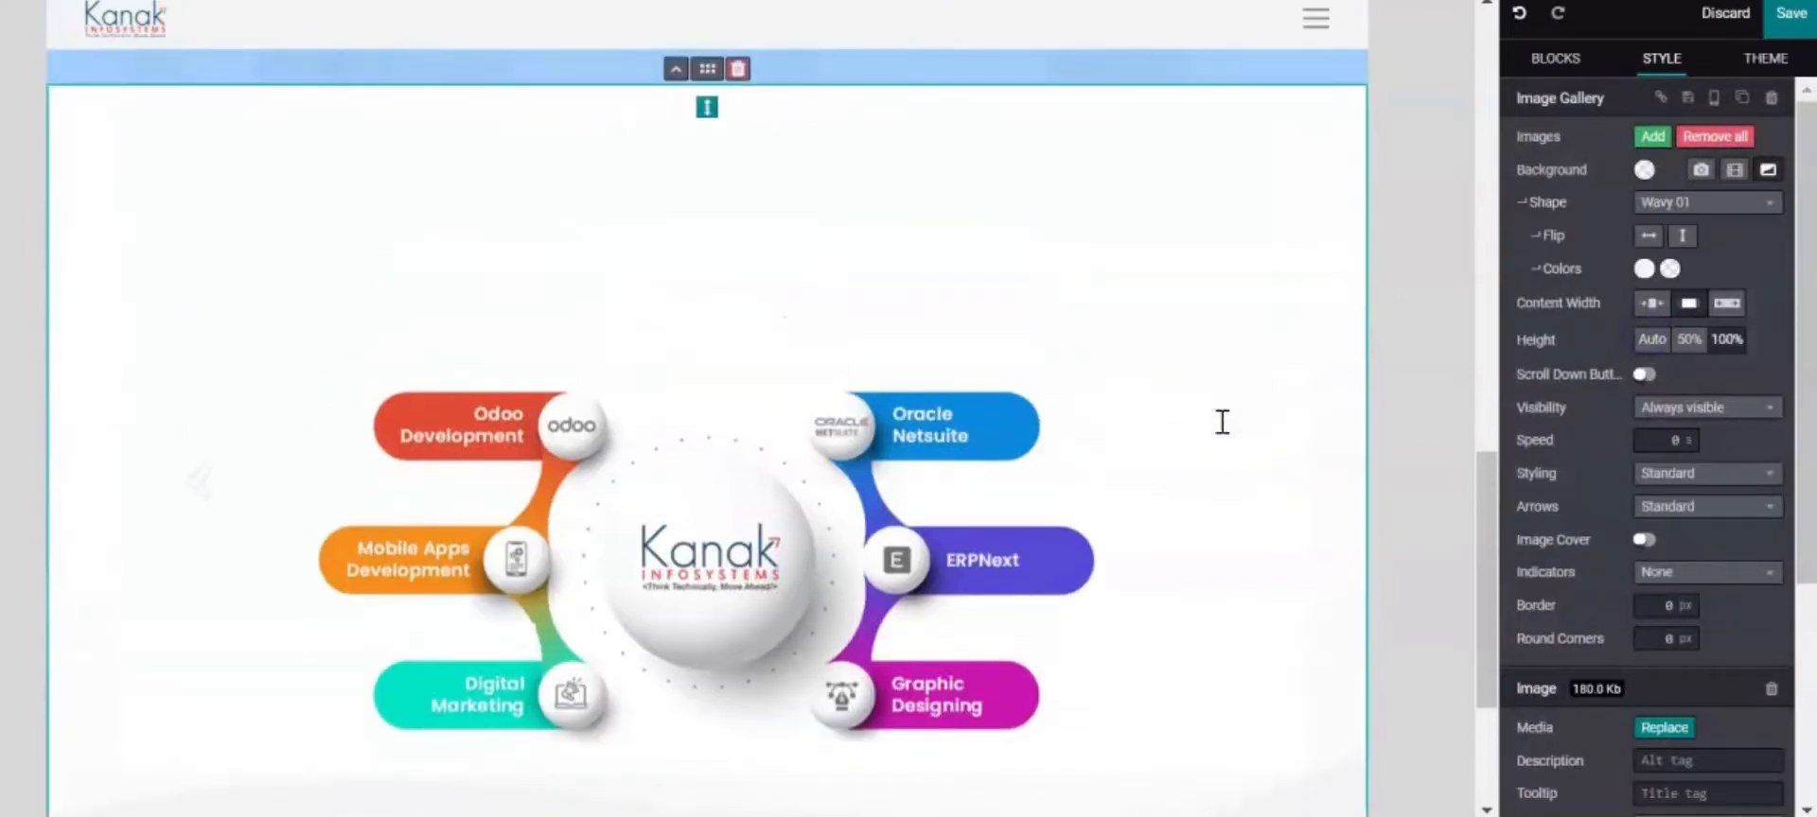
# Set the gallery section's background colour to white
pyautogui.scroll(-1, 1644, 367)
pyautogui.scroll(1, 1640, 369)
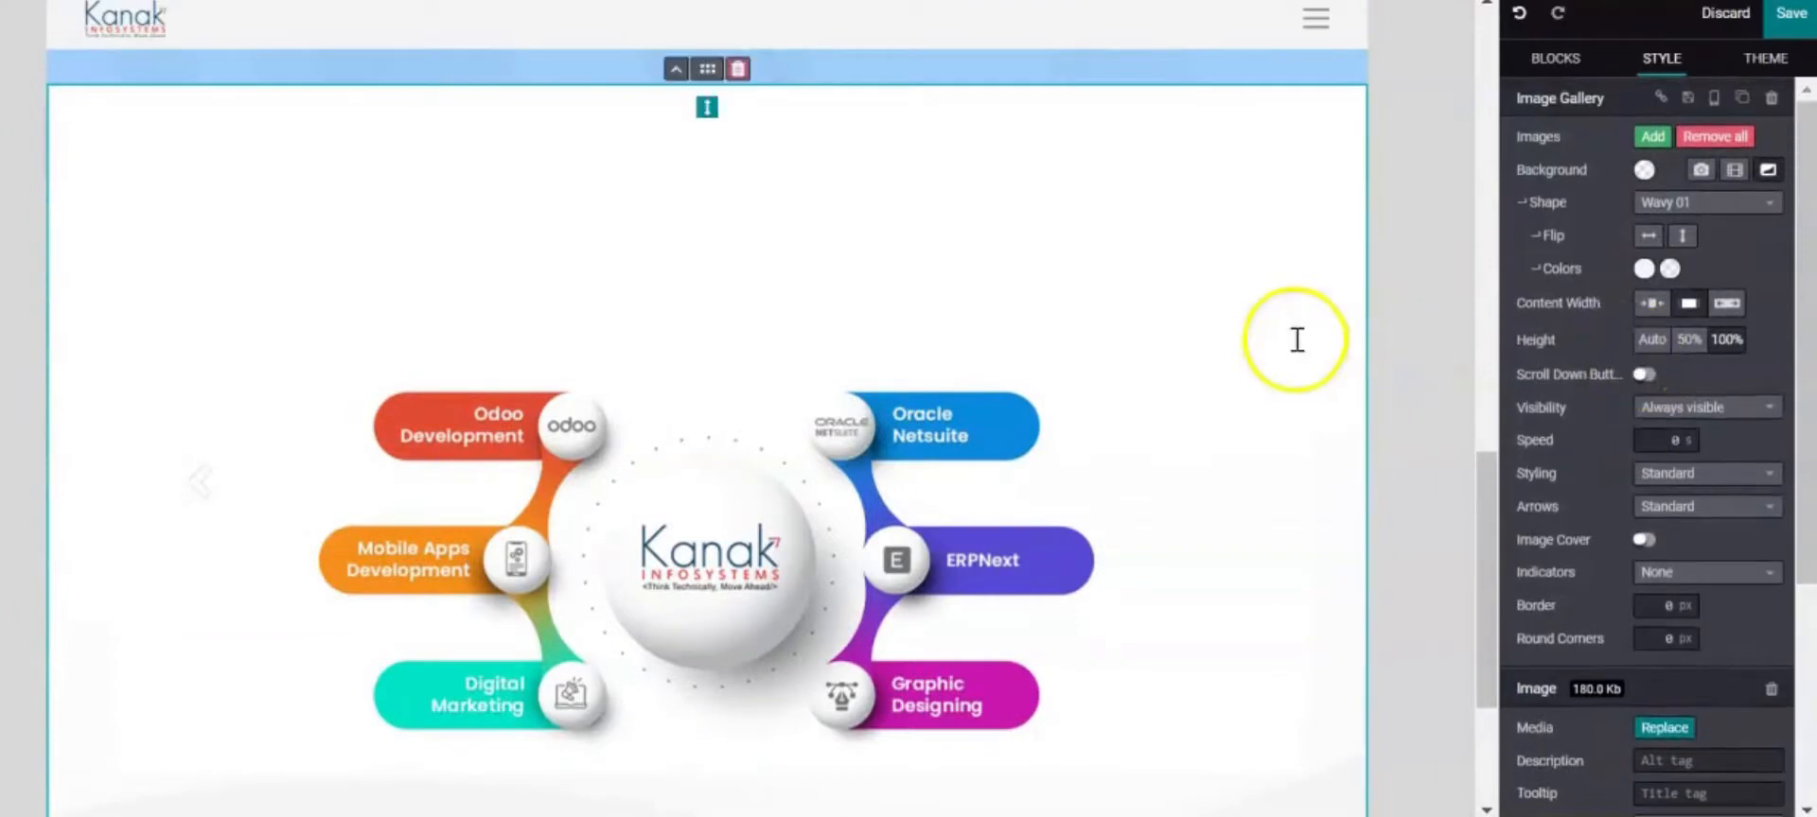
pyautogui.click(1274, 372)
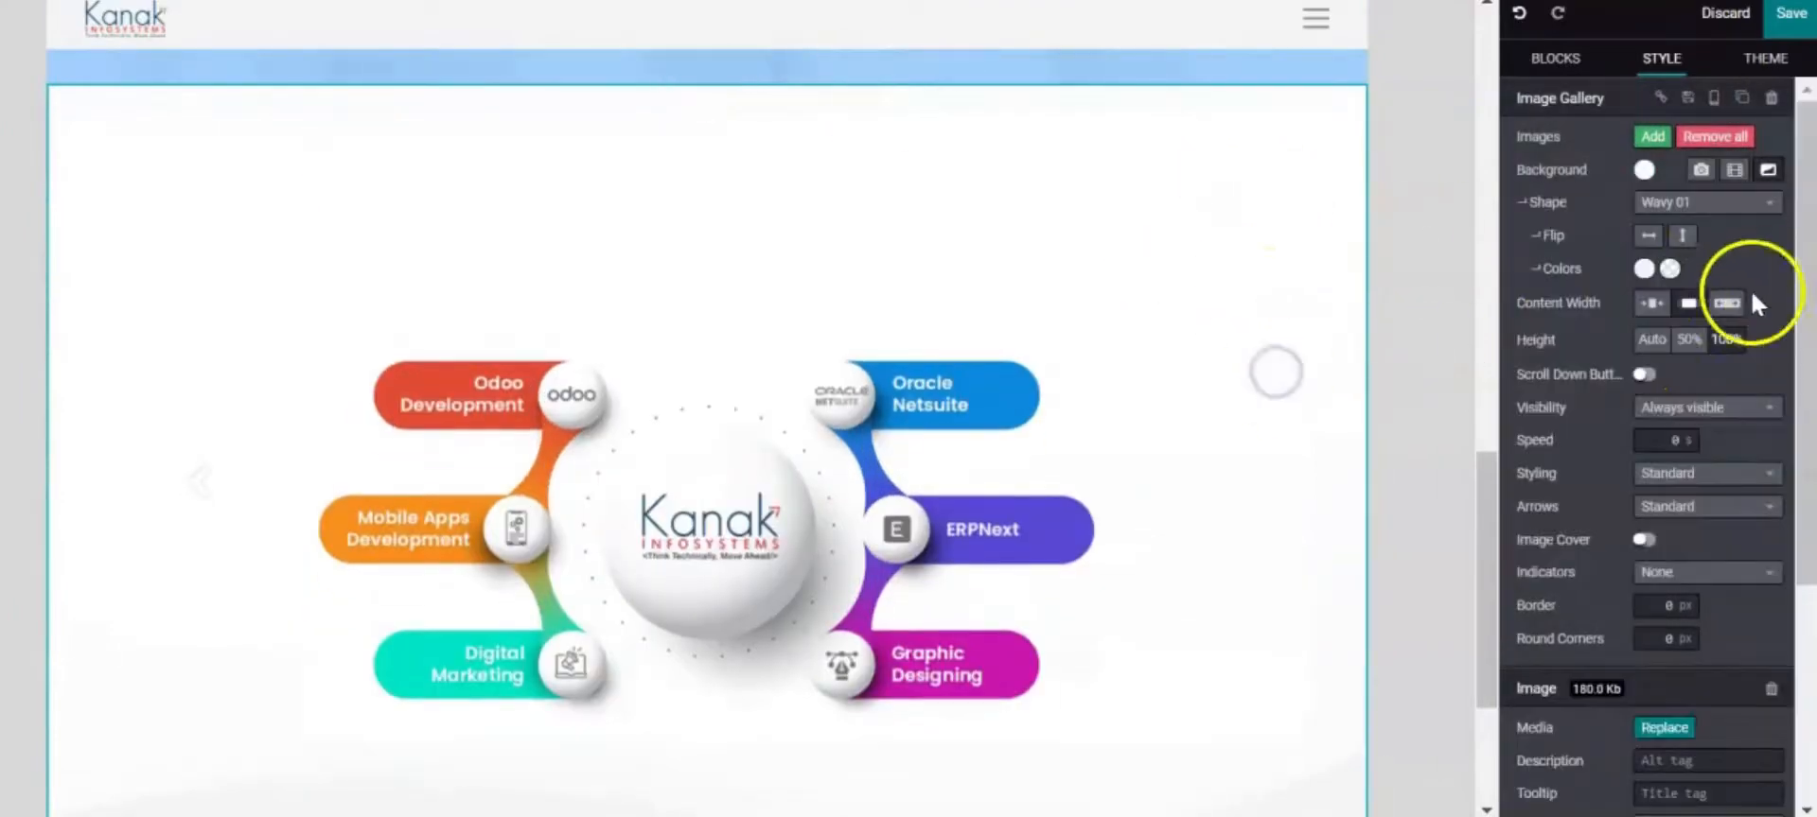
pyautogui.click(1219, 363)
pyautogui.scroll(-2, 1391, 331)
pyautogui.click(1281, 272)
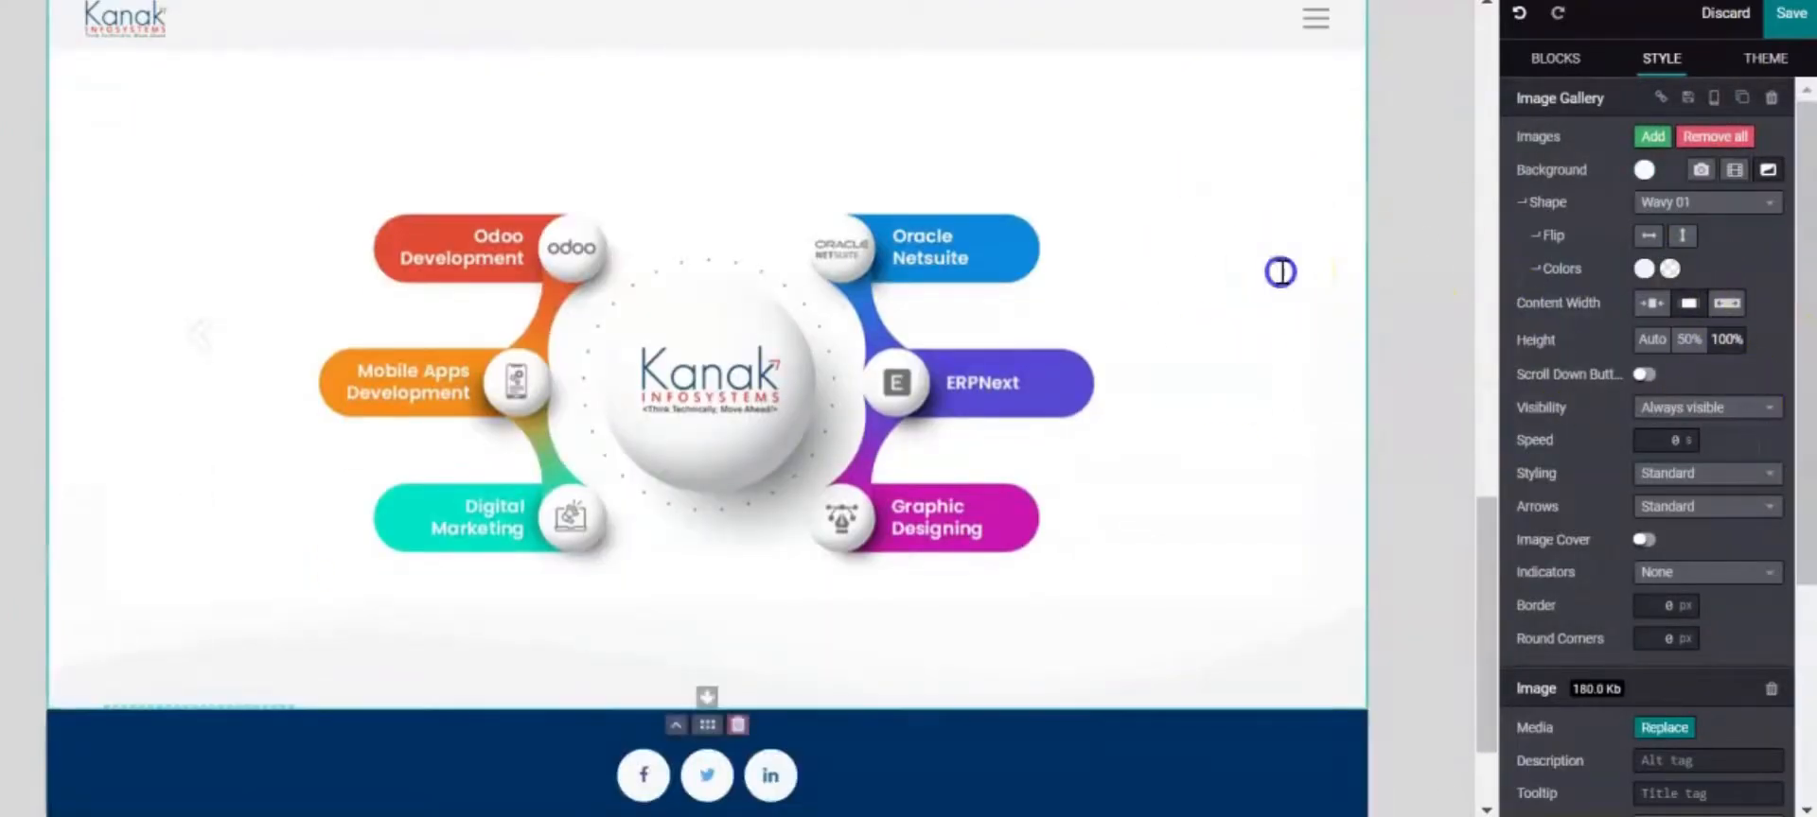
# Give the services gallery a solid light-blue background
pyautogui.click(1651, 138)
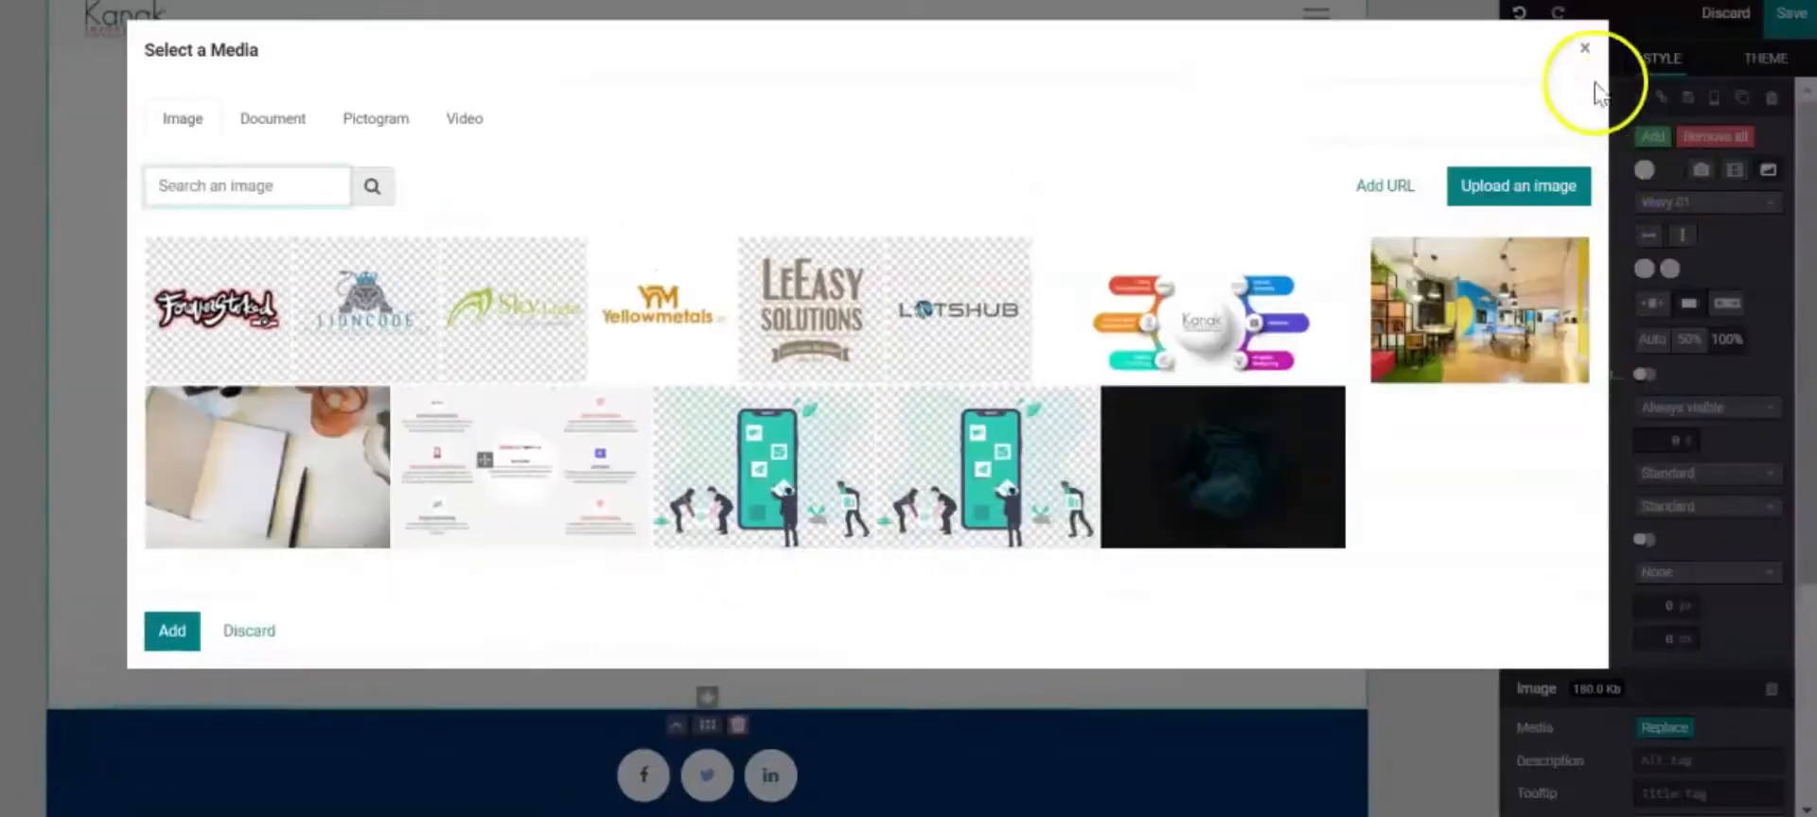
pyautogui.click(1587, 49)
pyautogui.click(1645, 168)
pyautogui.click(1607, 232)
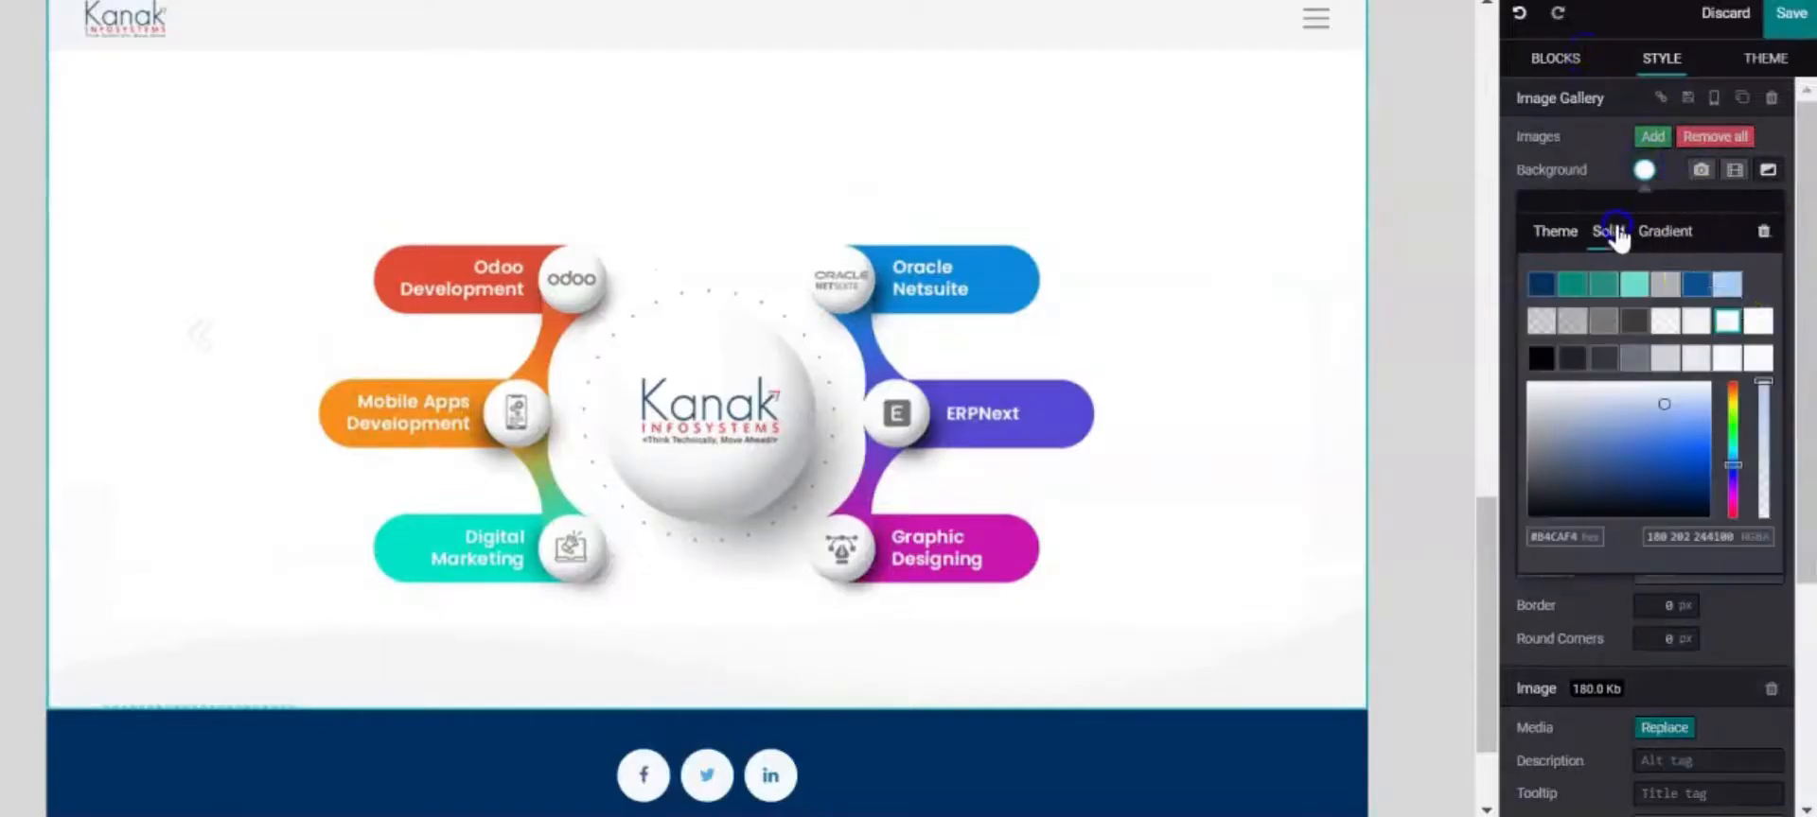
pyautogui.click(1721, 276)
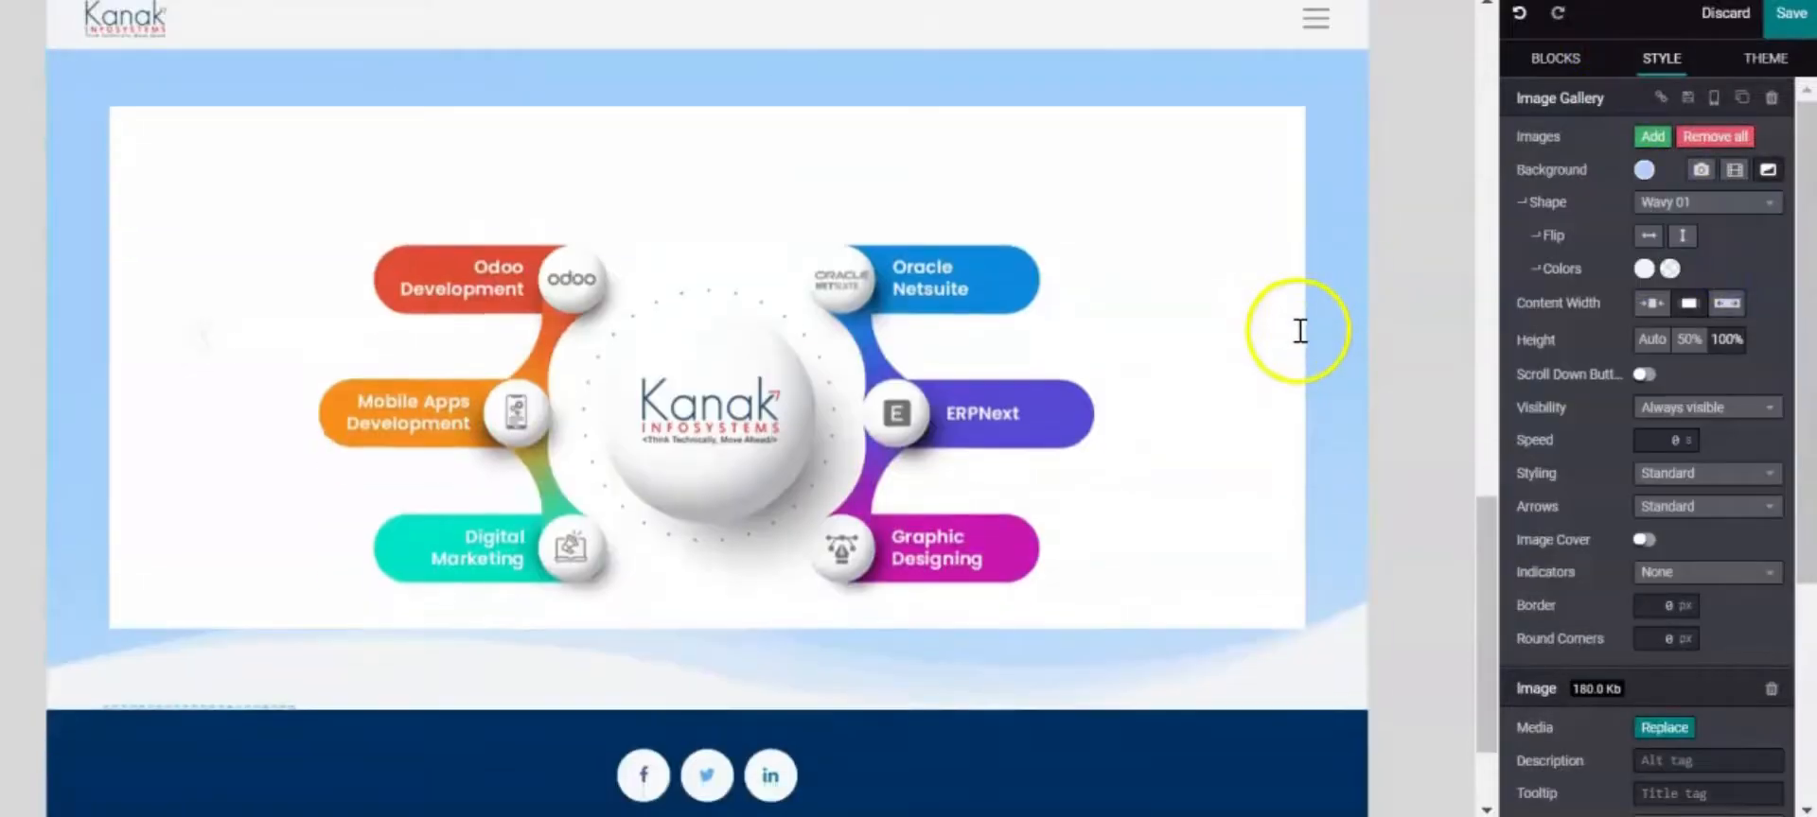
pyautogui.scroll(3, 1293, 417)
pyautogui.scroll(-1, 757, 322)
# Select the Kanak services image to edit its settings
pyautogui.click(676, 290)
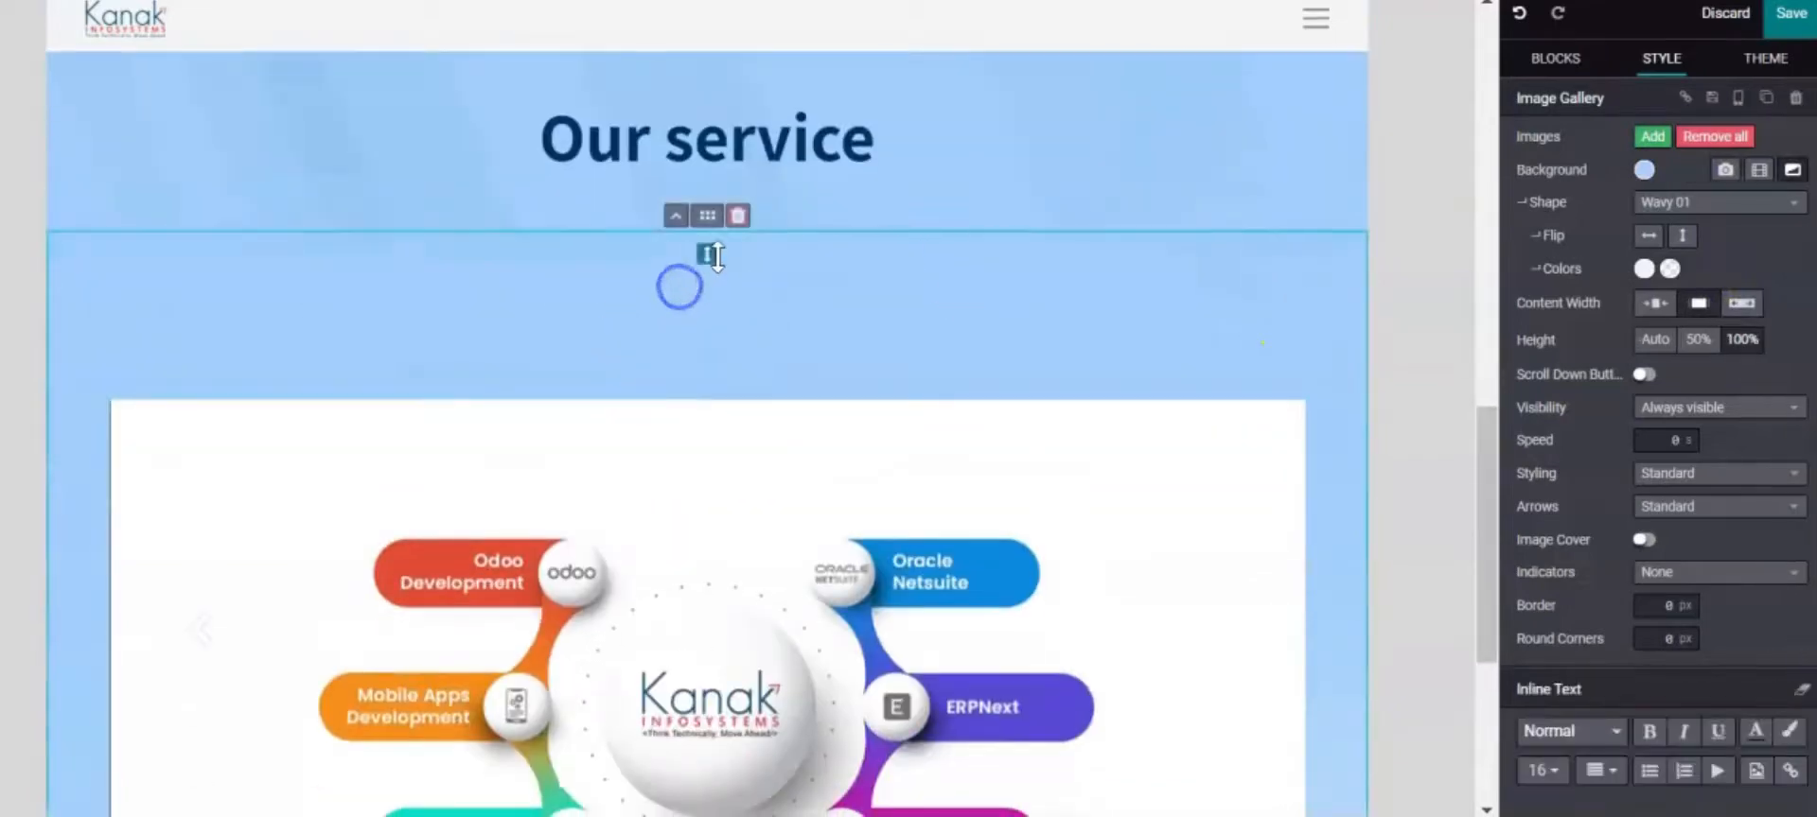
pyautogui.scroll(-1, 747, 256)
pyautogui.scroll(-4, 757, 269)
pyautogui.click(737, 369)
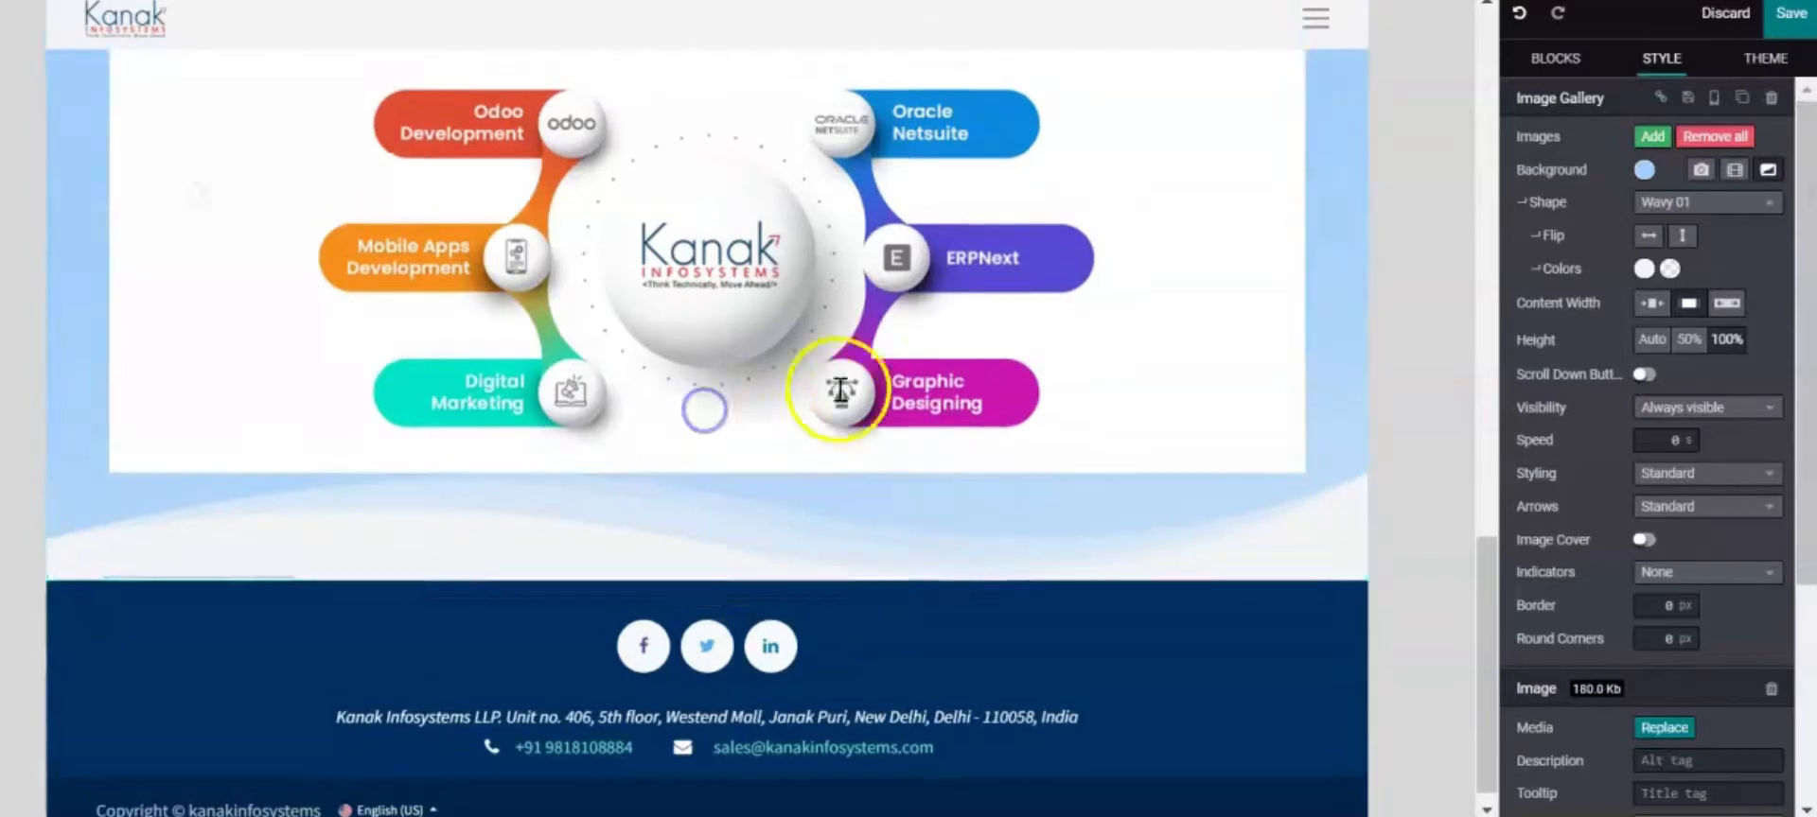
pyautogui.scroll(5, 1013, 255)
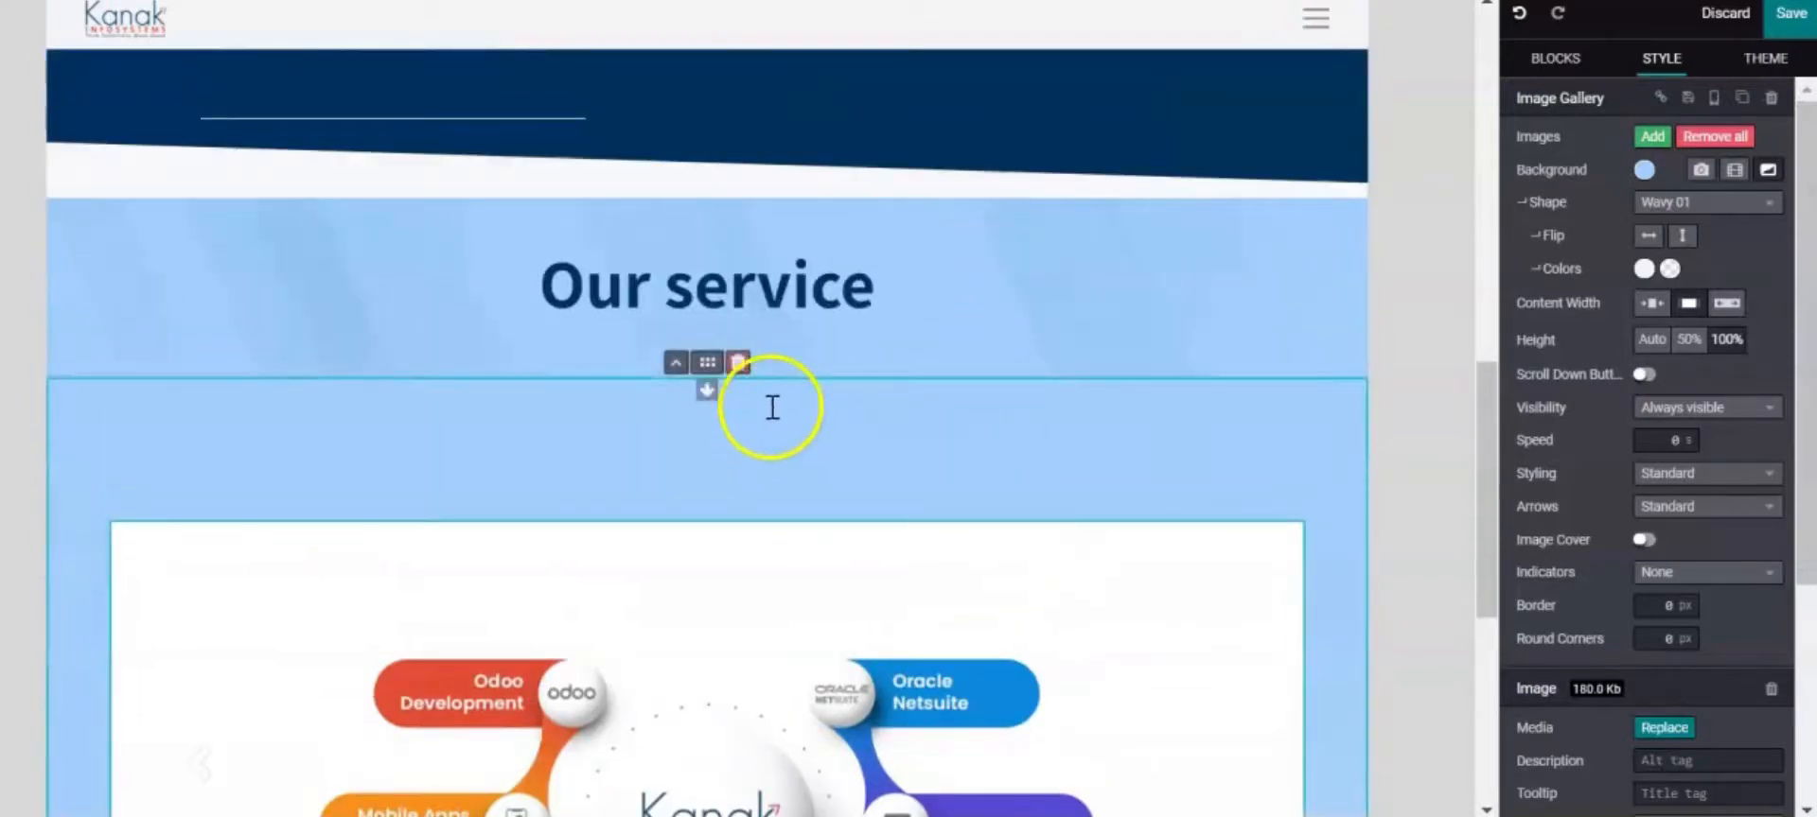
pyautogui.click(829, 330)
pyautogui.scroll(-5, 1214, 360)
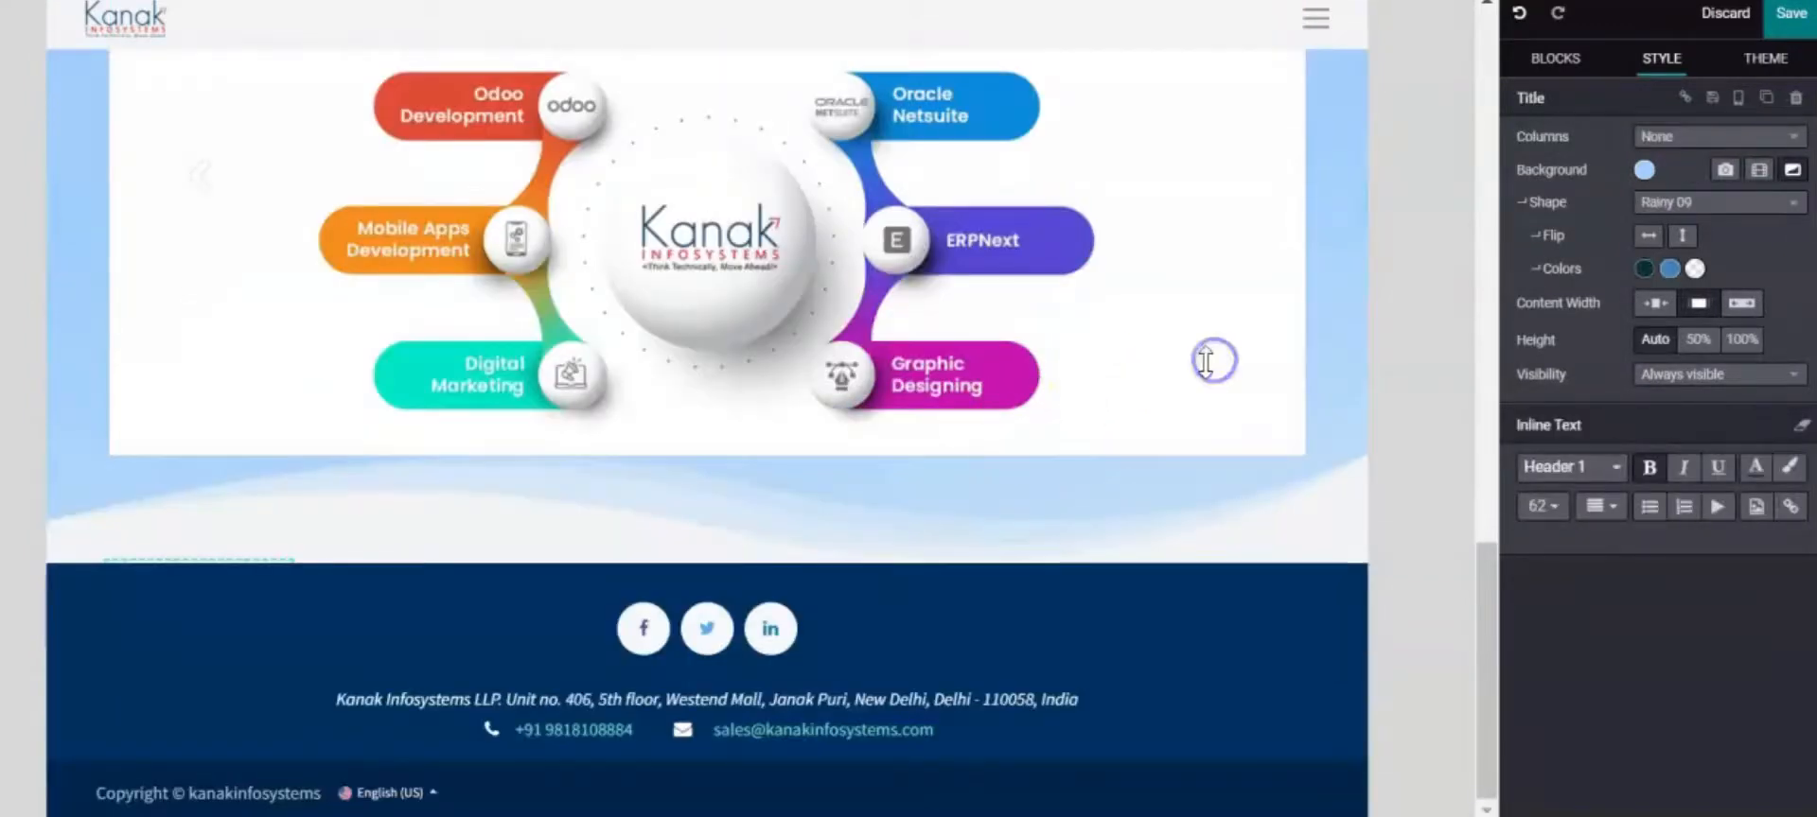
pyautogui.scroll(5, 1155, 284)
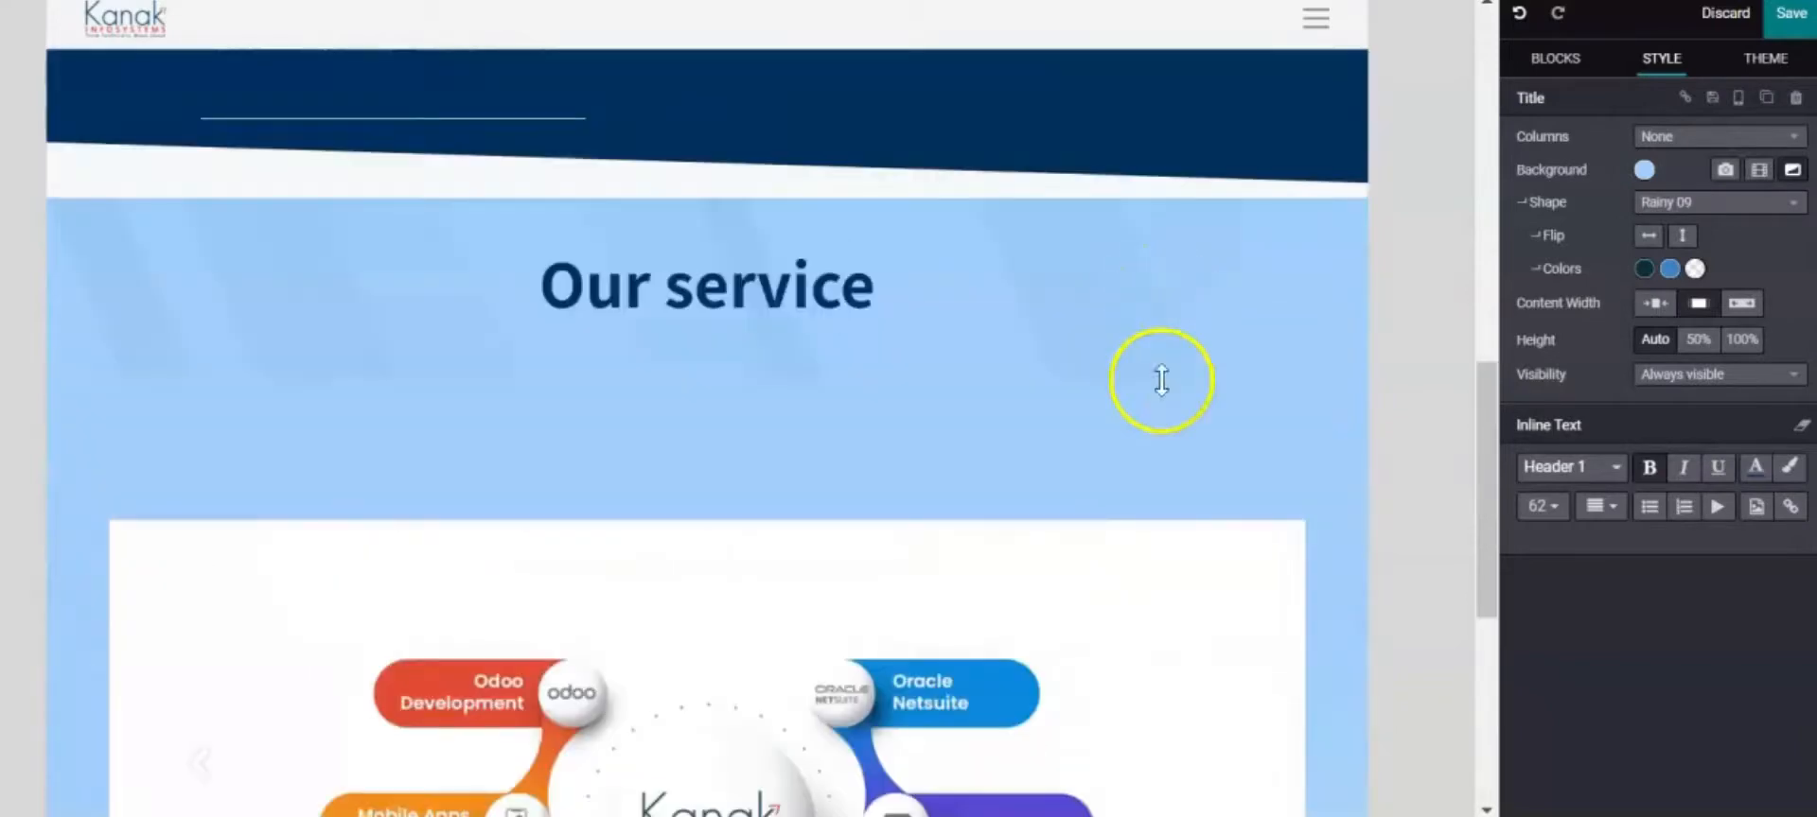
pyautogui.scroll(-5, 1155, 385)
pyautogui.click(1153, 456)
# Animate the Kanak services diagram with Zoom Out, playing the first time only
pyautogui.scroll(-5, 1581, 454)
pyautogui.scroll(-1, 1608, 492)
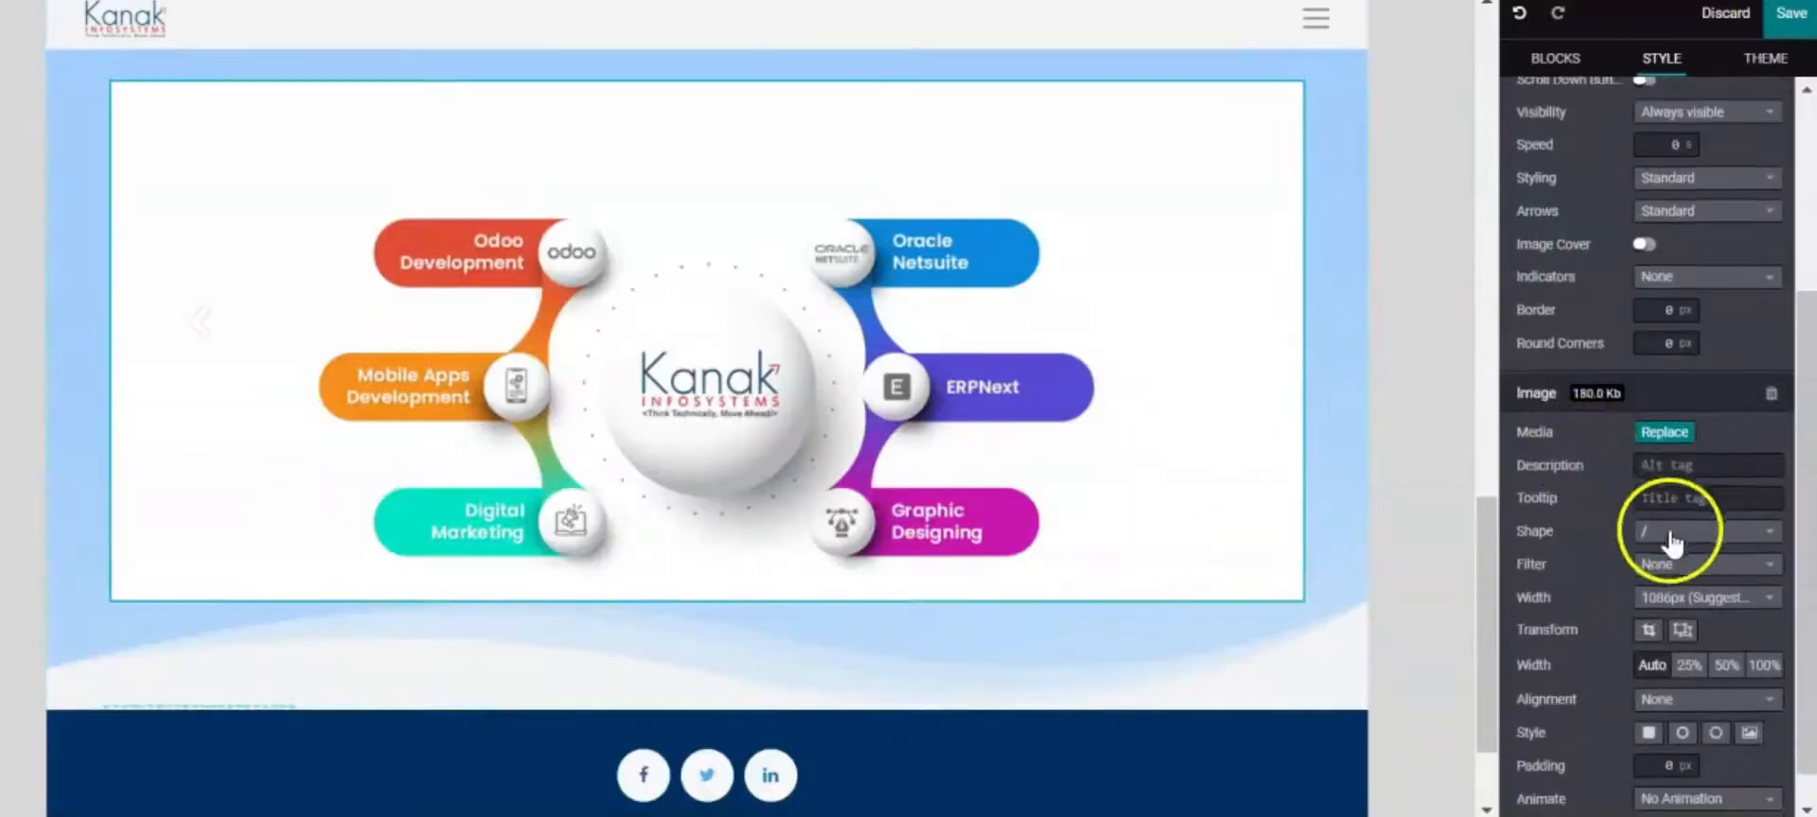
pyautogui.click(1739, 764)
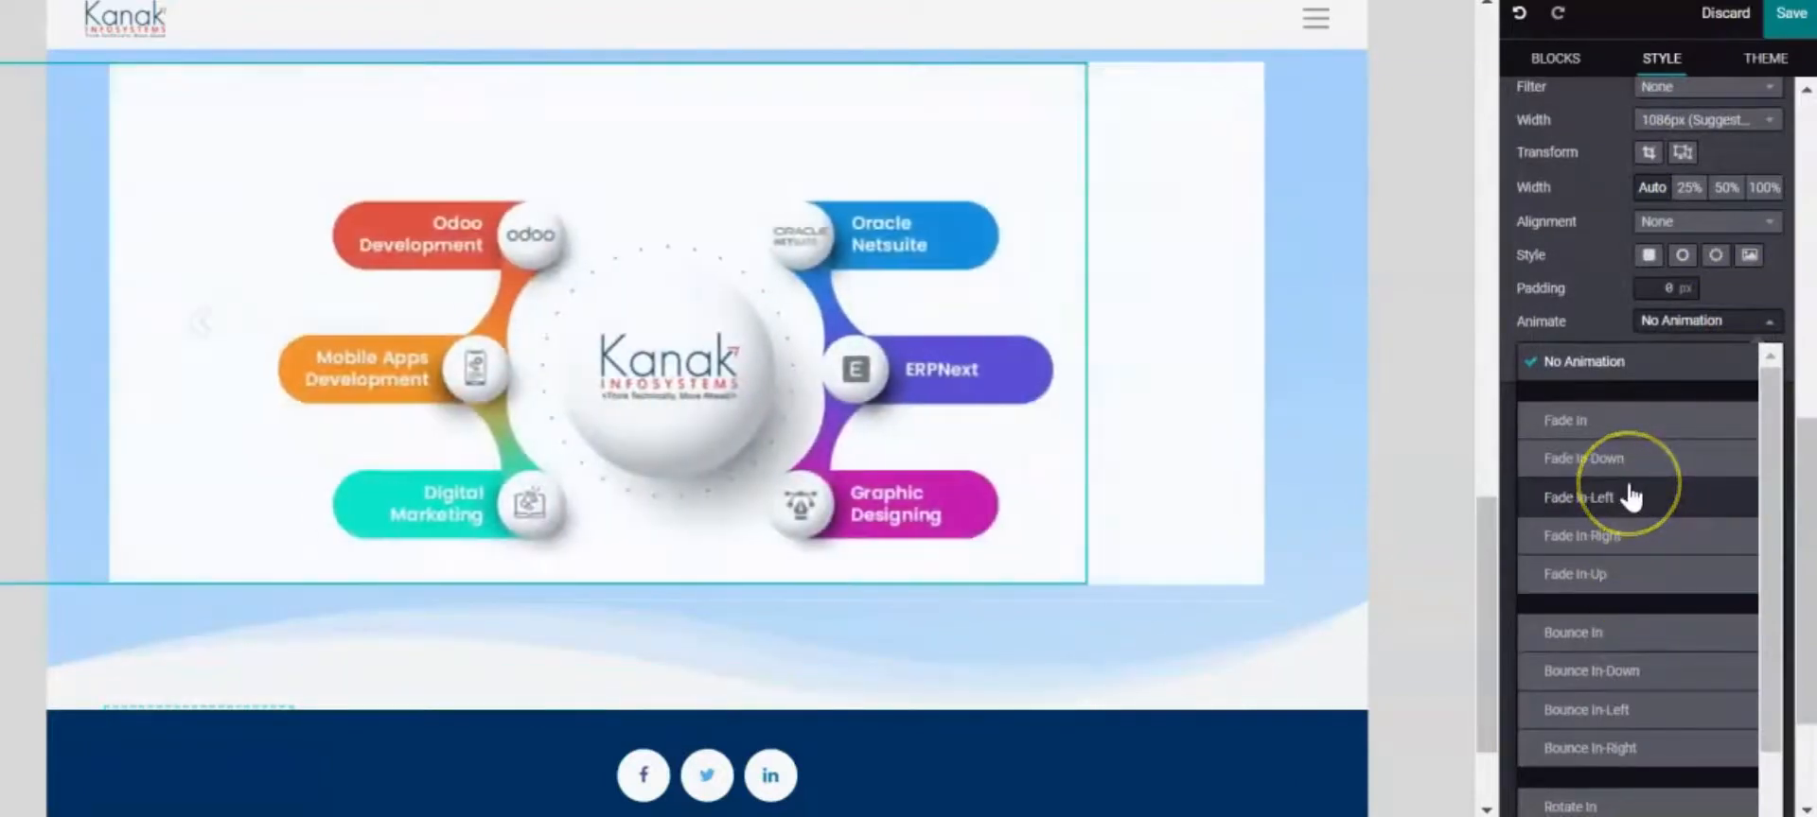
pyautogui.scroll(-3, 1637, 501)
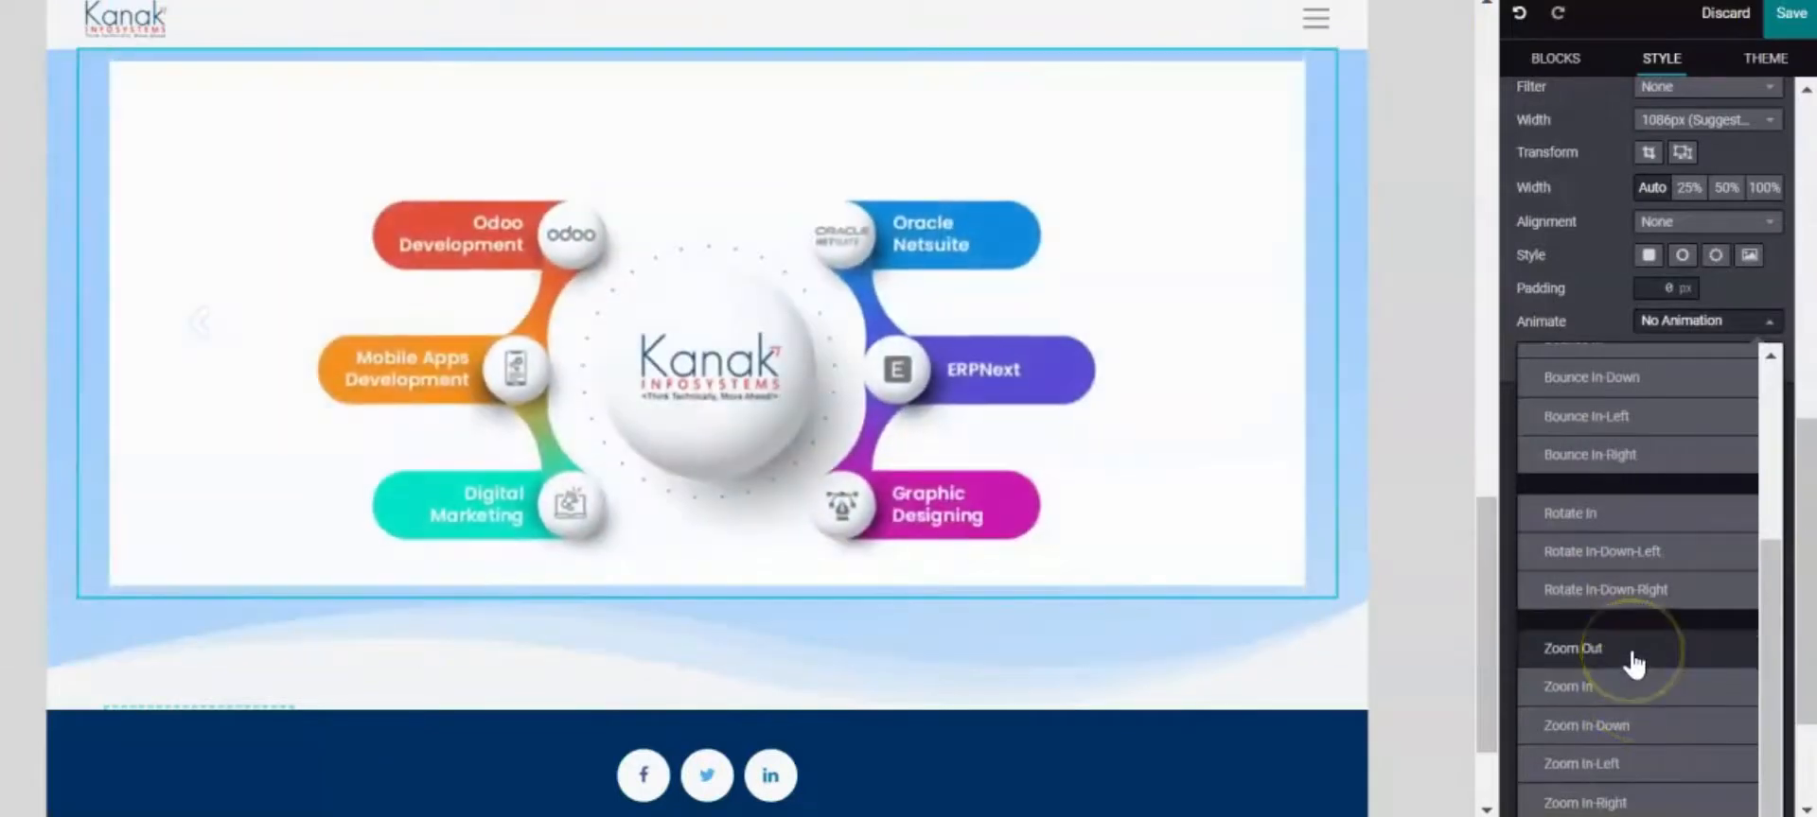
pyautogui.click(1623, 651)
pyautogui.scroll(-2, 911, 369)
pyautogui.scroll(3, 911, 369)
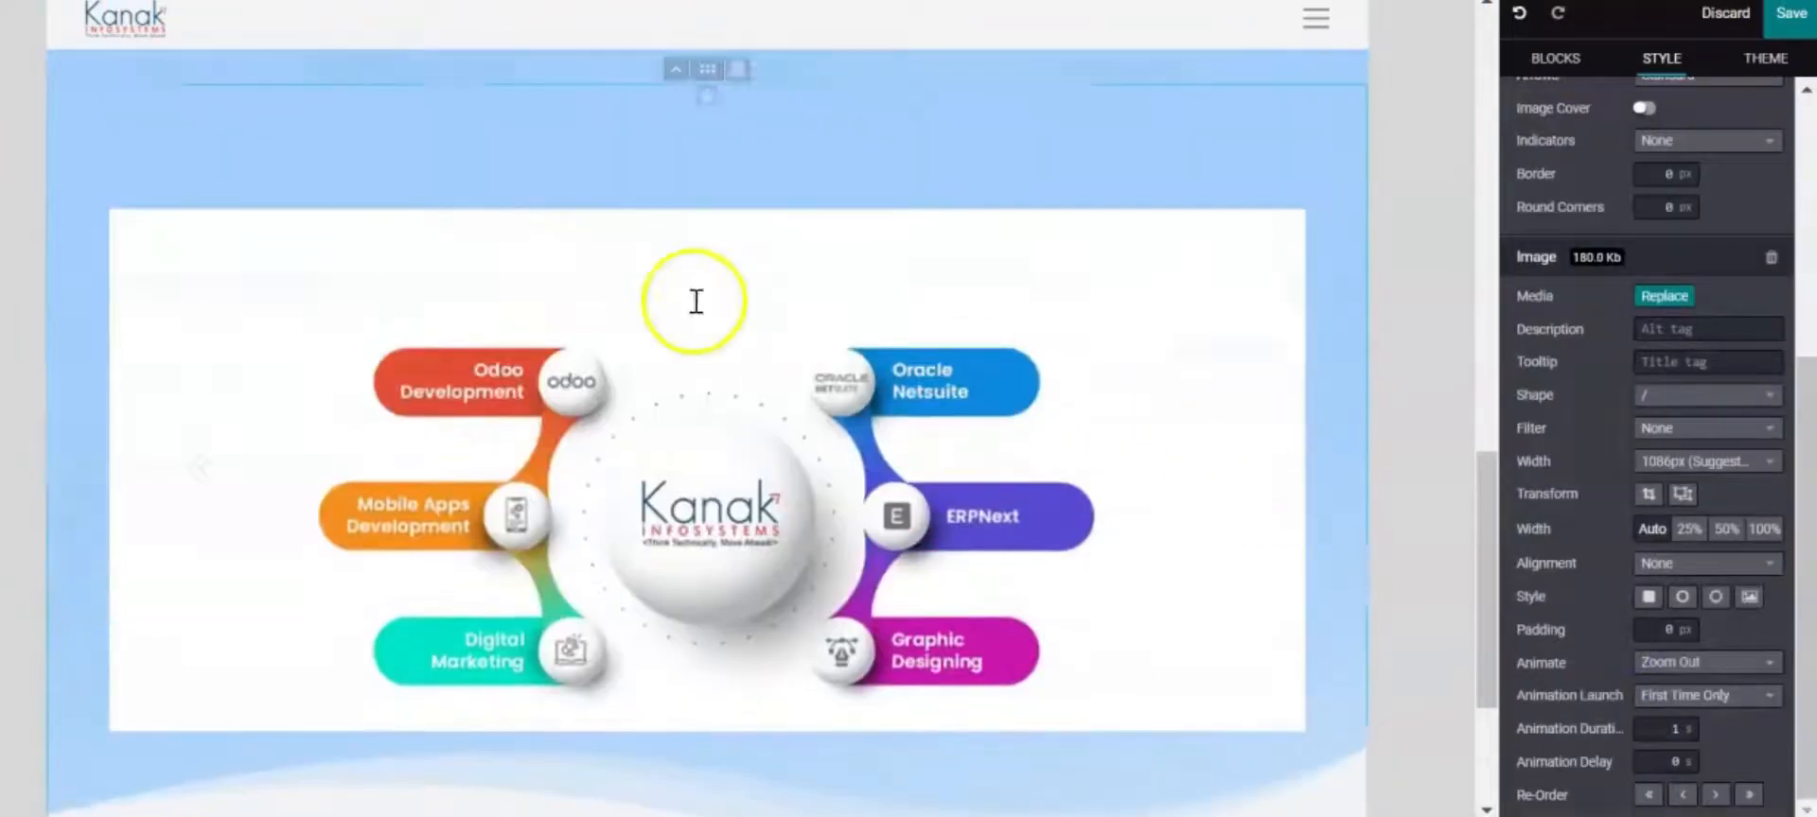
pyautogui.scroll(-1, 1196, 374)
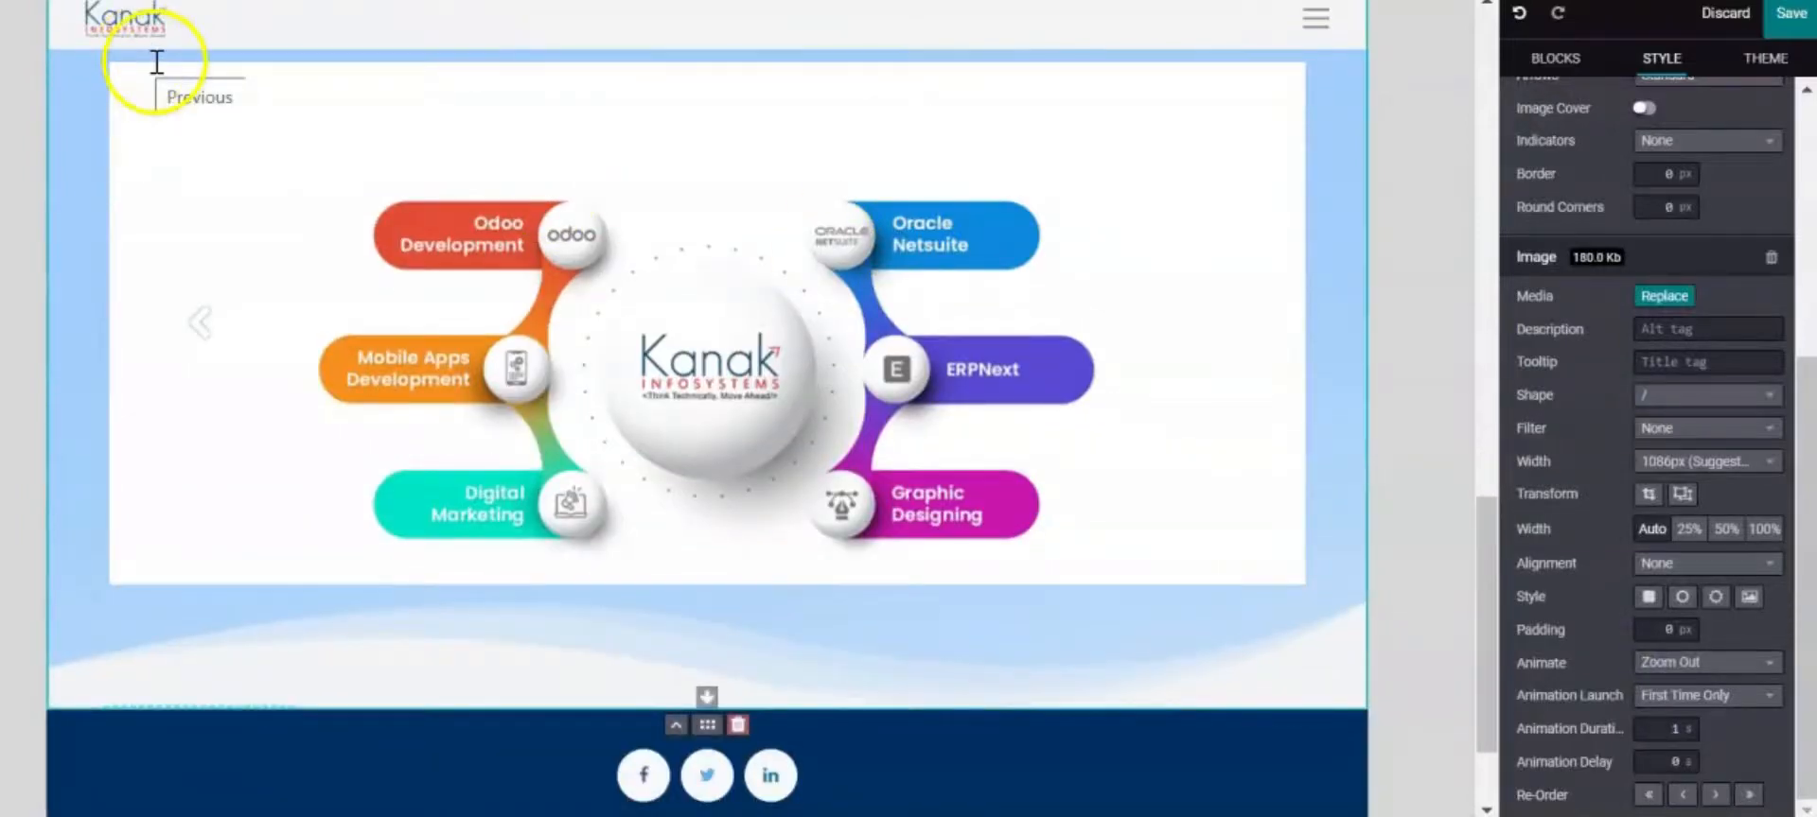
# Add another Title block above the footer and retitle it 'Our Clients'
pyautogui.click(1597, 64)
pyautogui.scroll(-8, 1632, 407)
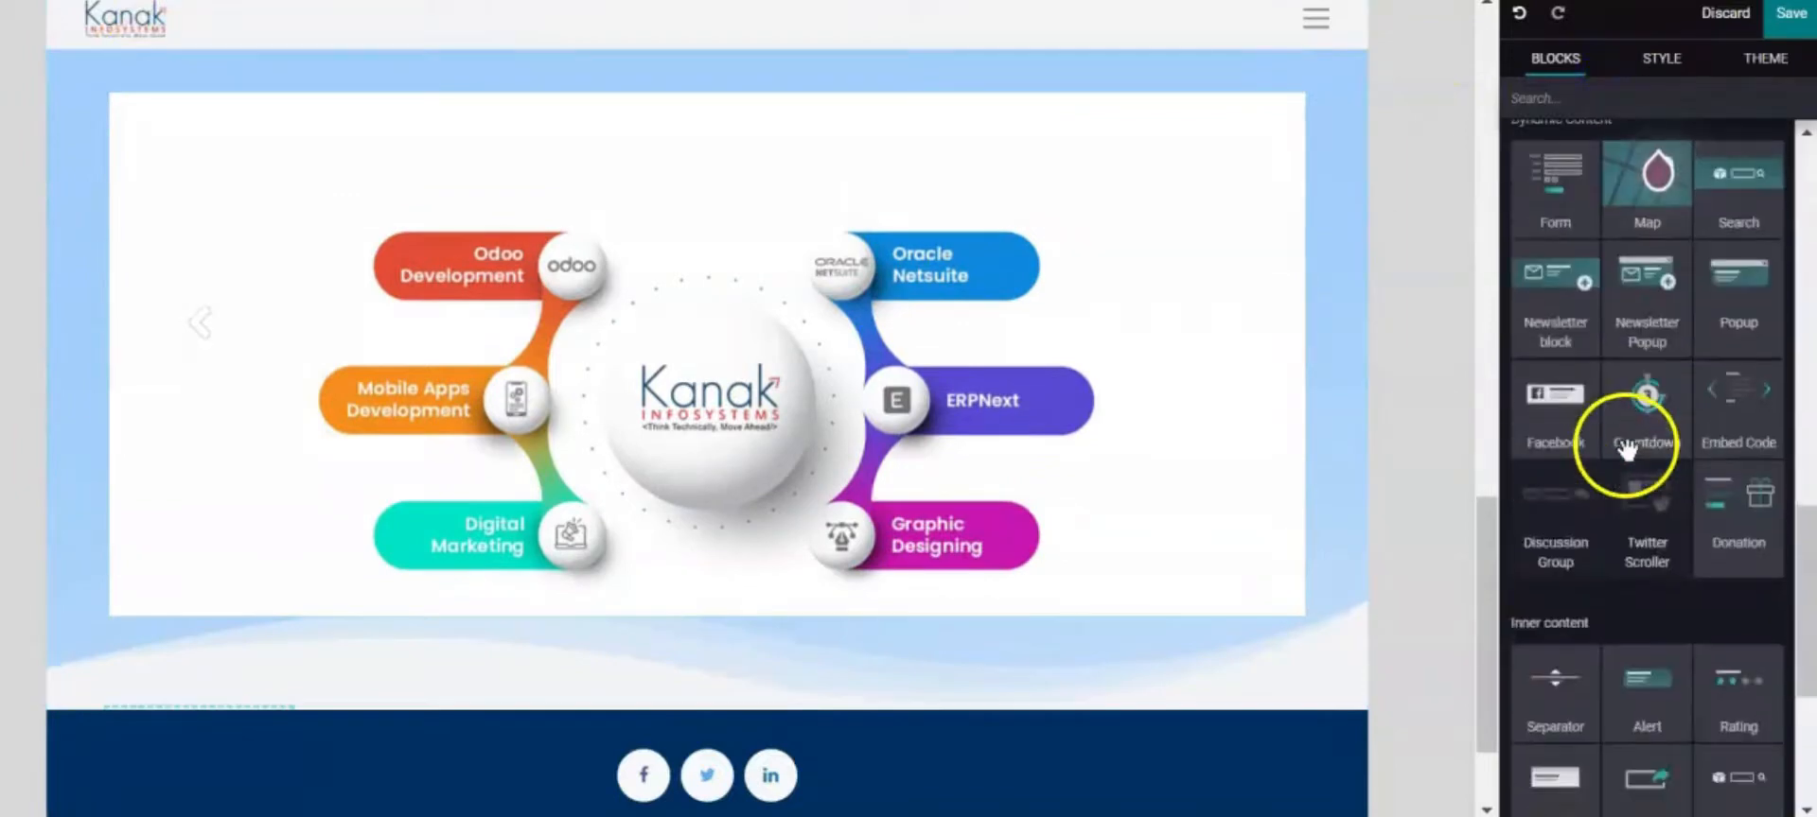
pyautogui.scroll(-4, 1623, 450)
pyautogui.scroll(10, 1624, 455)
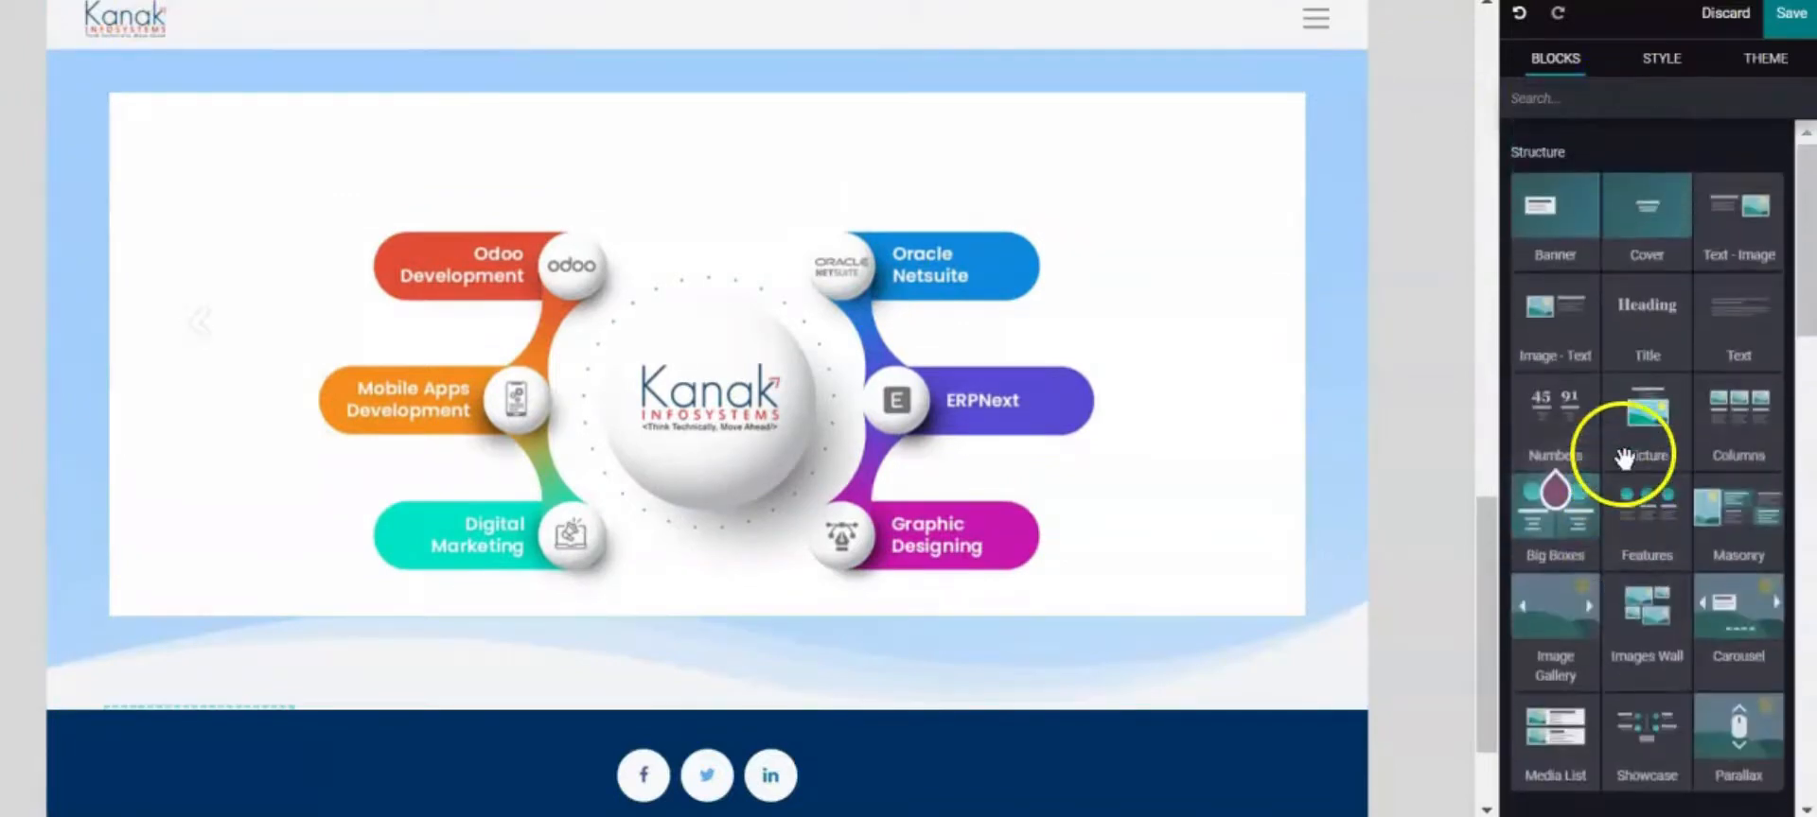
pyautogui.moveTo(1662, 352); pyautogui.dragTo(880, 703)
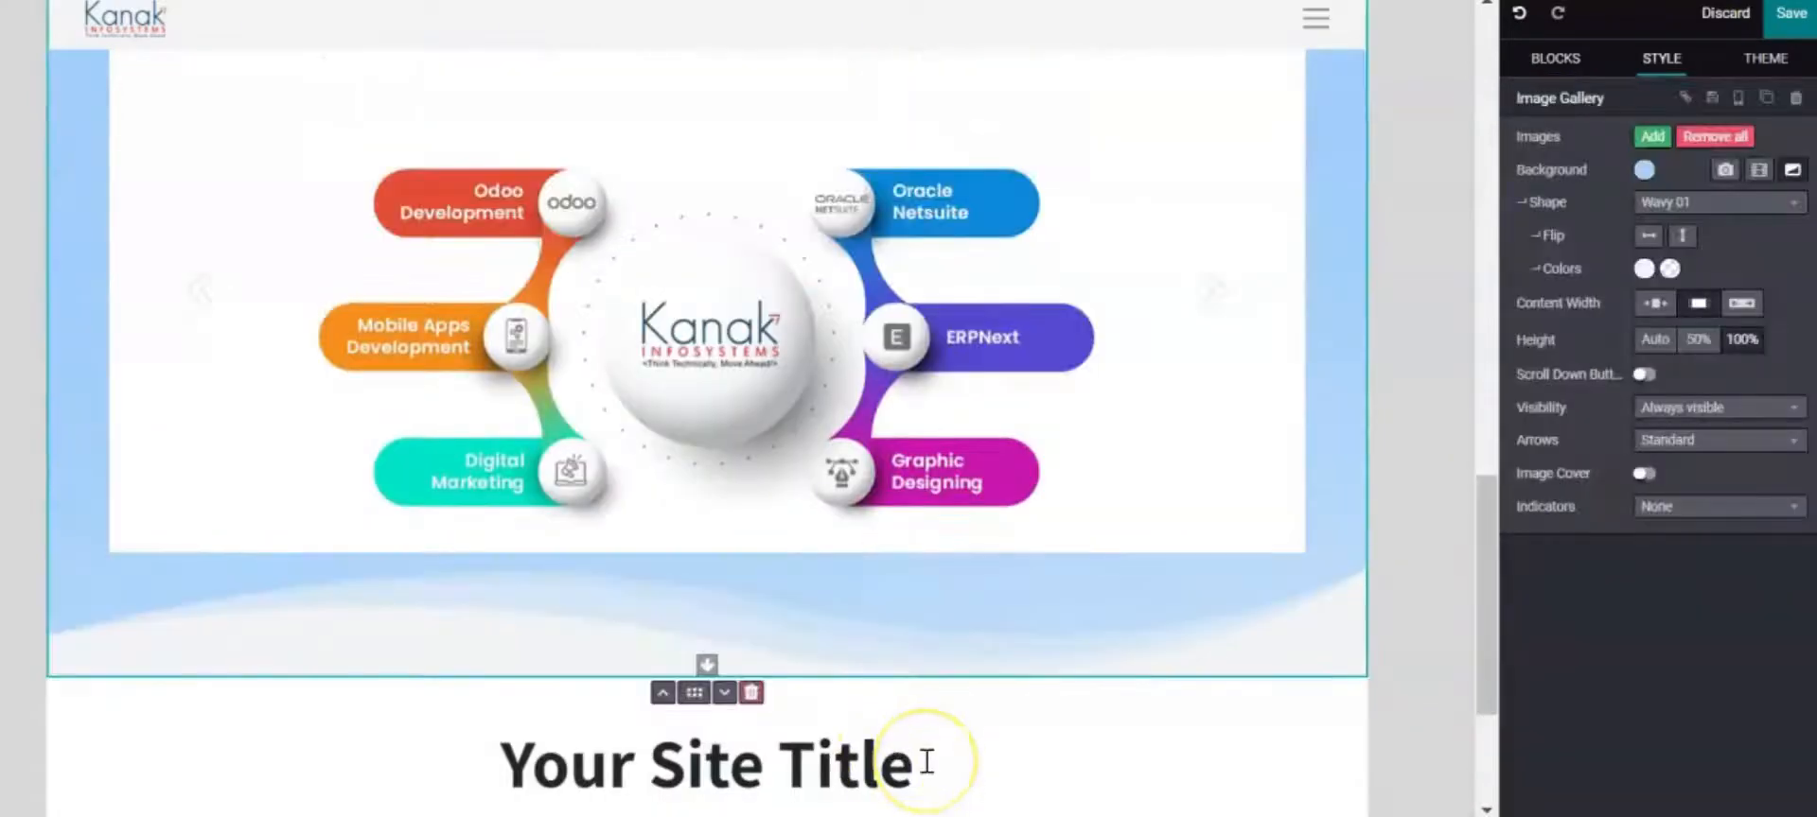
pyautogui.moveTo(938, 762); pyautogui.dragTo(502, 773)
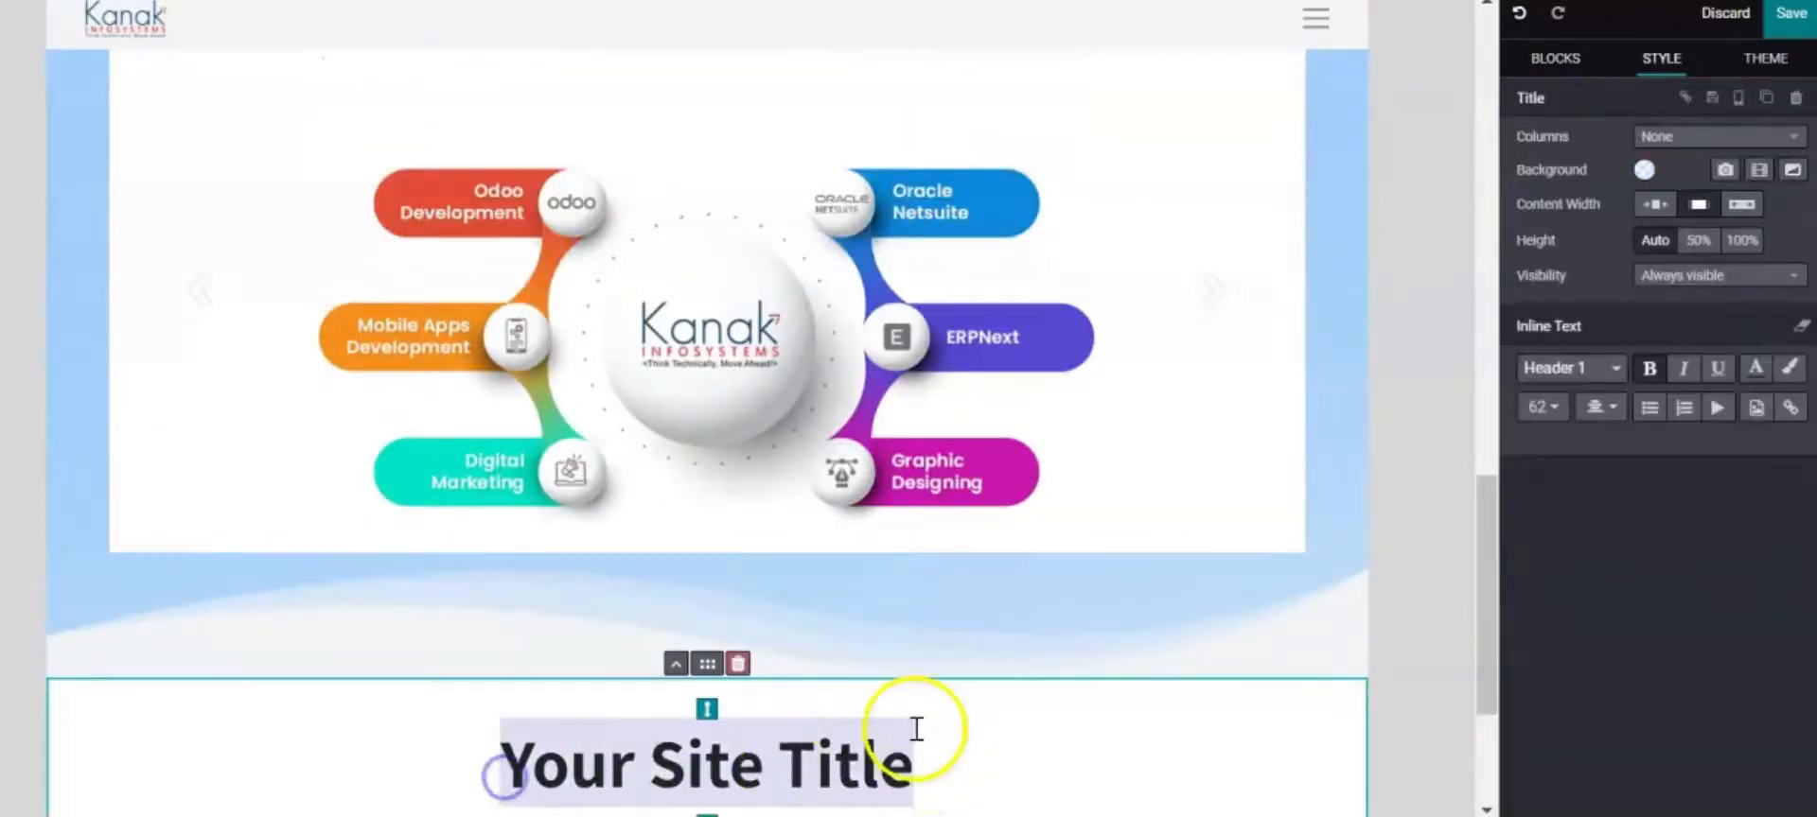
pyautogui.press('BackSpace')
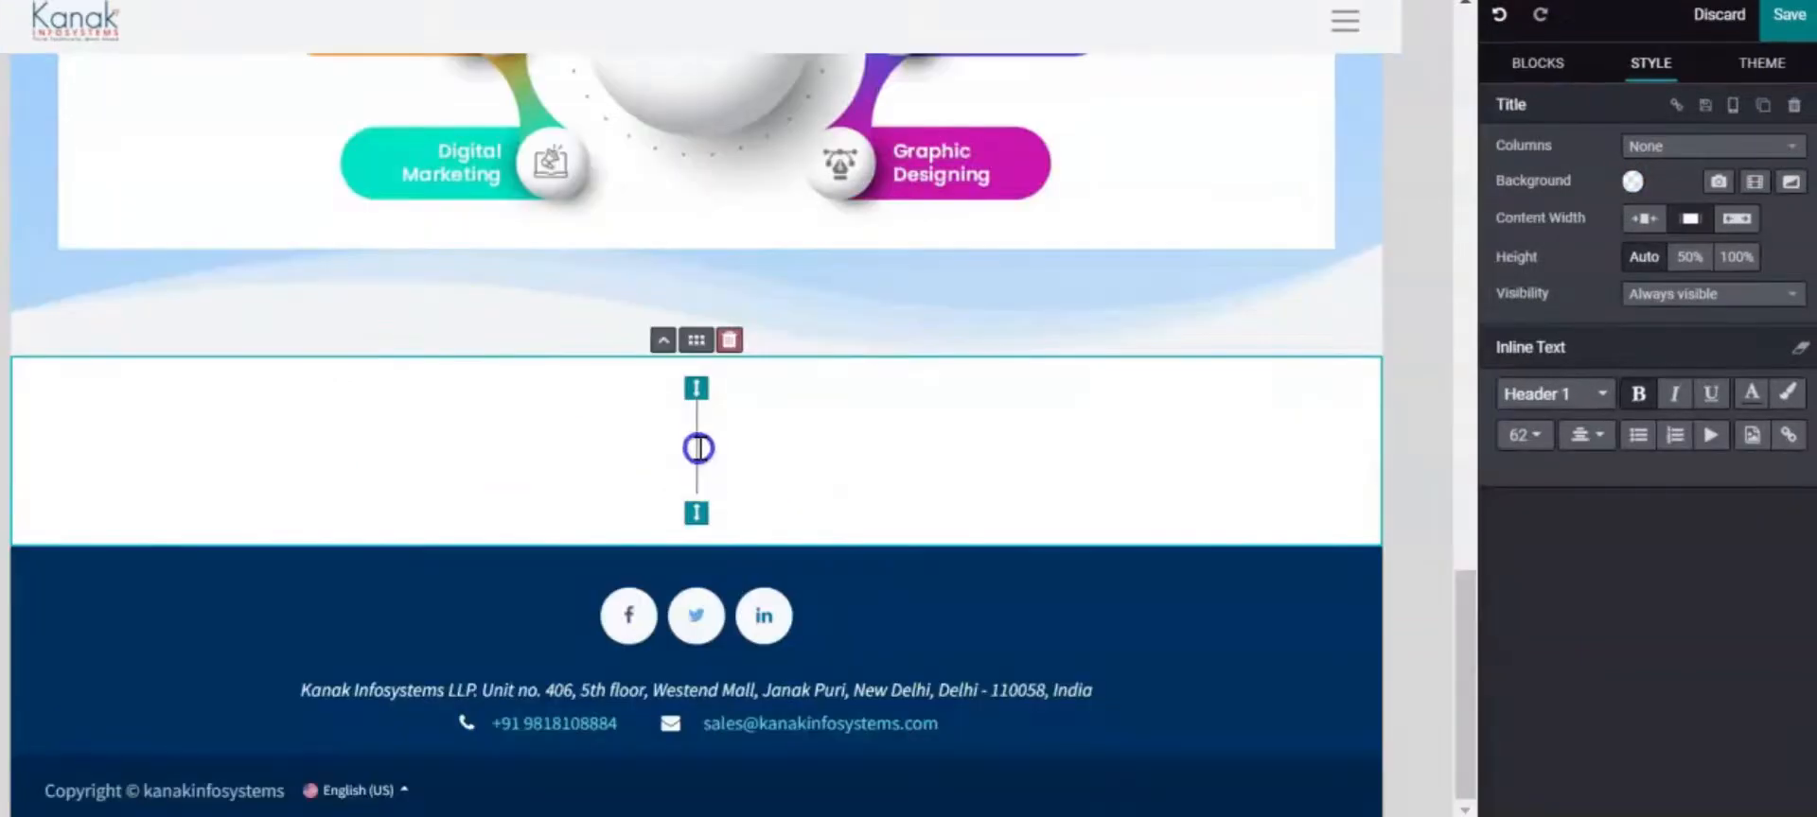
pyautogui.write('O')
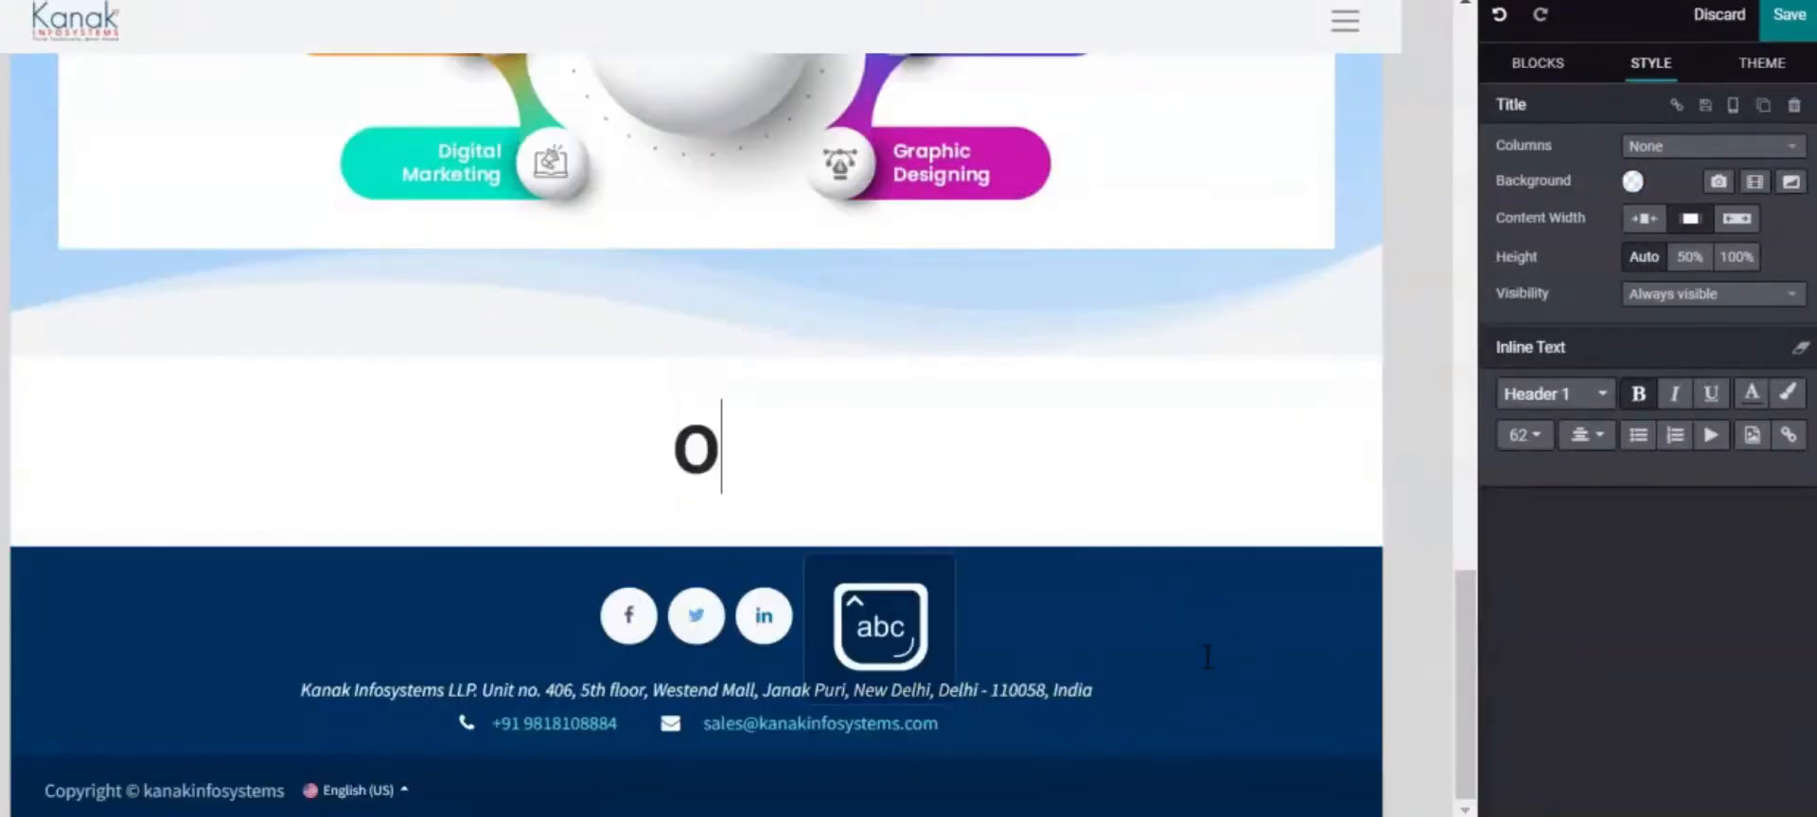
pyautogui.write('ur C')
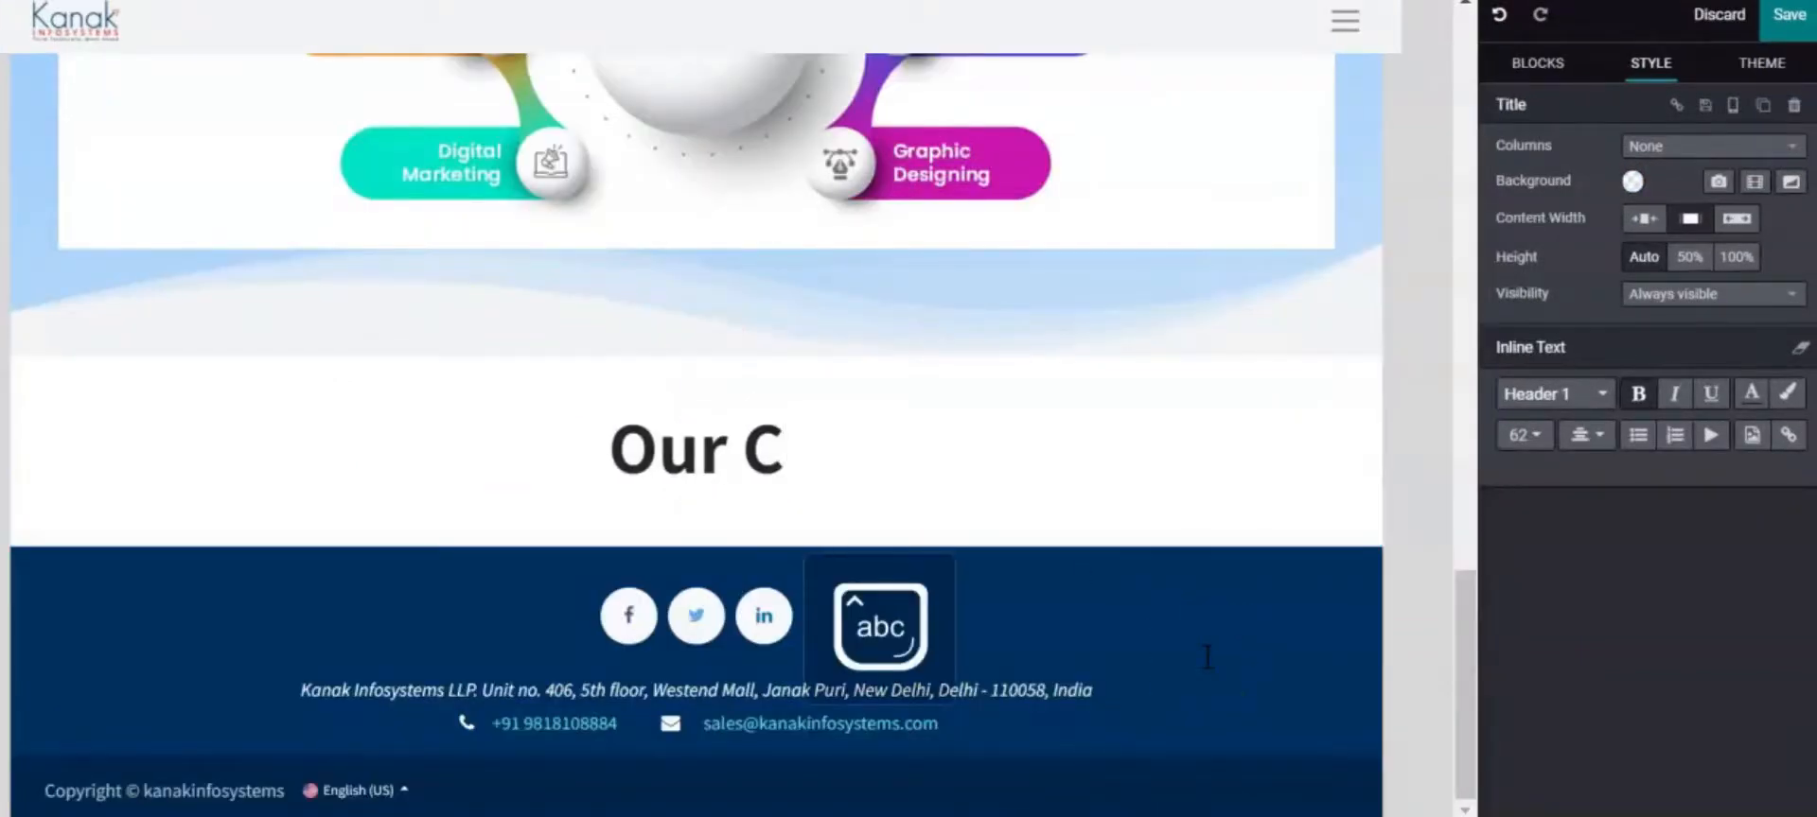
pyautogui.write('lients')
pyautogui.click(1162, 440)
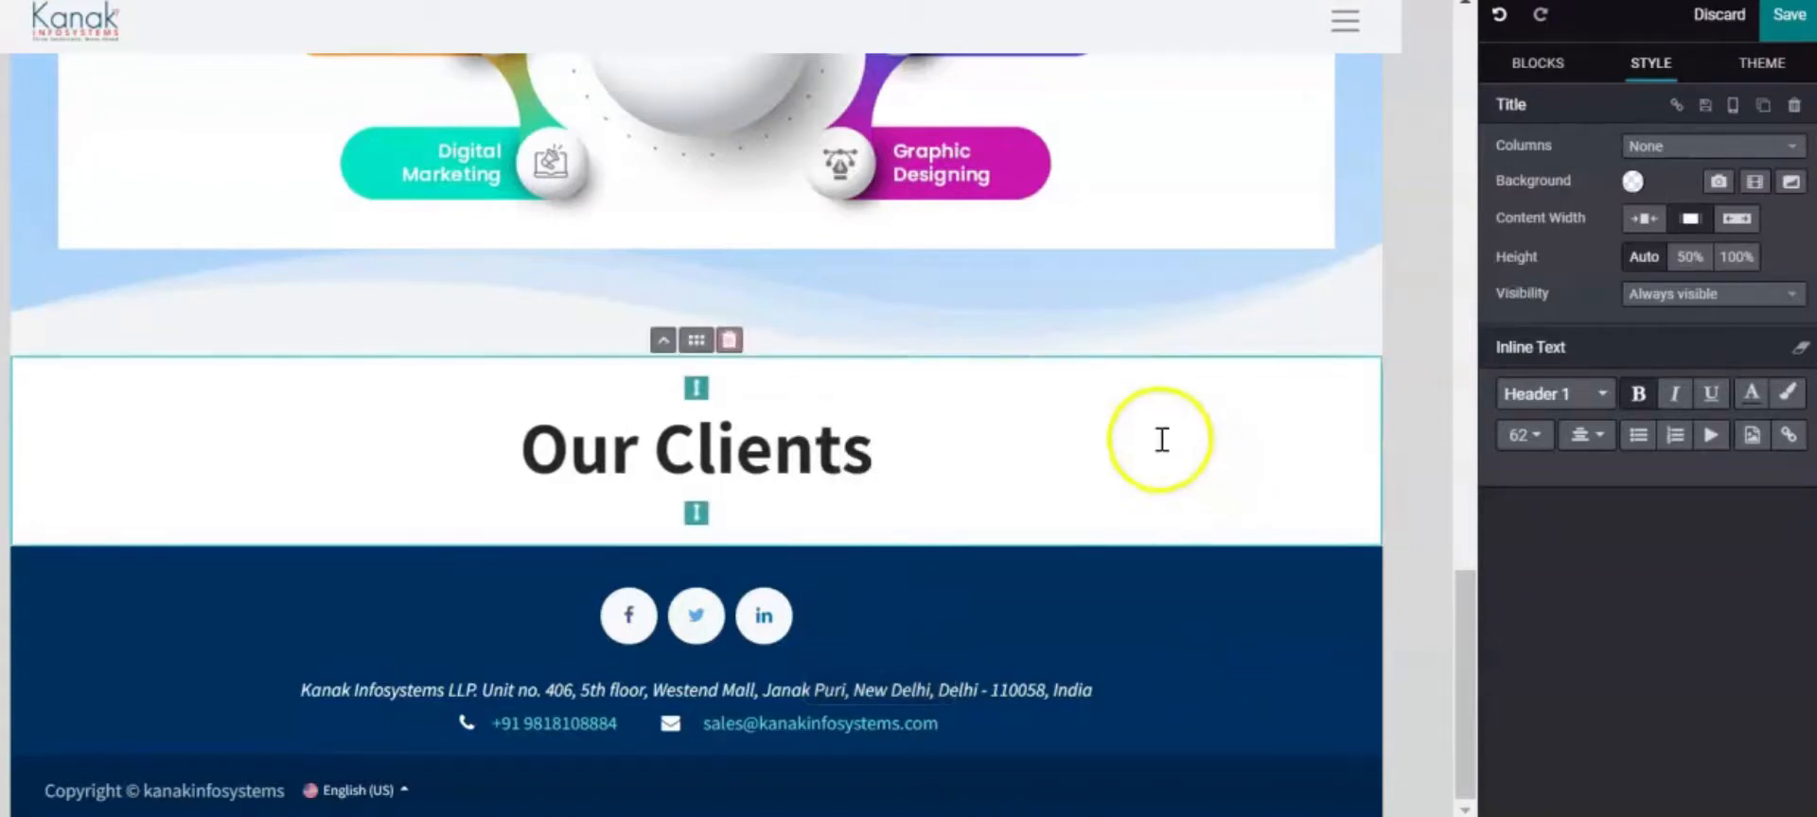
# Colour the Our Clients heading dark navy
pyautogui.moveTo(1162, 440); pyautogui.dragTo(489, 487)
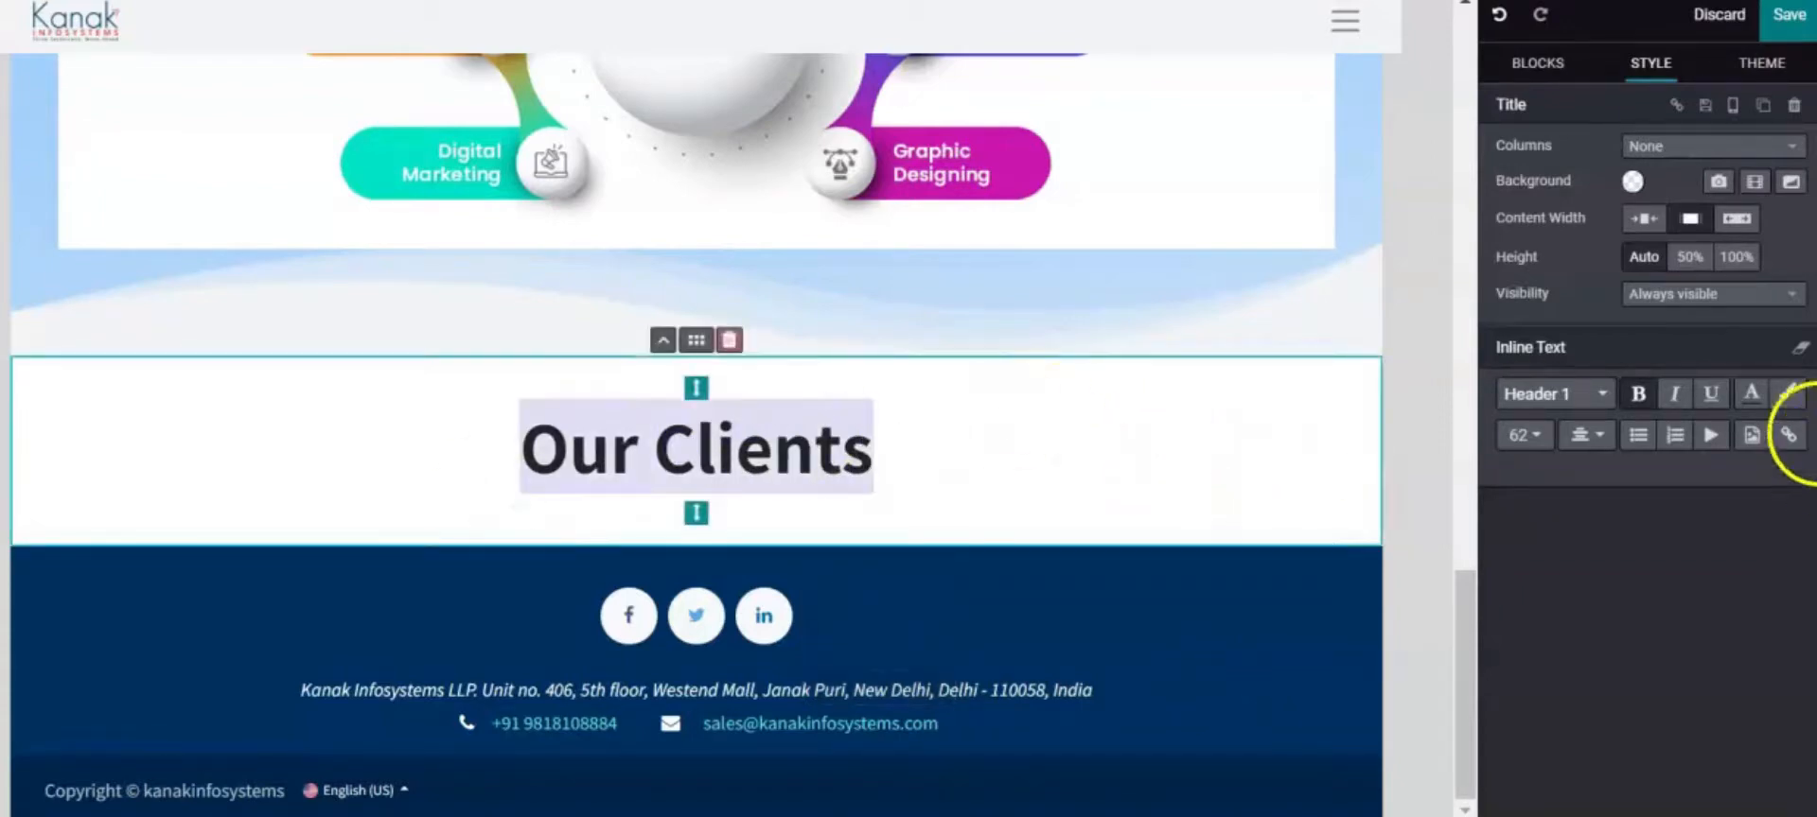
pyautogui.click(1753, 395)
pyautogui.click(1679, 740)
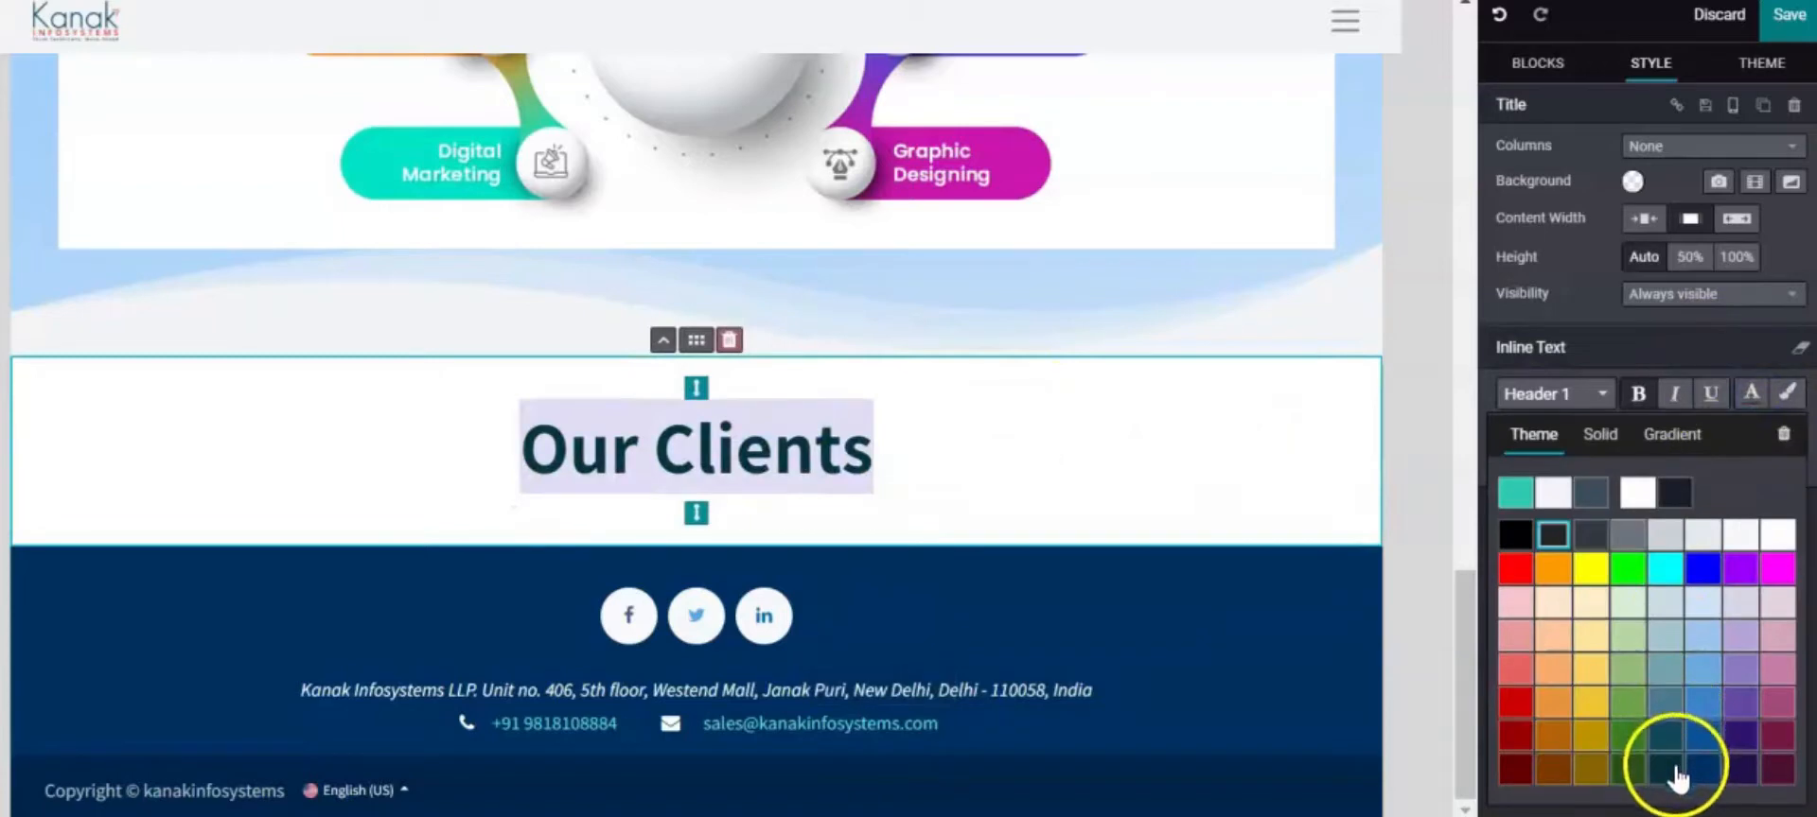
pyautogui.click(1041, 500)
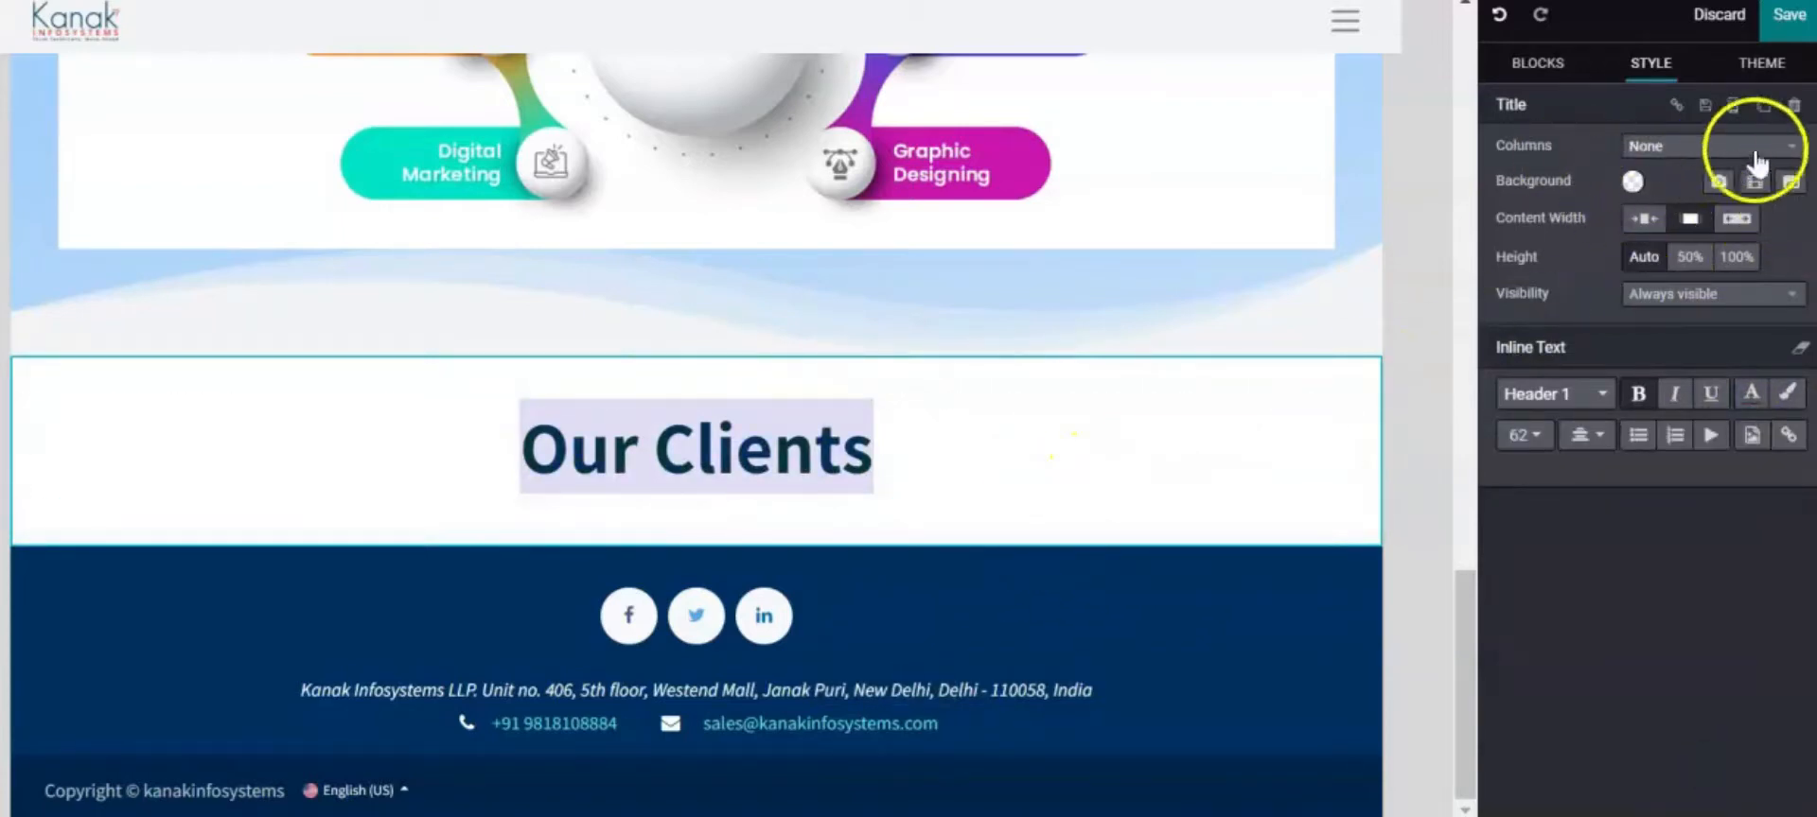
# Give the Our Clients section the Wavy 02 background shape
pyautogui.click(1792, 183)
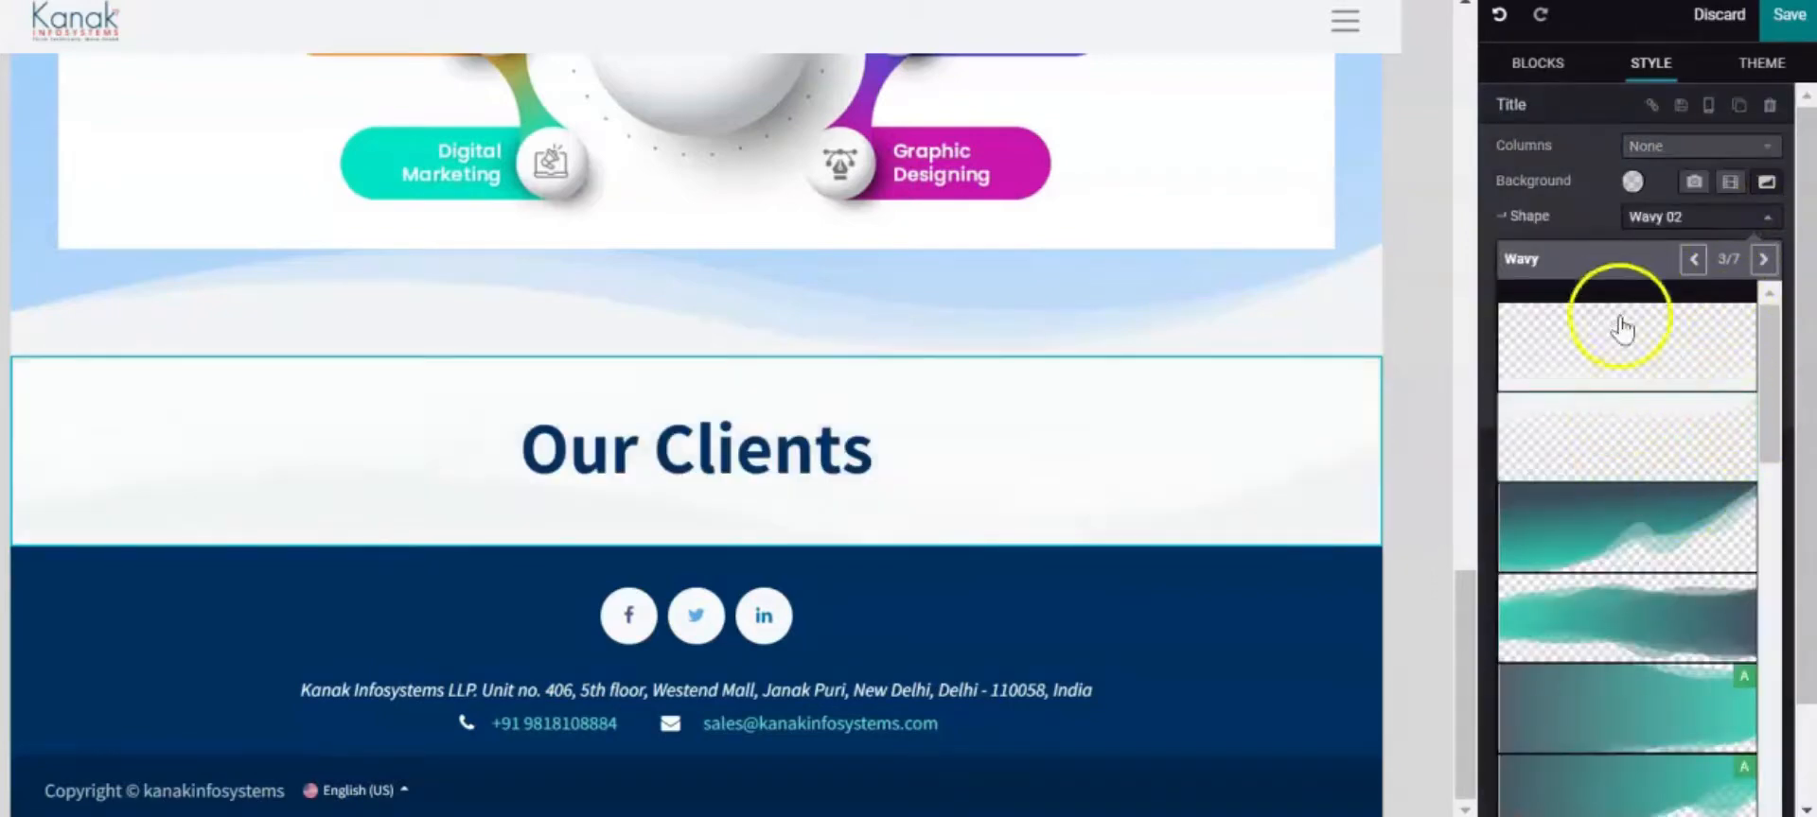
pyautogui.click(1605, 417)
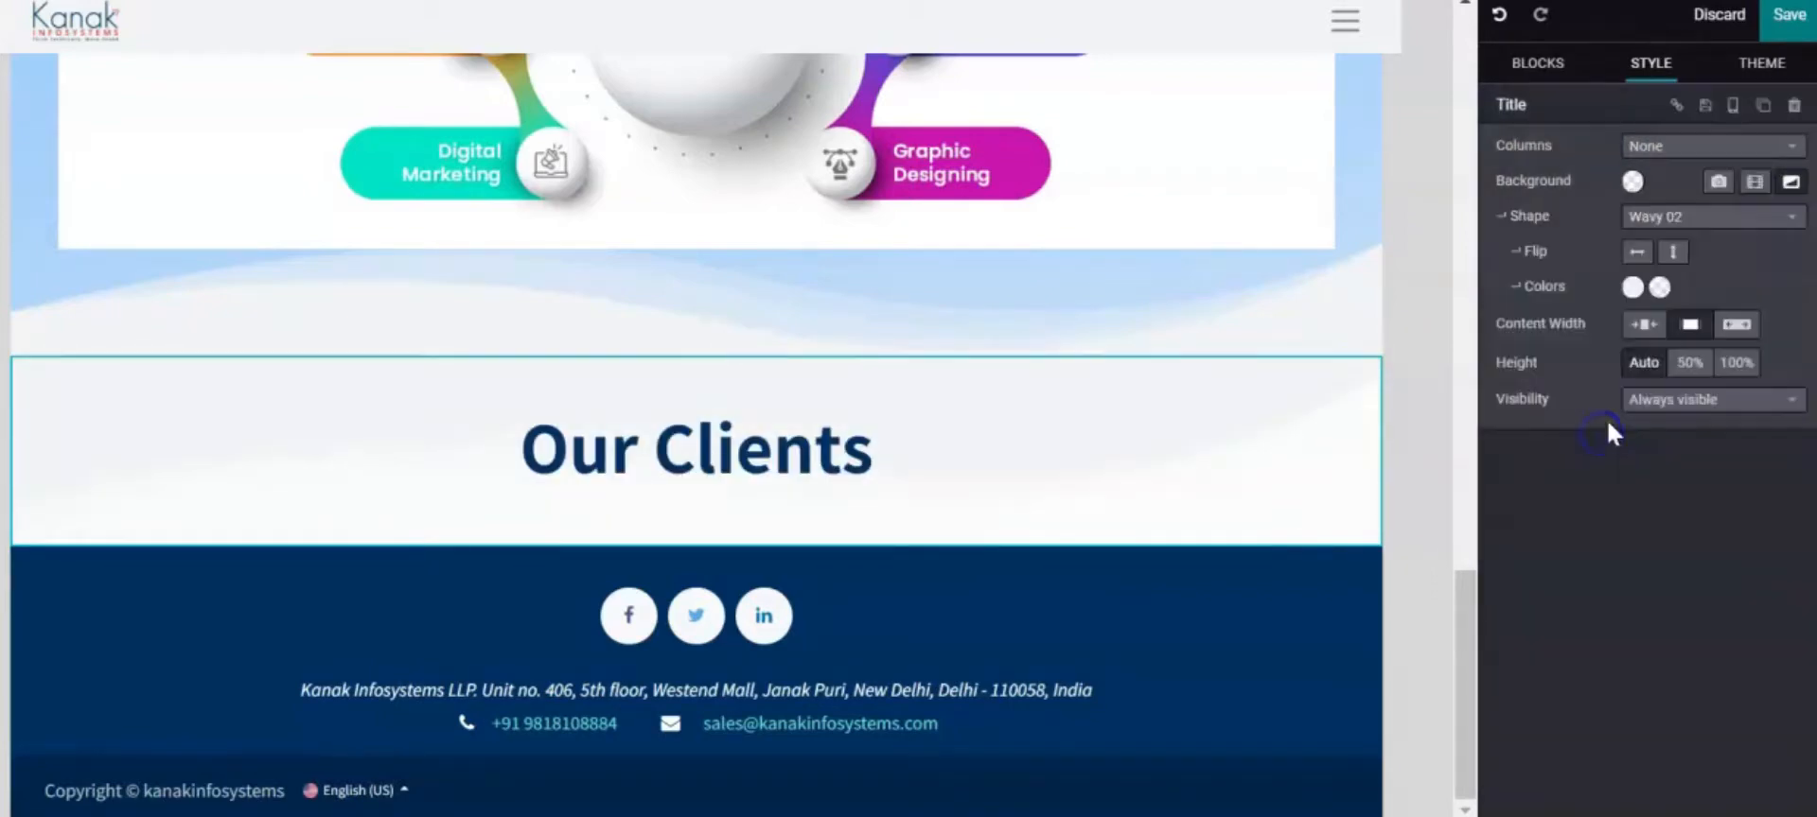
pyautogui.click(1037, 446)
# Set the Our Clients section background to solid light blue
pyautogui.click(1629, 182)
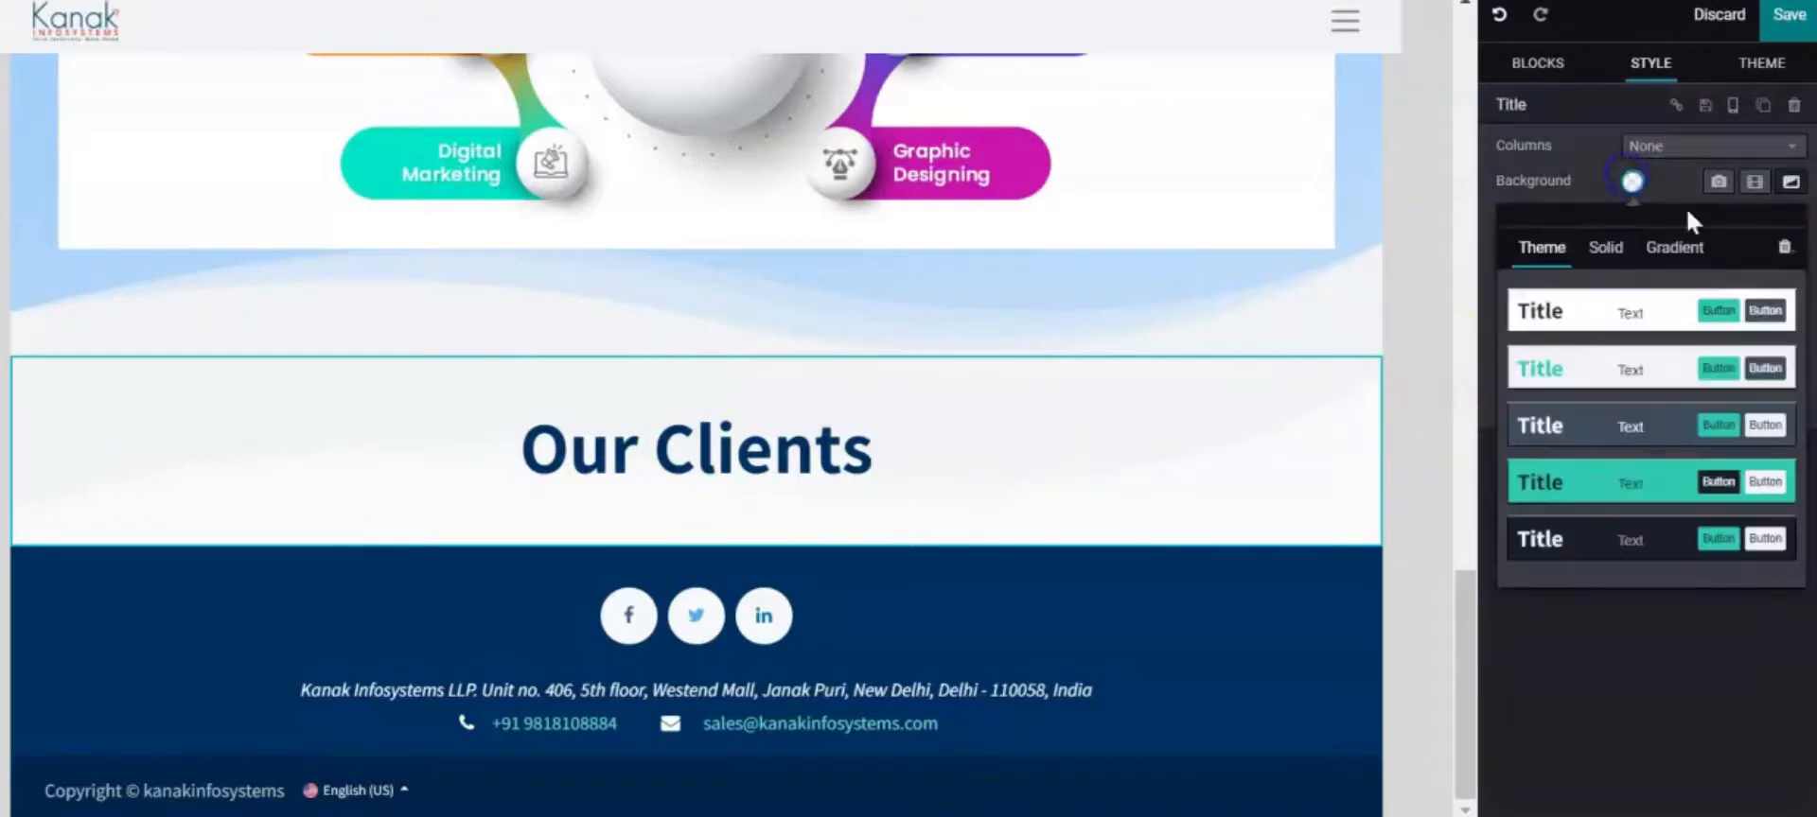
pyautogui.click(1606, 248)
pyautogui.click(1741, 305)
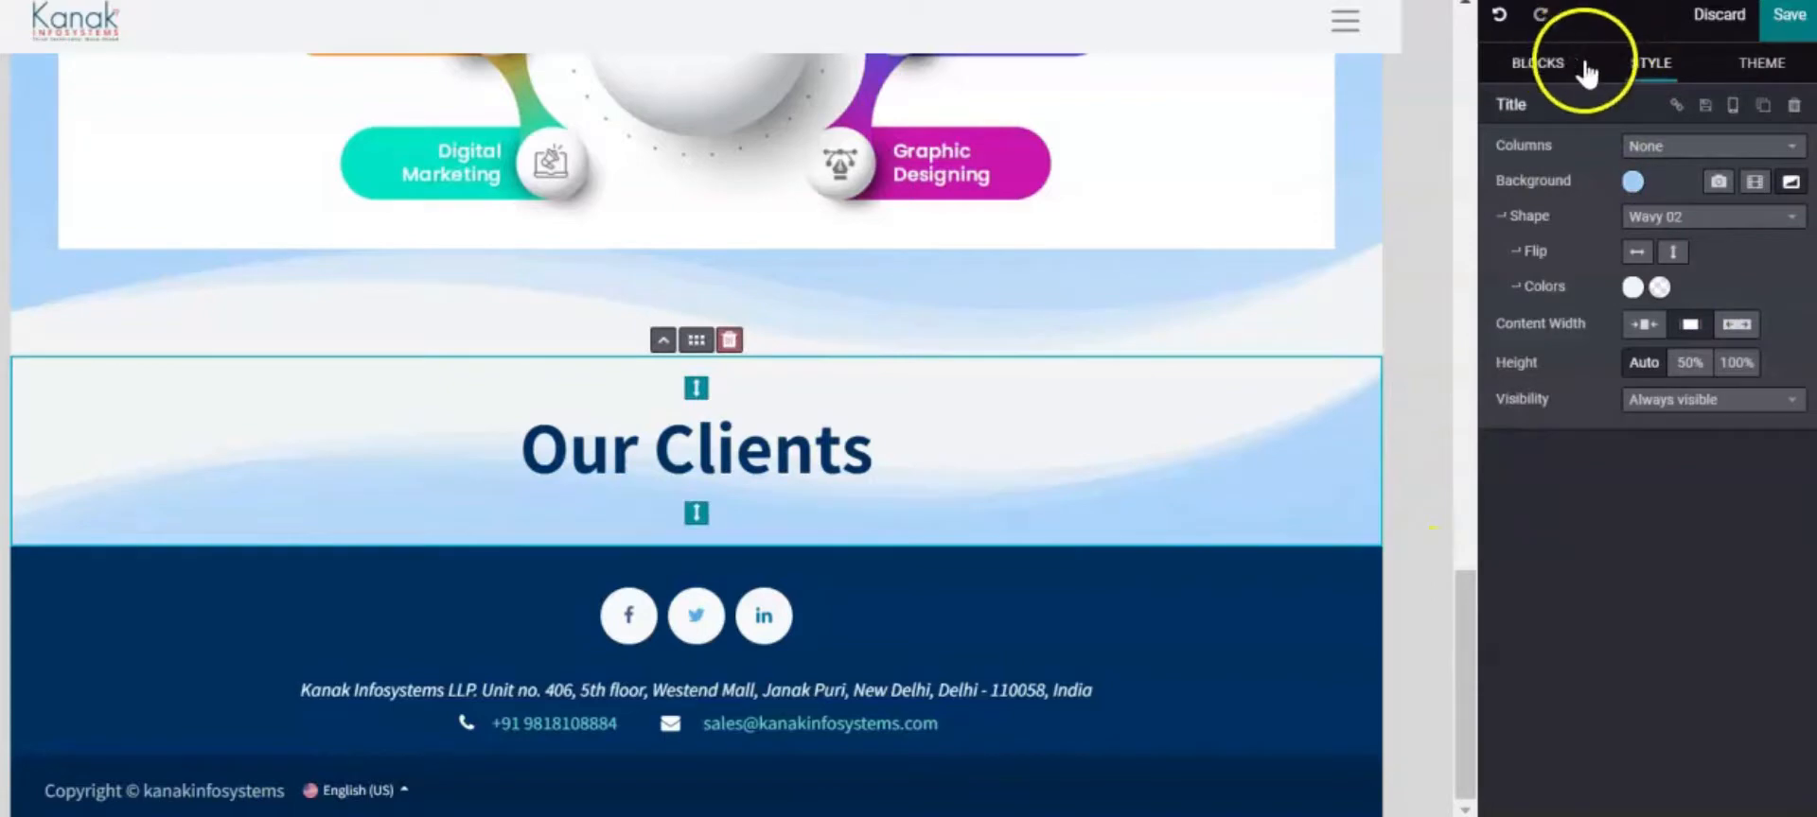
# Drag a References logo block in below Our Clients
pyautogui.click(1552, 64)
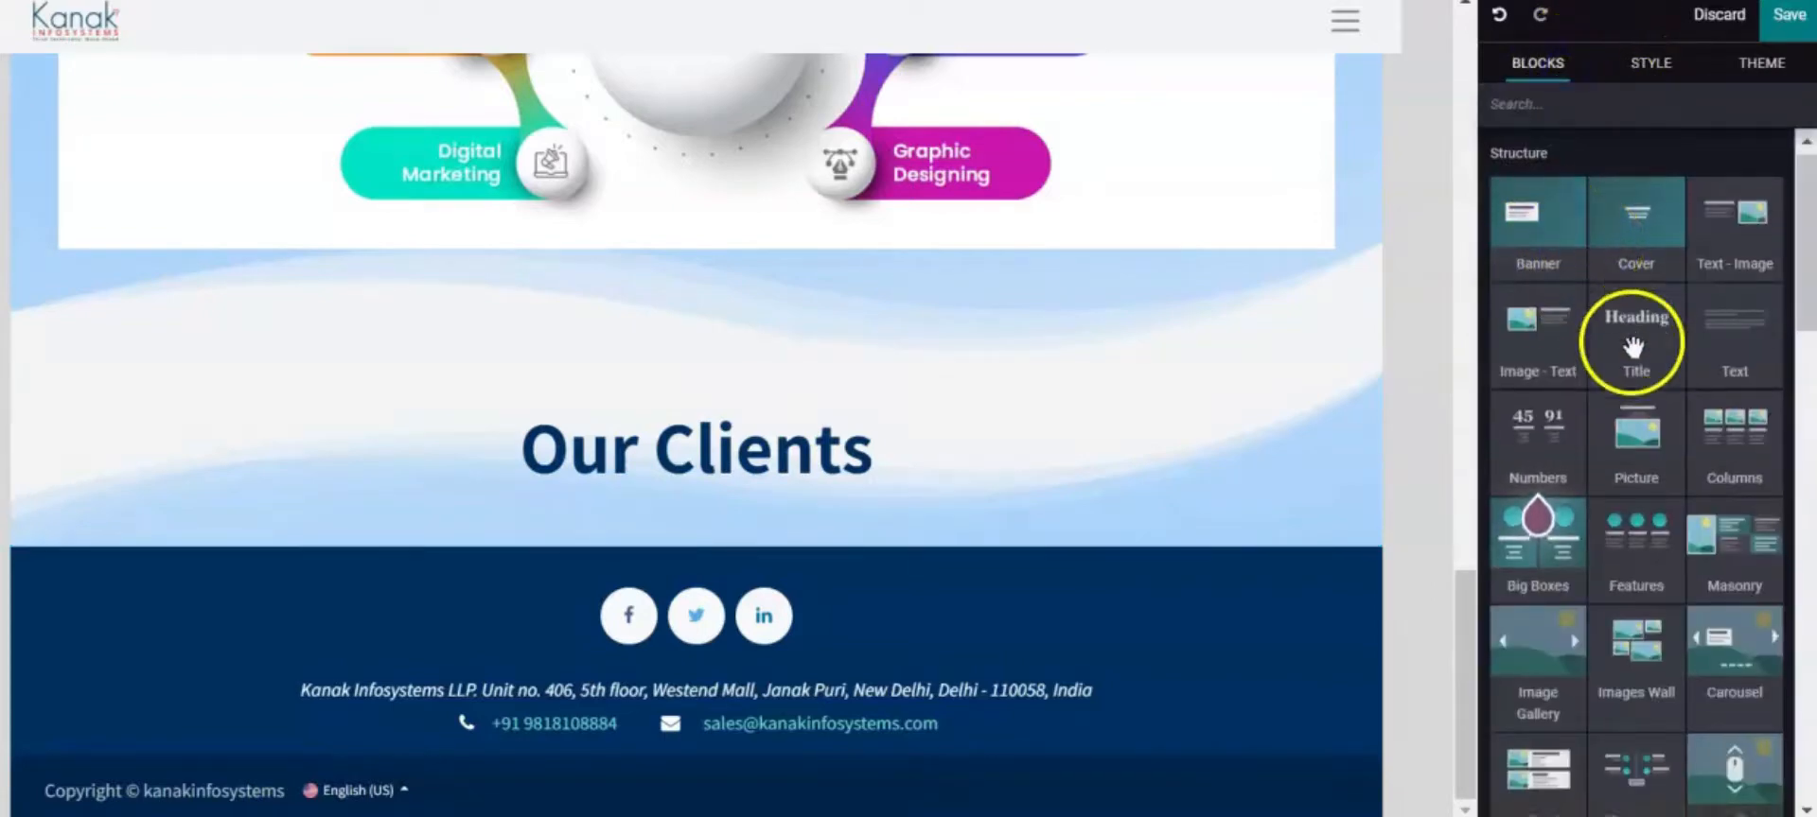
pyautogui.scroll(-5, 1630, 369)
pyautogui.scroll(3, 1622, 393)
pyautogui.scroll(-6, 1615, 357)
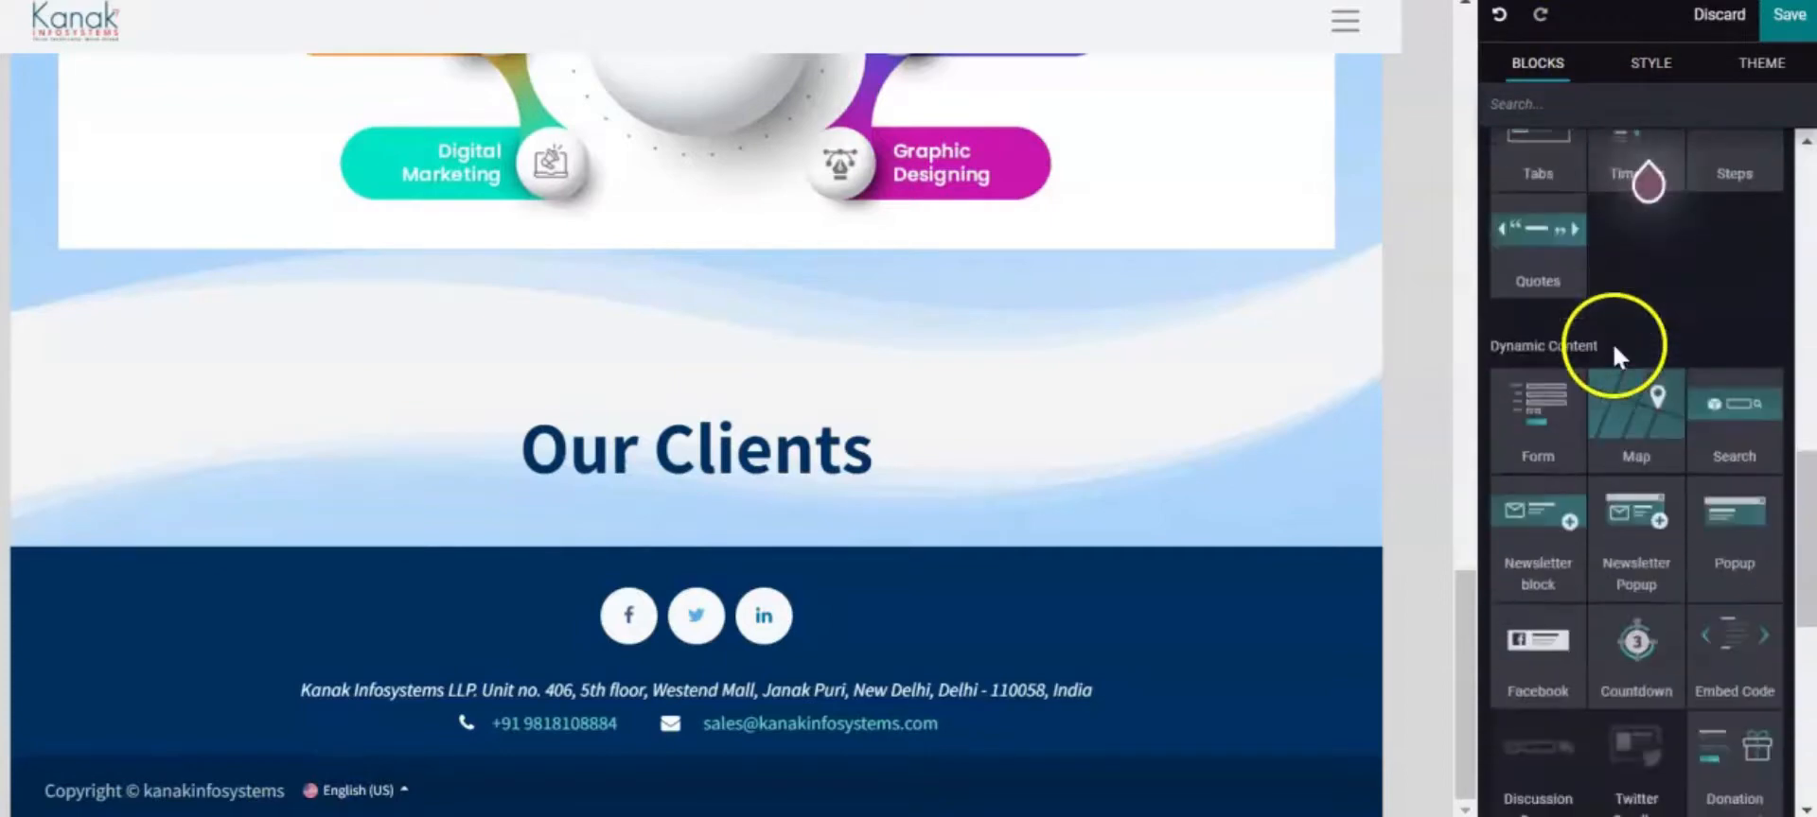
pyautogui.scroll(-5, 1610, 345)
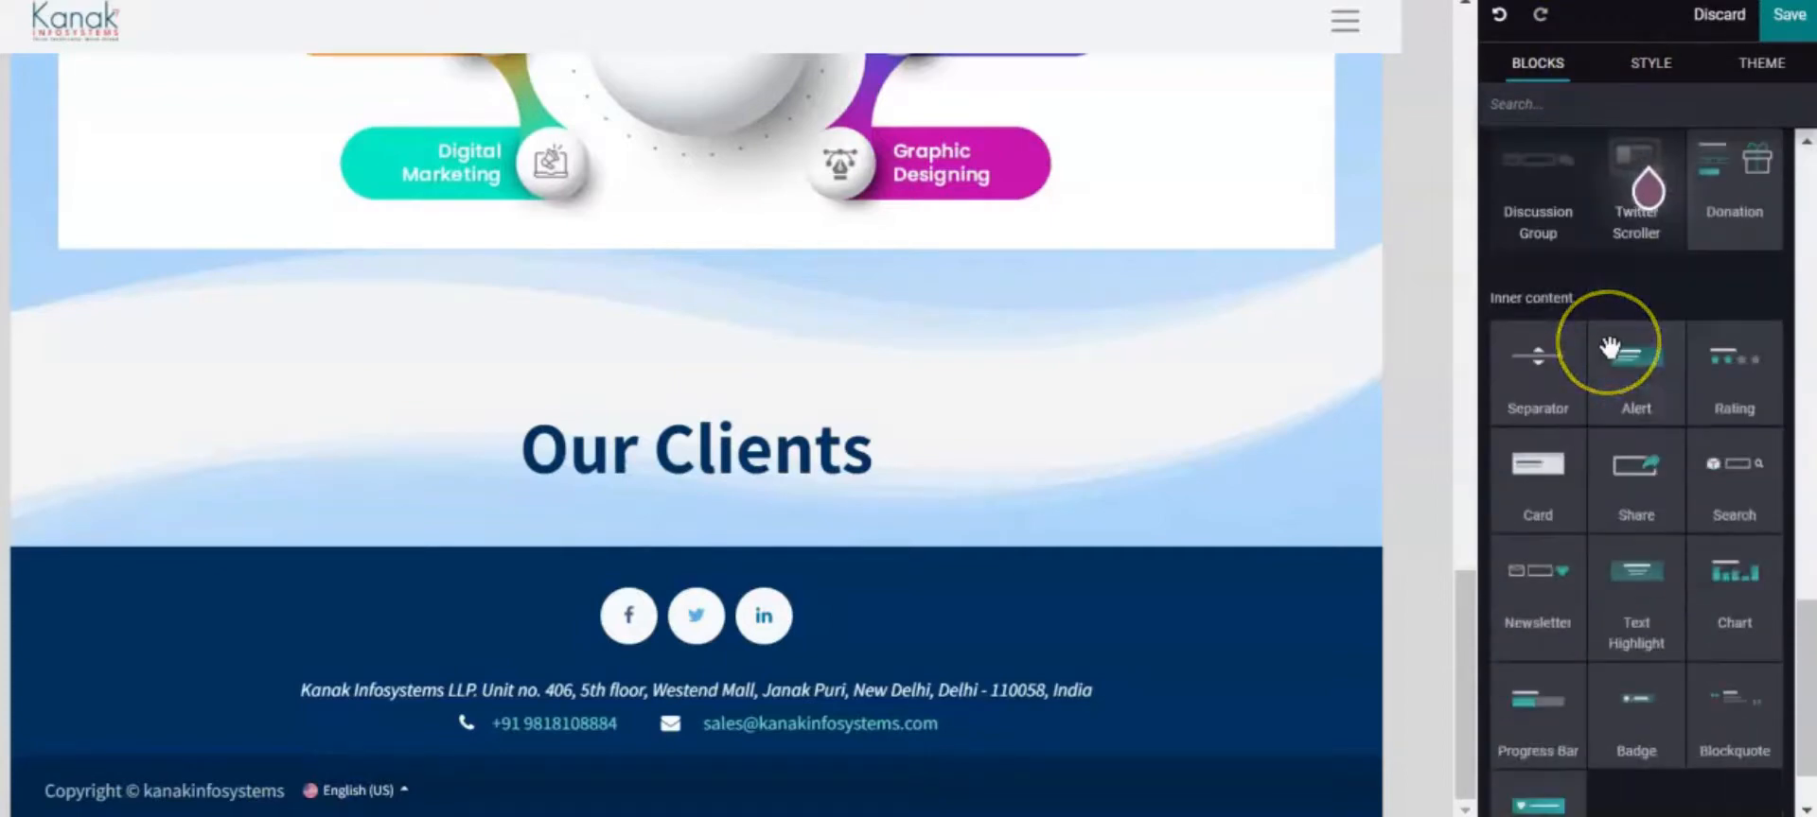
pyautogui.scroll(-1, 1608, 346)
pyautogui.scroll(6, 1608, 346)
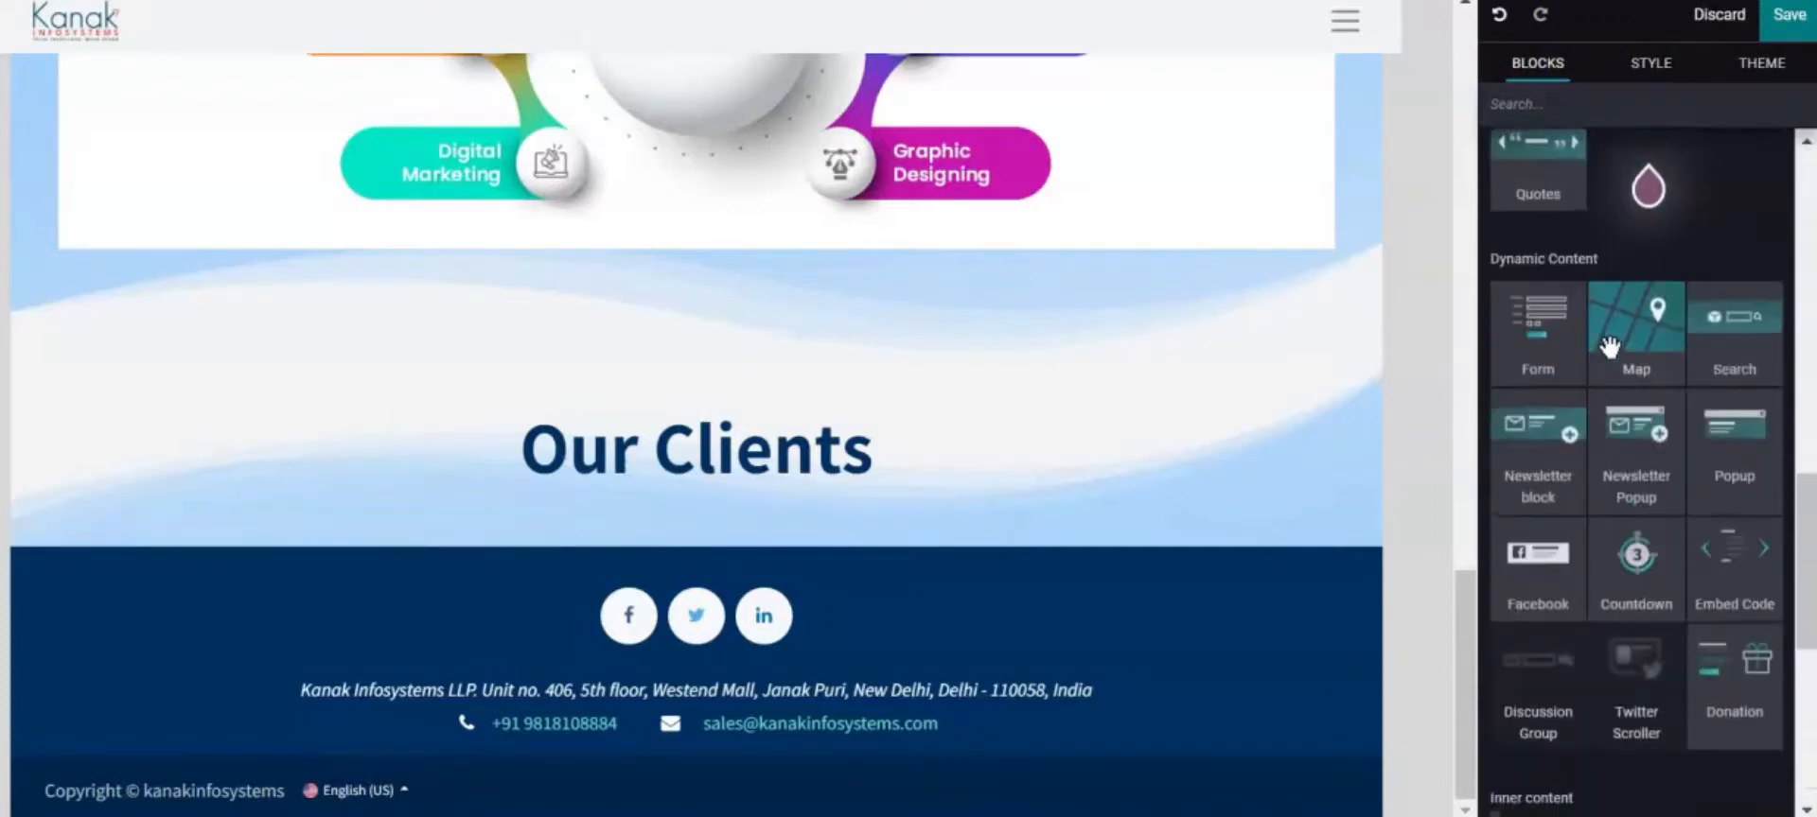
pyautogui.scroll(6, 1610, 346)
pyautogui.moveTo(1597, 442); pyautogui.dragTo(776, 599)
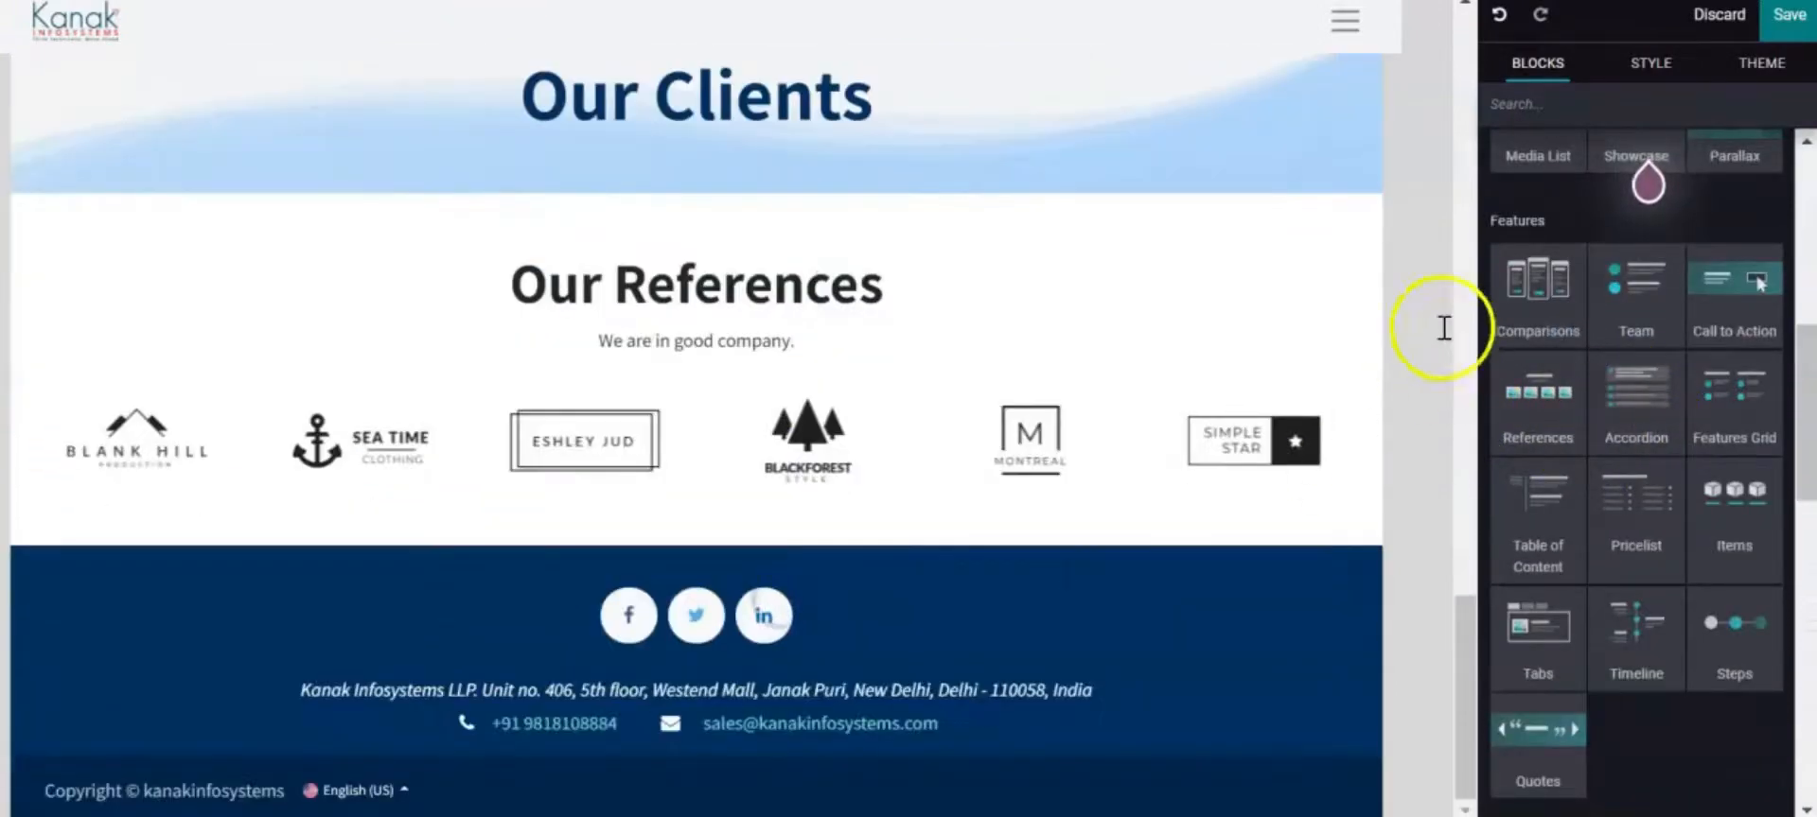
# Delete the 'Our References' heading and 'We are in good company.' tagline, leaving only the logos
pyautogui.click(714, 328)
pyautogui.click(628, 308)
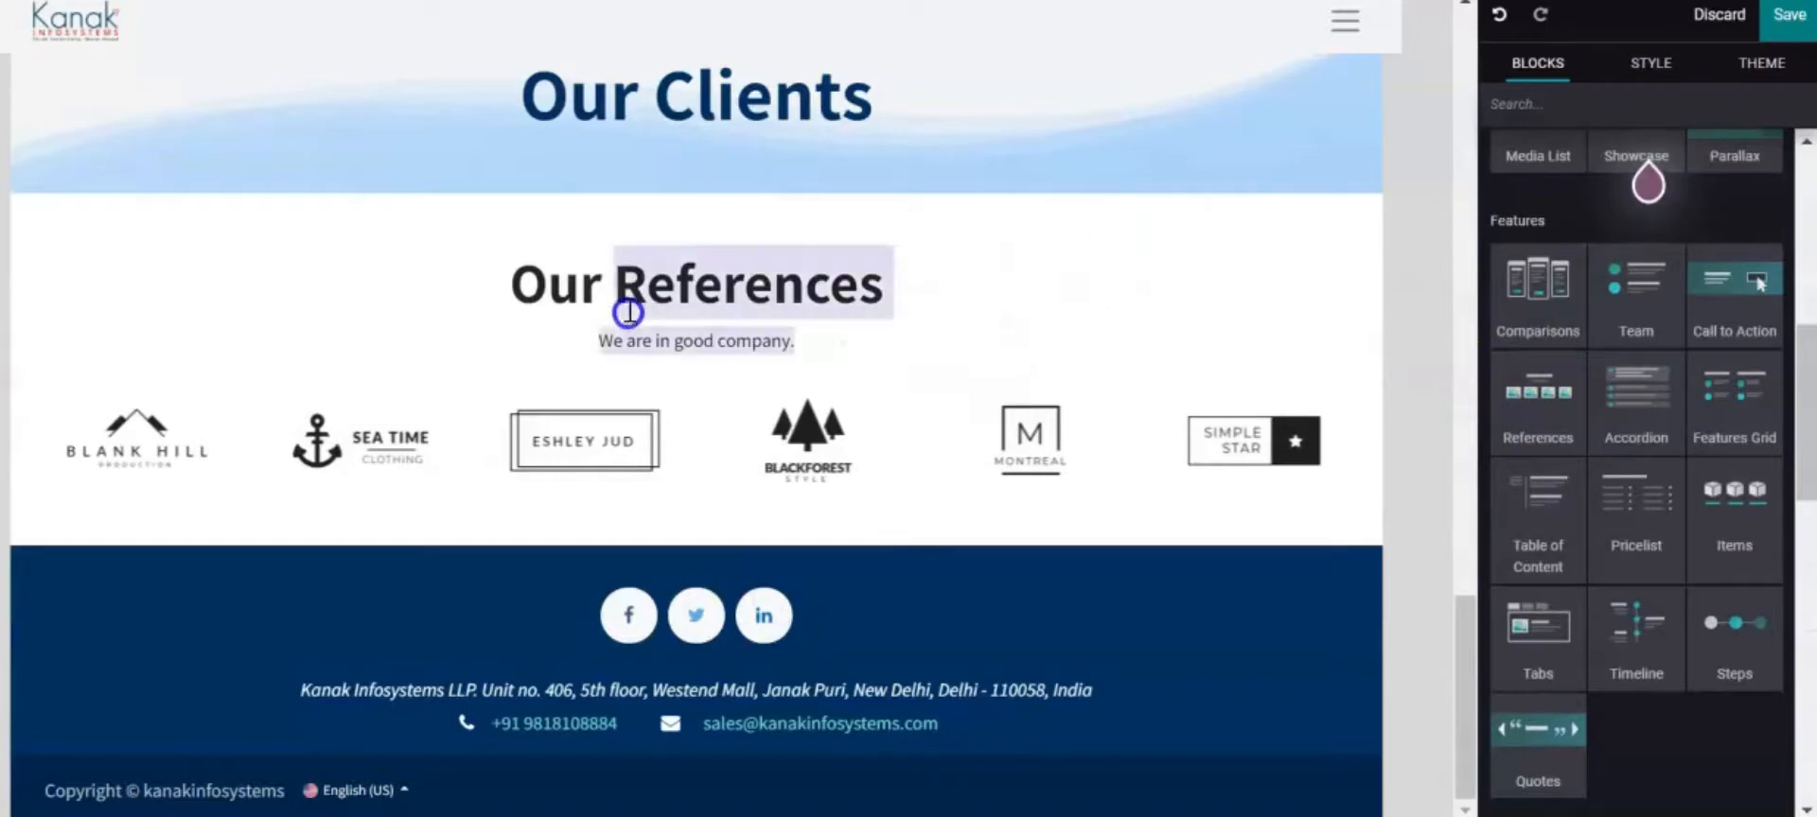
pyautogui.press('BackSpace')
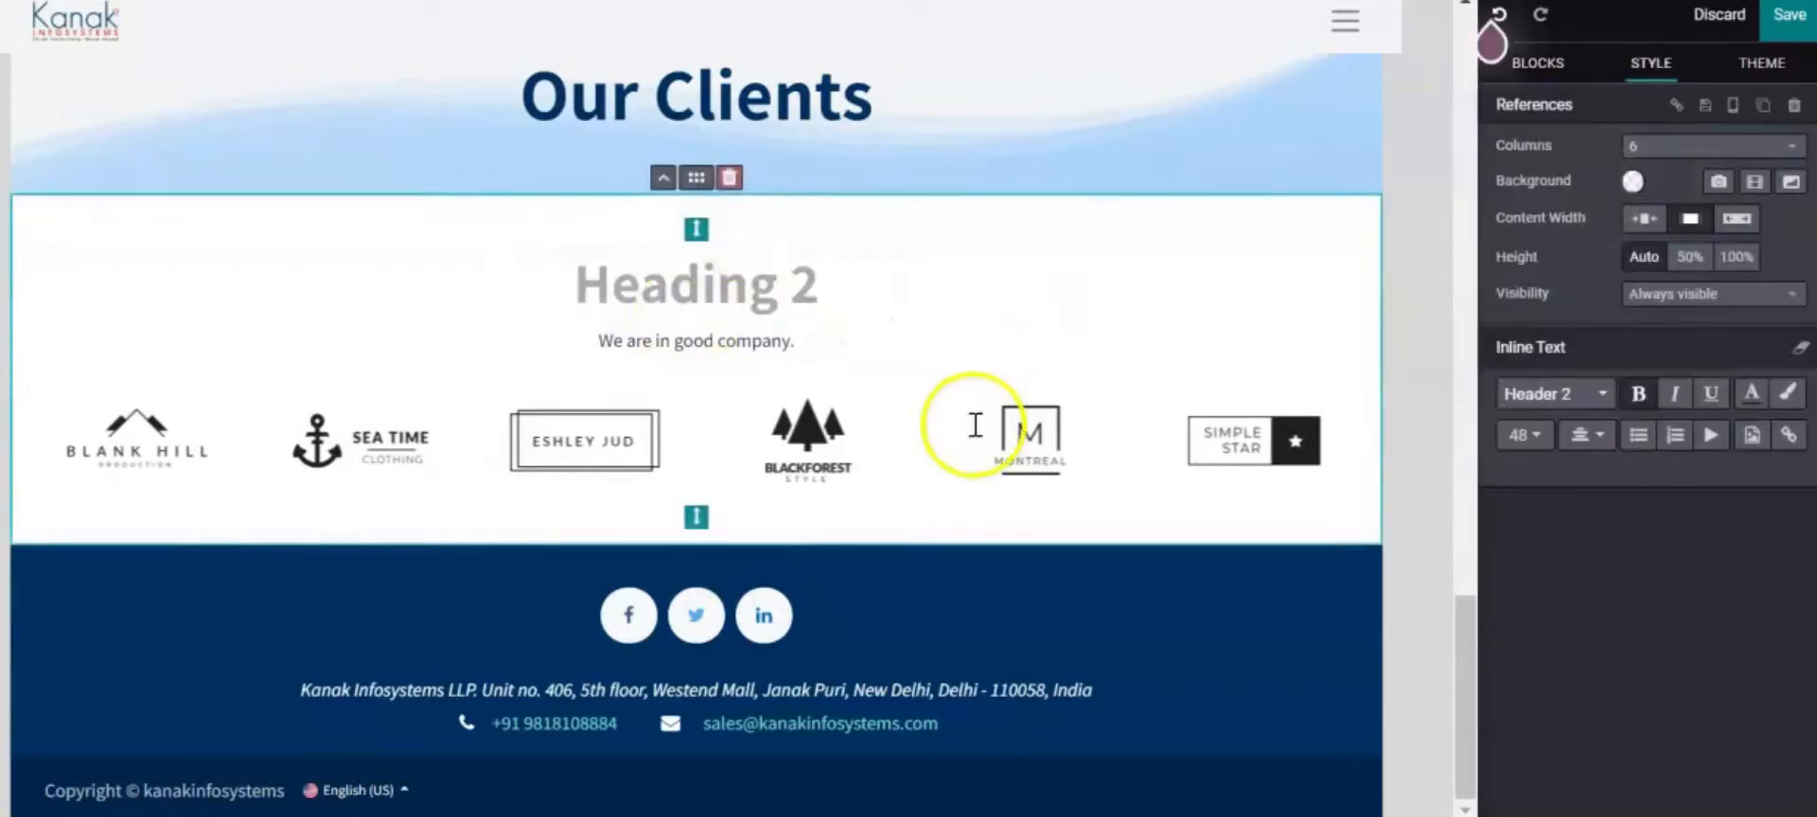
pyautogui.moveTo(815, 341); pyautogui.dragTo(565, 294)
pyautogui.press('BackSpace')
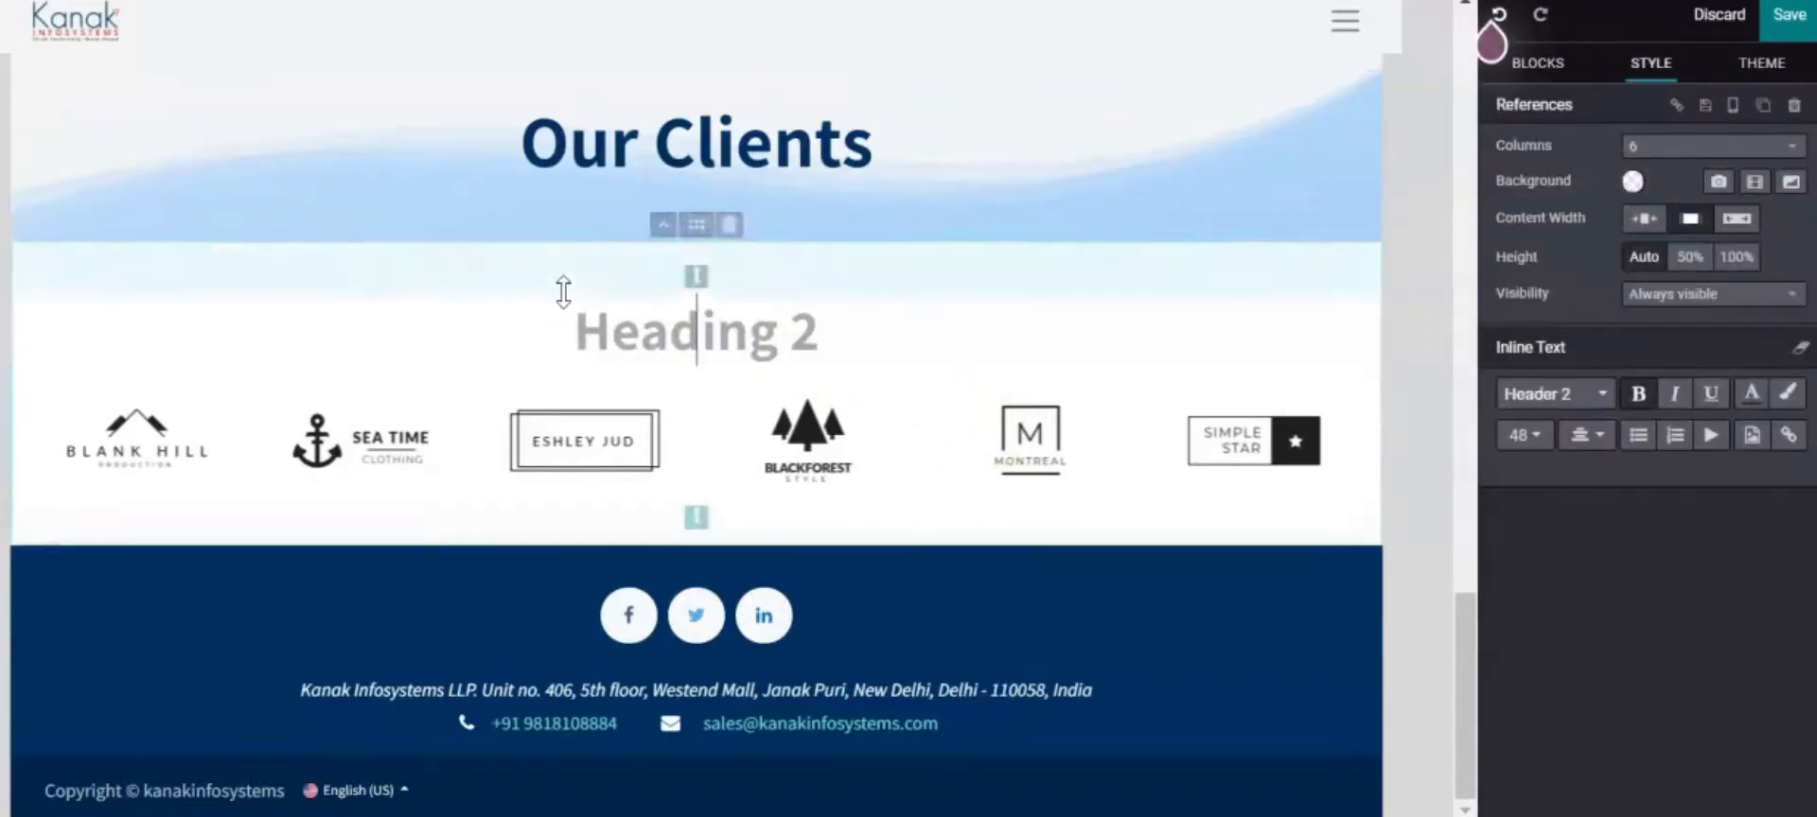
pyautogui.press('BackSpace')
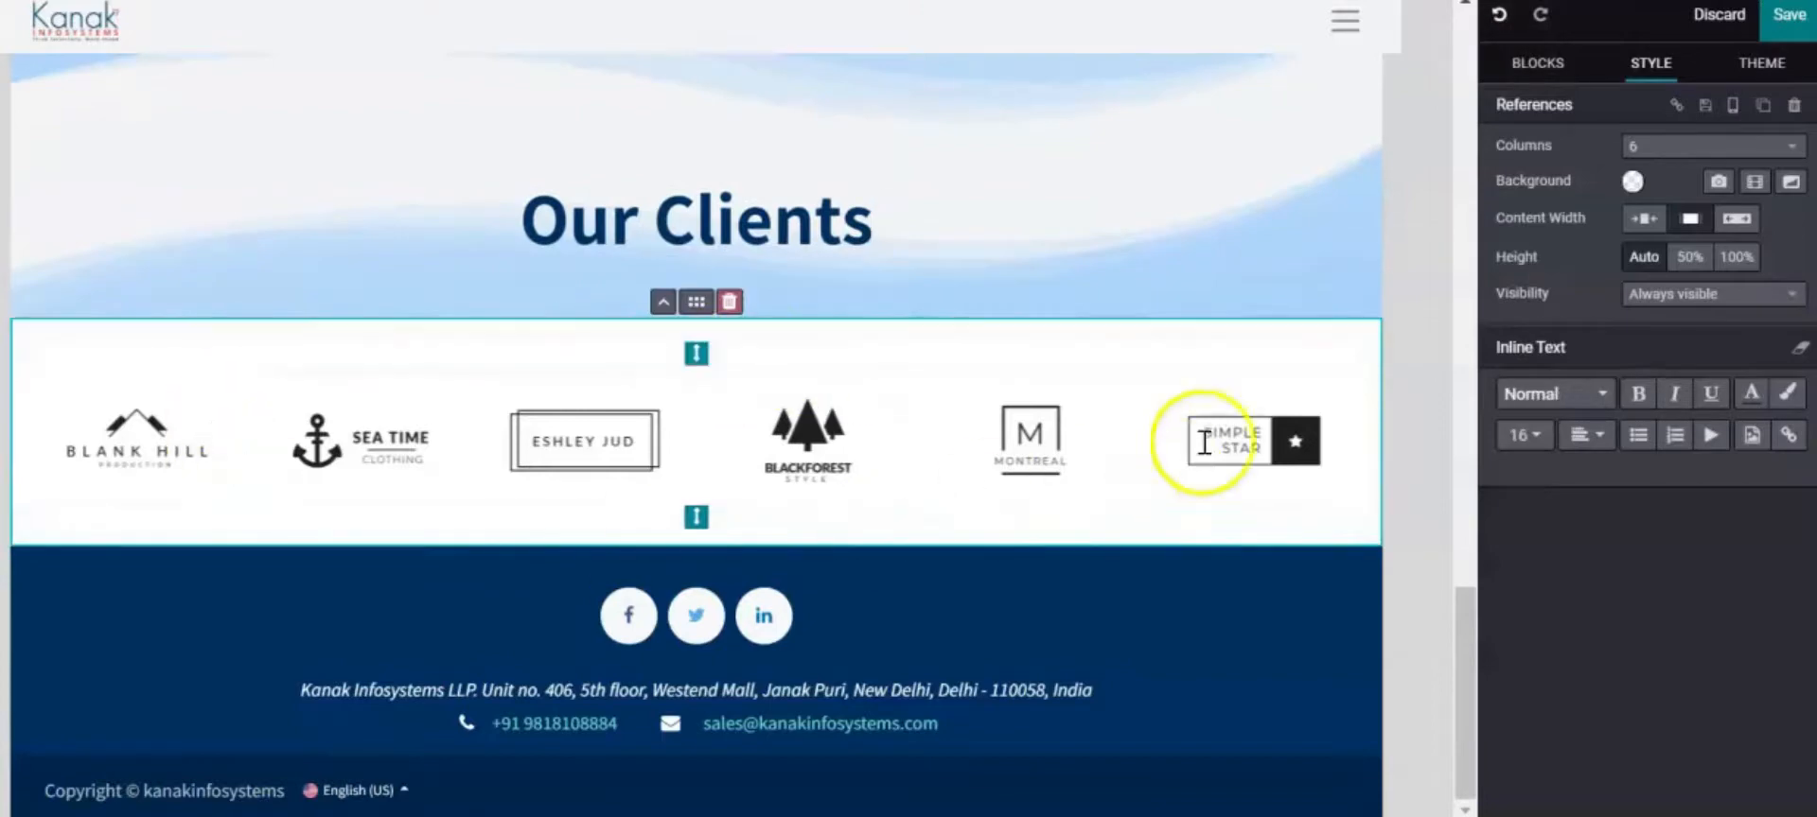
pyautogui.click(1099, 533)
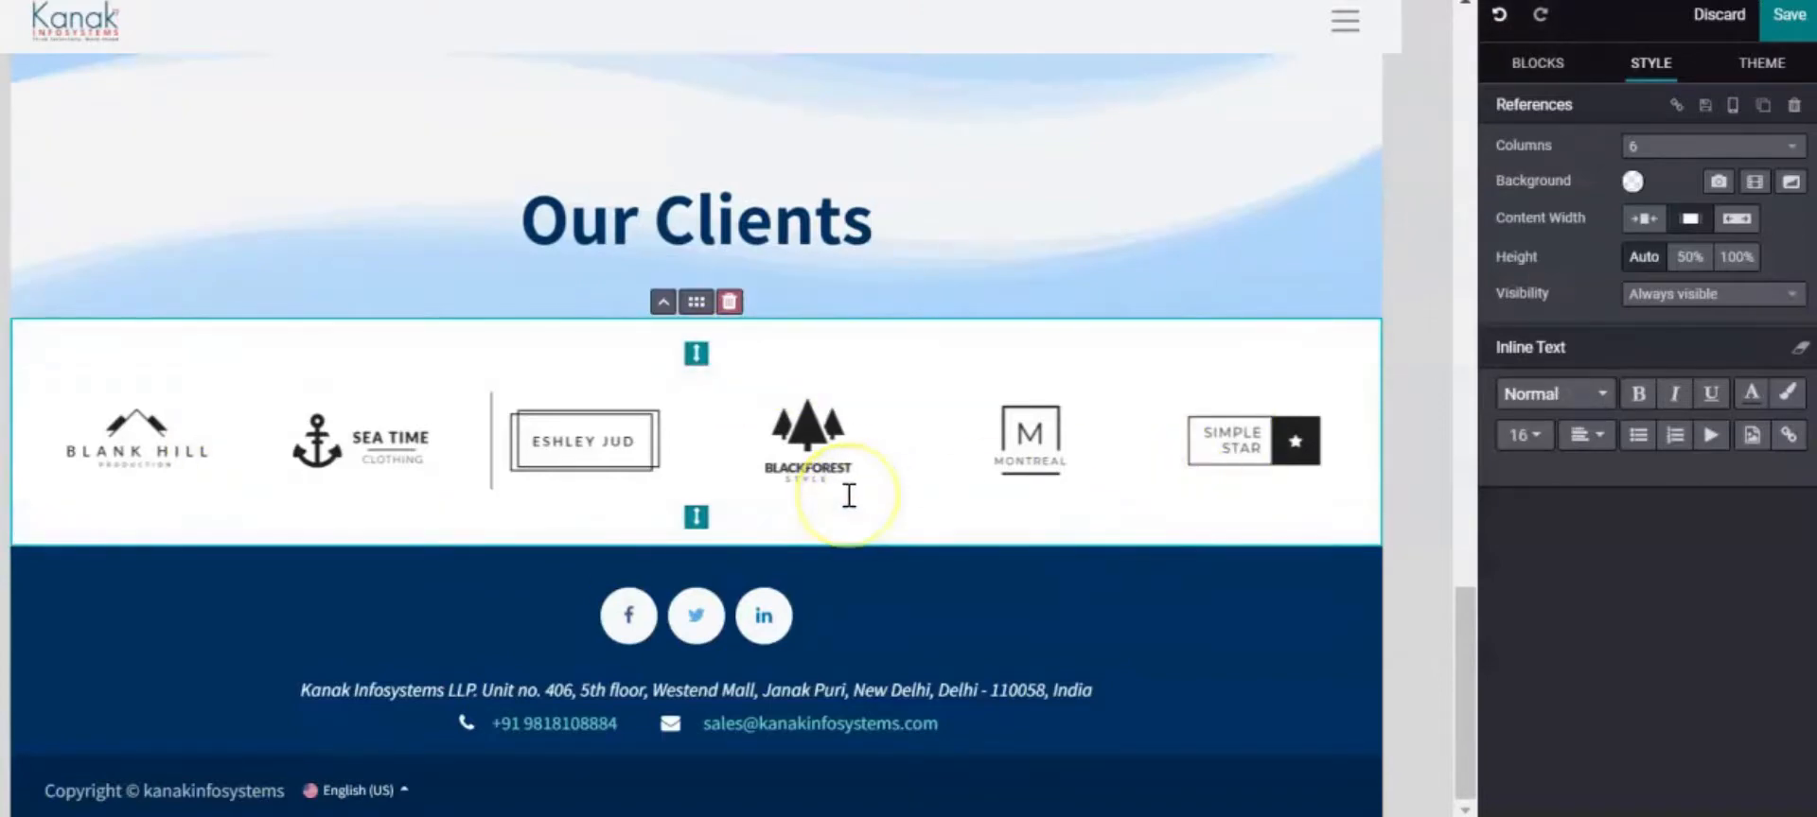
pyautogui.click(251, 416)
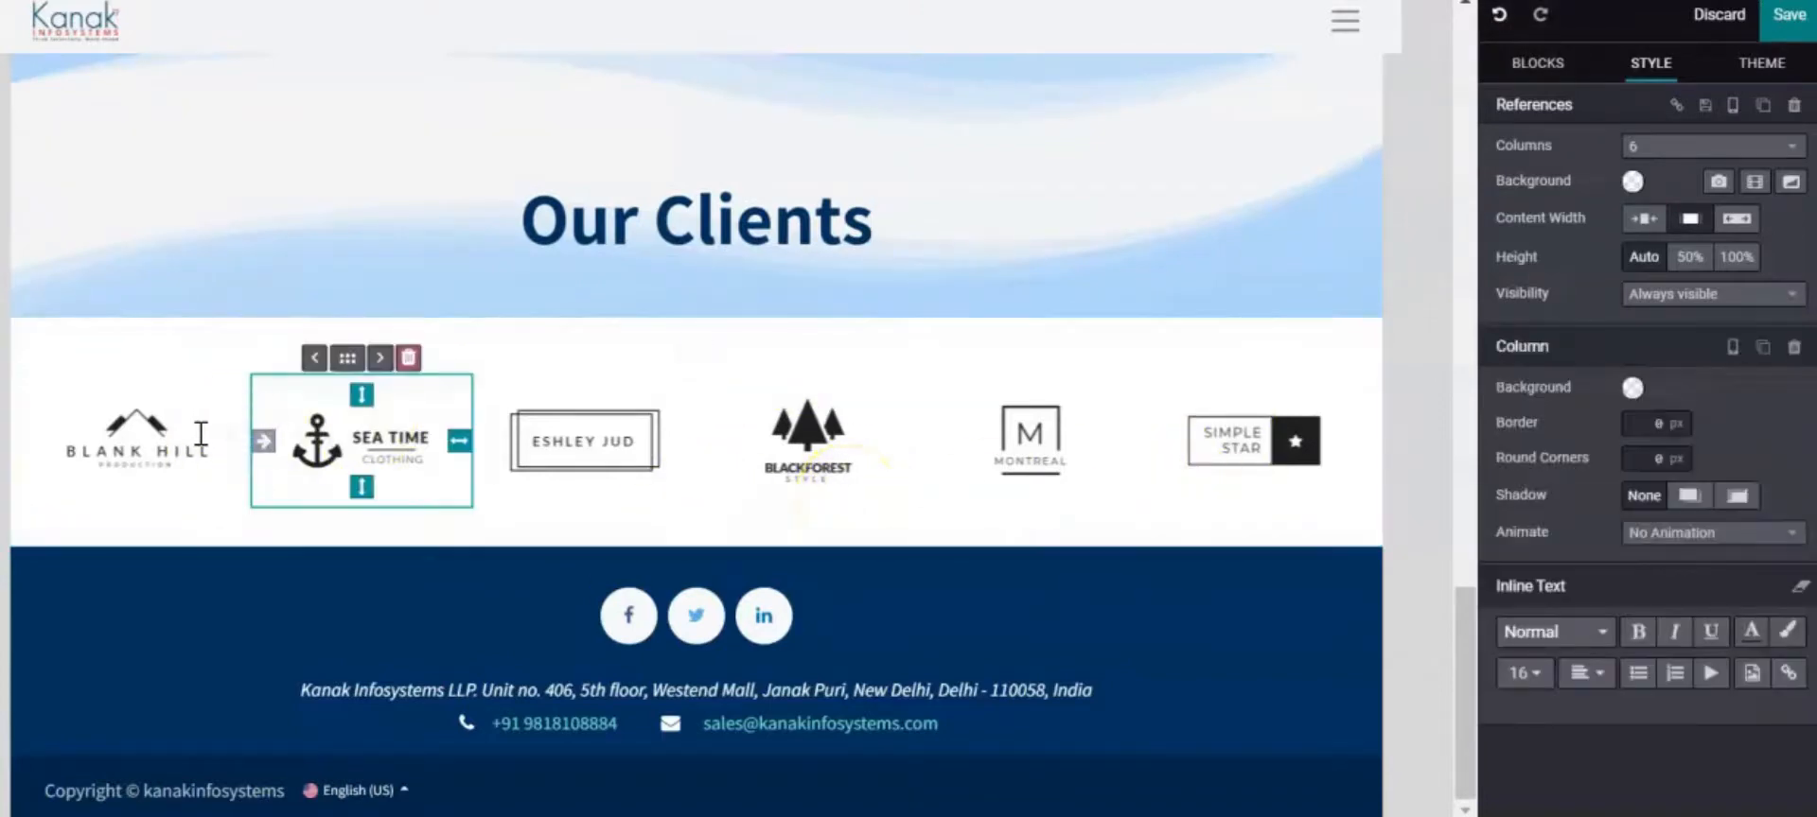
# Replace the Blank Hill placeholder logo with the Fourstroked logo
pyautogui.click(201, 433)
pyautogui.click(404, 458)
pyautogui.click(675, 455)
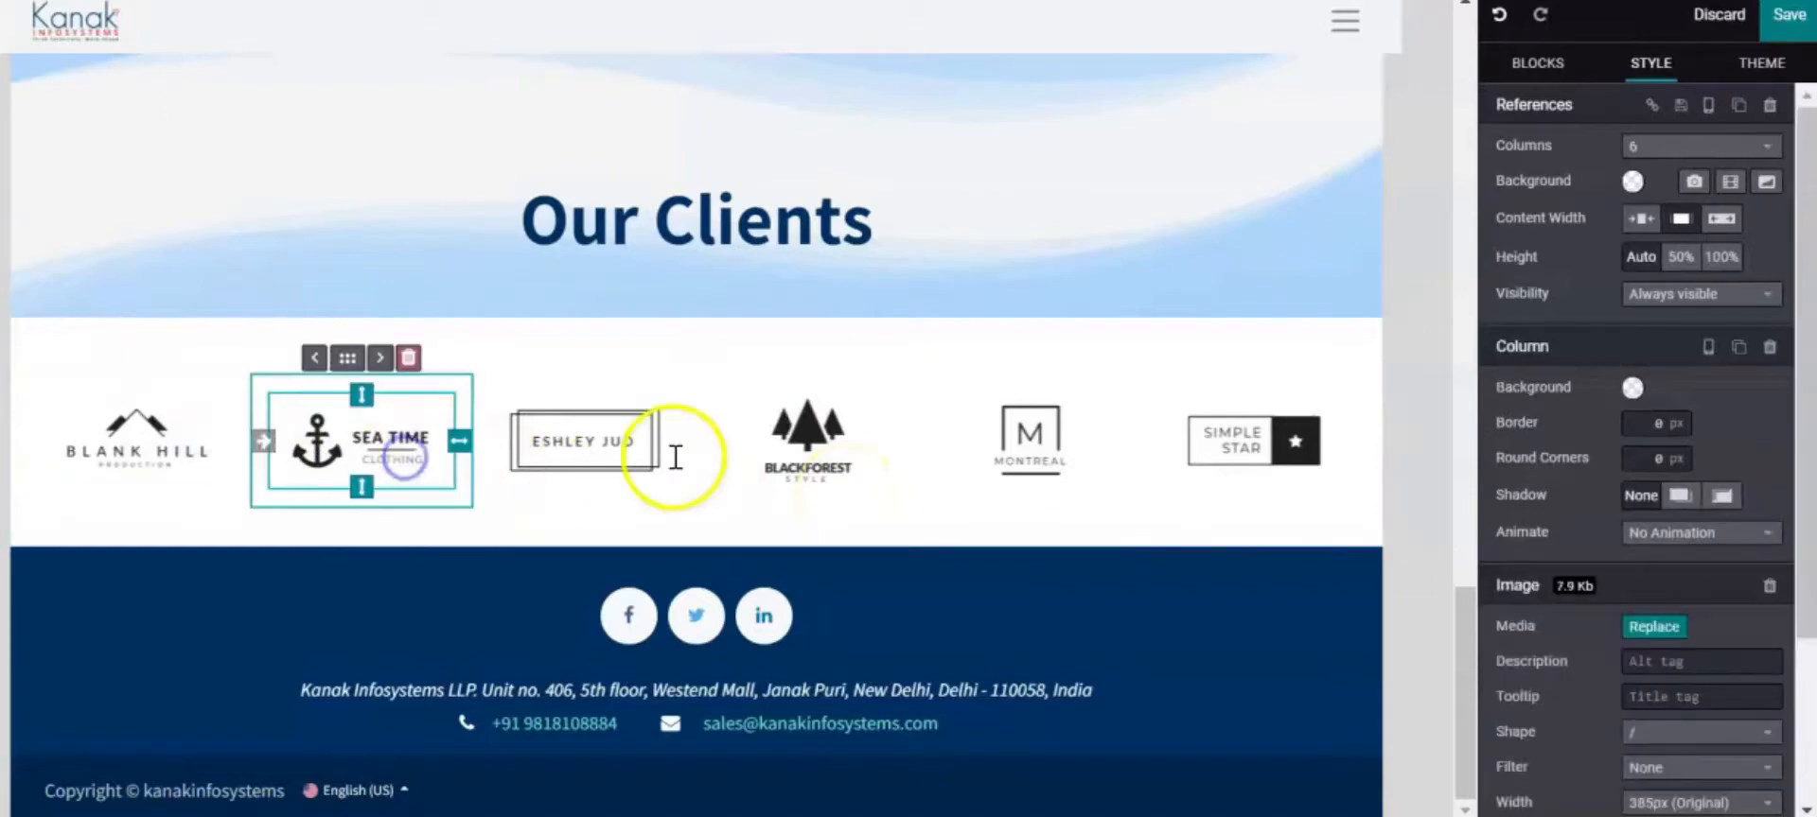
pyautogui.click(852, 458)
pyautogui.click(1221, 444)
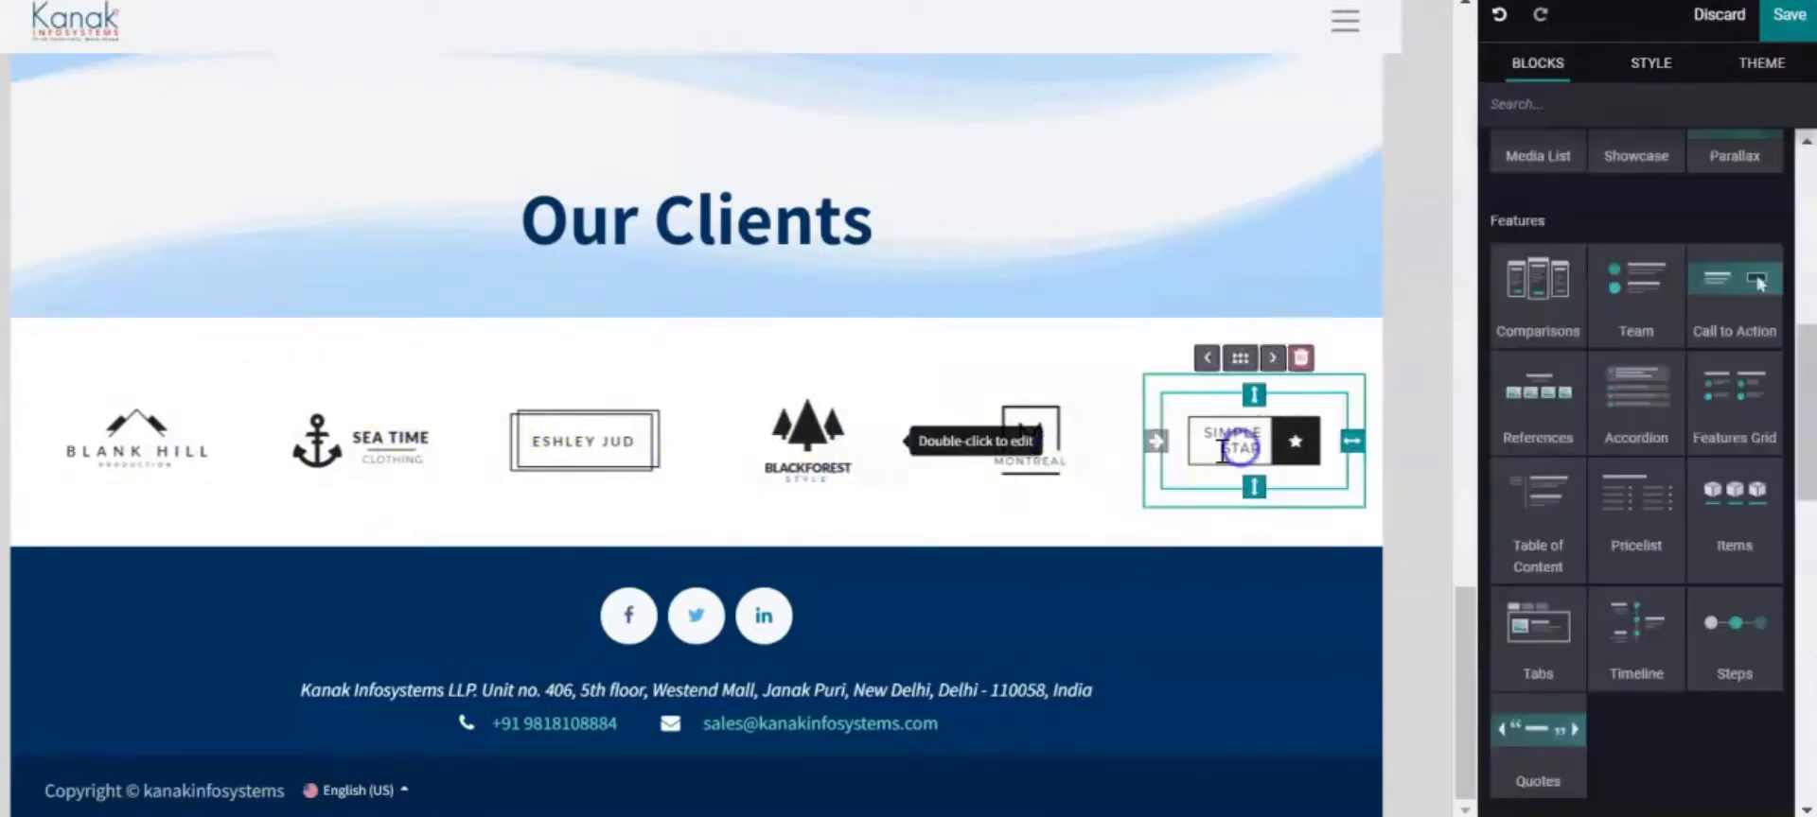
pyautogui.click(143, 431)
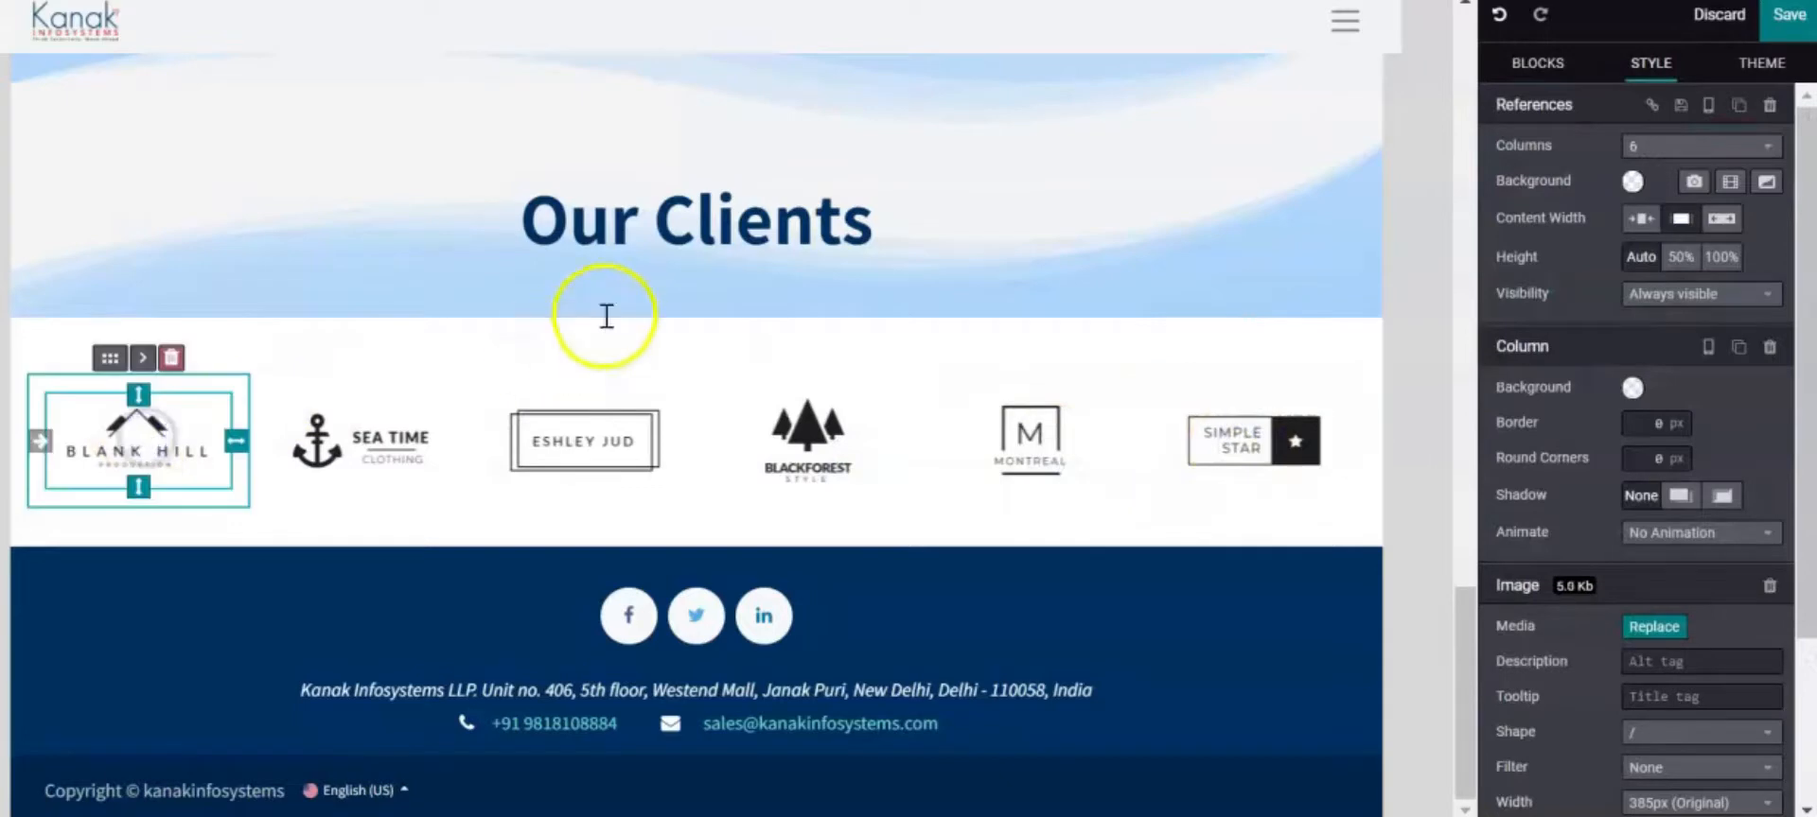
pyautogui.click(654, 345)
pyautogui.click(137, 440)
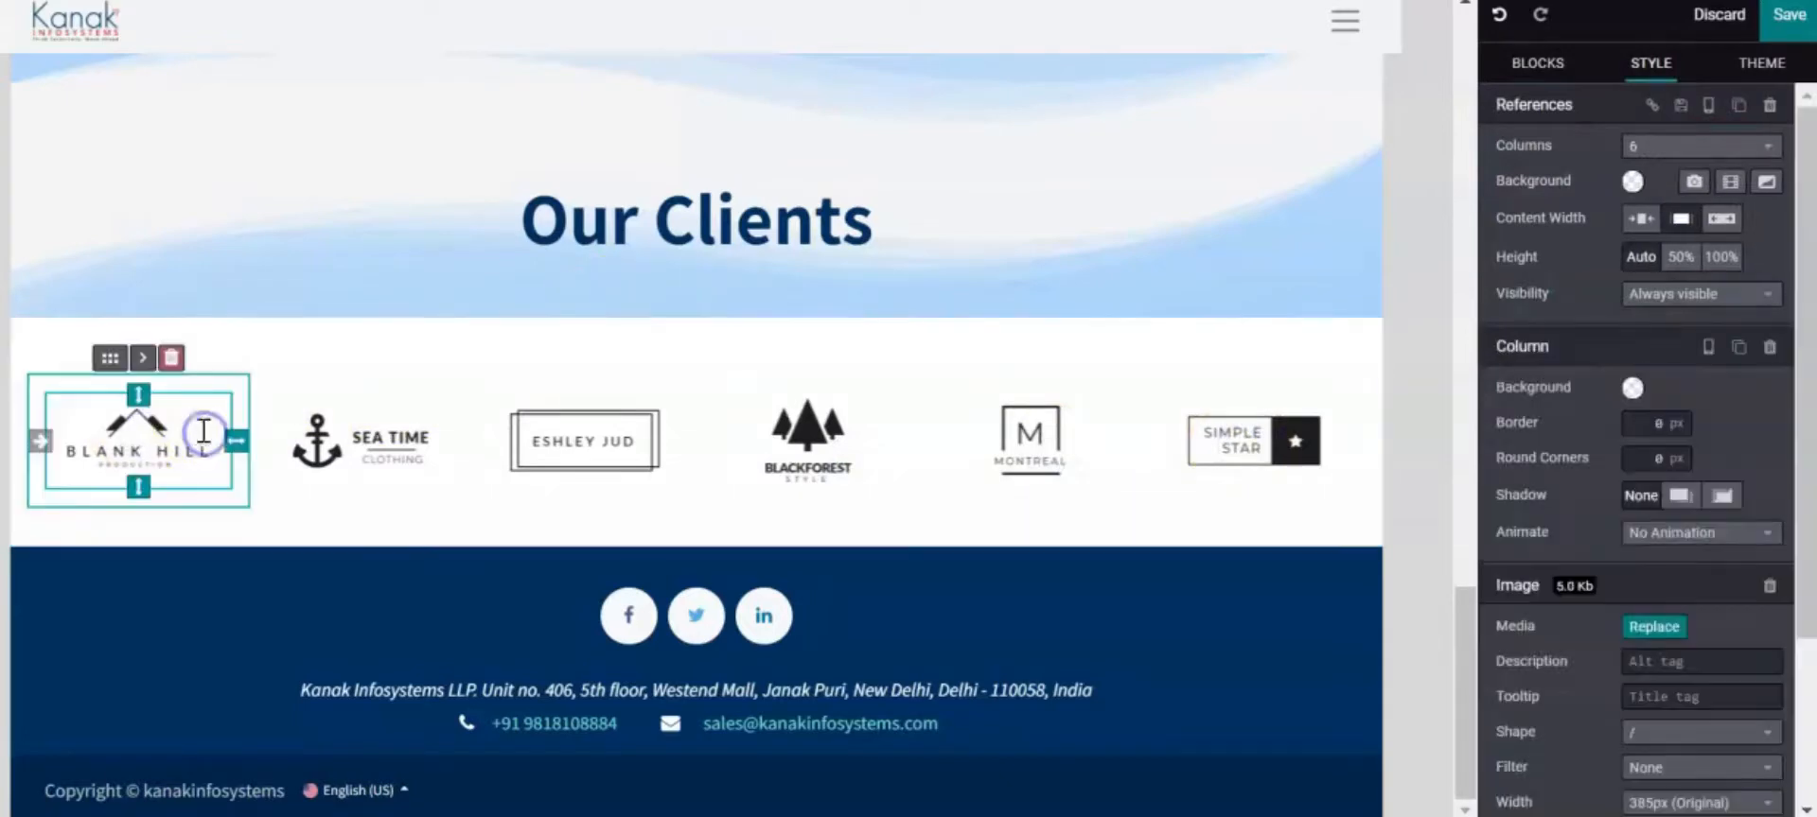
pyautogui.click(1675, 634)
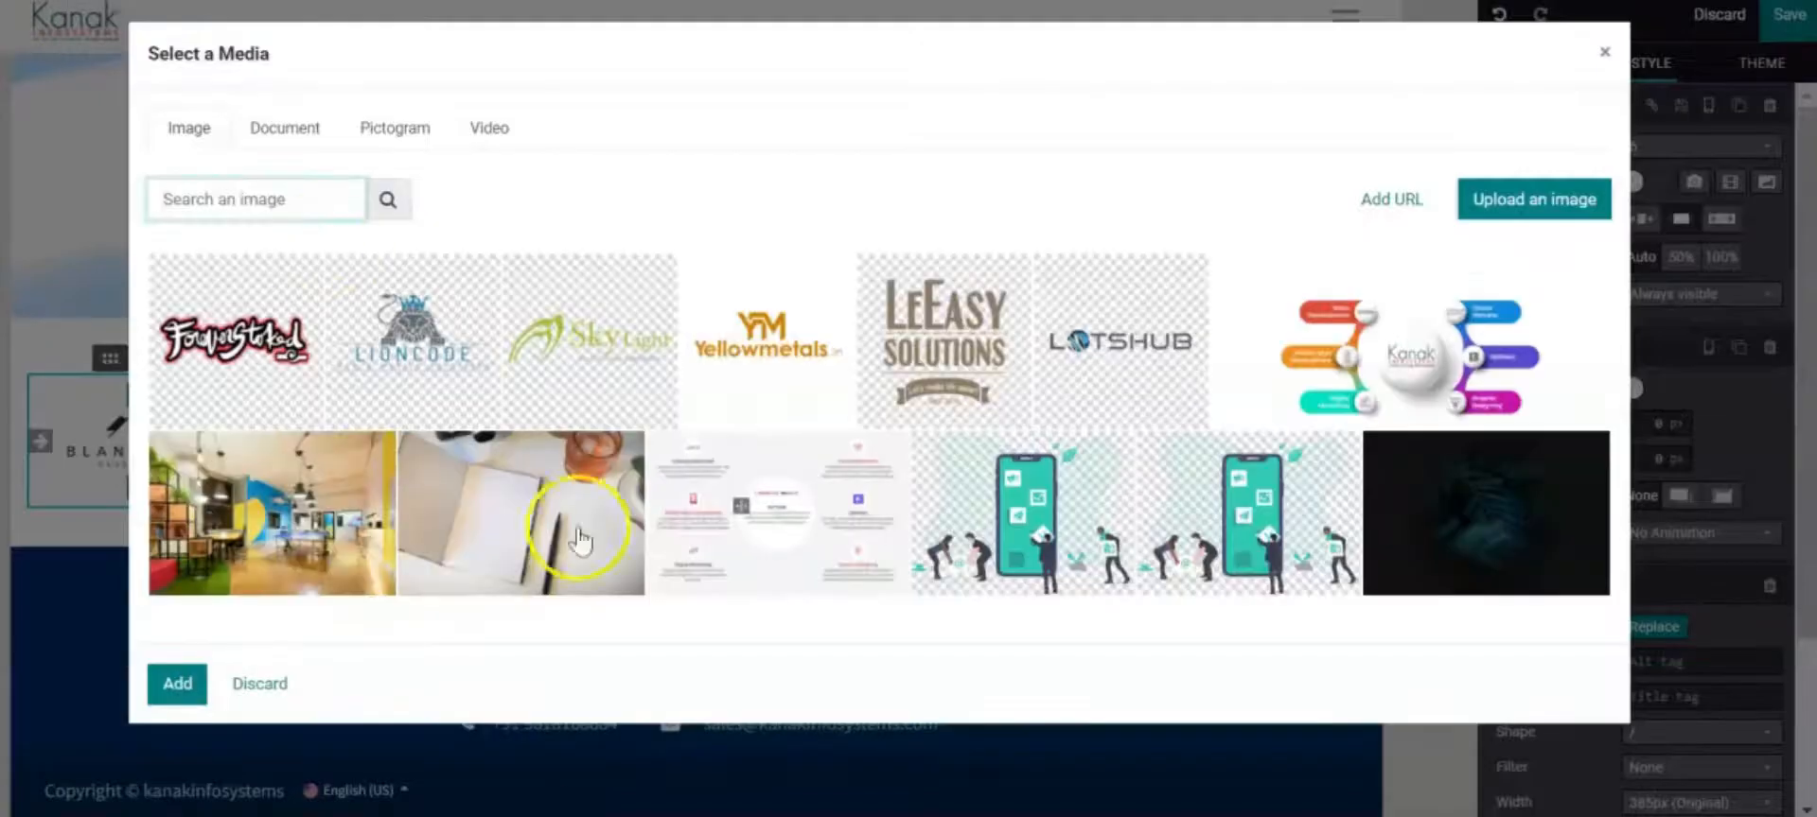
pyautogui.click(159, 186)
pyautogui.click(217, 310)
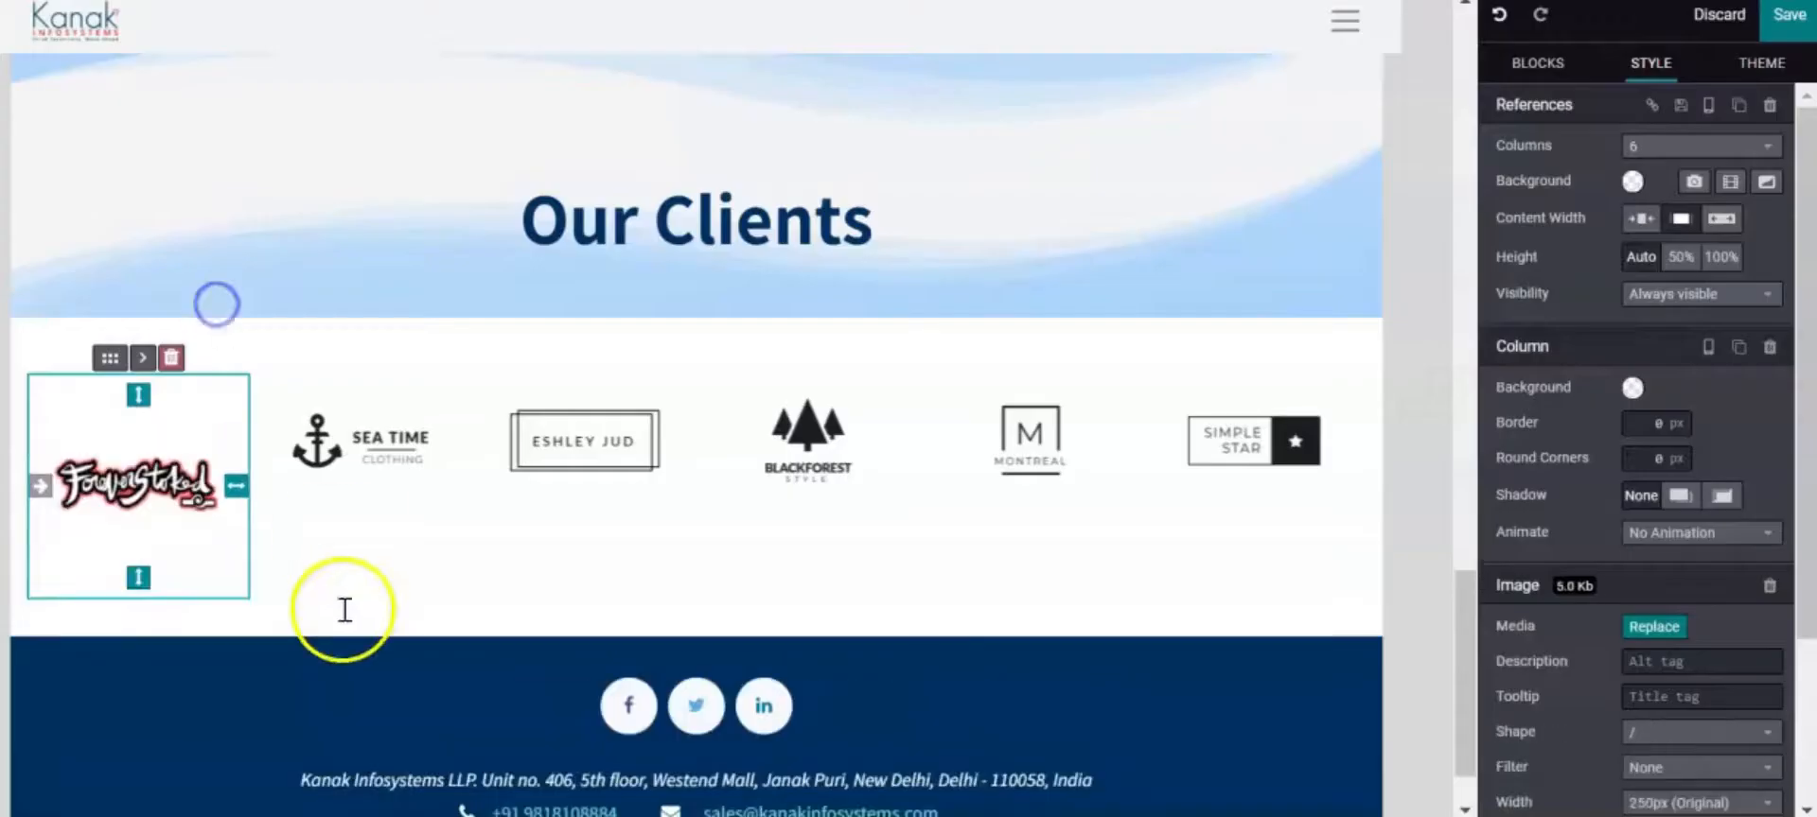
# Swap the Sea Time and Eshley Jud logos for Yellowmetals and LeEasy Solutions
pyautogui.click(284, 422)
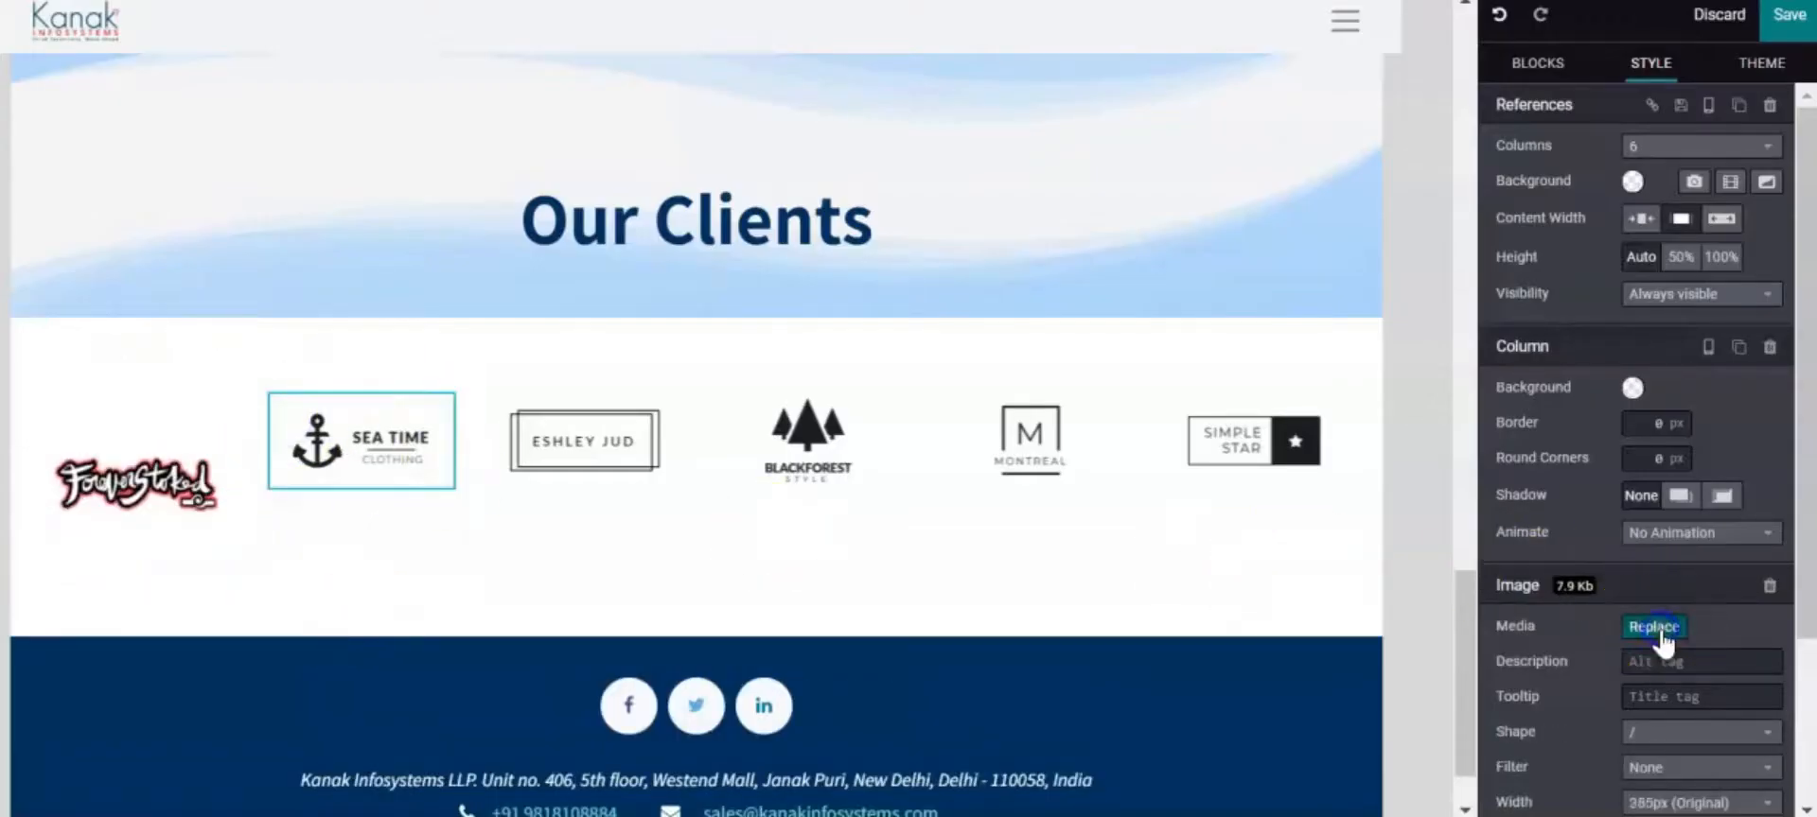
pyautogui.click(1651, 624)
pyautogui.click(749, 357)
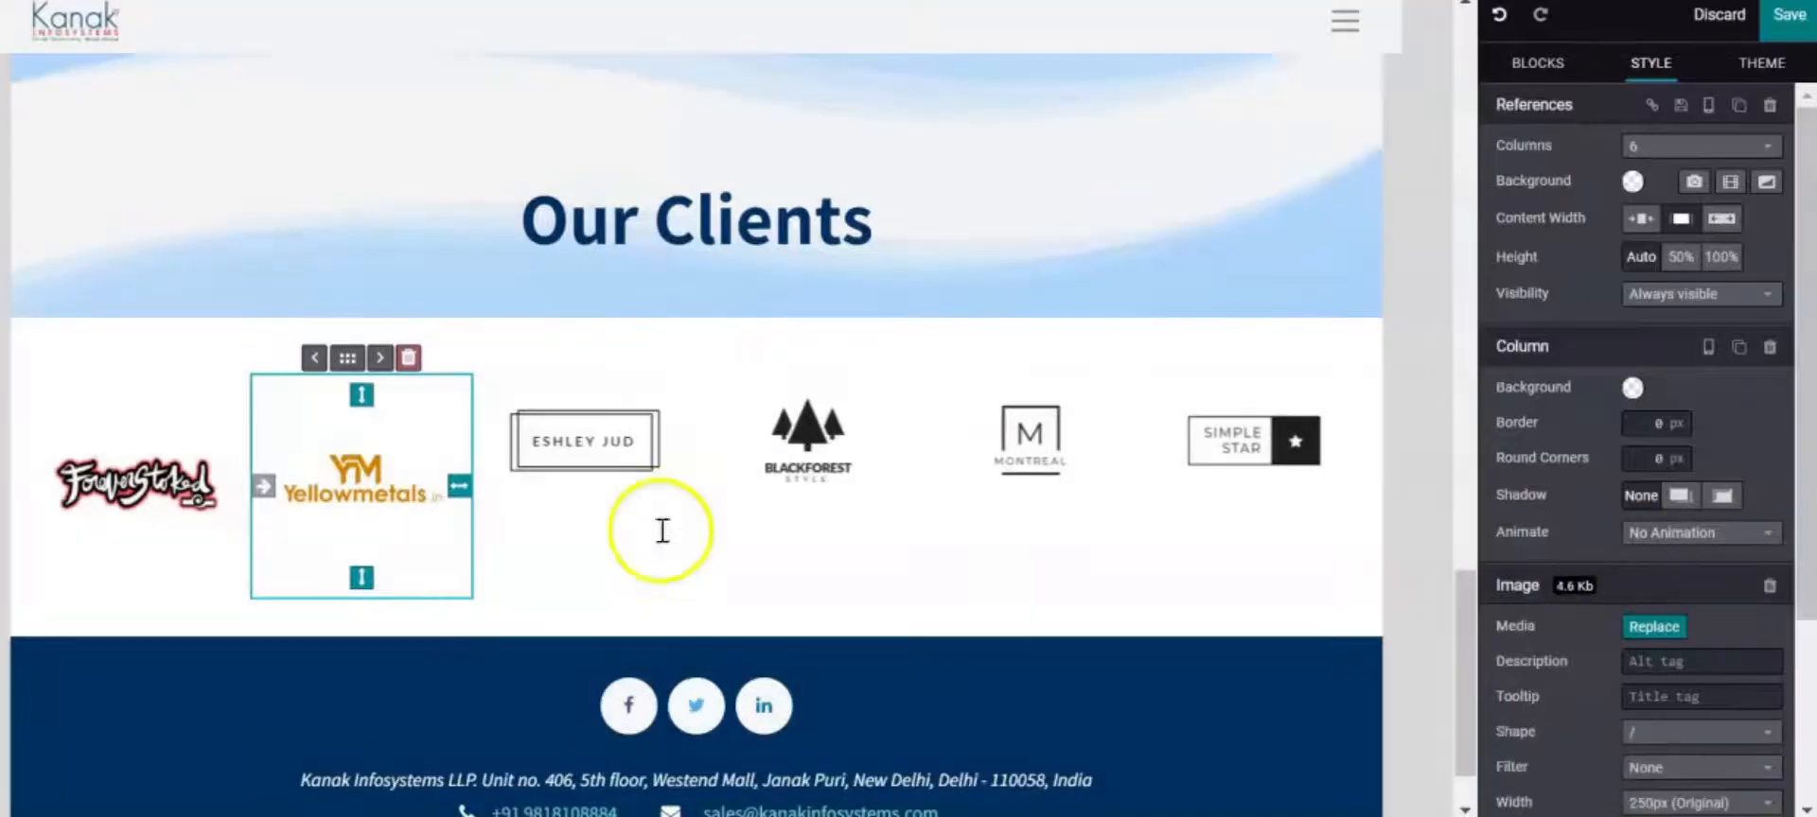
pyautogui.click(573, 445)
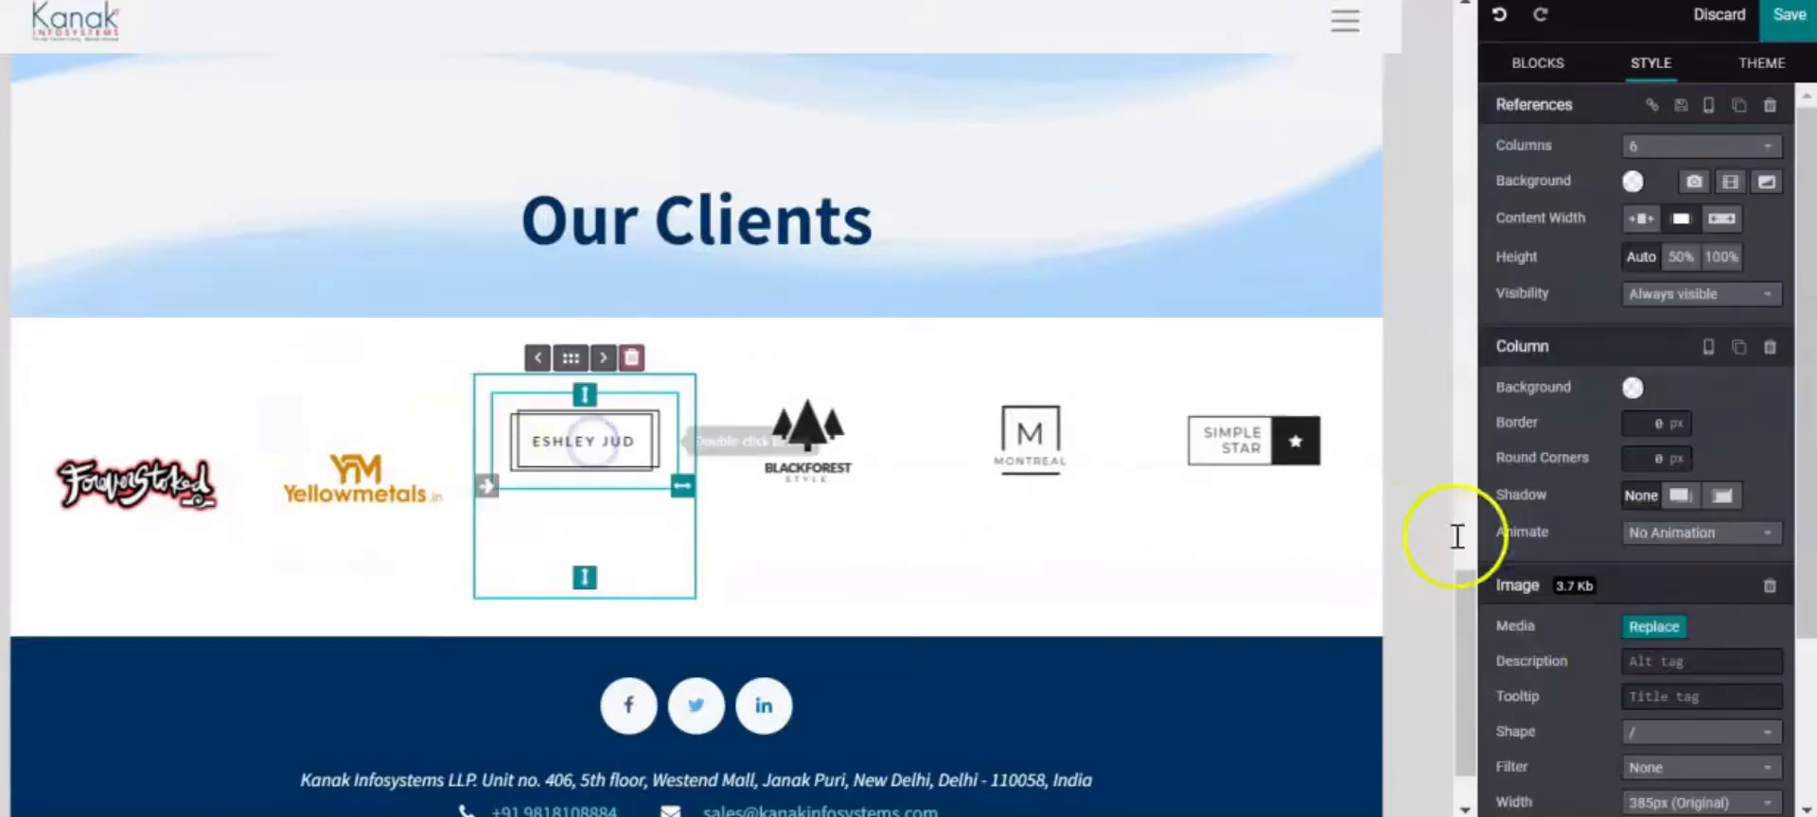
pyautogui.click(1662, 642)
pyautogui.click(918, 333)
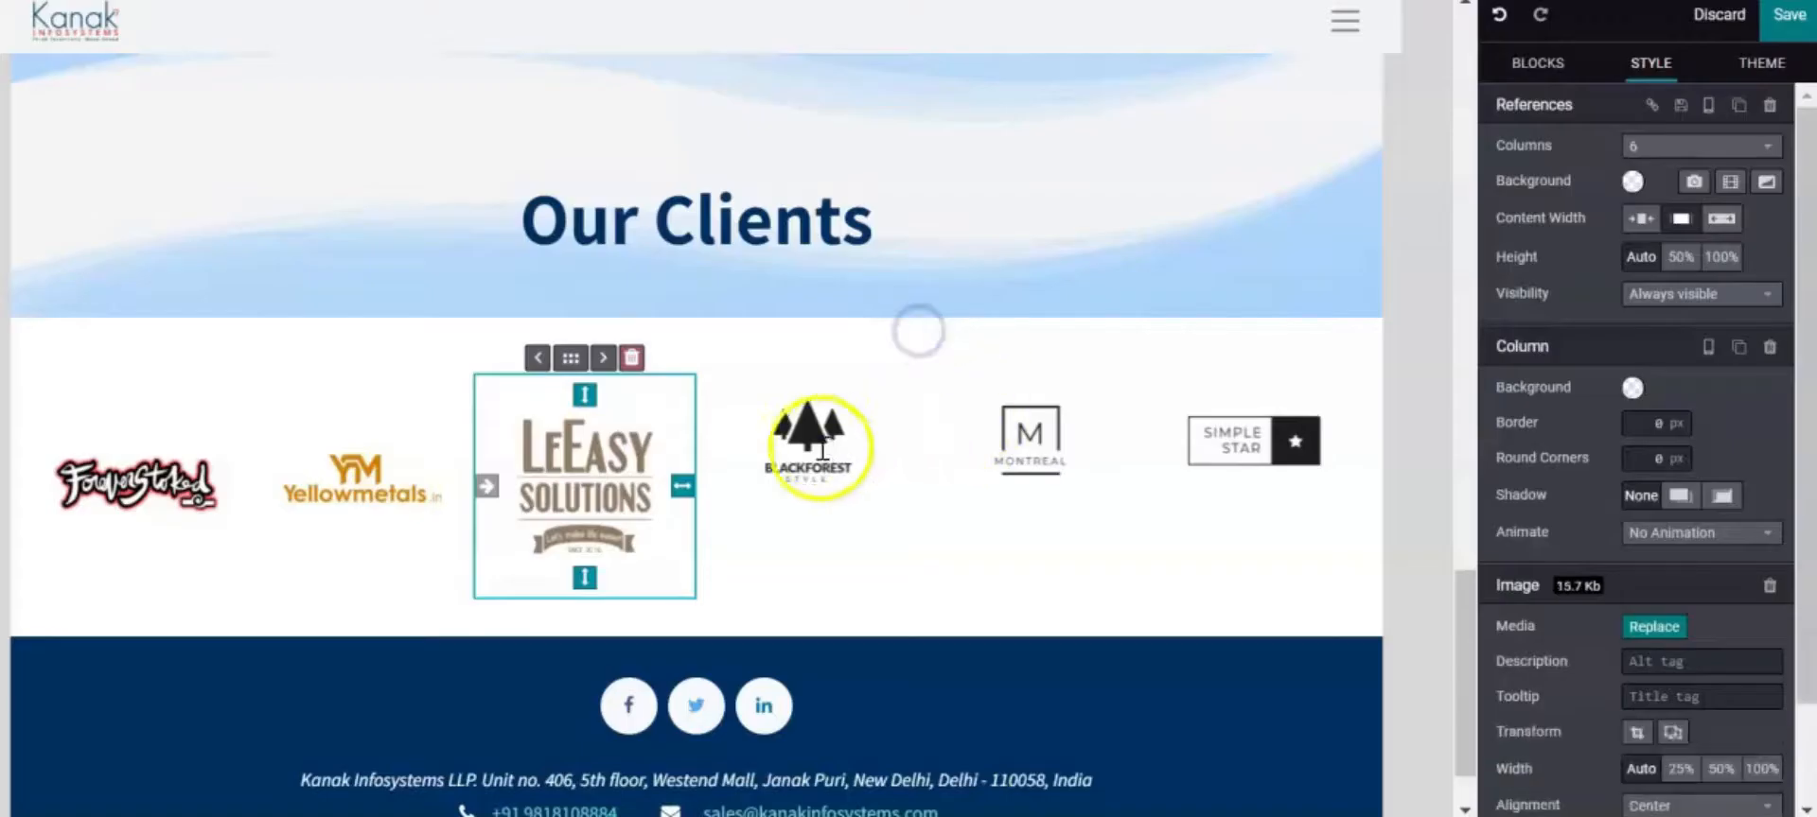
# Replace the Blackforest and Montreal logos with Lioncode and SkyLight
pyautogui.click(807, 440)
pyautogui.click(1668, 629)
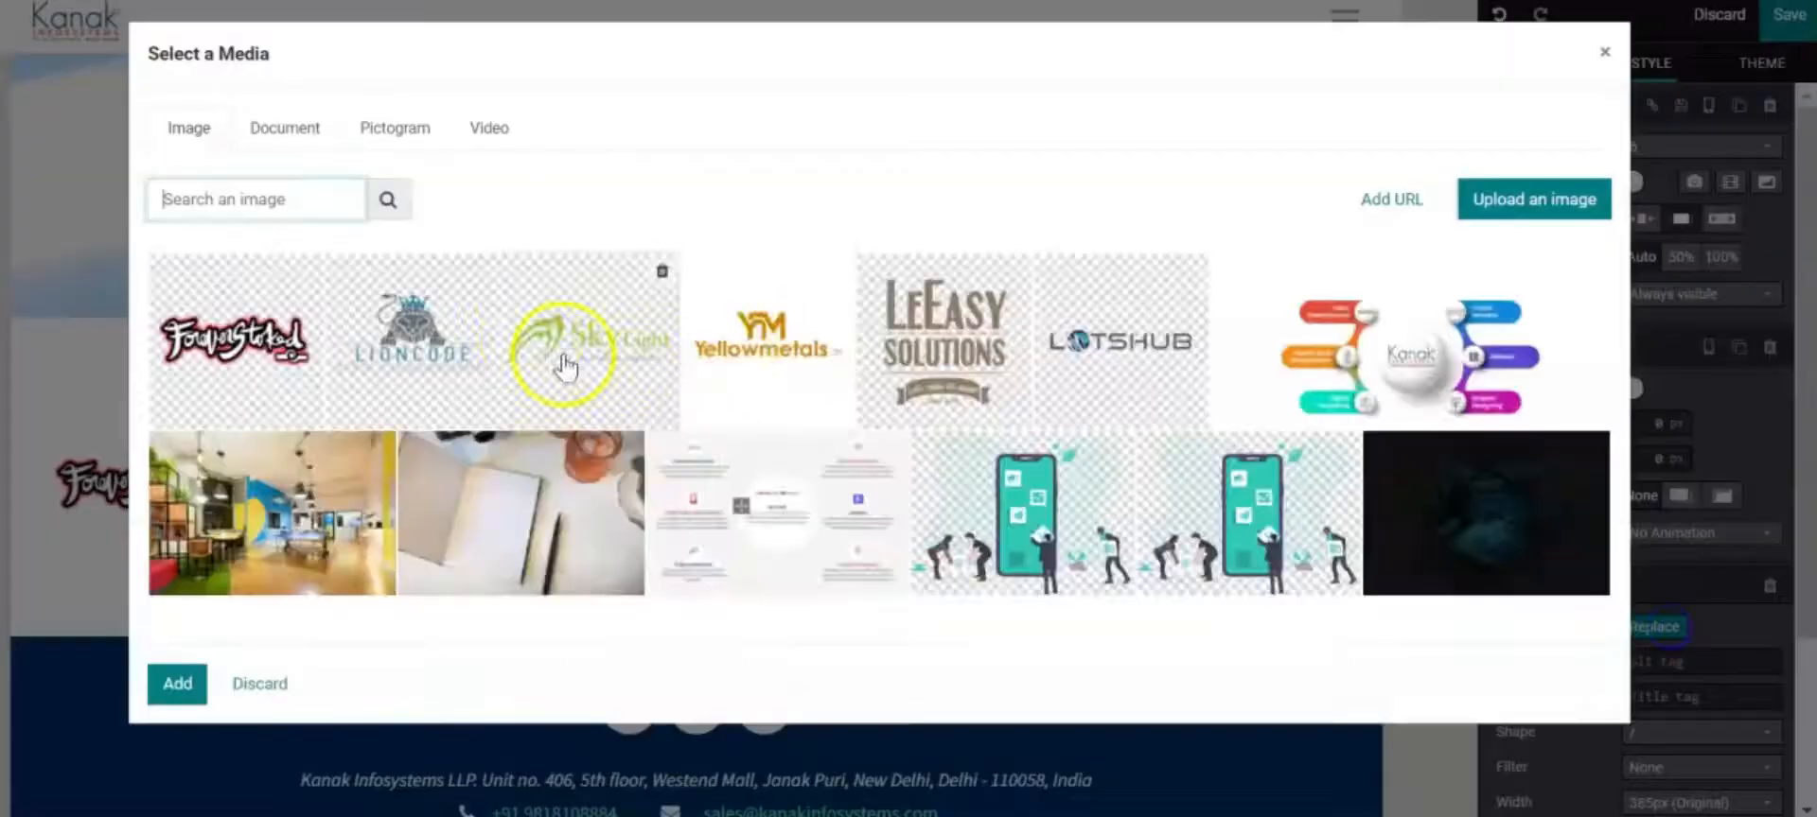
pyautogui.click(509, 346)
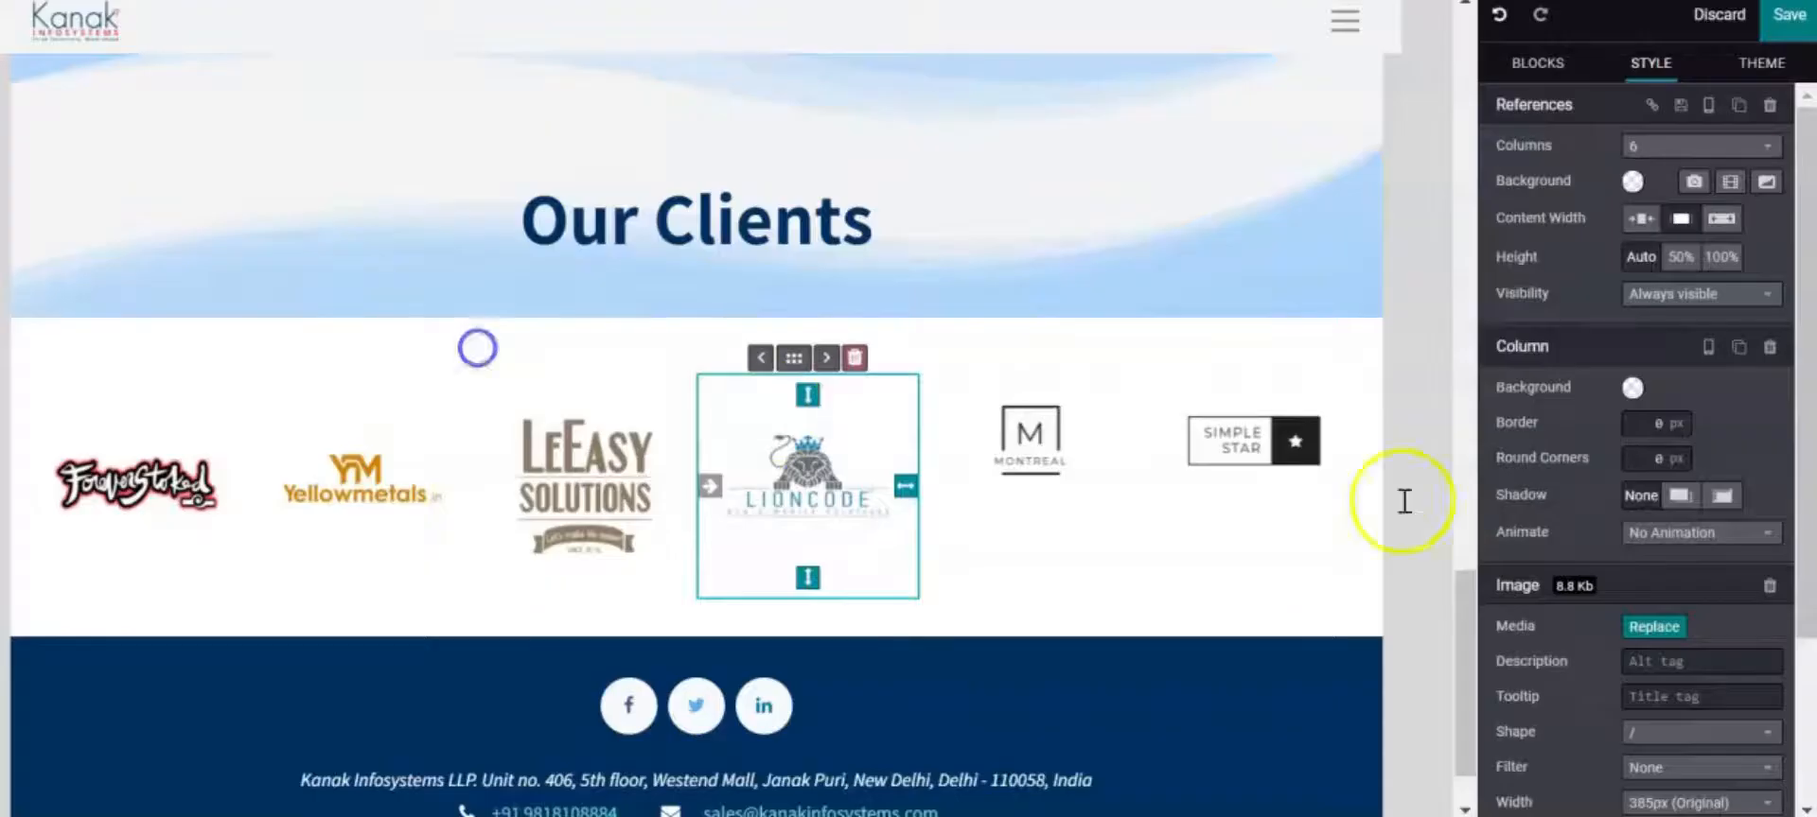
pyautogui.click(1050, 460)
pyautogui.click(1654, 626)
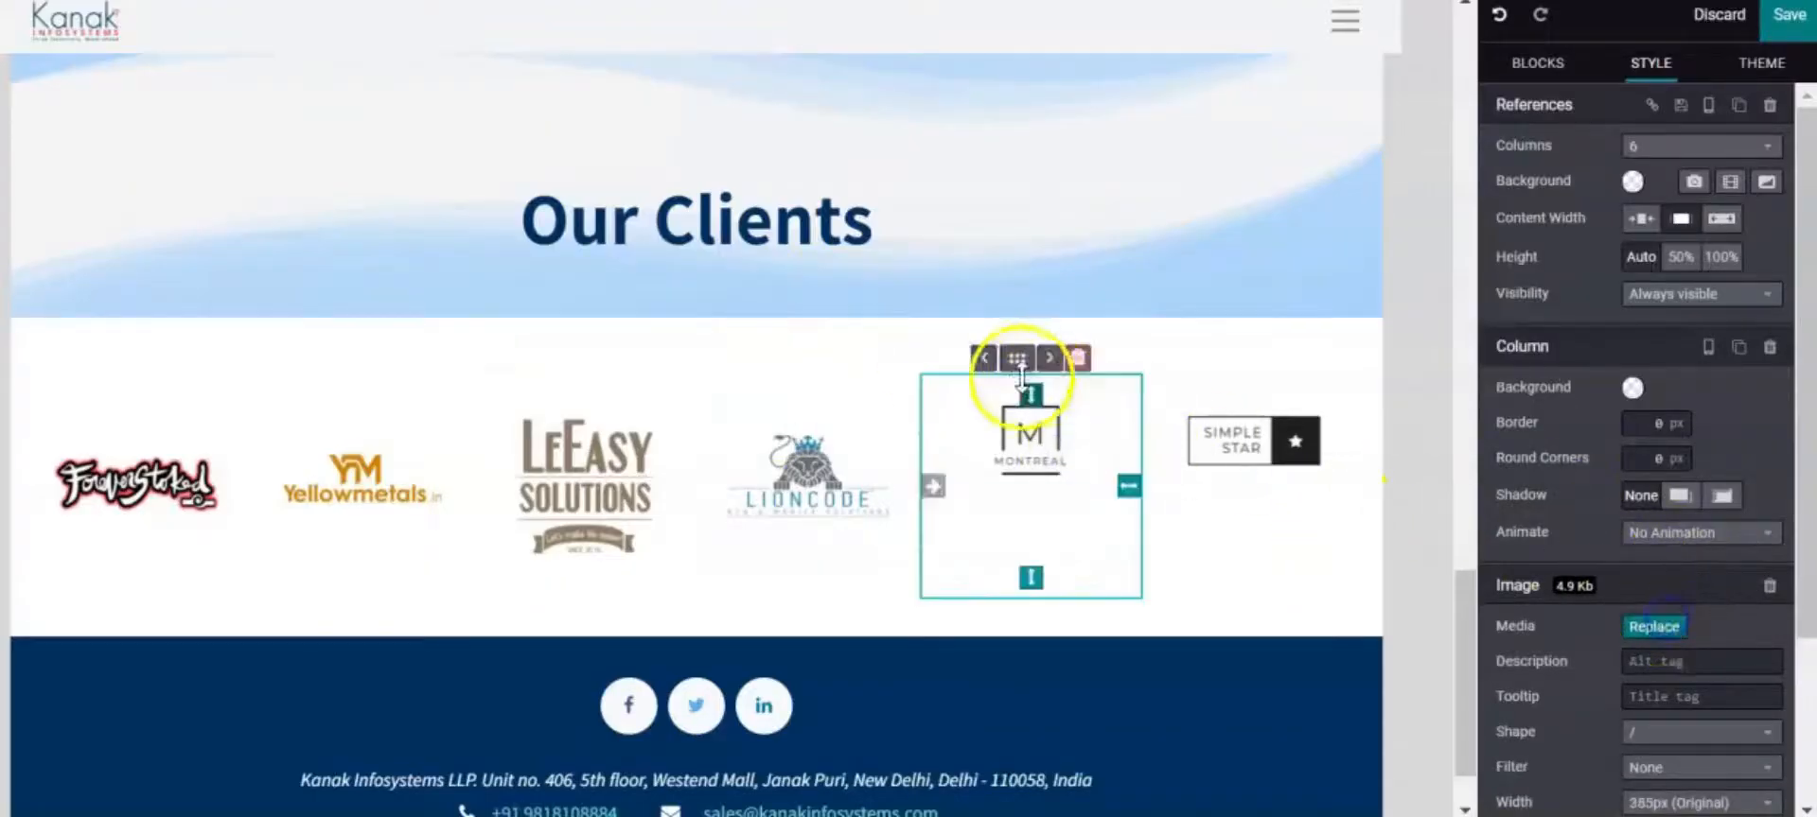
pyautogui.click(594, 352)
# Put the LOTSHUB logo in the last client logo column
pyautogui.click(1306, 469)
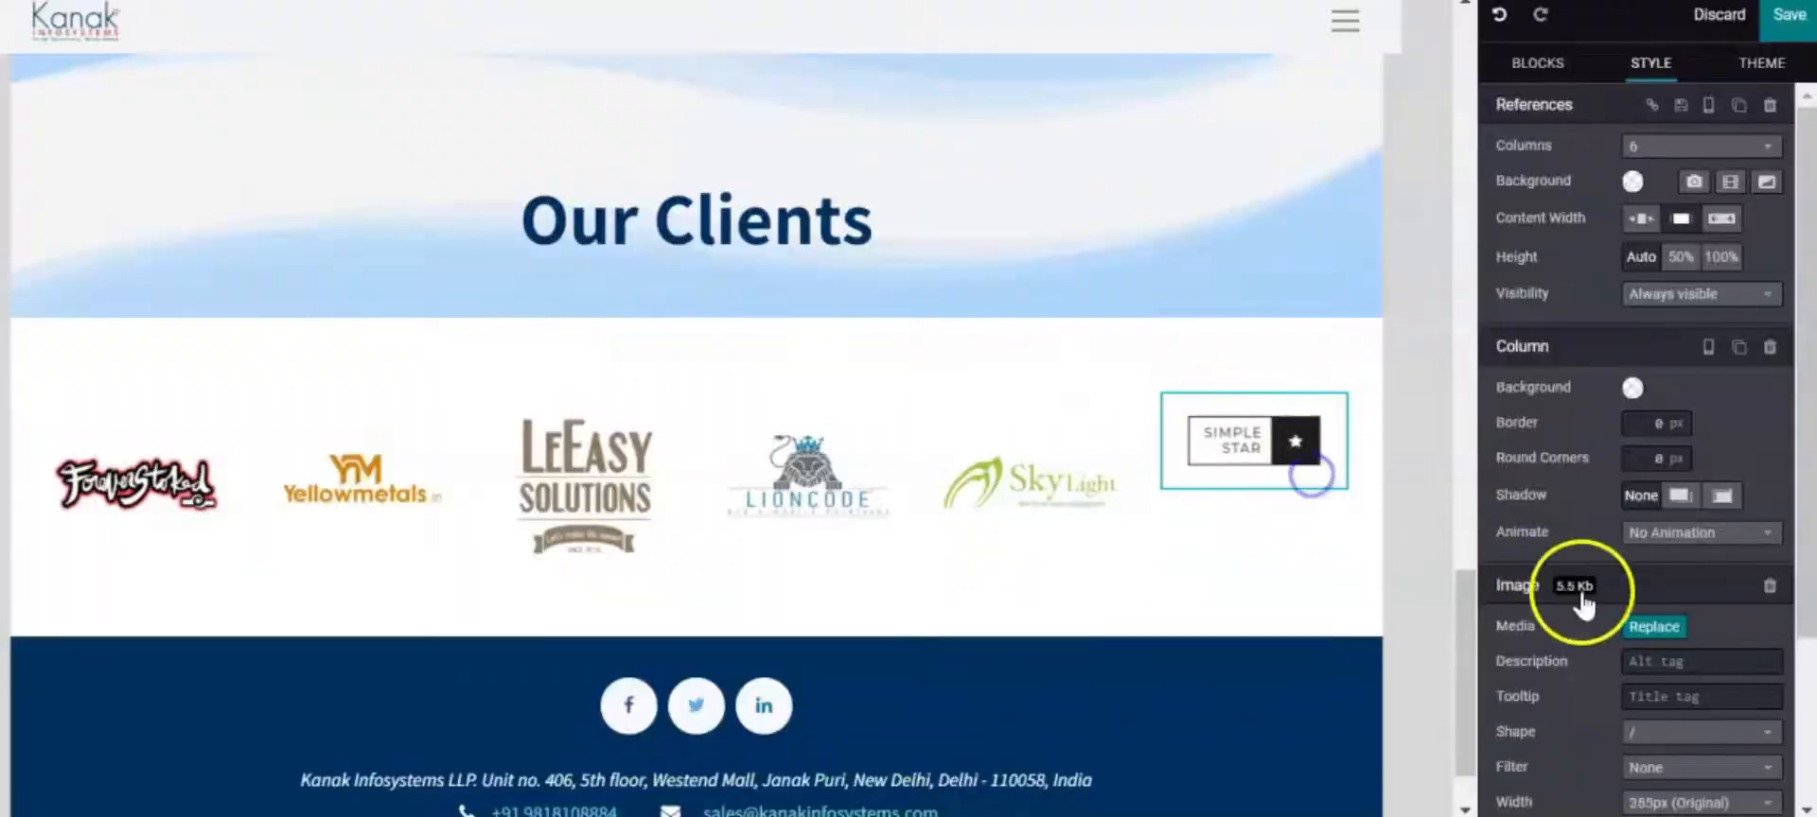
pyautogui.click(1653, 626)
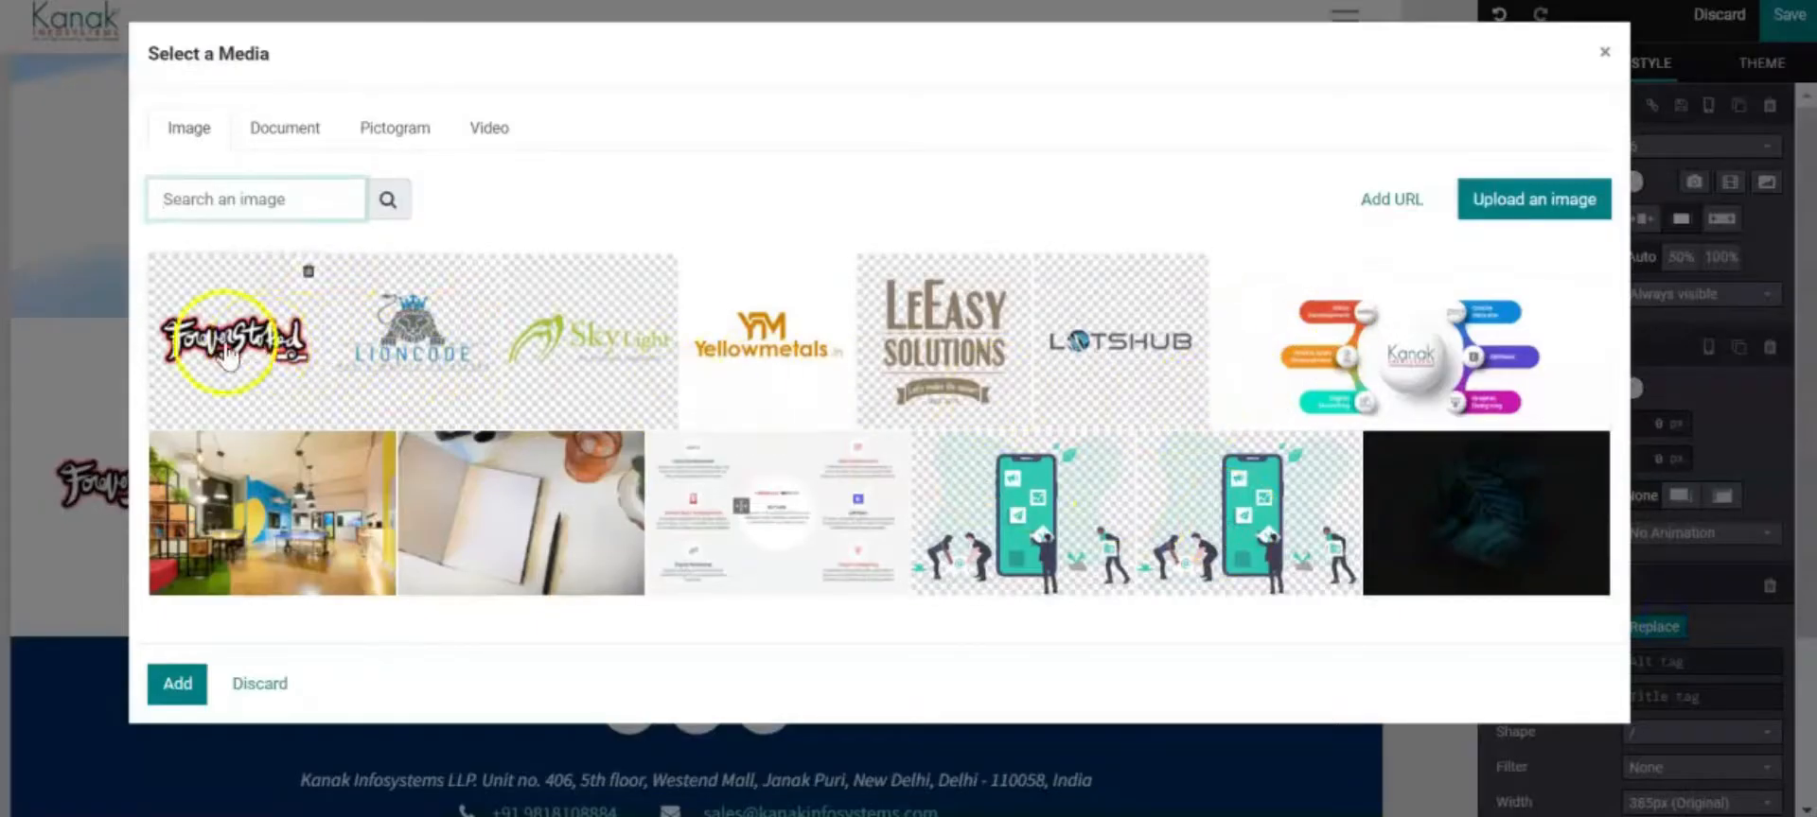
pyautogui.click(433, 333)
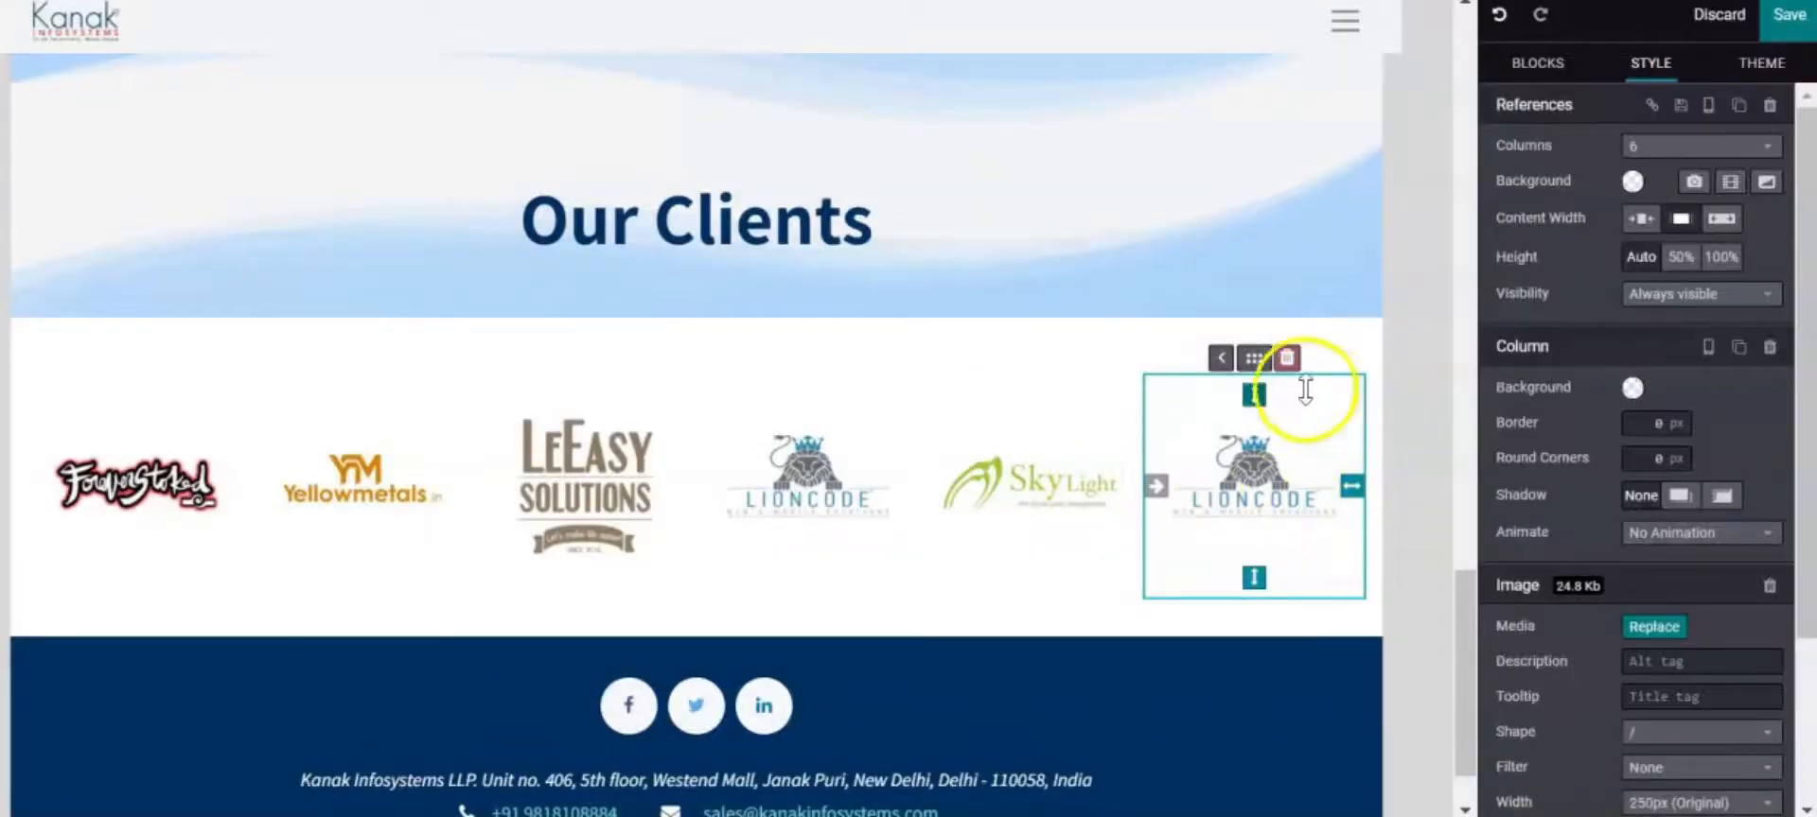
pyautogui.click(1653, 626)
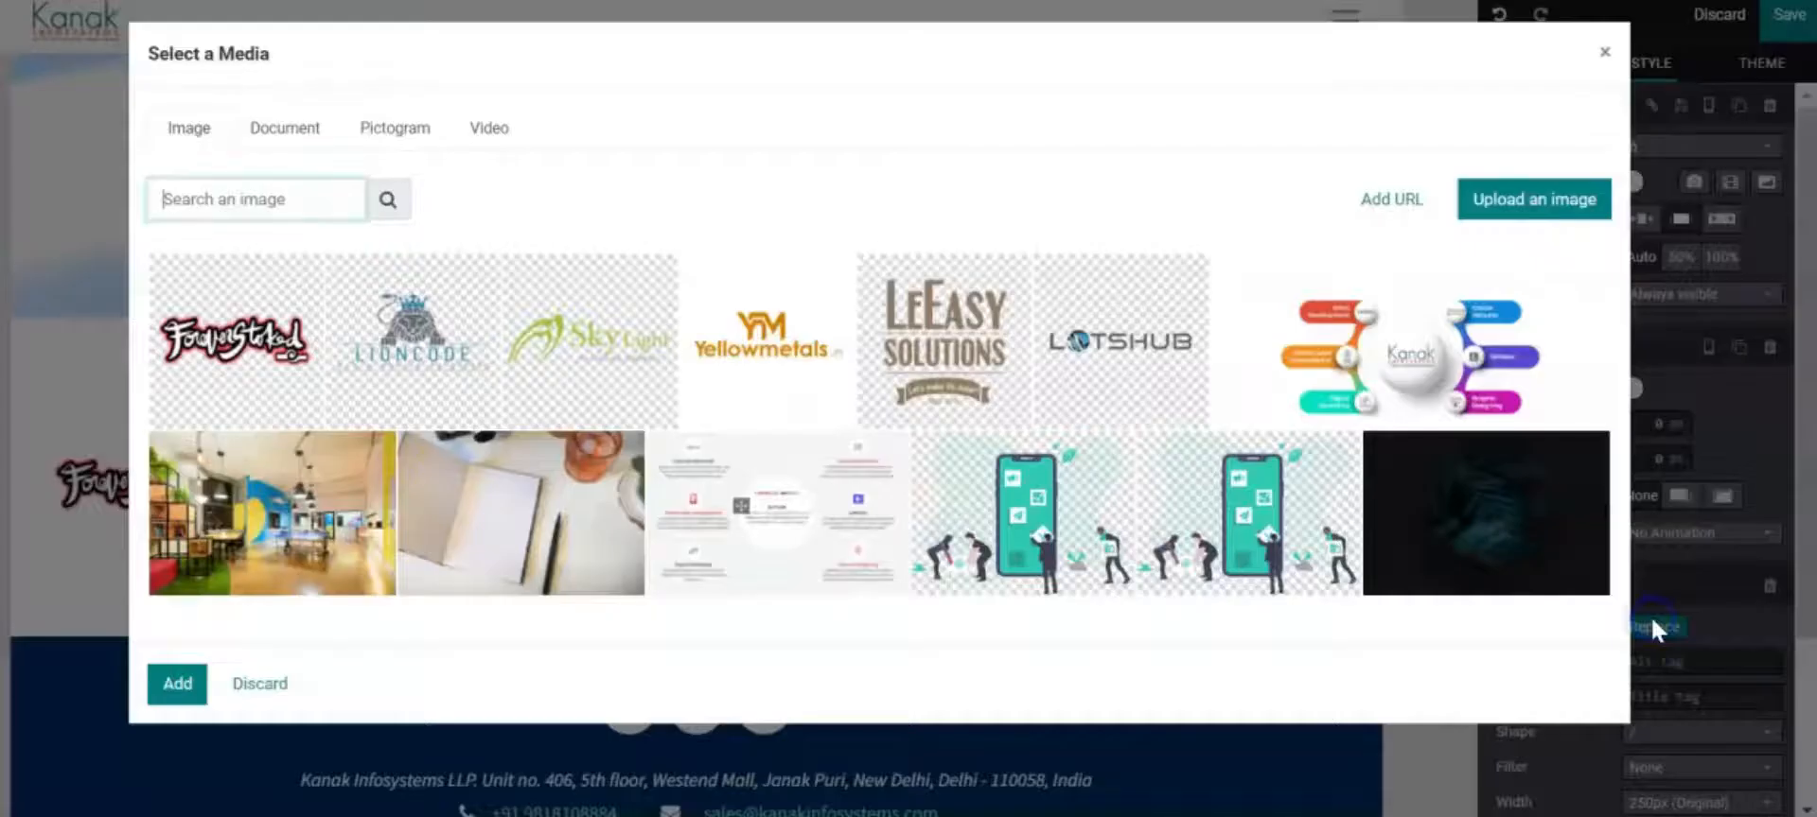
pyautogui.click(1135, 359)
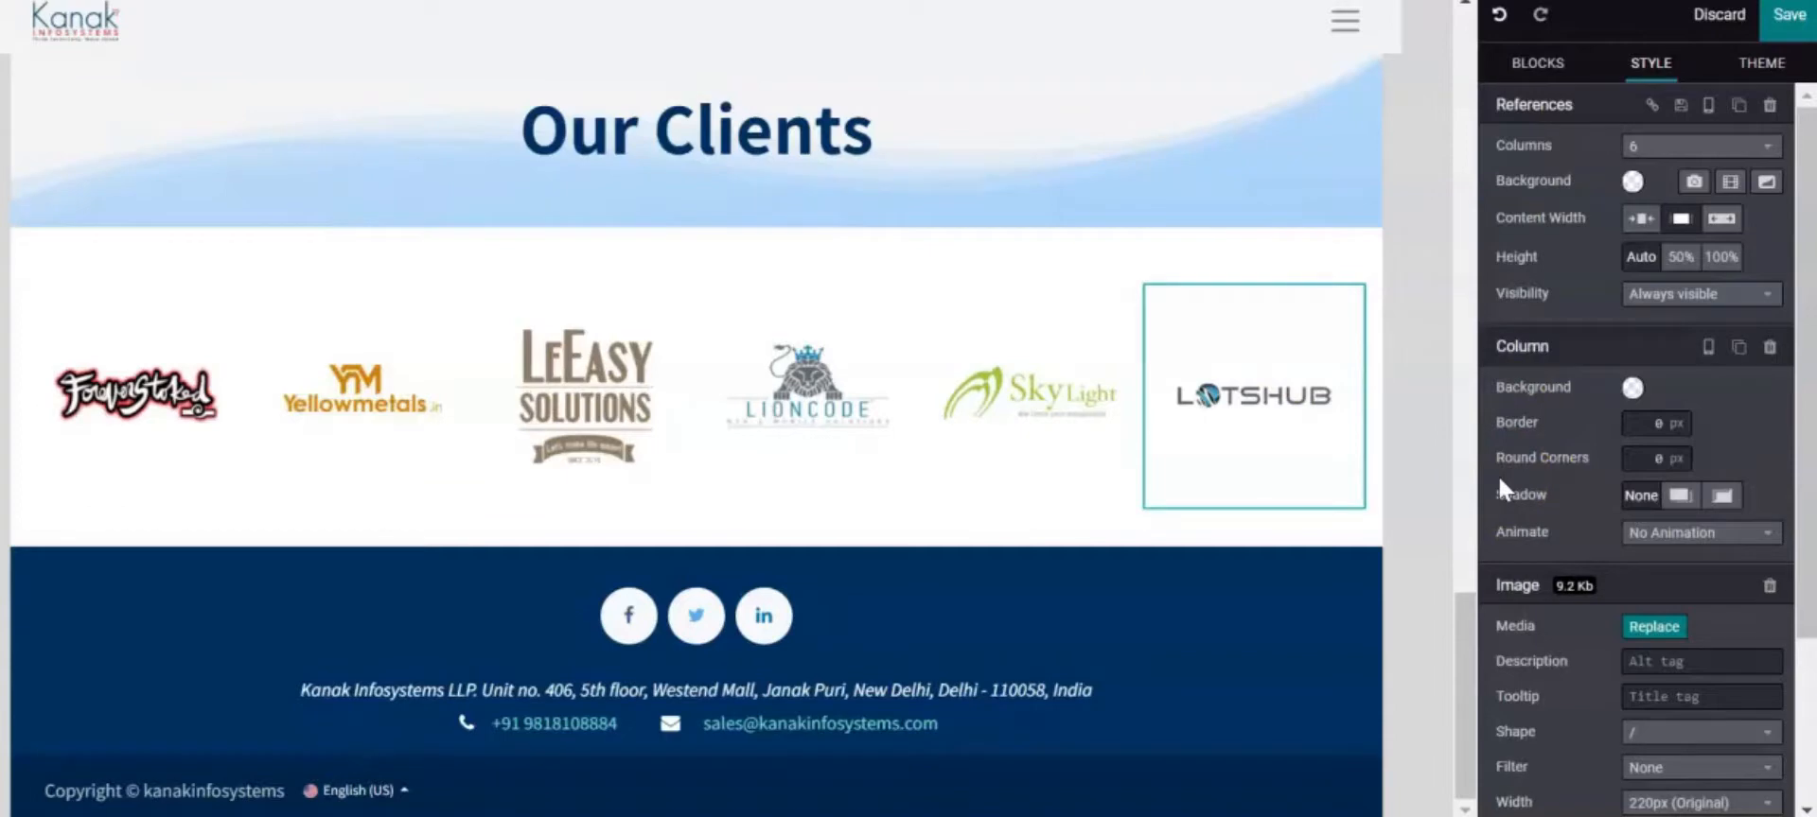
pyautogui.scroll(-1, 1505, 397)
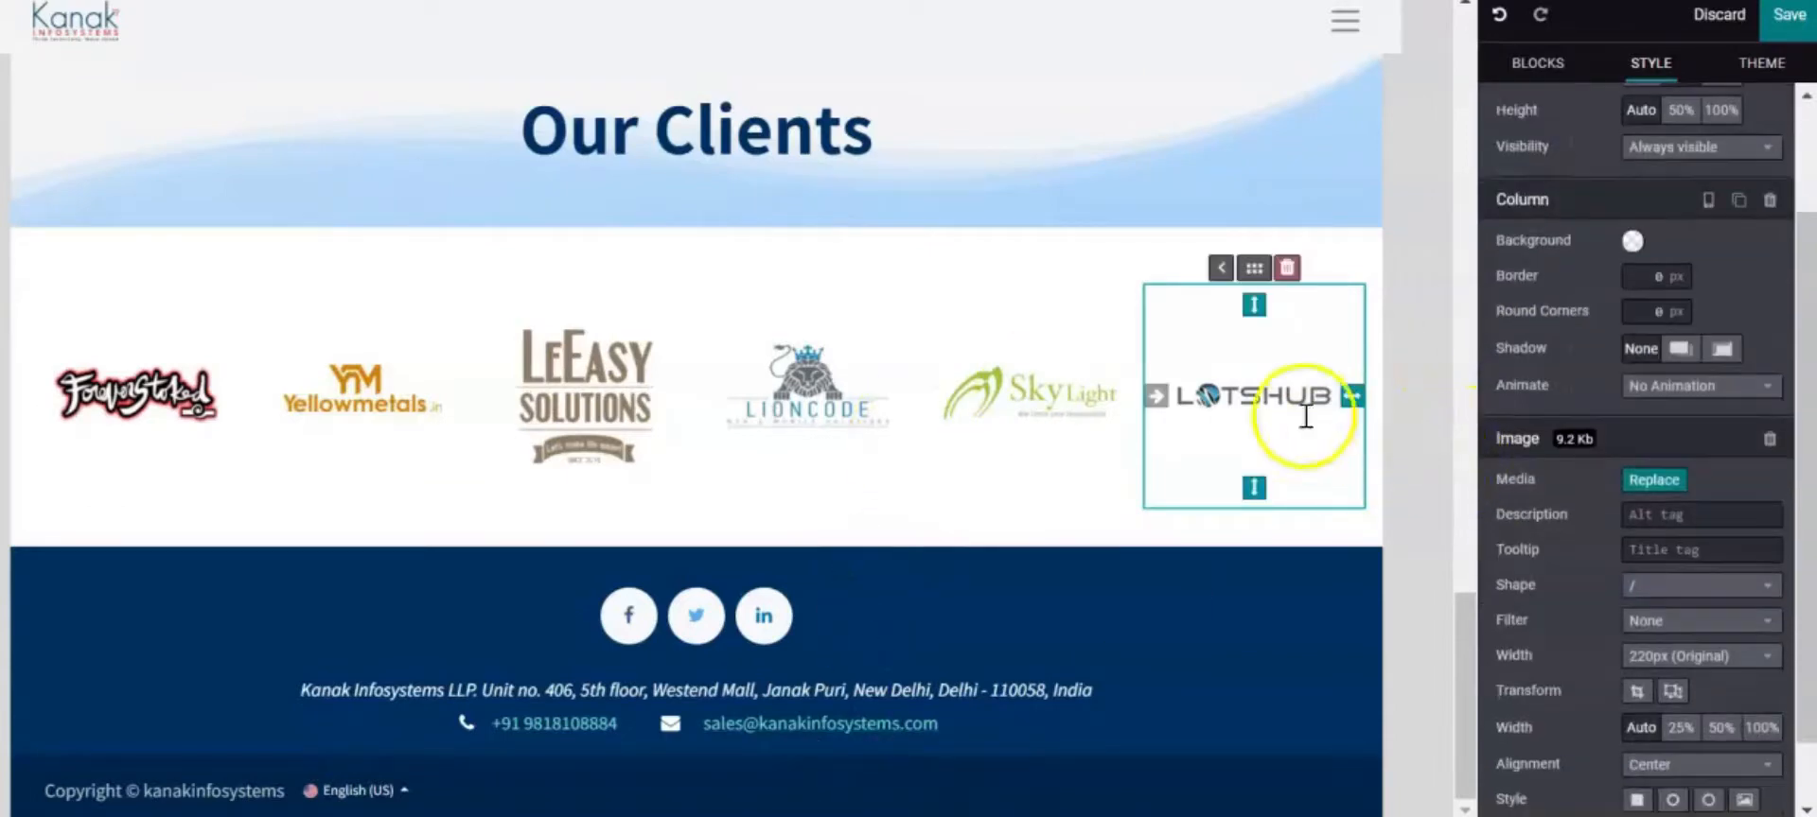
# Add a Title block below the client logos and change its heading to 'Meet Our Team'
pyautogui.scroll(1, 1296, 414)
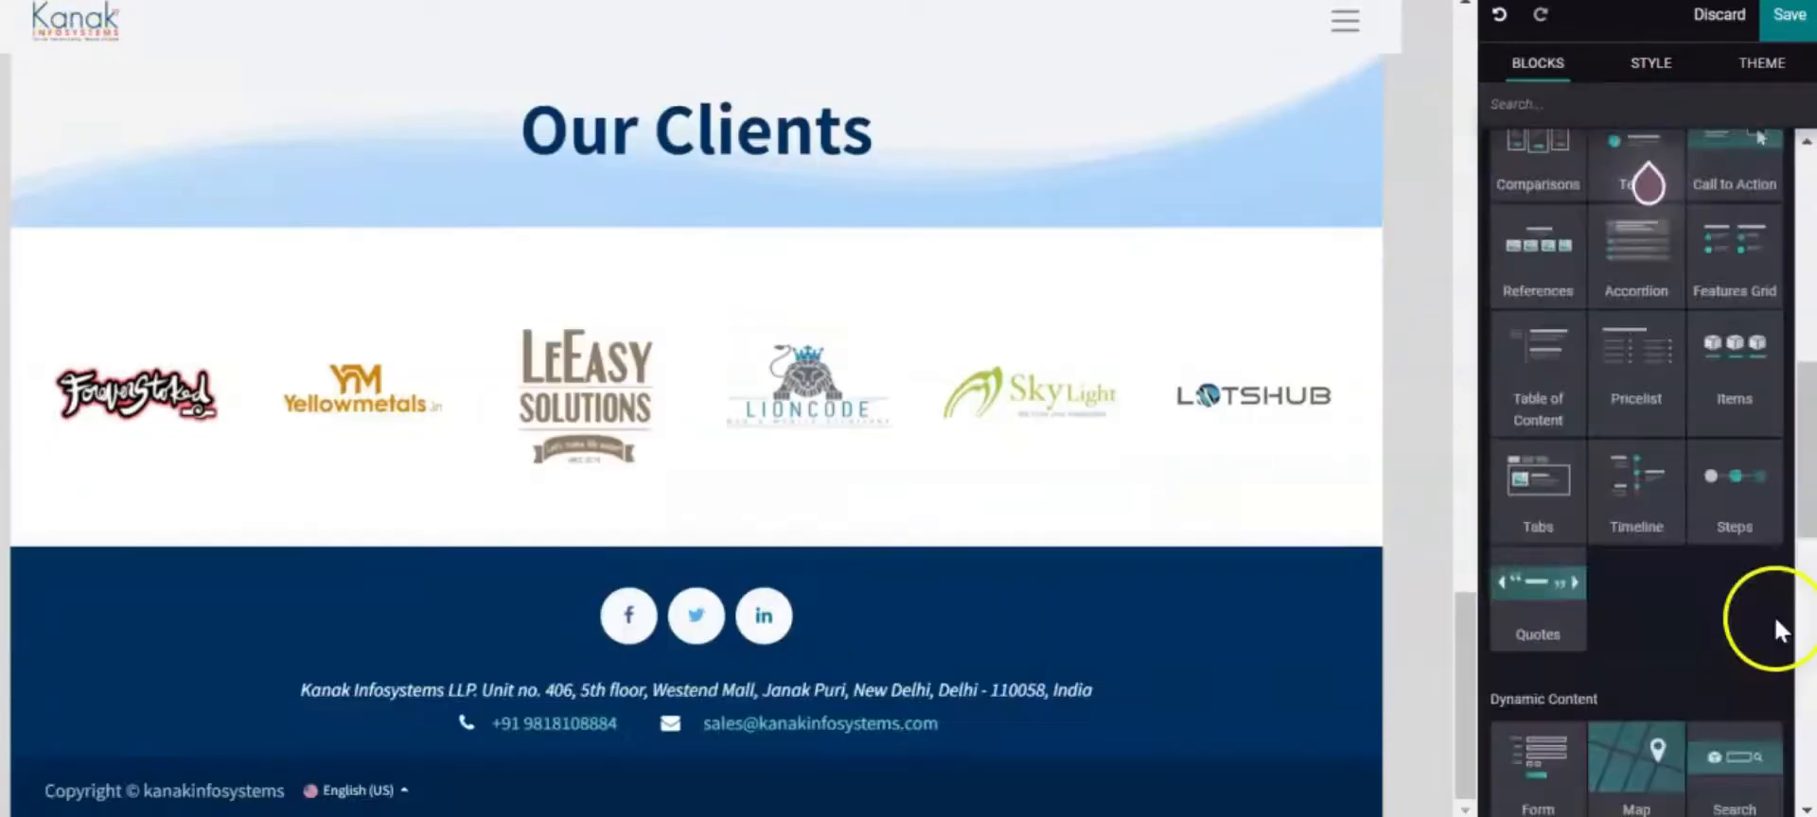
pyautogui.scroll(6, 1777, 615)
pyautogui.moveTo(1636, 341); pyautogui.dragTo(808, 565)
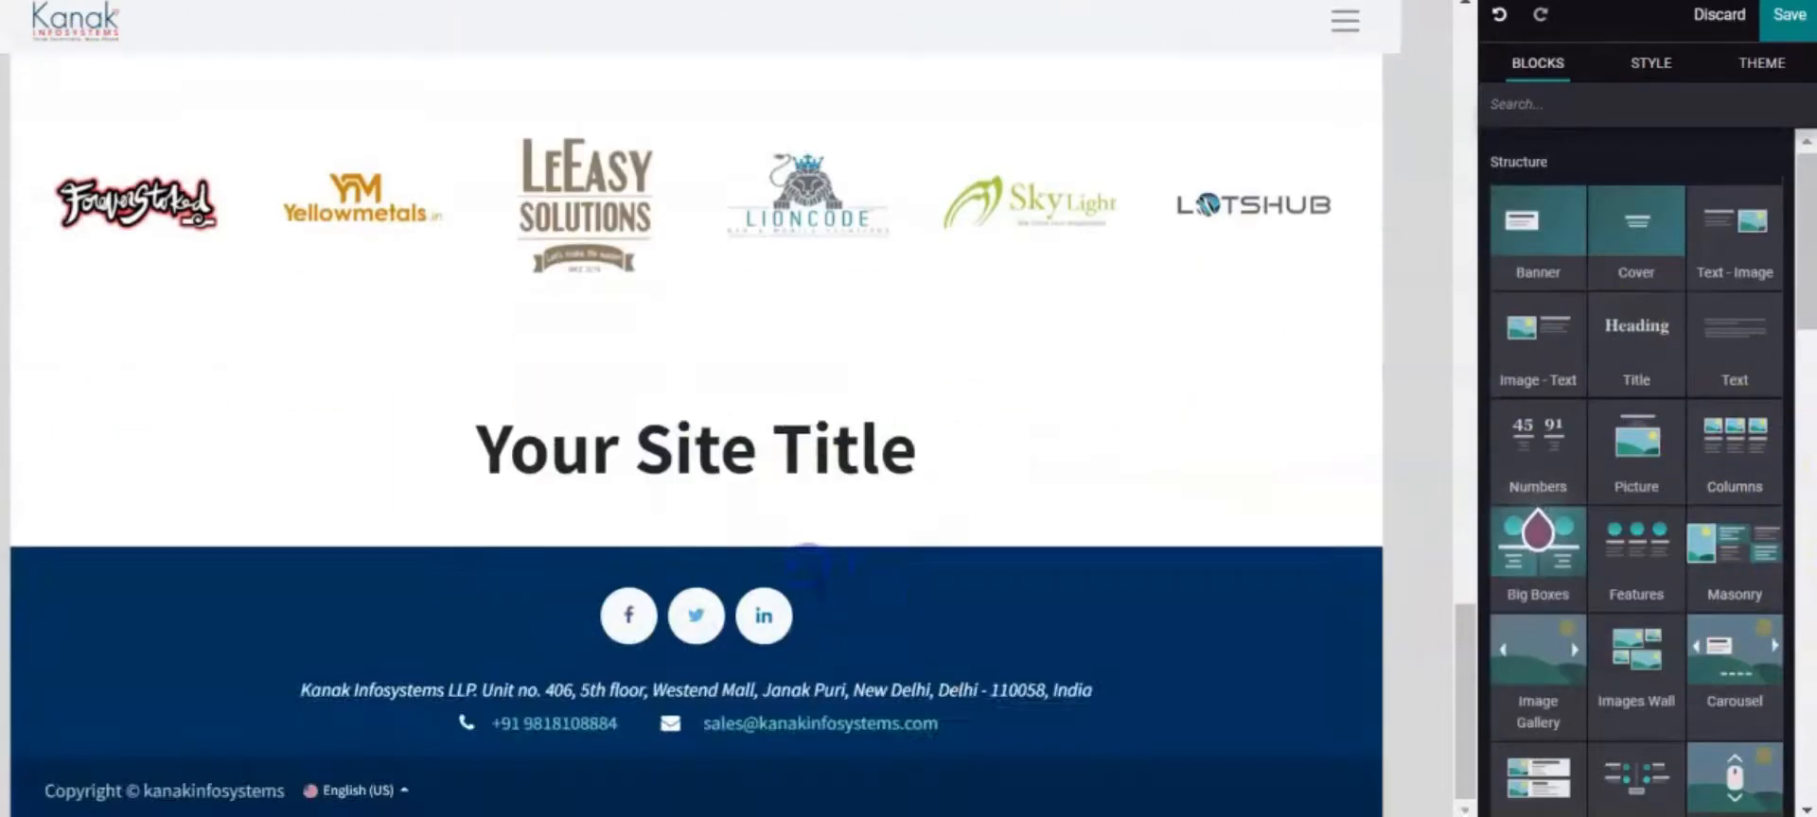
pyautogui.moveTo(993, 461); pyautogui.dragTo(465, 478)
pyautogui.click(544, 584)
pyautogui.press('capslock')
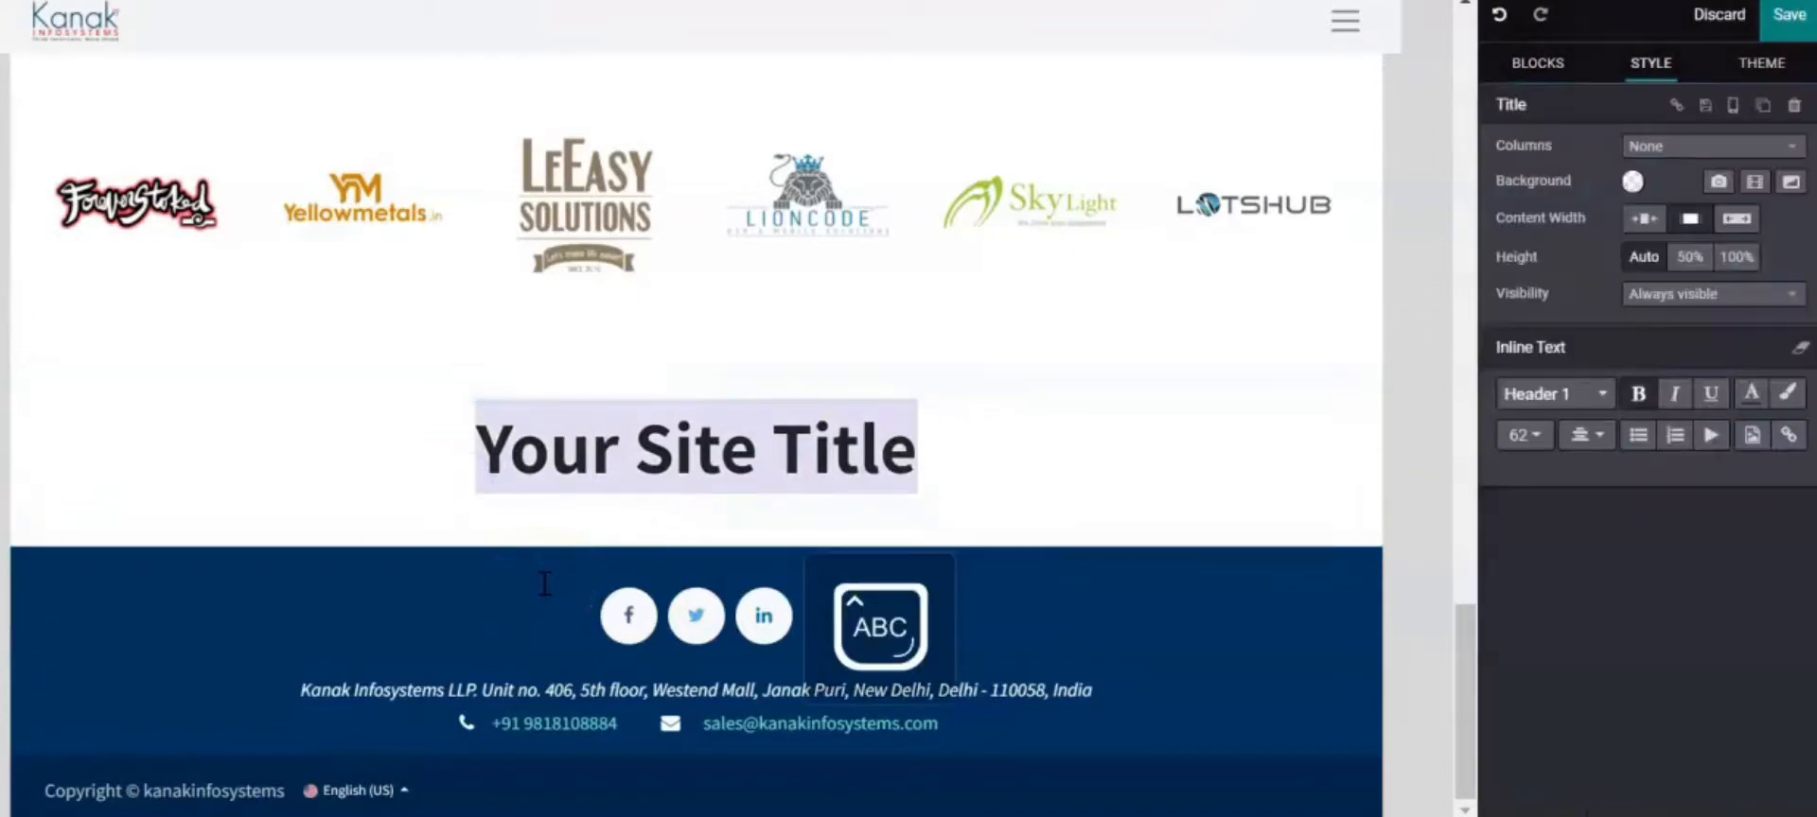
pyautogui.write('M')
pyautogui.press('capslock')
pyautogui.write('eet Our T')
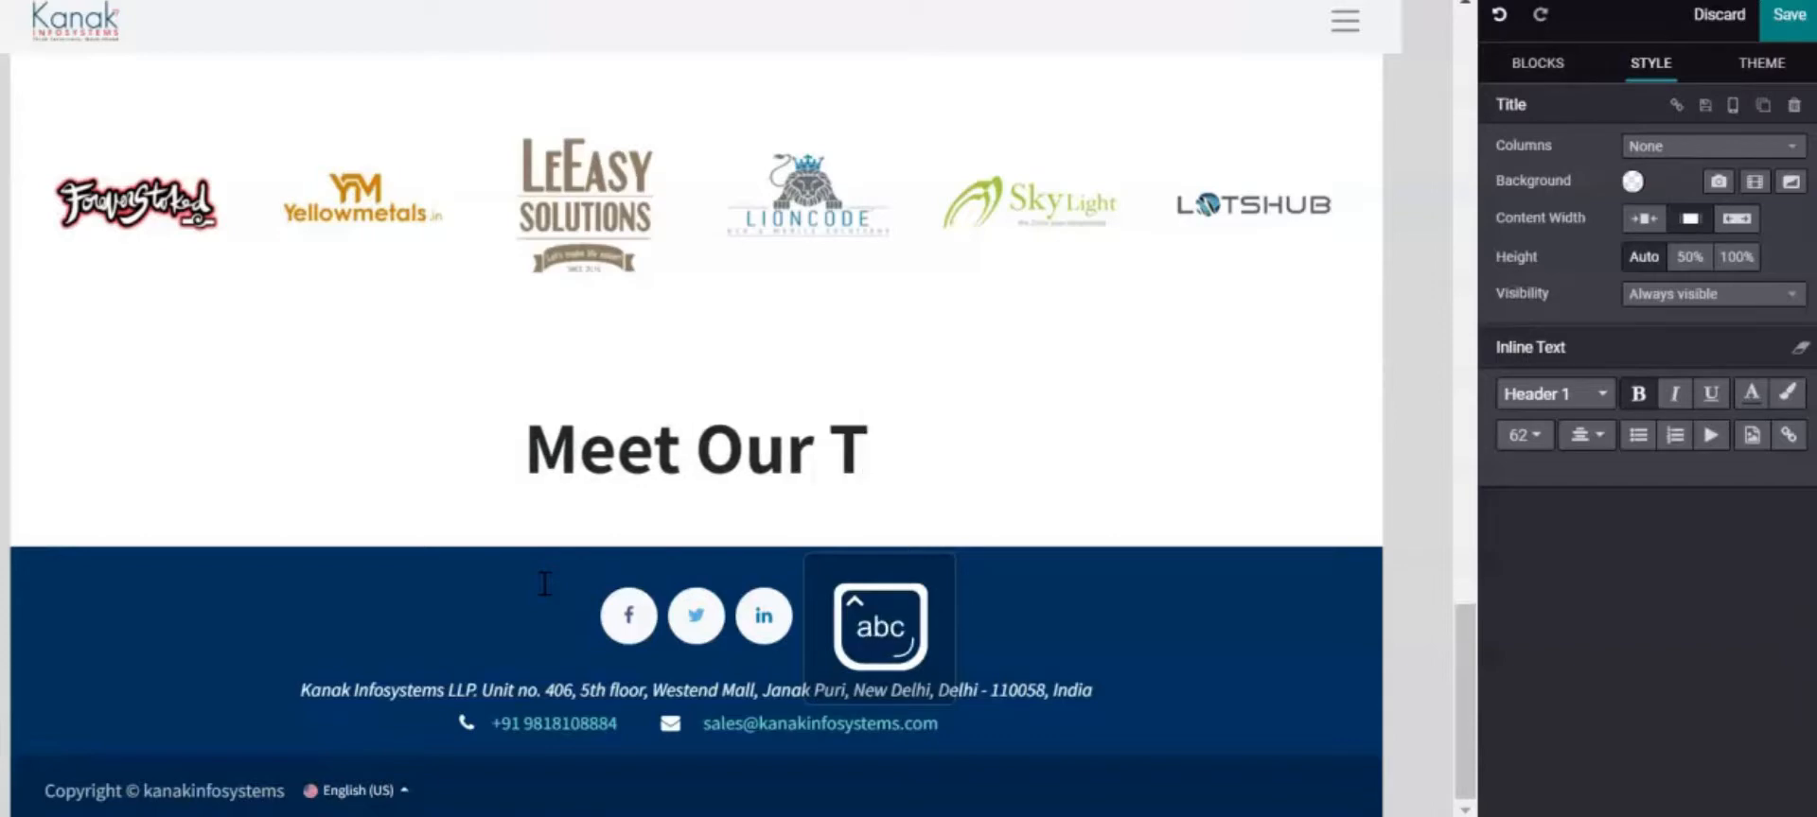
pyautogui.write('eam')
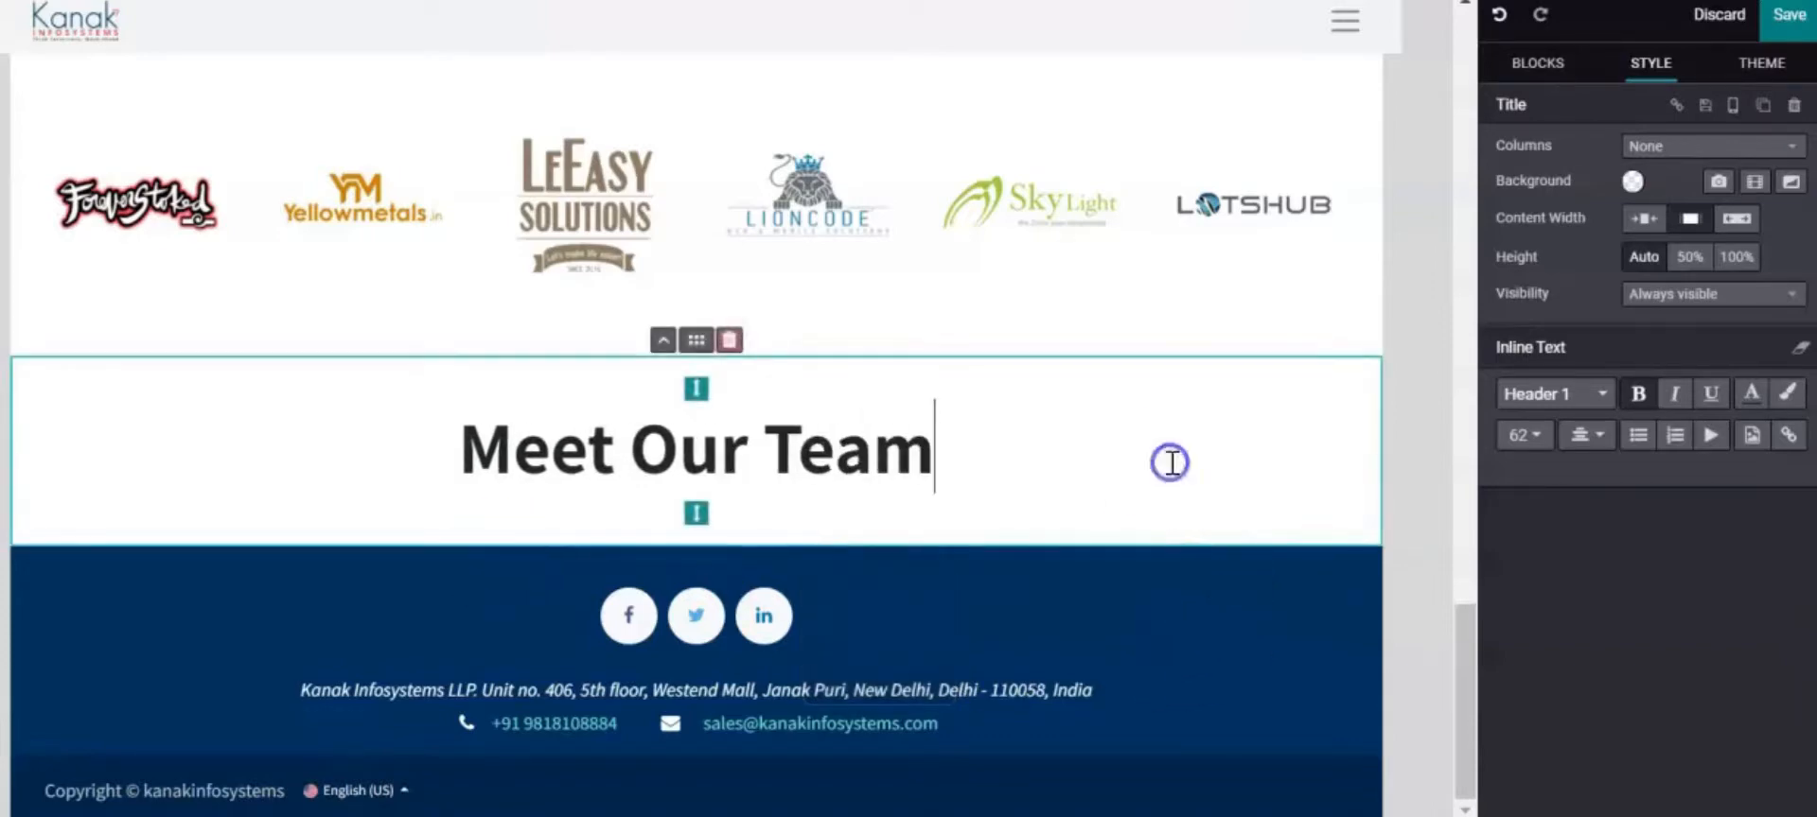
# Give the title section the blue Wavy 09 background shape, flipped vertically
pyautogui.click(1791, 183)
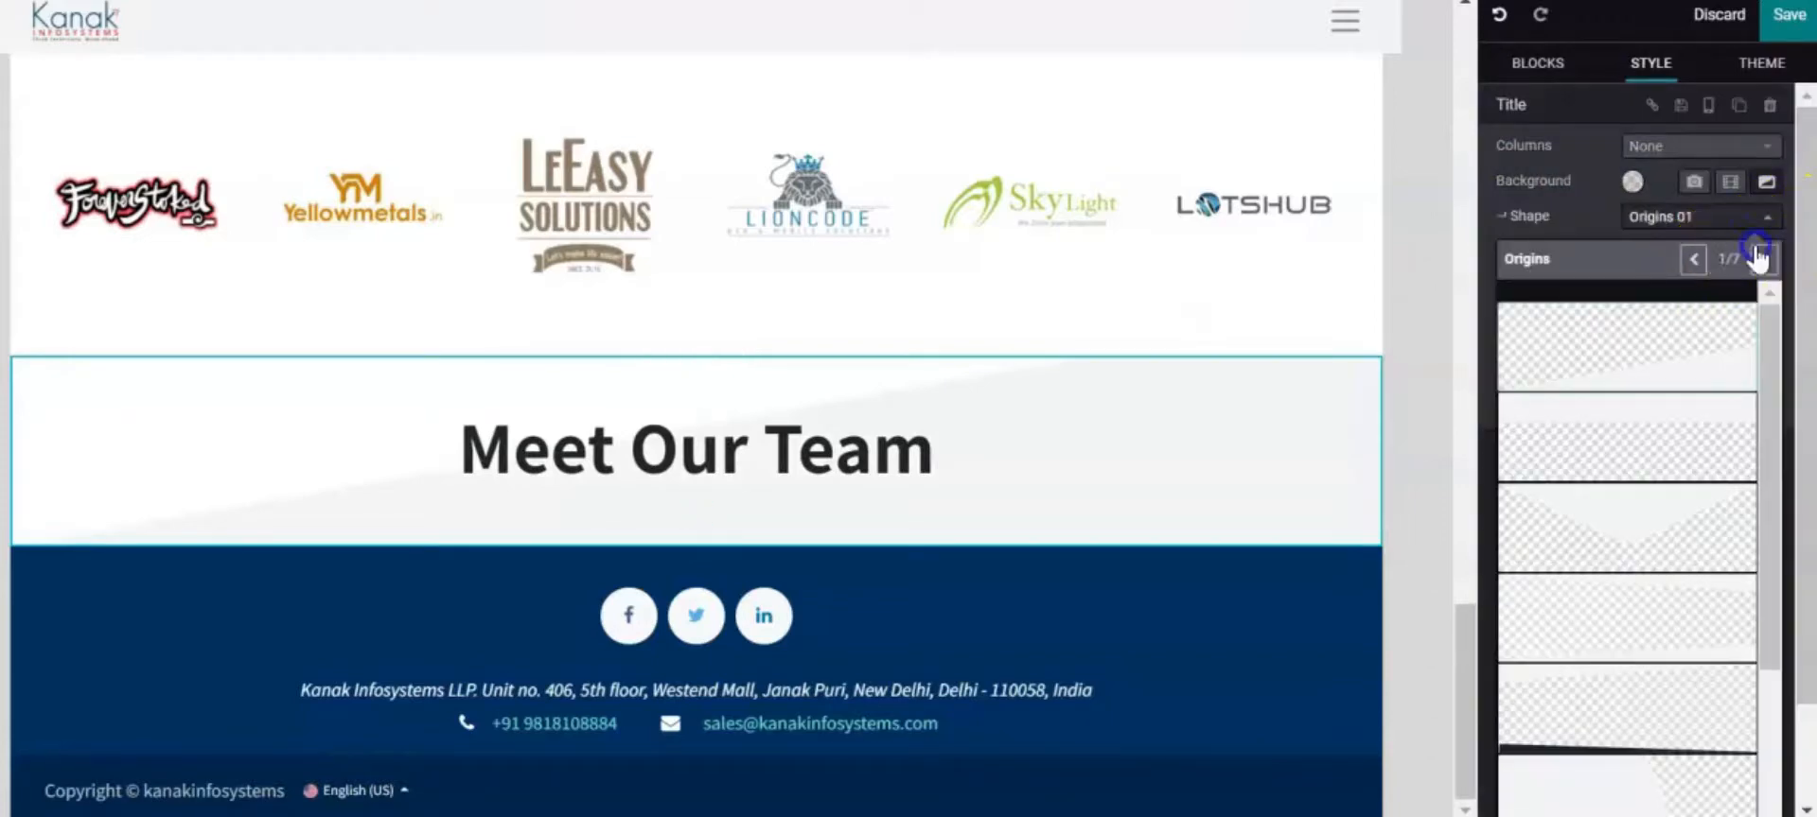
pyautogui.click(1760, 257)
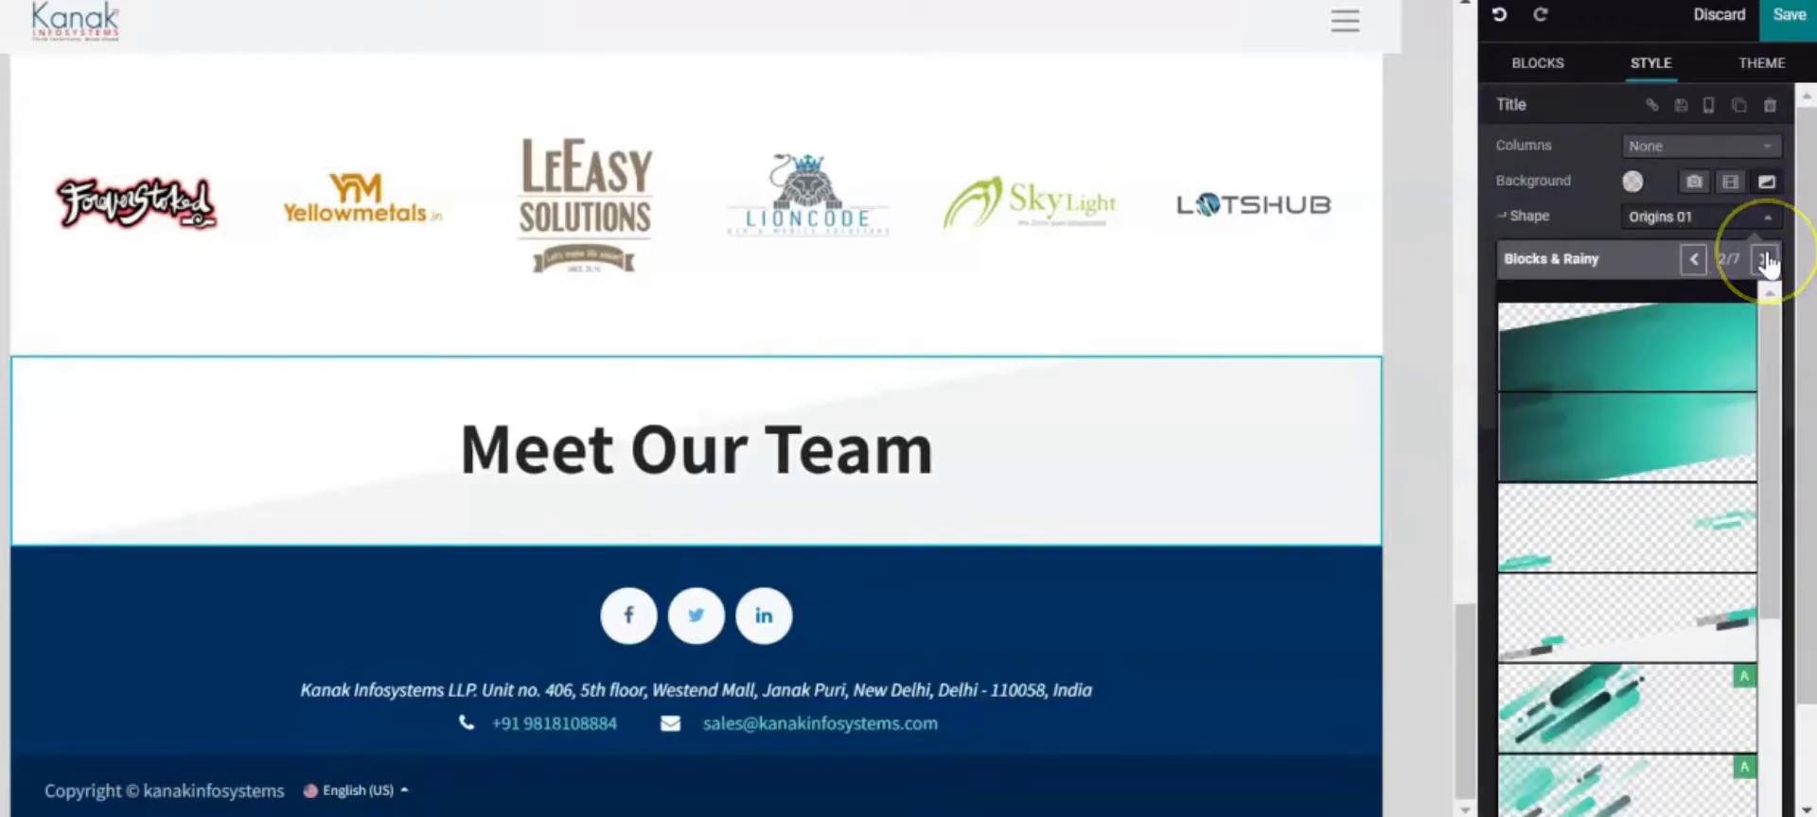
pyautogui.click(1764, 258)
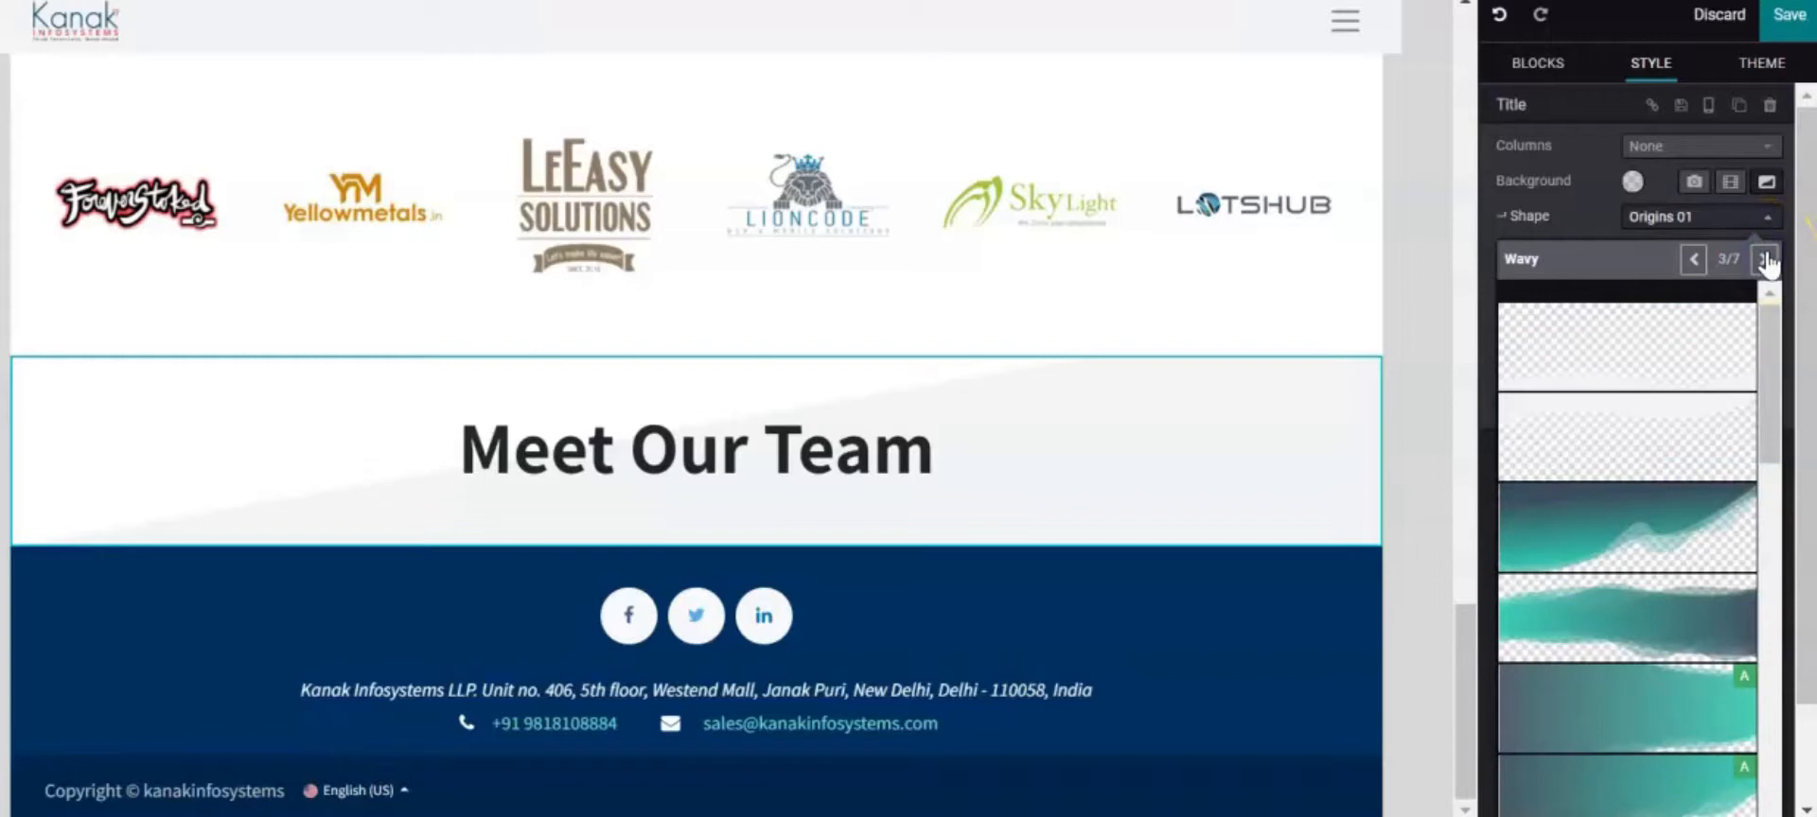
pyautogui.click(1622, 591)
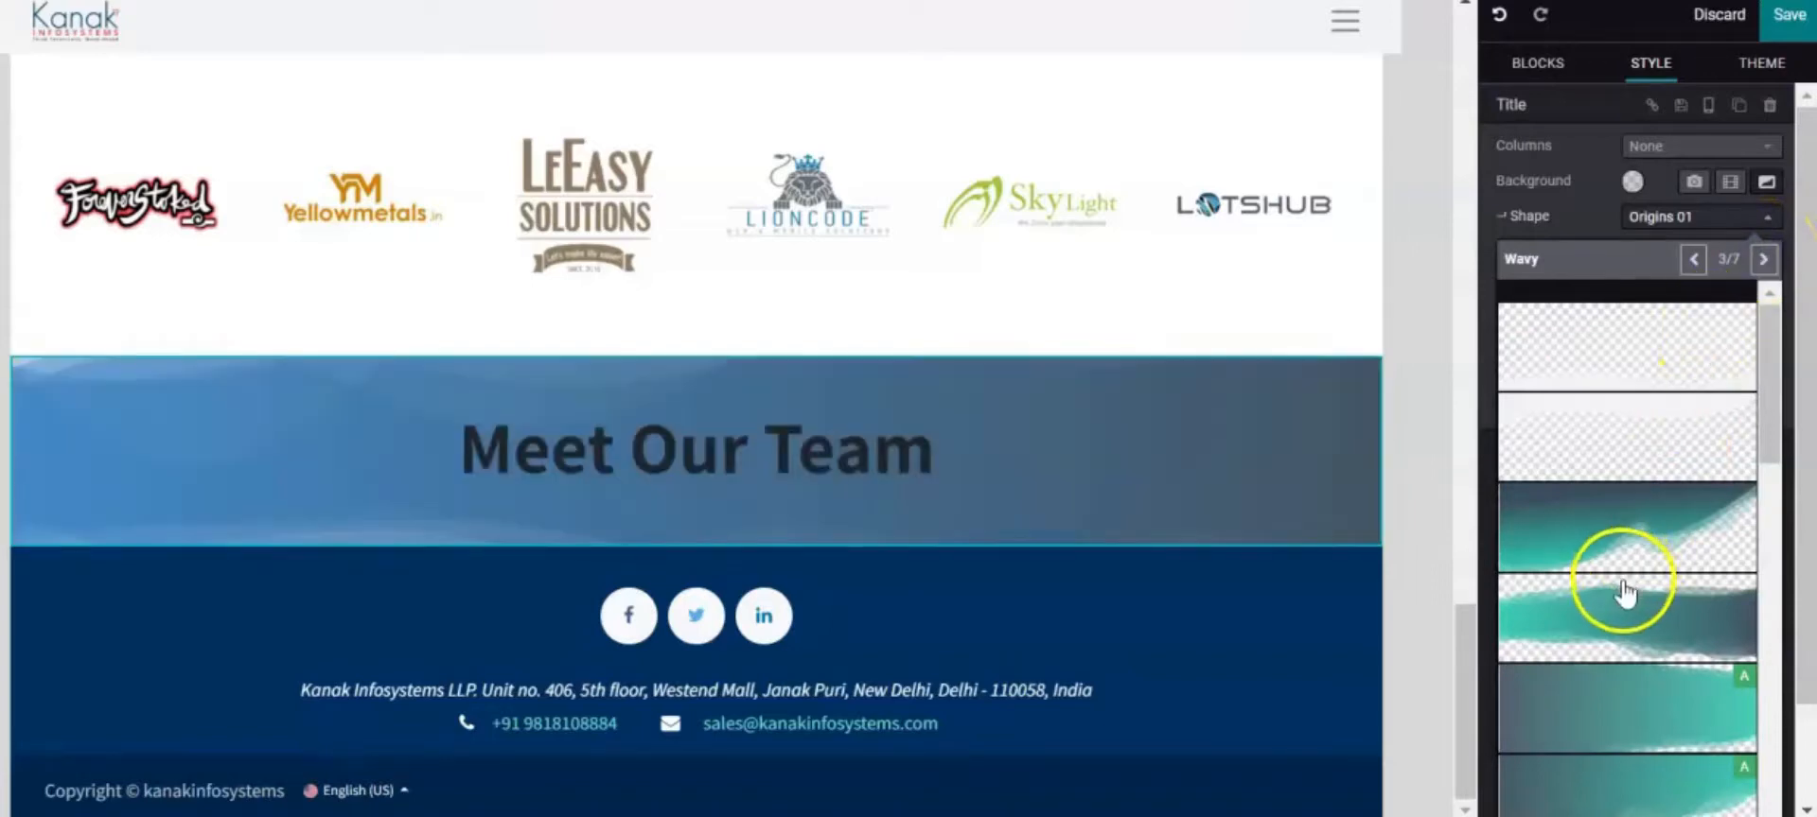
pyautogui.scroll(-3, 1621, 599)
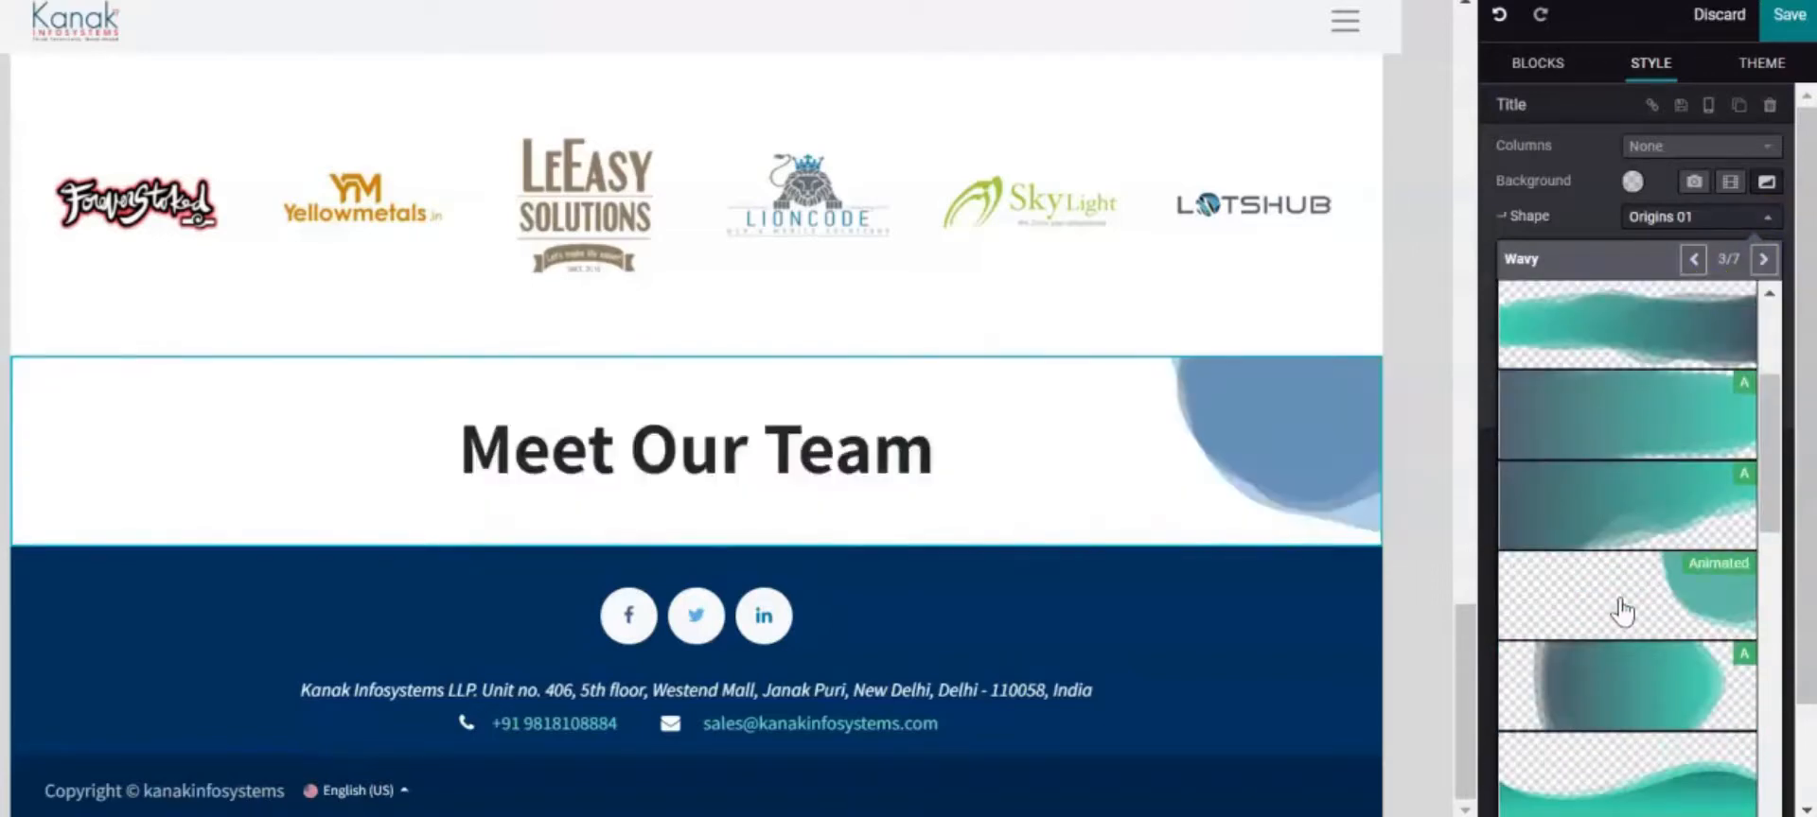
pyautogui.click(1630, 754)
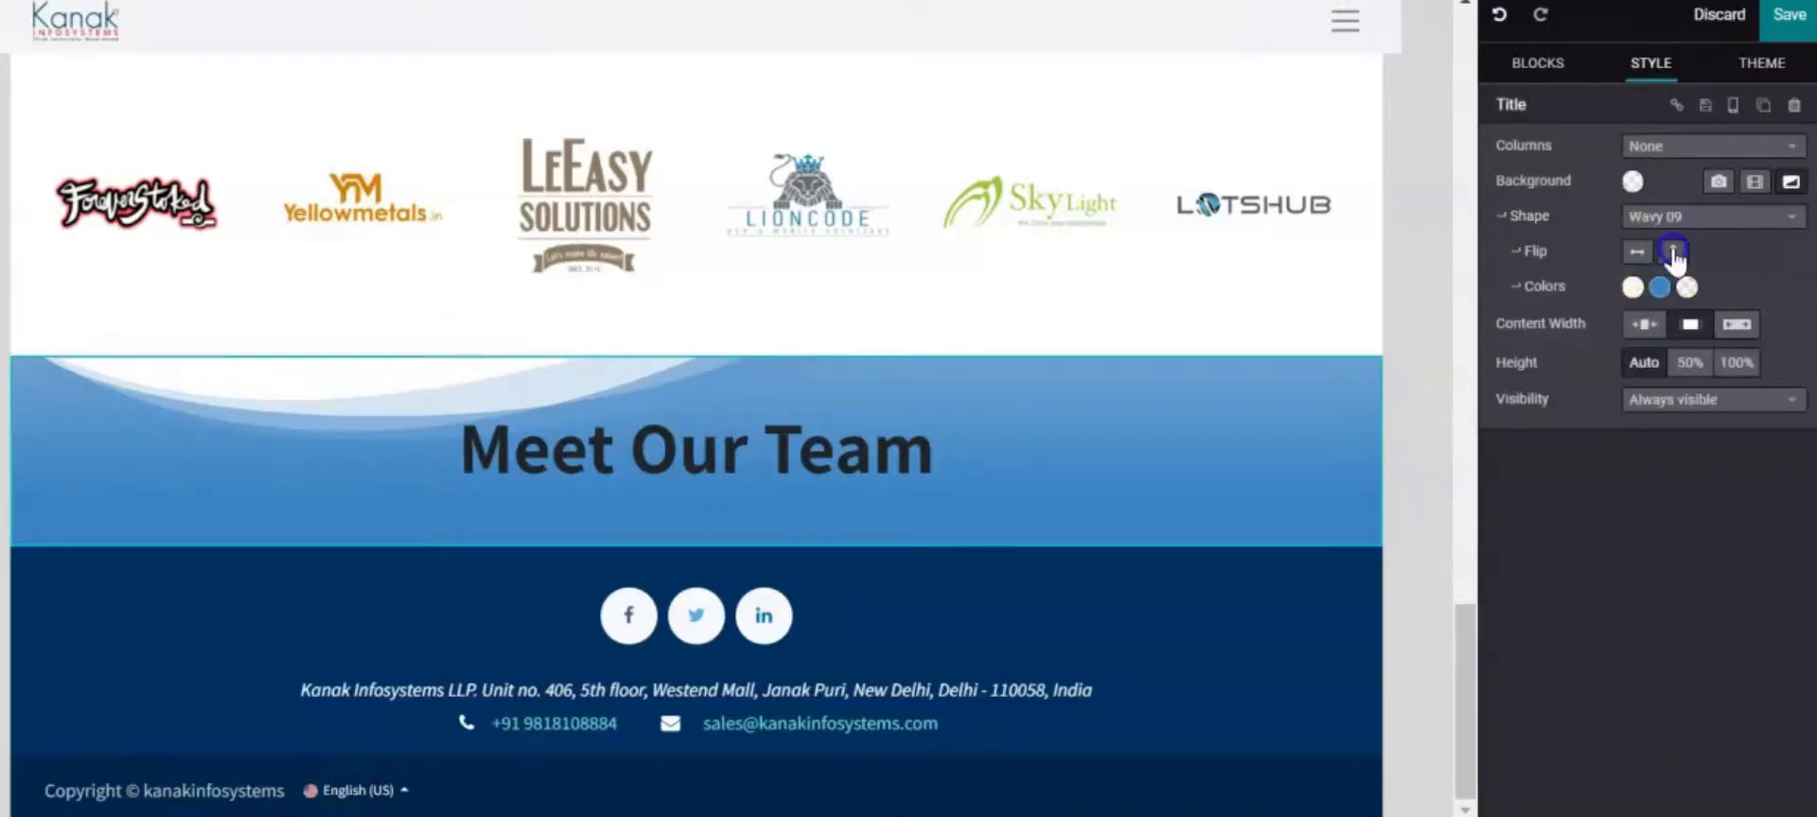
pyautogui.click(1673, 253)
# Flip the wave horizontally and make the Meet Our Team heading white
pyautogui.click(1638, 257)
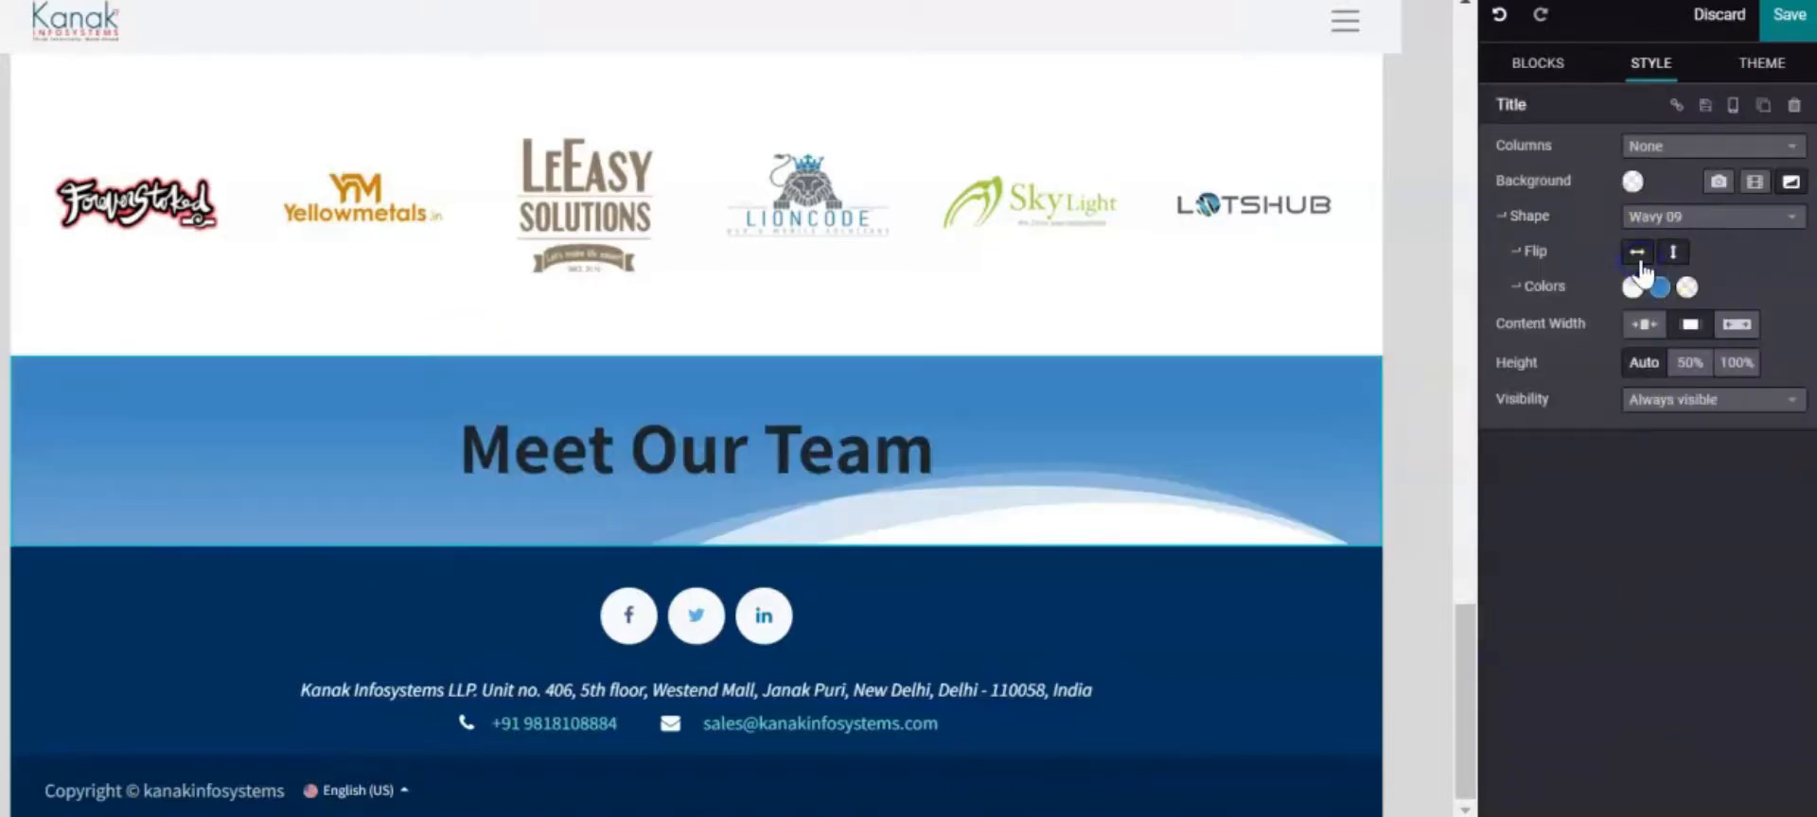
pyautogui.click(985, 489)
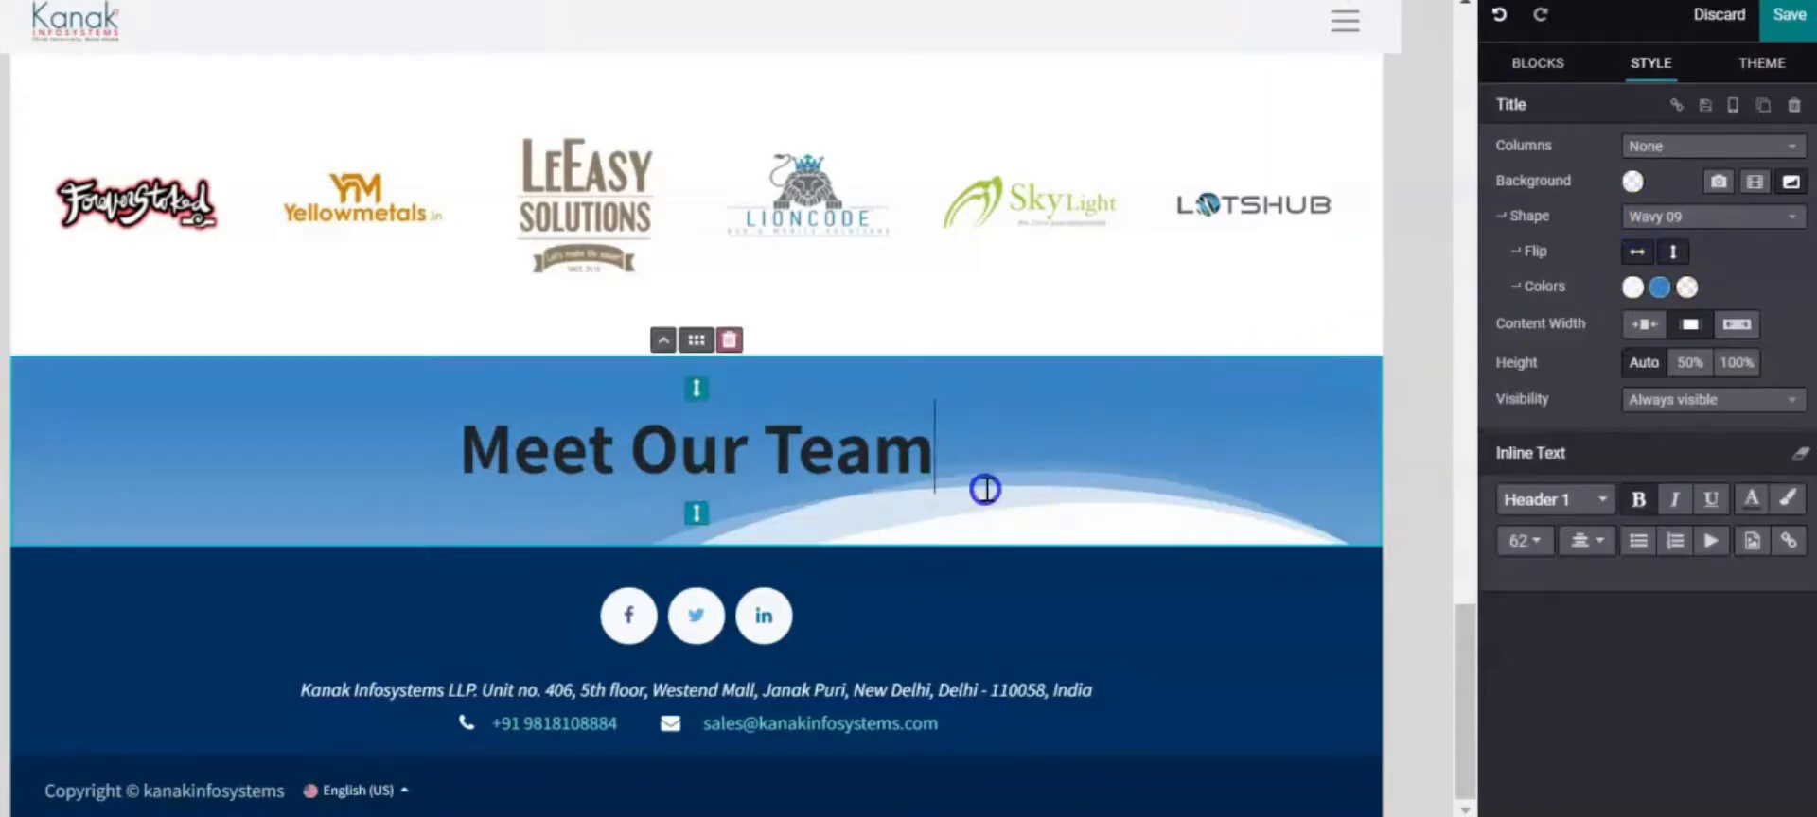
pyautogui.moveTo(975, 469); pyautogui.dragTo(457, 440)
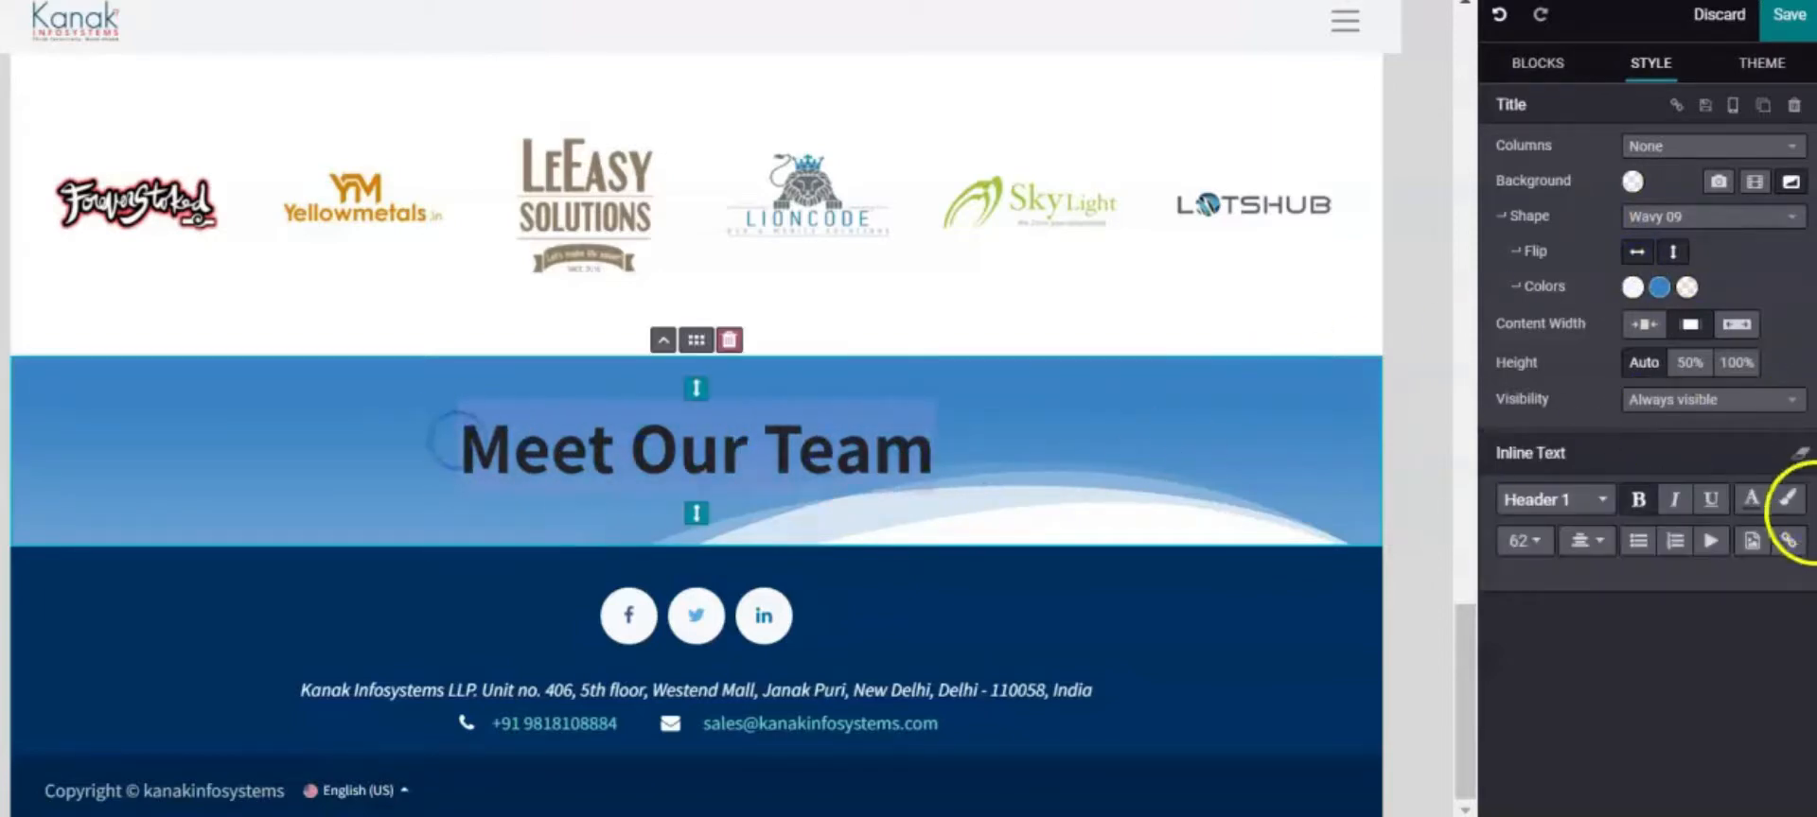
pyautogui.click(1752, 516)
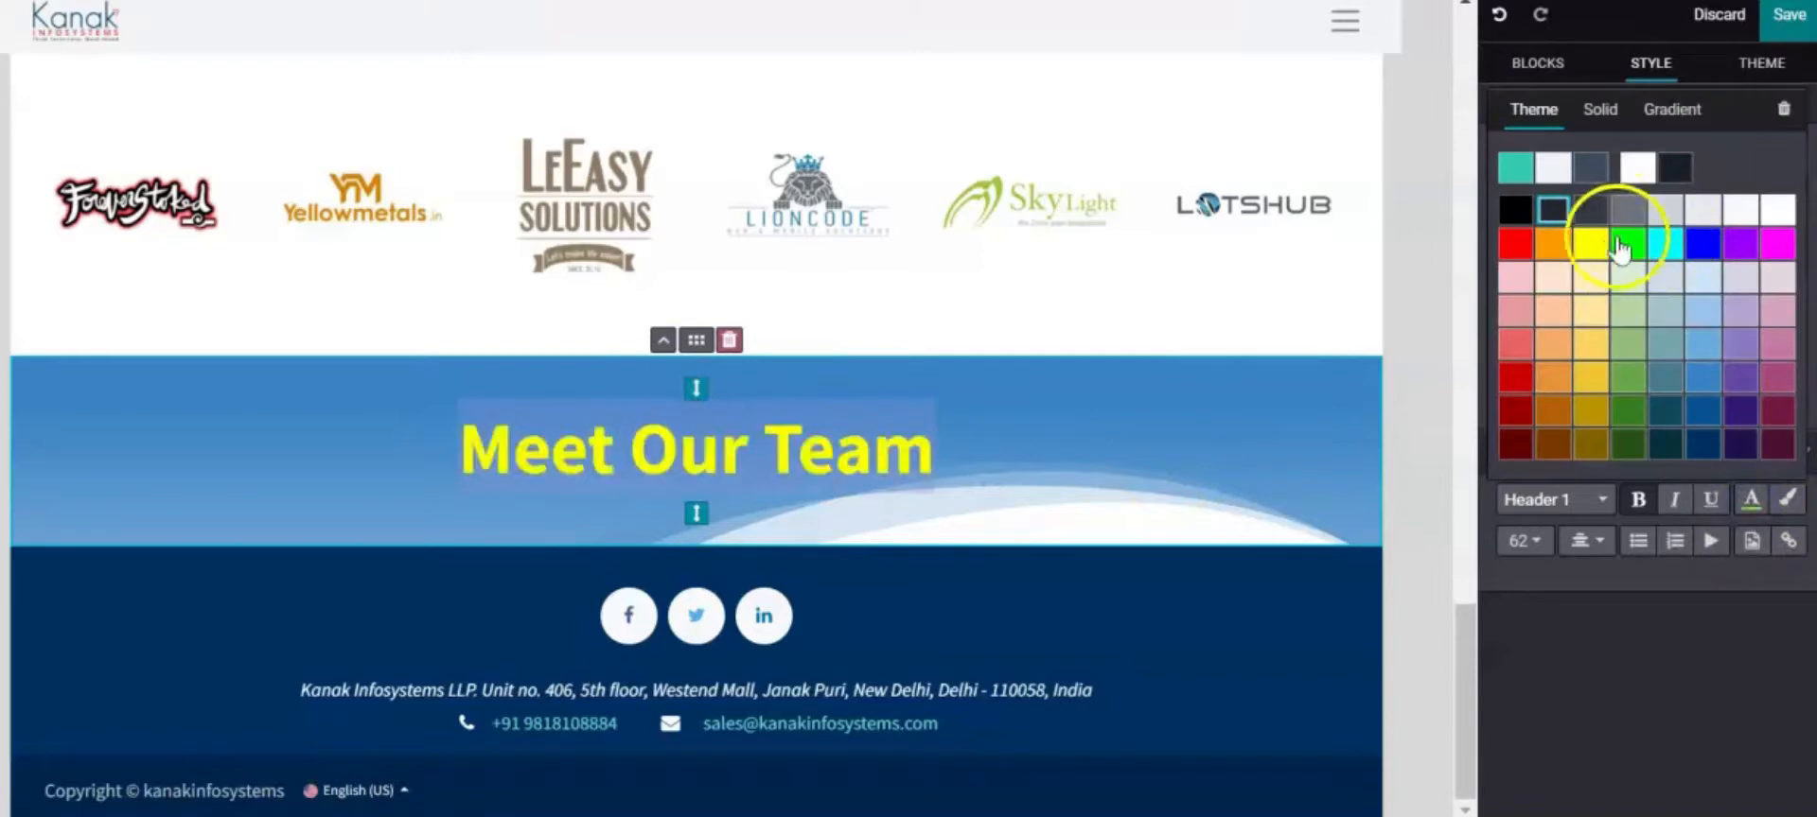
pyautogui.click(1643, 178)
# Change the wave shape's colour to navy
pyautogui.click(1659, 286)
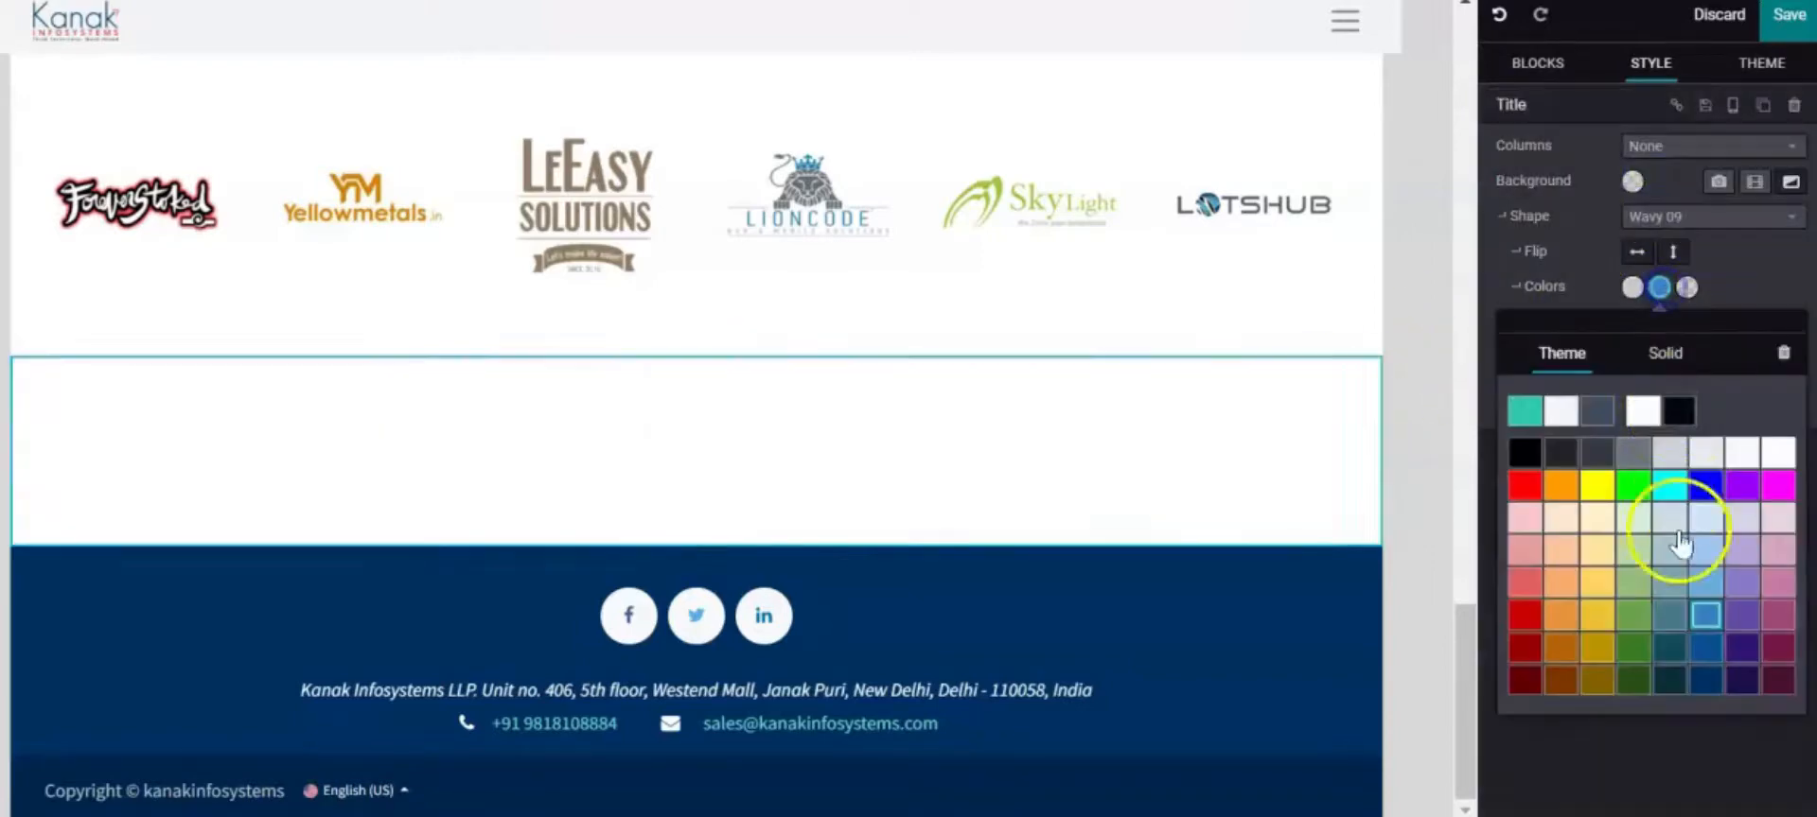
pyautogui.click(1716, 679)
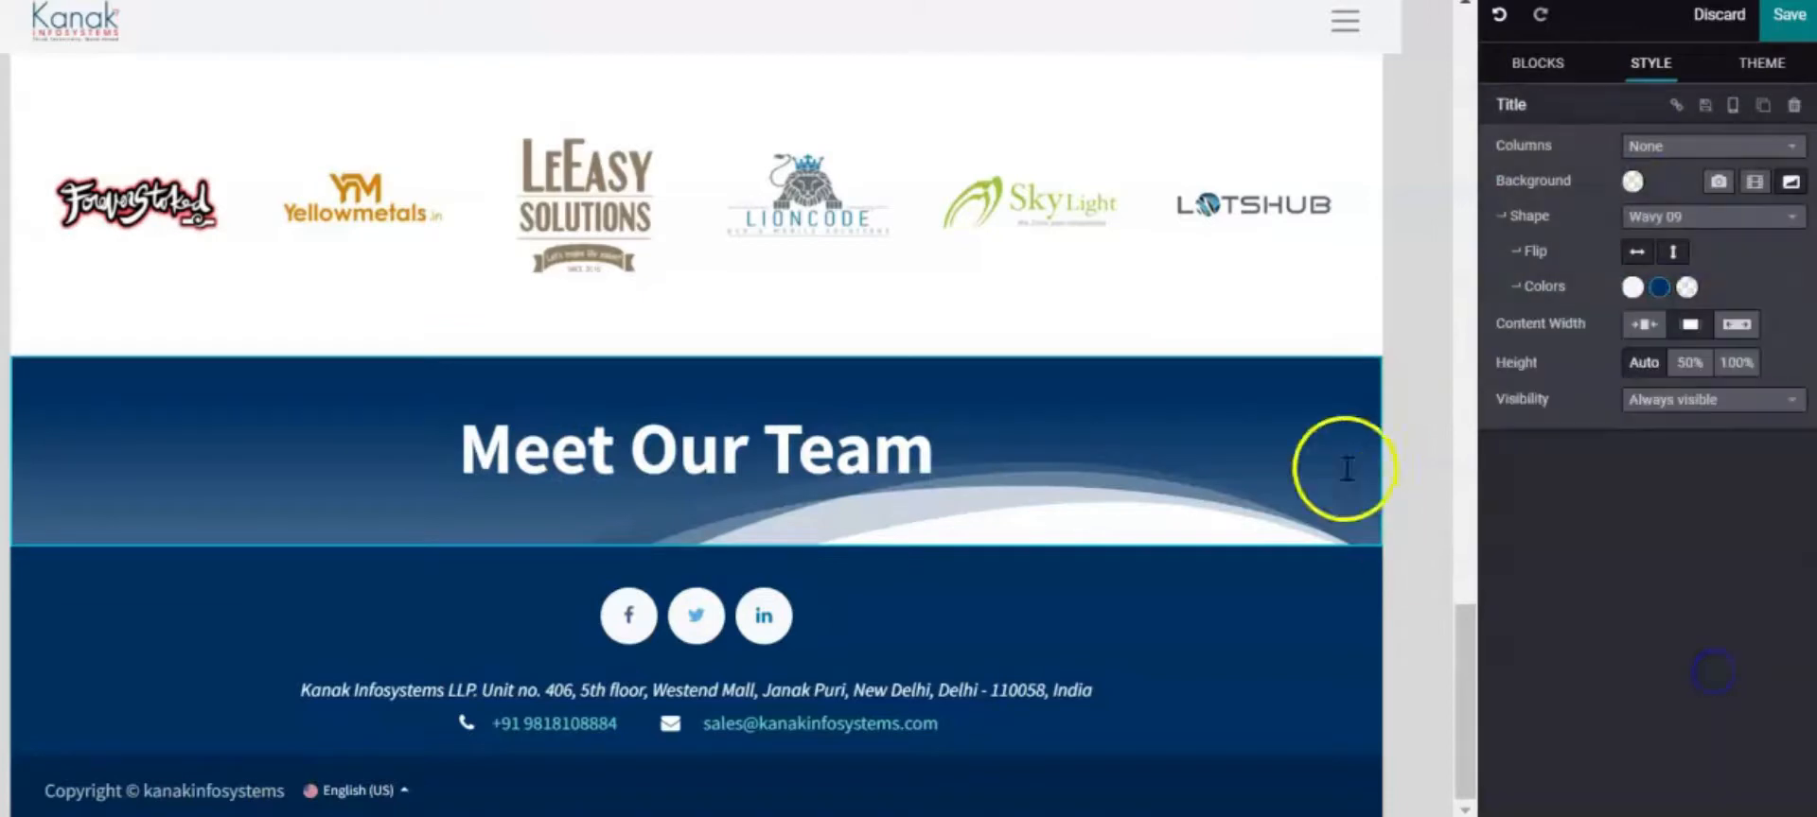
pyautogui.click(1135, 427)
pyautogui.click(1253, 669)
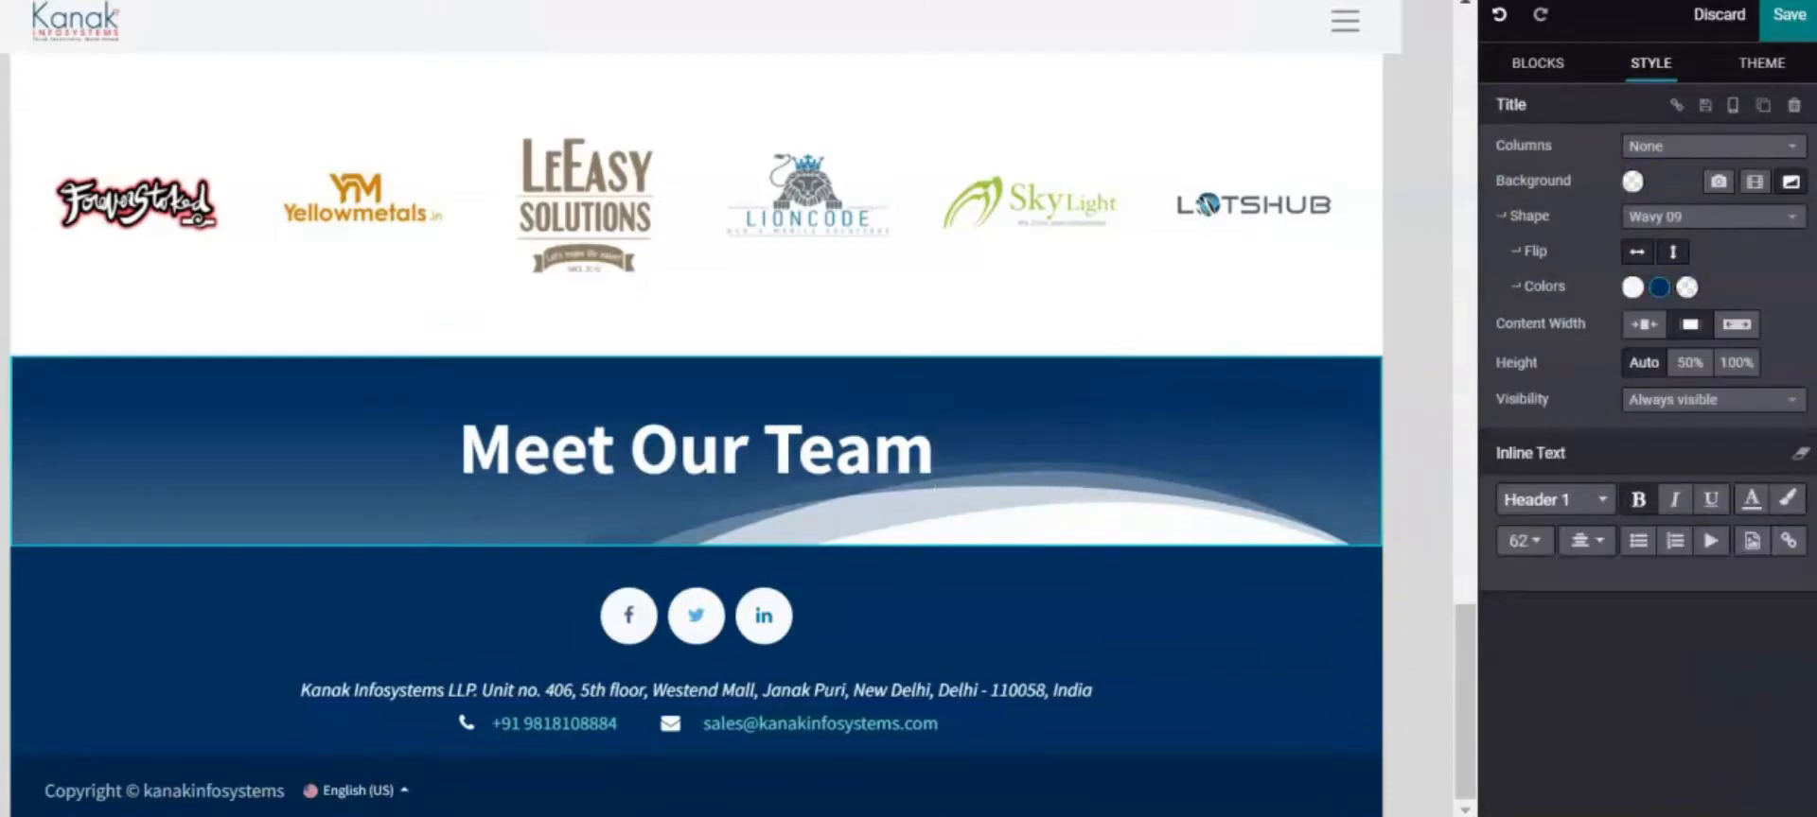
pyautogui.click(561, 217)
# Add a four-member Team block below the Meet Our Team section
pyautogui.click(1514, 64)
pyautogui.scroll(-2, 1795, 506)
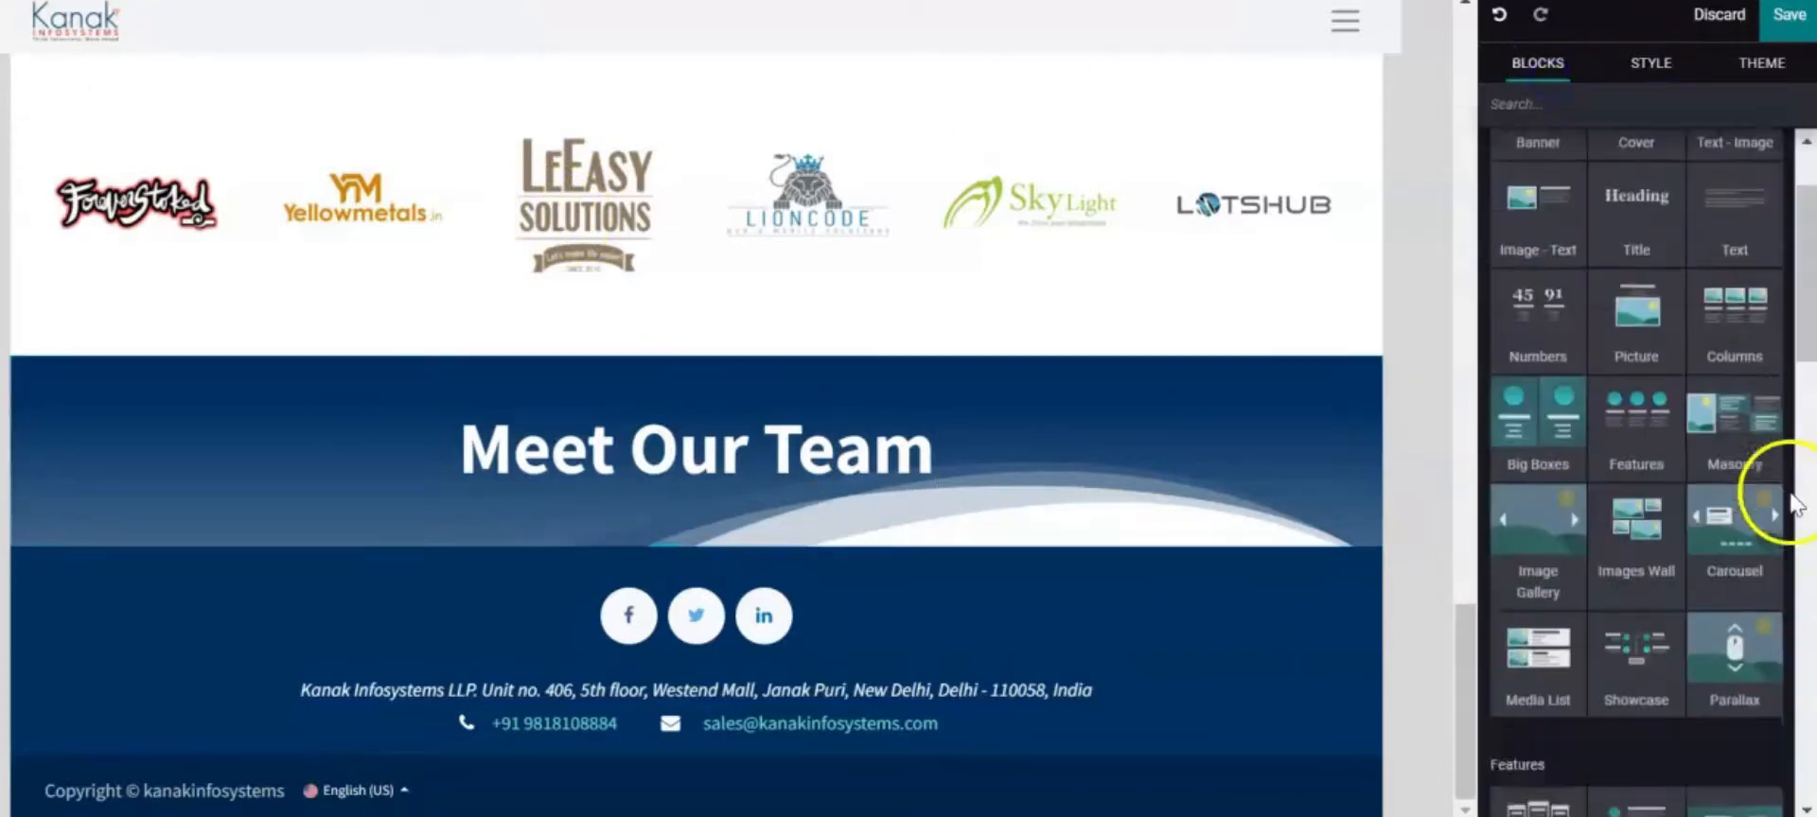
pyautogui.scroll(-3, 1795, 506)
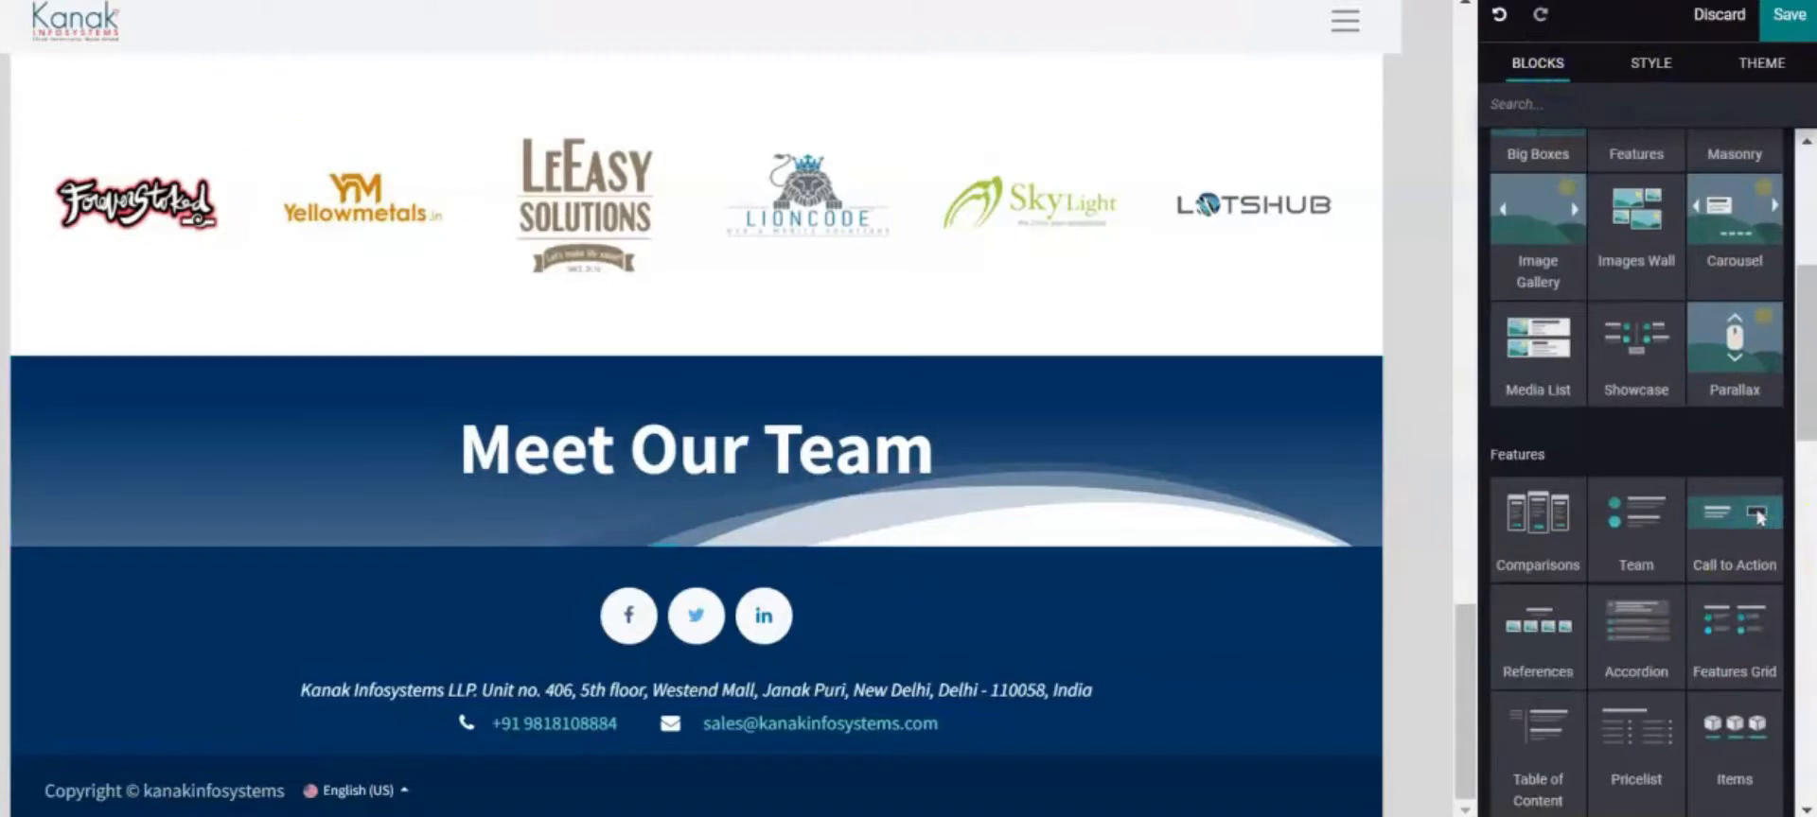
pyautogui.scroll(-3, 1799, 445)
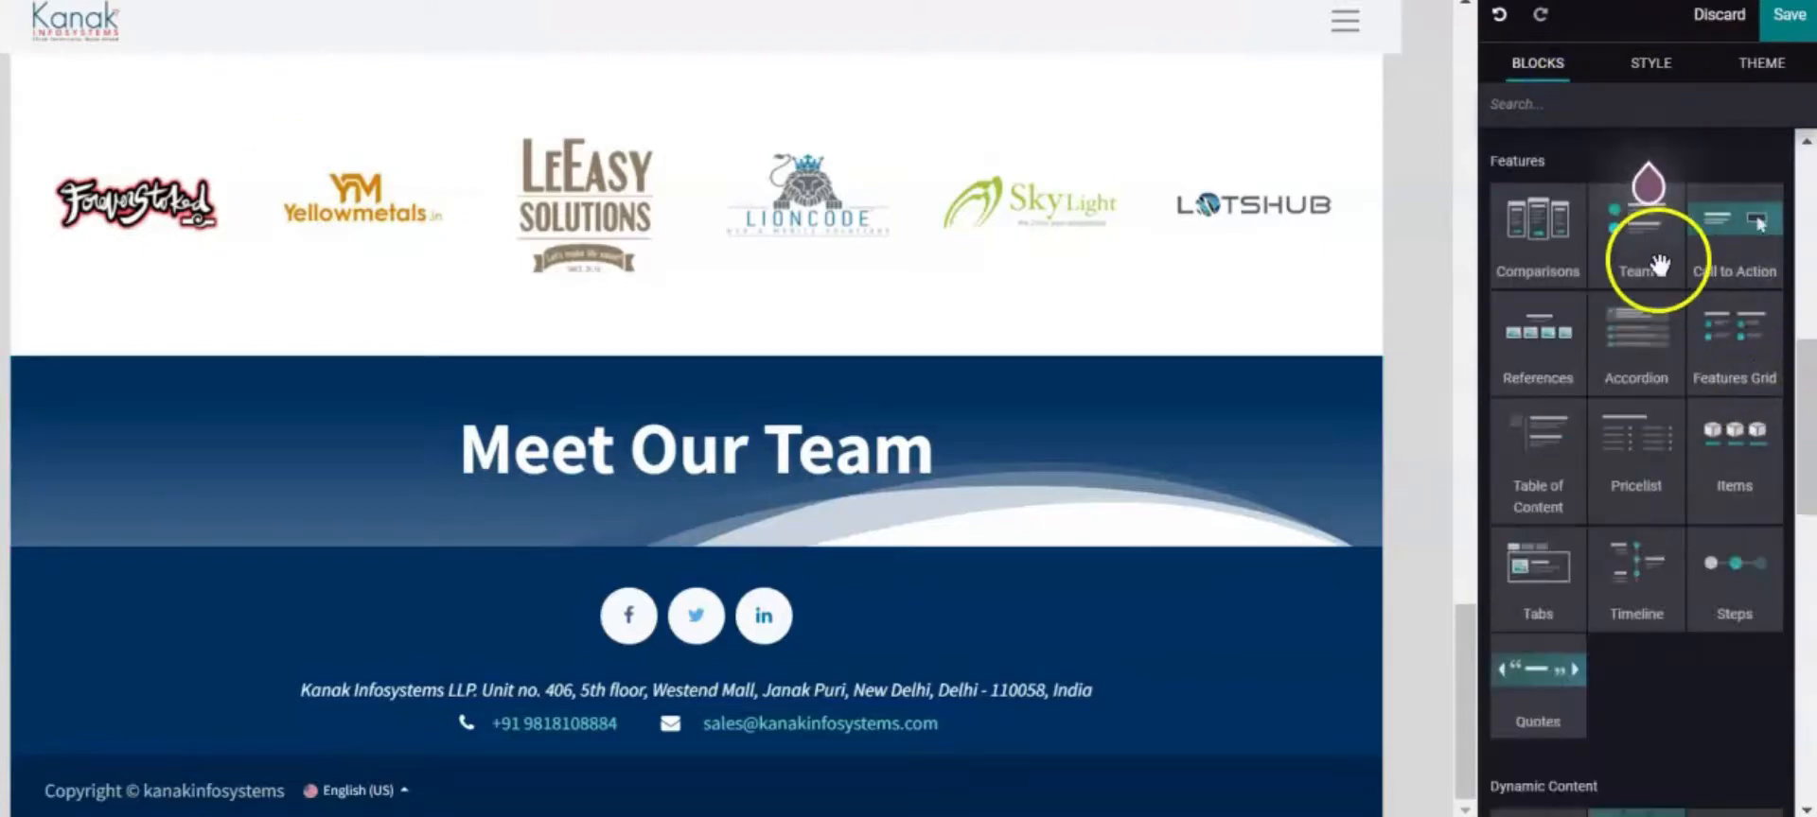
pyautogui.moveTo(1671, 276); pyautogui.dragTo(970, 598)
# Select the footer's contact text for editing
pyautogui.scroll(-4, 1305, 372)
pyautogui.scroll(5, 1325, 373)
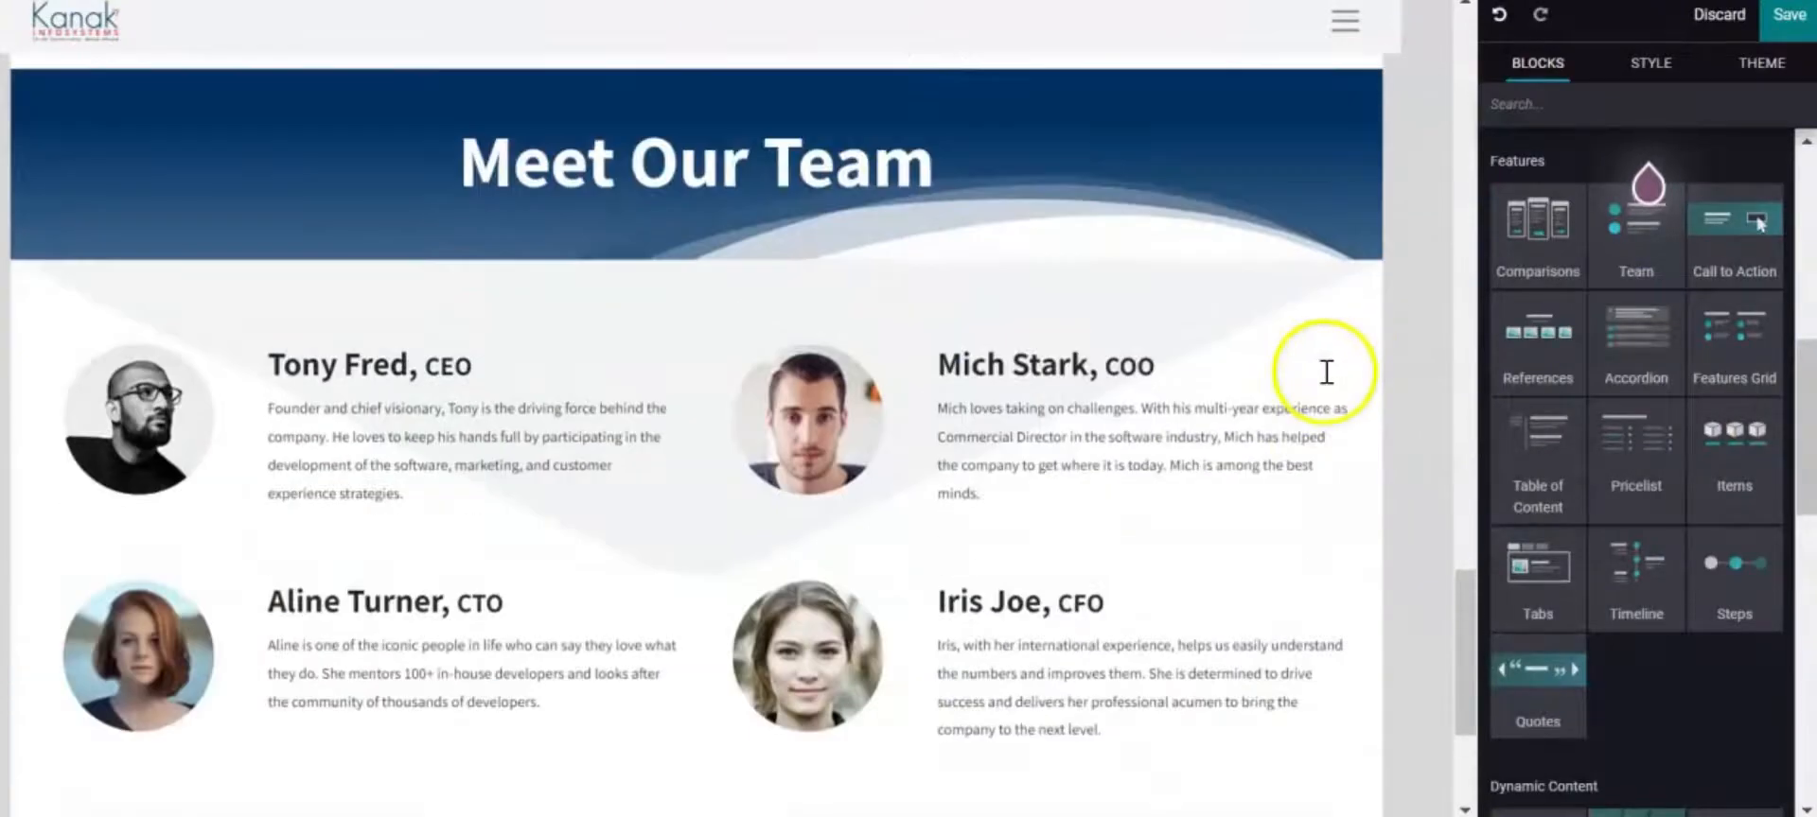
pyautogui.scroll(-5, 1160, 372)
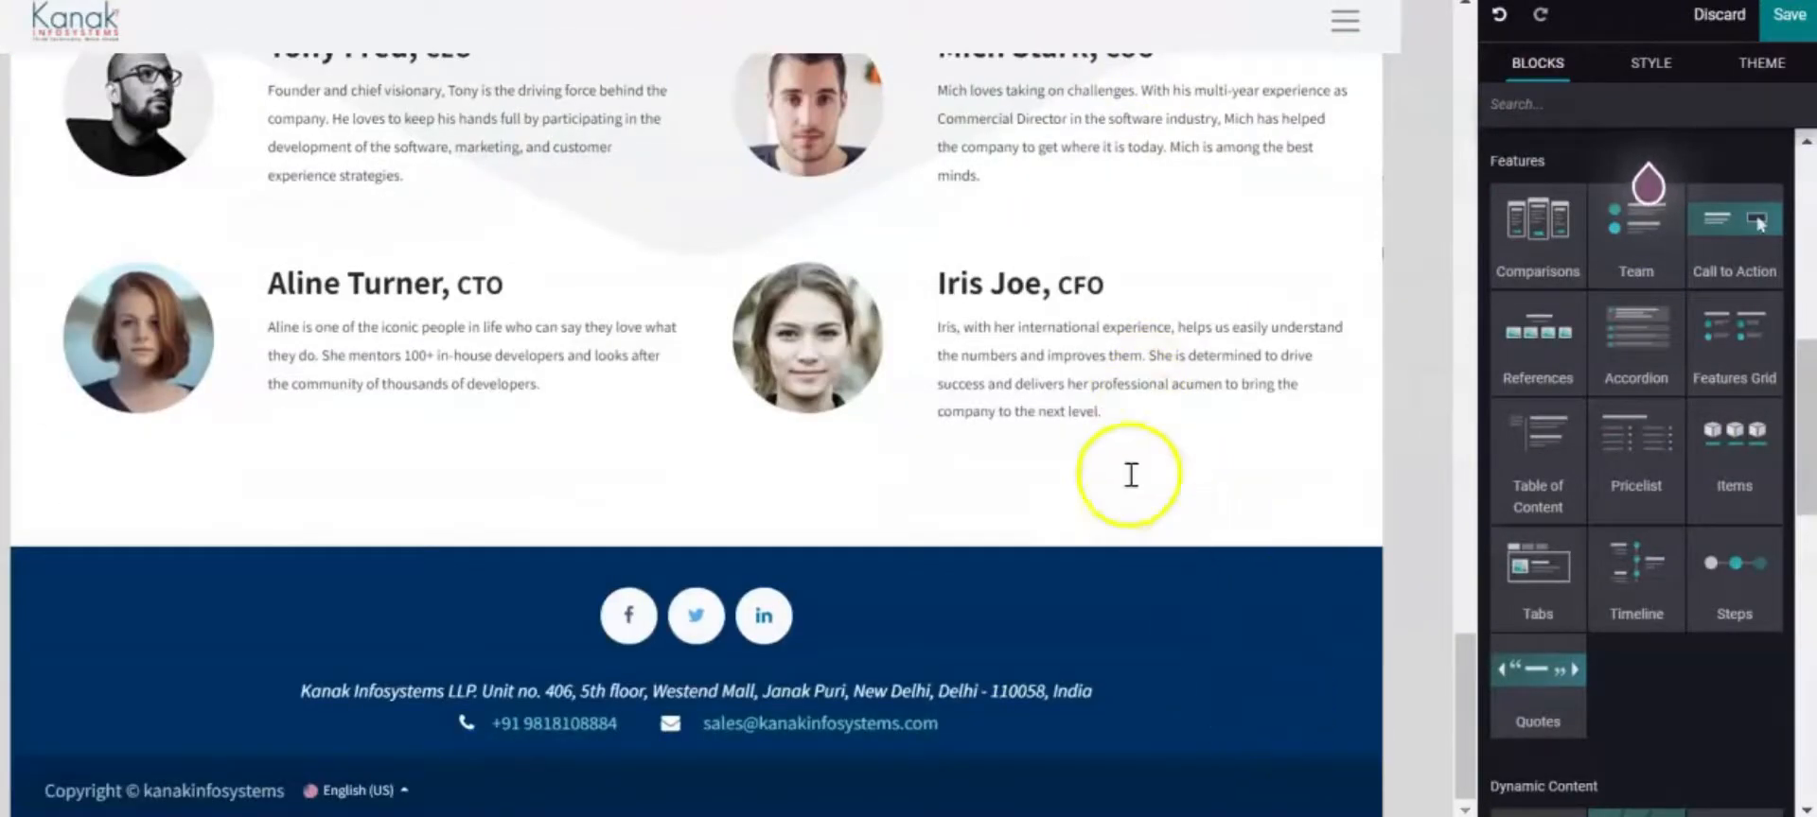
pyautogui.scroll(3, 1127, 465)
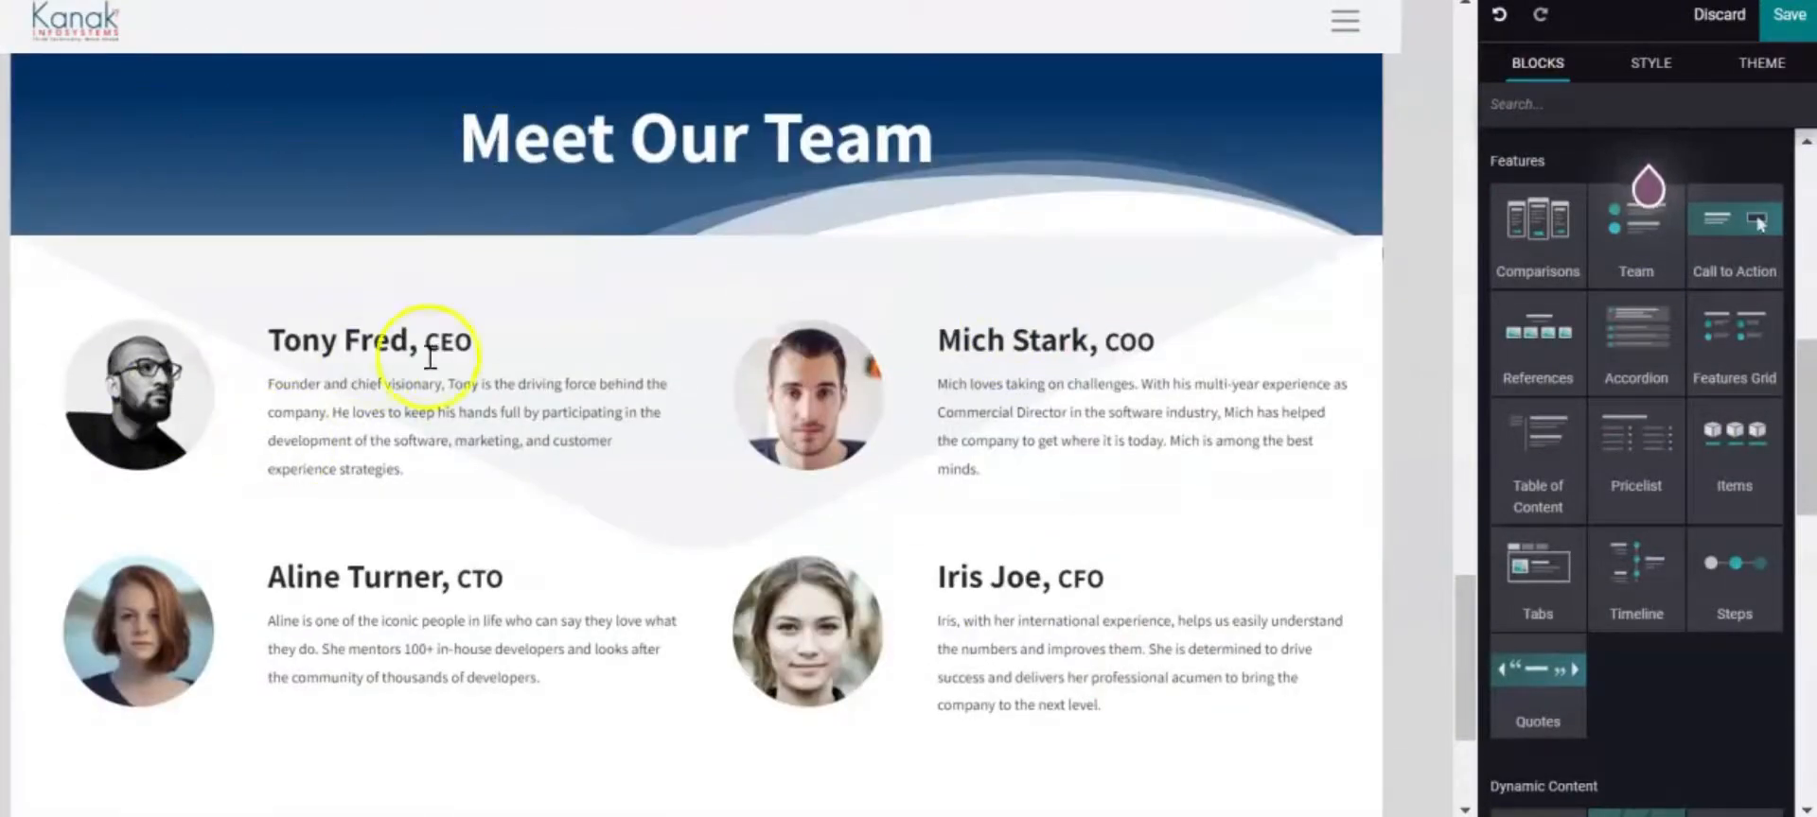
pyautogui.scroll(-3, 434, 369)
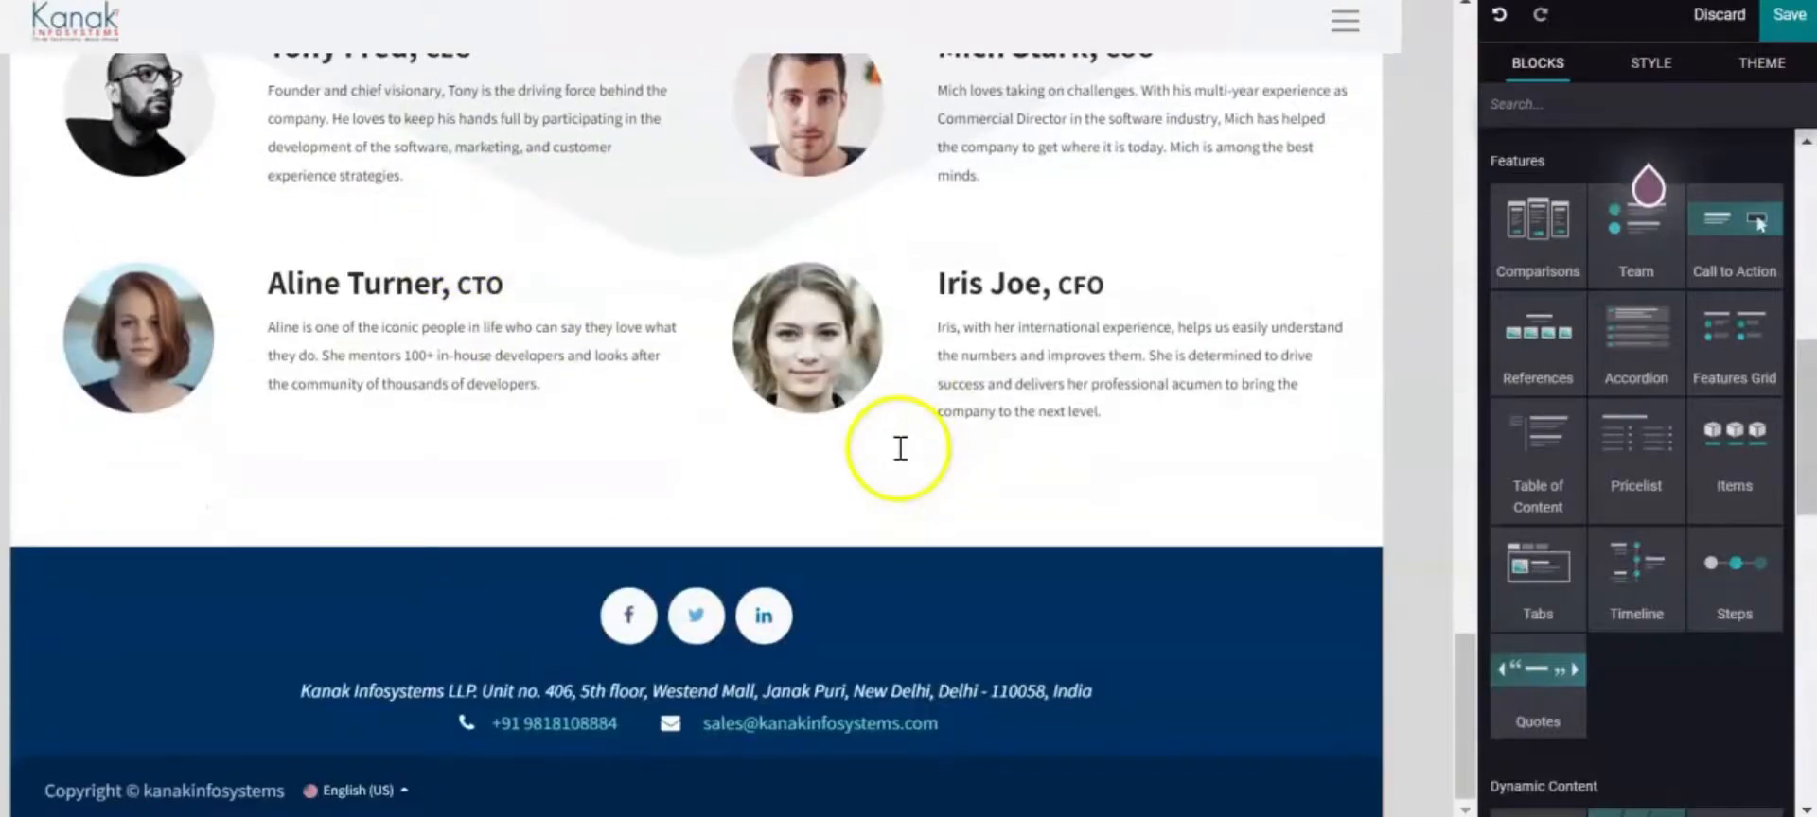
pyautogui.scroll(5, 649, 299)
pyautogui.scroll(-3, 655, 290)
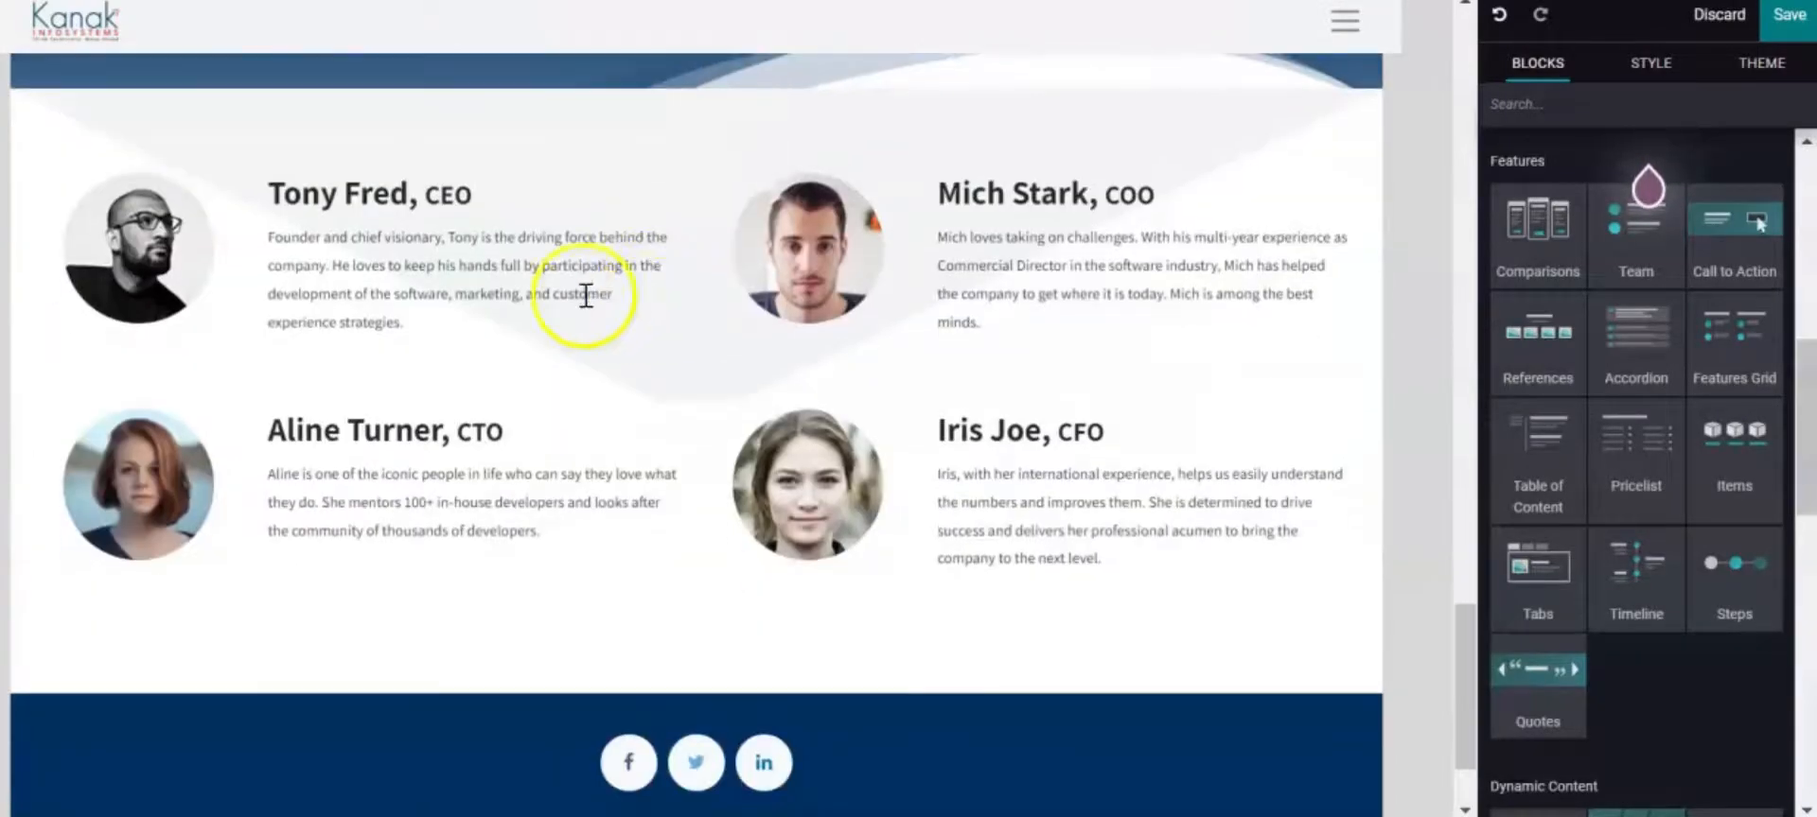
pyautogui.scroll(-2, 1354, 622)
pyautogui.click(1355, 621)
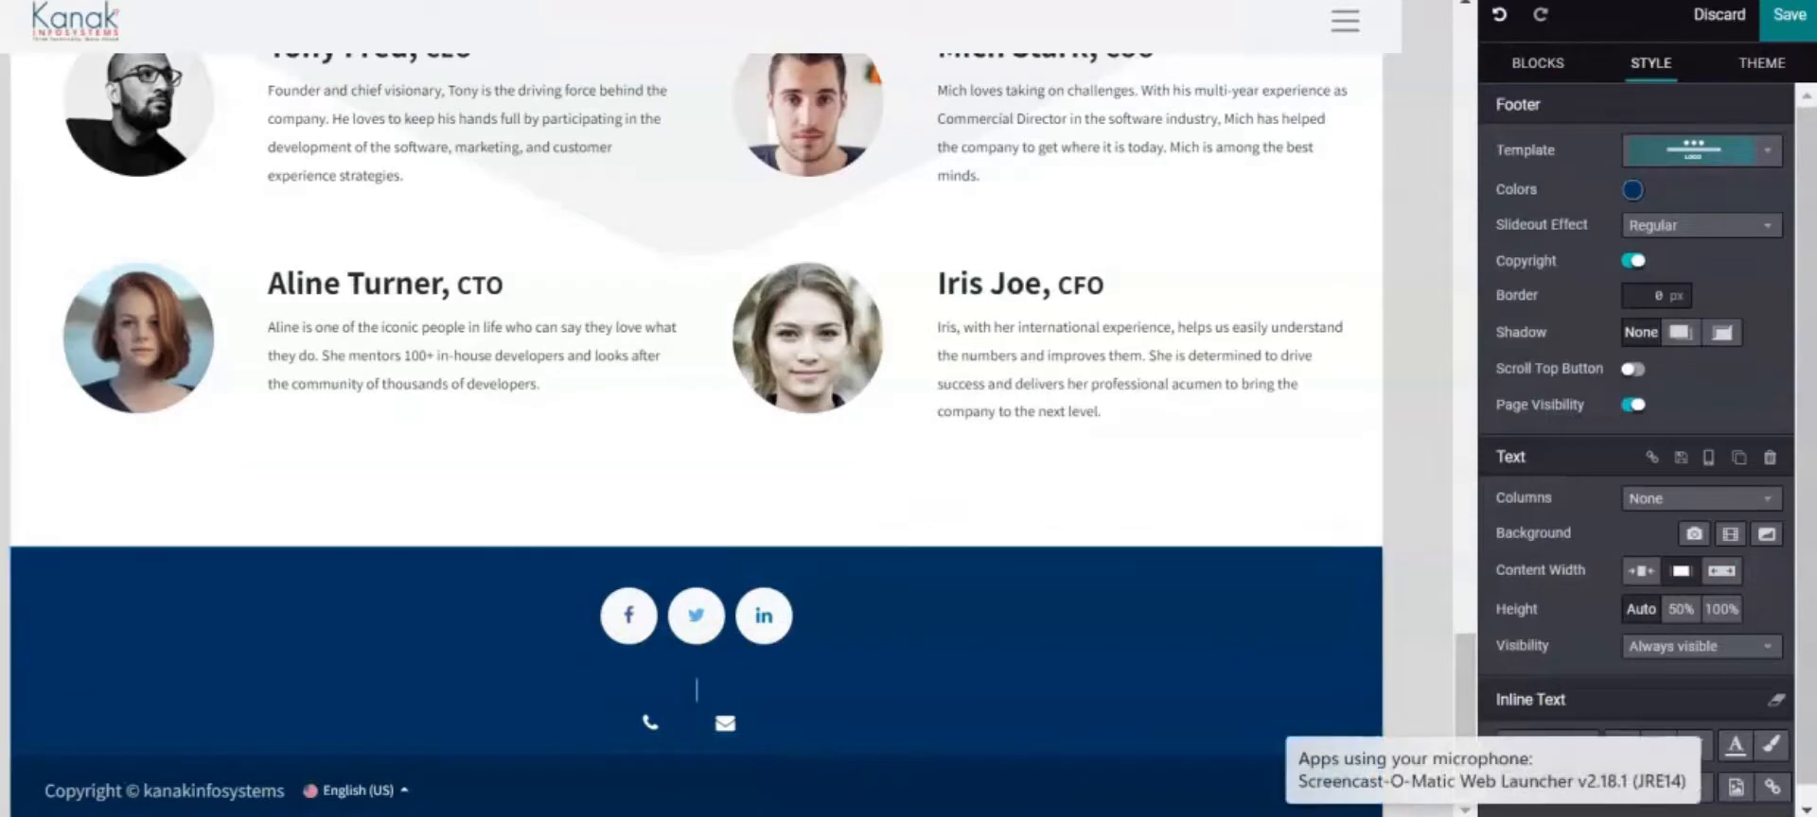
# Paste the company address line into the footer and place the caret in the phone number
pyautogui.write('Kanak Infosystems LLP. Unit no. 406, 5th floor, Westend Mall, Janak Puri, New Delhi, Delhi - 110058, India')
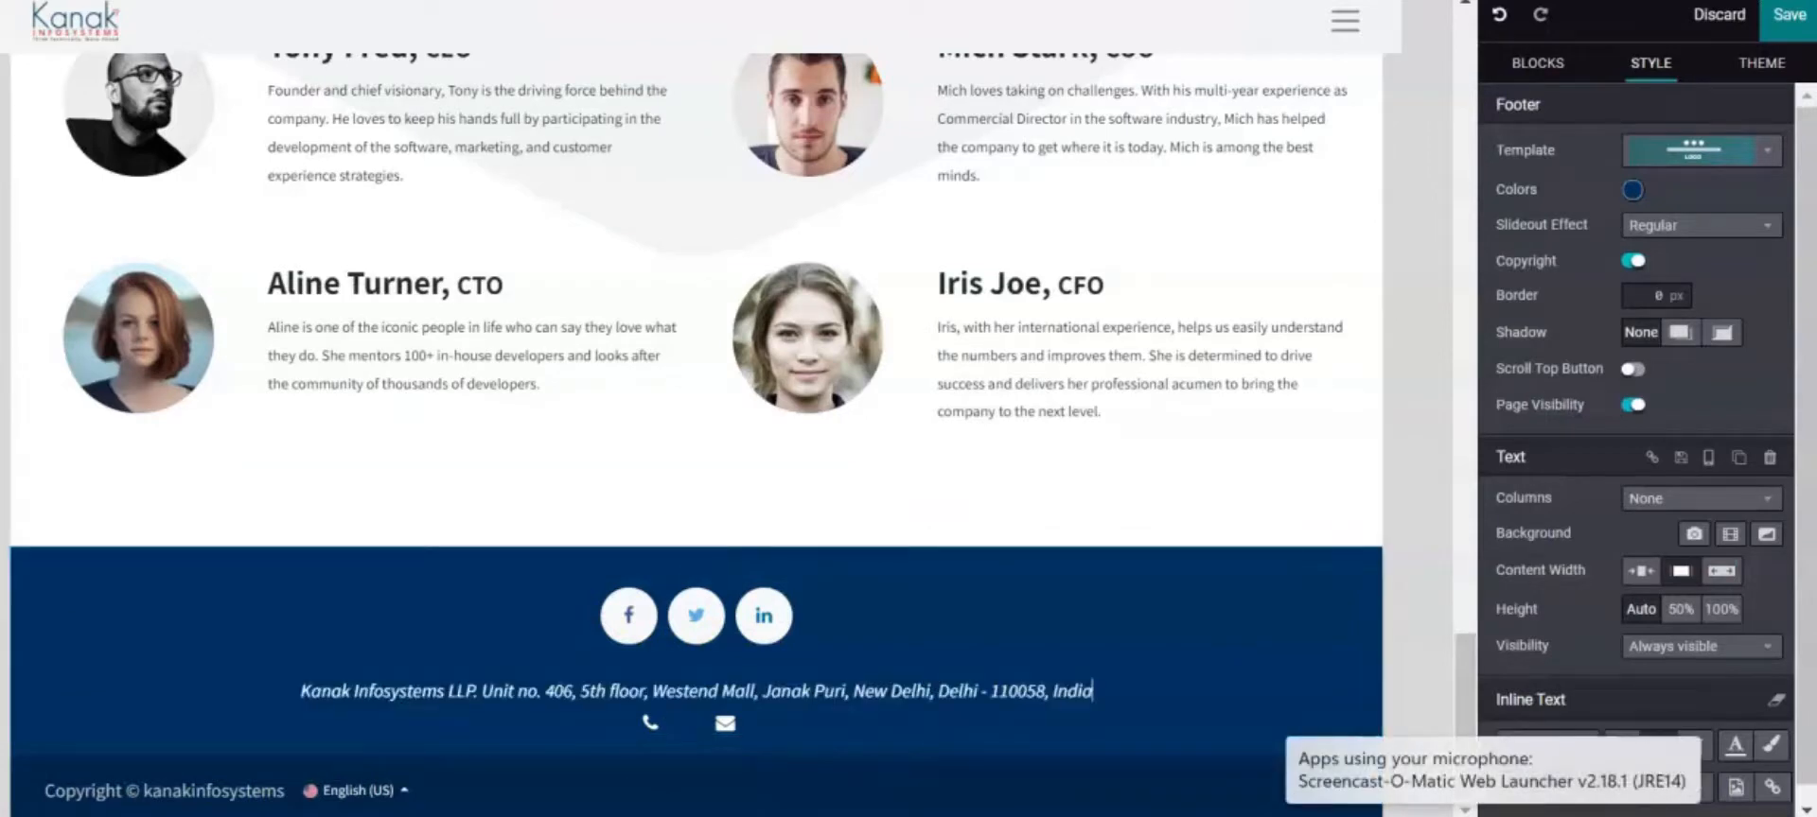
pyautogui.click(657, 727)
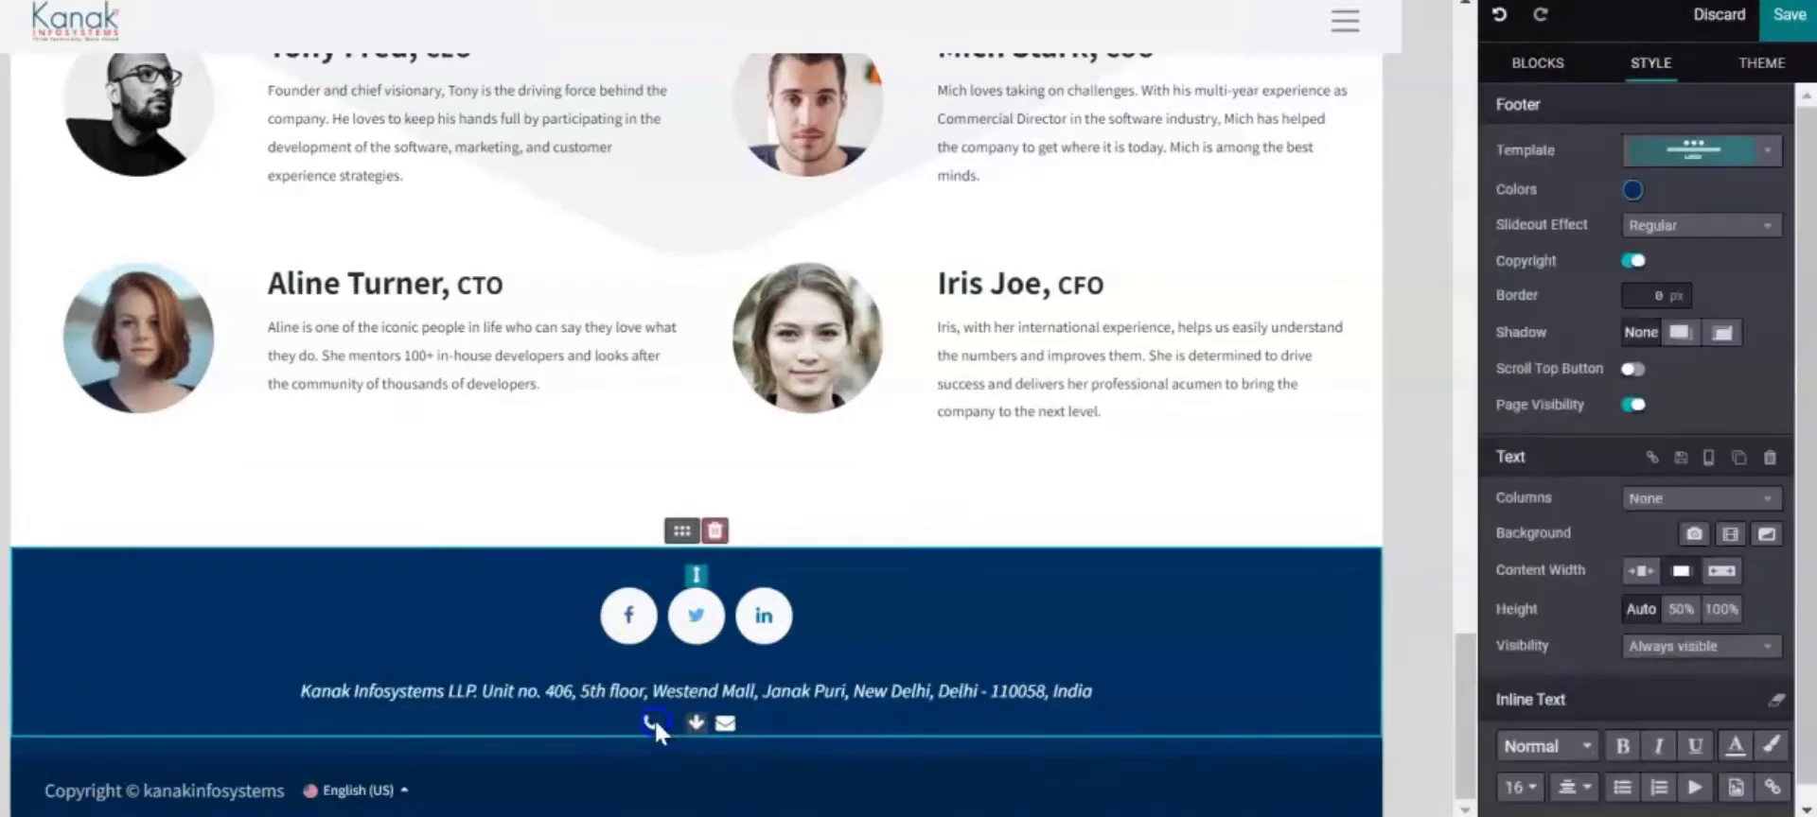
pyautogui.click(671, 725)
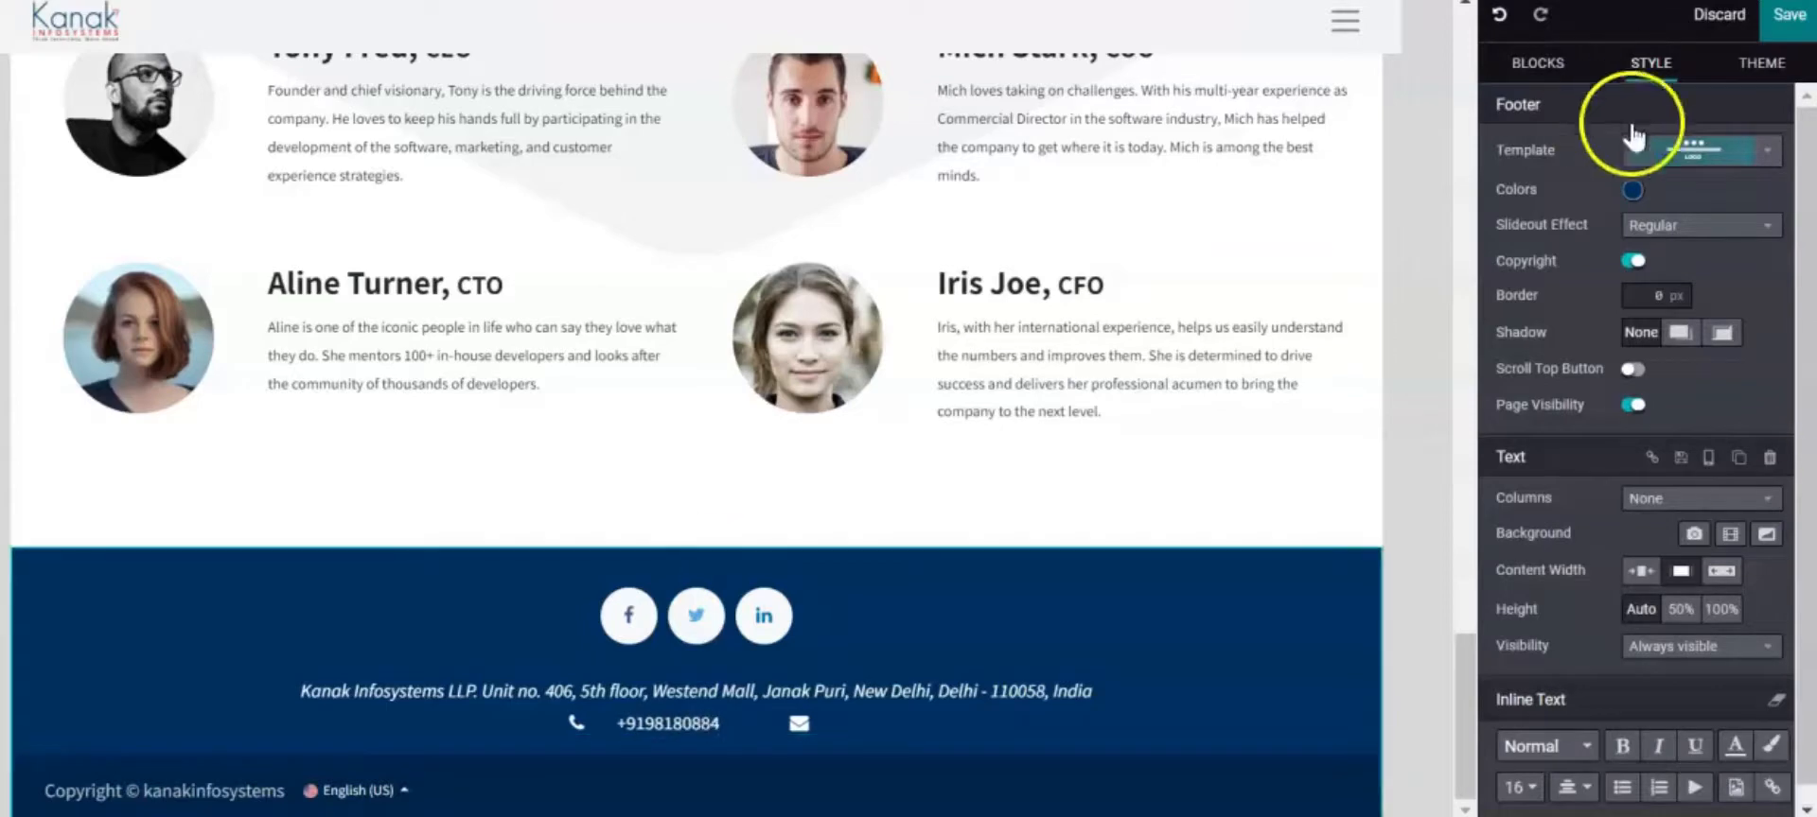
pyautogui.click(696, 723)
# Enter the sales e-mail address beside the envelope icon and correct its typo
pyautogui.click(809, 719)
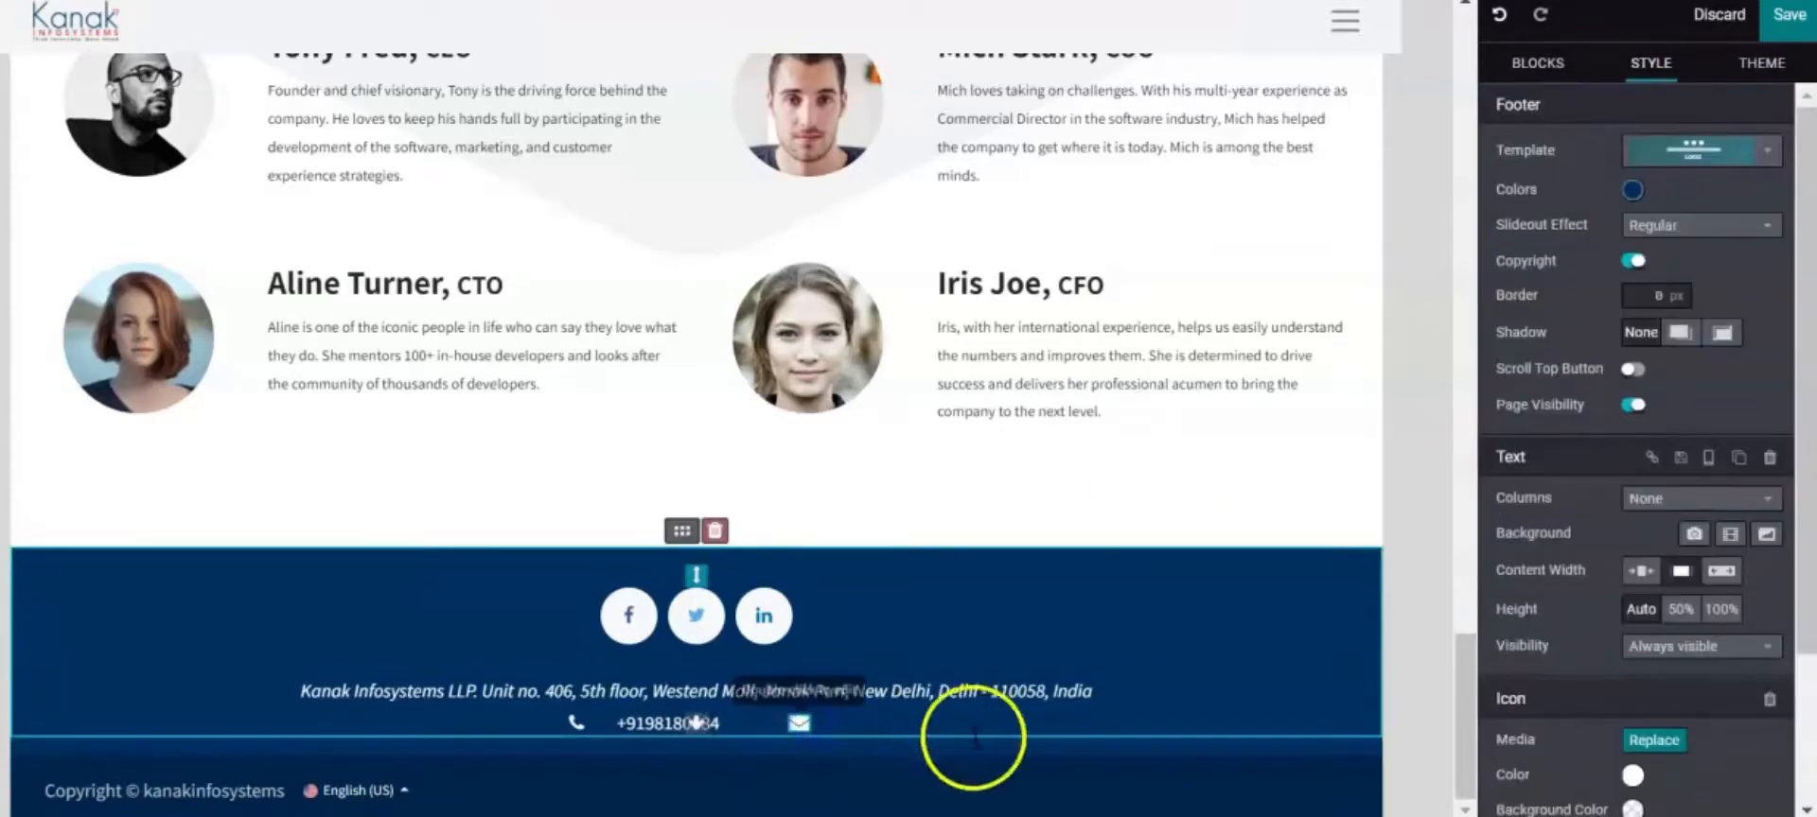
pyautogui.click(976, 736)
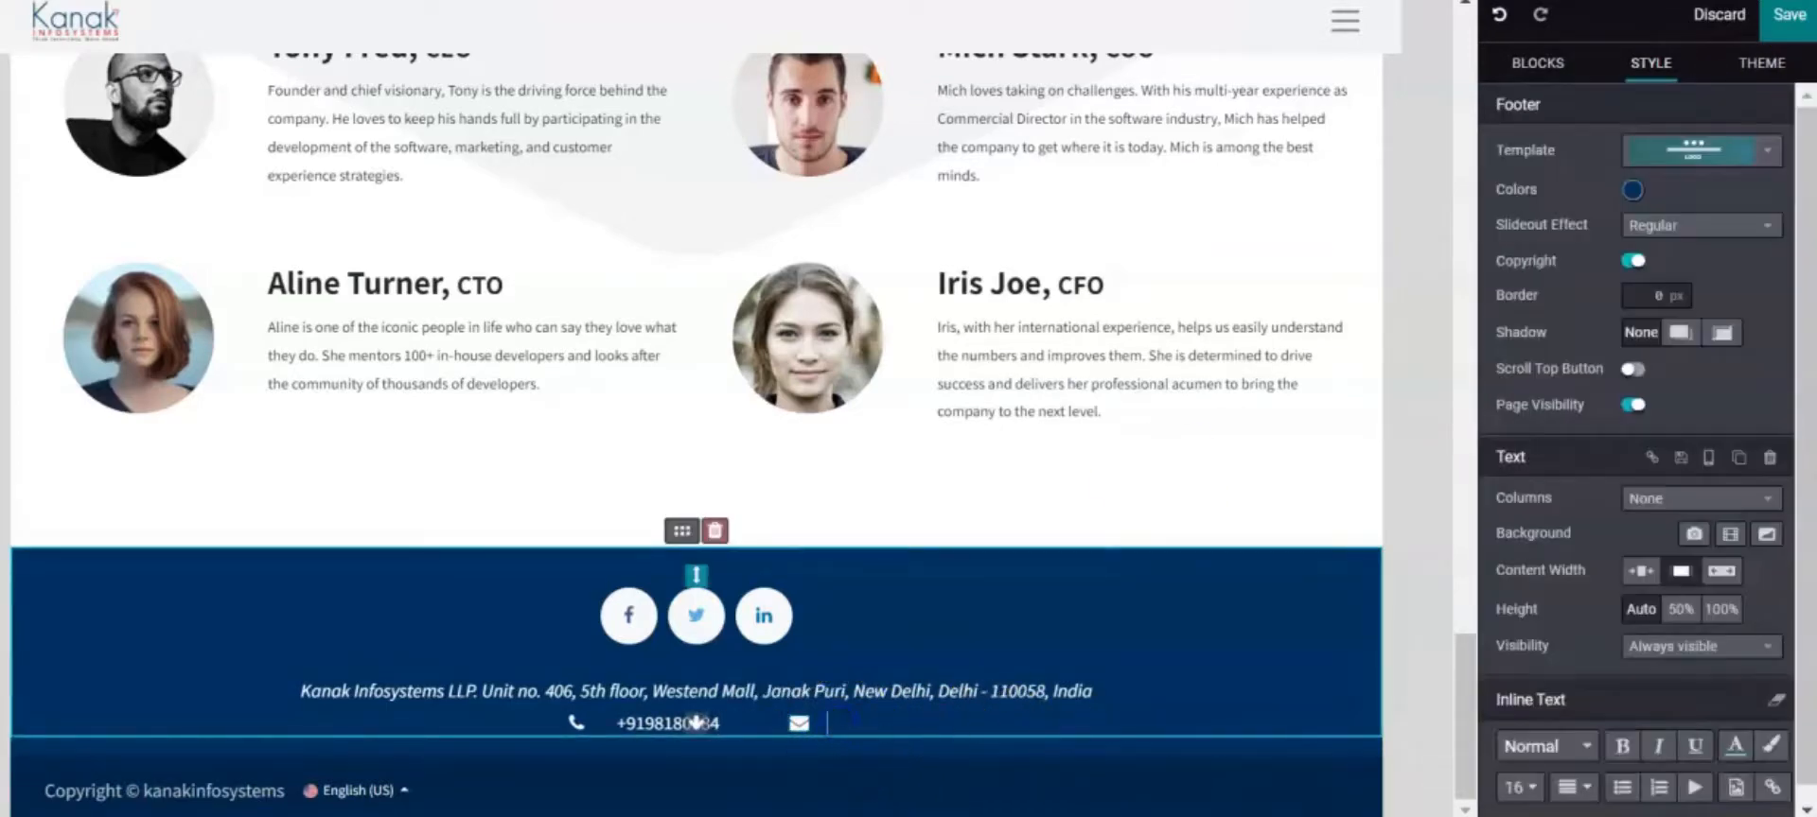
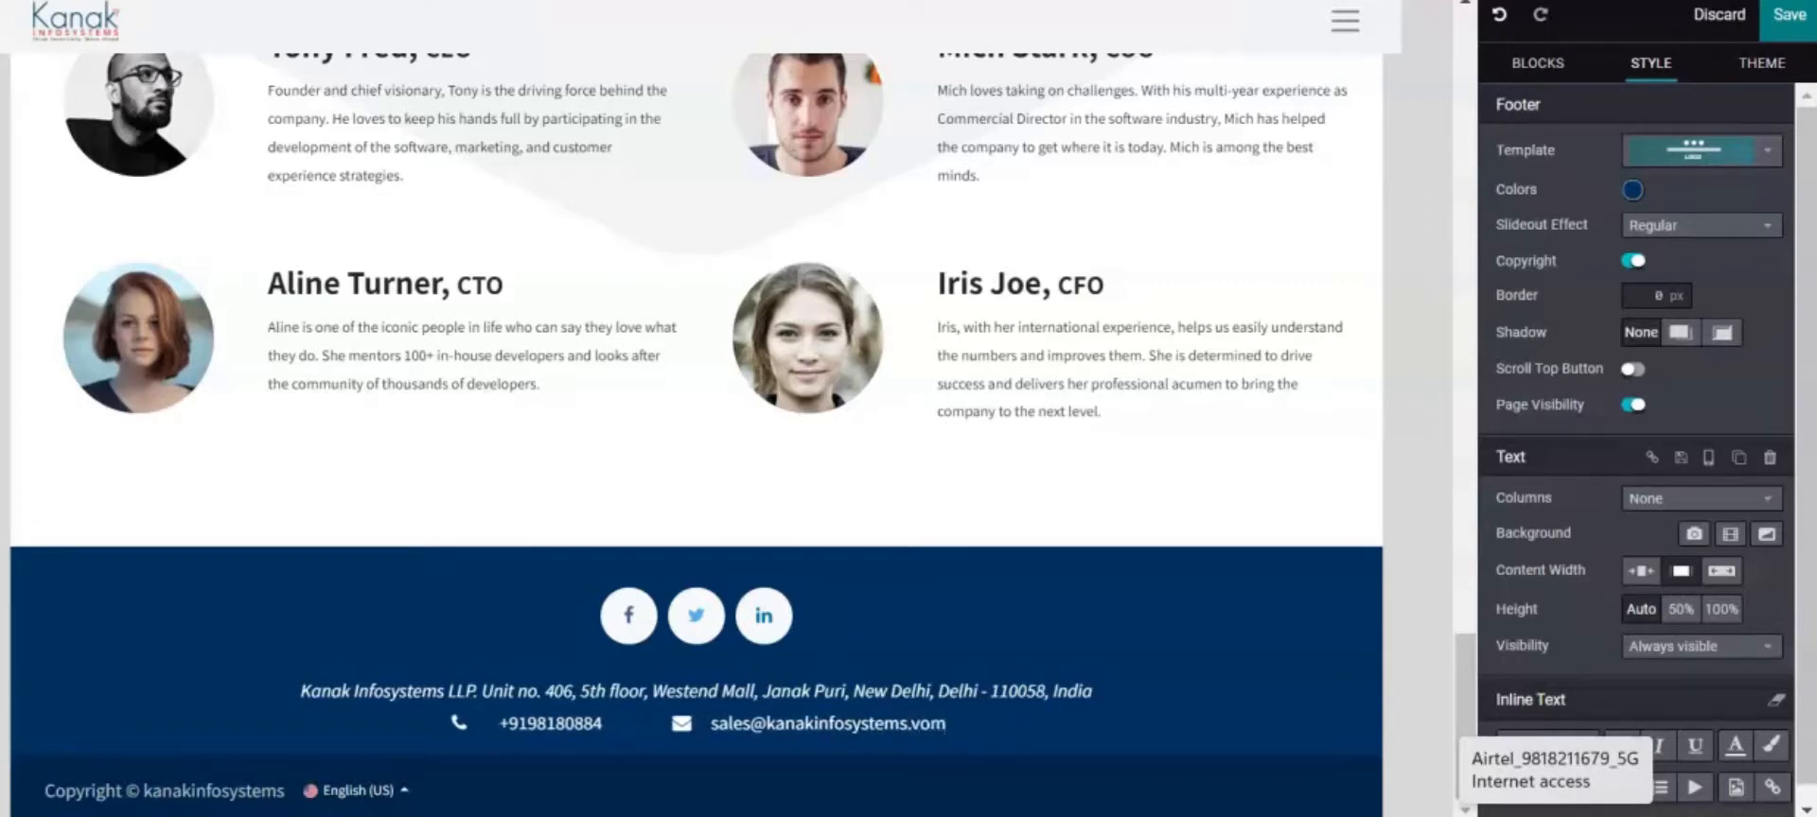
pyautogui.write('8')
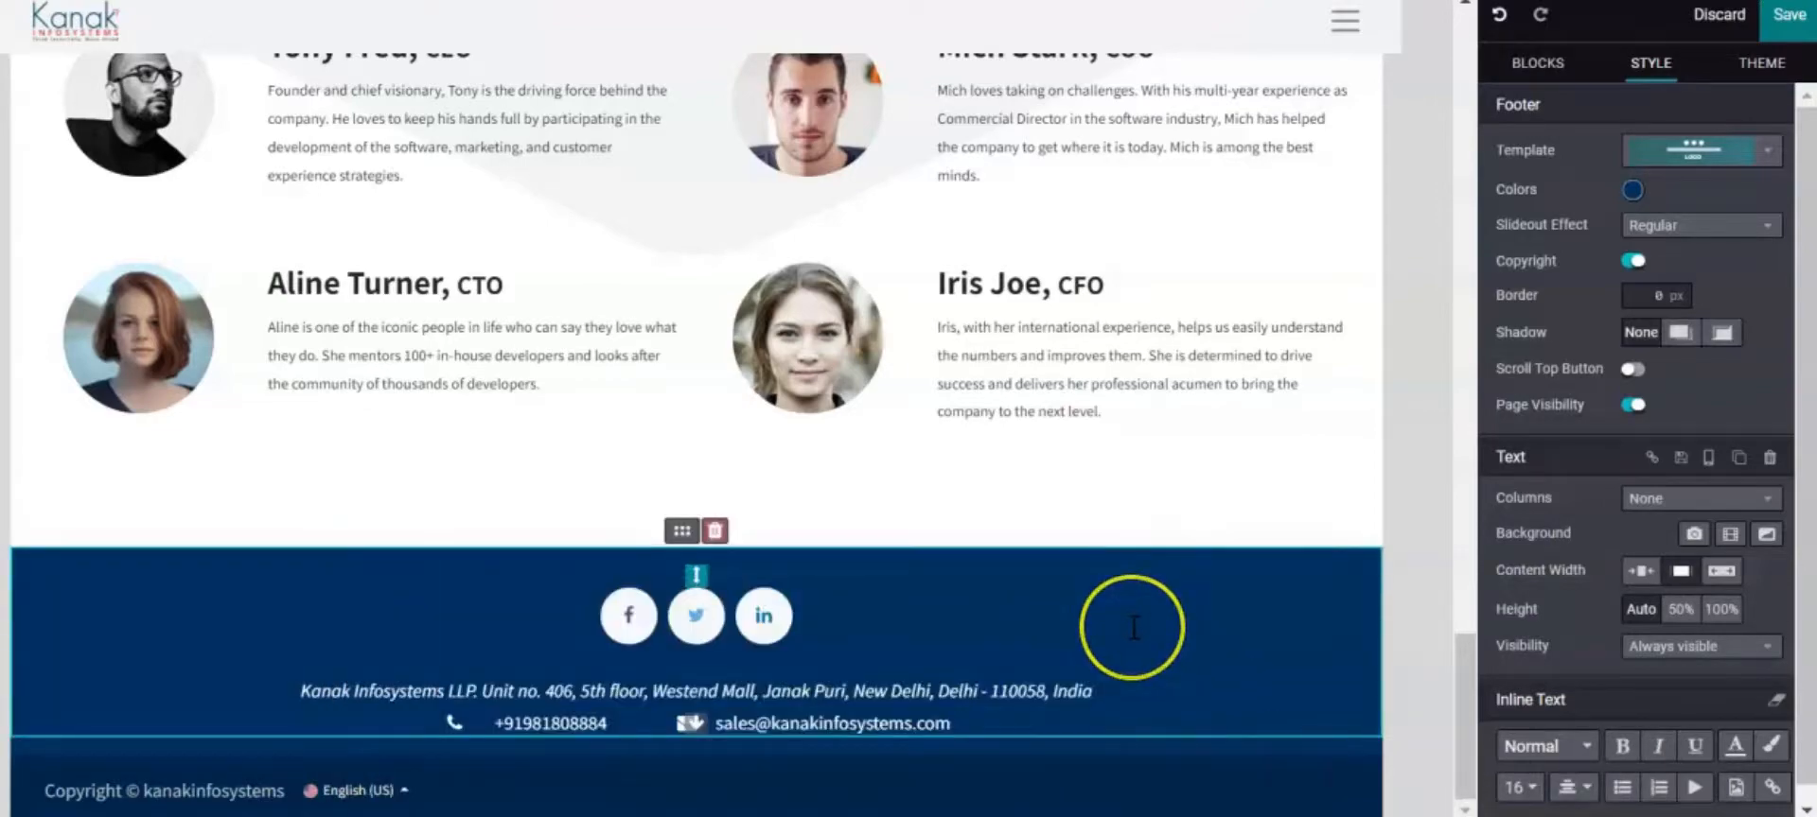
# Review the edited homepage and save all the changes
pyautogui.scroll(20, 1134, 628)
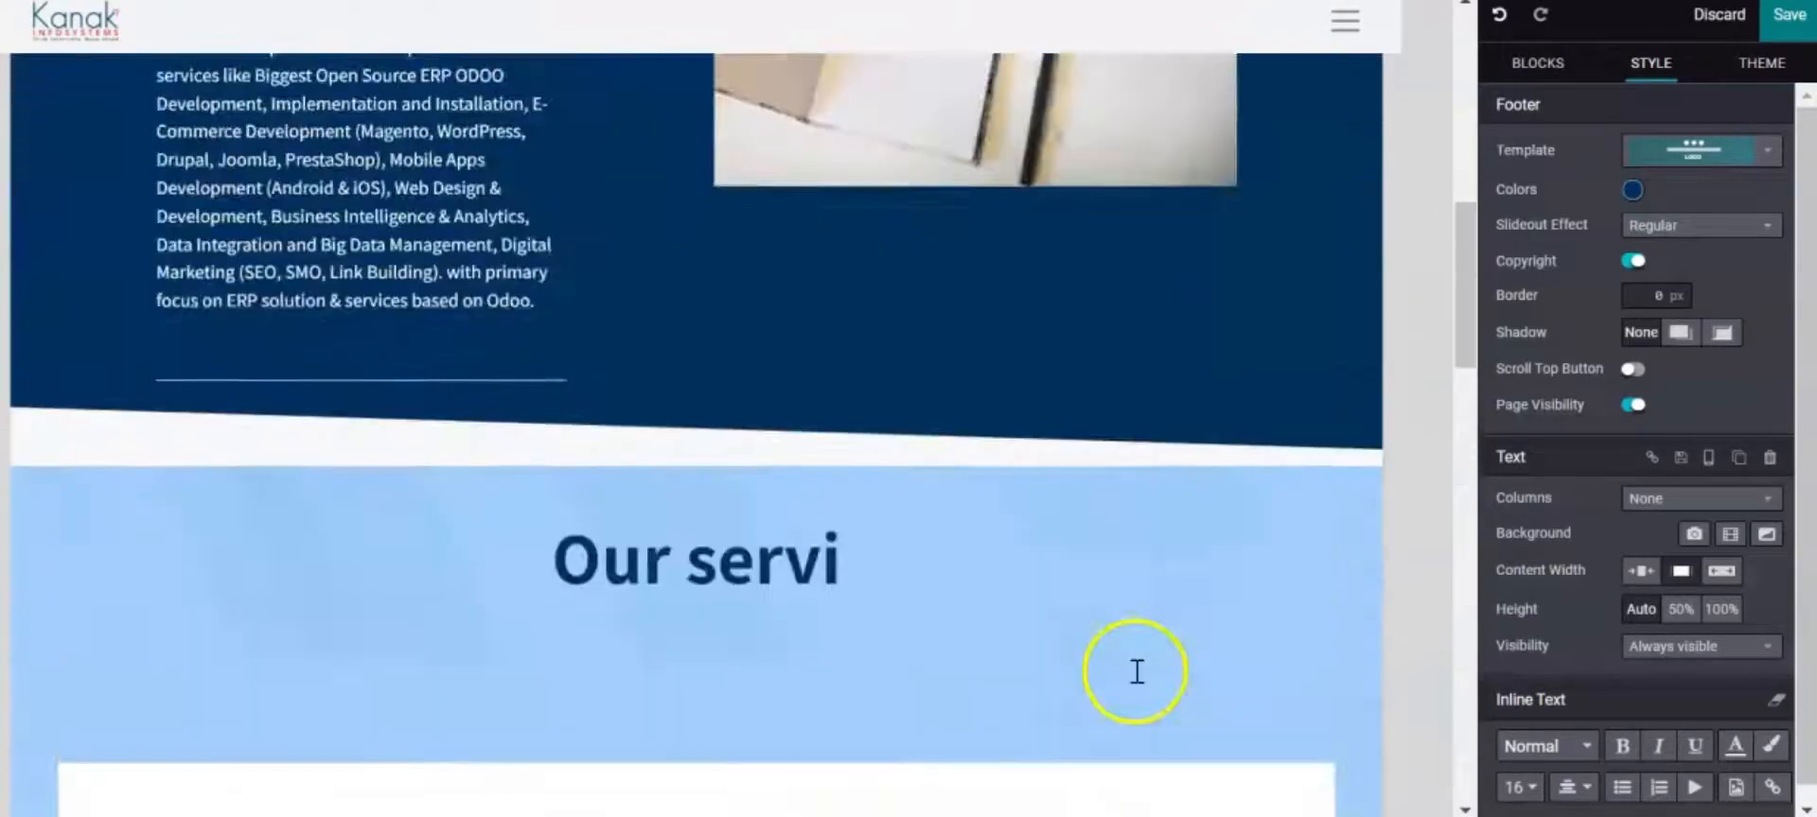
pyautogui.scroll(10, 1136, 671)
pyautogui.scroll(-3, 1209, 596)
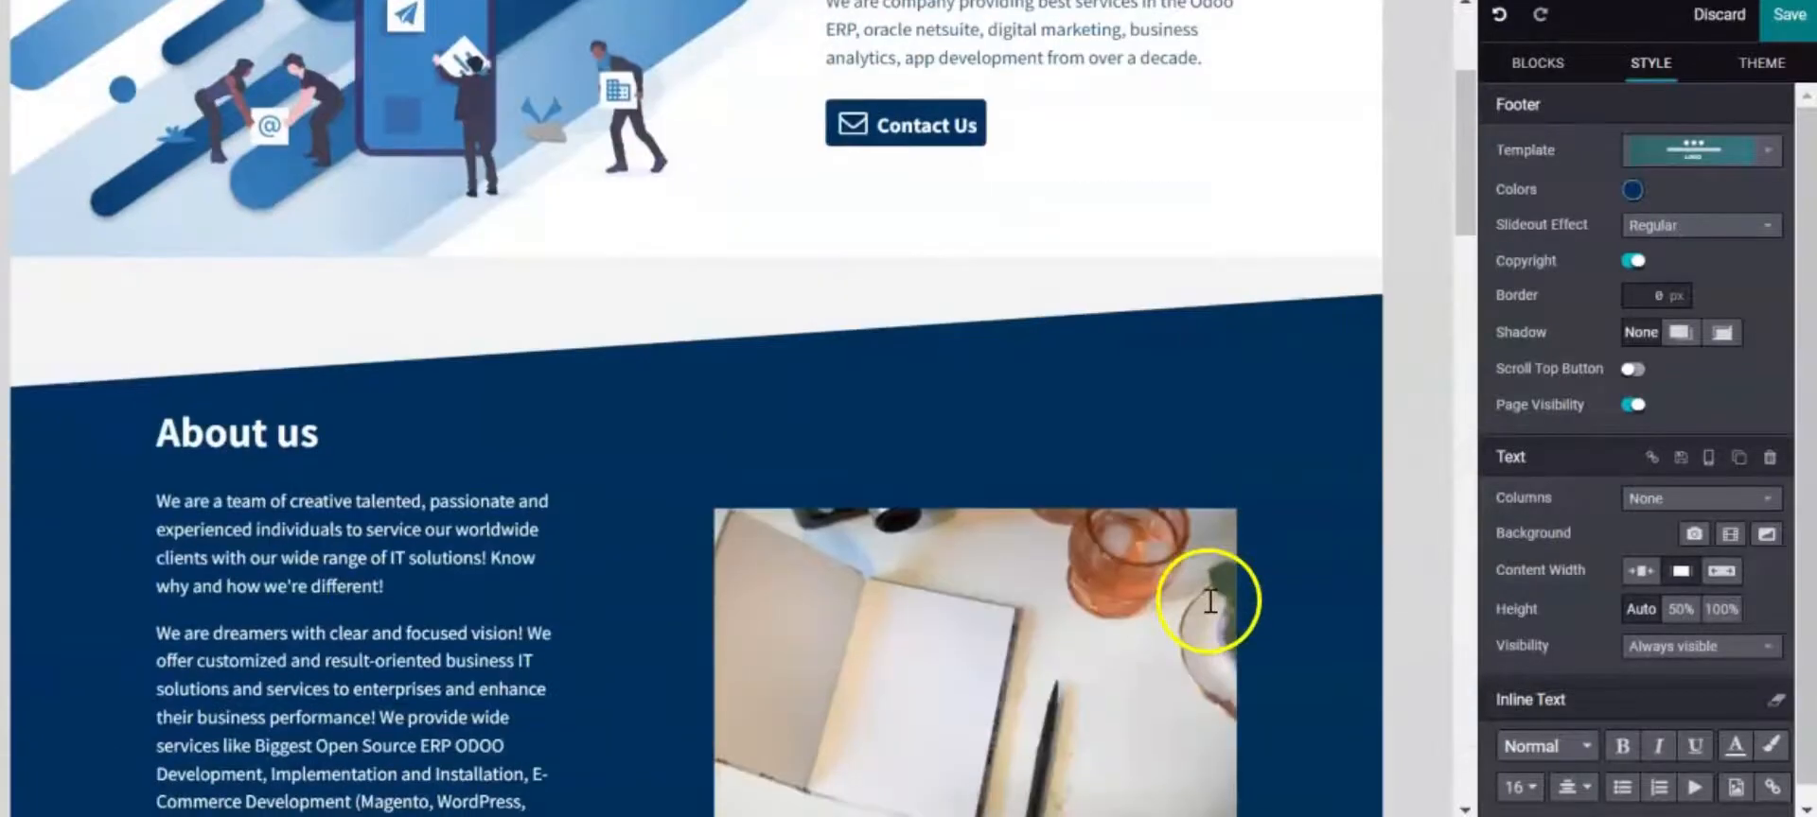
pyautogui.scroll(-8, 1210, 601)
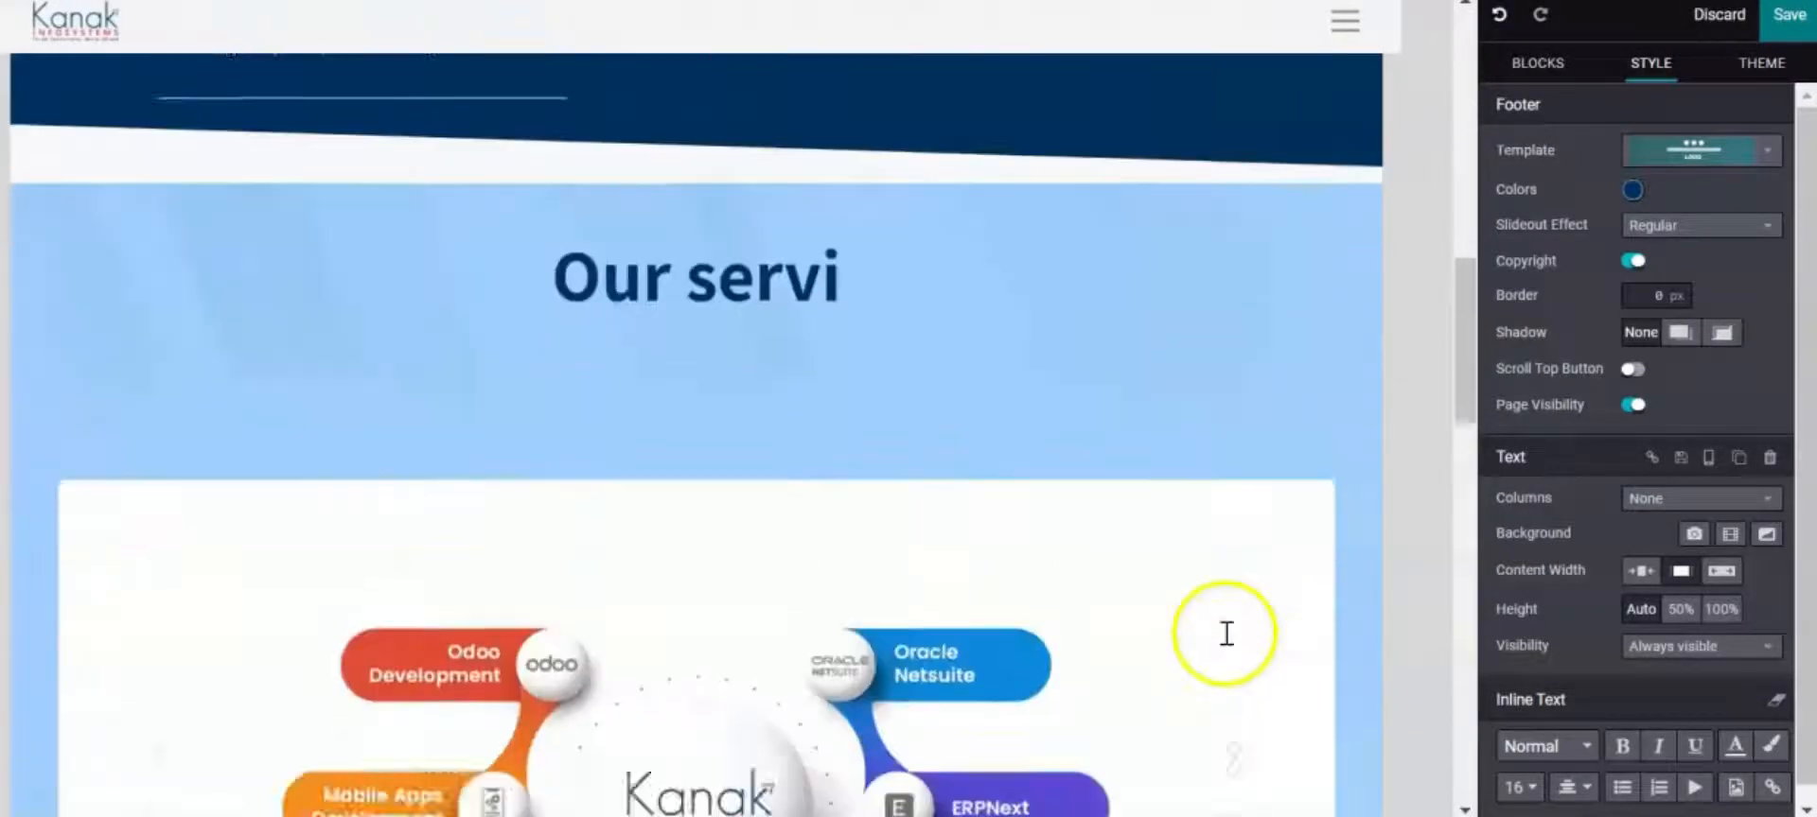
pyautogui.scroll(-3, 1226, 632)
pyautogui.scroll(3, 1256, 603)
pyautogui.scroll(-10, 1245, 602)
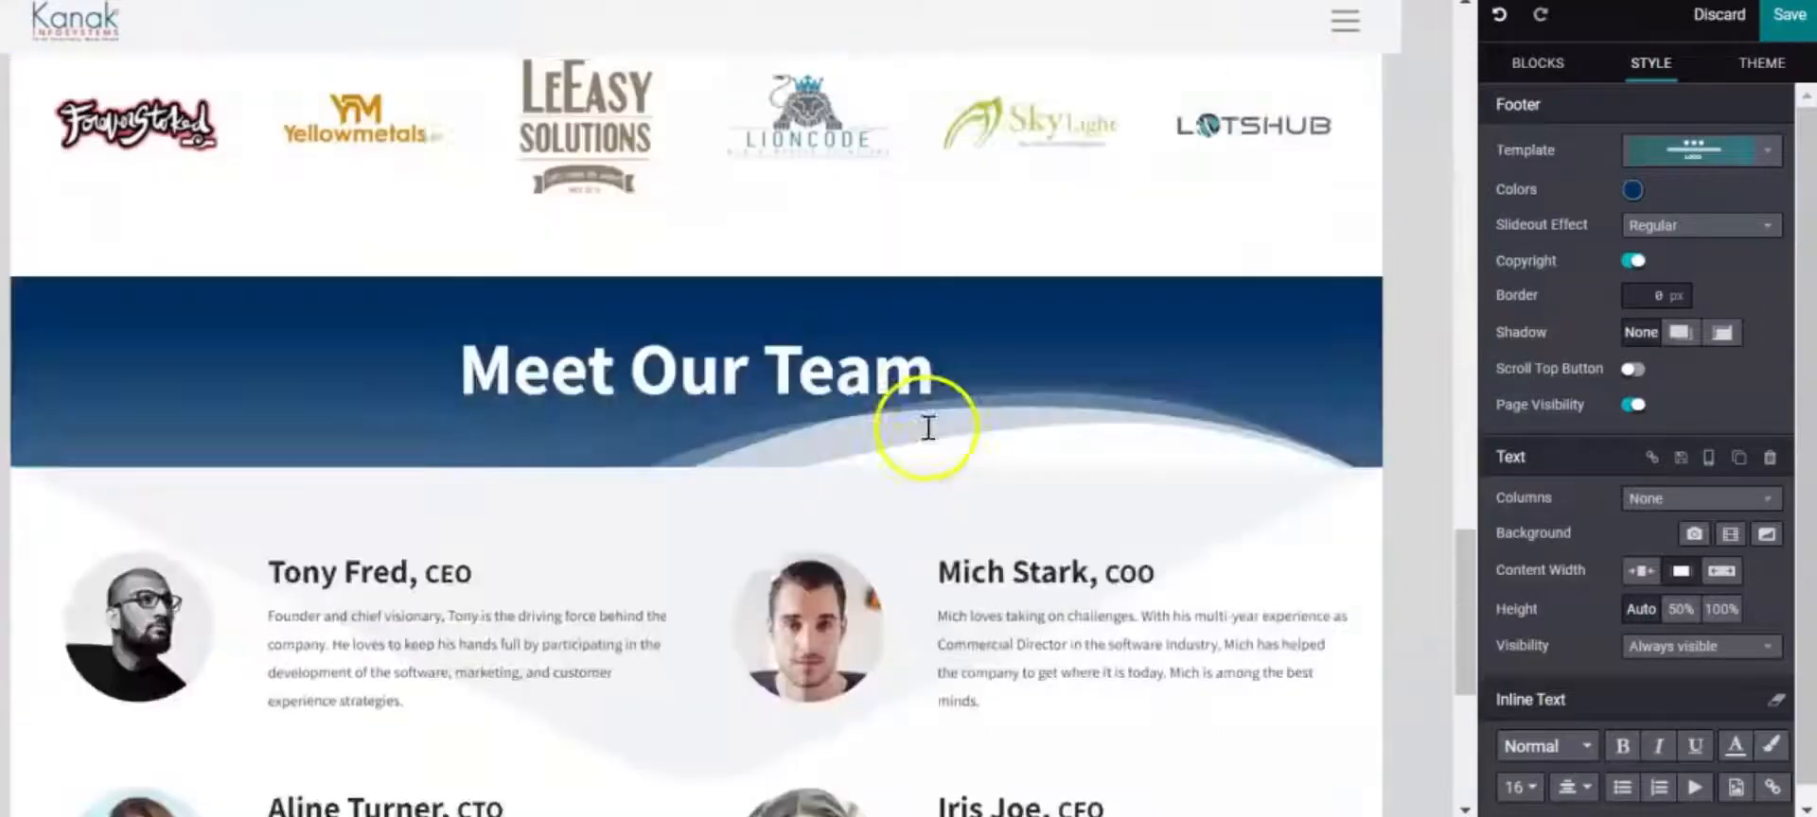
pyautogui.scroll(-6, 928, 428)
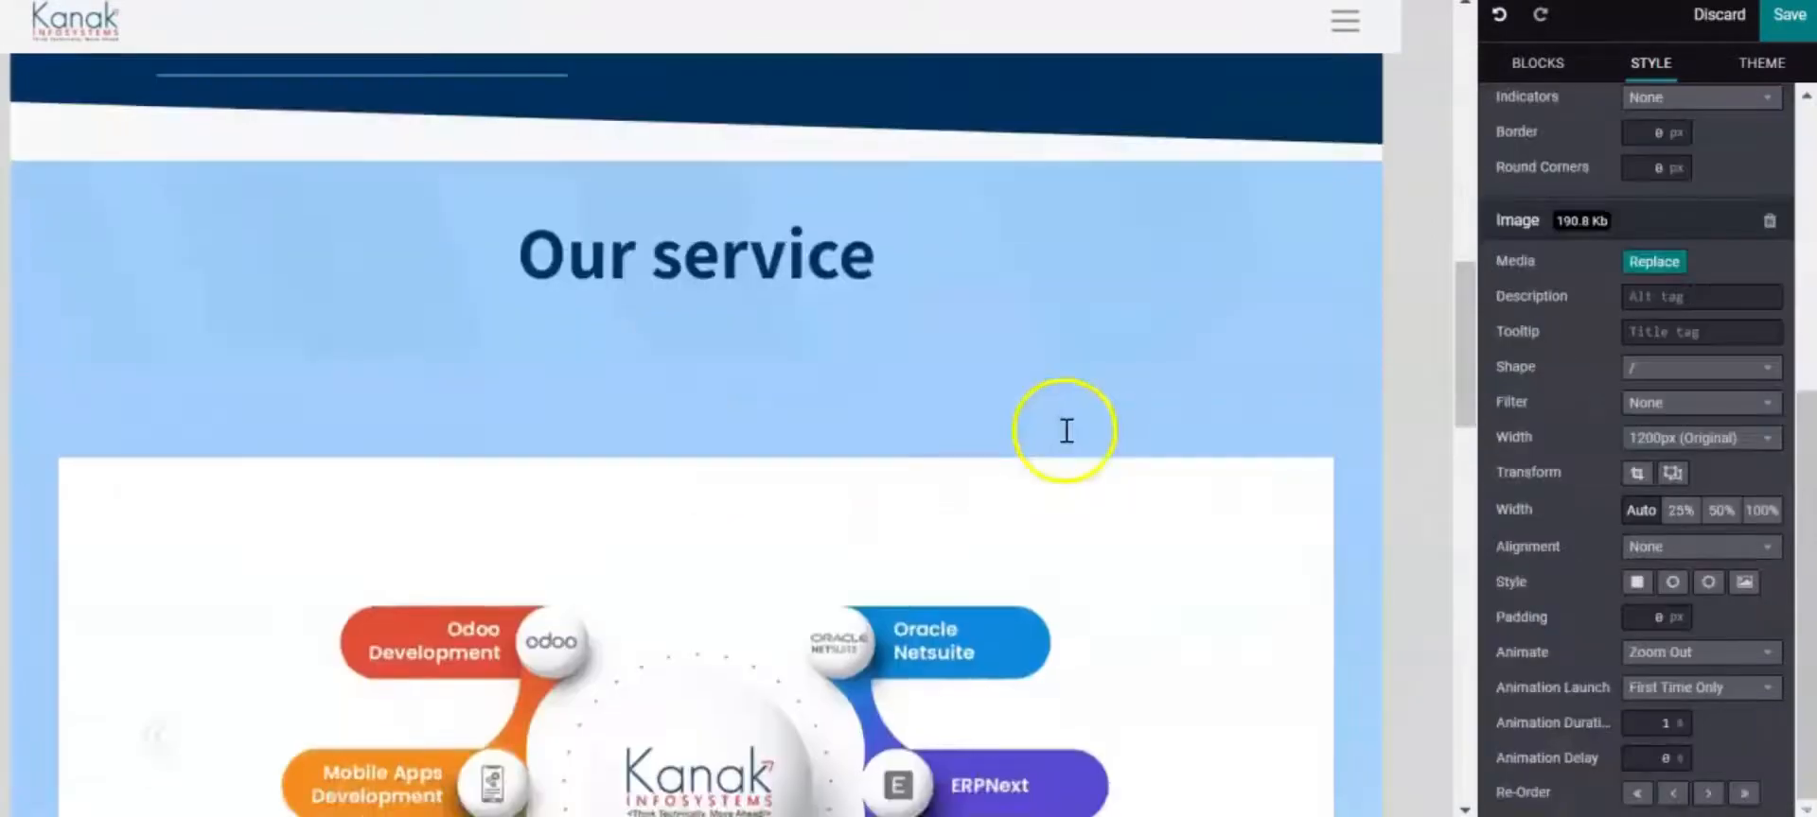
pyautogui.scroll(-12, 1066, 430)
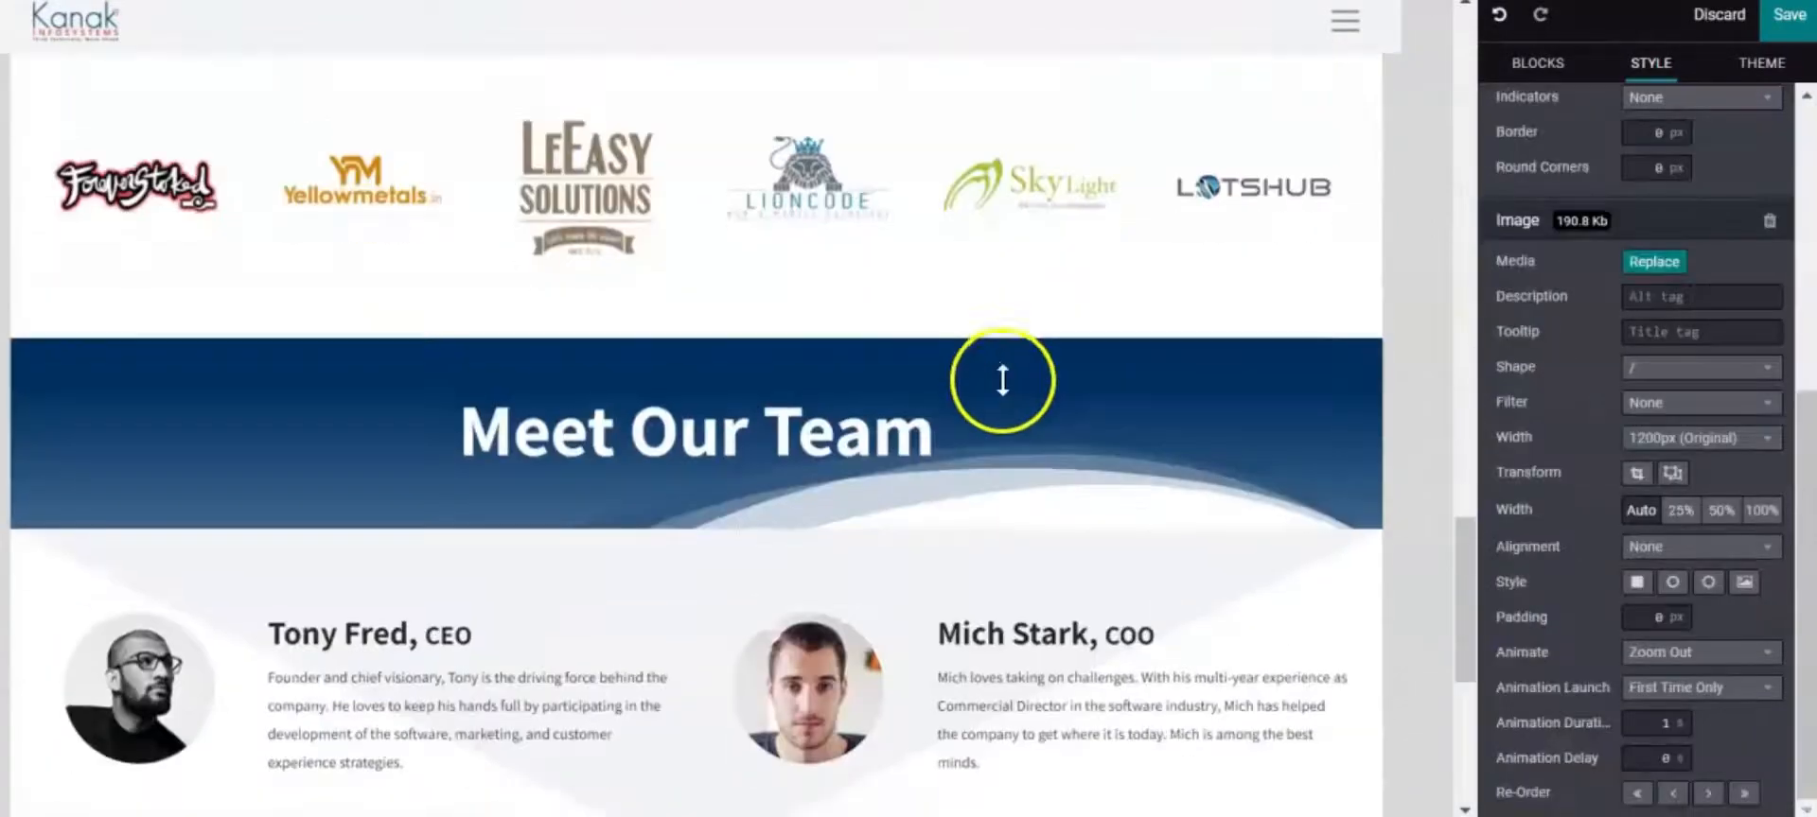
pyautogui.click(1788, 15)
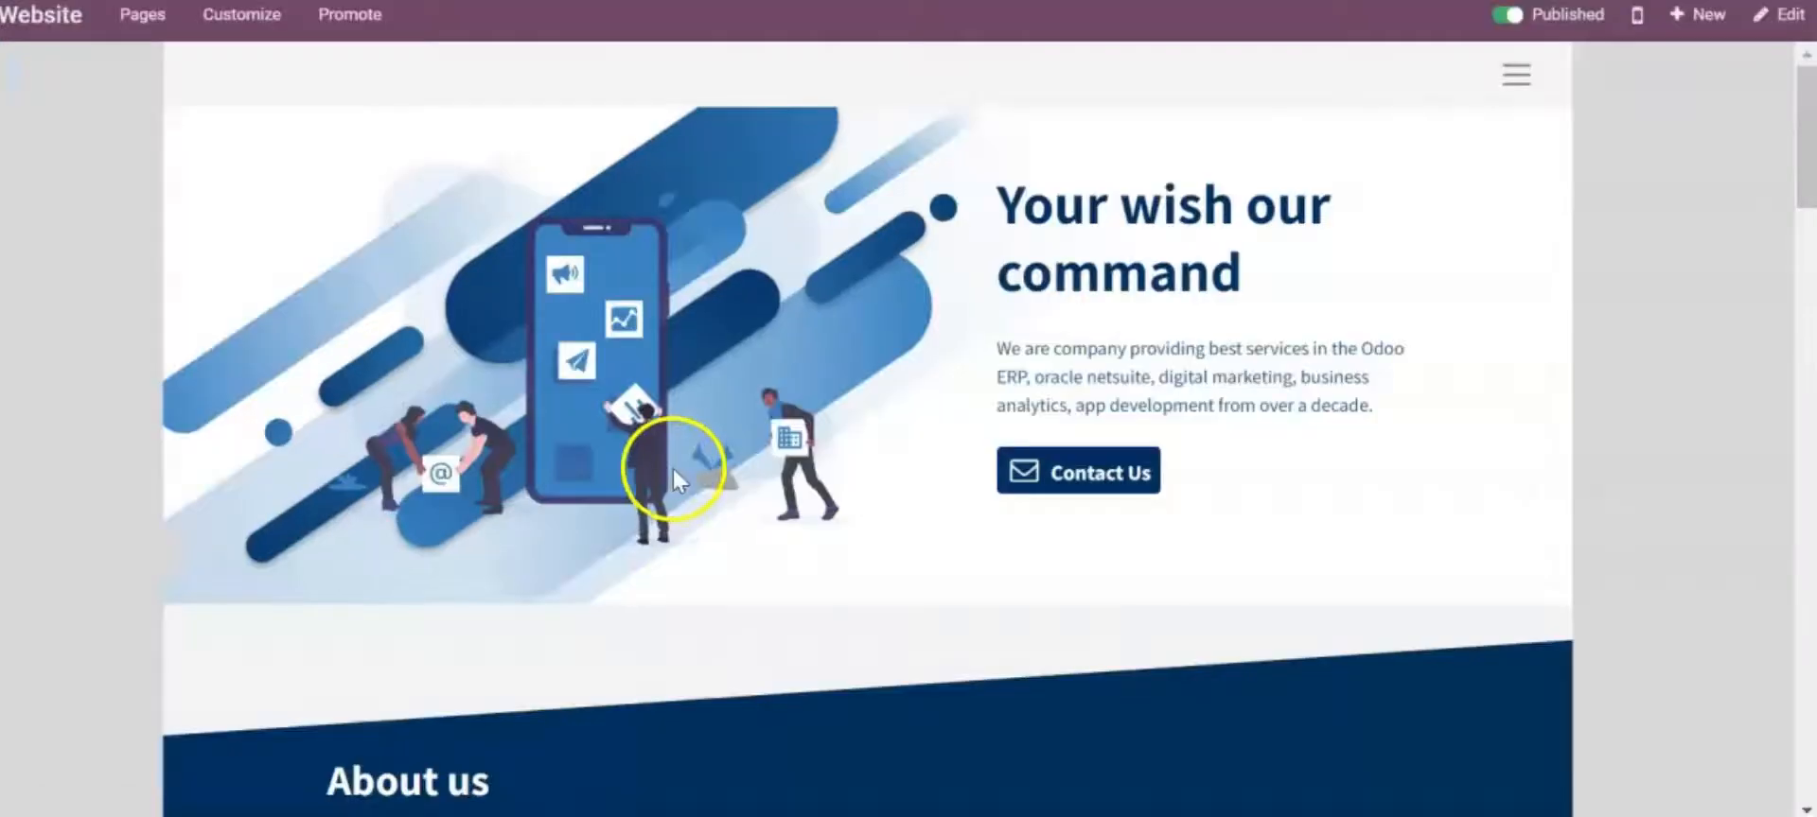
# Scroll the published homepage down to the team members and back toward the top
pyautogui.scroll(-5, 716, 397)
pyautogui.scroll(-12, 720, 407)
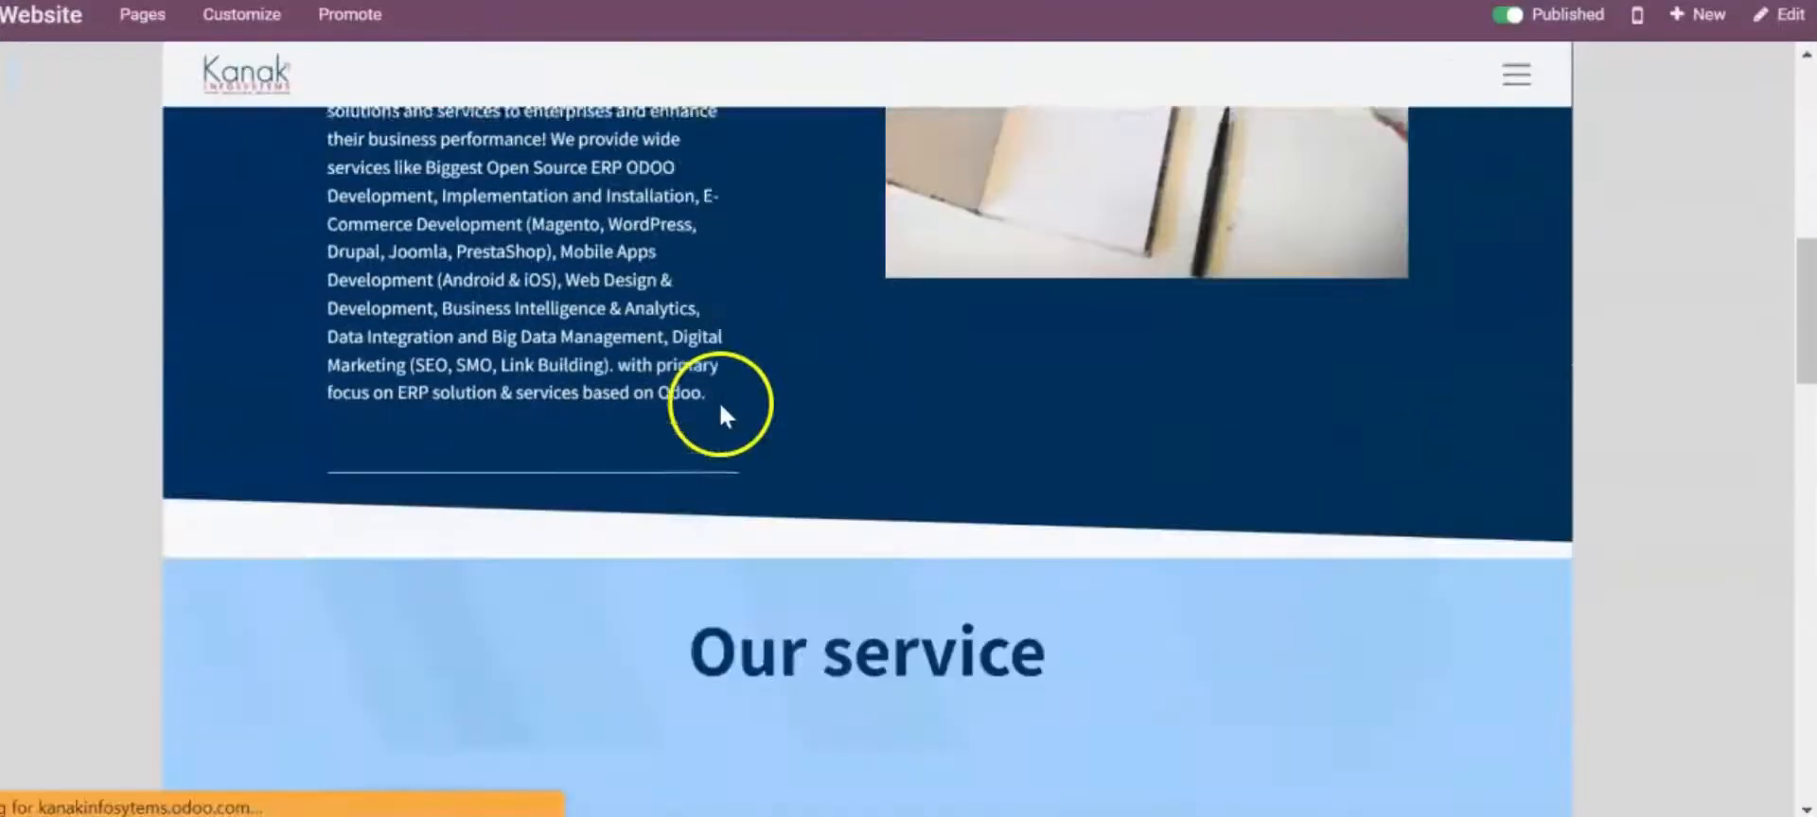
pyautogui.scroll(-15, 747, 392)
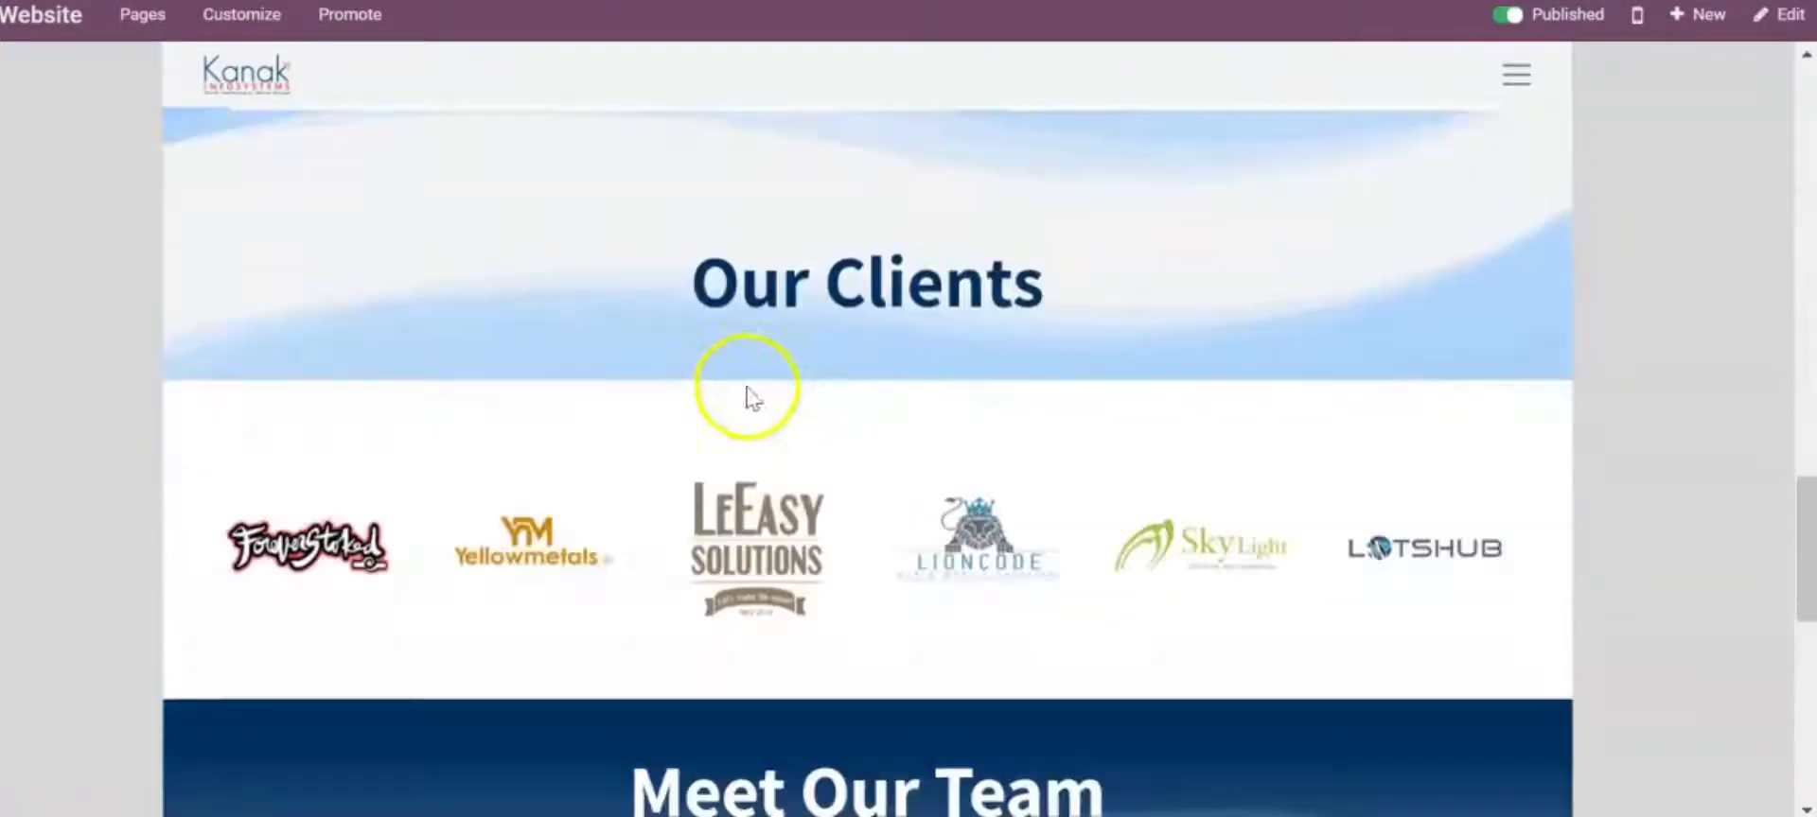
pyautogui.scroll(20, 748, 407)
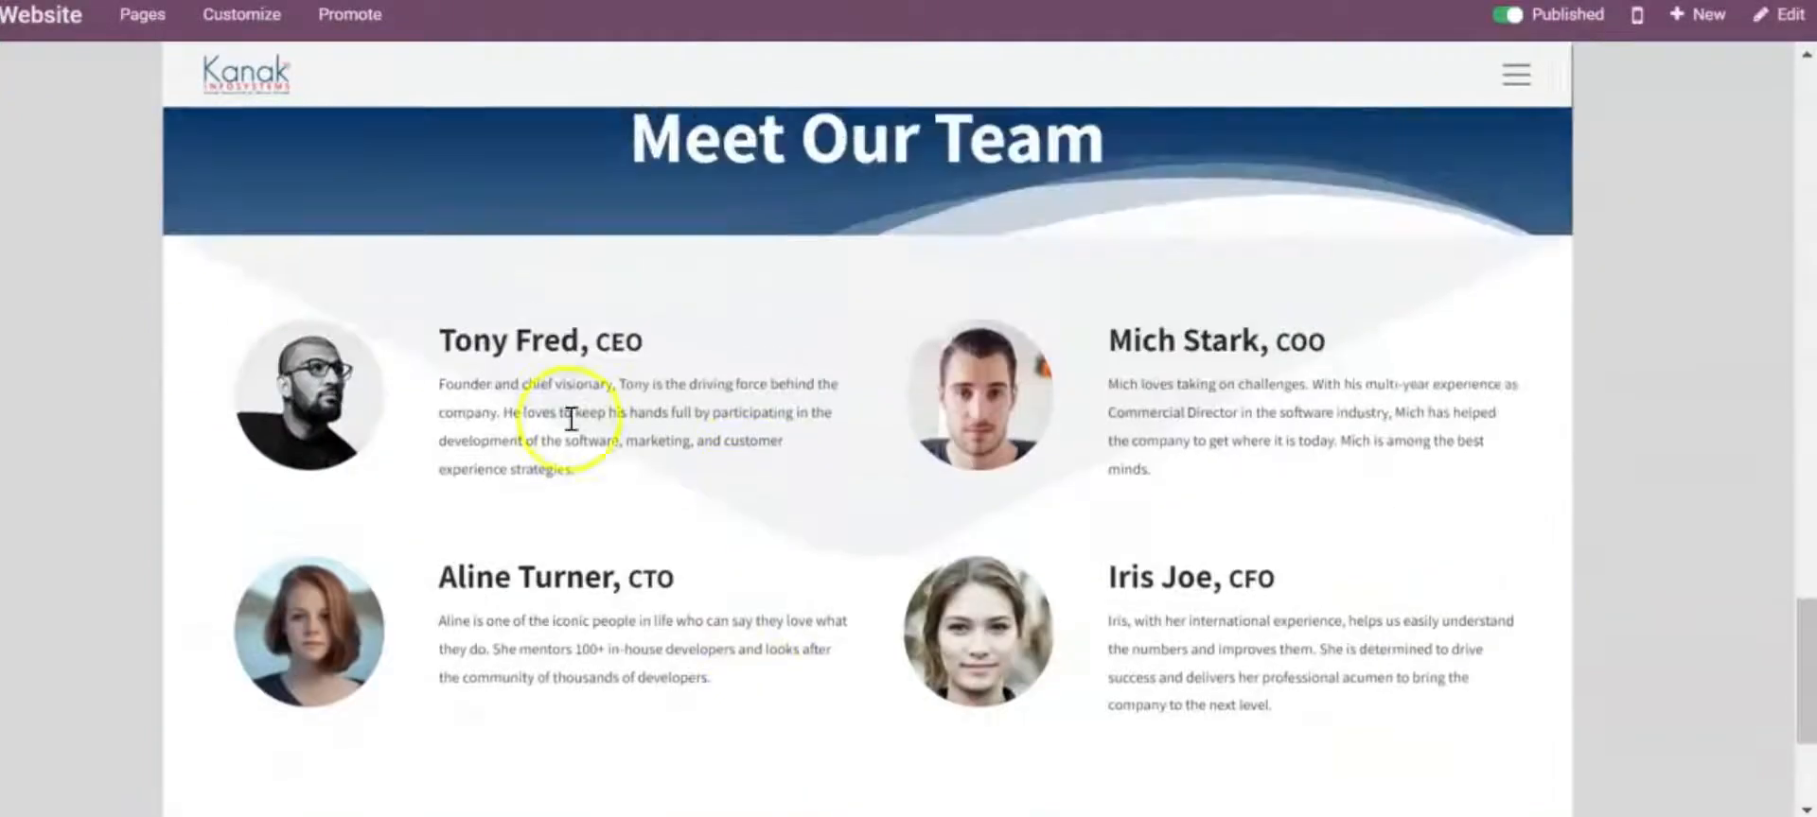
pyautogui.scroll(5, 10, 196)
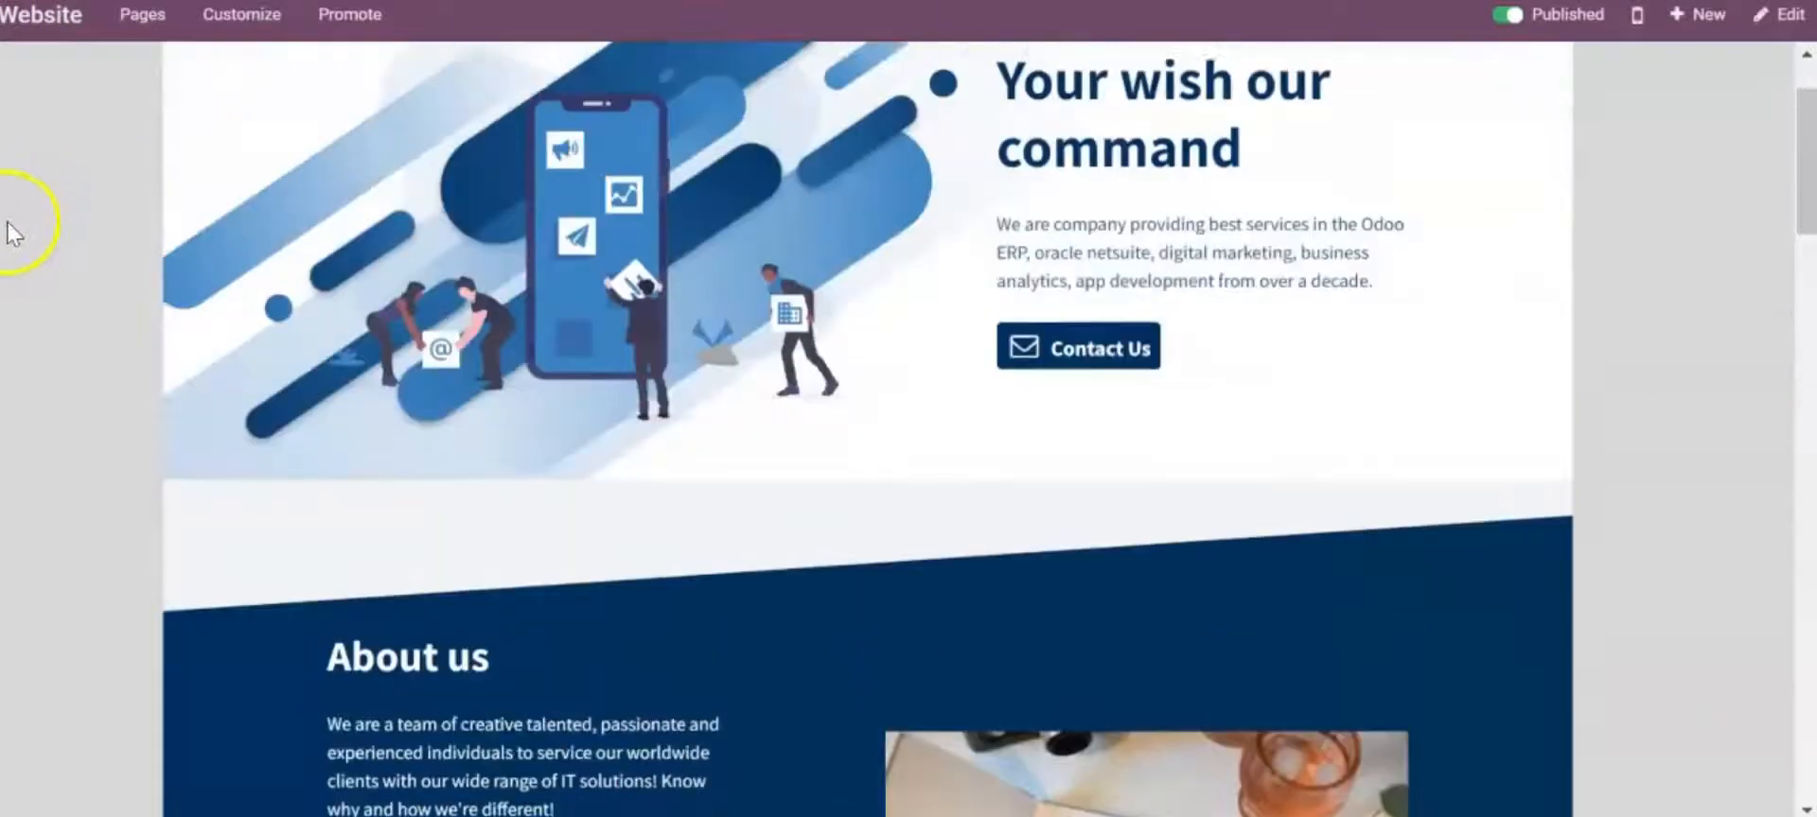